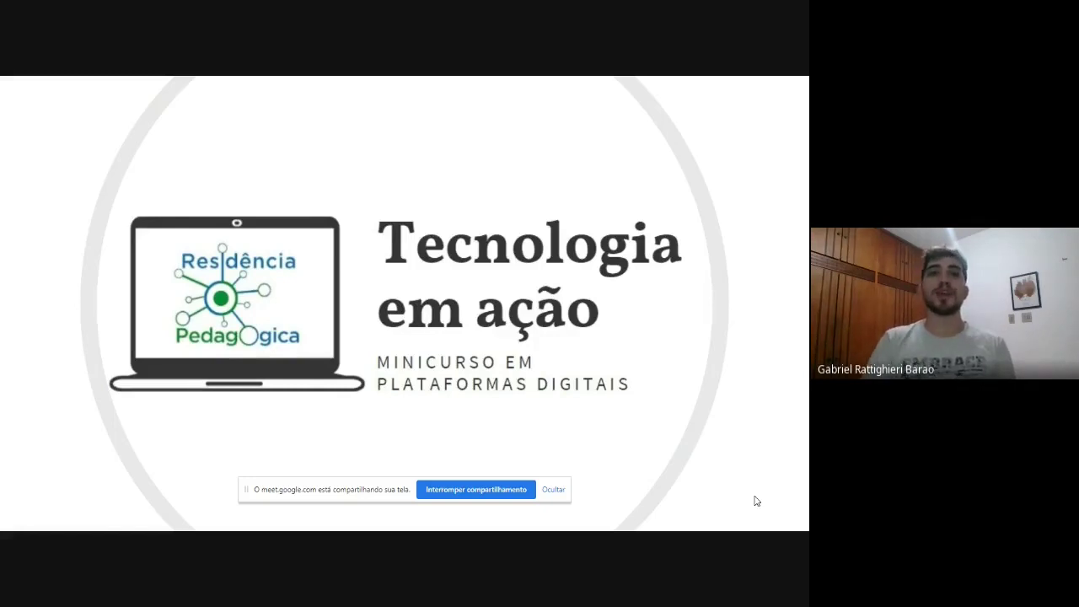
Advance the slideshow to the Google Forms slide, then exit to the PowerPoint editor.
{"action": "key", "text": "Right"}
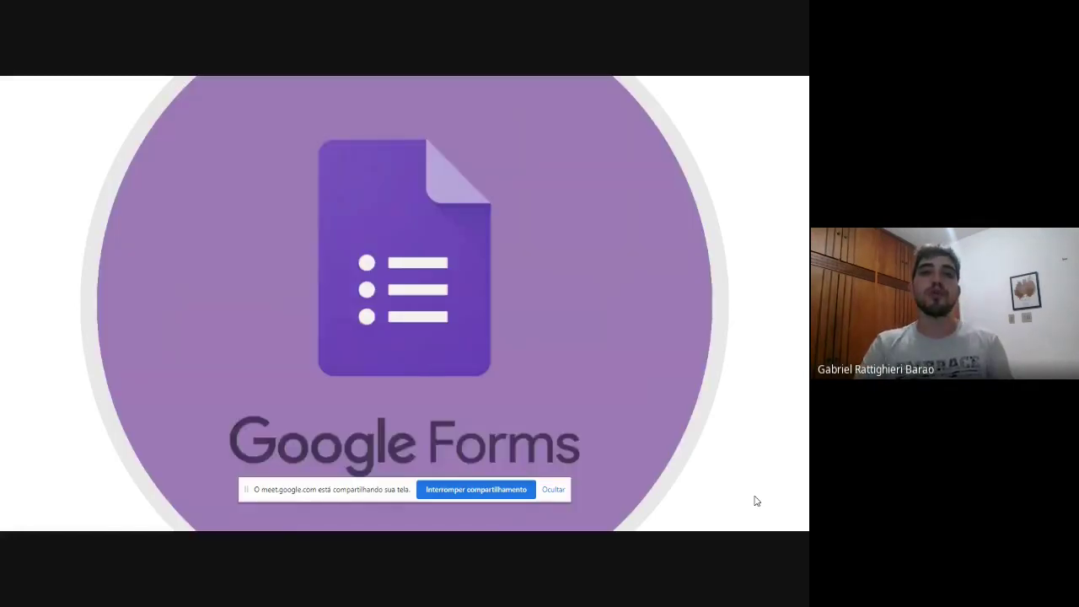
{"action": "key", "text": "Escape"}
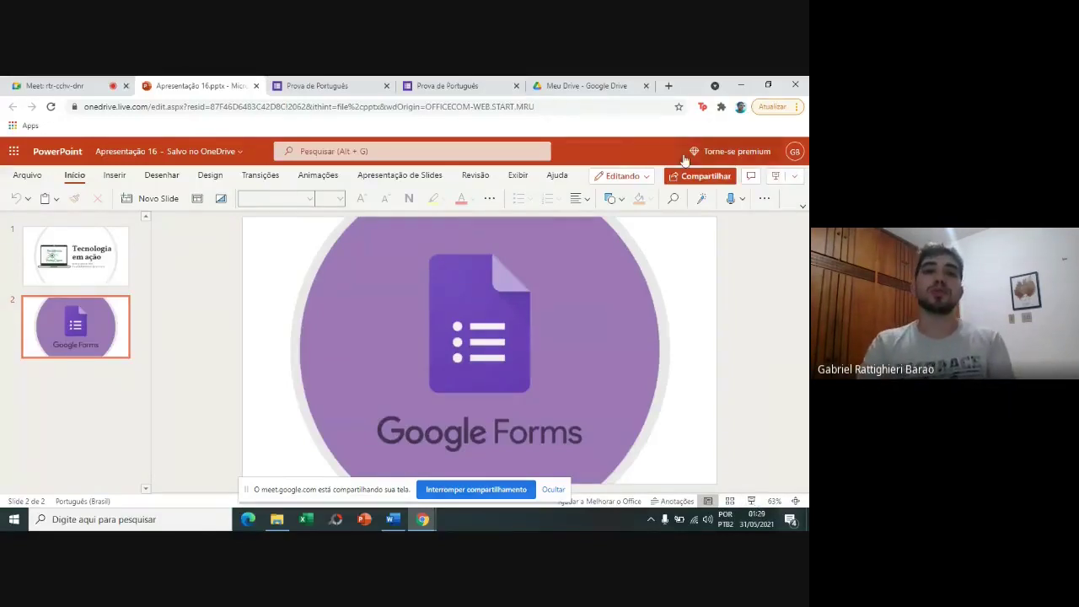
Switch to the Prova de Português form and scroll through its first sample answers.
{"action": "left_click", "coordinate": [335, 80]}
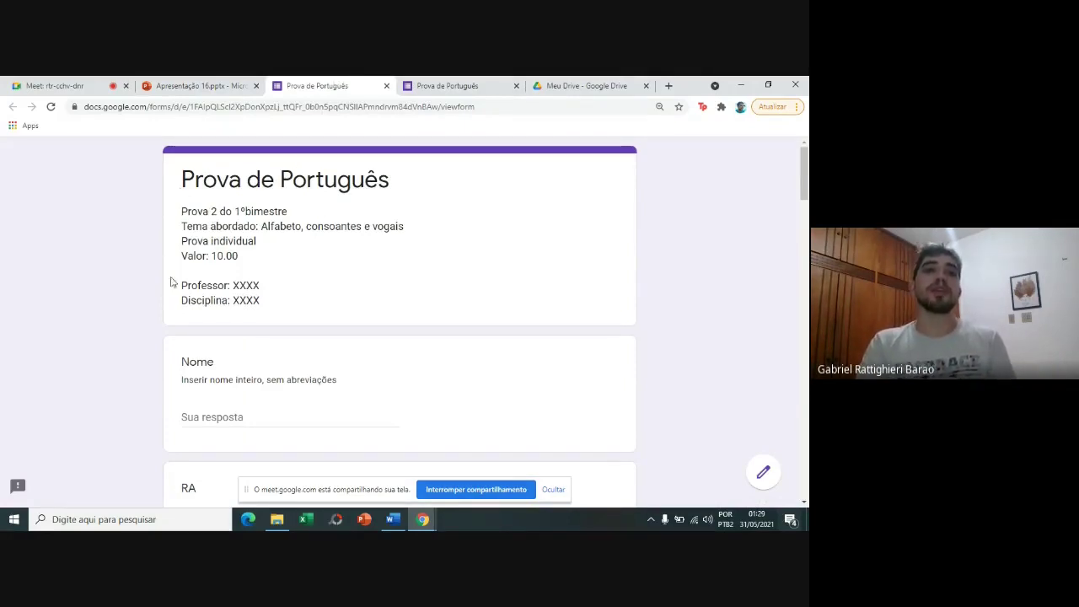
{"action": "scroll", "coordinate": [119, 253], "scroll_direction": "down", "scroll_amount": 1}
{"action": "scroll", "coordinate": [118, 253], "scroll_direction": "down", "scroll_amount": 2}
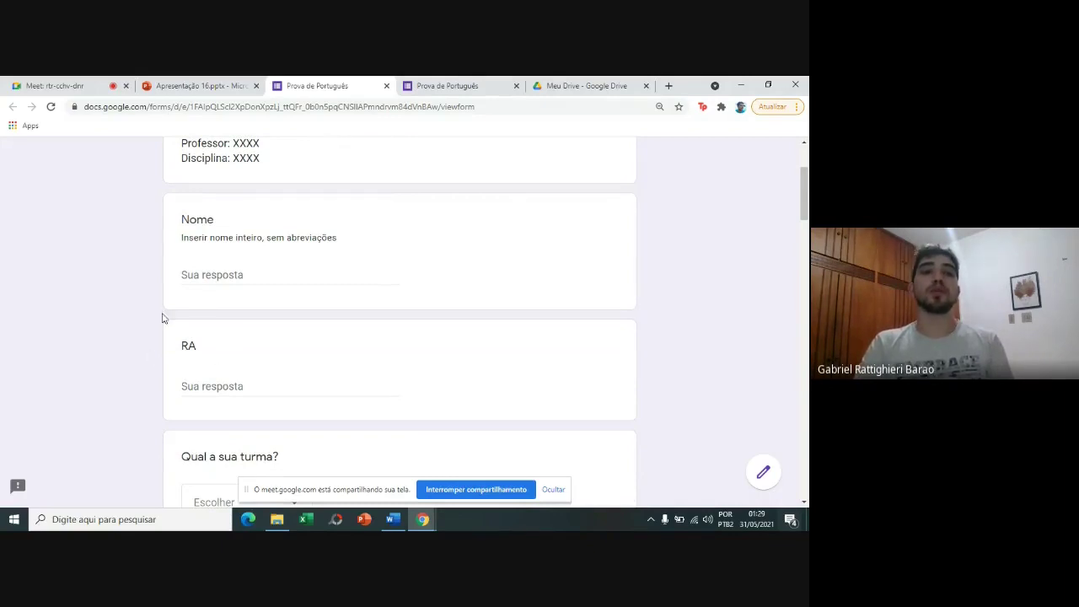
{"action": "scroll", "coordinate": [182, 351], "scroll_direction": "down", "scroll_amount": 3}
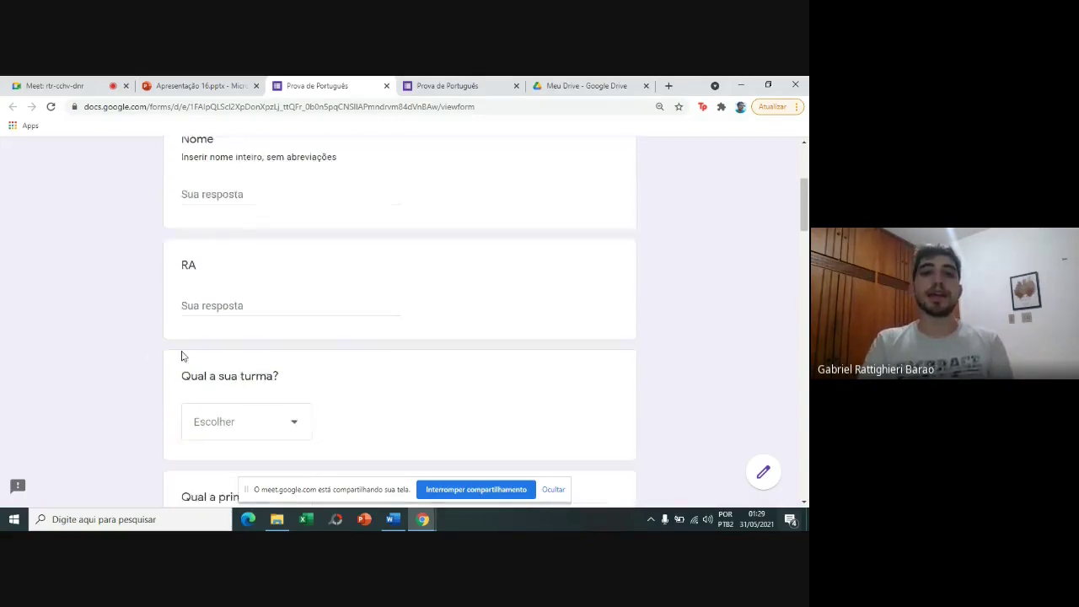
{"action": "scroll", "coordinate": [183, 355], "scroll_direction": "down", "scroll_amount": 1}
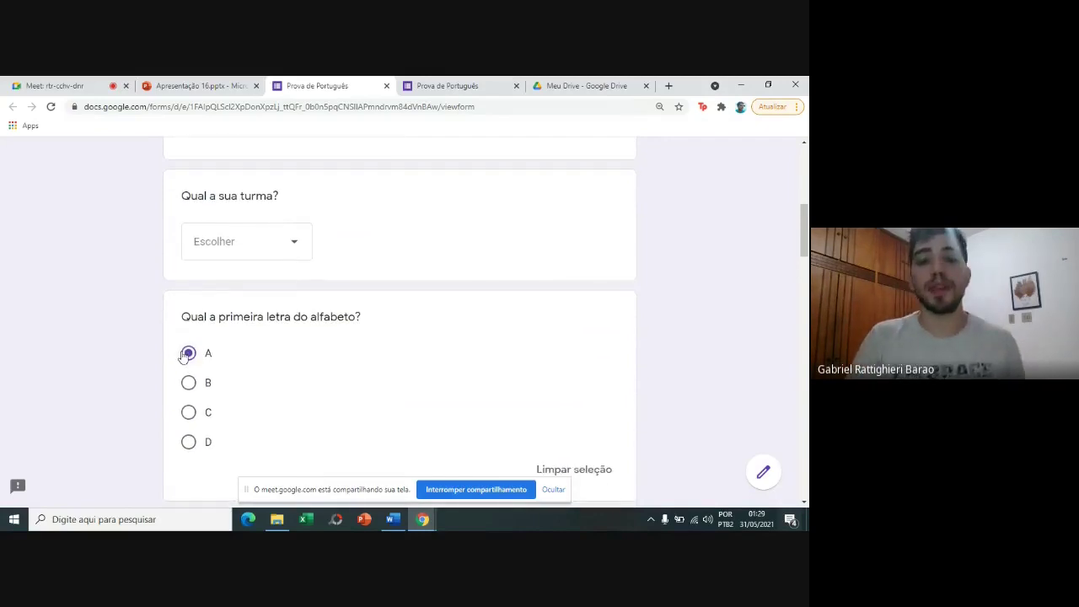
{"action": "scroll", "coordinate": [184, 356], "scroll_direction": "down", "scroll_amount": 1}
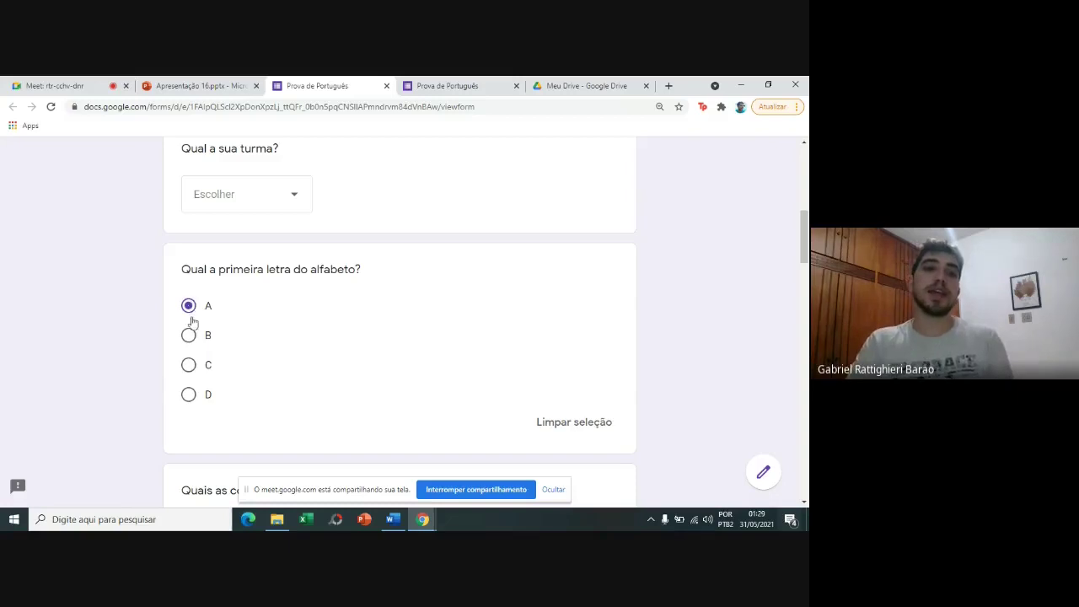
{"action": "scroll", "coordinate": [192, 377], "scroll_direction": "down", "scroll_amount": 4}
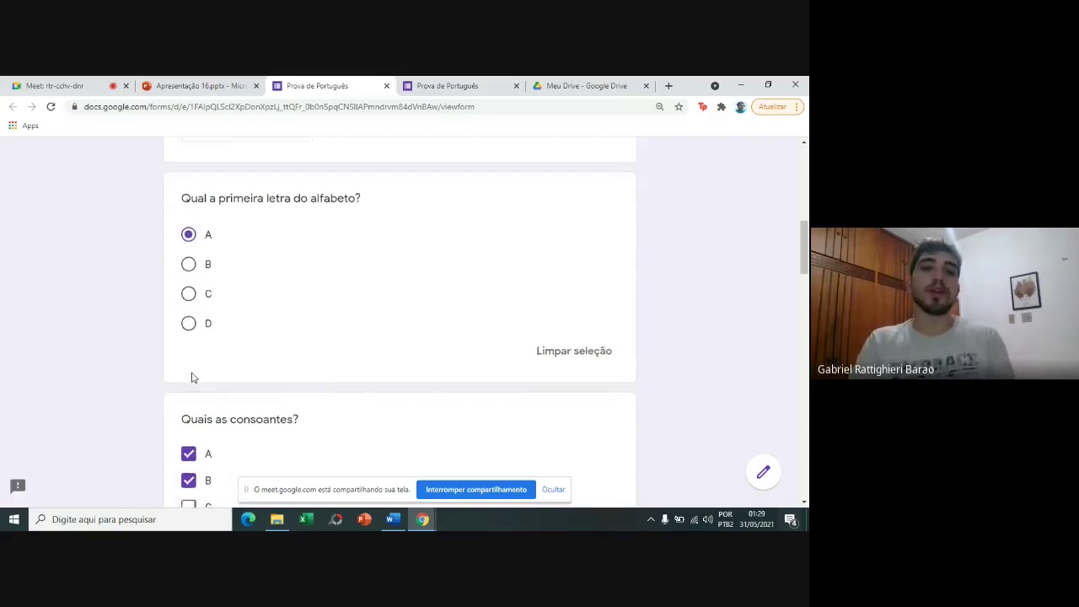
{"action": "scroll", "coordinate": [191, 377], "scroll_direction": "down", "scroll_amount": 1}
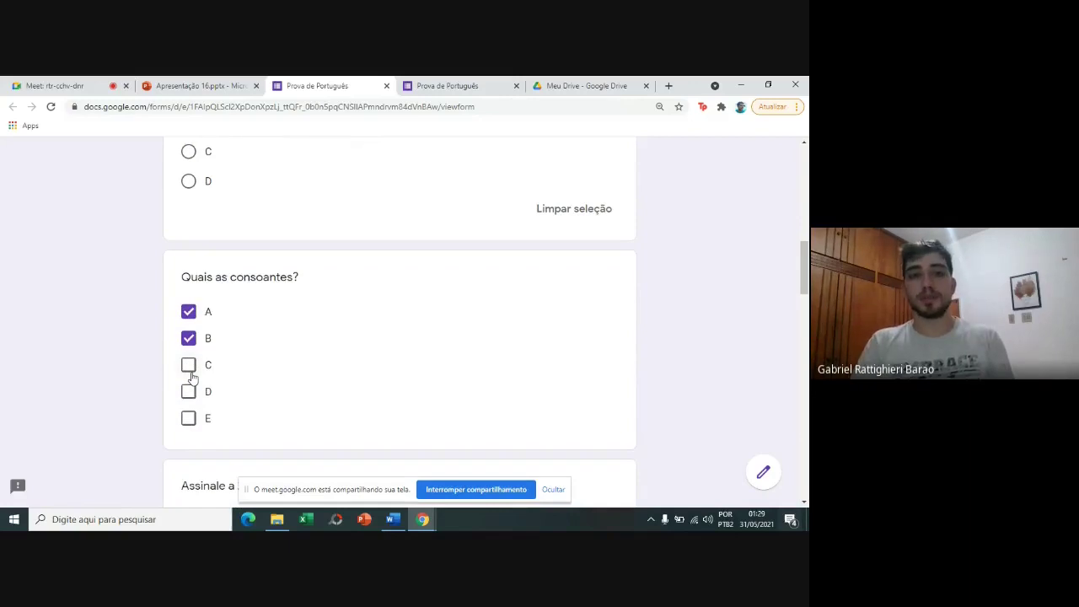
{"action": "scroll", "coordinate": [191, 377], "scroll_direction": "down", "scroll_amount": 5}
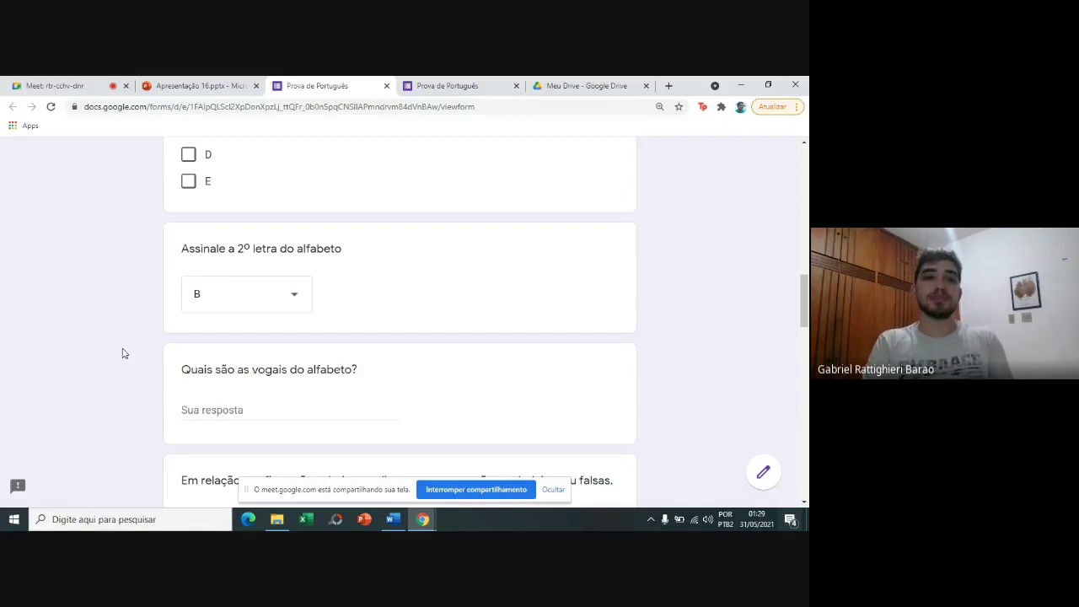
Check the second-letter dropdown, keeping B, then review down to the difficulty rating and return to top.
{"action": "left_click", "coordinate": [207, 296]}
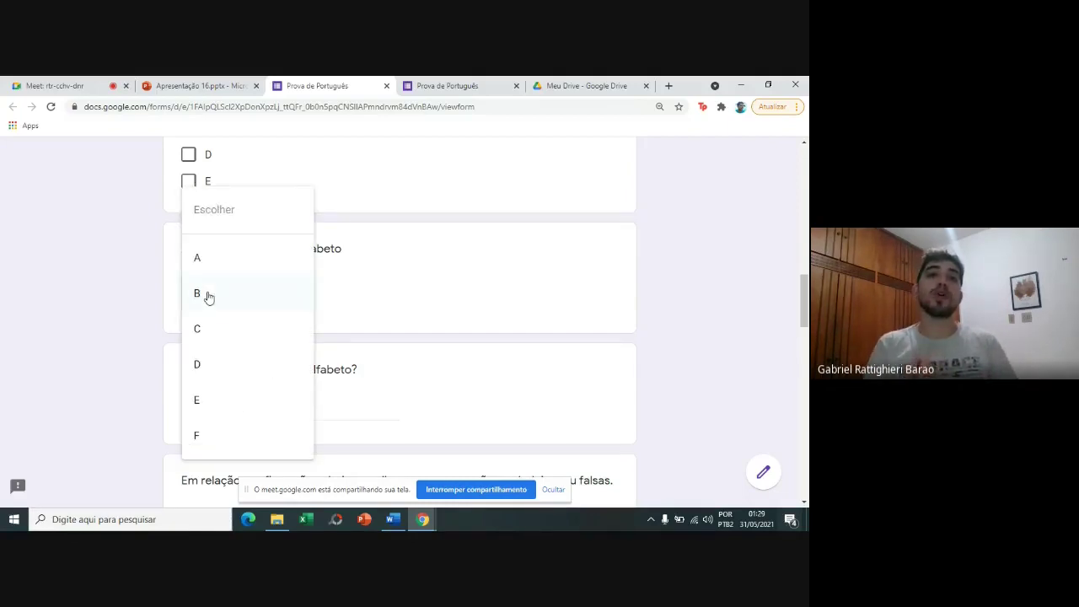
{"action": "left_click", "coordinate": [132, 273]}
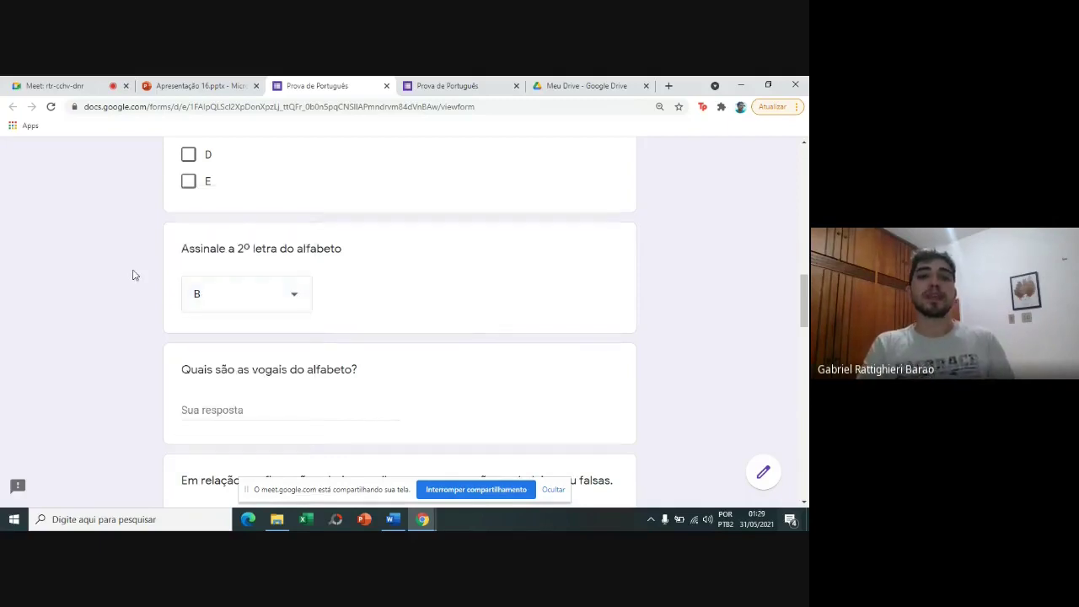
{"action": "scroll", "coordinate": [133, 275], "scroll_direction": "down", "scroll_amount": 2}
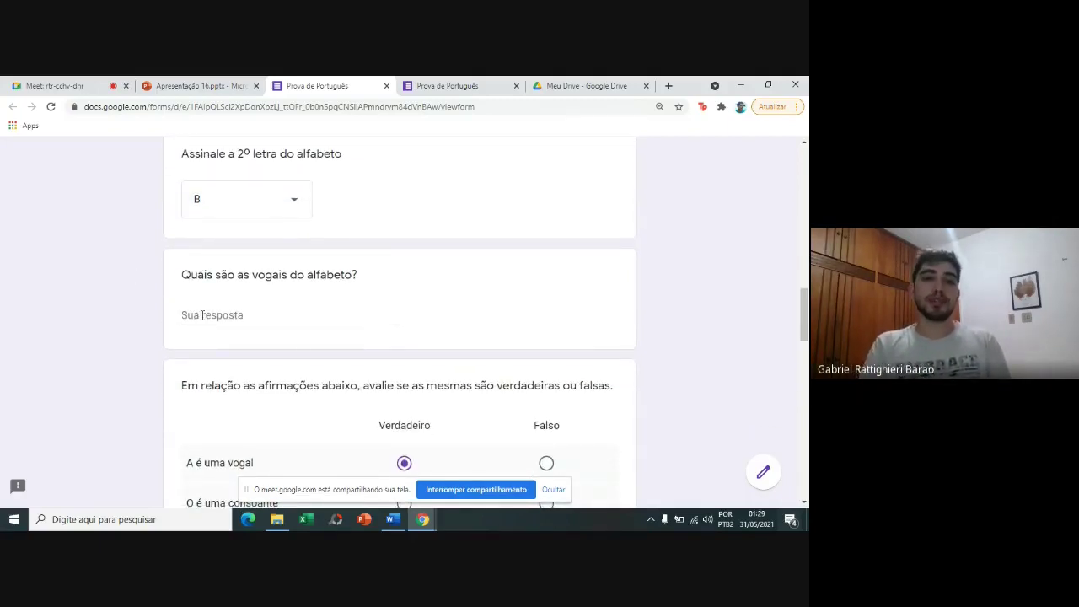
{"action": "scroll", "coordinate": [202, 317], "scroll_direction": "down", "scroll_amount": 2}
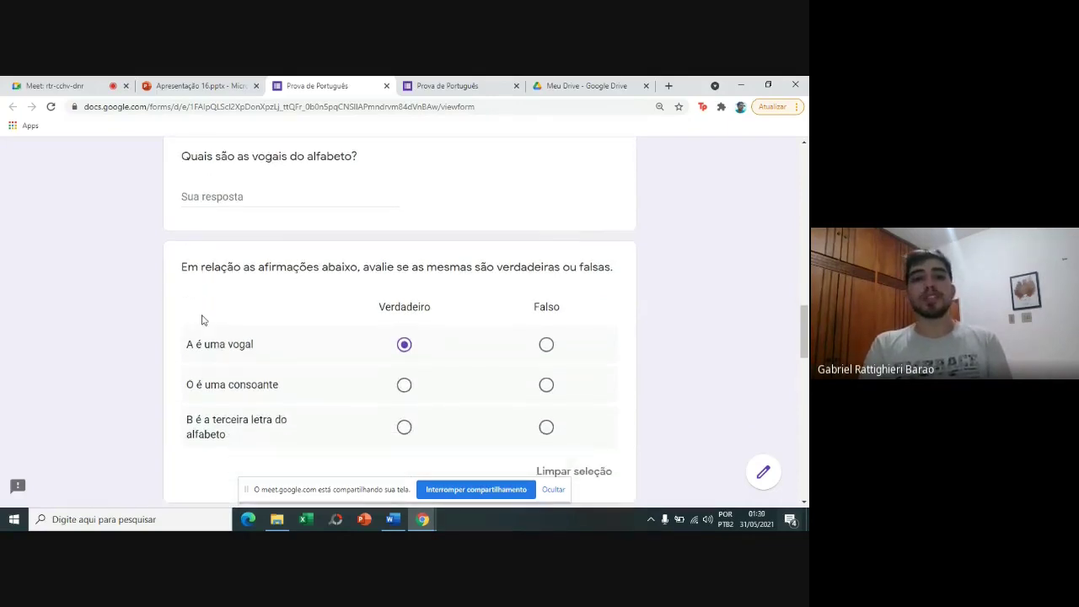
{"action": "scroll", "coordinate": [202, 320], "scroll_direction": "down", "scroll_amount": 1}
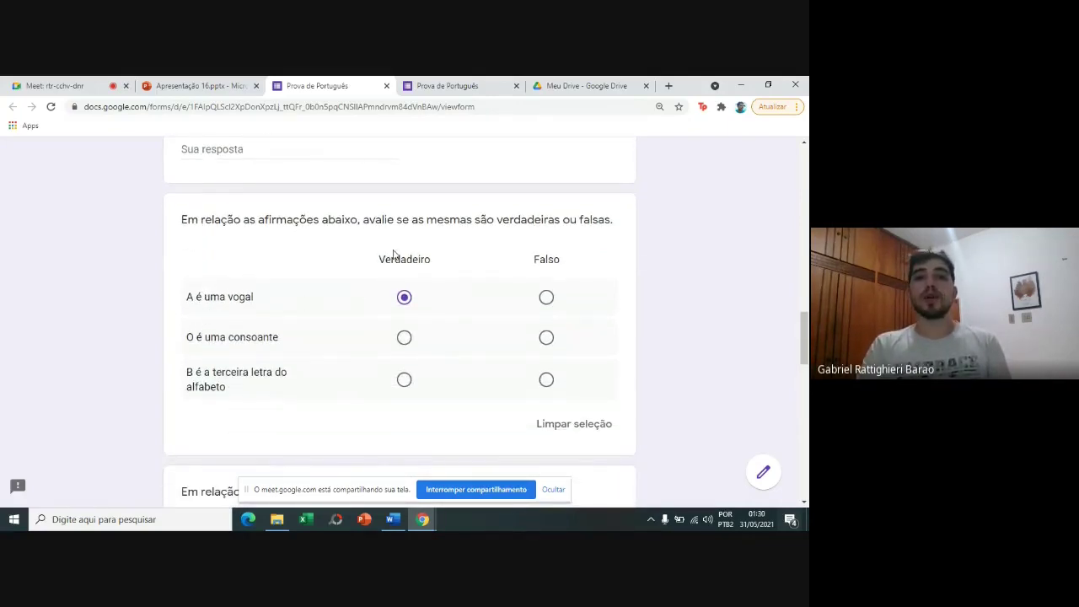
{"action": "scroll", "coordinate": [384, 340], "scroll_direction": "down", "scroll_amount": 5}
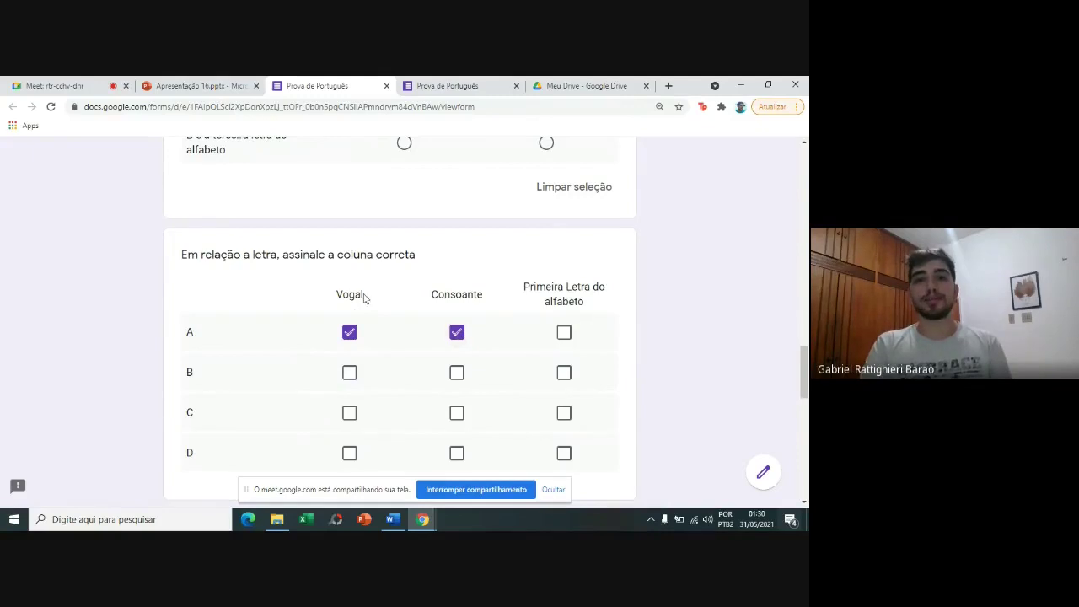
{"action": "scroll", "coordinate": [269, 334], "scroll_direction": "down", "scroll_amount": 4}
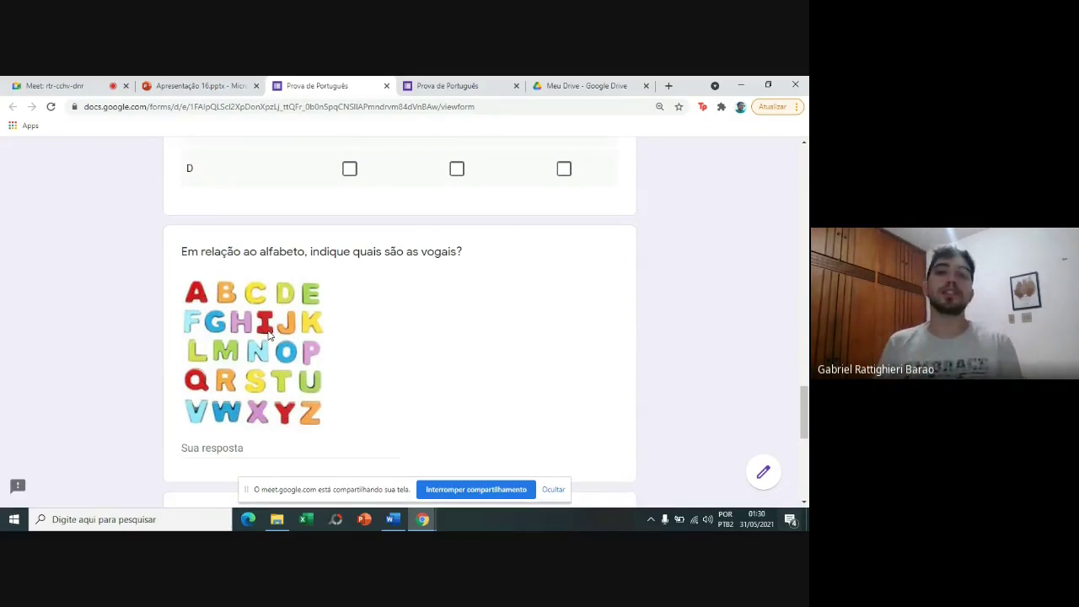
{"action": "scroll", "coordinate": [268, 335], "scroll_direction": "down", "scroll_amount": 3}
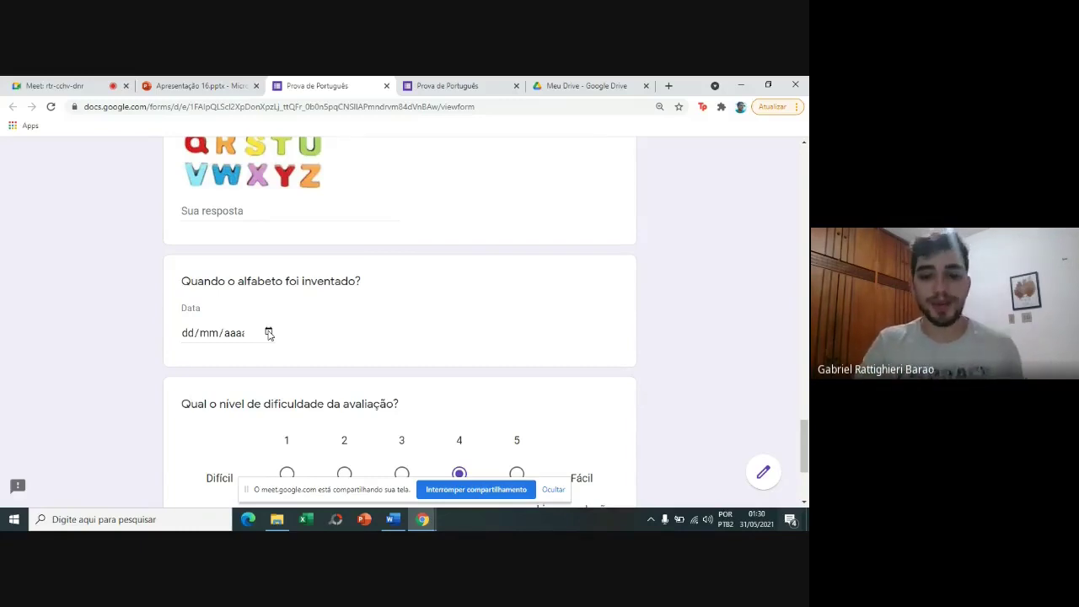
{"action": "scroll", "coordinate": [268, 334], "scroll_direction": "down", "scroll_amount": 2}
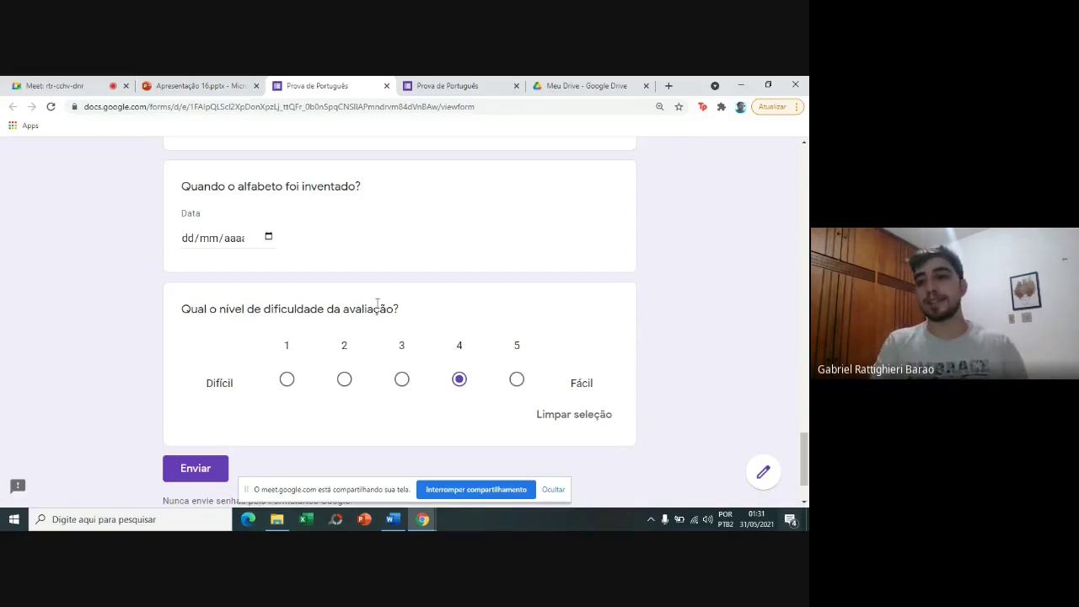
{"action": "left_click_drag", "start_coordinate": [806, 478], "coordinate": [805, 194]}
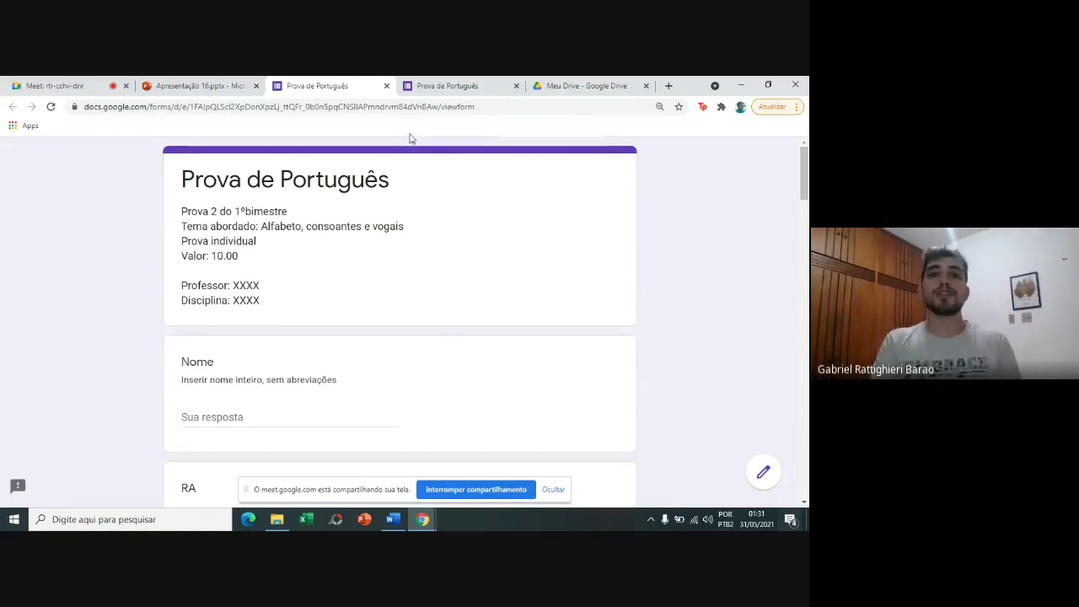
Page through the other Prova de Português form to its graded questions page, then switch to My Drive.
{"action": "left_click", "coordinate": [453, 81]}
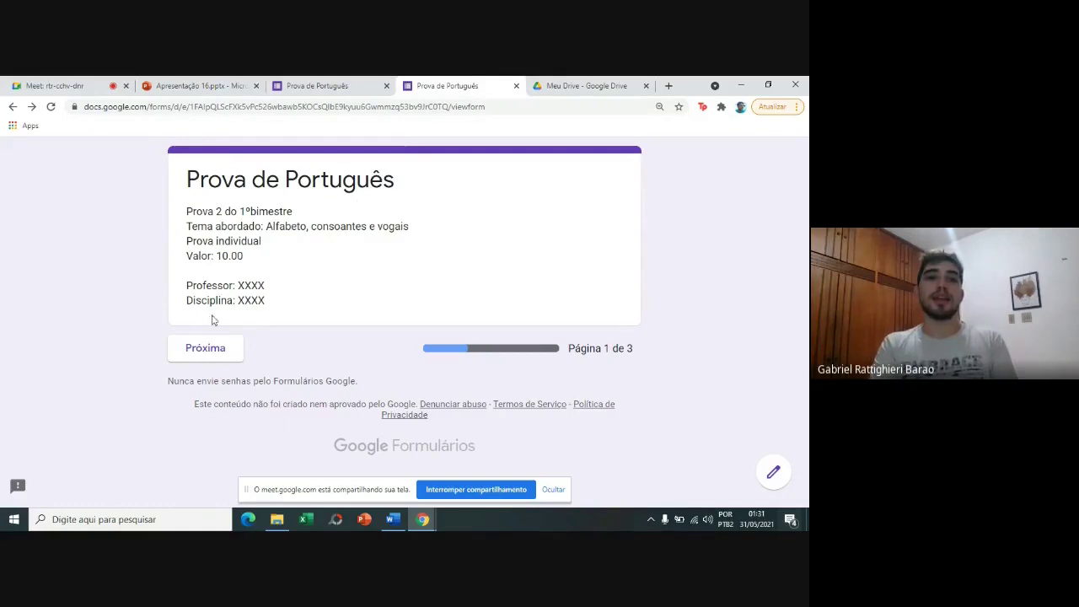
{"action": "left_click", "coordinate": [226, 352]}
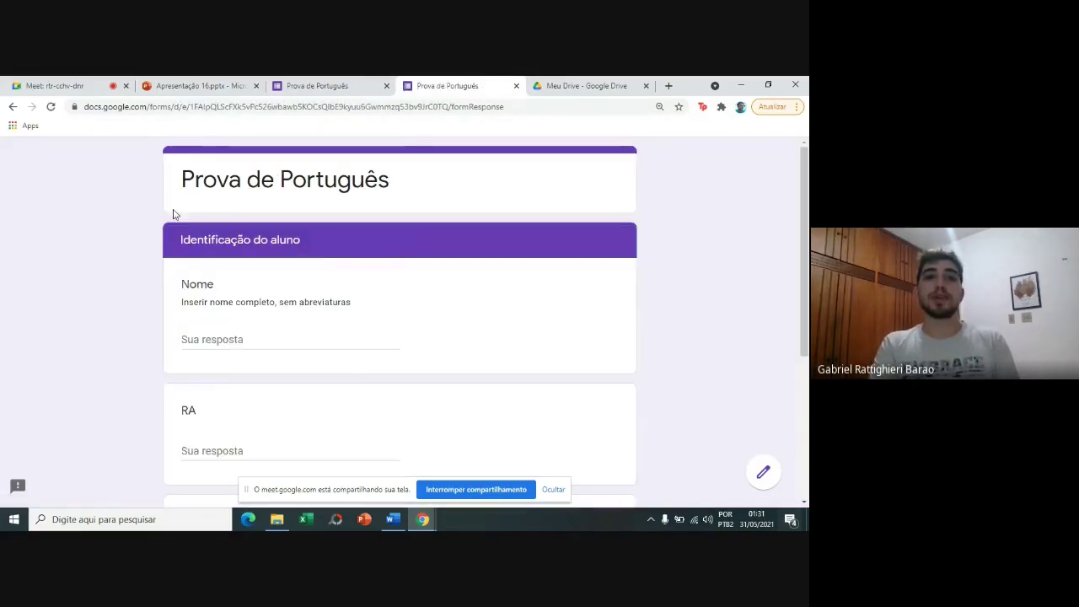
{"action": "scroll", "coordinate": [321, 410], "scroll_direction": "down", "scroll_amount": 3}
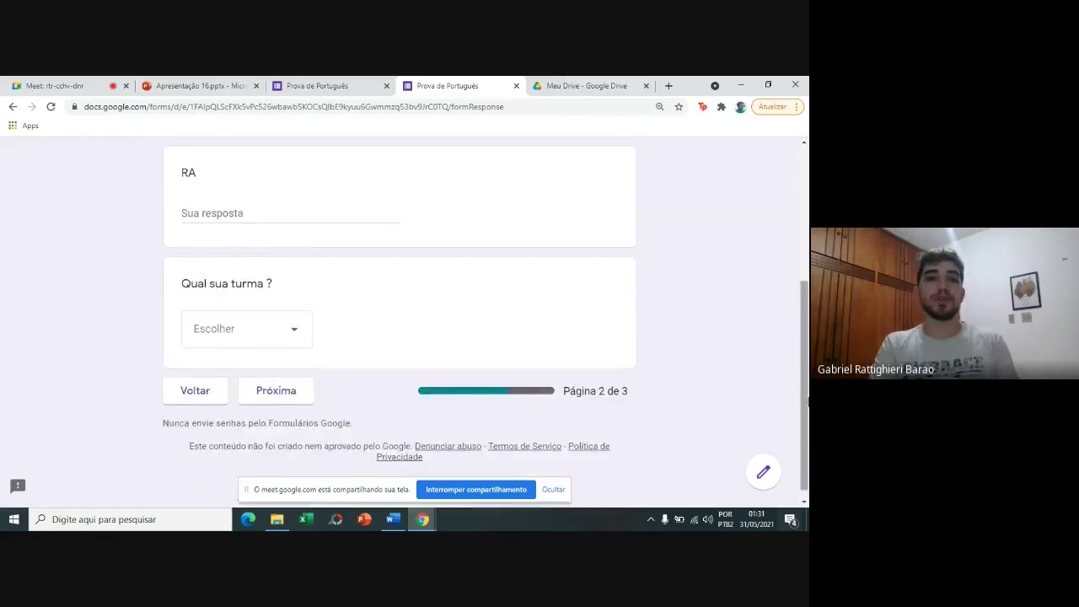
{"action": "left_click", "coordinate": [297, 394]}
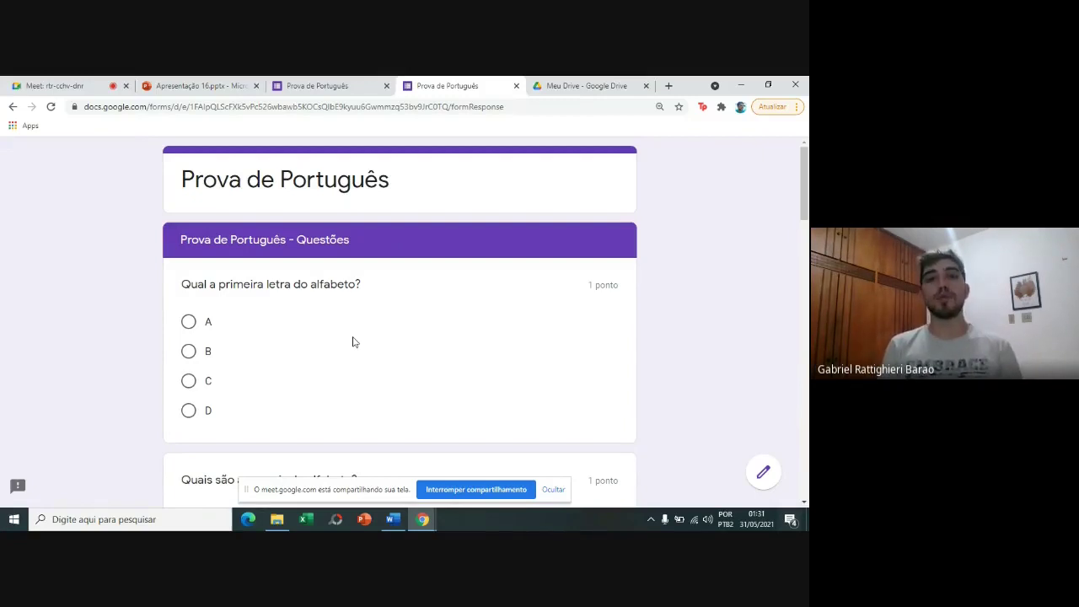
{"action": "left_click", "coordinate": [582, 84]}
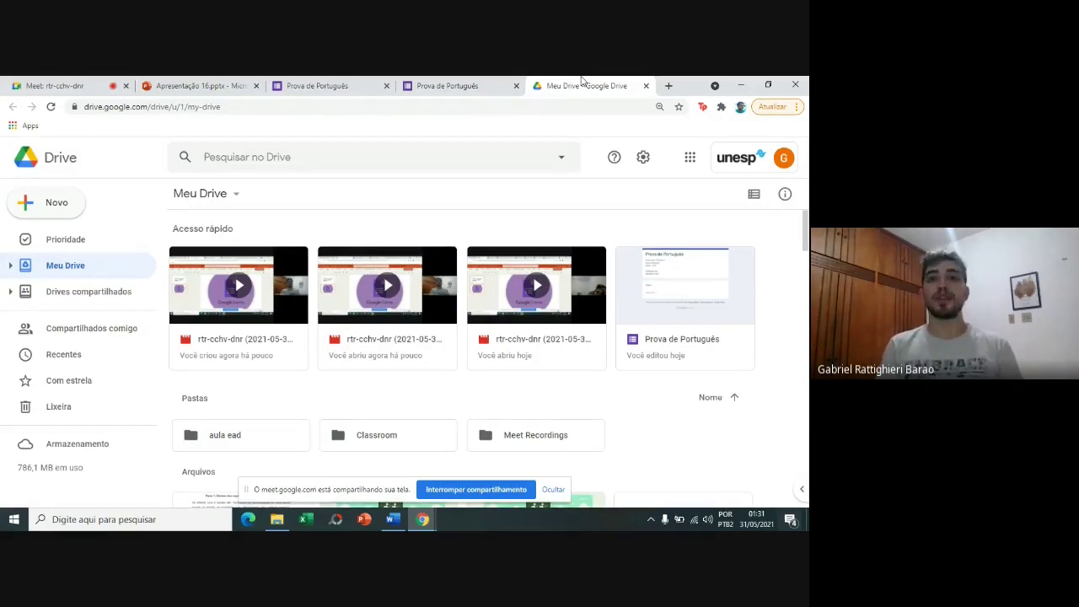
From Drive's Novo menu, create a blank Google Form, Formulário sem título.
{"action": "left_click", "coordinate": [693, 166]}
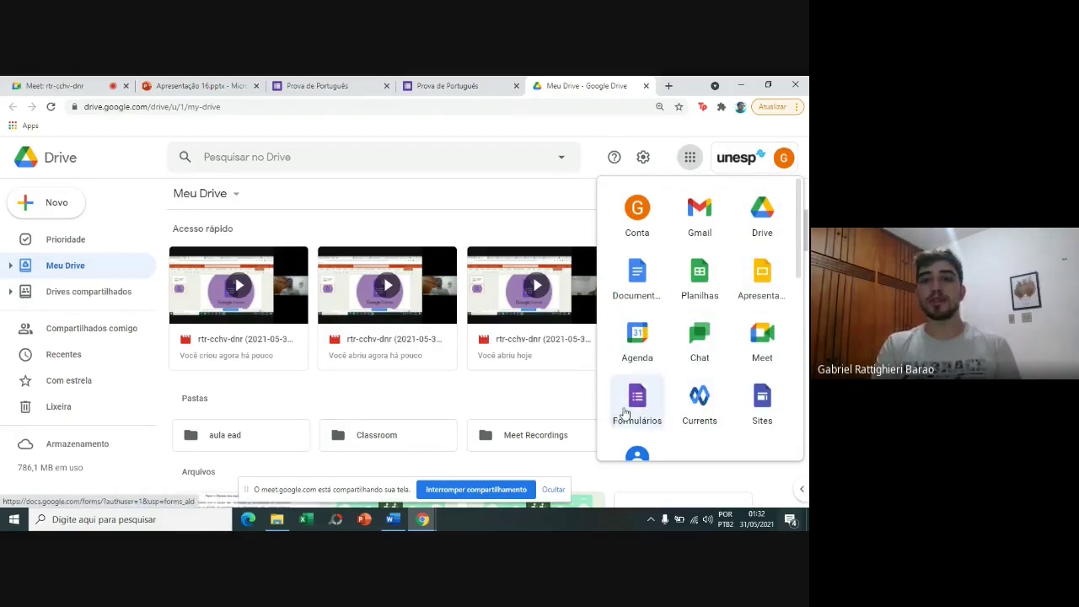
{"action": "left_click", "coordinate": [60, 209]}
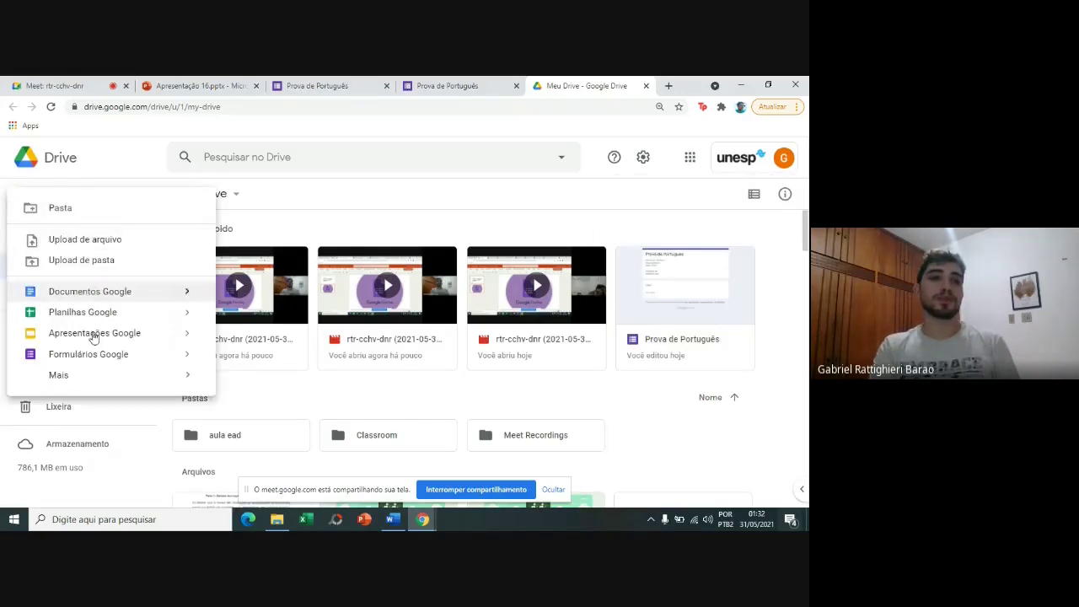
{"action": "left_click", "coordinate": [93, 360]}
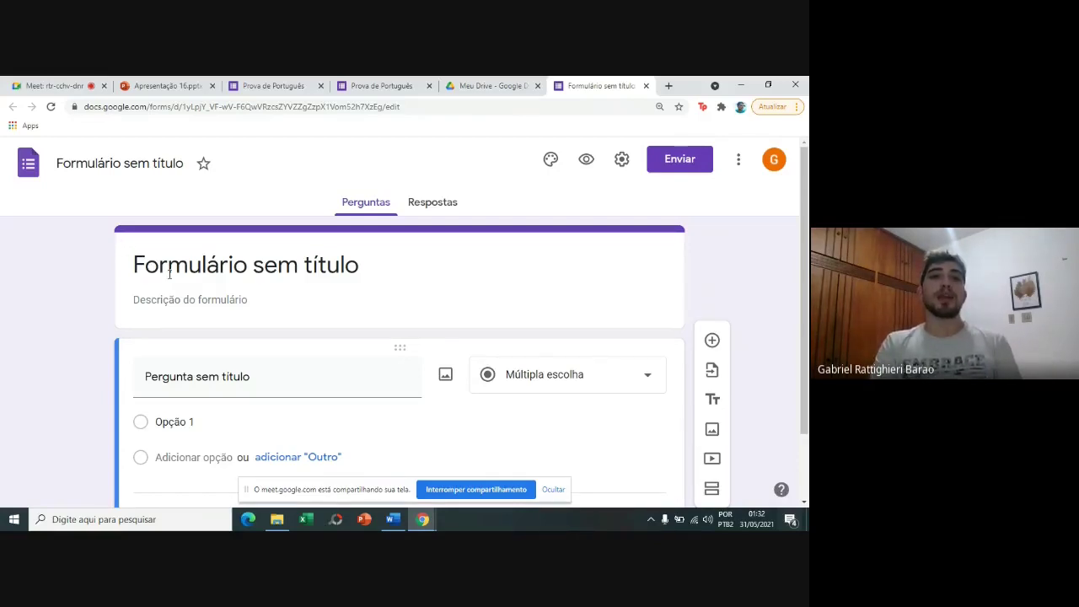
Rename the new form's document to 'Prova de Português'.
{"action": "left_click", "coordinate": [170, 274]}
{"action": "left_click", "coordinate": [160, 167]}
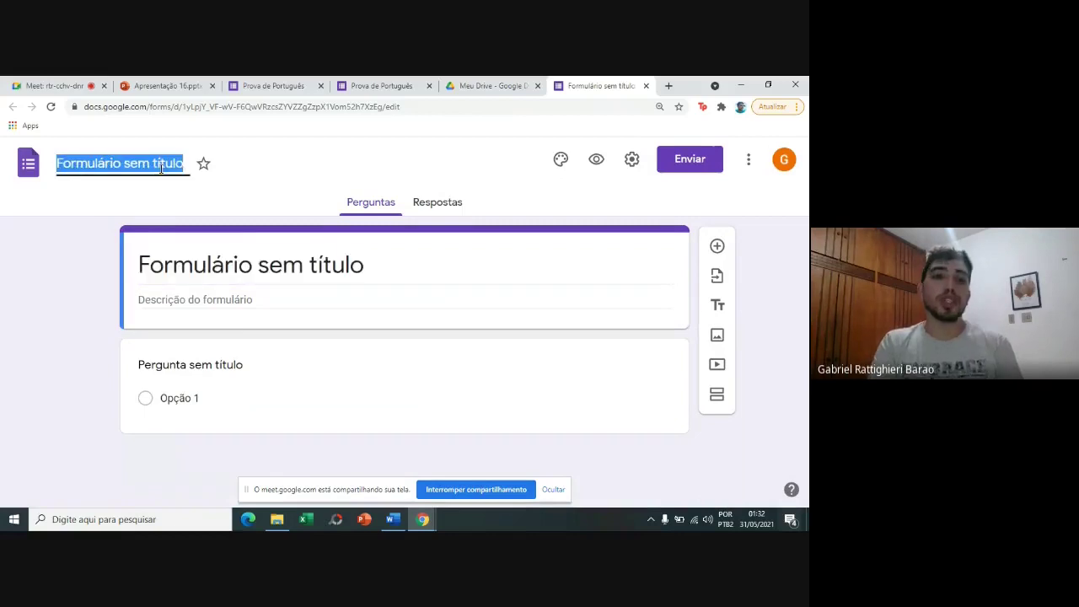
{"action": "type", "text": "Prova de Portugu"}
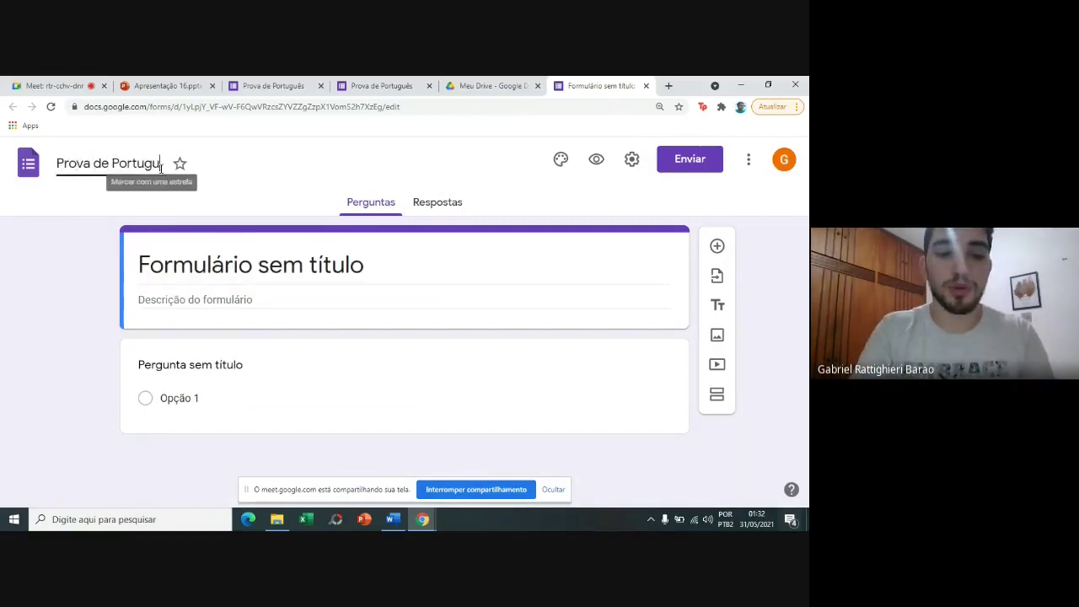
{"action": "type", "text": "ês"}
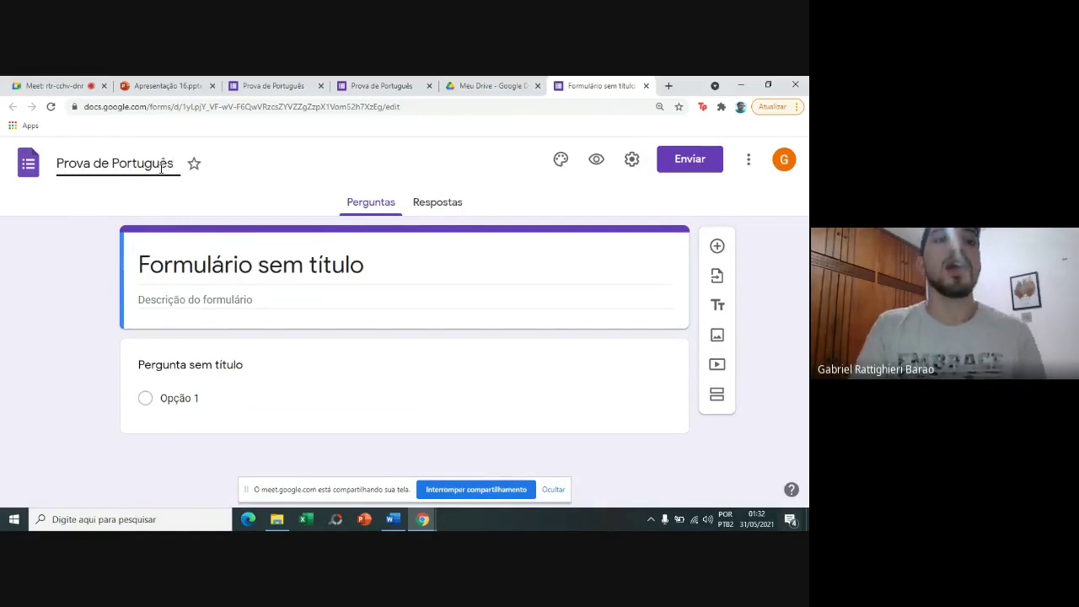
{"action": "left_click", "coordinate": [248, 192]}
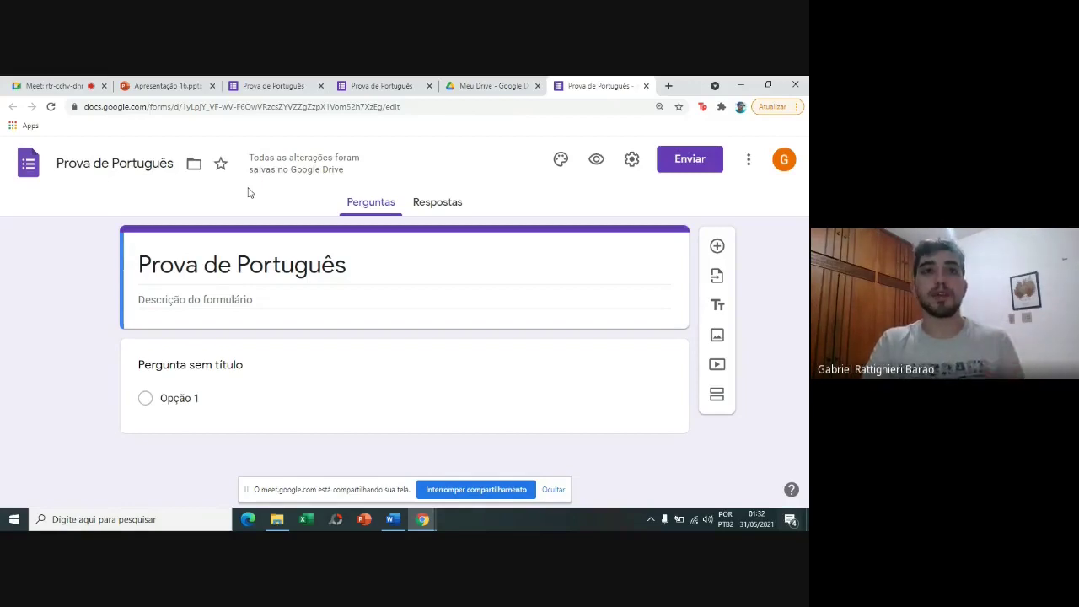
Compare with the existing Prova de Português form, then confirm the new form's title.
{"action": "left_click", "coordinate": [257, 87]}
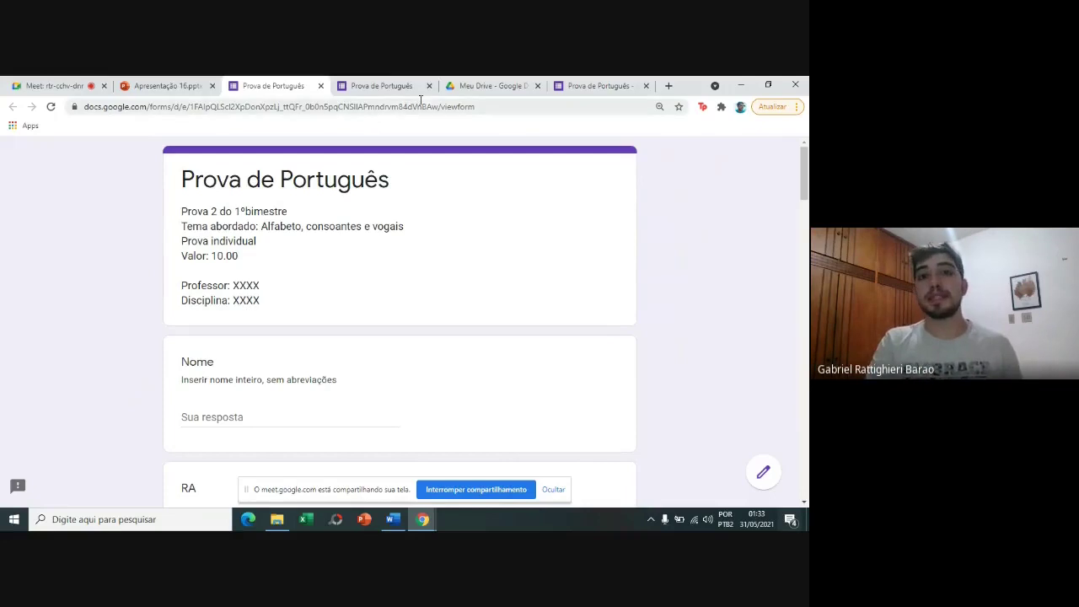
{"action": "left_click", "coordinate": [557, 85]}
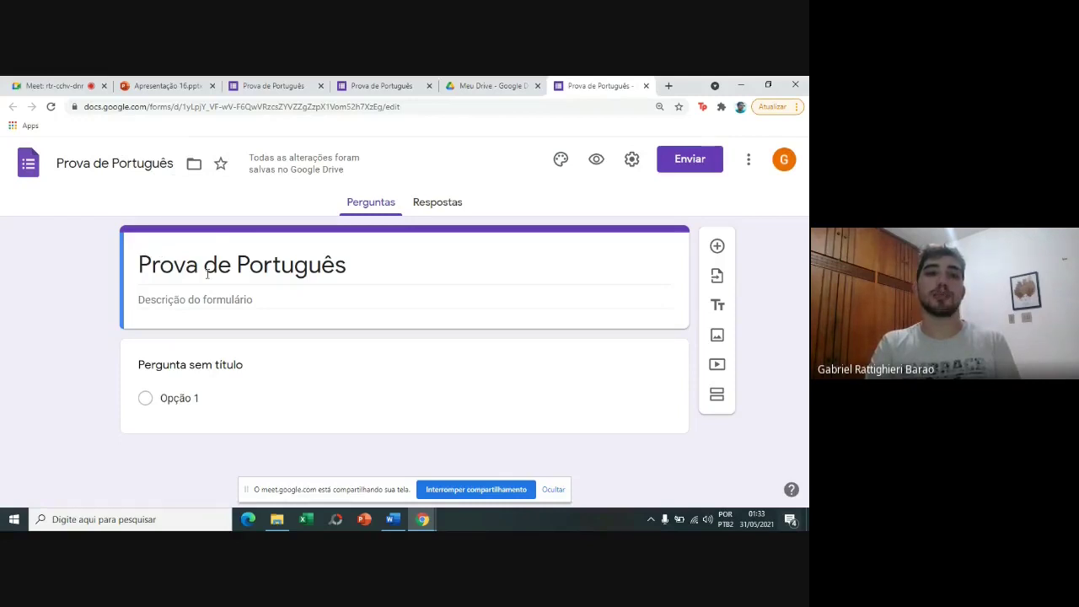
{"action": "triple_click", "coordinate": [301, 276]}
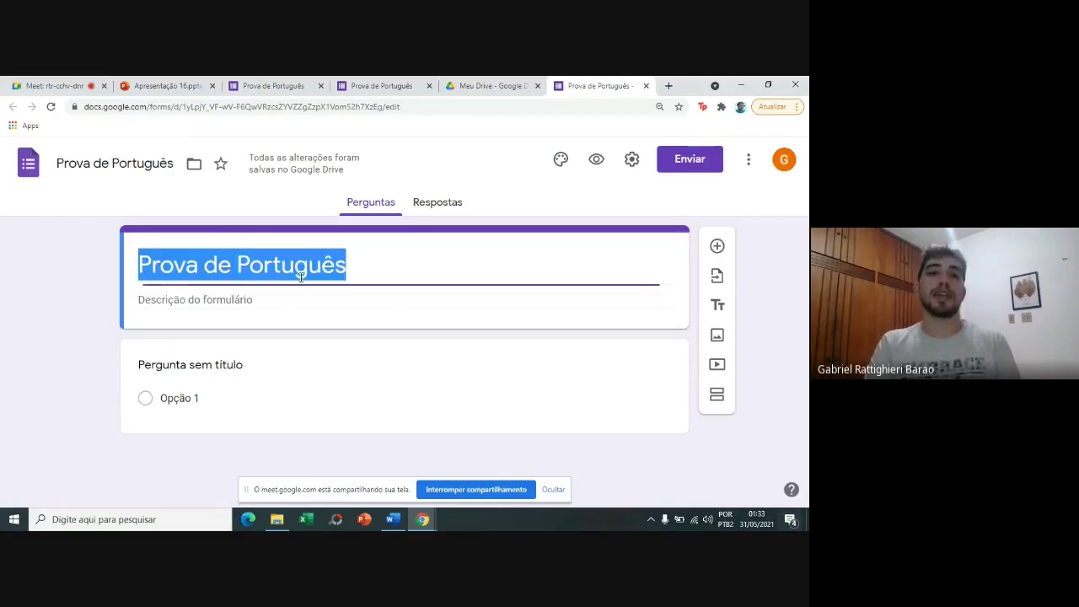
{"action": "left_click", "coordinate": [363, 270]}
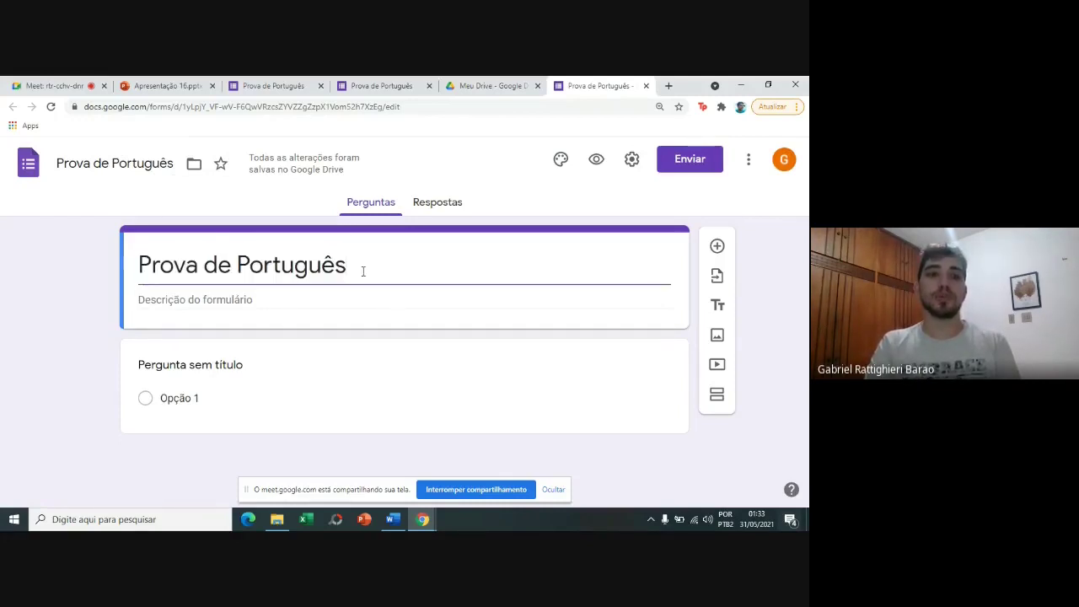
{"action": "left_click", "coordinate": [109, 287]}
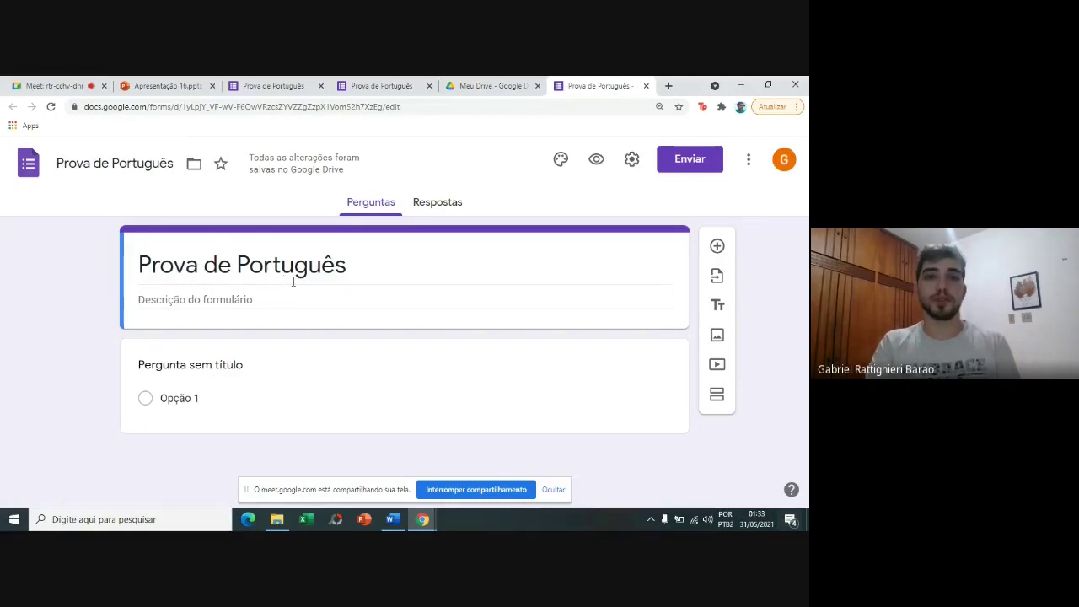
{"action": "left_click", "coordinate": [558, 168]}
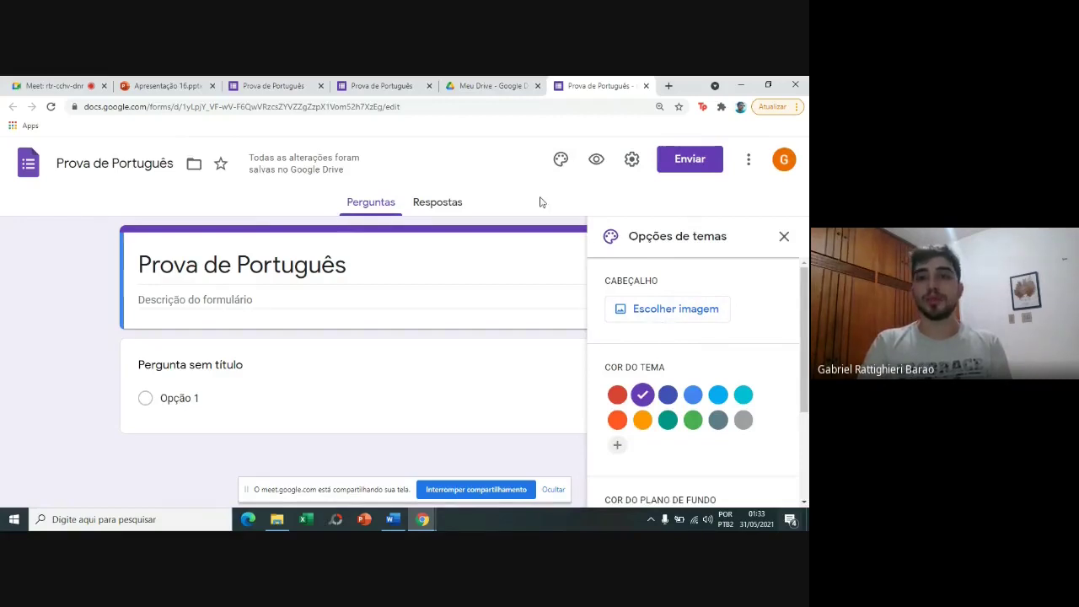
{"action": "scroll", "coordinate": [692, 380], "scroll_direction": "down", "scroll_amount": 1}
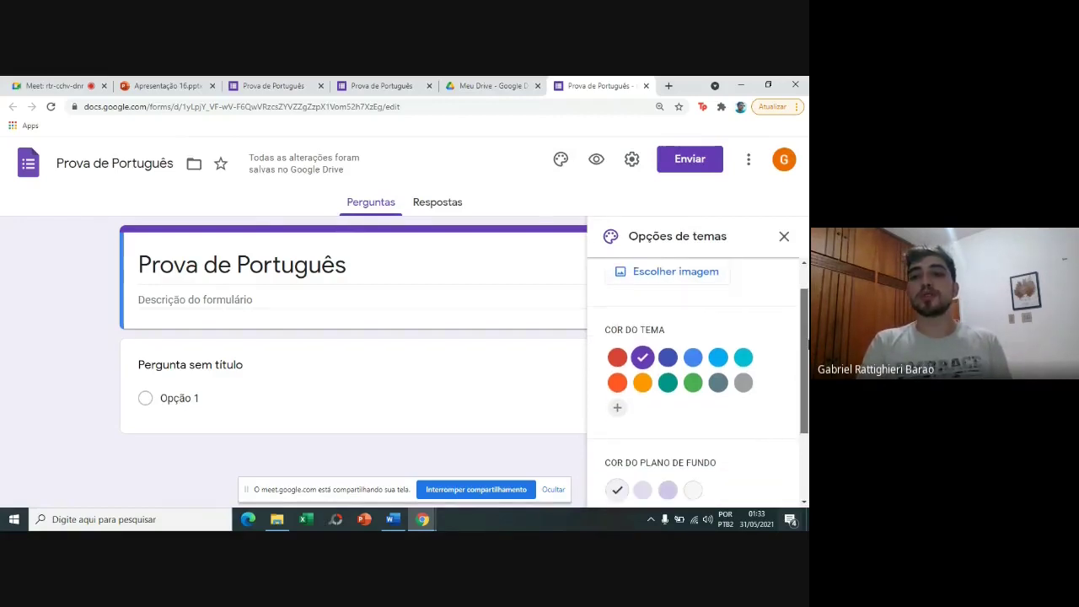
{"action": "left_click", "coordinate": [618, 354]}
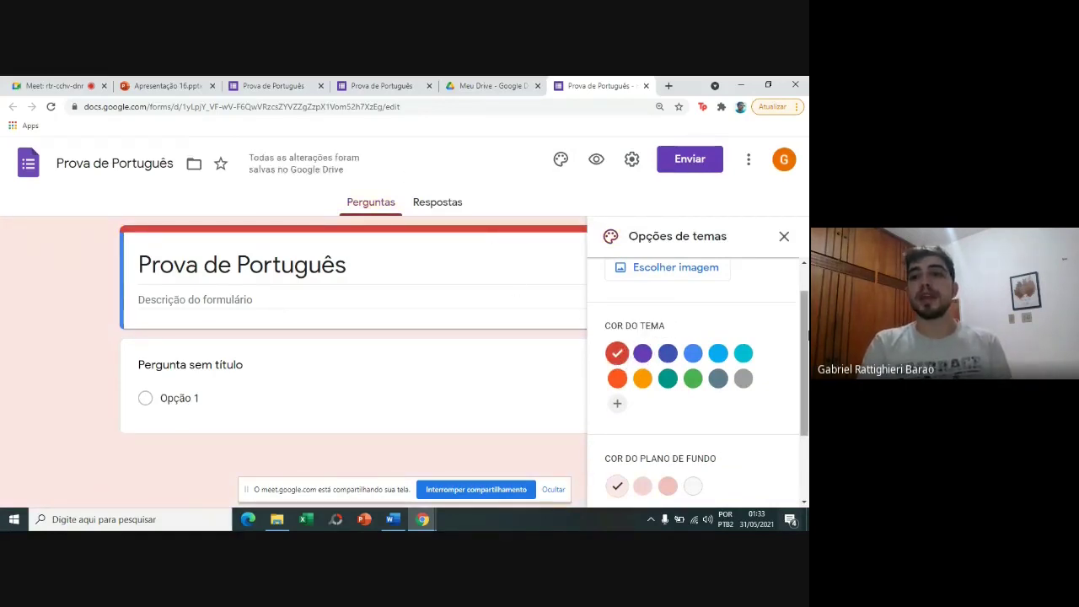
{"action": "scroll", "coordinate": [656, 414], "scroll_direction": "down", "scroll_amount": 1}
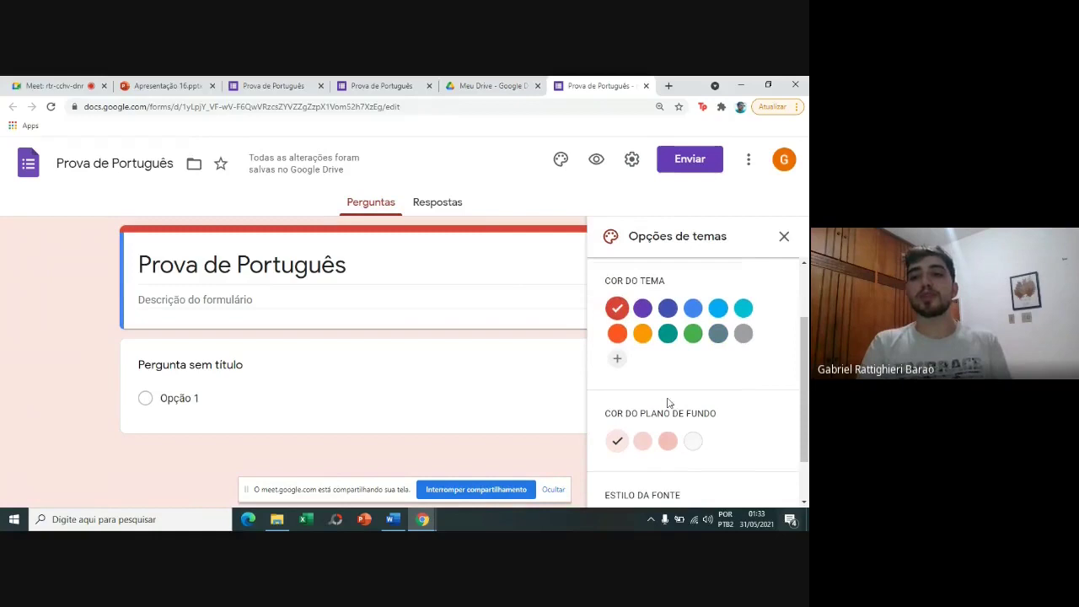
{"action": "left_click", "coordinate": [643, 442]}
{"action": "left_click", "coordinate": [669, 443]}
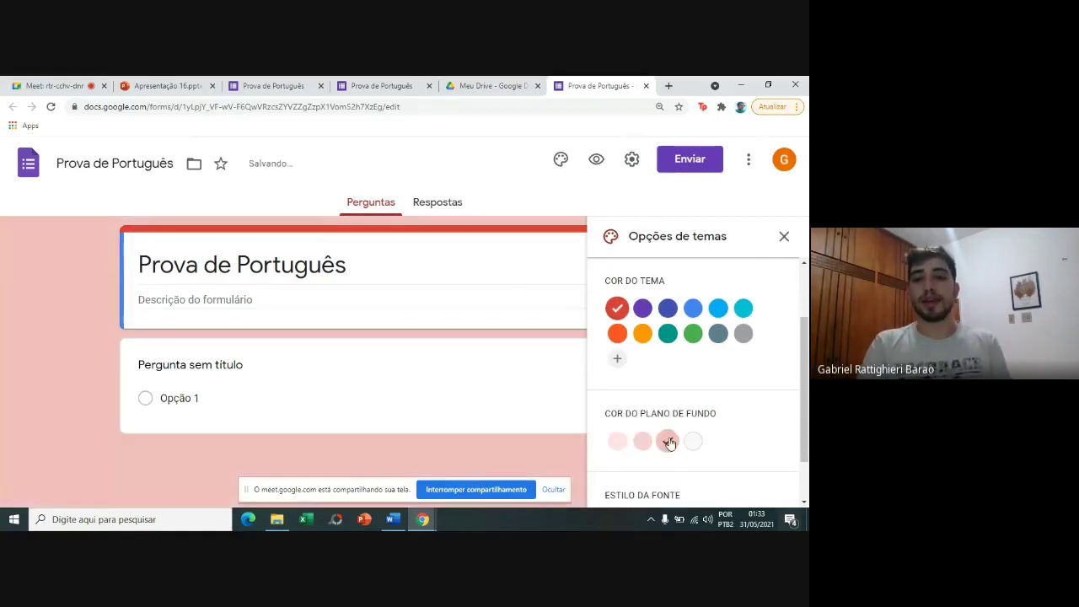
{"action": "left_click", "coordinate": [613, 445]}
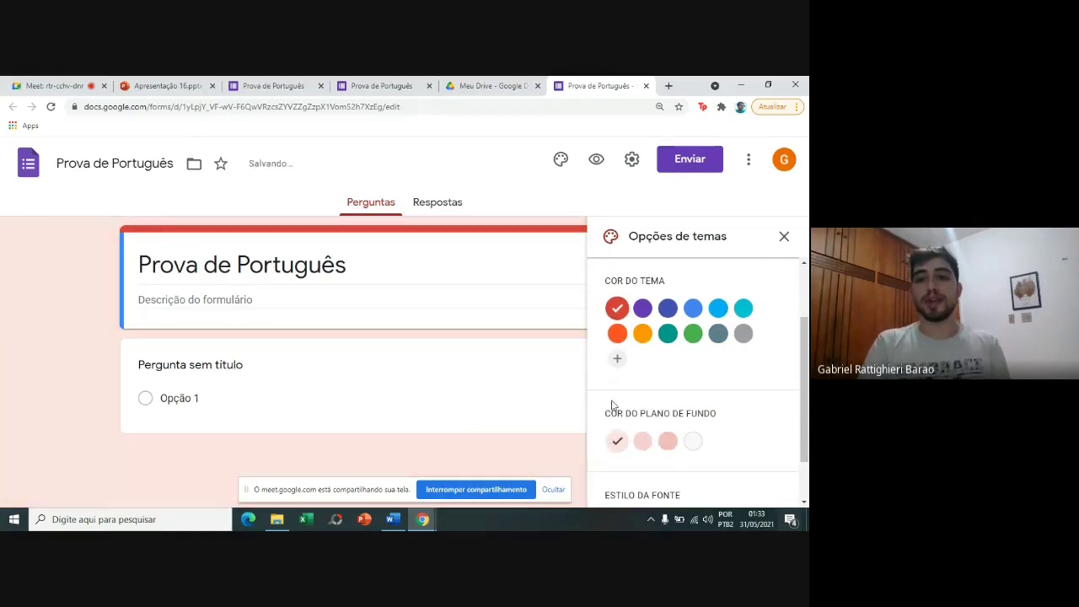
{"action": "left_click", "coordinate": [643, 310]}
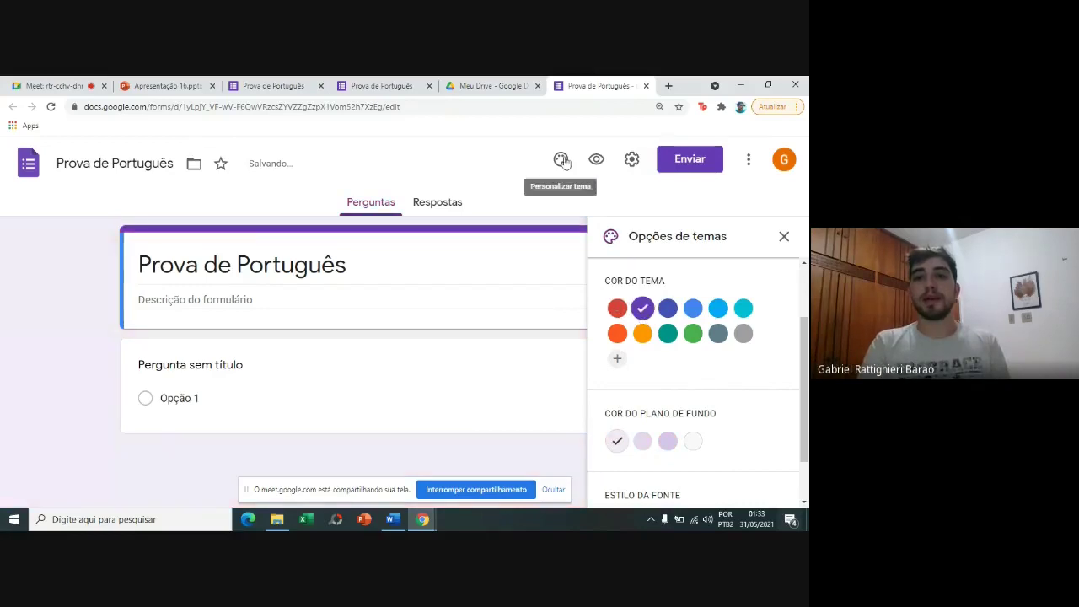
{"action": "left_click", "coordinate": [784, 237]}
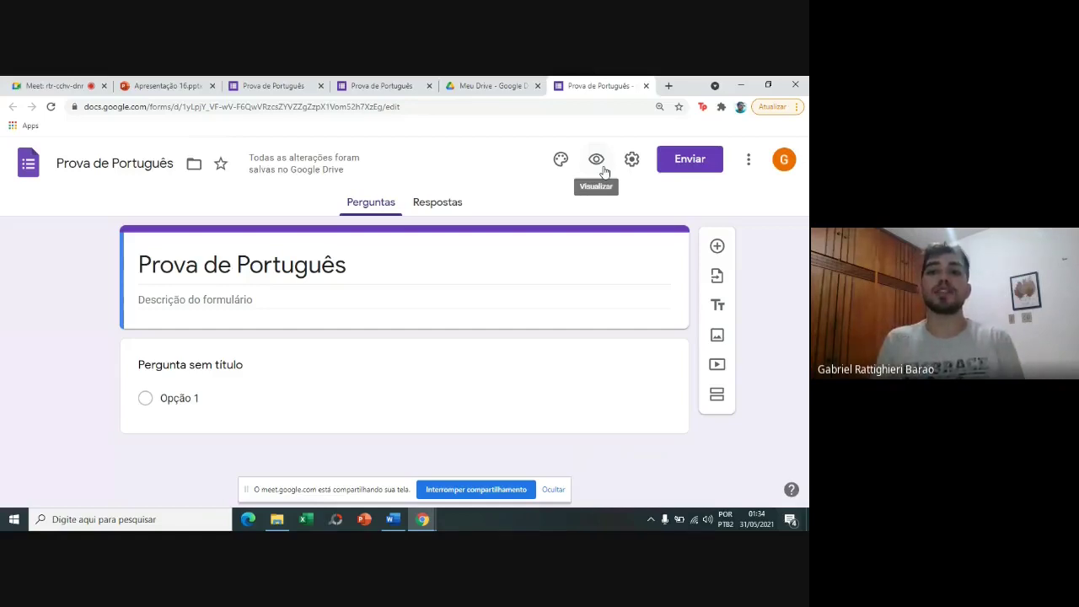
{"action": "left_click", "coordinate": [603, 168]}
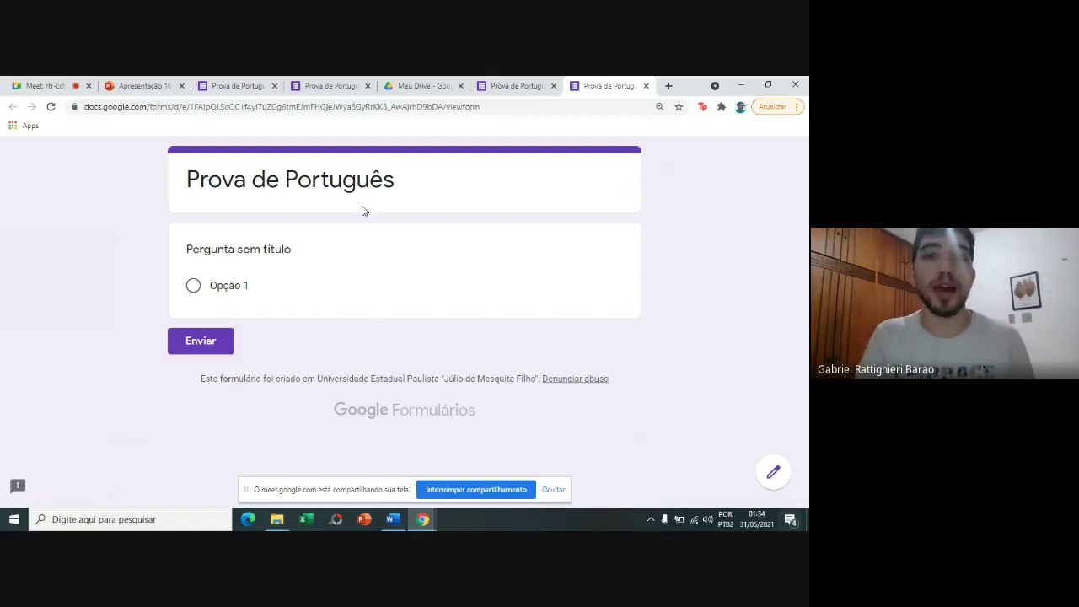
{"action": "left_click", "coordinate": [646, 85]}
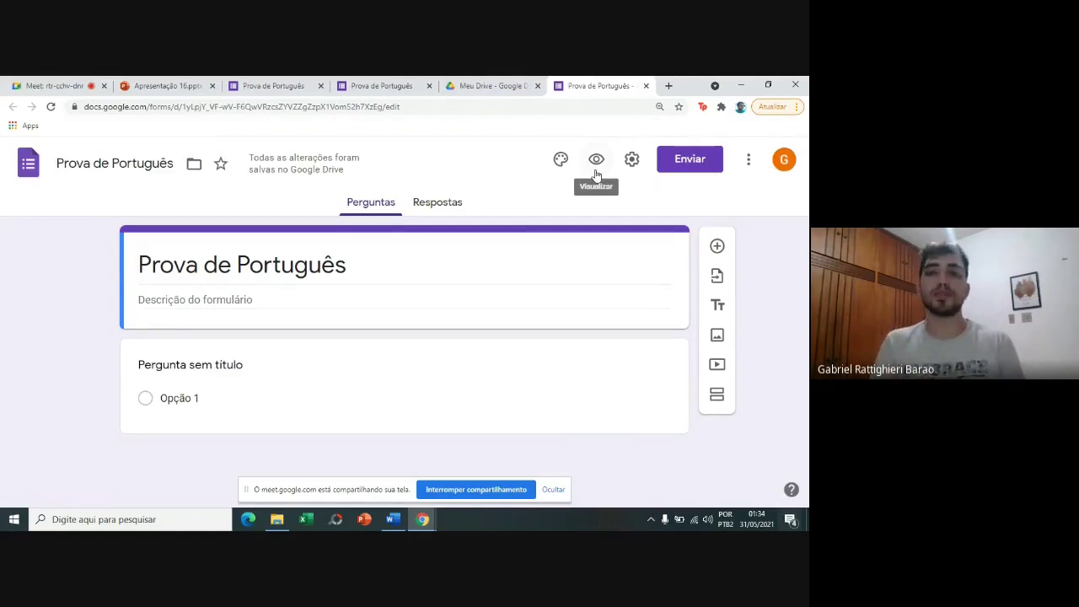
{"action": "left_click", "coordinate": [628, 159]}
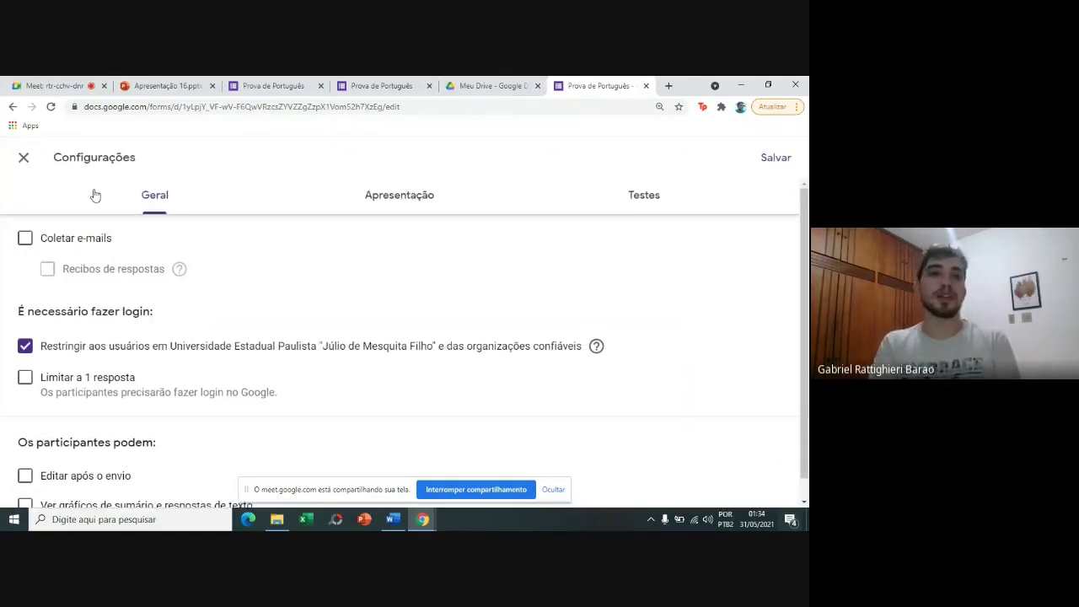
{"action": "left_click", "coordinate": [20, 166]}
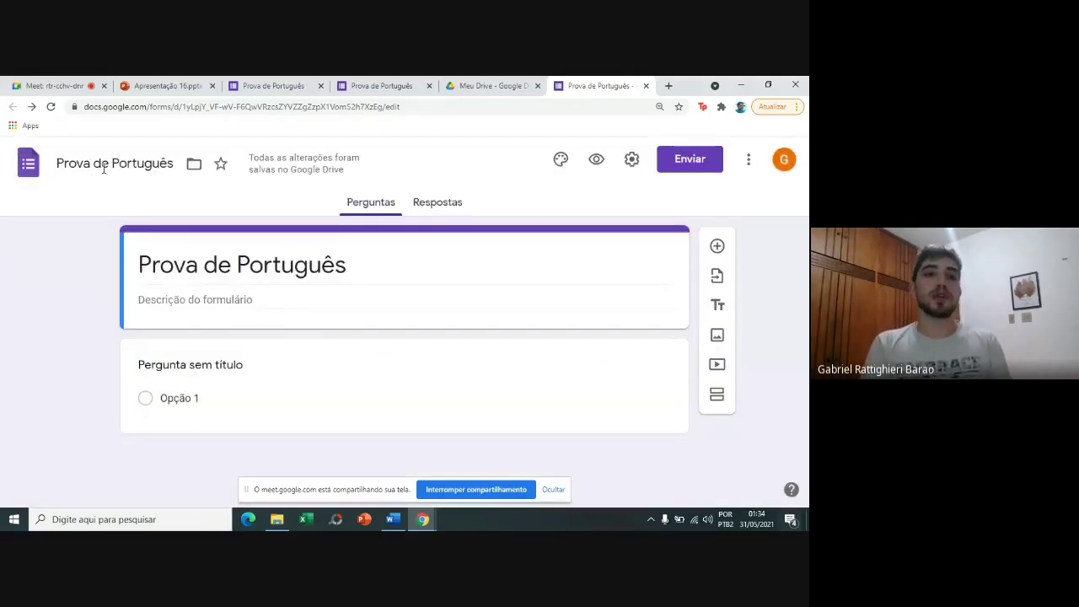
Write the description lines 'Prova 2 do 1º Bimestre', 'Prova individual' and 'Valor:10'.
{"action": "triple_click", "coordinate": [221, 263]}
{"action": "left_click", "coordinate": [177, 244]}
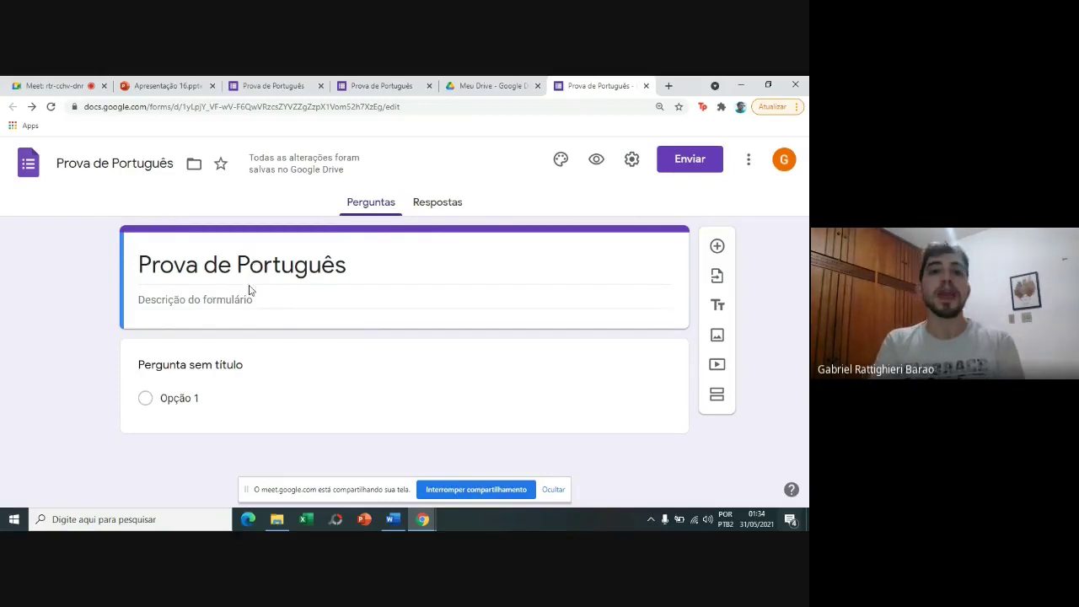
{"action": "left_click", "coordinate": [246, 299]}
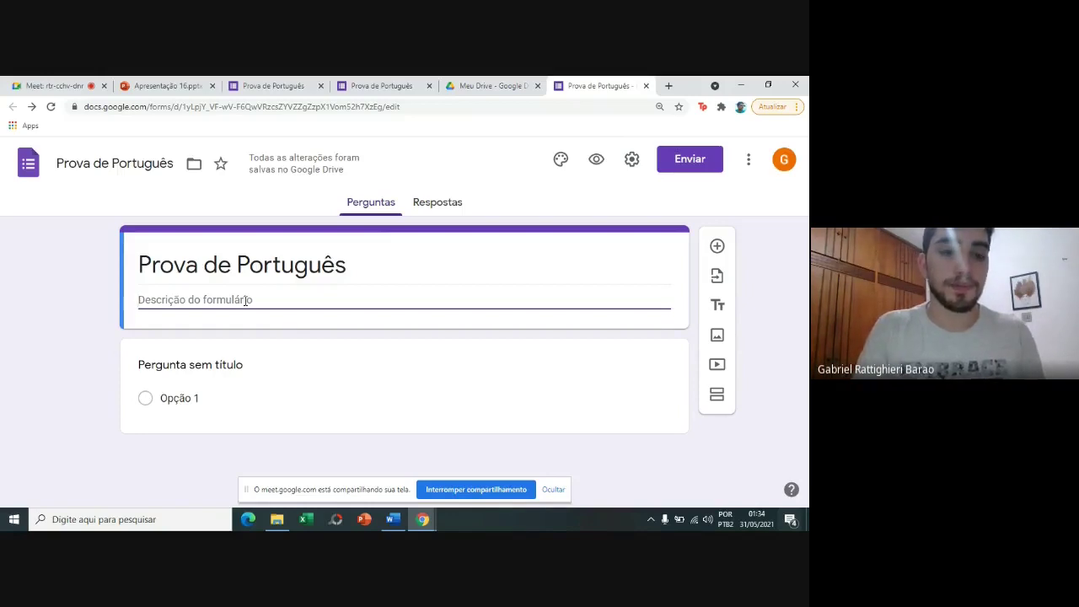
{"action": "type", "text": "Prova 2 "}
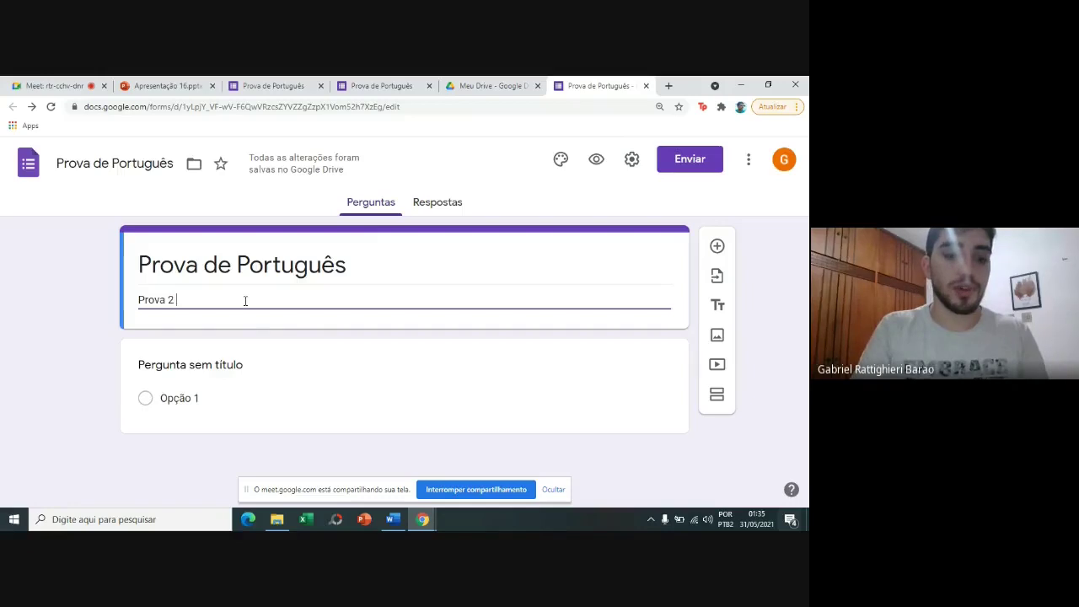
{"action": "type", "text": "do 1º Bimestre"}
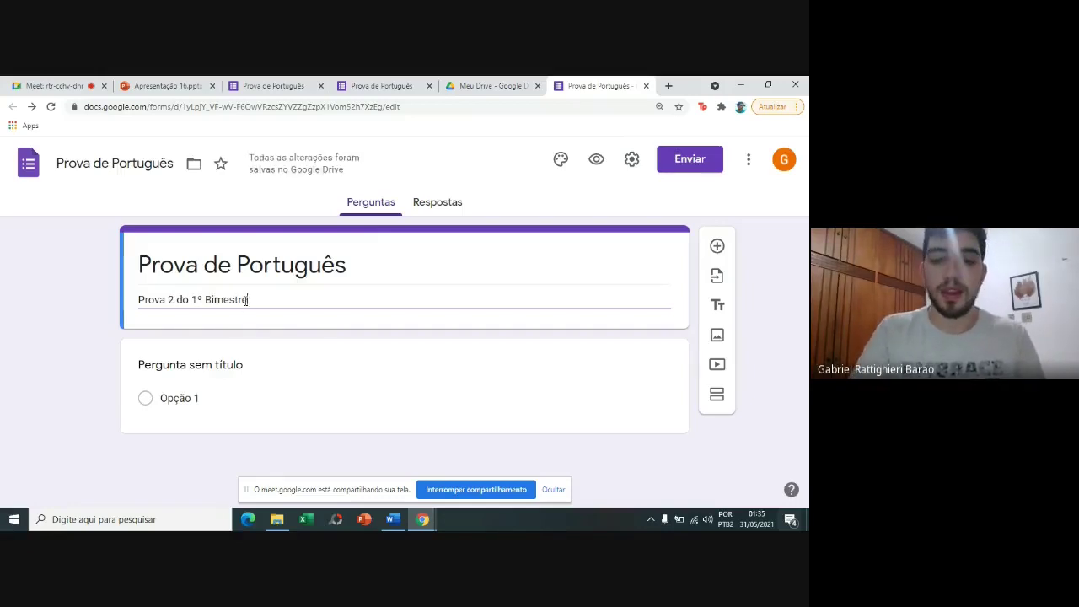
{"action": "key", "text": "Return"}
{"action": "type", "text": "Prova inv"}
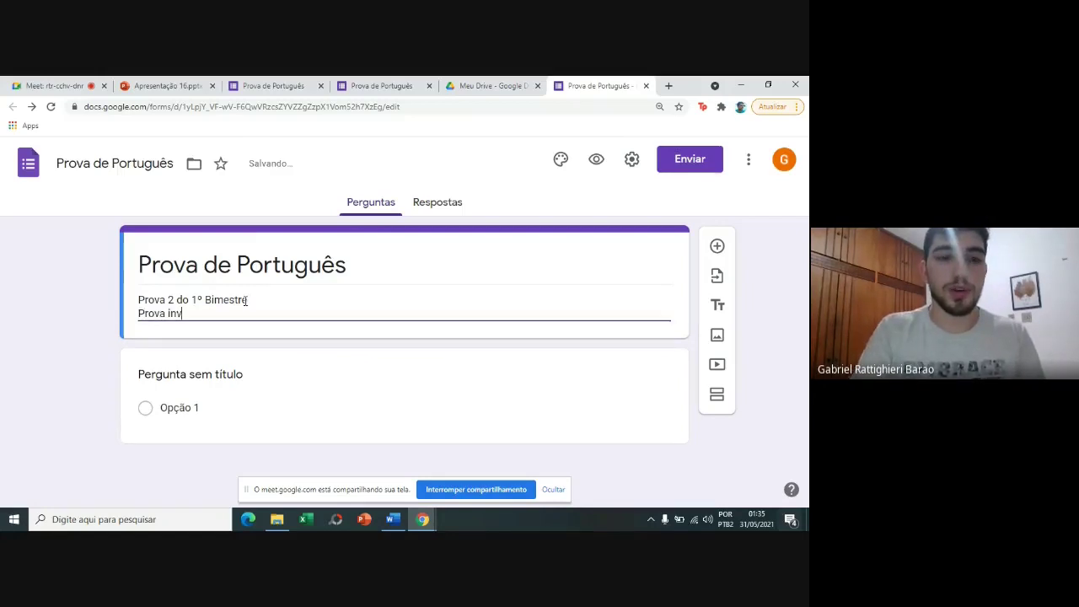
{"action": "key", "text": "BackSpace"}
{"action": "type", "text": "di"}
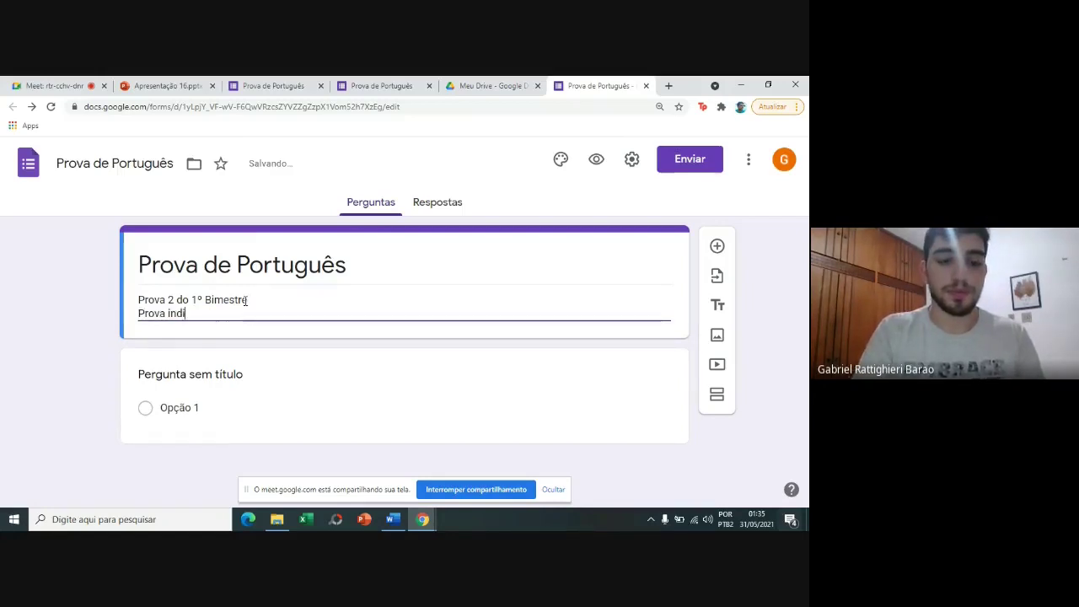
{"action": "type", "text": "vidual"}
{"action": "key", "text": "Return"}
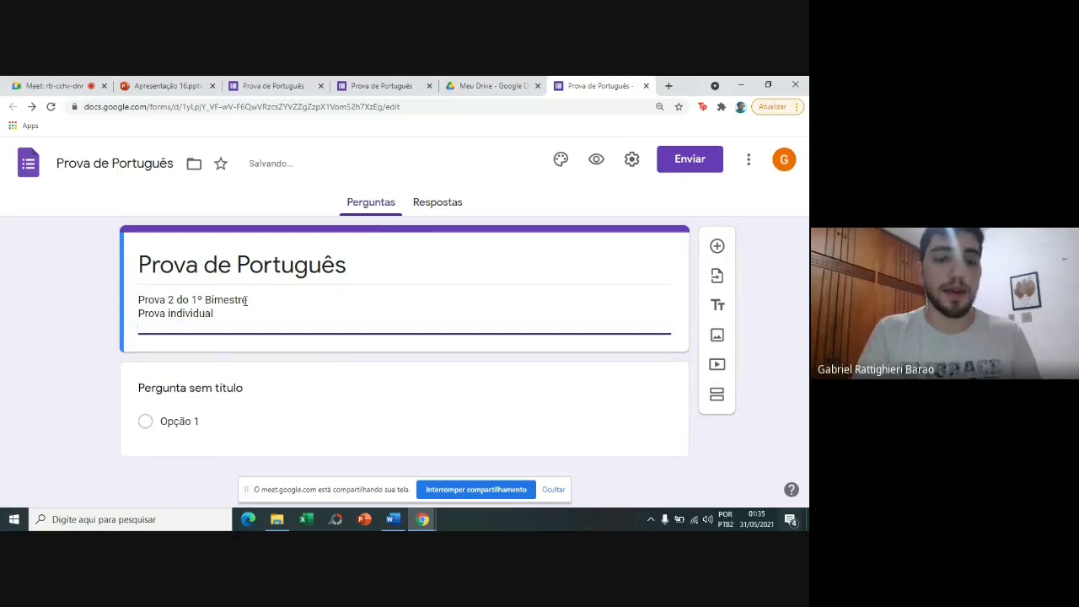
{"action": "type", "text": "V"}
{"action": "type", "text": "r:10"}
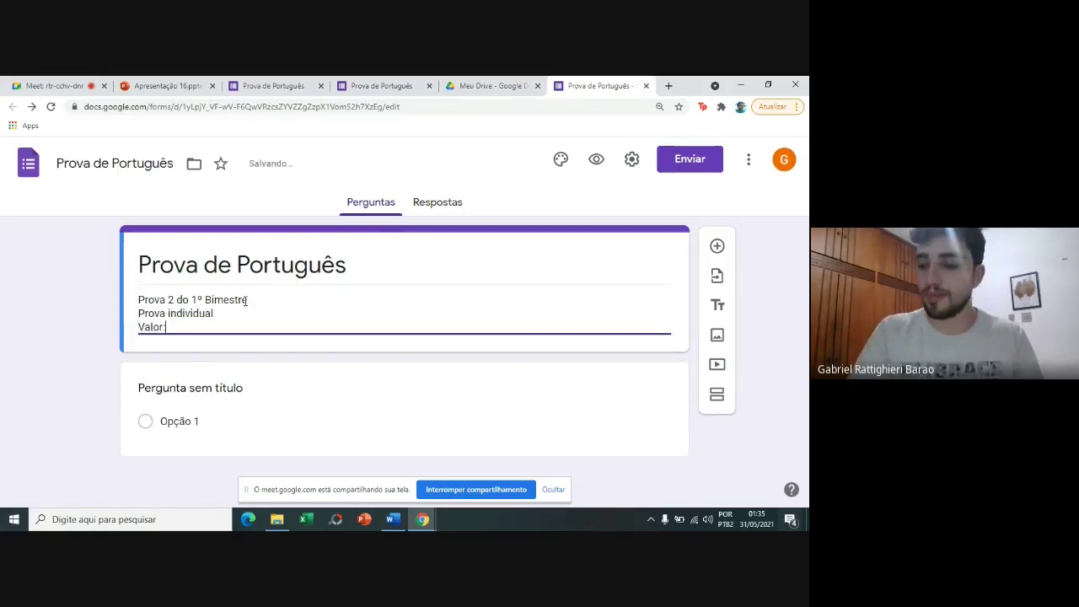
{"action": "key", "text": "Return"}
{"action": "key", "text": "Return"}
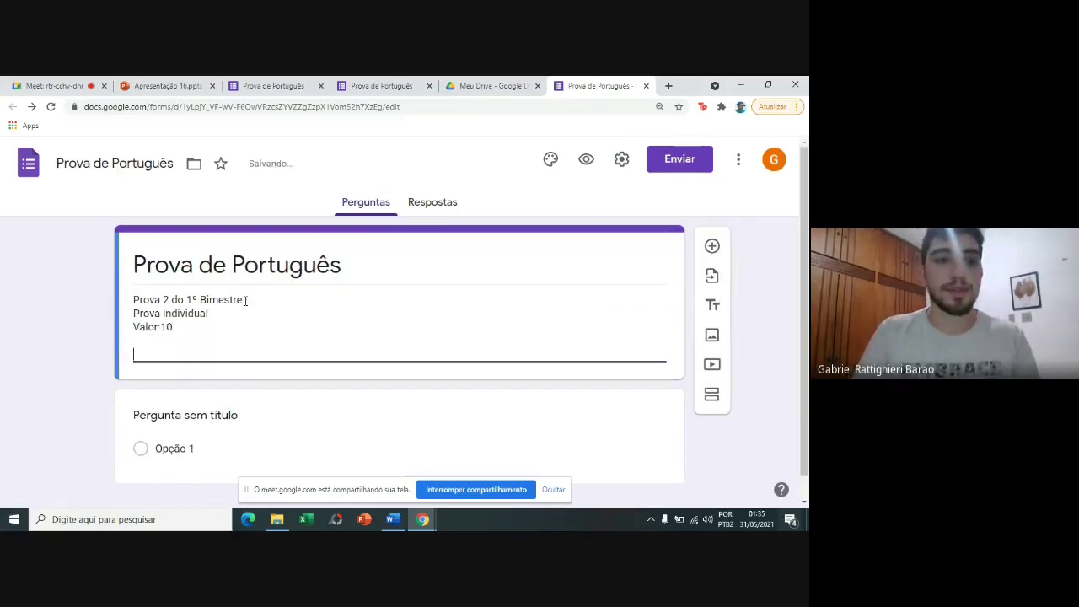
Add the lines 'Professor: xxxx' and 'Disciplina: xxxx' to the description.
{"action": "type", "text": "N"}
{"action": "key", "text": "BackSpace"}
{"action": "type", "text": "P"}
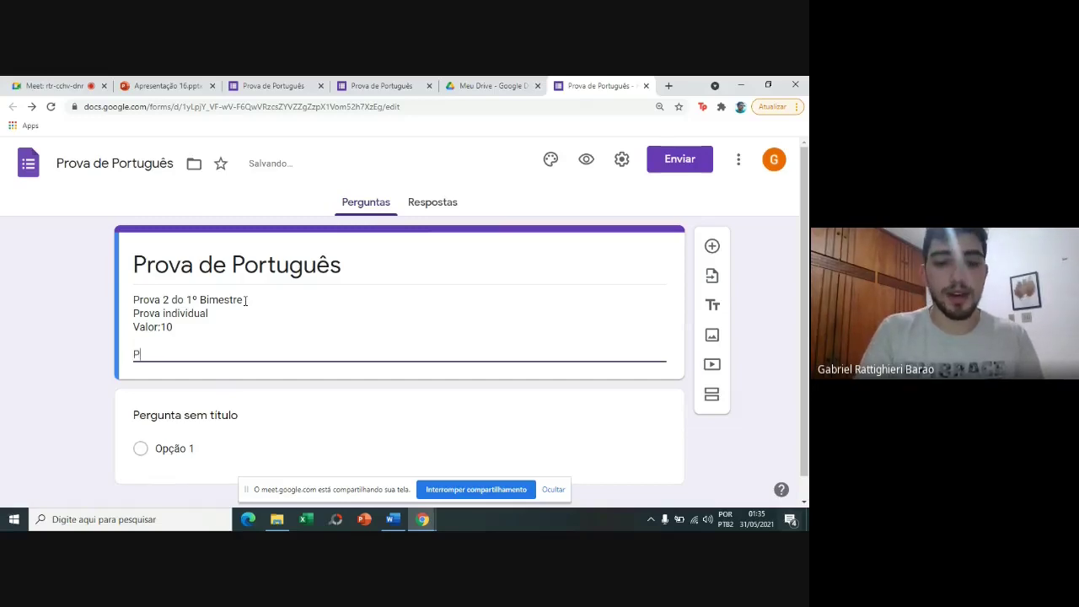
{"action": "type", "text": "rofesso"}
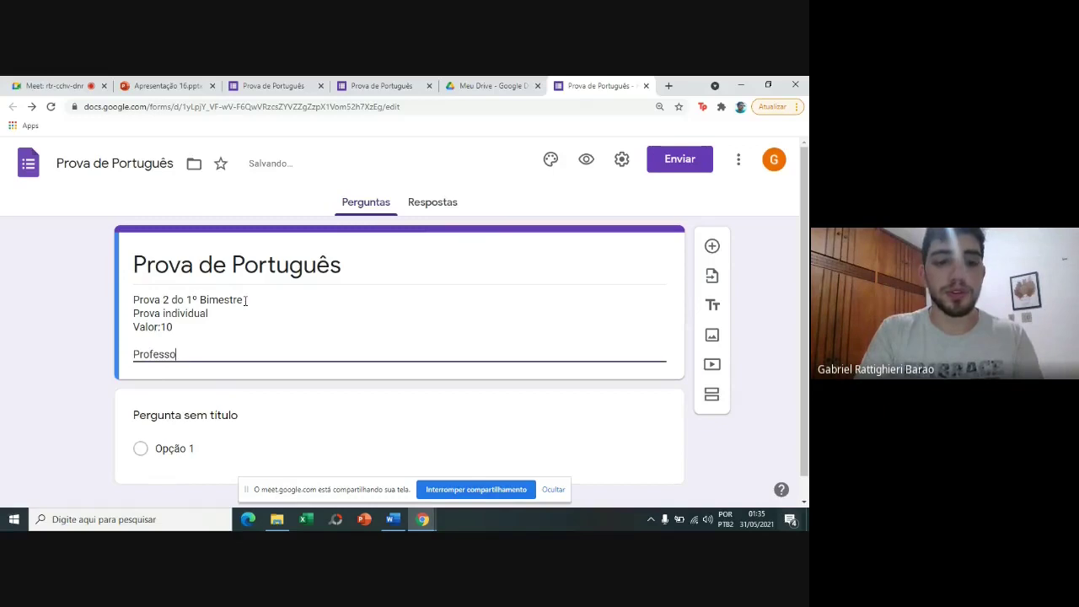
{"action": "type", "text": "r: xxxx"}
{"action": "key", "text": "Return"}
{"action": "type", "text": "Discipli"}
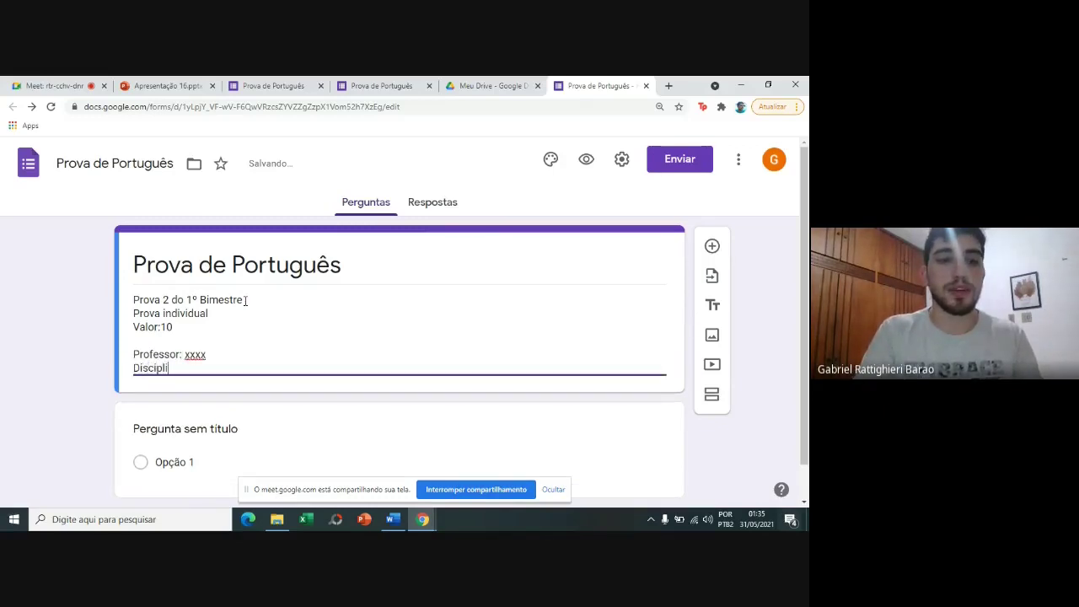
{"action": "type", "text": "na: xxxx"}
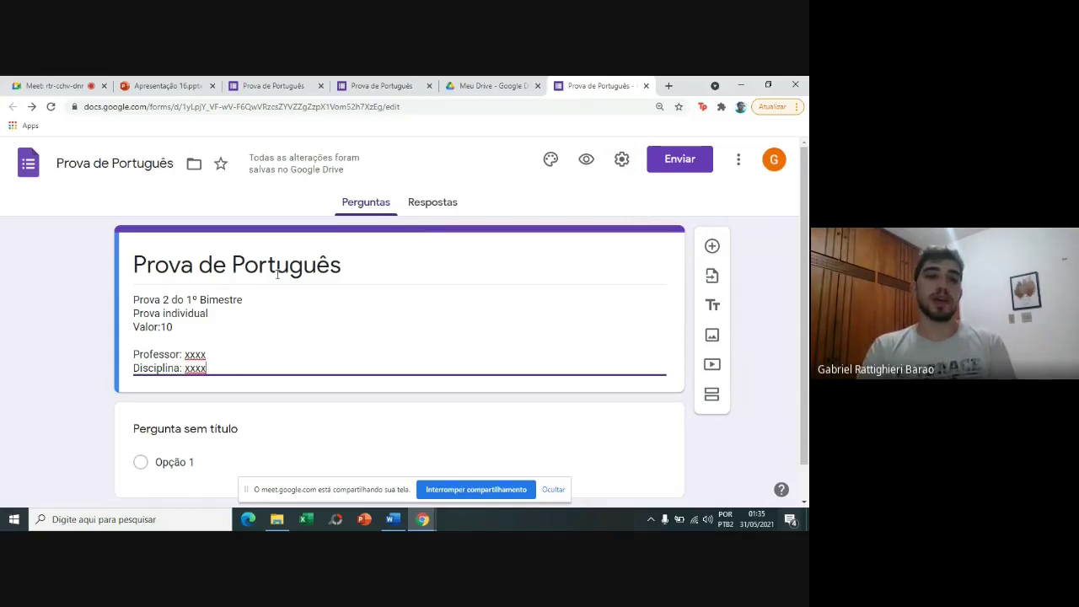
Enable Criar teste with grades released 'Imediatamente após o envio', and save the settings.
{"action": "left_click", "coordinate": [620, 161]}
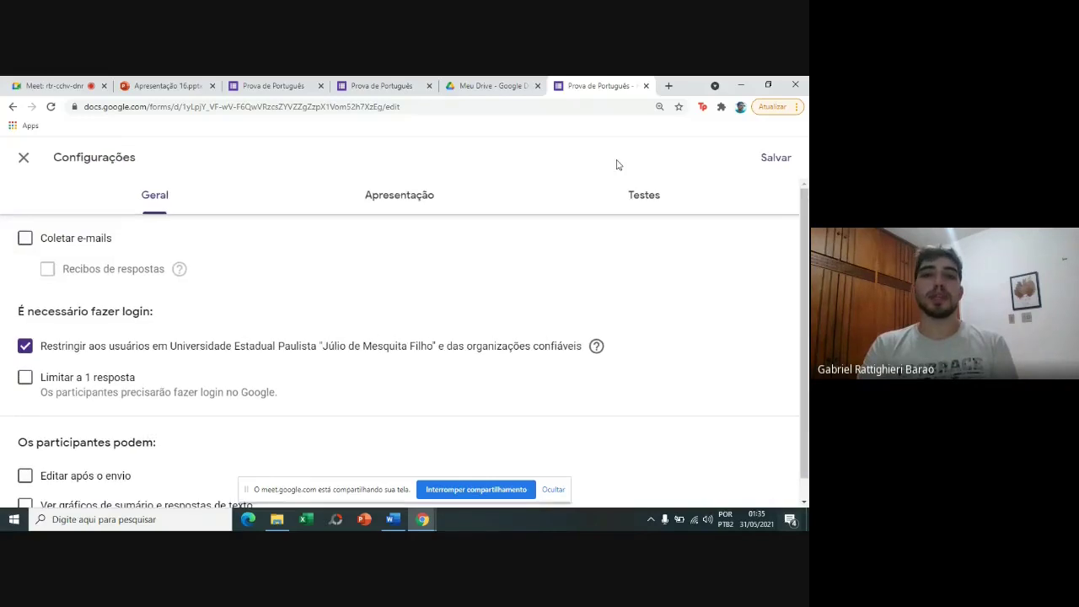
{"action": "left_click", "coordinate": [634, 209]}
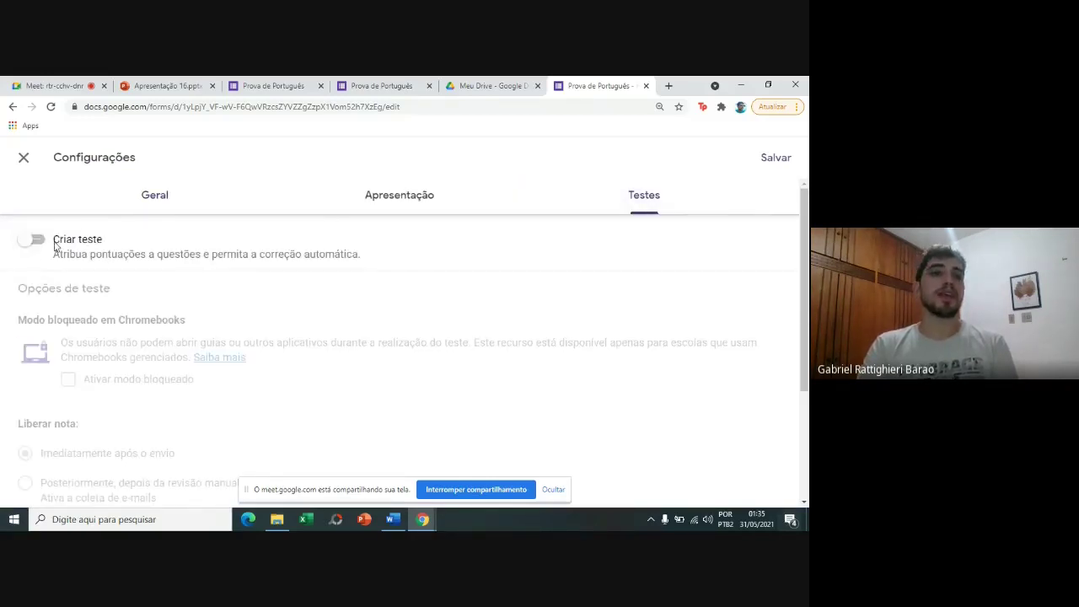
{"action": "left_click", "coordinate": [54, 245]}
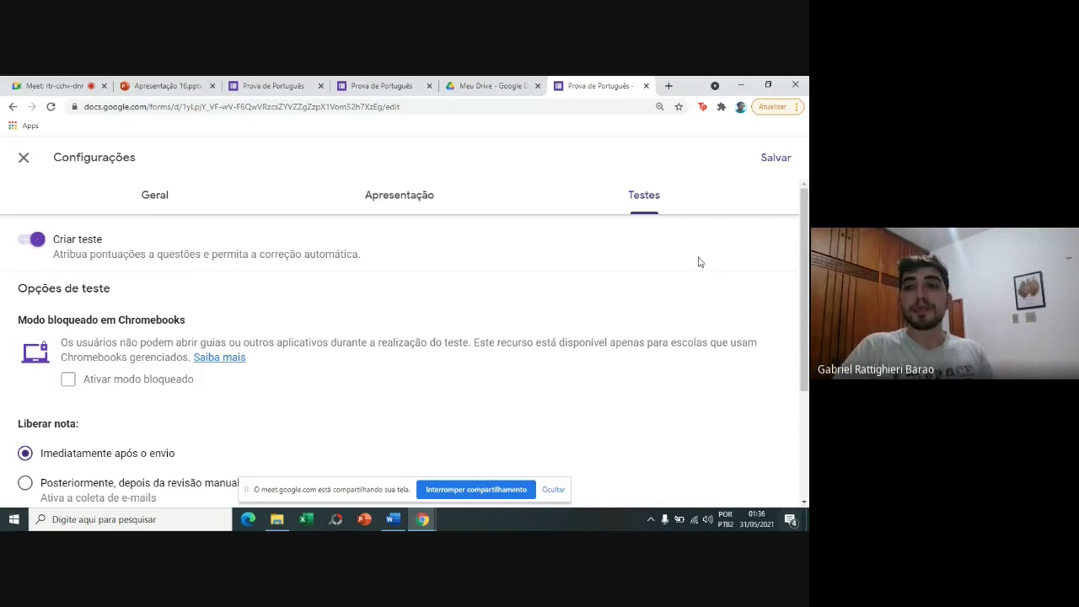
{"action": "left_click_drag", "start_coordinate": [806, 244], "coordinate": [807, 365]}
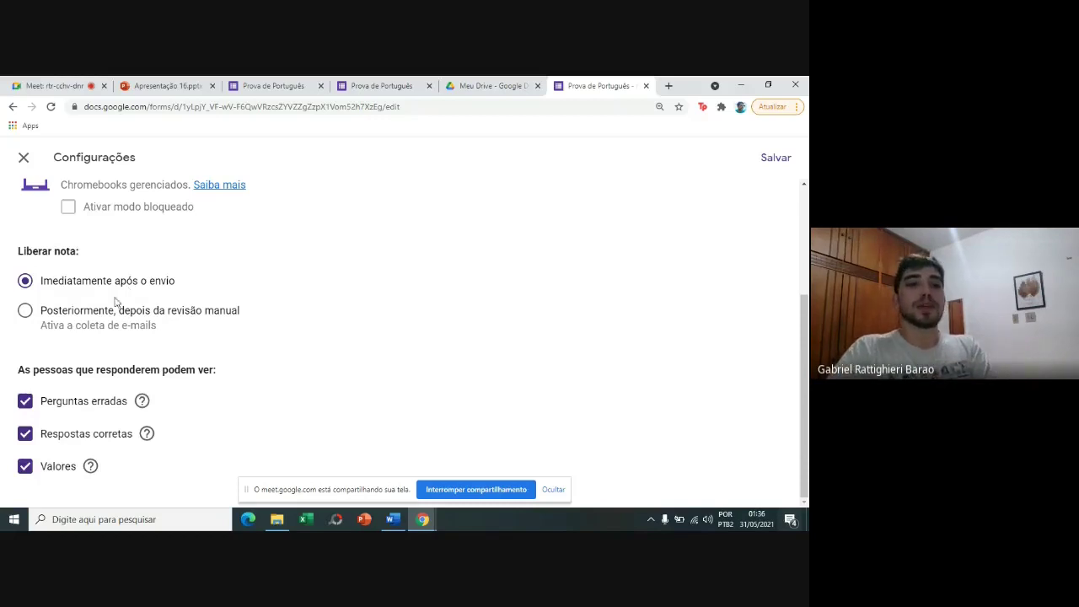
{"action": "left_click", "coordinate": [117, 312]}
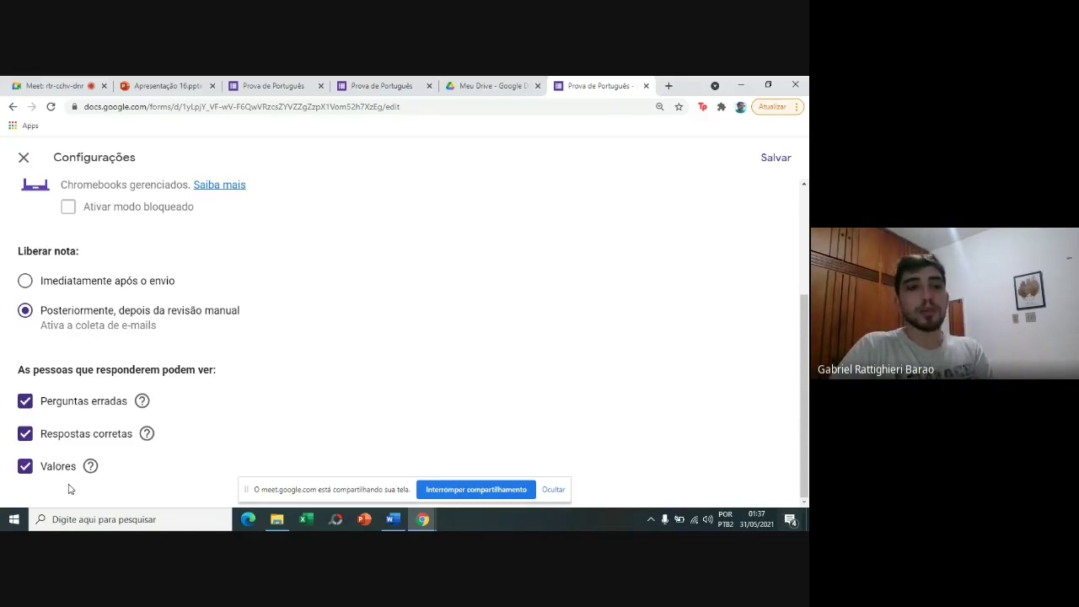
{"action": "left_click", "coordinate": [25, 280]}
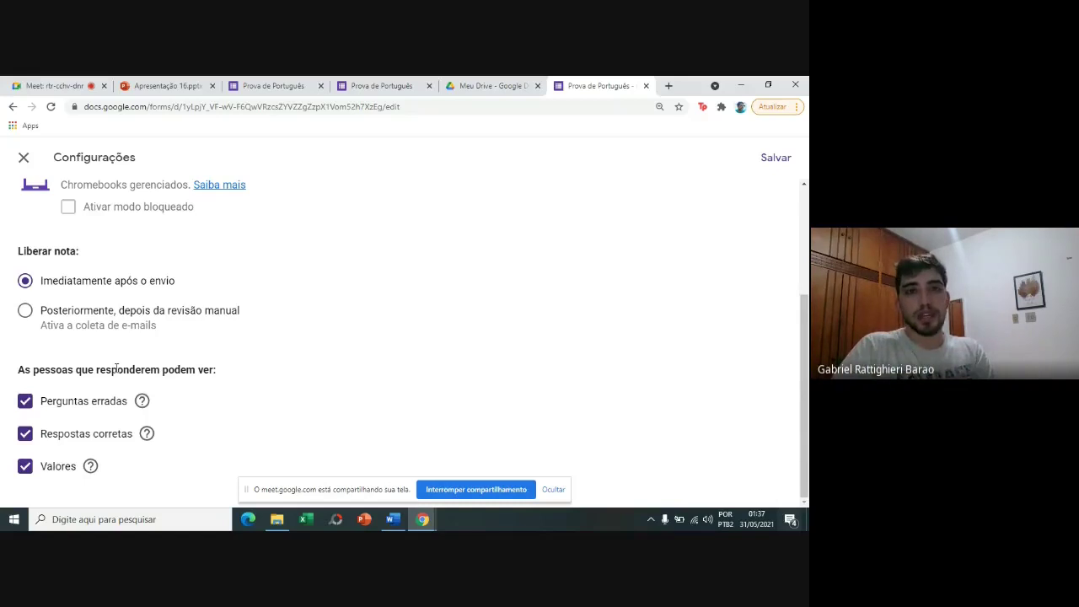
{"action": "left_click", "coordinate": [776, 159]}
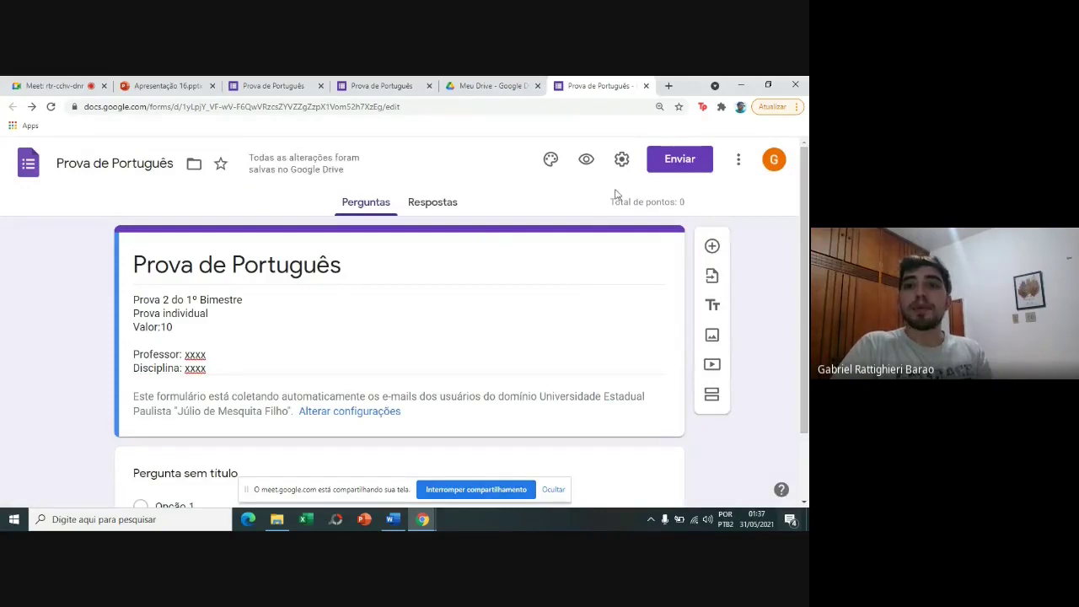
Check the Total de pontos: 0 figure, then insert a new multiple-choice question under the description.
{"action": "left_click_drag", "start_coordinate": [610, 206], "coordinate": [690, 206]}
{"action": "left_click", "coordinate": [692, 206]}
{"action": "triple_click", "coordinate": [685, 204]}
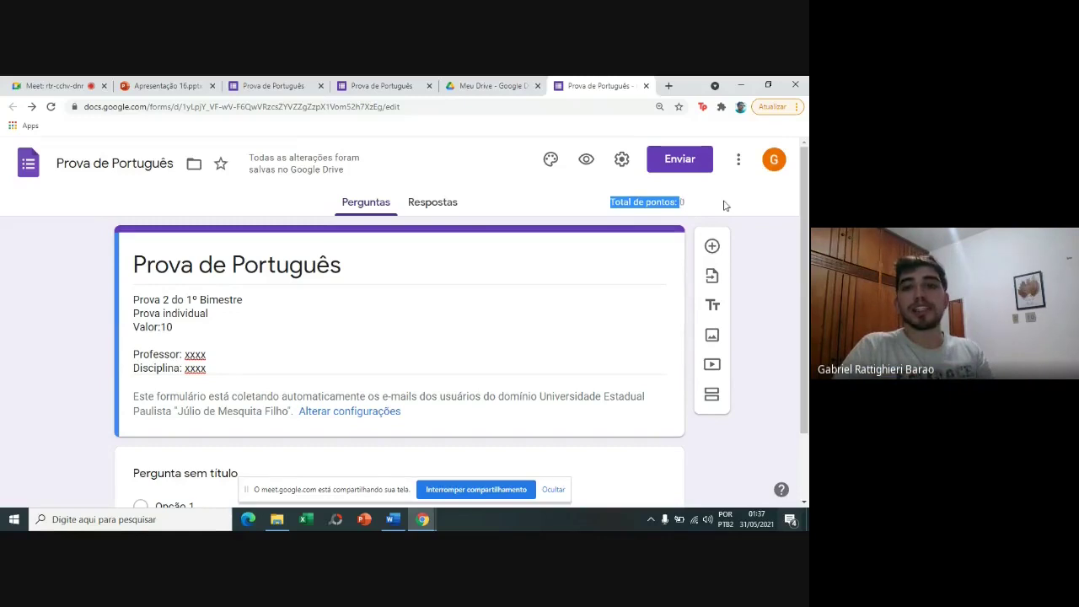
{"action": "scroll", "coordinate": [725, 202], "scroll_direction": "down", "scroll_amount": 1}
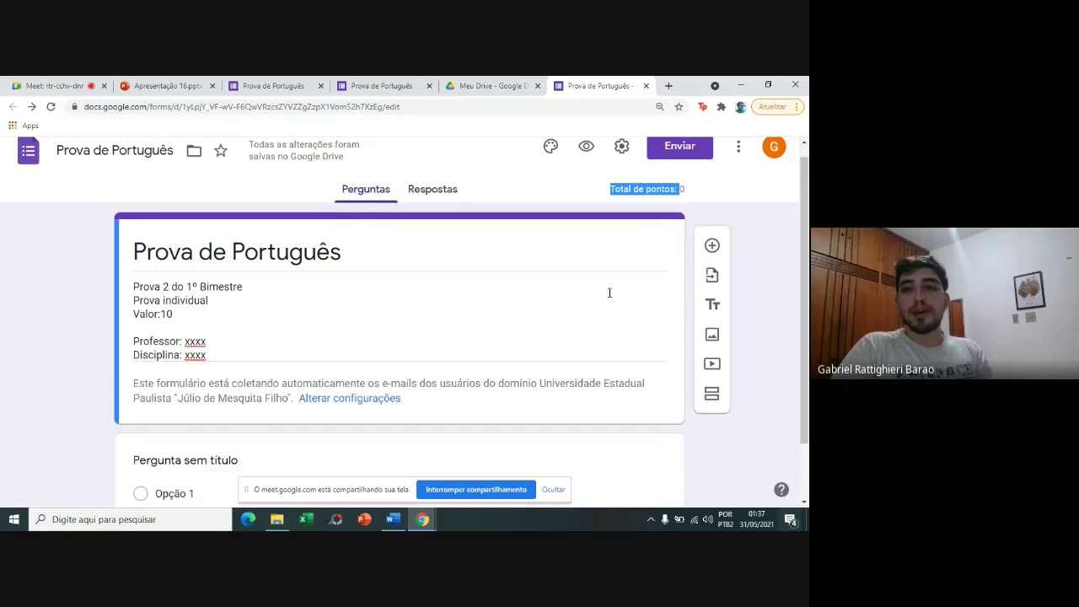
{"action": "left_click", "coordinate": [712, 247]}
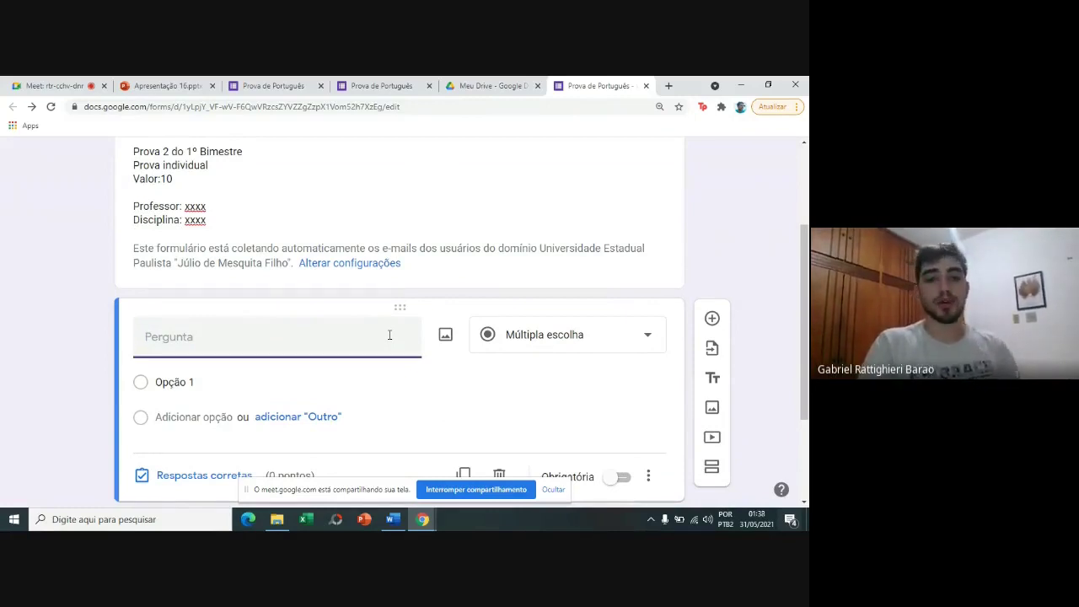
Title the question 'Qual o seu nome?' and change its type to Resposta curta.
{"action": "type", "text": "Qua"}
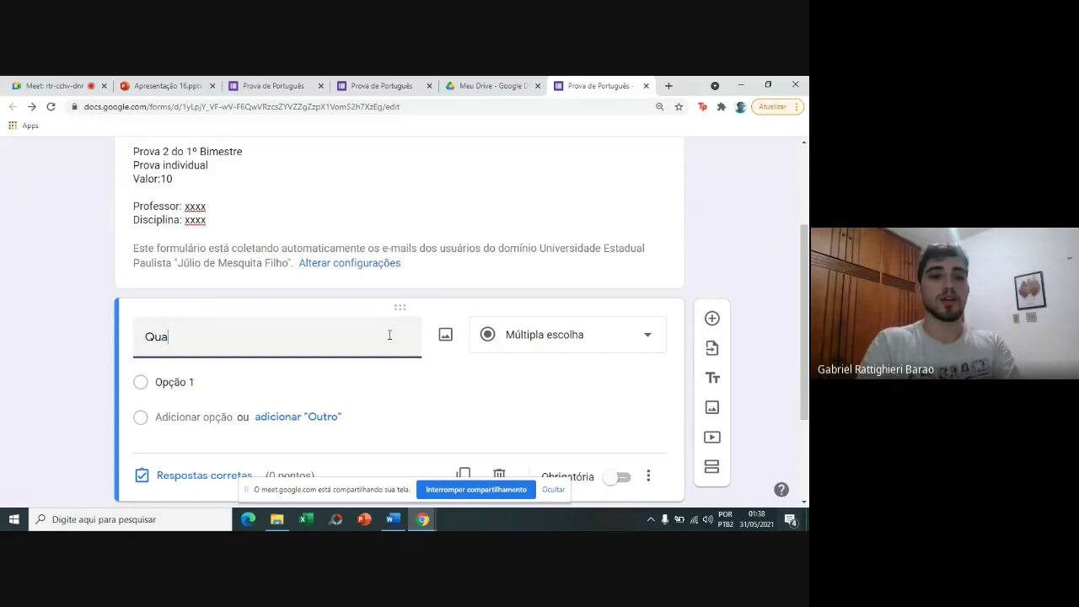
{"action": "type", "text": "l o seu nome"}
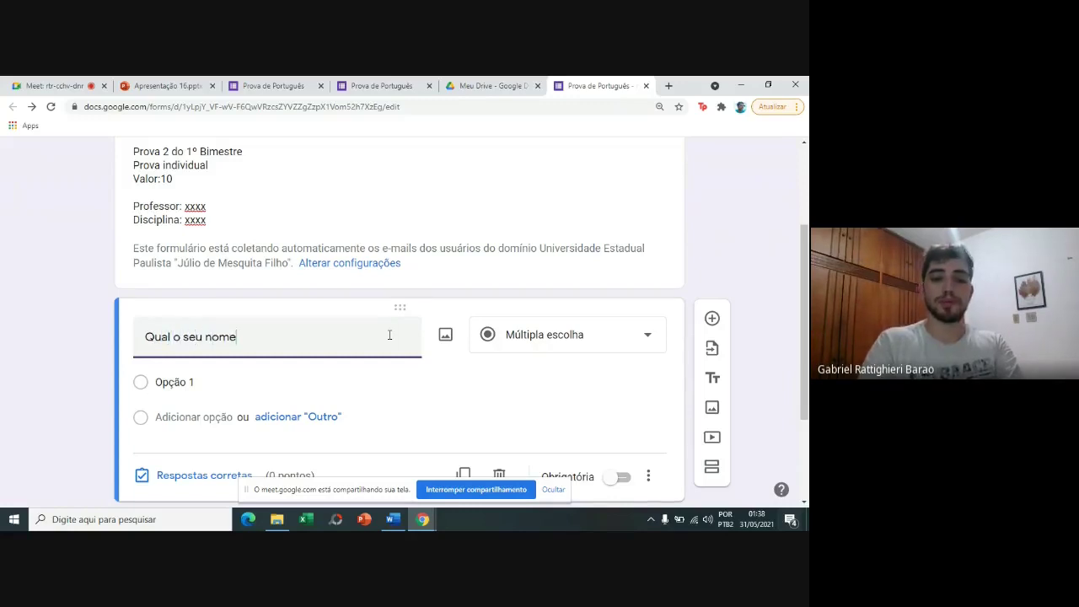
{"action": "type", "text": "?"}
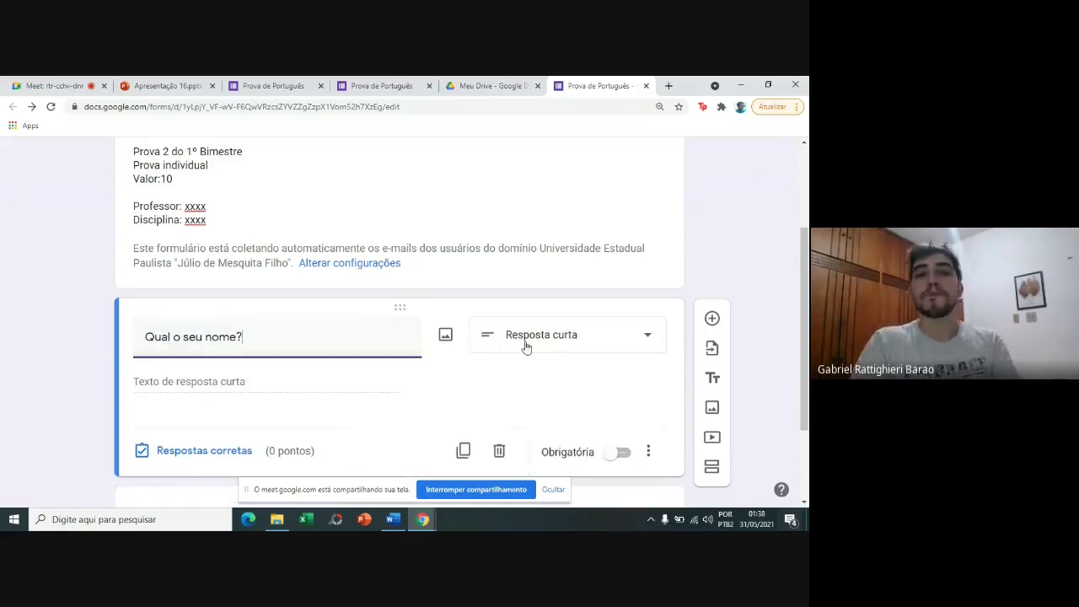
{"action": "left_click", "coordinate": [527, 345]}
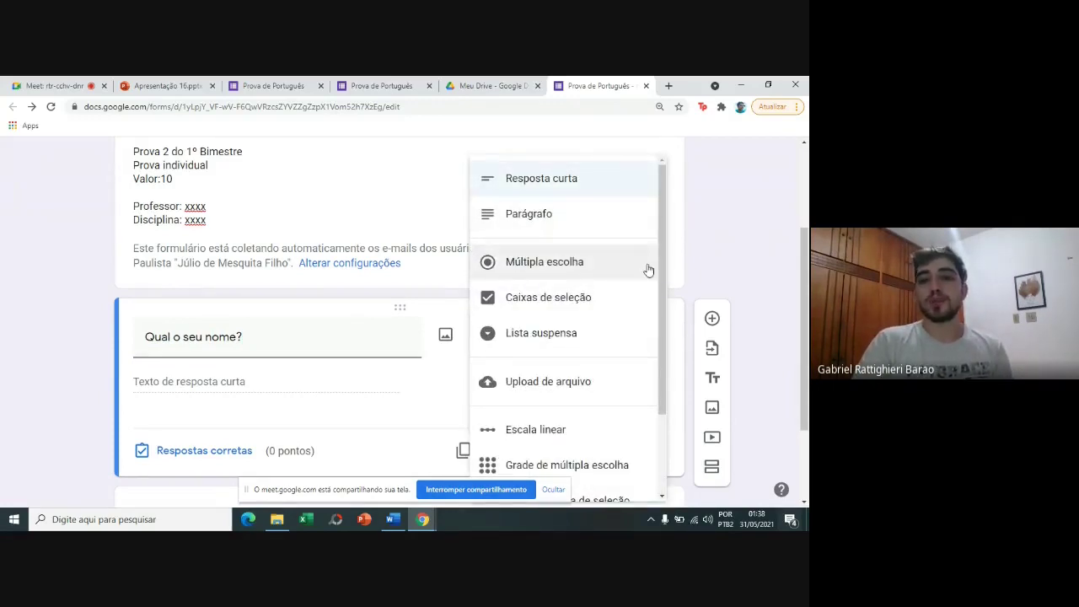
{"action": "left_click_drag", "start_coordinate": [662, 247], "coordinate": [680, 369]}
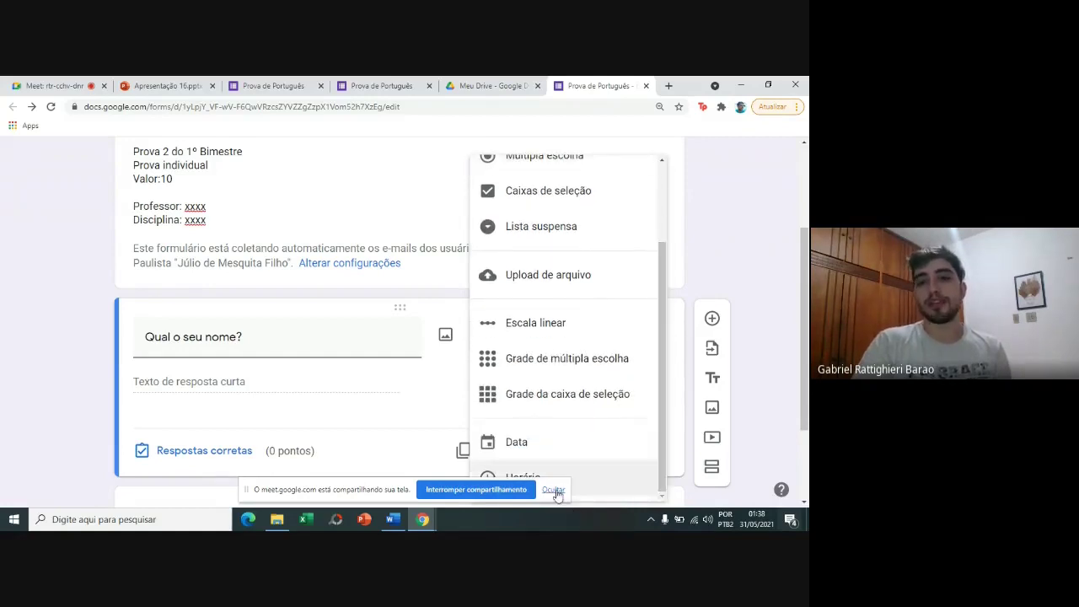
{"action": "left_click", "coordinate": [554, 490]}
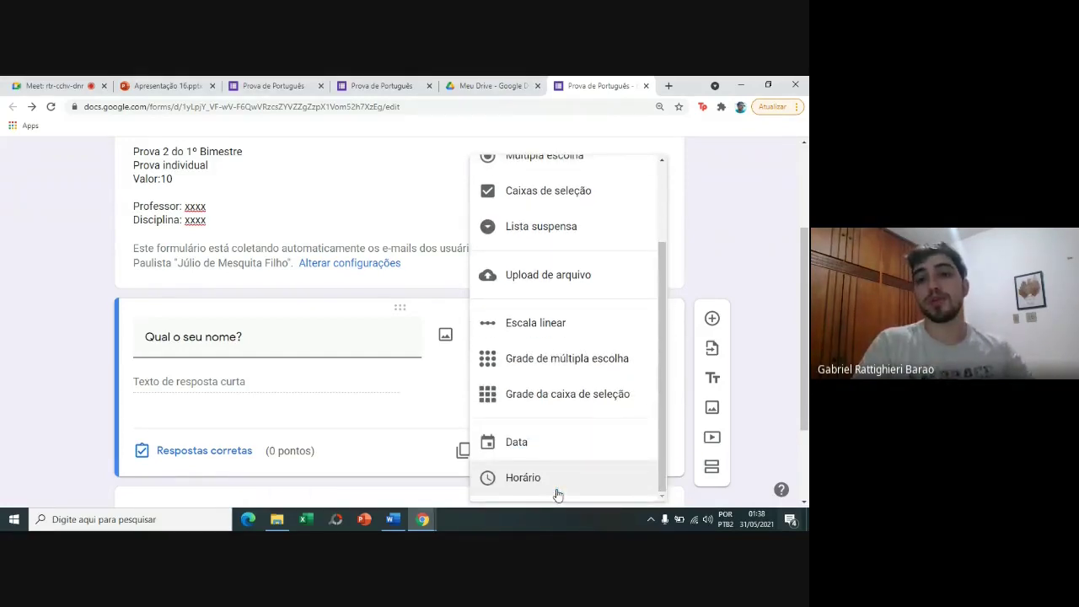
{"action": "left_click_drag", "start_coordinate": [664, 390], "coordinate": [655, 311]}
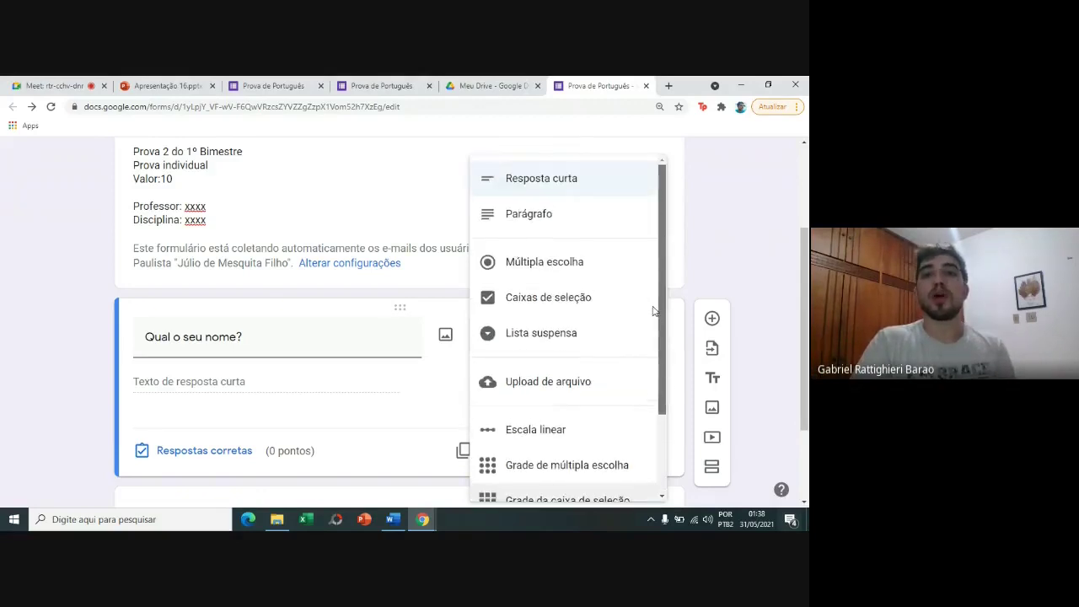
{"action": "left_click", "coordinate": [598, 181]}
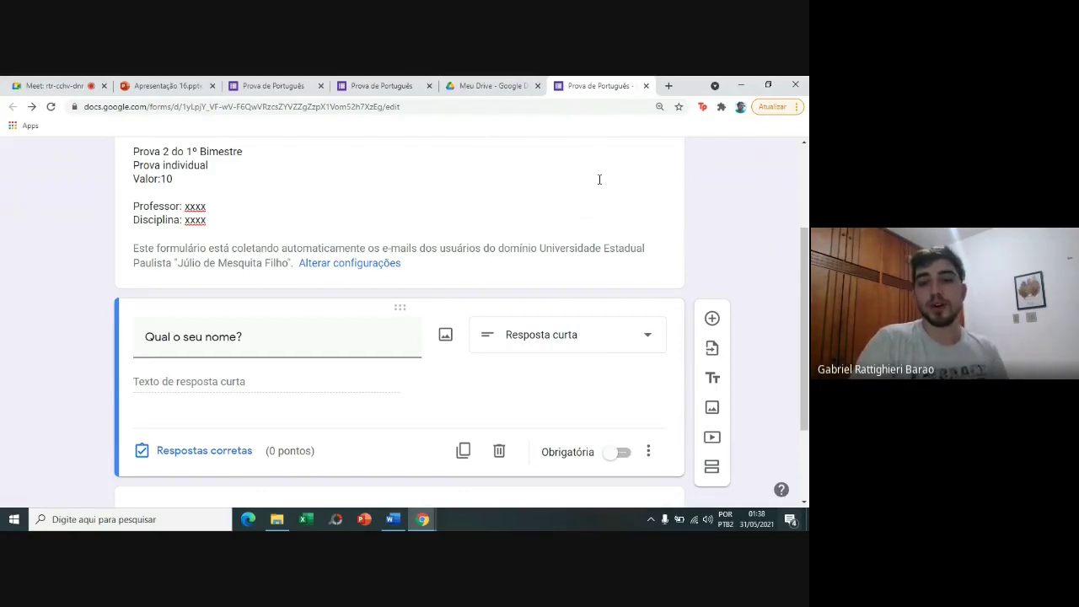
Mark 'Qual o seu nome?' Obrigatória and add the description 'Nome completo, sem abreviações.'.
{"action": "left_click", "coordinate": [622, 456]}
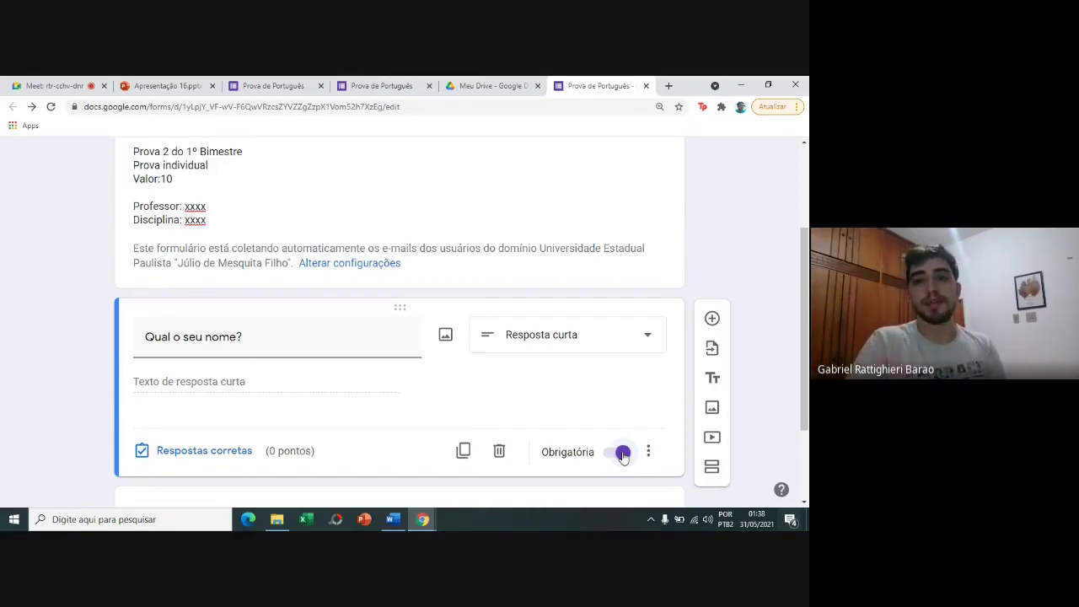
{"action": "left_click", "coordinate": [649, 452]}
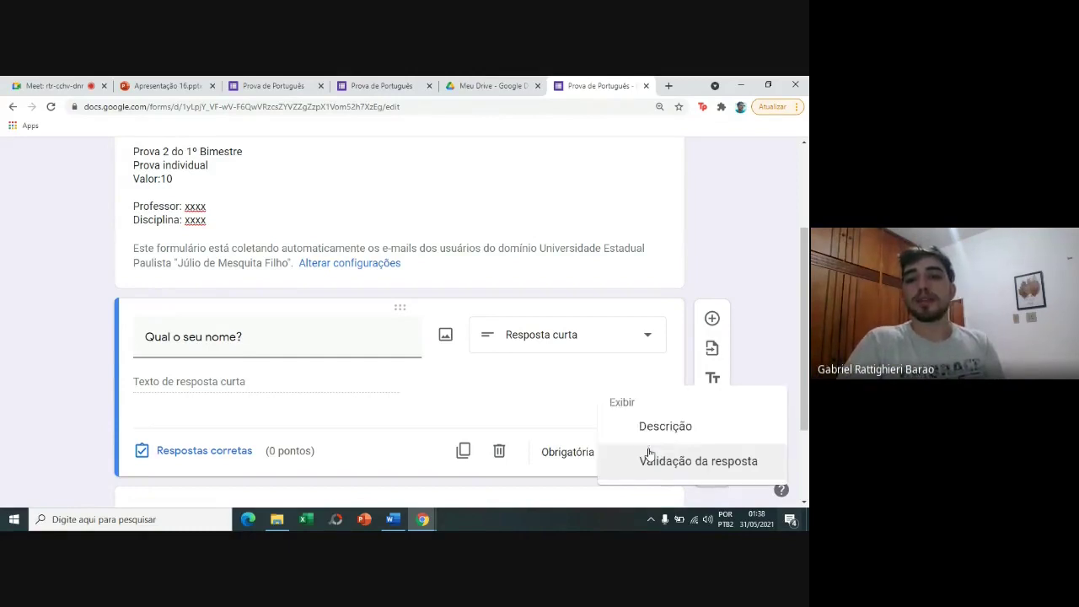
{"action": "left_click", "coordinate": [656, 428]}
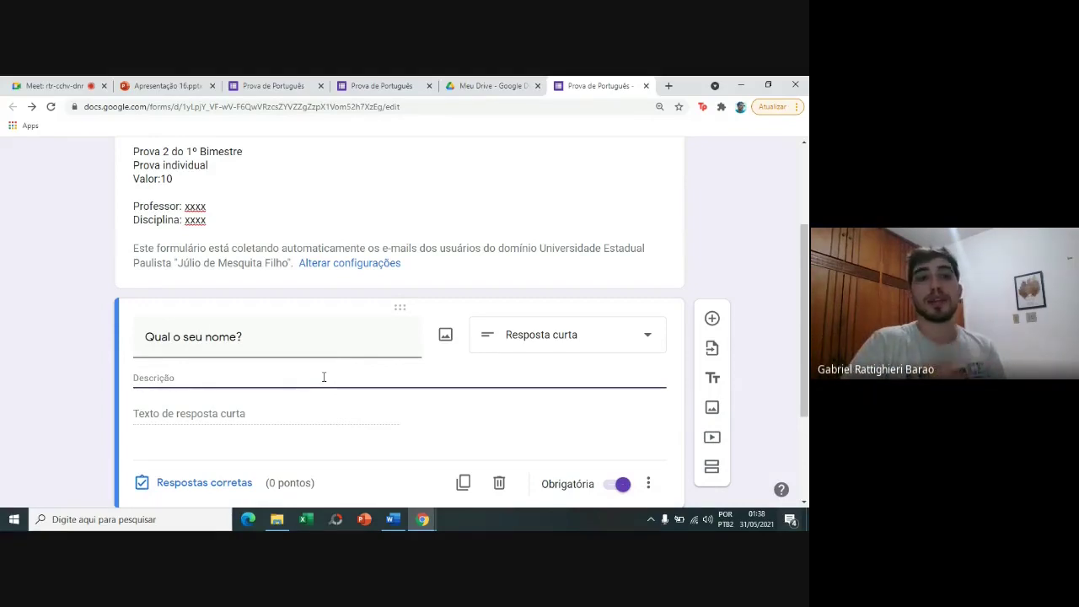
{"action": "type", "text": "Nom"}
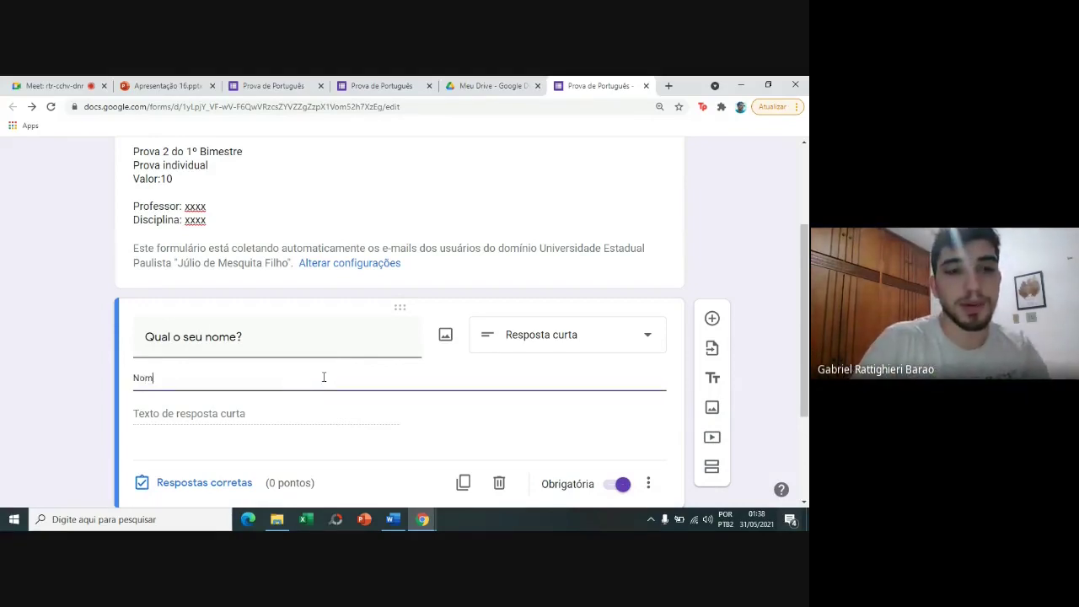
{"action": "type", "text": "e completo, "}
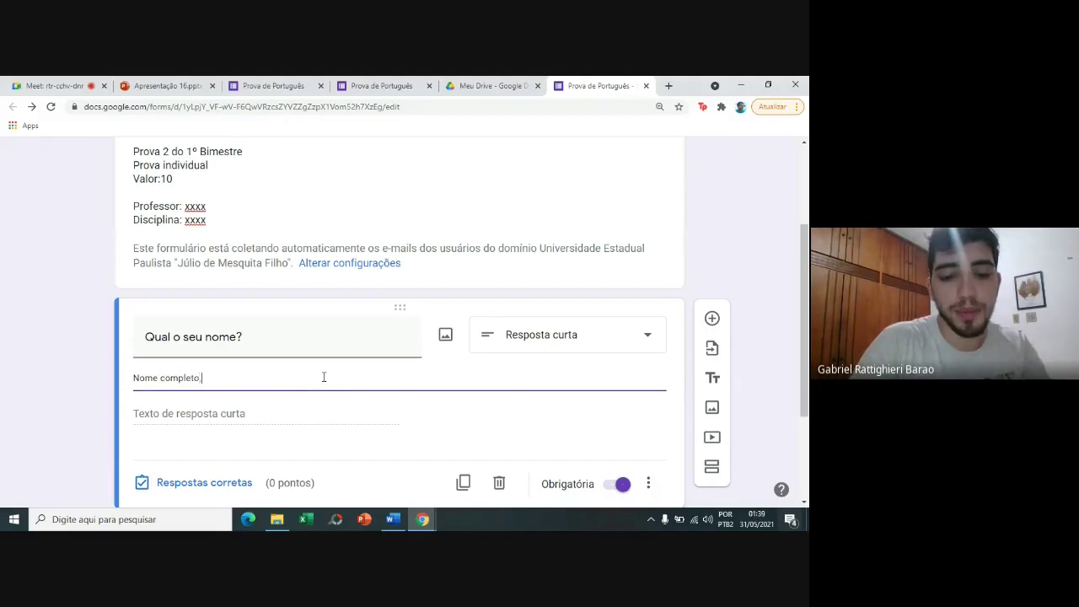
{"action": "type", "text": "sem abreviacões."}
{"action": "left_click", "coordinate": [73, 357]}
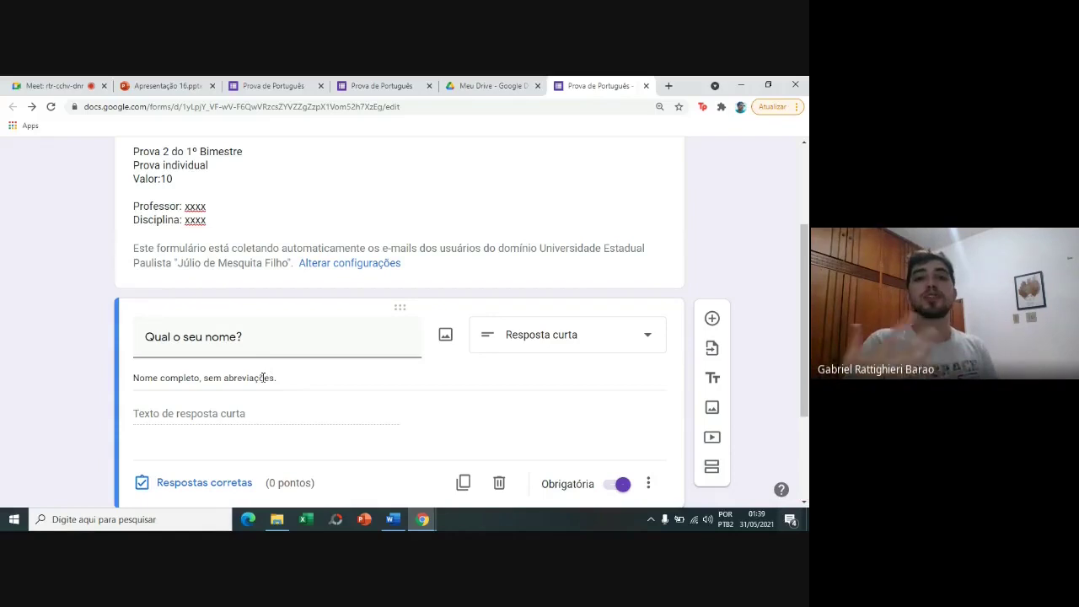
{"action": "left_click_drag", "start_coordinate": [806, 304], "coordinate": [808, 335]}
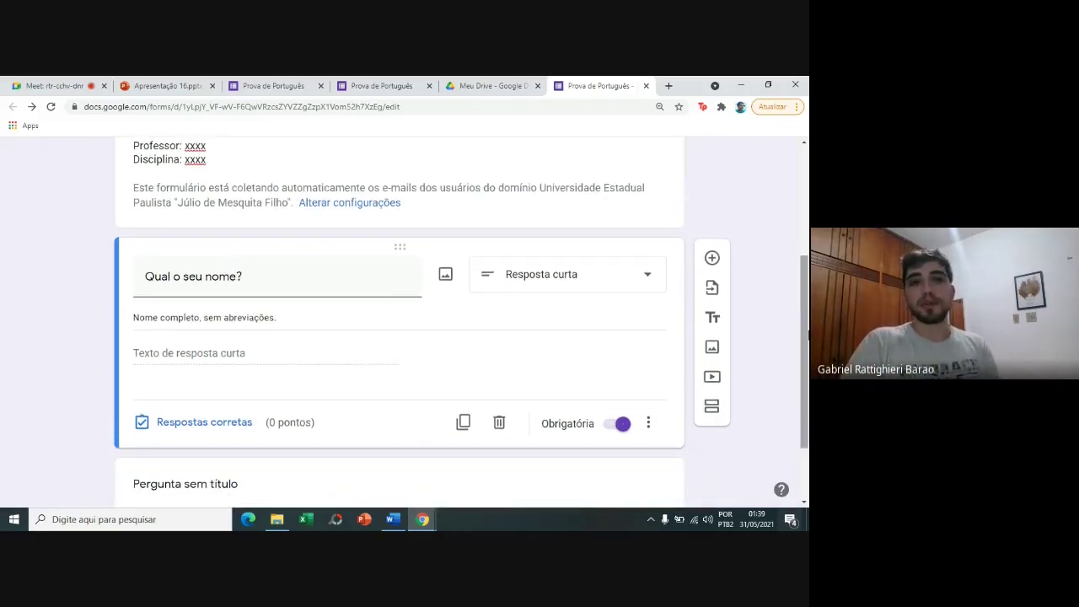
Add a short-answer question titled 'R.A' and make it required.
{"action": "left_click", "coordinate": [710, 256]}
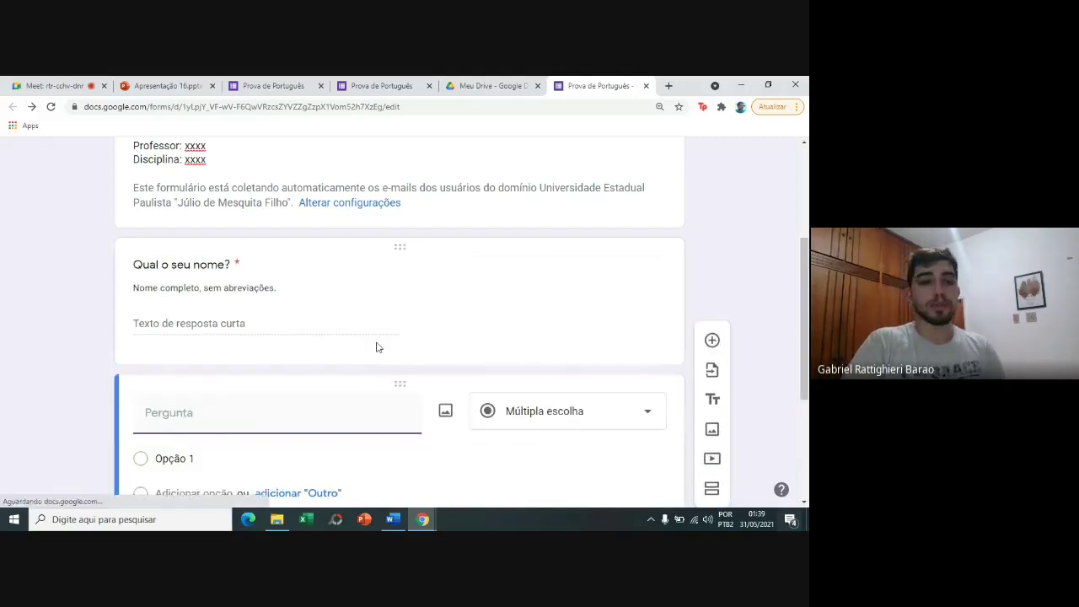
{"action": "type", "text": "R.A"}
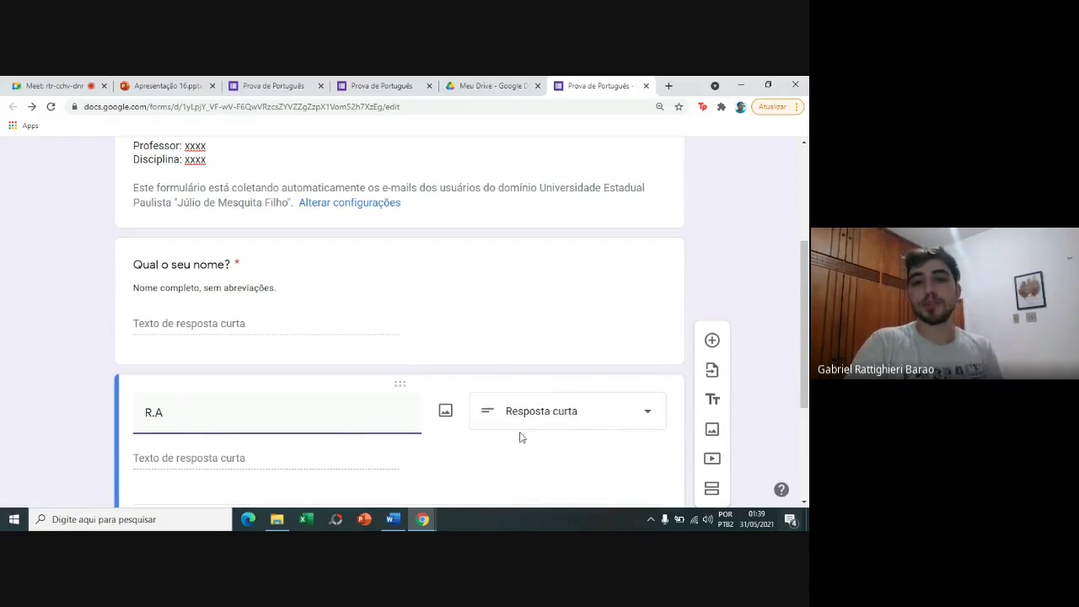
{"action": "scroll", "coordinate": [803, 363], "scroll_direction": "down", "scroll_amount": 2}
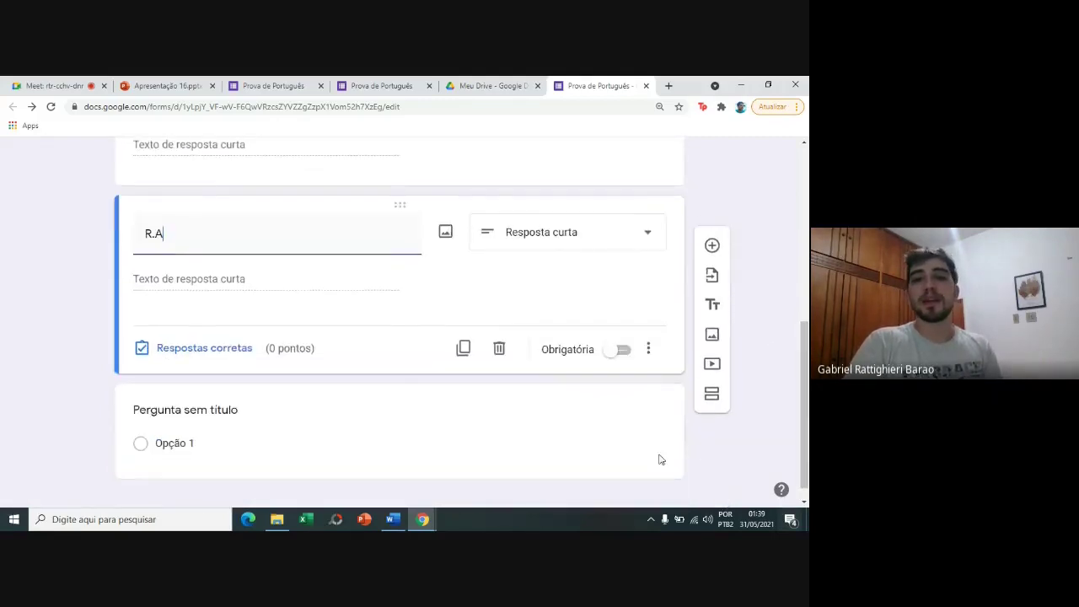
{"action": "left_click", "coordinate": [623, 352]}
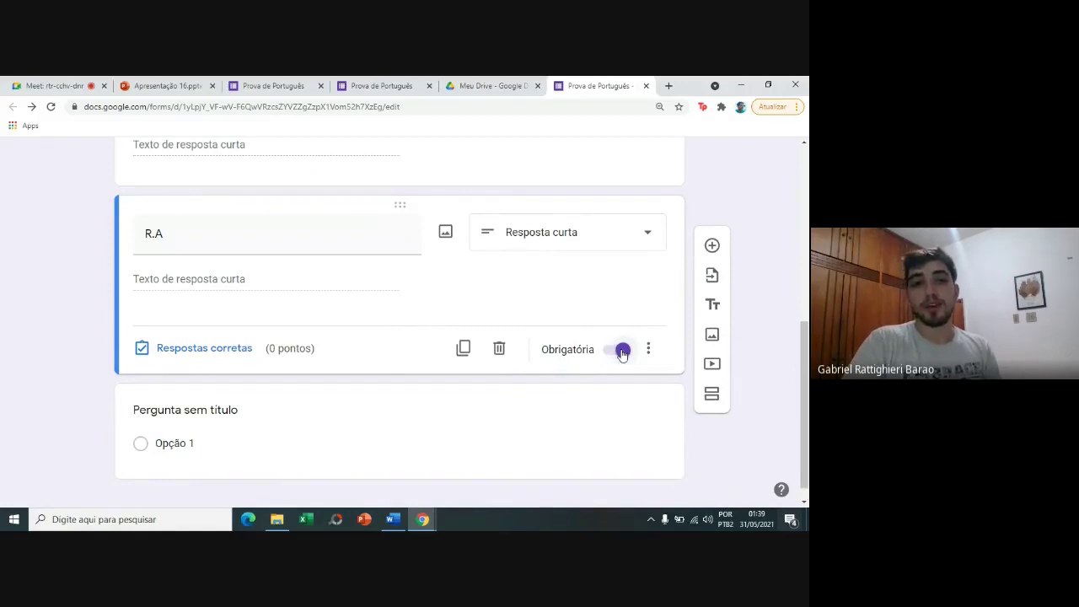
Add a new question below R.A titled 'Qual sua turma?'.
{"action": "left_click", "coordinate": [712, 246]}
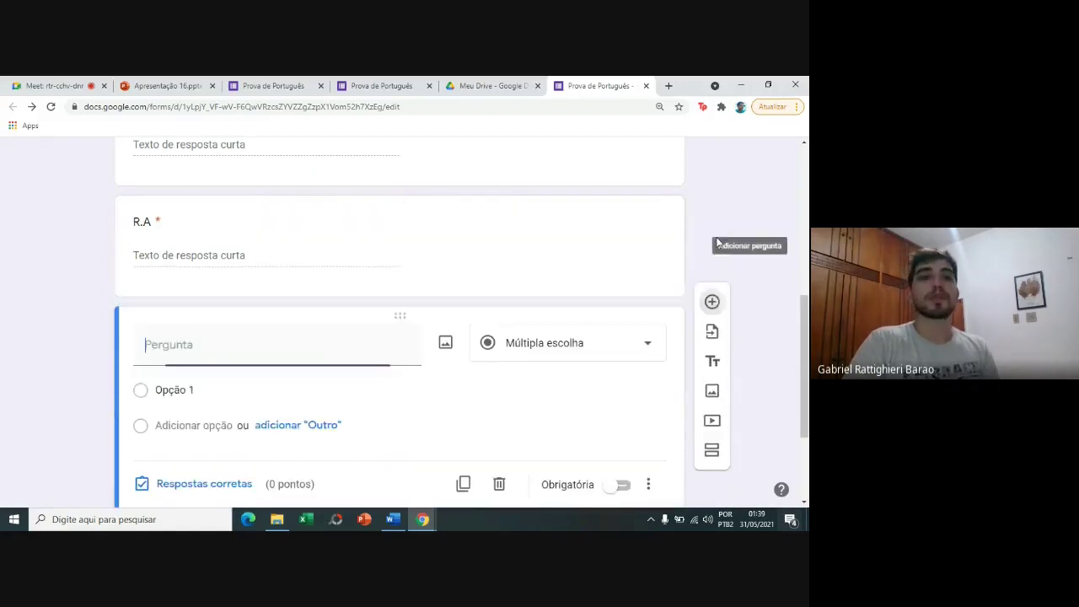
{"action": "scroll", "coordinate": [734, 246], "scroll_direction": "up", "scroll_amount": 5}
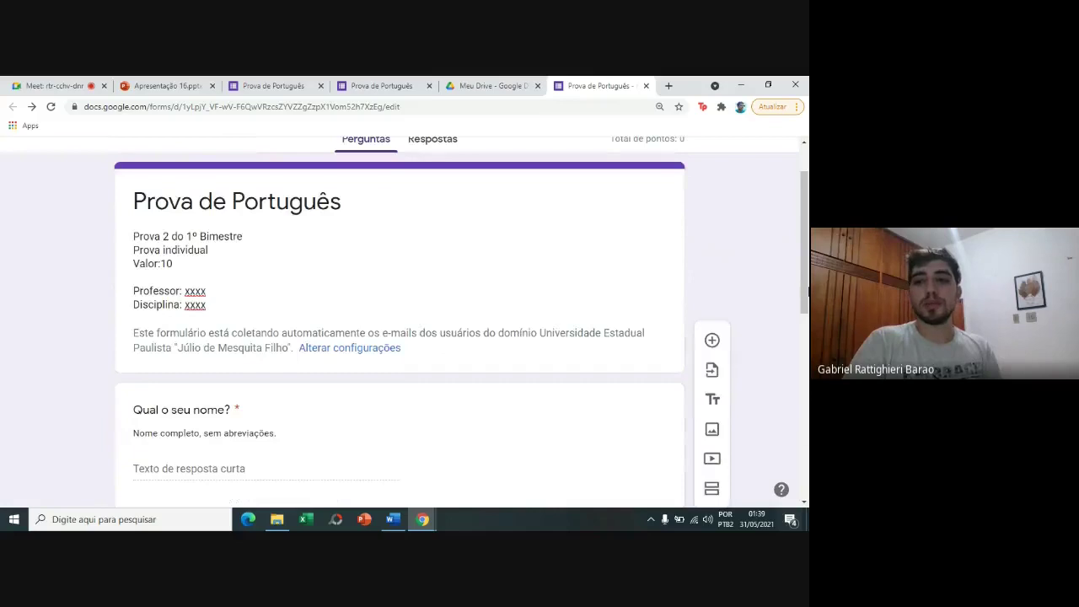
{"action": "scroll", "coordinate": [497, 349], "scroll_direction": "down", "scroll_amount": 4}
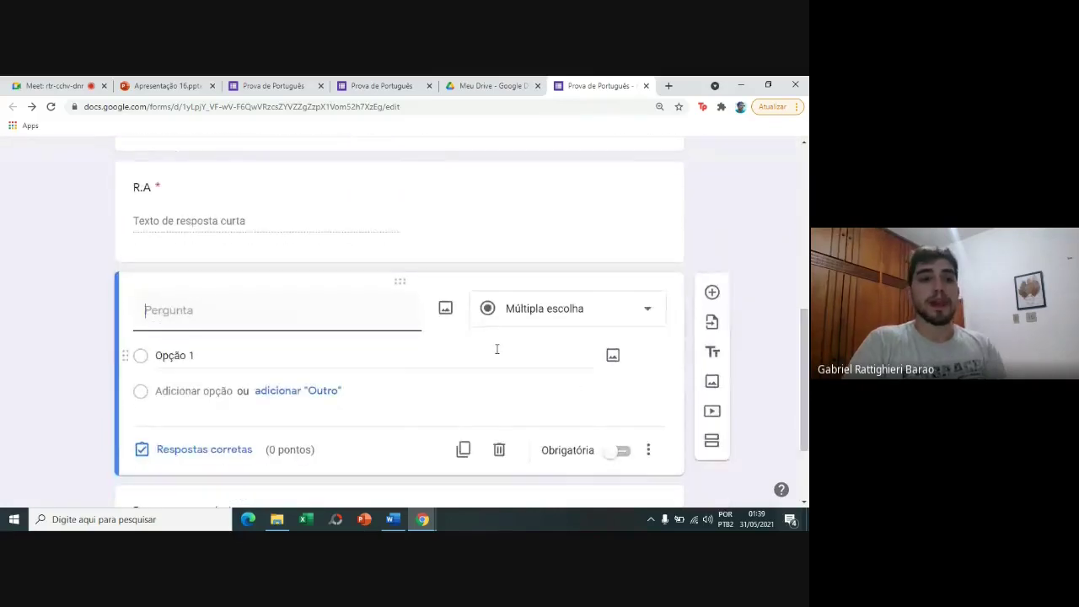
{"action": "type", "text": "Qual sua "}
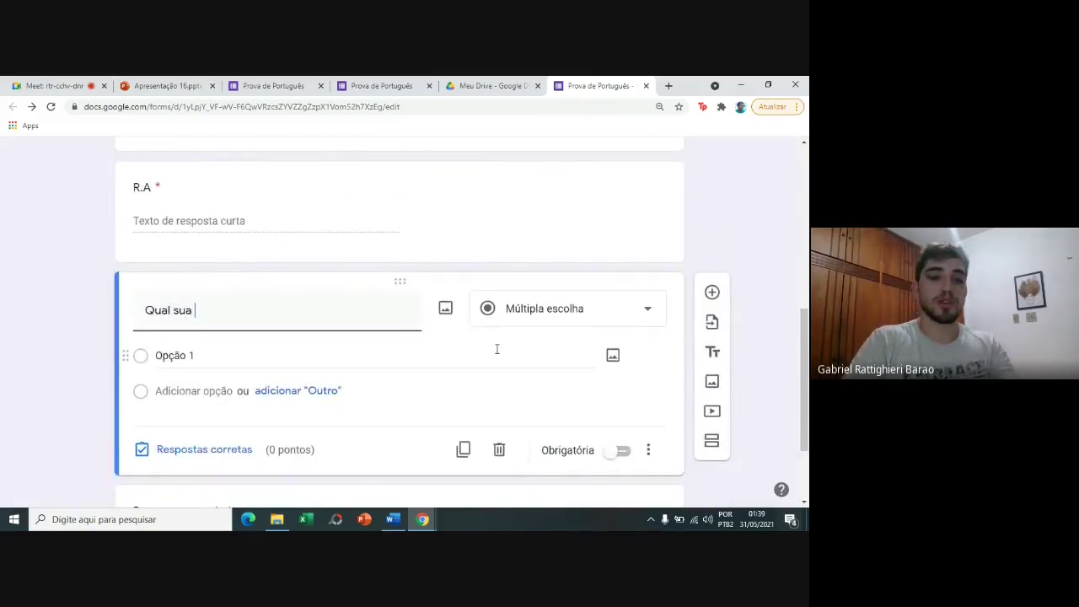
{"action": "type", "text": "turma?"}
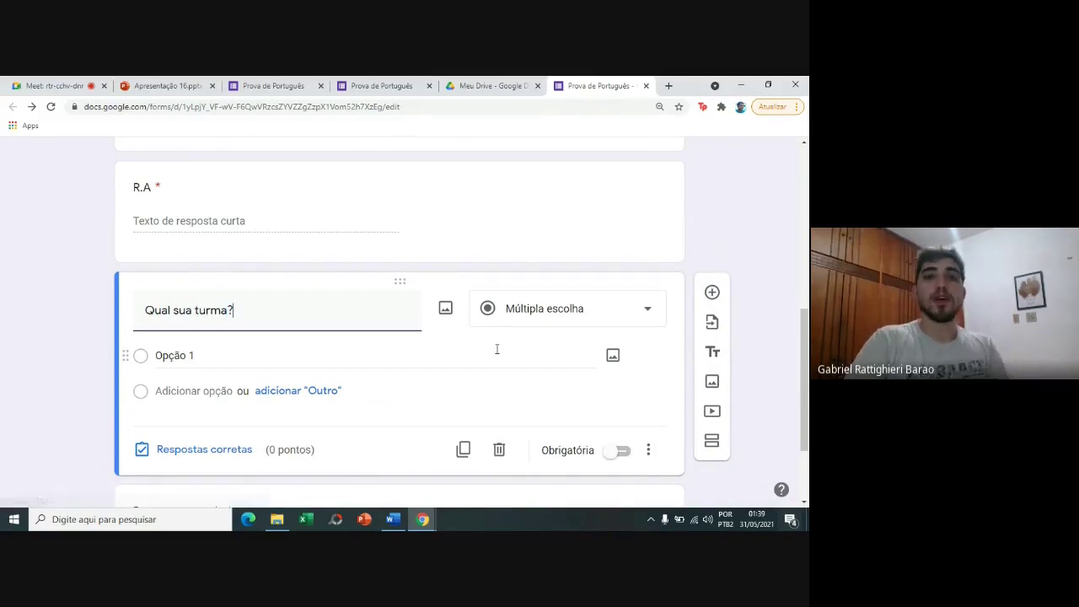
{"action": "left_click", "coordinate": [559, 310]}
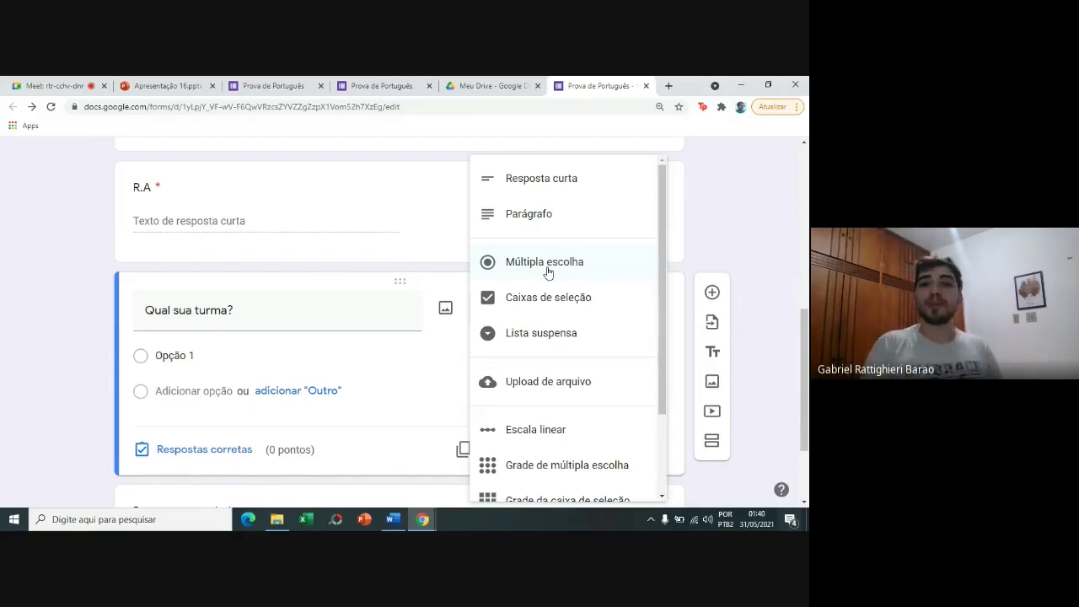
Make 'Qual sua turma?' a dropdown with choices Turma A, Turma B and Turma C.
{"action": "left_click", "coordinate": [540, 337]}
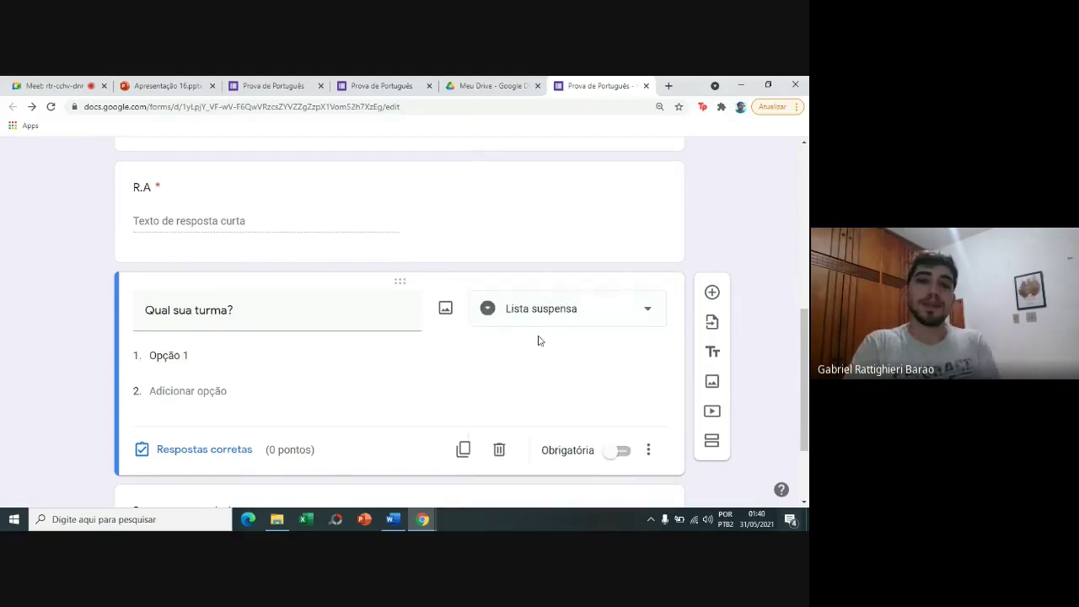
{"action": "left_click", "coordinate": [207, 348]}
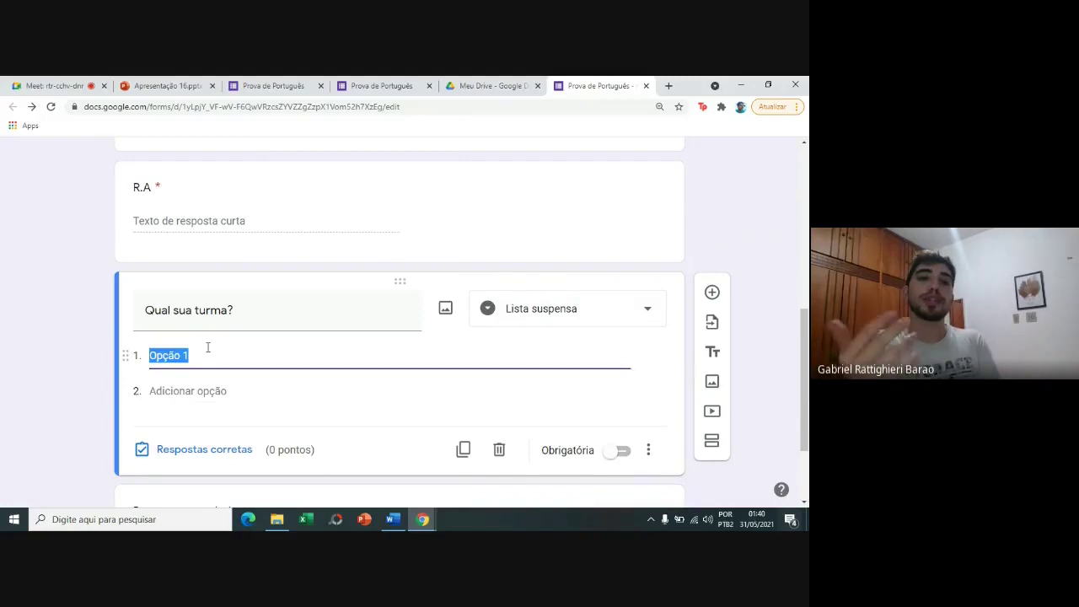
{"action": "type", "text": "Turma "}
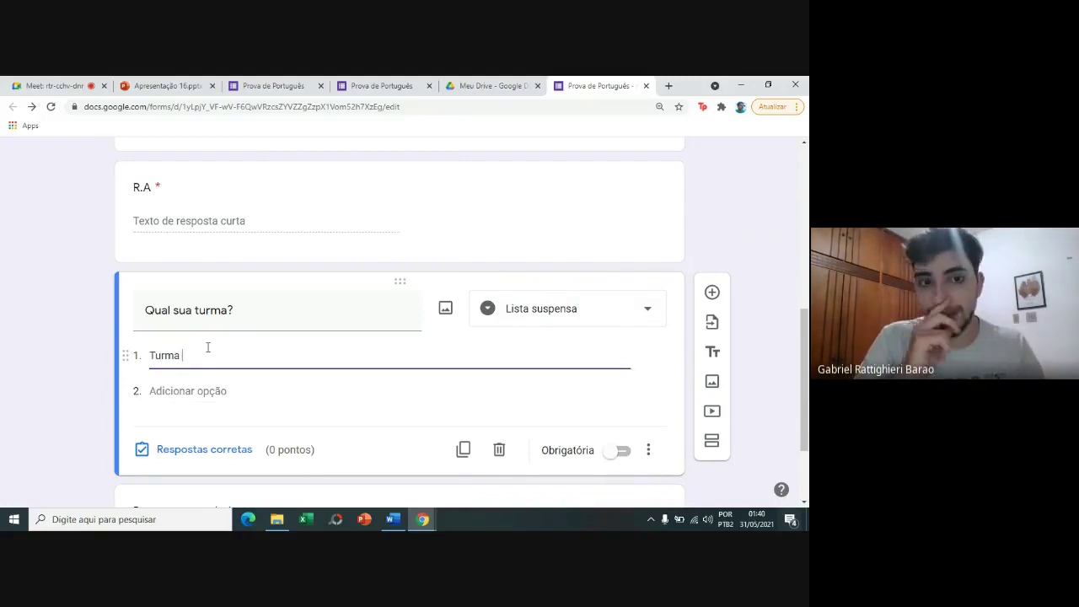
{"action": "type", "text": "A"}
{"action": "key", "text": "Return"}
{"action": "type", "text": "Turma B"}
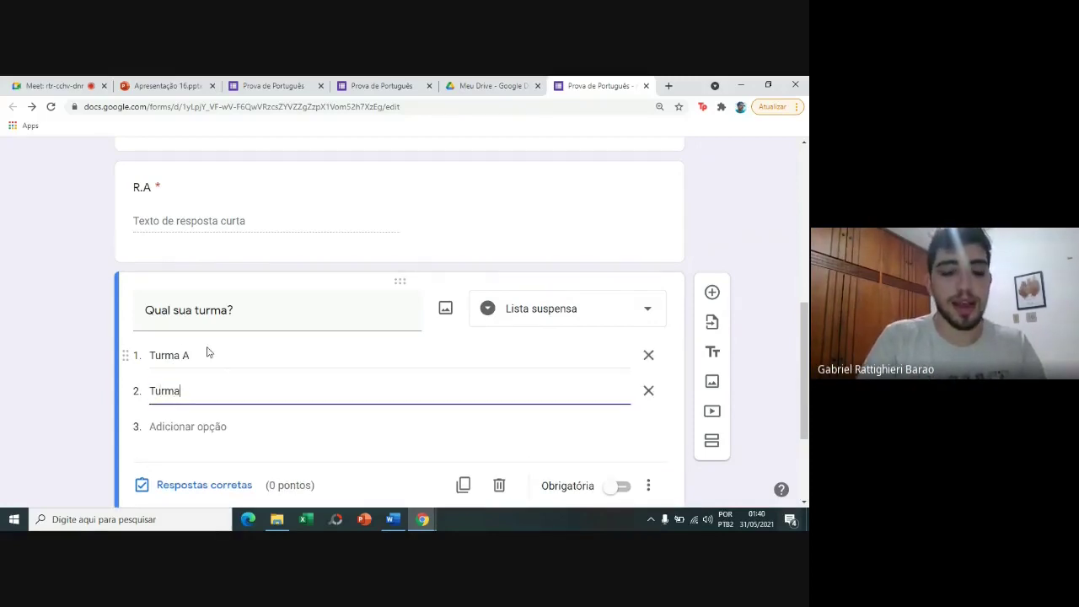
{"action": "key", "text": "Return"}
{"action": "type", "text": "Turma C"}
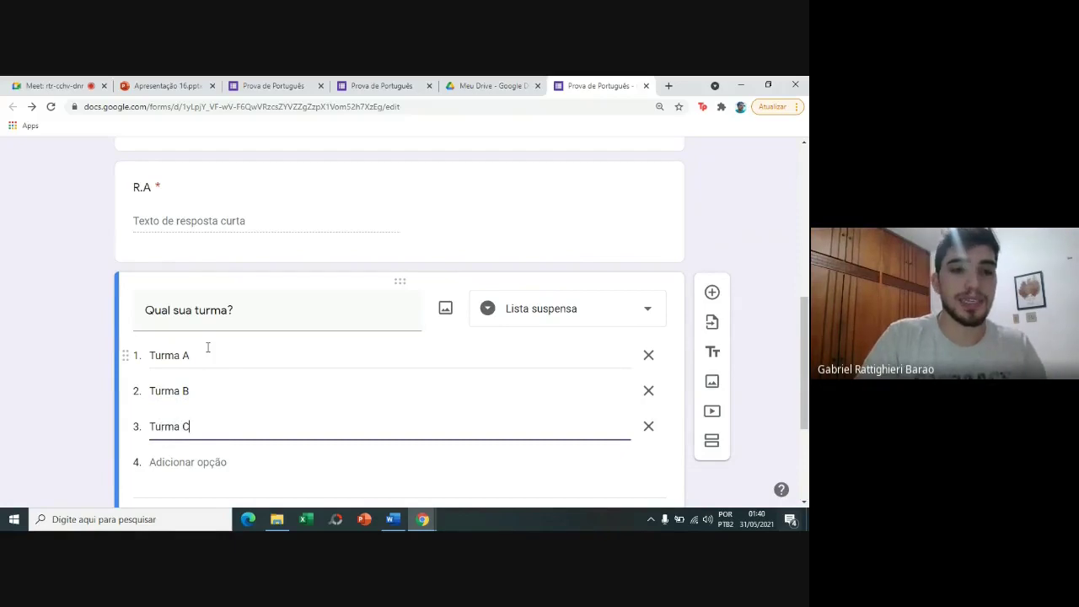
Add the remaining dropdown choices Turma D, Turma E and Turma F.
{"action": "key", "text": "Return"}
{"action": "type", "text": "Turma D"}
{"action": "key", "text": "Return"}
{"action": "type", "text": "Turma E"}
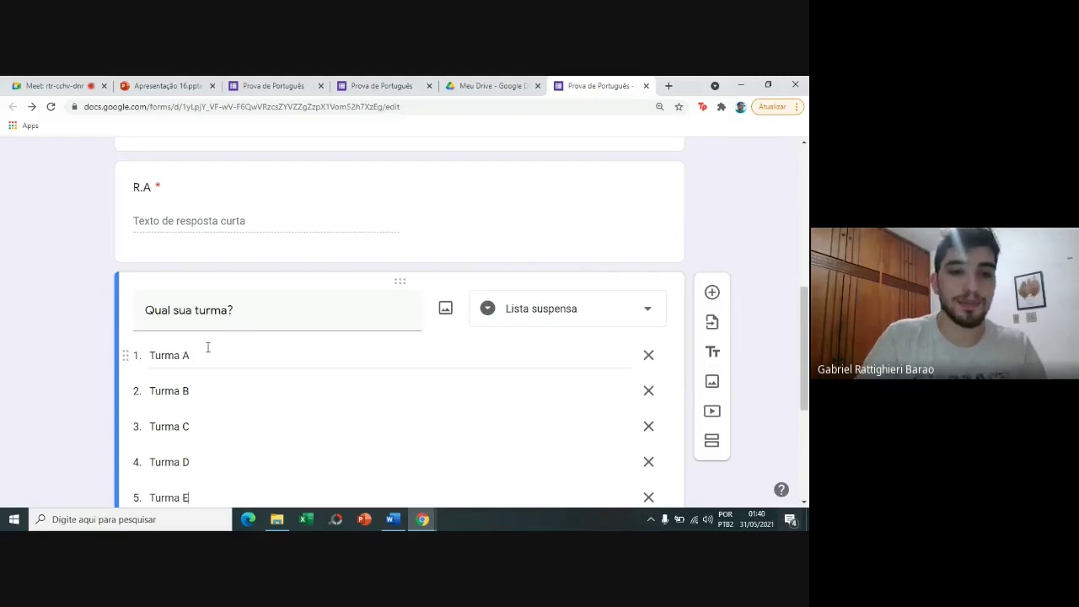
{"action": "key", "text": "Return"}
{"action": "type", "text": "tU"}
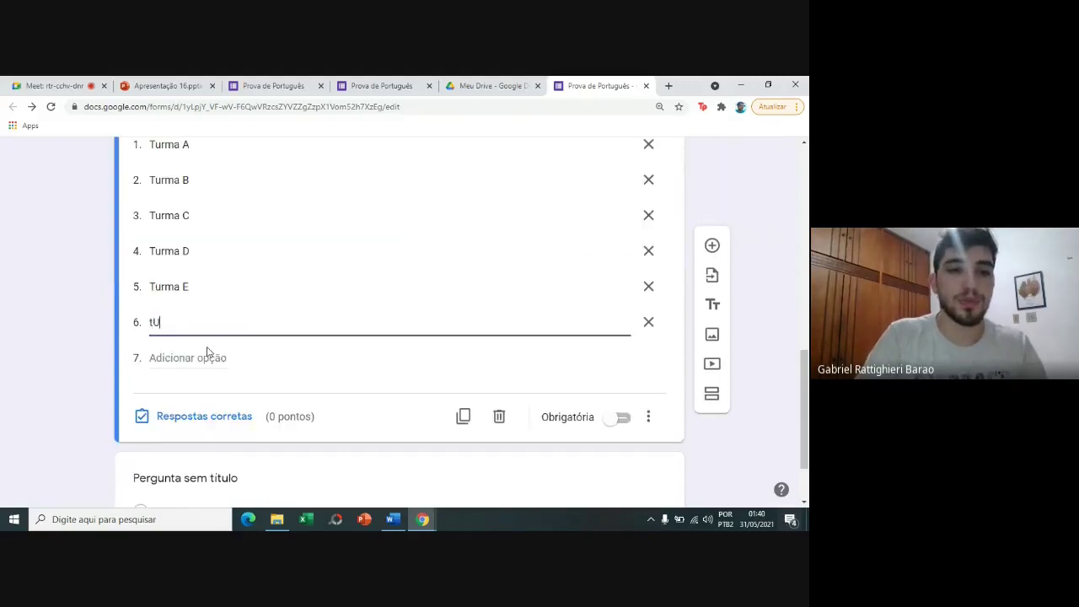
{"action": "type", "text": "RTurma "}
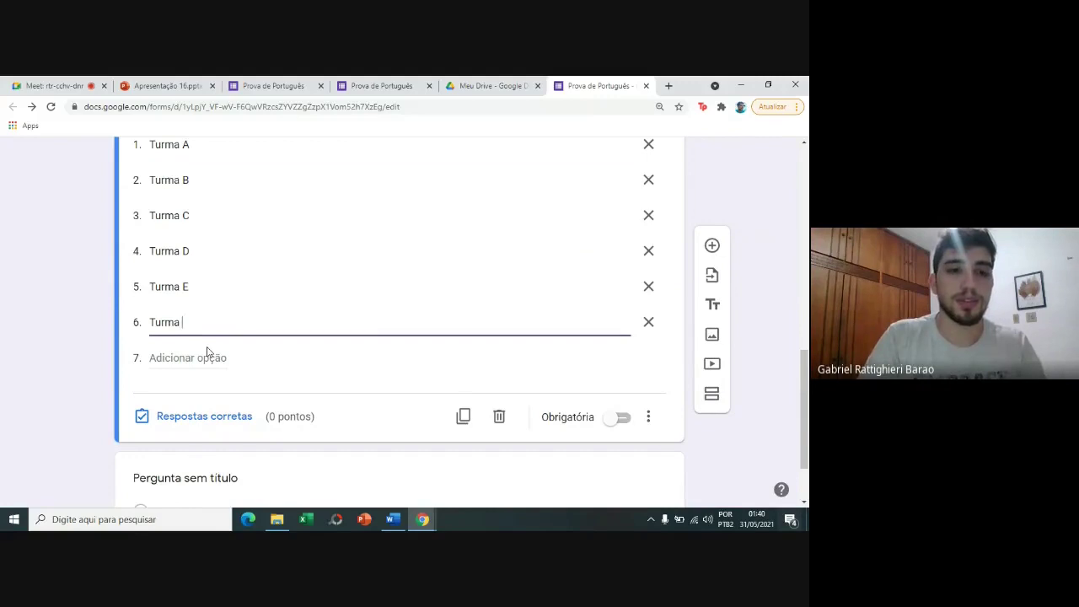
{"action": "type", "text": "F"}
{"action": "left_click", "coordinate": [82, 280]}
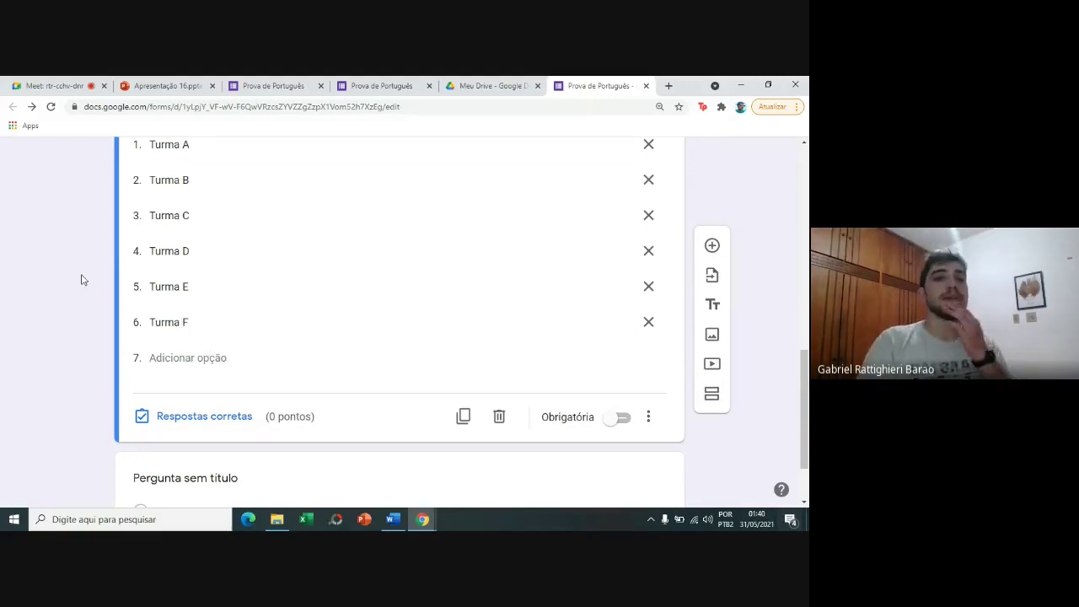
Make the 'Qual sua turma?' question required.
{"action": "scroll", "coordinate": [82, 280], "scroll_direction": "up", "scroll_amount": 2}
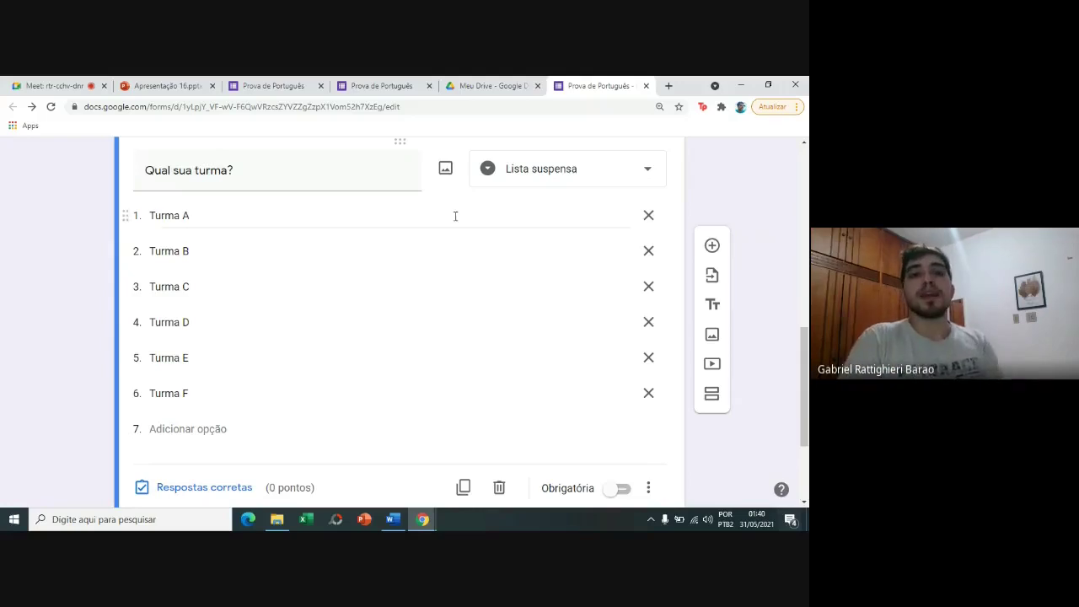
{"action": "right_click", "coordinate": [799, 347]}
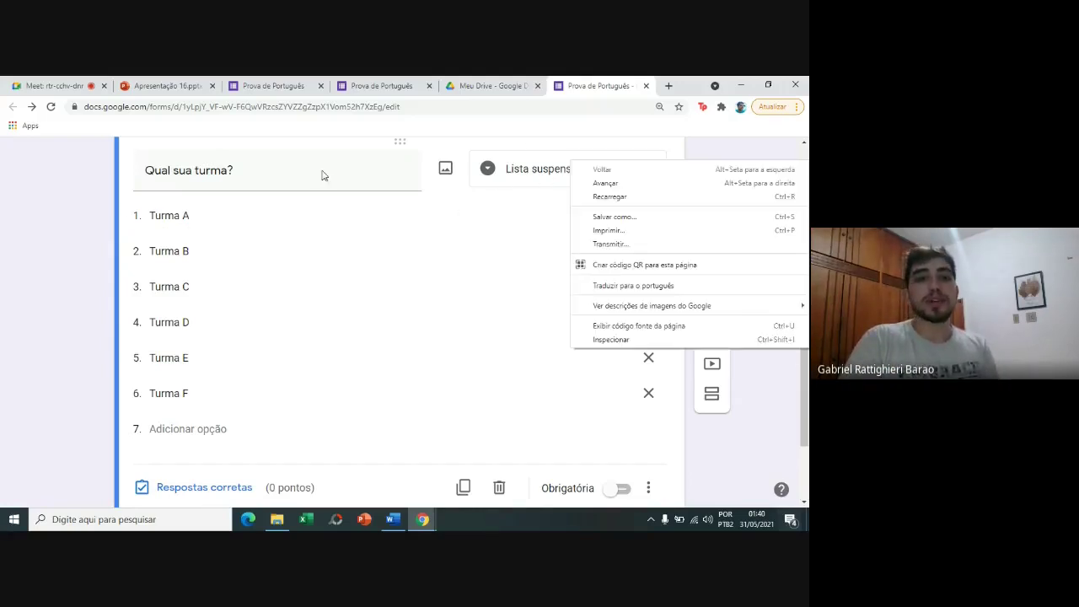
{"action": "left_click", "coordinate": [71, 264]}
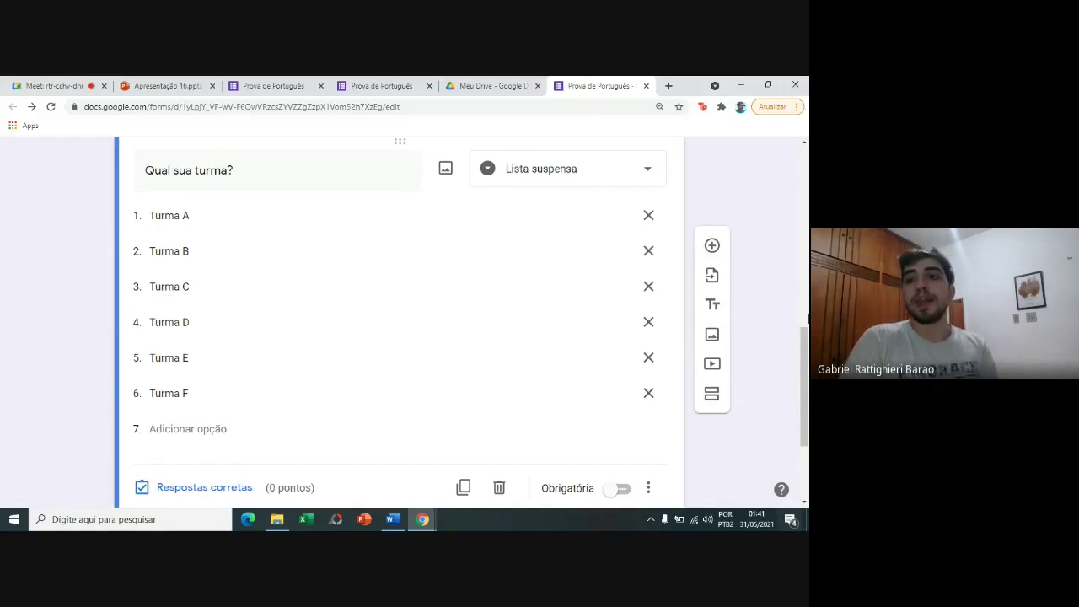
{"action": "mouse_move", "coordinate": [805, 362]}
{"action": "left_mouse_down"}
{"action": "mouse_move", "coordinate": [807, 384]}
{"action": "mouse_move", "coordinate": [799, 263]}
{"action": "mouse_move", "coordinate": [805, 378]}
{"action": "left_mouse_up"}
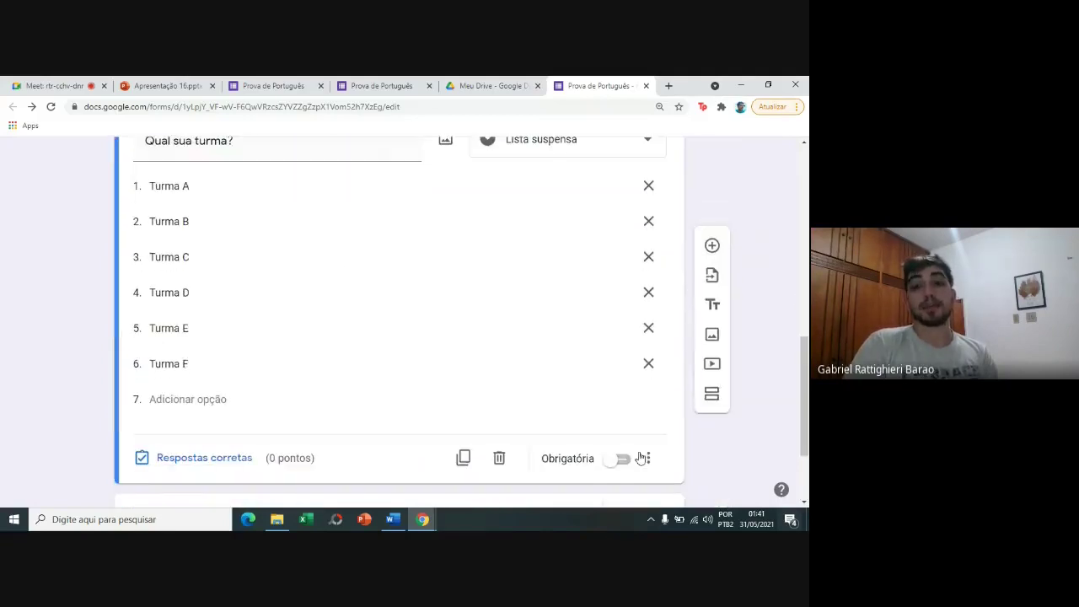
{"action": "left_click", "coordinate": [626, 459]}
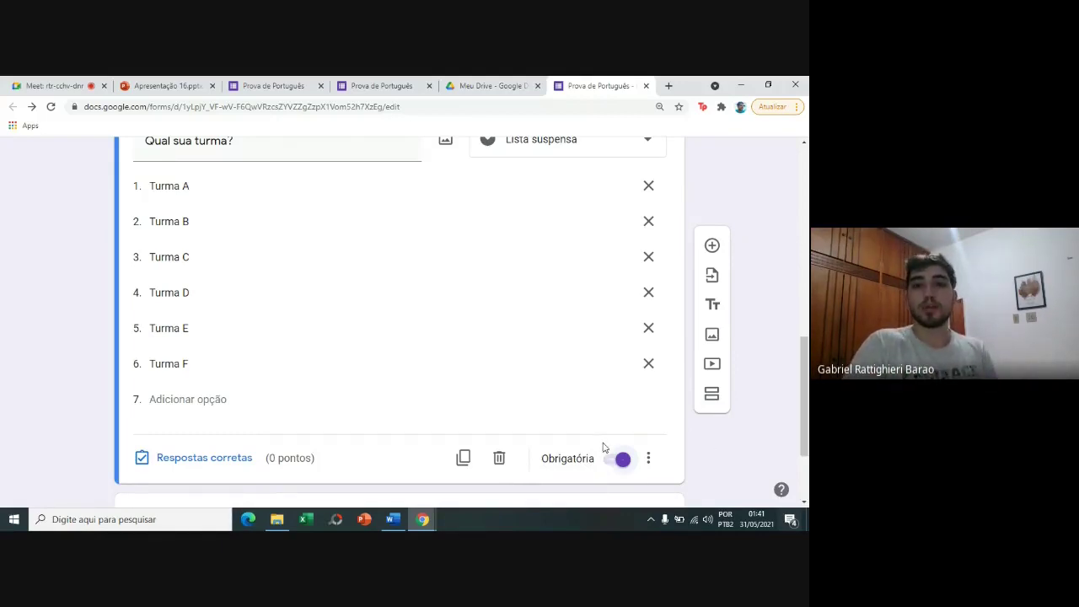
{"action": "left_click_drag", "start_coordinate": [806, 369], "coordinate": [807, 176]}
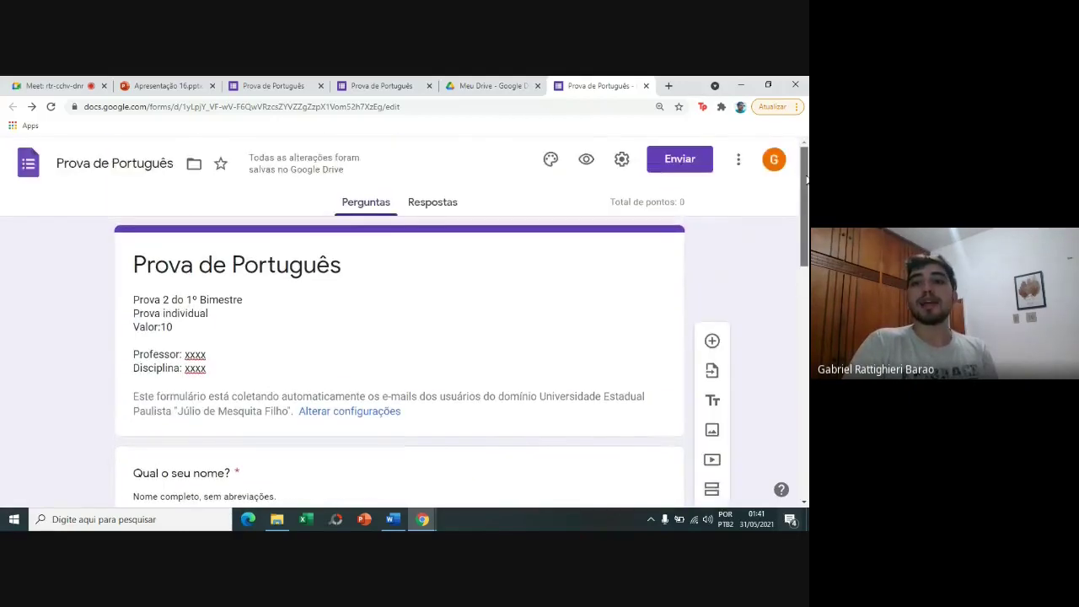
{"action": "left_click", "coordinate": [587, 161]}
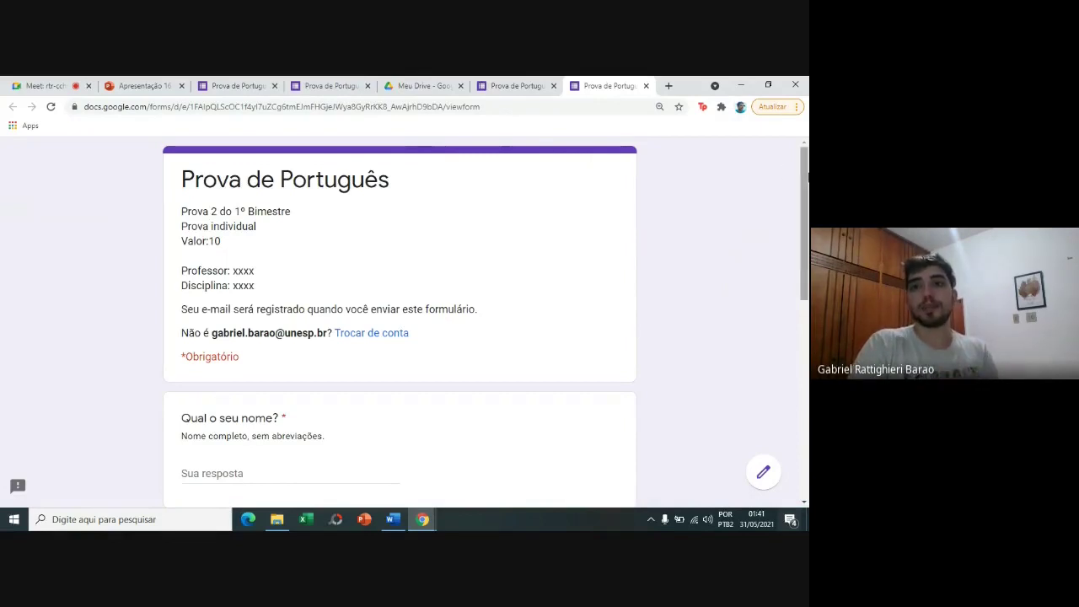
{"action": "scroll", "coordinate": [479, 335], "scroll_direction": "down", "scroll_amount": 3}
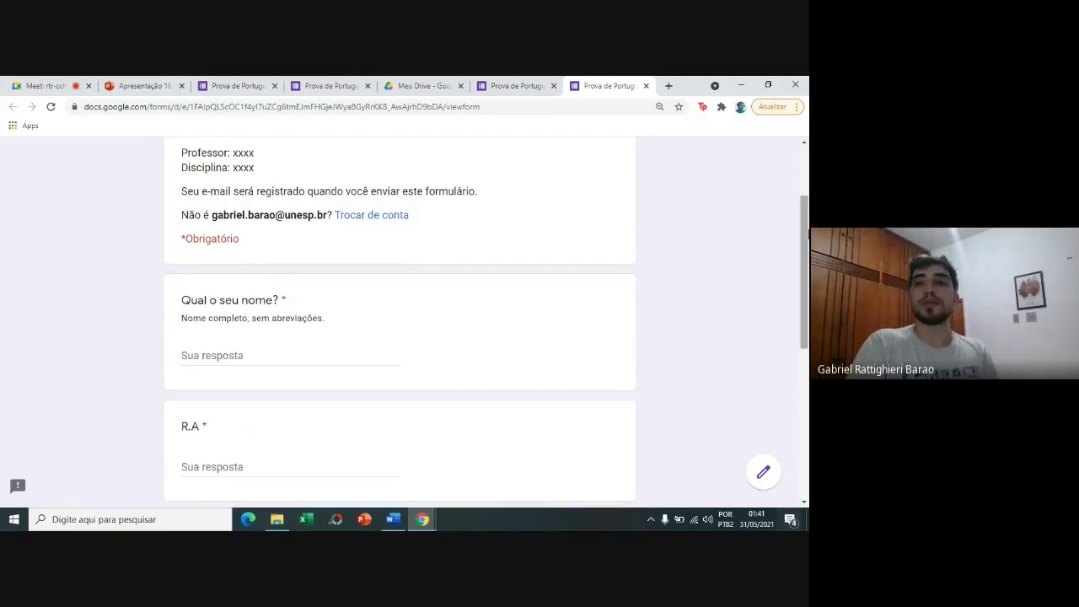
{"action": "scroll", "coordinate": [479, 335], "scroll_direction": "down", "scroll_amount": 3}
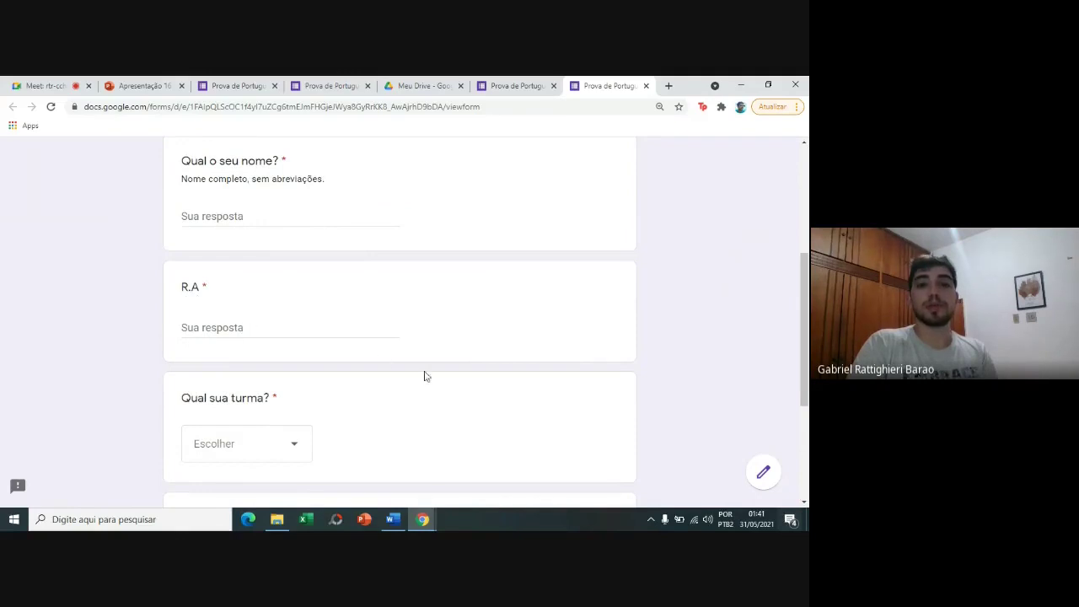
{"action": "left_click_drag", "start_coordinate": [801, 314], "coordinate": [806, 395]}
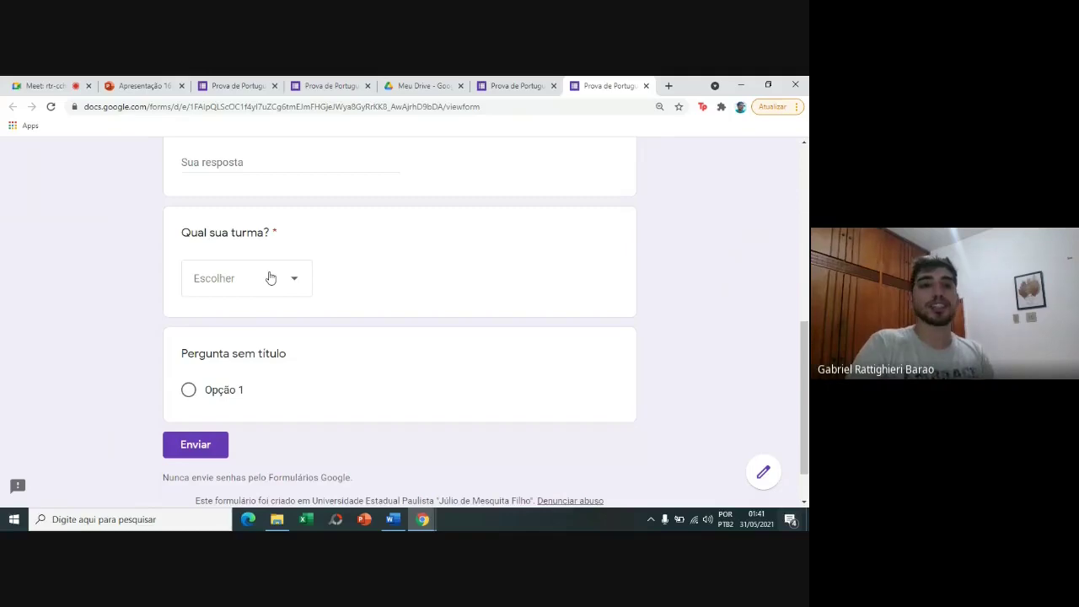
{"action": "left_click", "coordinate": [269, 279]}
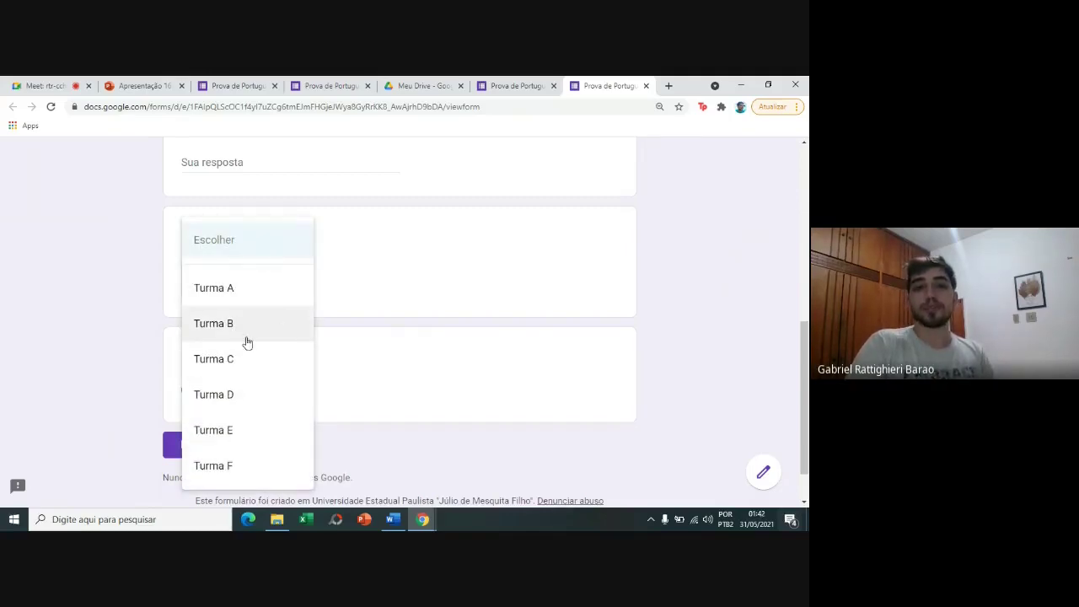
{"action": "left_click", "coordinate": [171, 299]}
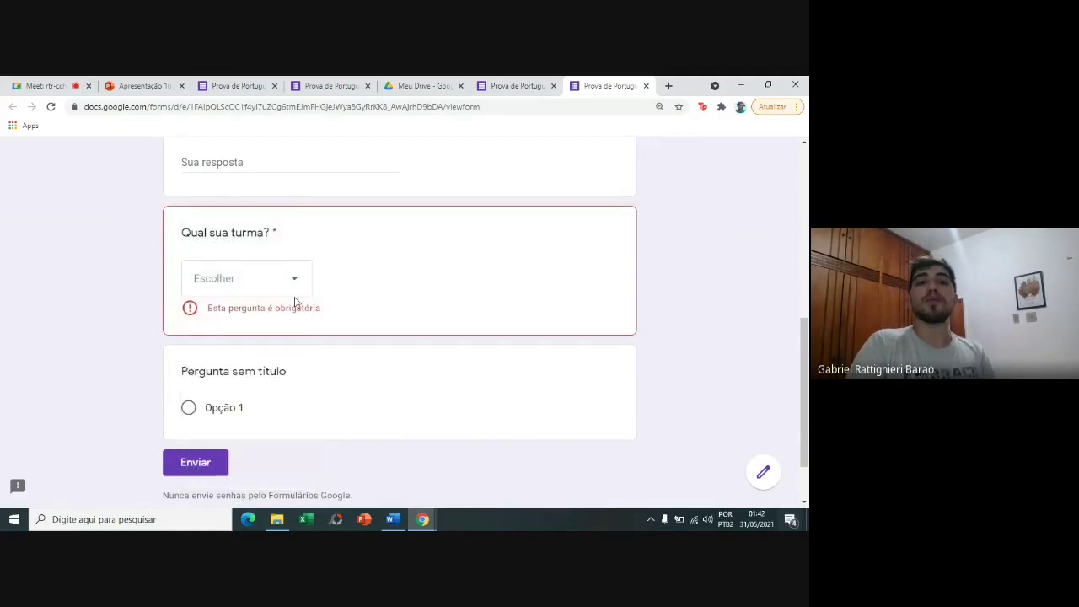
{"action": "left_click", "coordinate": [646, 86]}
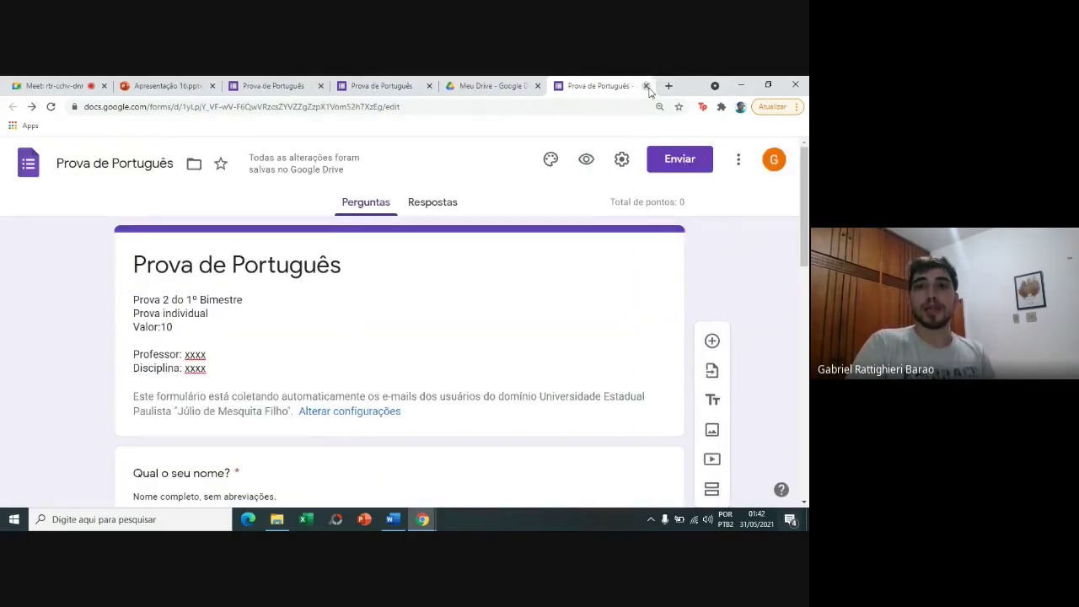
{"action": "left_click", "coordinate": [586, 162]}
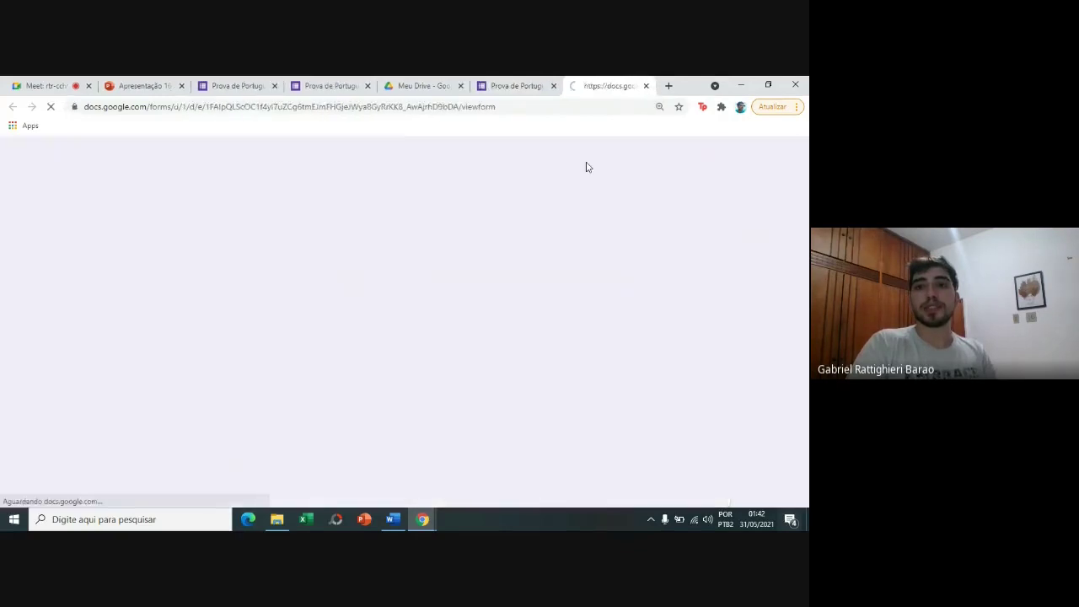
{"action": "scroll", "coordinate": [401, 321], "scroll_direction": "down", "scroll_amount": 2}
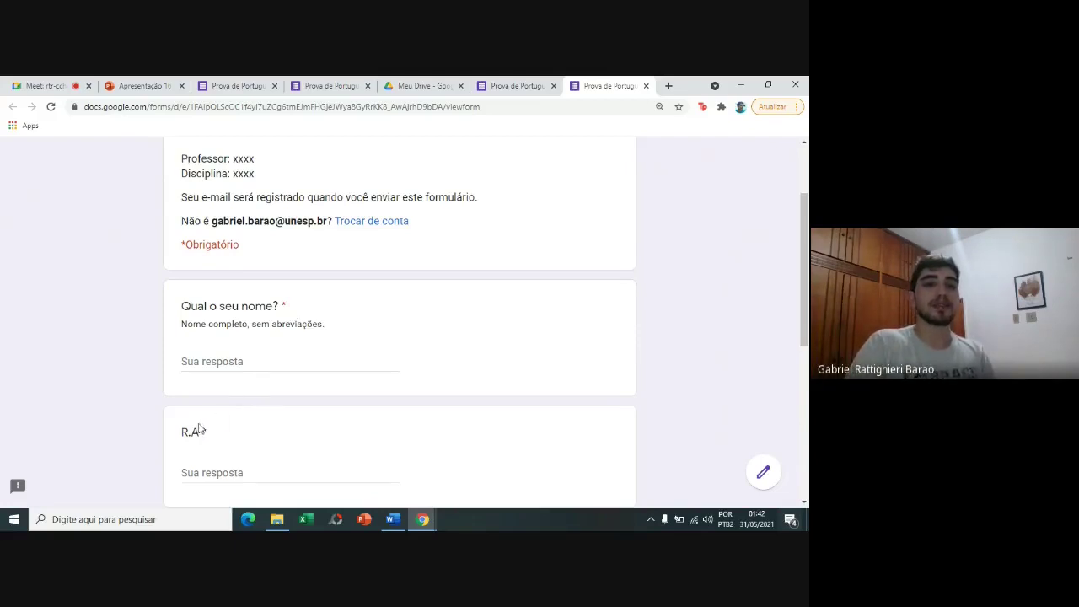
{"action": "scroll", "coordinate": [806, 333], "scroll_direction": "down", "scroll_amount": 2}
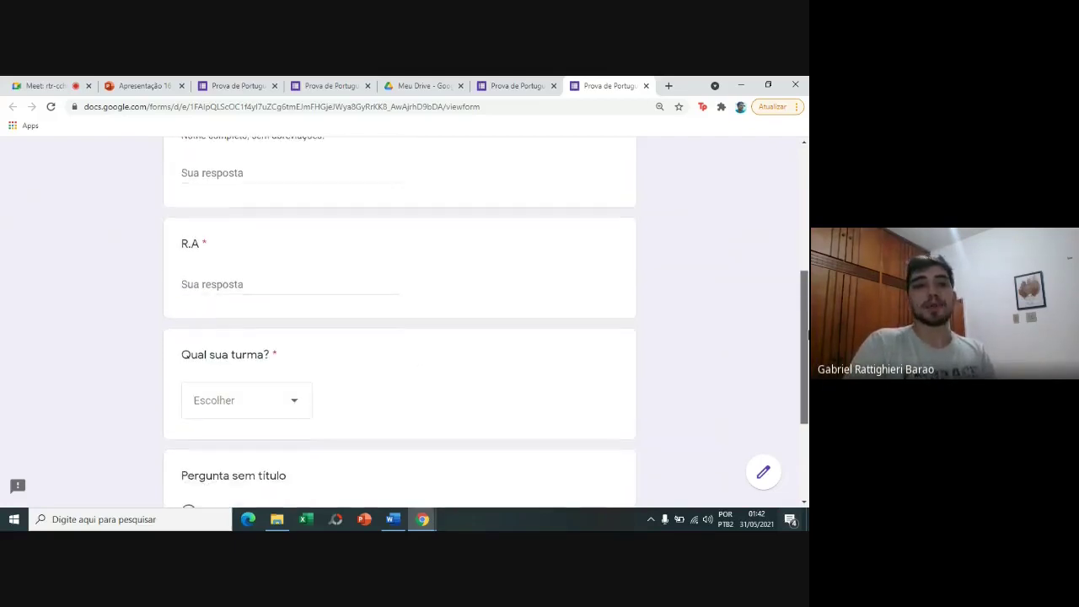
{"action": "scroll", "coordinate": [805, 333], "scroll_direction": "up", "scroll_amount": 2}
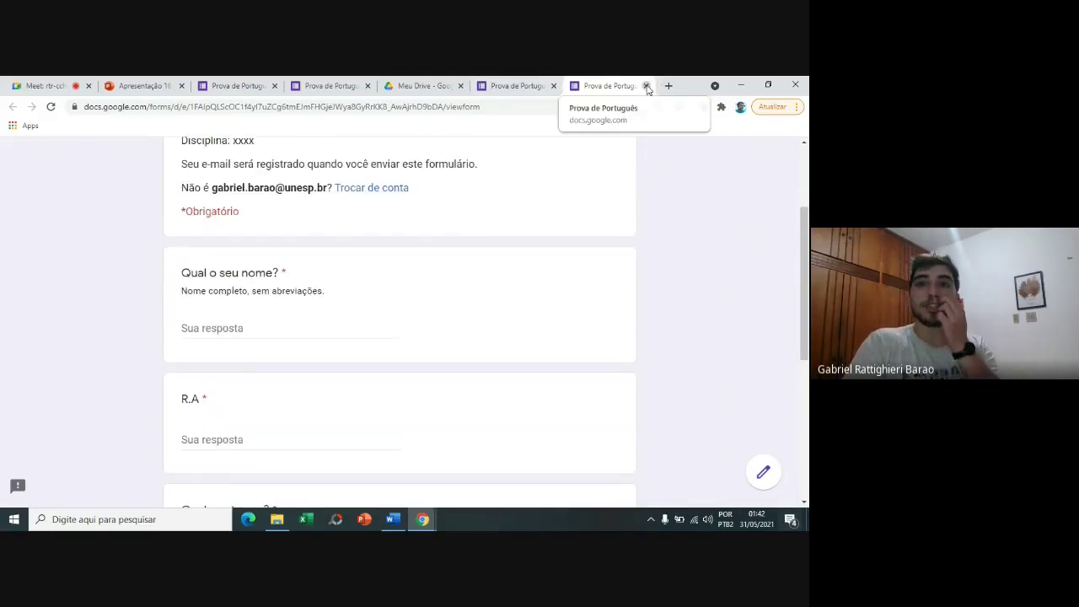
{"action": "left_click", "coordinate": [646, 86]}
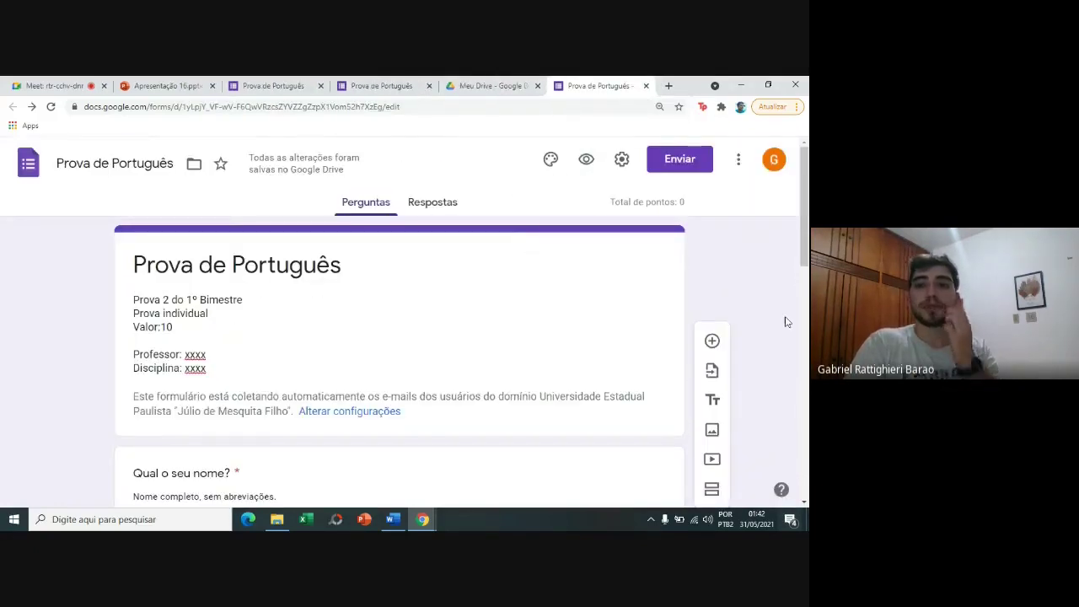
Add a new question titled 'Qual a primeira letra do alfabeto?', copied from the sample quiz.
{"action": "left_click_drag", "start_coordinate": [808, 245], "coordinate": [808, 465]}
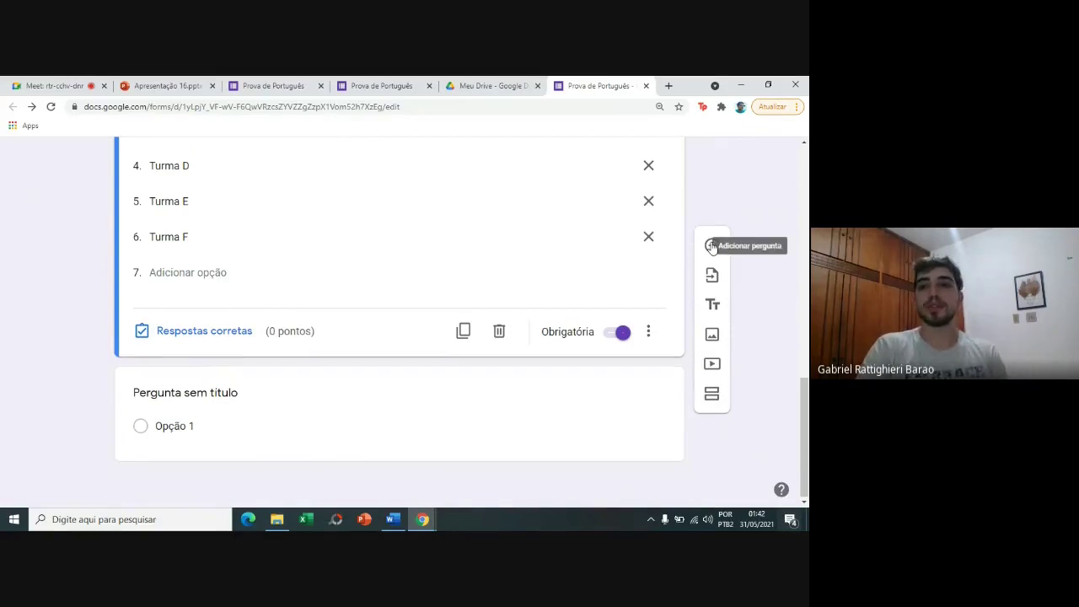
{"action": "left_click", "coordinate": [712, 246]}
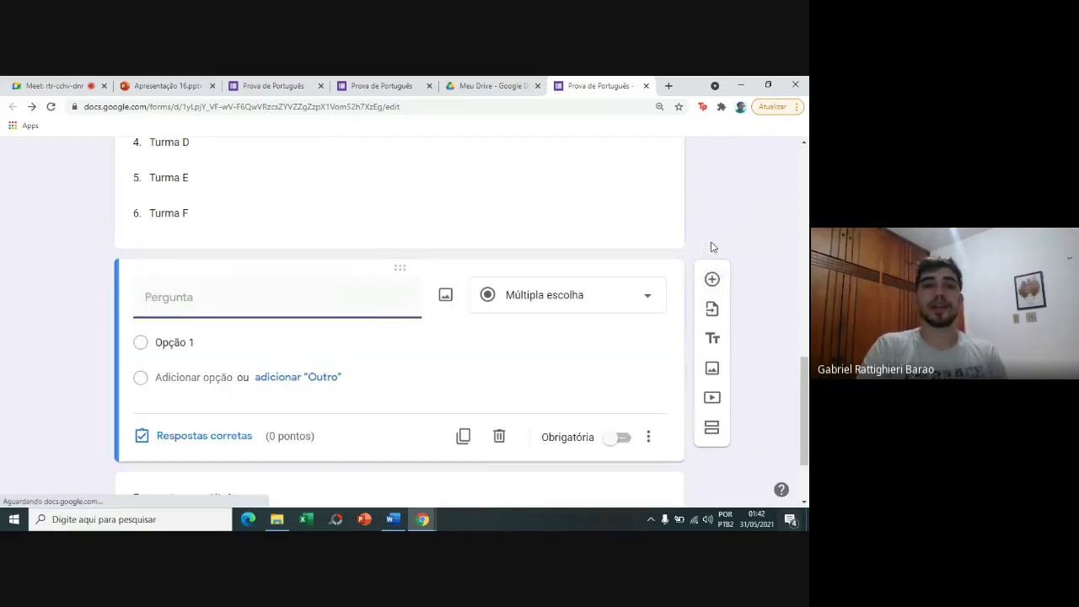
{"action": "left_click", "coordinate": [255, 83]}
{"action": "left_click_drag", "start_coordinate": [807, 159], "coordinate": [808, 228]}
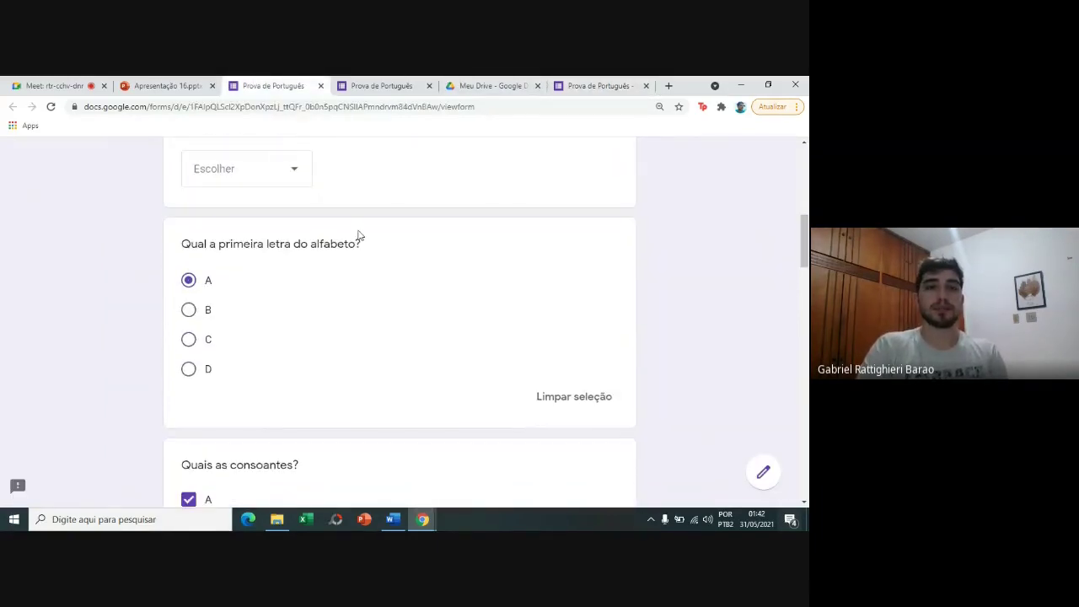
{"action": "left_click_drag", "start_coordinate": [182, 244], "coordinate": [388, 253]}
{"action": "key", "text": "ctrl+c"}
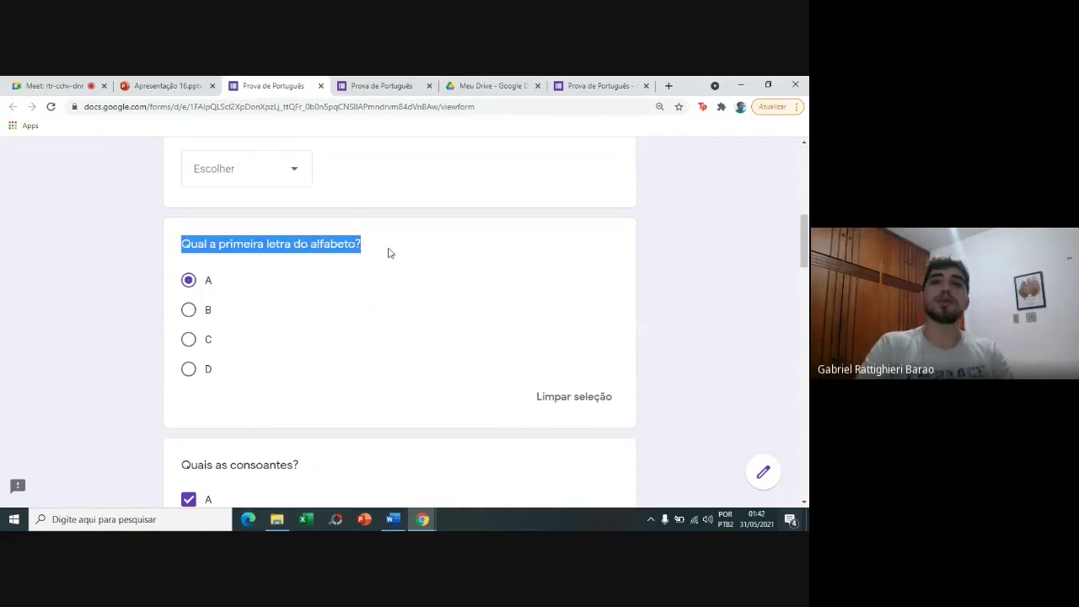
{"action": "left_click", "coordinate": [597, 85]}
{"action": "key", "text": "ctrl+v"}
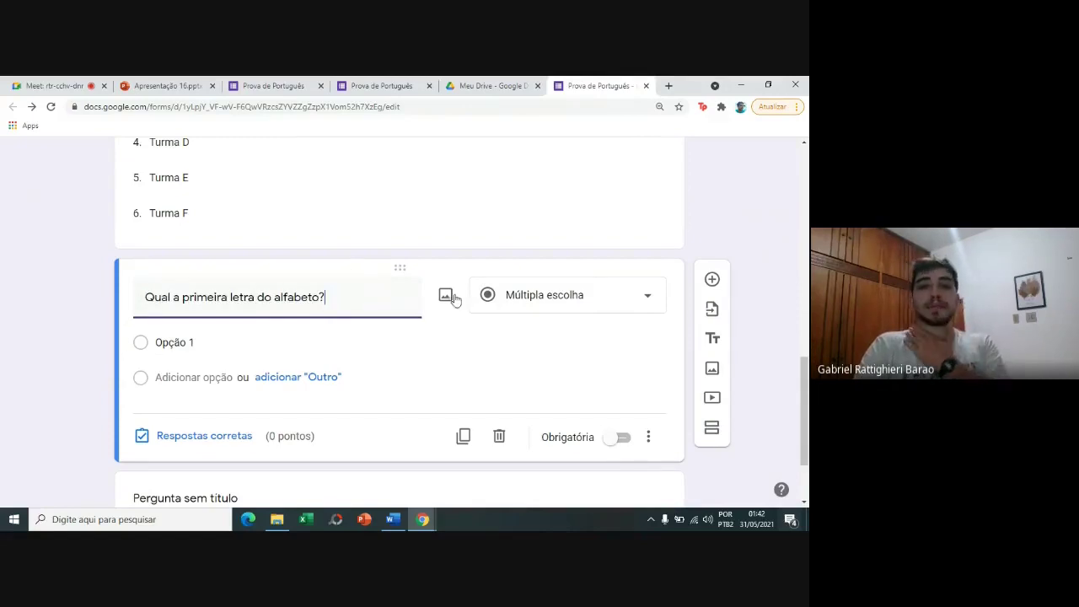
Keep it multiple choice with answer options A, B, C and D.
{"action": "left_click", "coordinate": [493, 301]}
{"action": "left_click", "coordinate": [511, 261]}
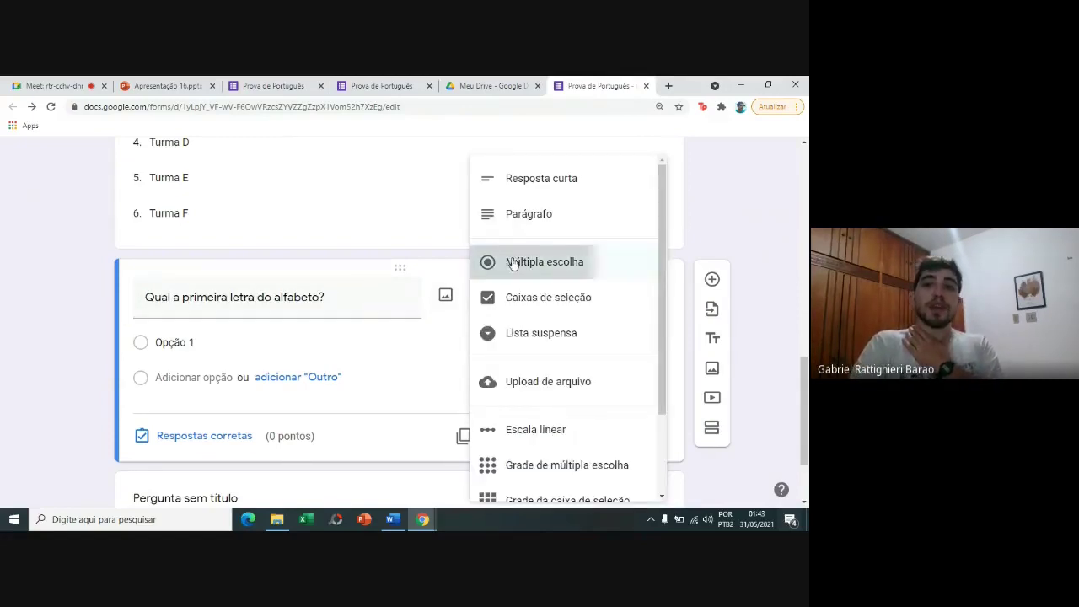
{"action": "left_click", "coordinate": [259, 336]}
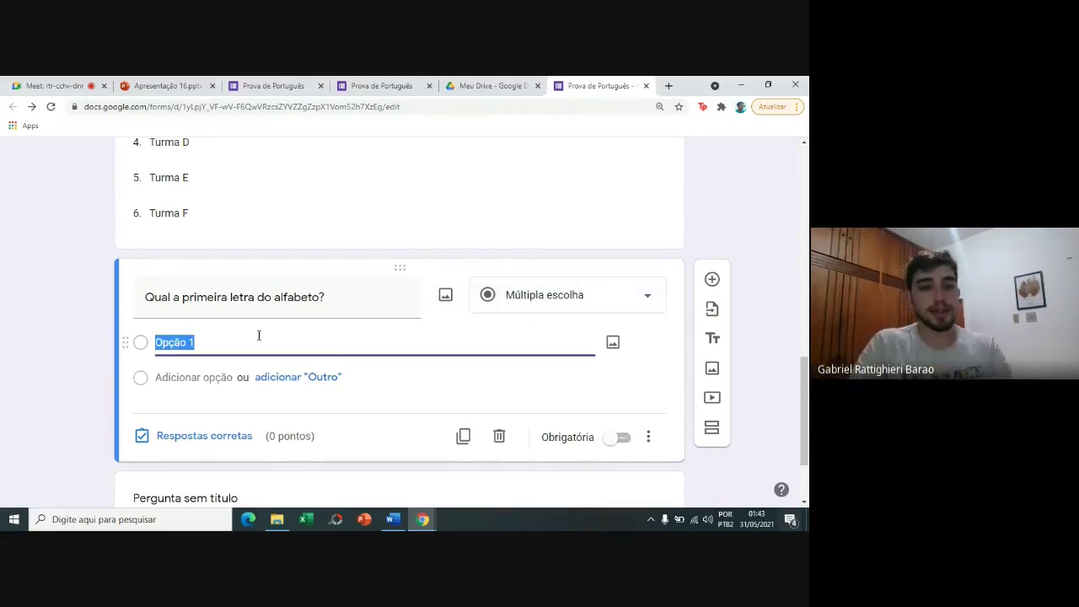
{"action": "type", "text": "A"}
{"action": "key", "text": "Return"}
{"action": "type", "text": "B"}
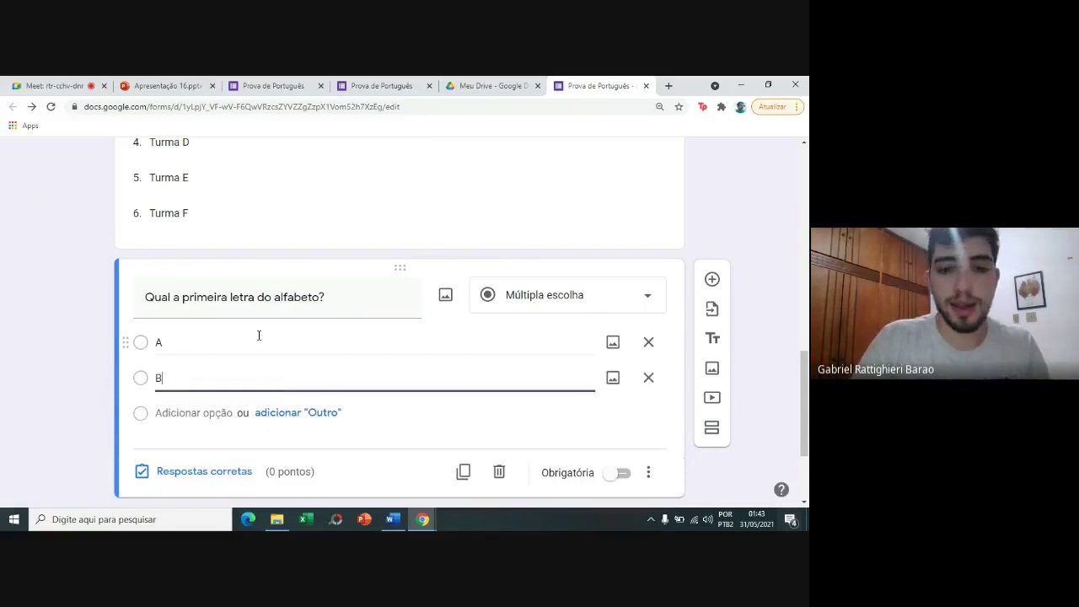
{"action": "key", "text": "Return"}
{"action": "type", "text": "C"}
{"action": "key", "text": "Return"}
{"action": "type", "text": "D"}
{"action": "key", "text": "Return"}
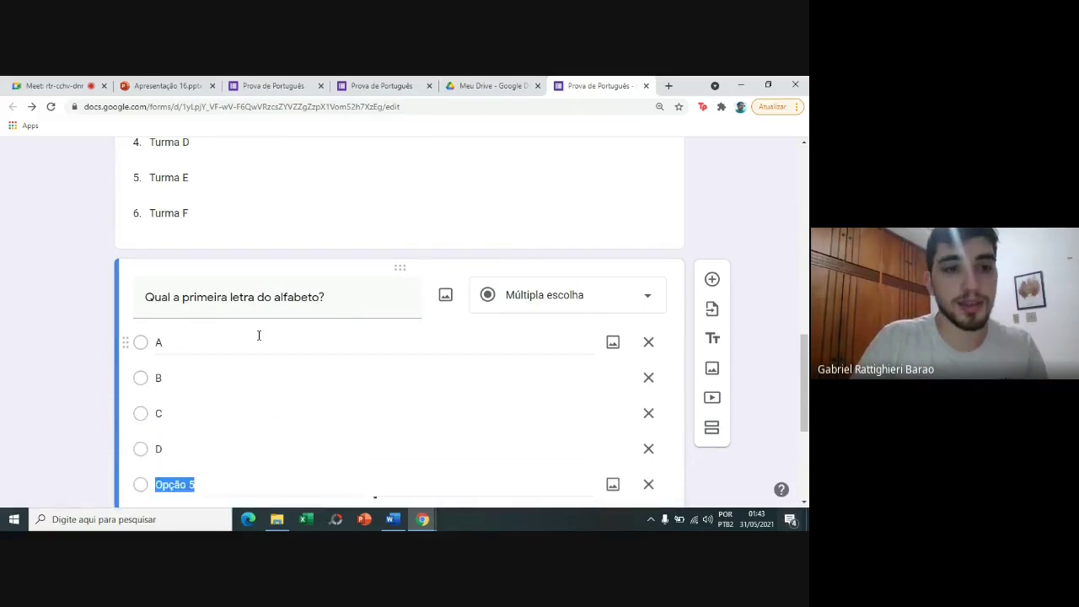
{"action": "left_click", "coordinate": [96, 346]}
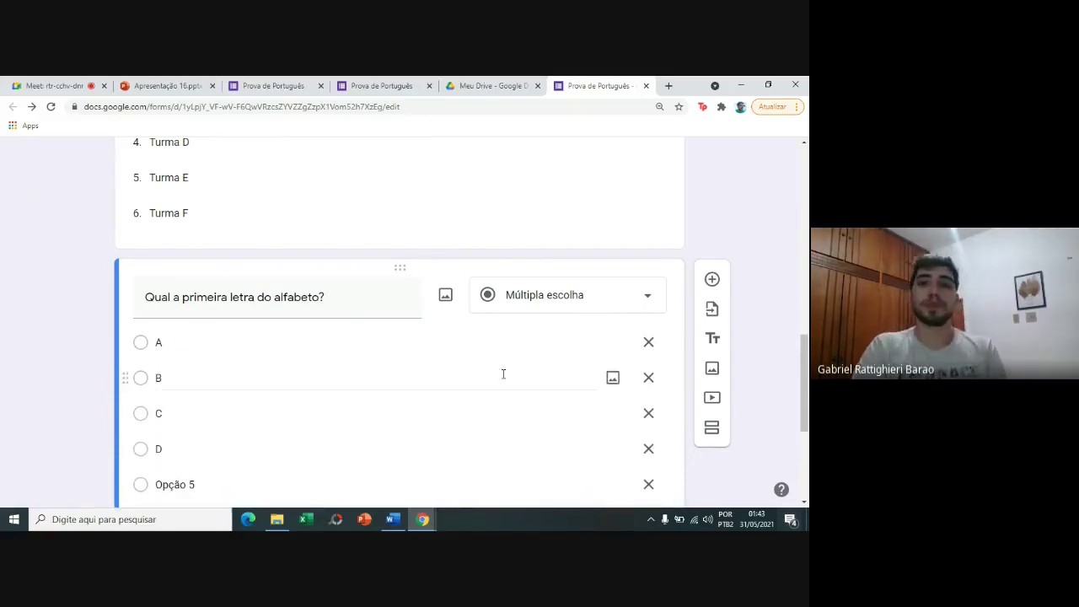
Make the alphabet question required.
{"action": "scroll", "coordinate": [805, 396], "scroll_direction": "down", "scroll_amount": 2}
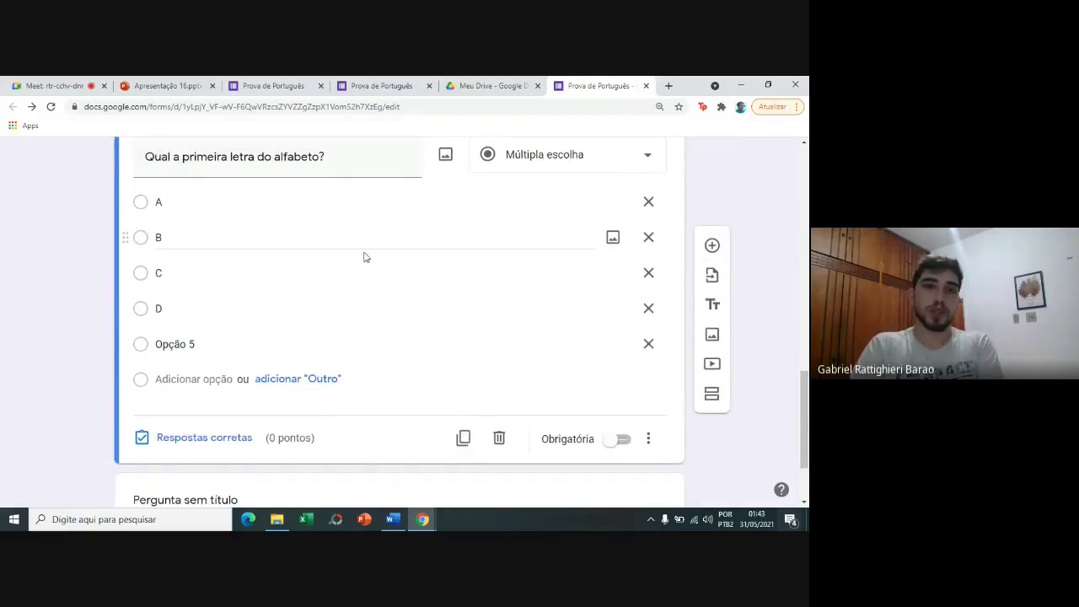
{"action": "left_click", "coordinate": [620, 440]}
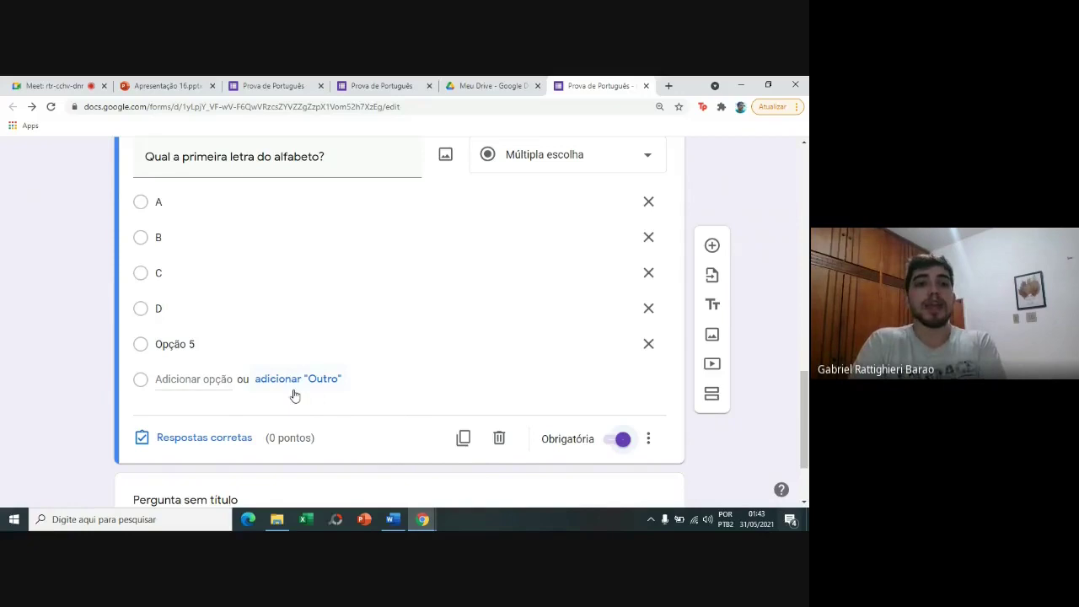
{"action": "left_click", "coordinate": [223, 445]}
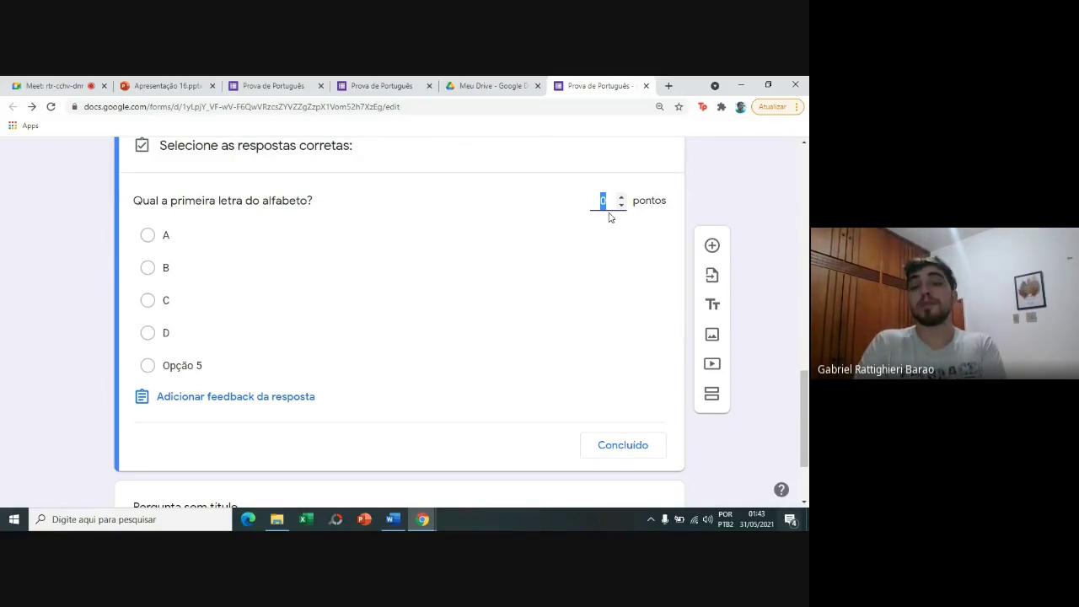
Set the alphabet question's answer-key value to 1 point.
{"action": "type", "text": "1"}
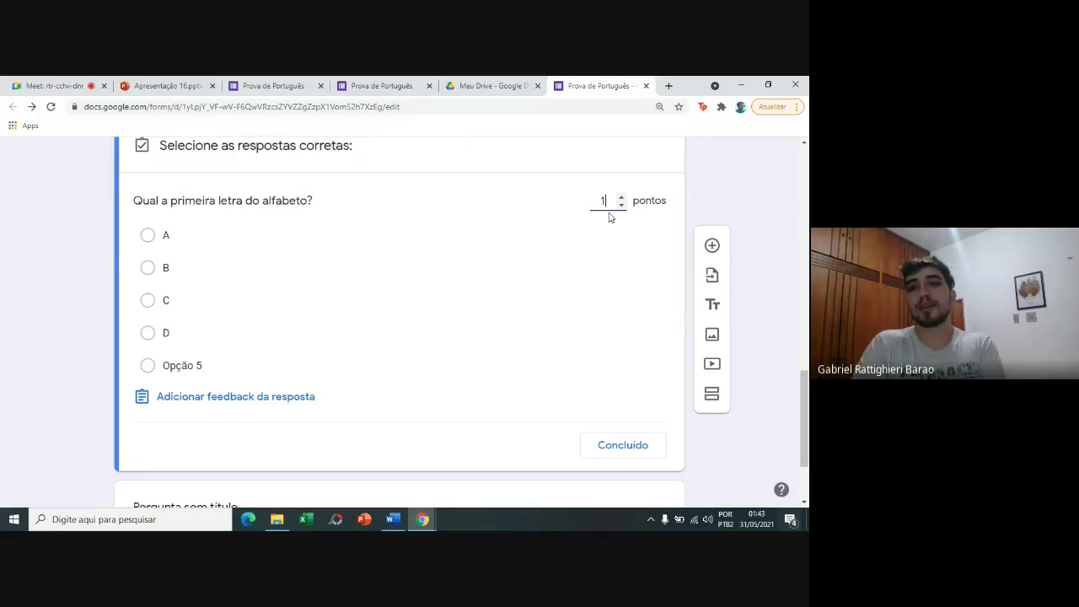
{"action": "left_click", "coordinate": [690, 200]}
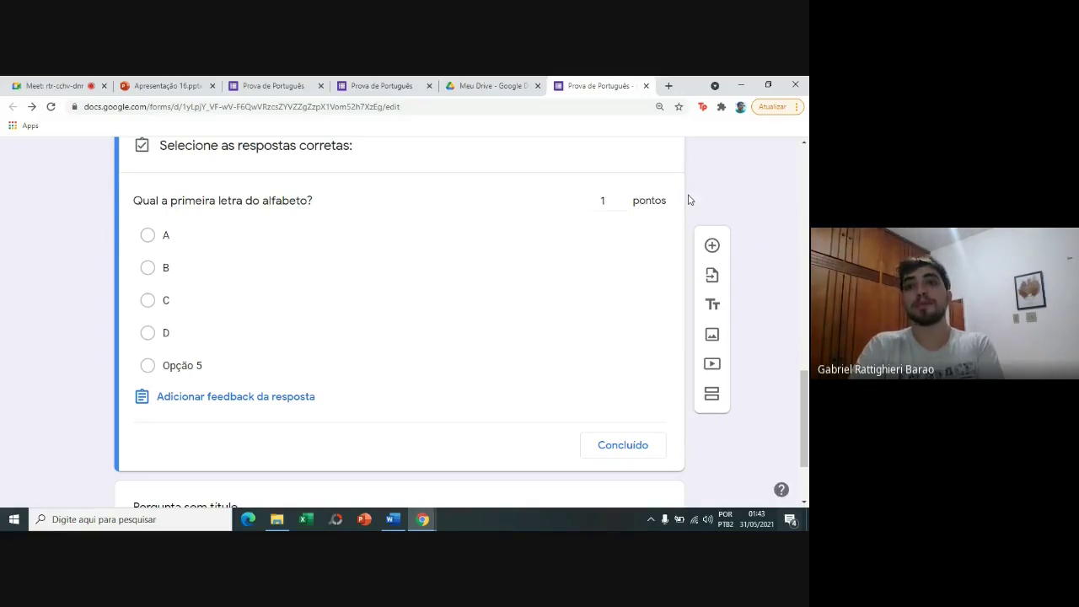
{"action": "left_click", "coordinate": [609, 206]}
{"action": "left_click", "coordinate": [609, 206]}
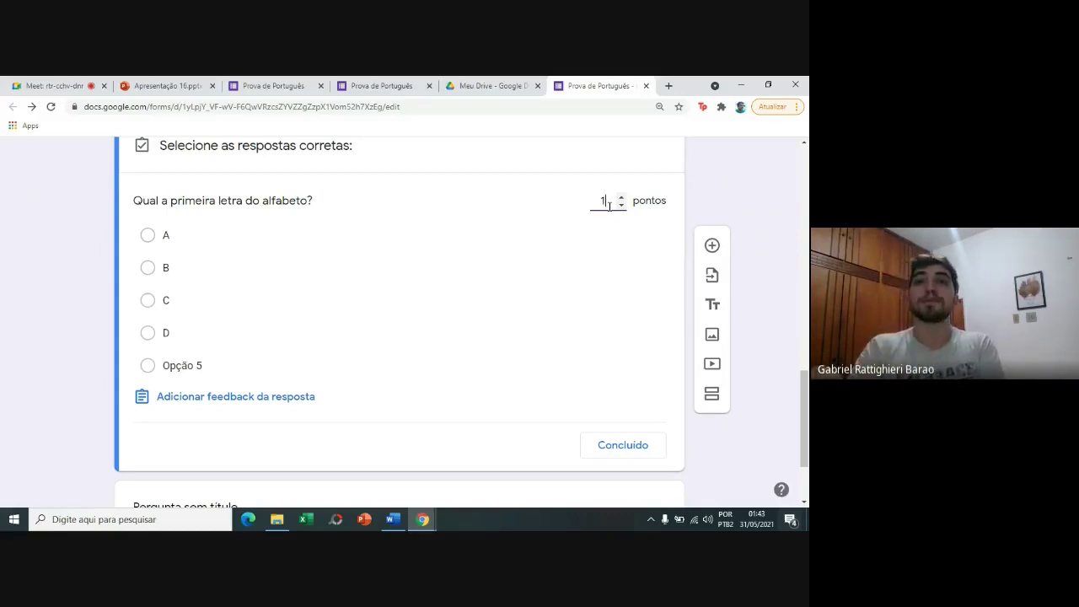
{"action": "left_click", "coordinate": [713, 199]}
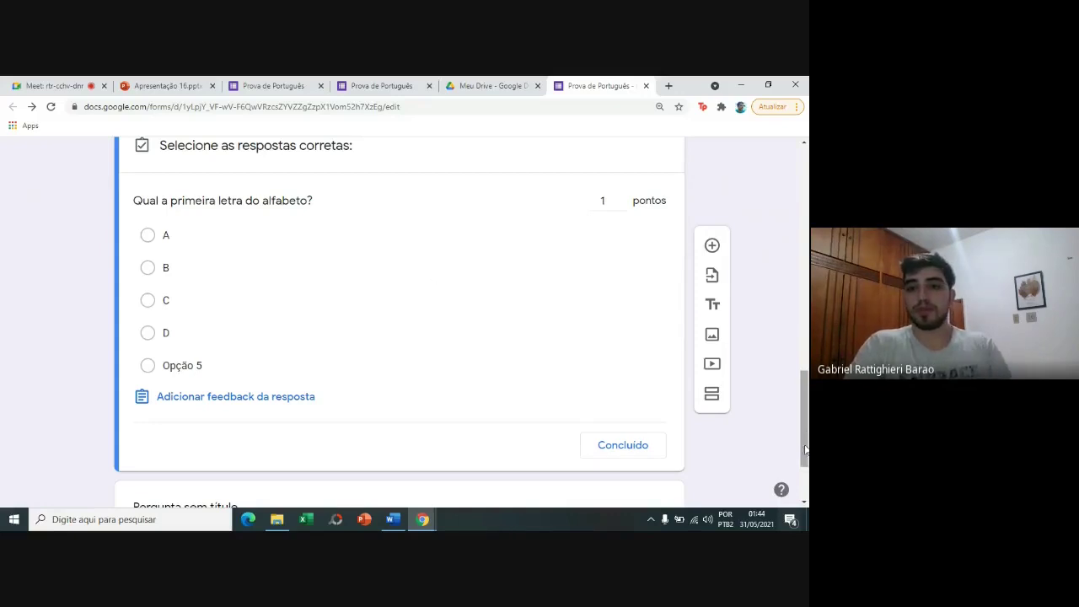
{"action": "left_click", "coordinate": [638, 457]}
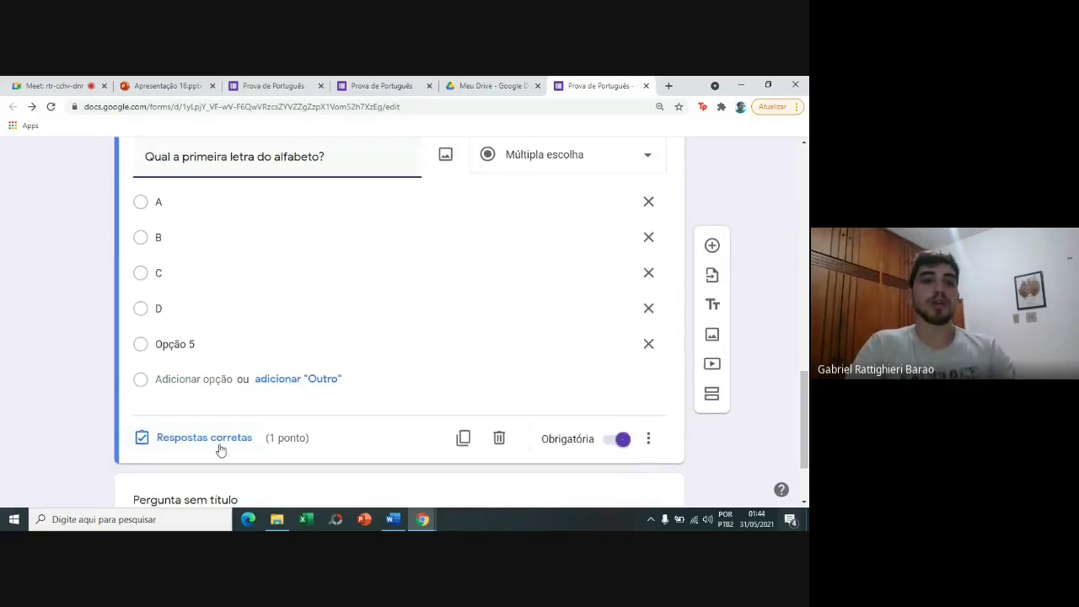
Mark A as the alphabet question's correct answer in the answer key.
{"action": "left_click", "coordinate": [212, 440]}
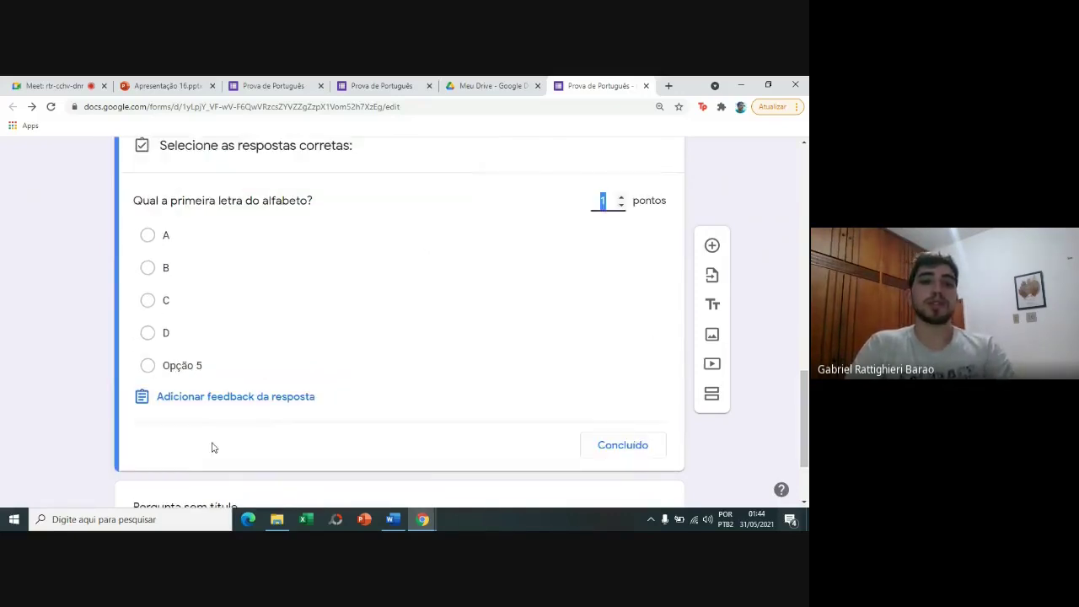
{"action": "left_click", "coordinate": [605, 199]}
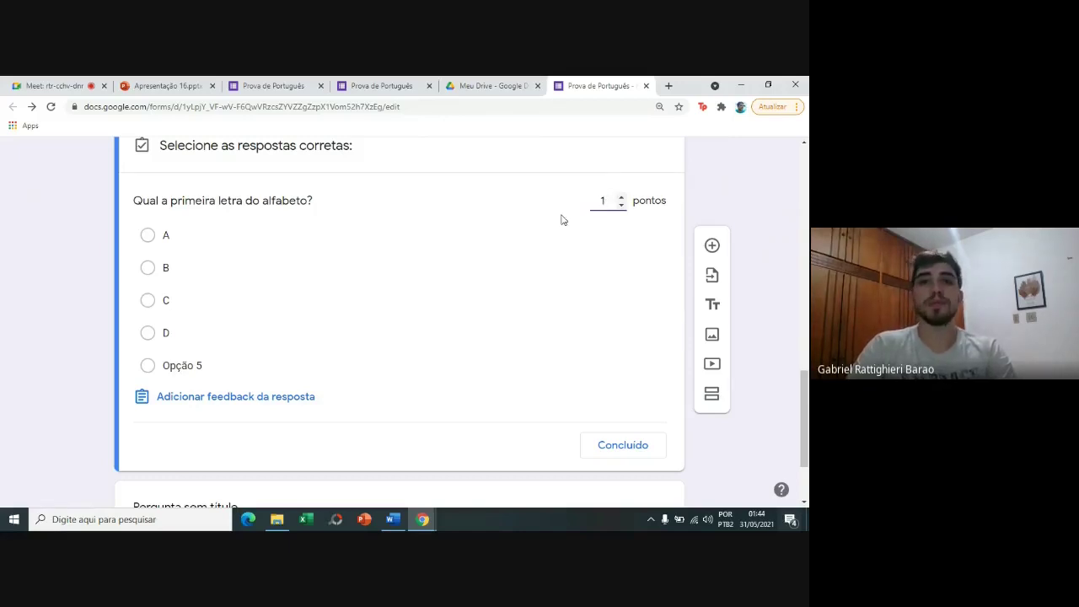
{"action": "left_click", "coordinate": [522, 233]}
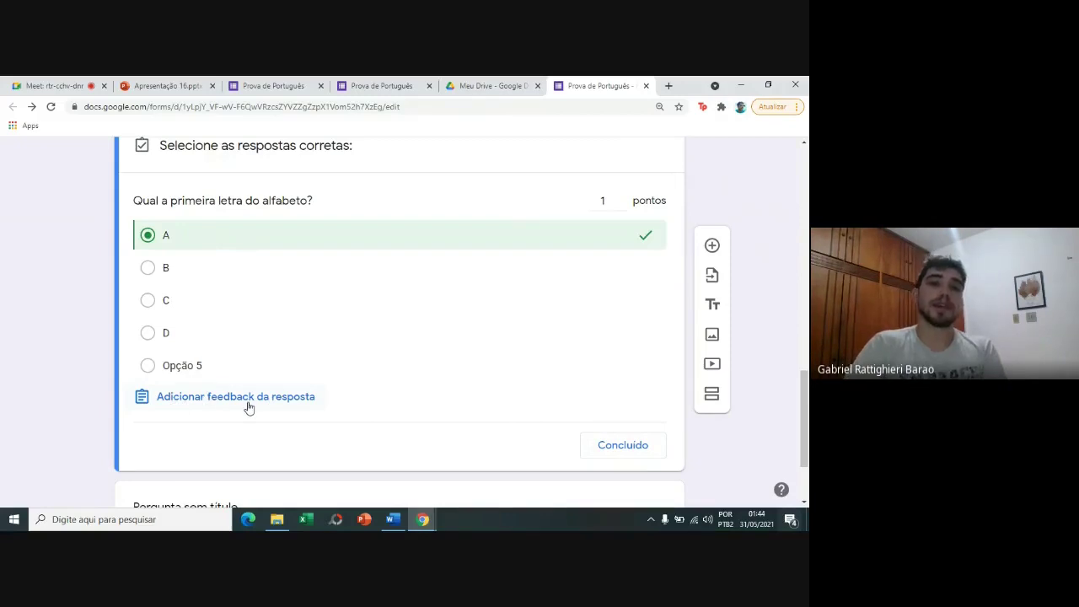
{"action": "left_click", "coordinate": [249, 409]}
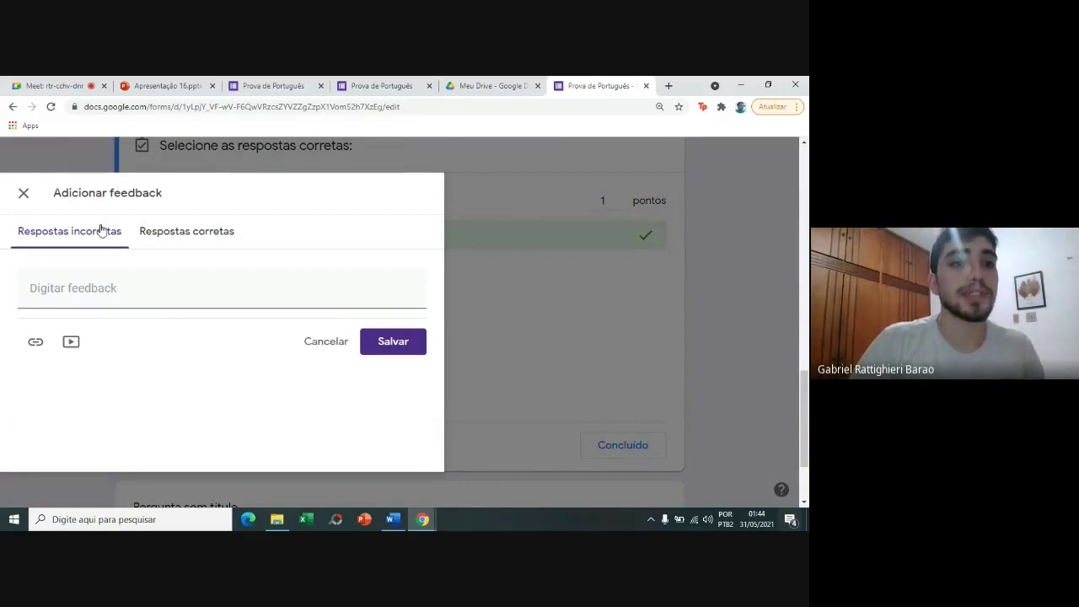
Enter 'Parabéns!!' as the feedback for correct answers.
{"action": "left_click", "coordinate": [103, 293]}
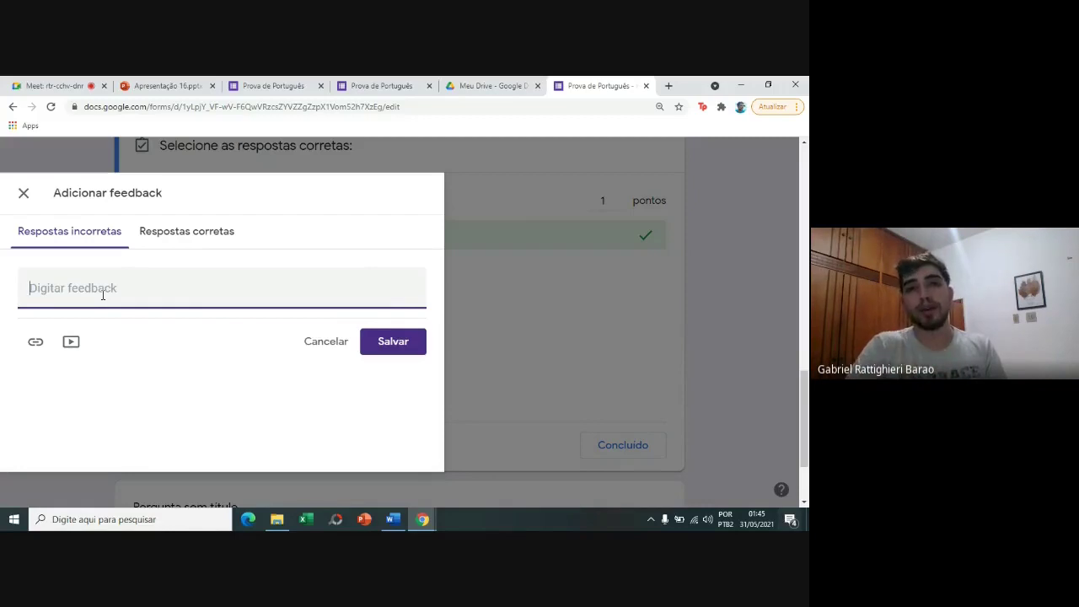
{"action": "left_click", "coordinate": [144, 248]}
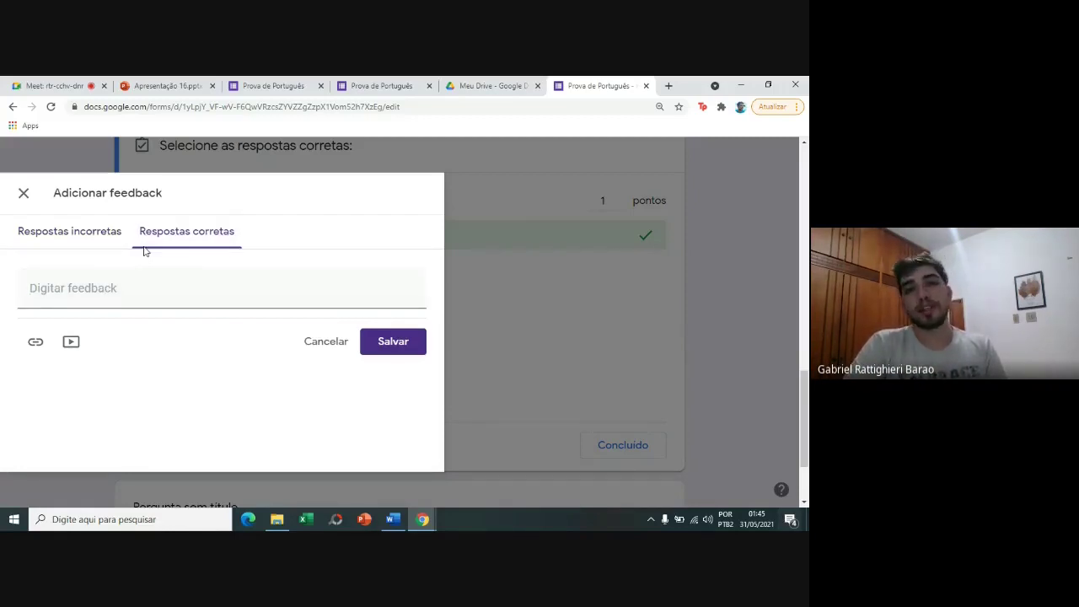
{"action": "left_click", "coordinate": [135, 284]}
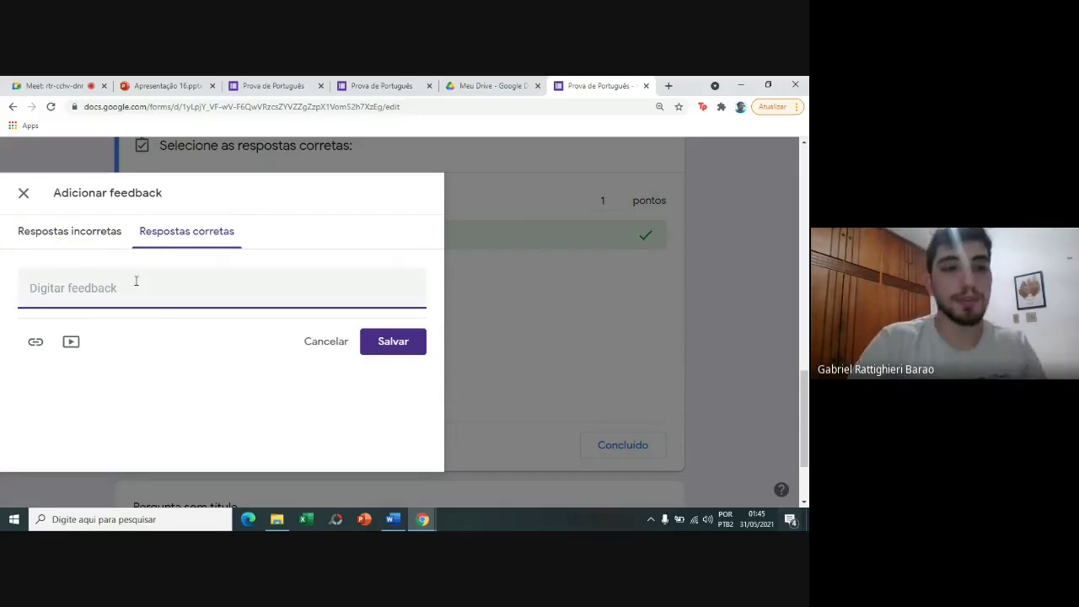
{"action": "type", "text": "a"}
{"action": "key", "text": "BackSpace"}
{"action": "type", "text": "Para"}
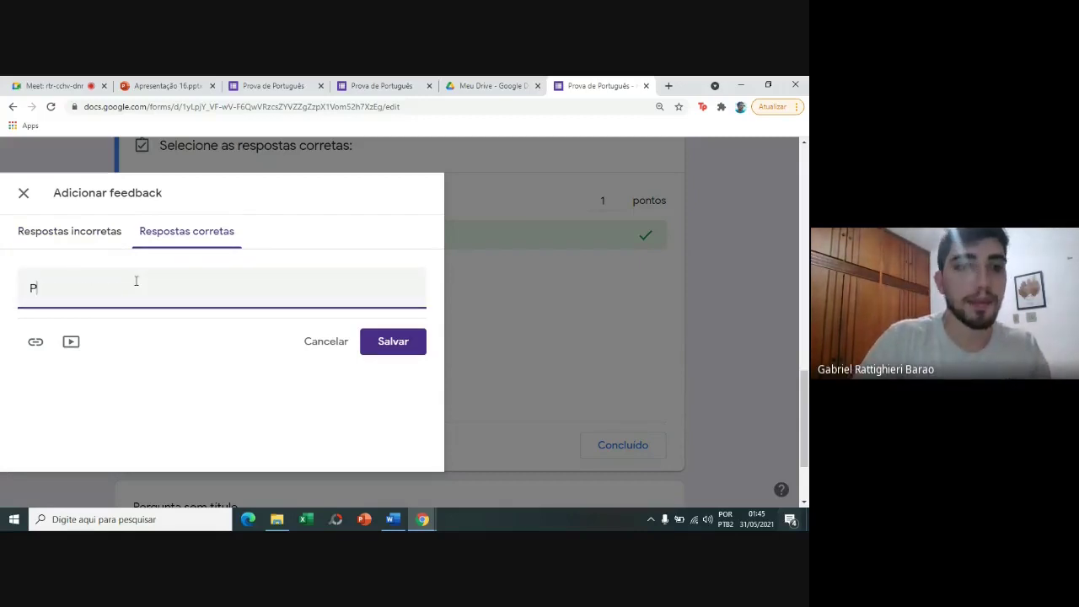
{"action": "type", "text": "éns!!"}
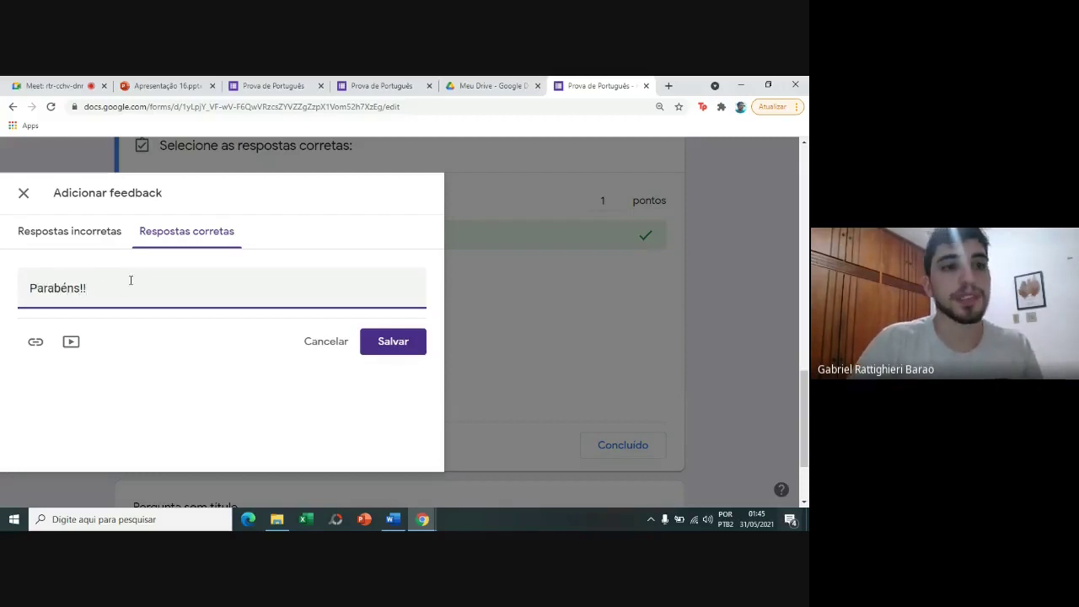
Enter 'A primeira letra do alfabeto é a A' as incorrect-answer feedback and save.
{"action": "left_click", "coordinate": [99, 241]}
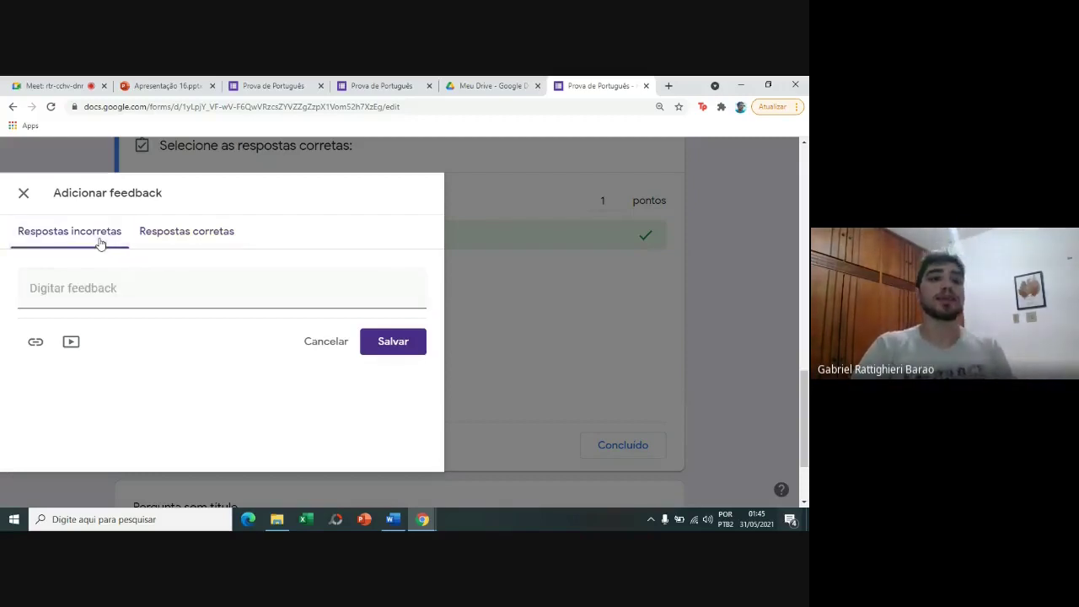
{"action": "left_click", "coordinate": [110, 292]}
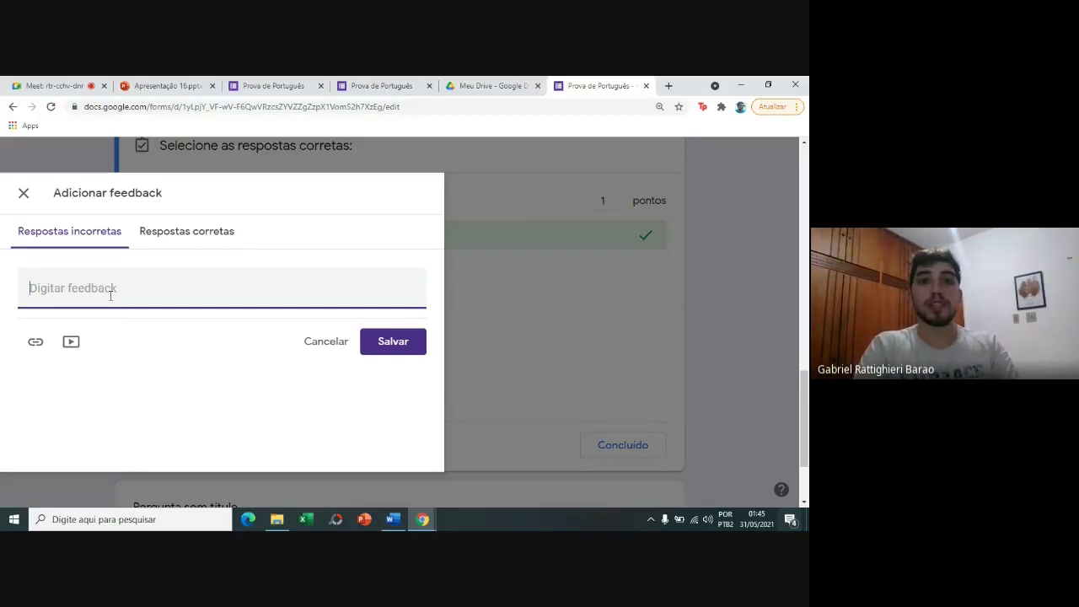
{"action": "type", "text": "A resposta"}
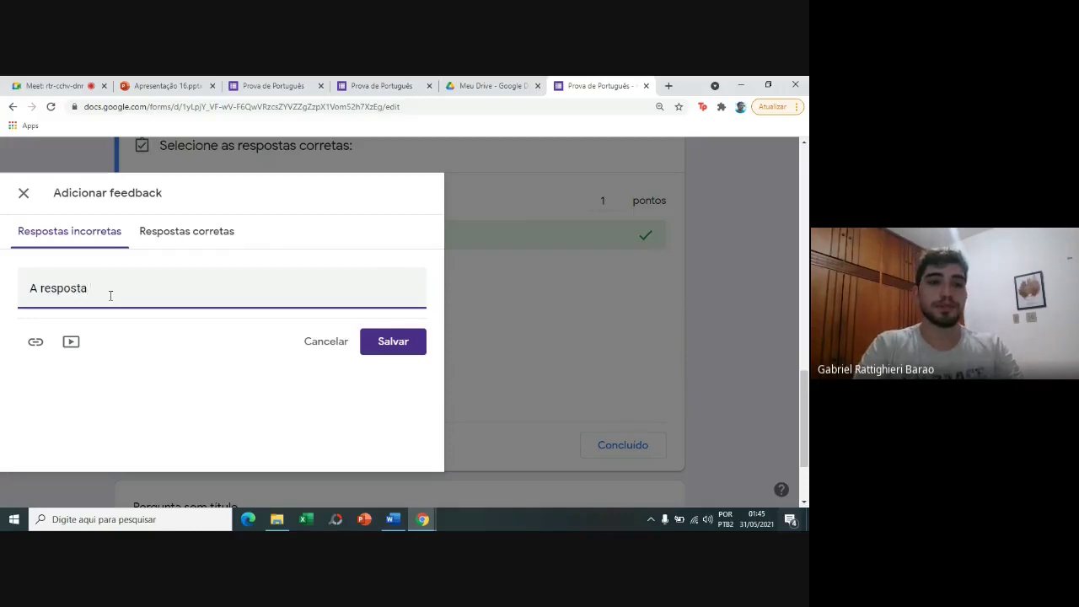
{"action": "key", "text": "BackSpace"}
{"action": "key", "text": "BackSpace"}
{"action": "key", "text": "BackSpace"}
{"action": "key", "text": "BackSpace"}
{"action": "key", "text": "BackSpace"}
{"action": "key", "text": "BackSpace"}
{"action": "type", "text": "primeira"}
{"action": "key", "text": "BackSpace"}
{"action": "key", "text": "BackSpace"}
{"action": "key", "text": "BackSpace"}
{"action": "type", "text": "ira letra do alfabeto é a A"}
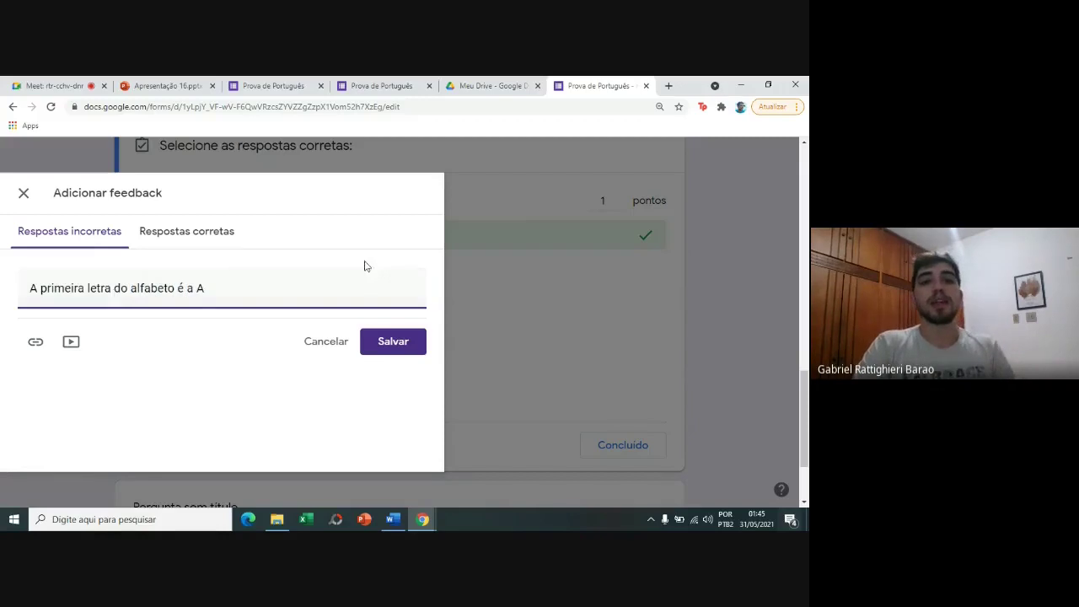
{"action": "left_click", "coordinate": [378, 353]}
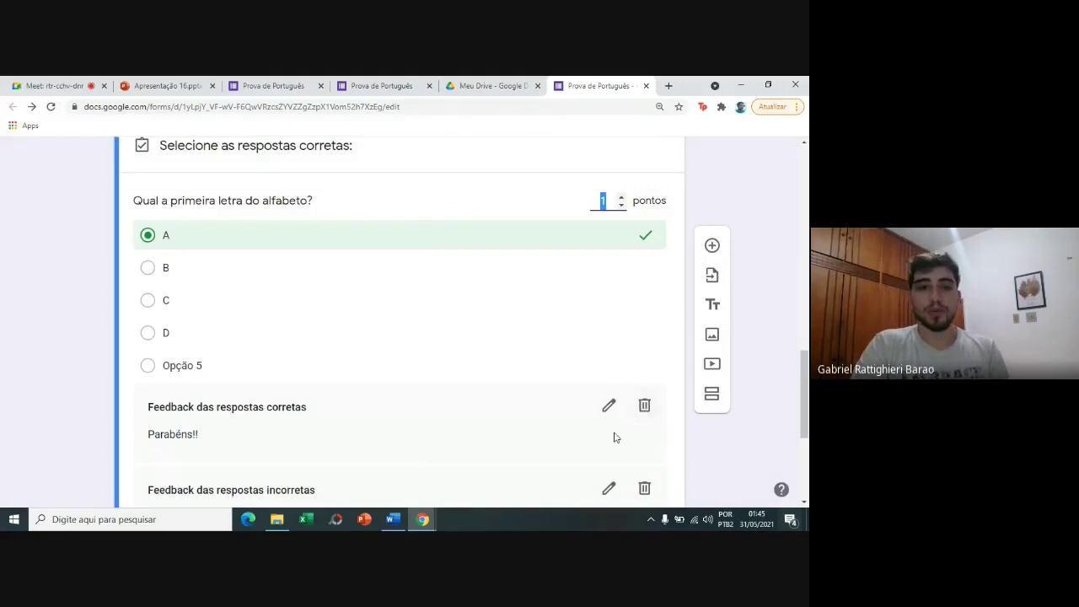
Review the saved feedback and close the alphabet question's answer key.
{"action": "scroll", "coordinate": [808, 362], "scroll_direction": "down", "scroll_amount": 2}
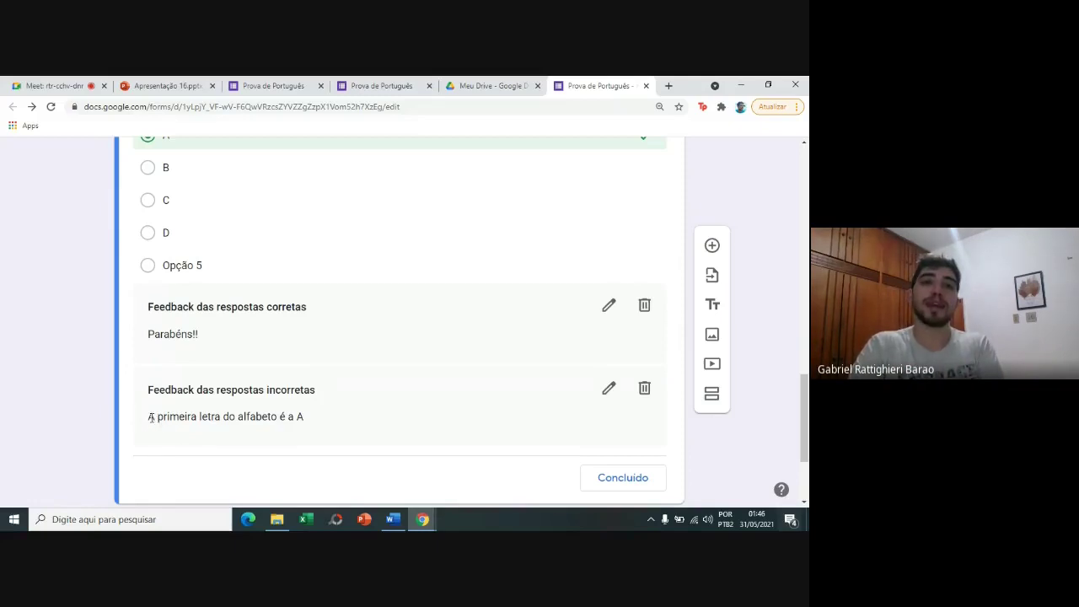
{"action": "triple_click", "coordinate": [335, 408]}
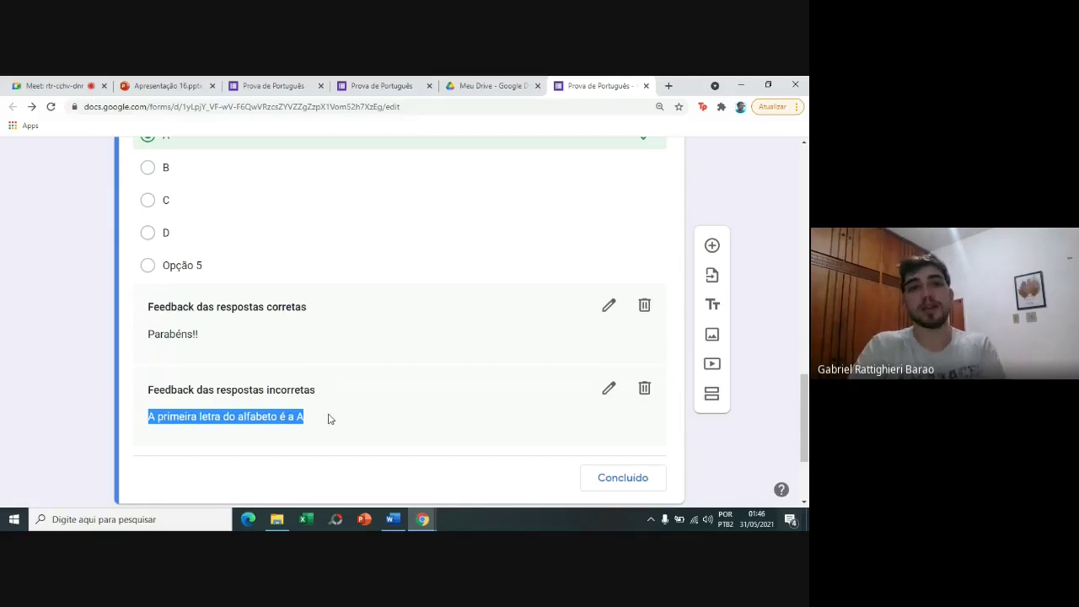
{"action": "left_click", "coordinate": [330, 419]}
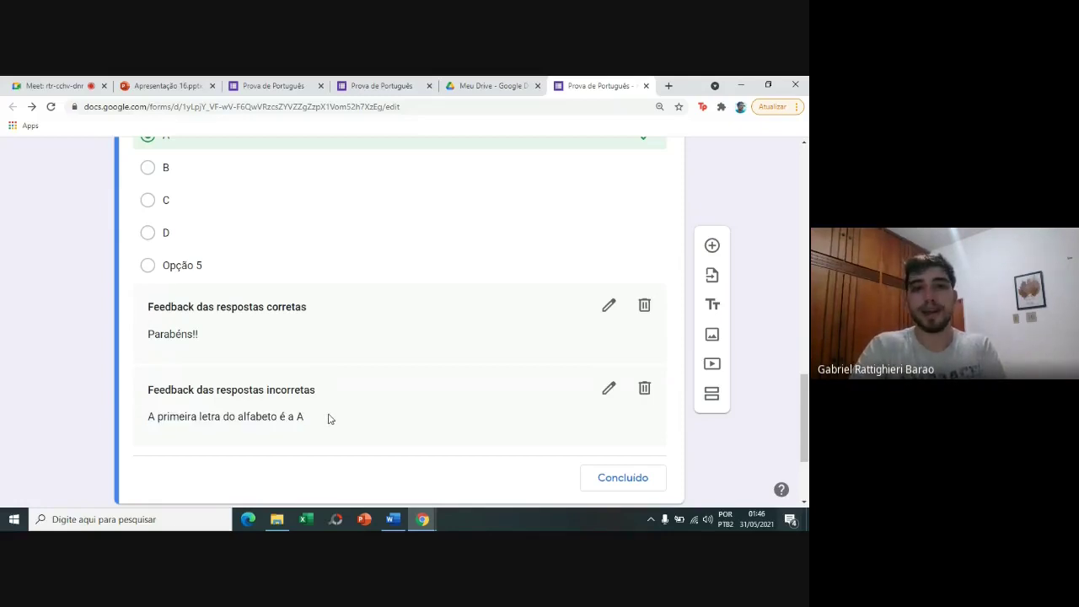
{"action": "left_click", "coordinate": [641, 475]}
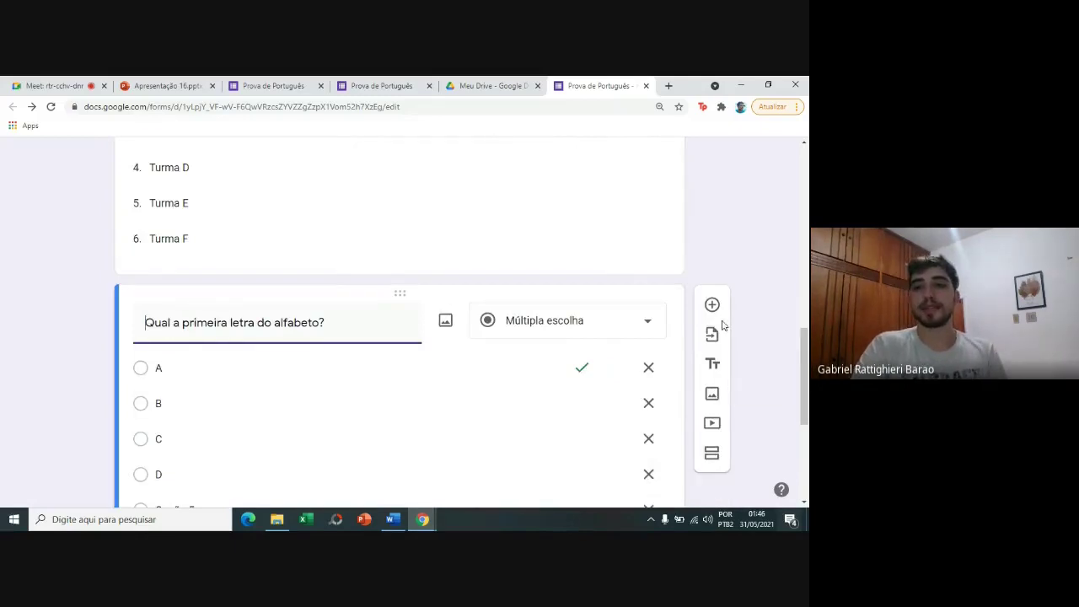
Copy the question title 'Quais as consoantes?' from the live form.
{"action": "left_click", "coordinate": [714, 310]}
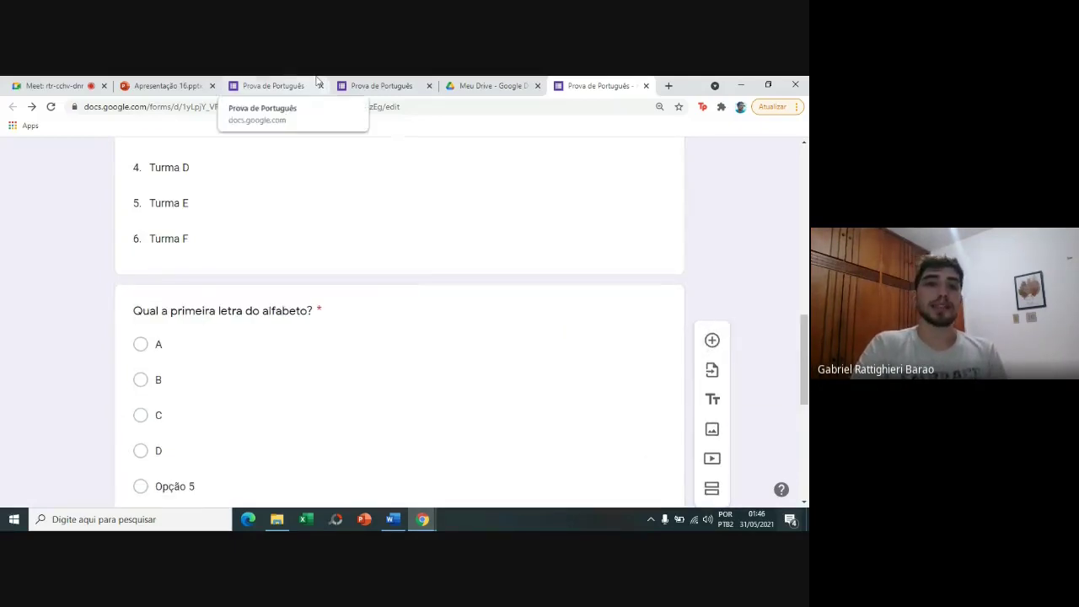
{"action": "left_click", "coordinate": [316, 80]}
{"action": "left_click", "coordinate": [125, 258]}
{"action": "scroll", "coordinate": [126, 261], "scroll_direction": "down", "scroll_amount": 1}
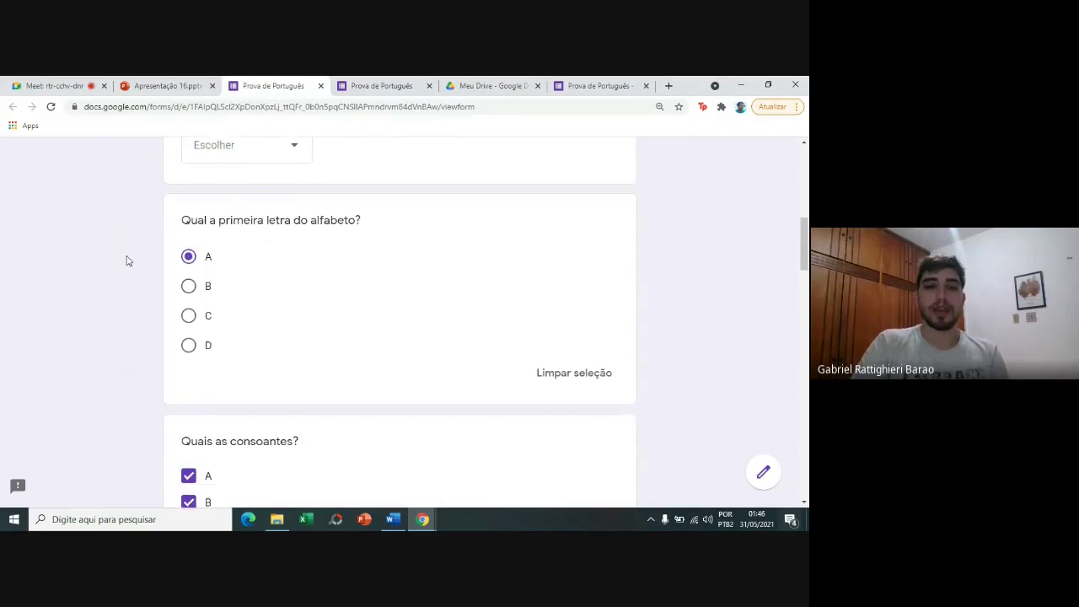
{"action": "scroll", "coordinate": [135, 265], "scroll_direction": "down", "scroll_amount": 2}
{"action": "left_click_drag", "start_coordinate": [179, 277], "coordinate": [307, 286]}
{"action": "key", "text": "ctrl+c"}
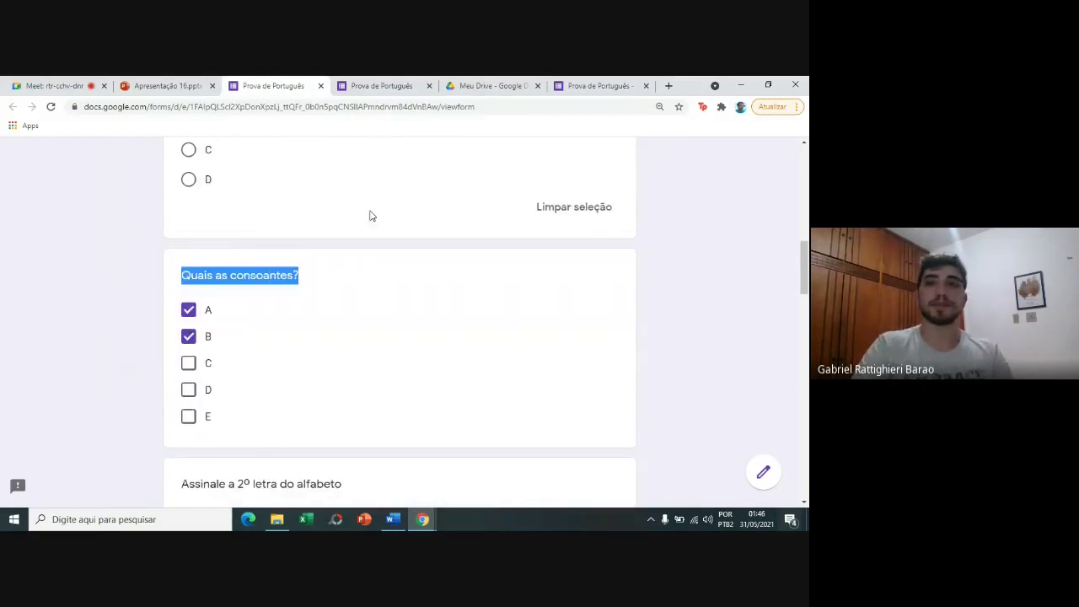
Add a new question below the alphabet question titled 'Quais as consoantes?'.
{"action": "left_click", "coordinate": [595, 85]}
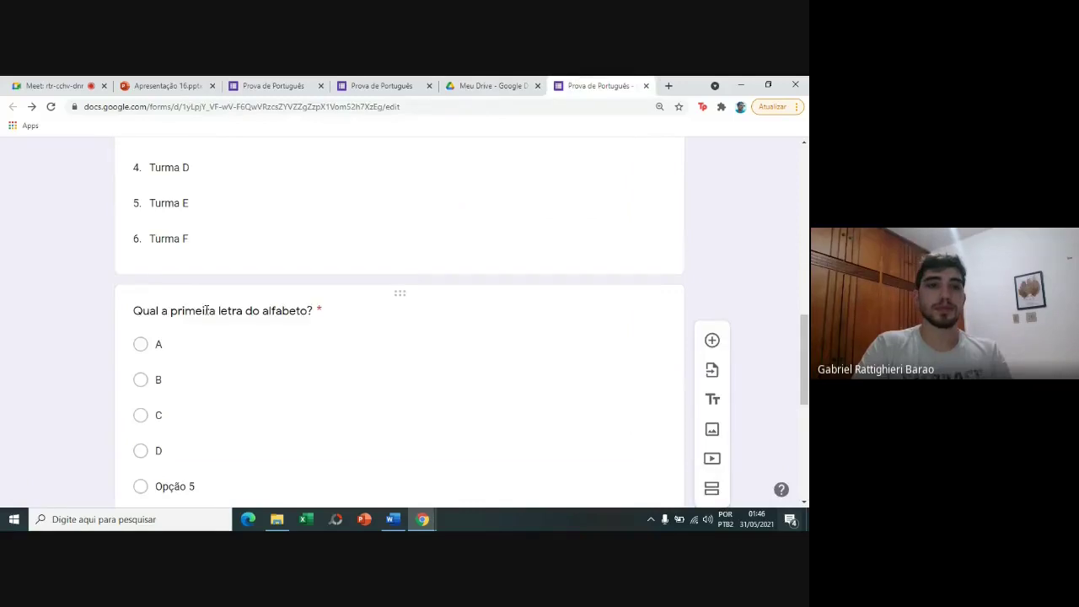
{"action": "left_click", "coordinate": [712, 340]}
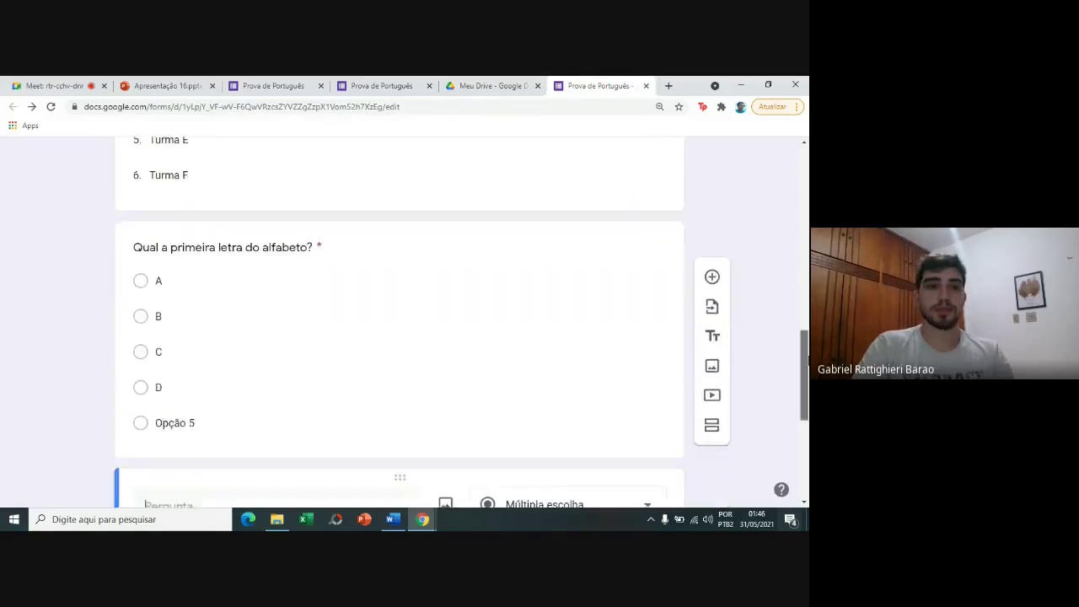
{"action": "key", "text": "ctrl+v"}
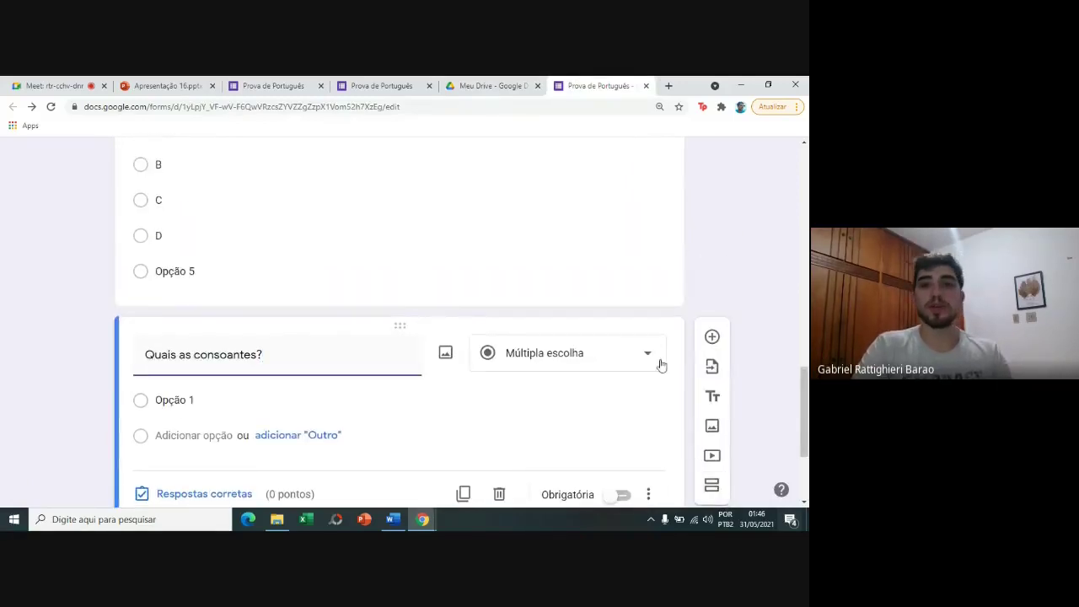
{"action": "scroll", "coordinate": [805, 409], "scroll_direction": "down", "scroll_amount": 2}
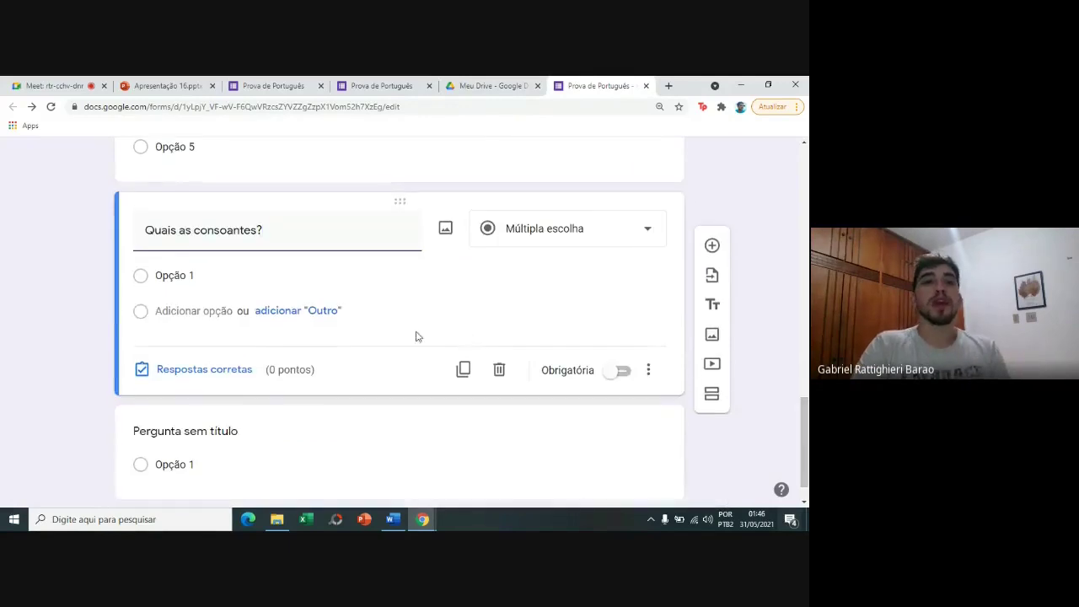
{"action": "left_click", "coordinate": [313, 269]}
Fill the consonants question's answer options with A, B, C, D and E.
{"action": "type", "text": "A"}
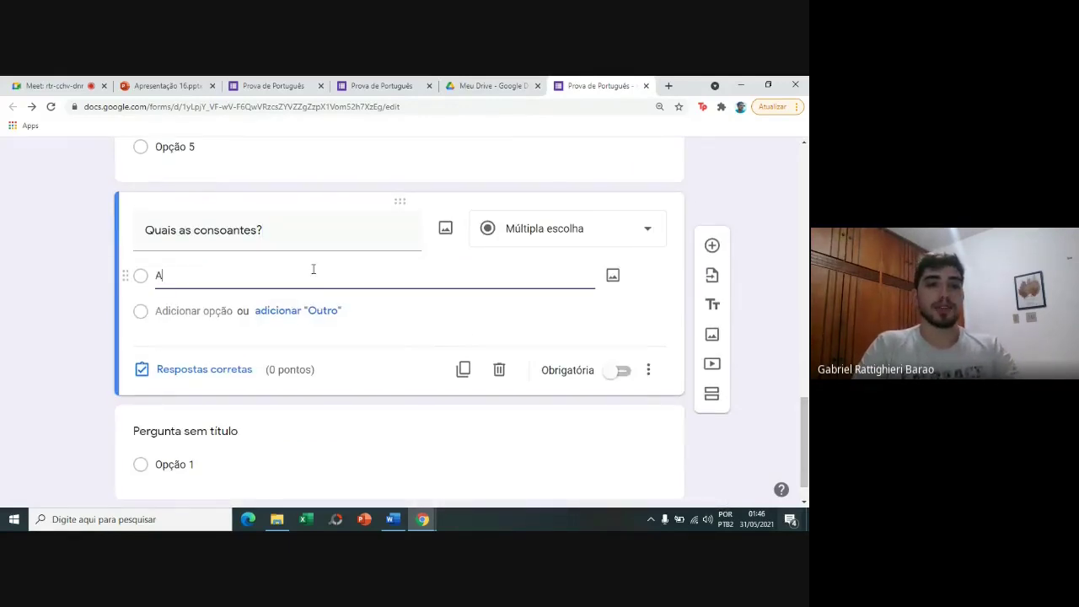
{"action": "key", "text": "Return"}
{"action": "key", "text": "Return"}
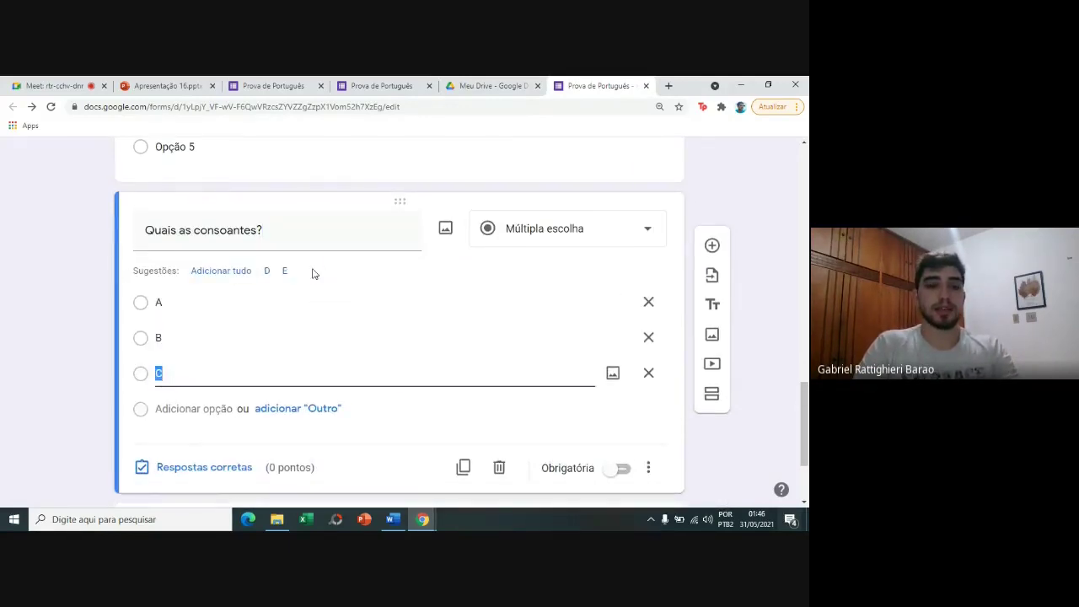
{"action": "key", "text": "Return"}
{"action": "key", "text": "Return"}
{"action": "left_click", "coordinate": [94, 245]}
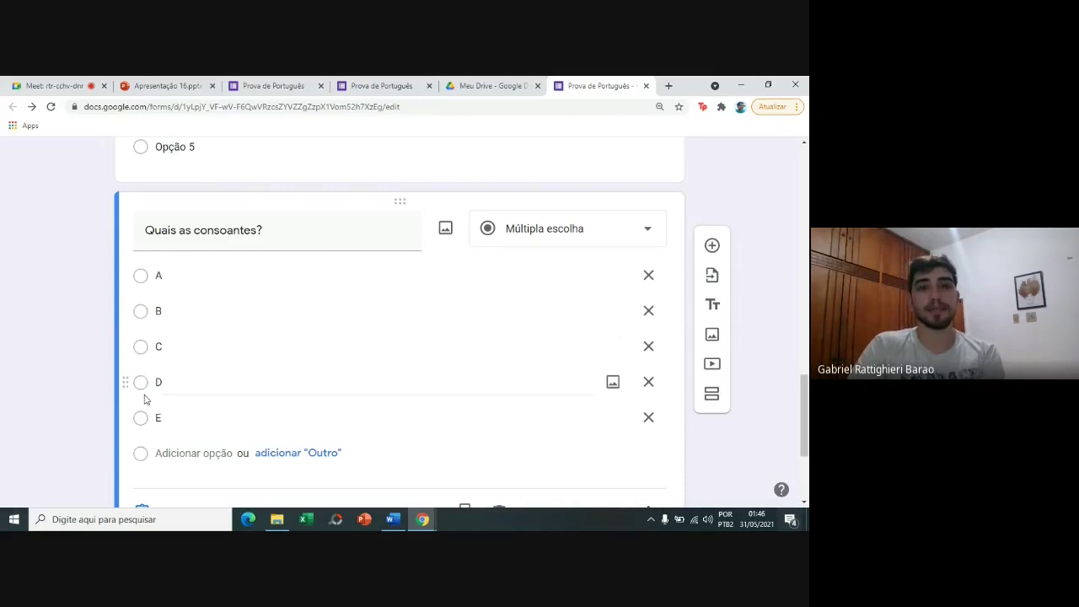
{"action": "left_click", "coordinate": [569, 242]}
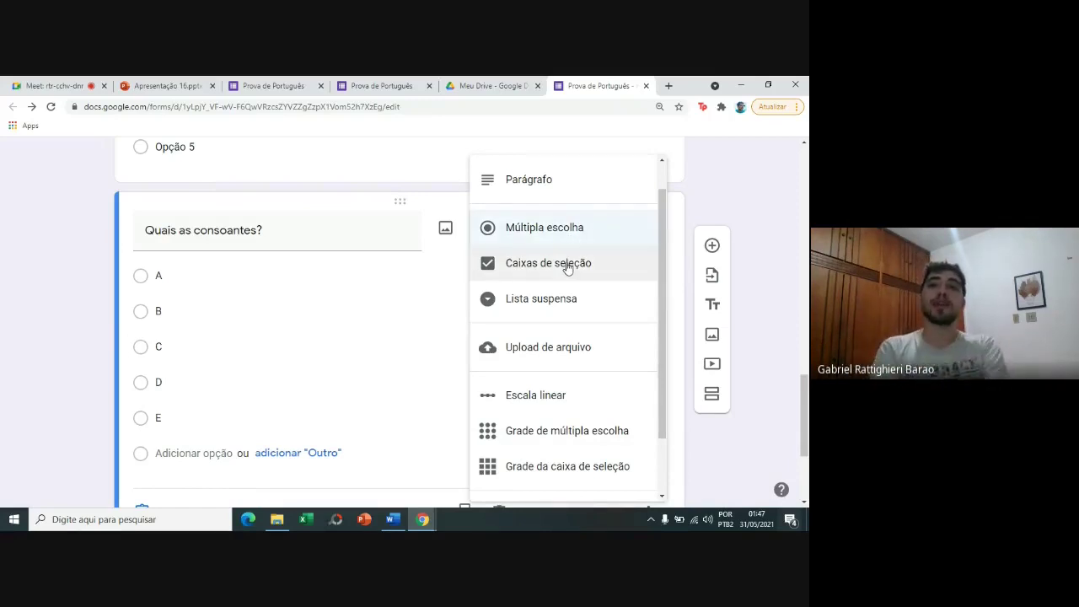
Make the consonants question a required Caixas de seleção (checkbox) question.
{"action": "left_click", "coordinate": [568, 266]}
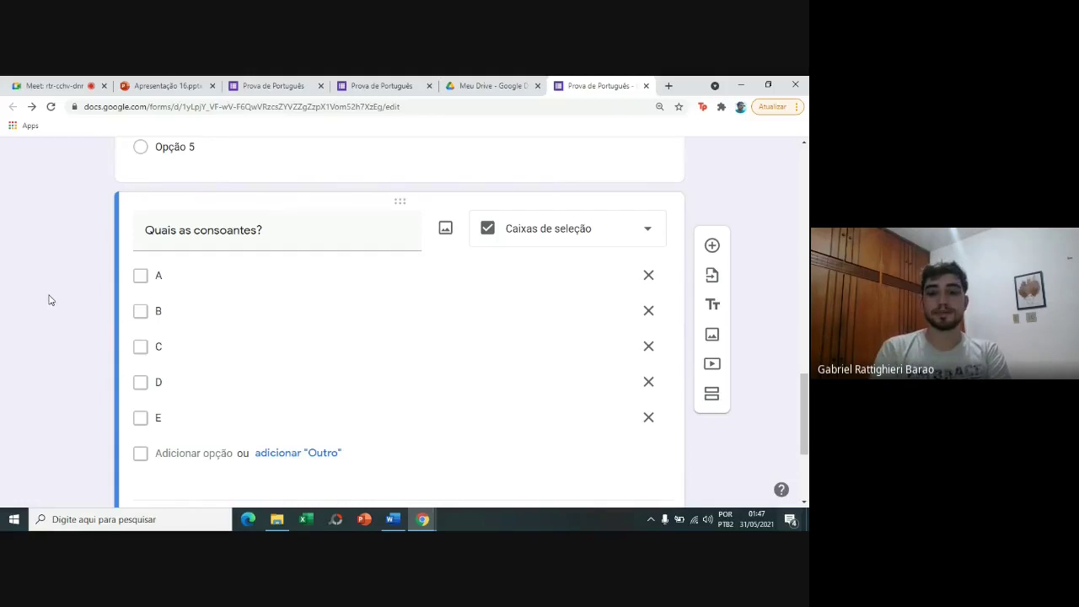
{"action": "scroll", "coordinate": [49, 300], "scroll_direction": "down", "scroll_amount": 1}
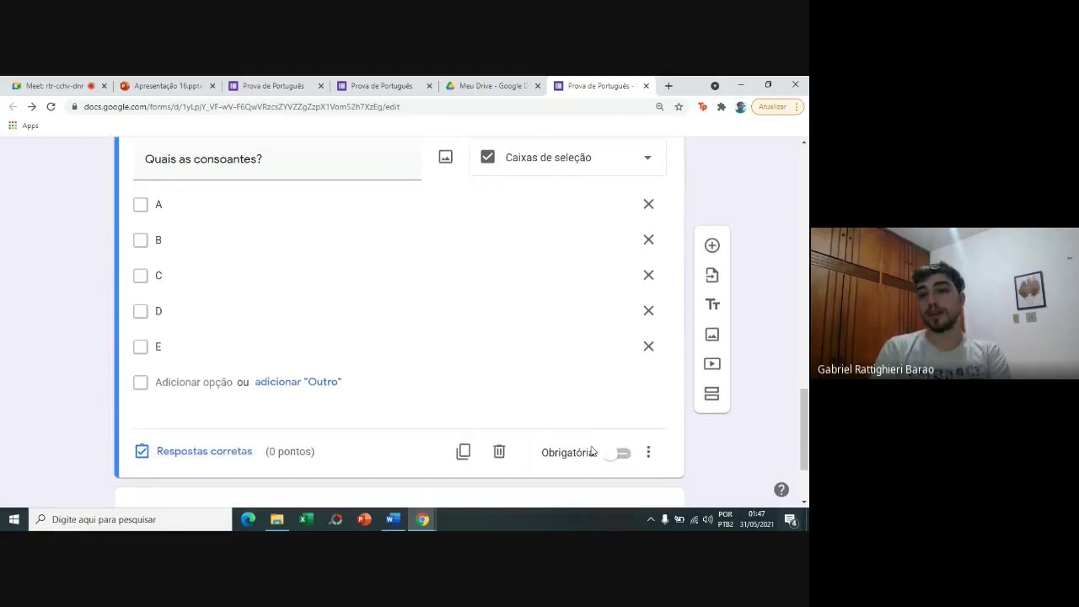
{"action": "left_click", "coordinate": [620, 461]}
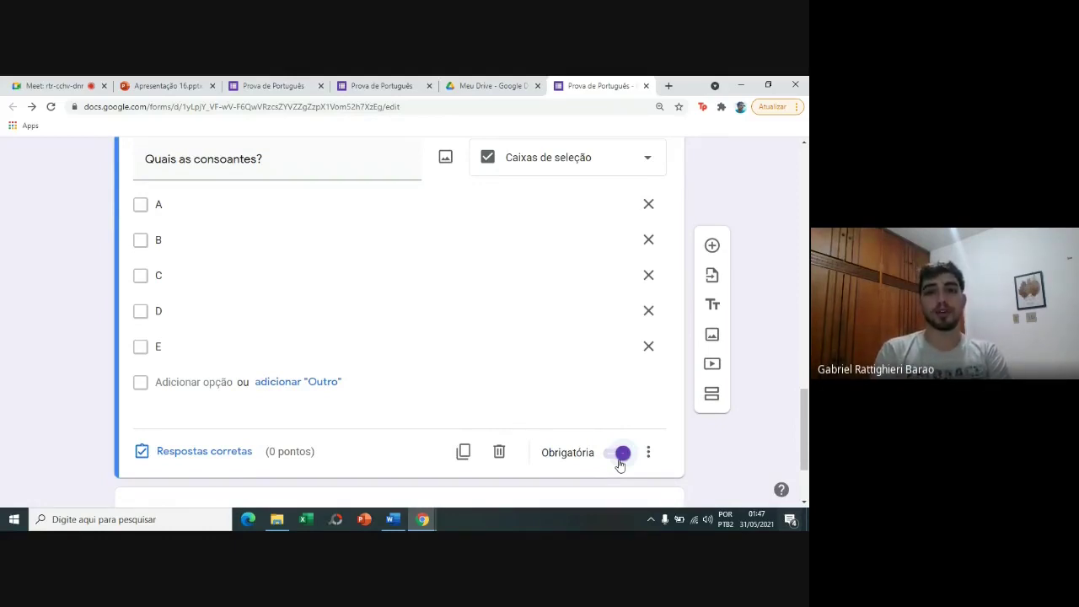
In the answer key, give the consonants question 1 point with B, C and D correct.
{"action": "left_click", "coordinate": [237, 453]}
{"action": "left_click", "coordinate": [590, 212]}
{"action": "type", "text": "1"}
{"action": "left_click", "coordinate": [614, 226]}
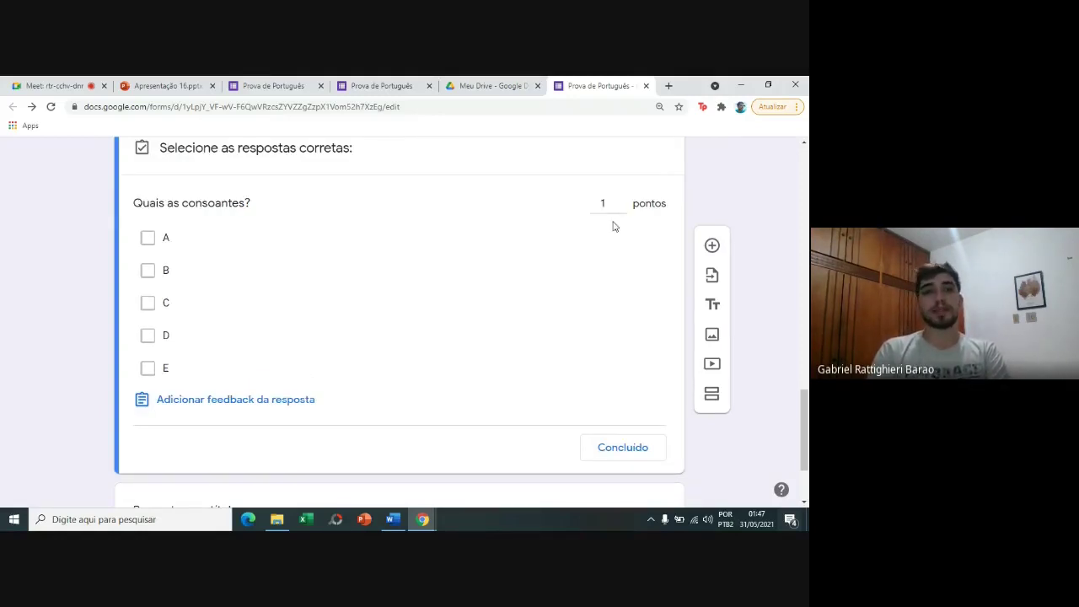
{"action": "left_click", "coordinate": [156, 281]}
{"action": "left_click", "coordinate": [155, 311]}
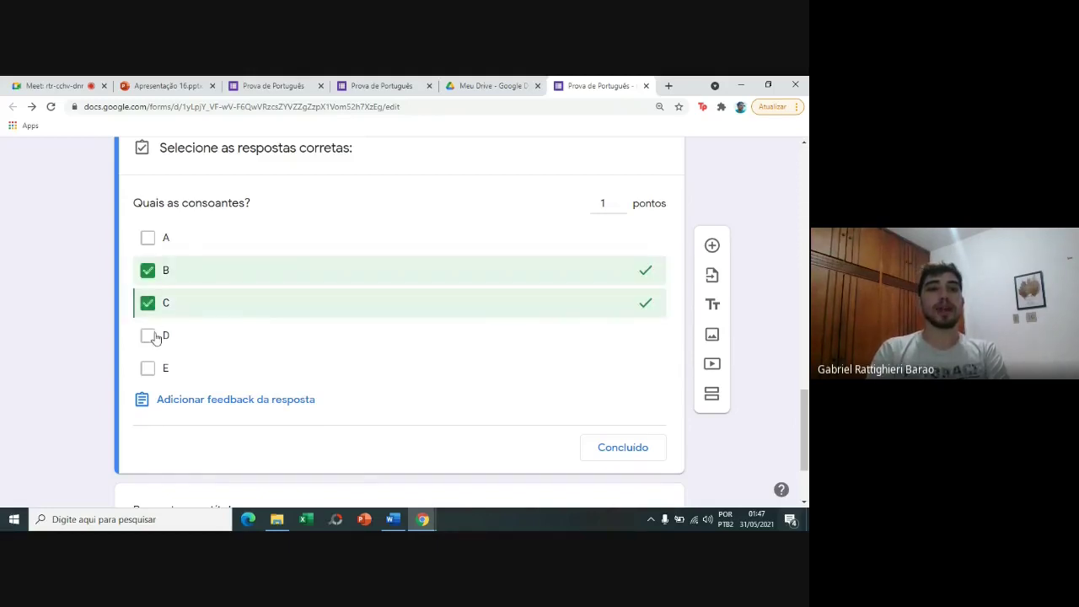
{"action": "left_click", "coordinate": [153, 337]}
Add feedback 'O A e o E são vogais, o restante é consoante.' for wrong answers and 'Parabéns!' for correct ones.
{"action": "left_click", "coordinate": [192, 400]}
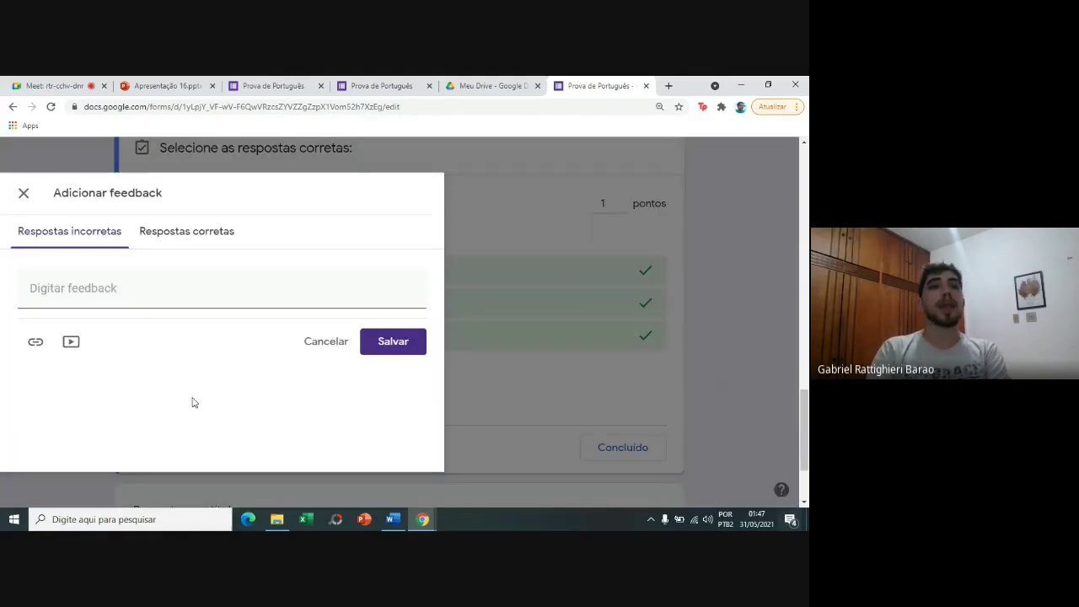
{"action": "left_click", "coordinate": [144, 285]}
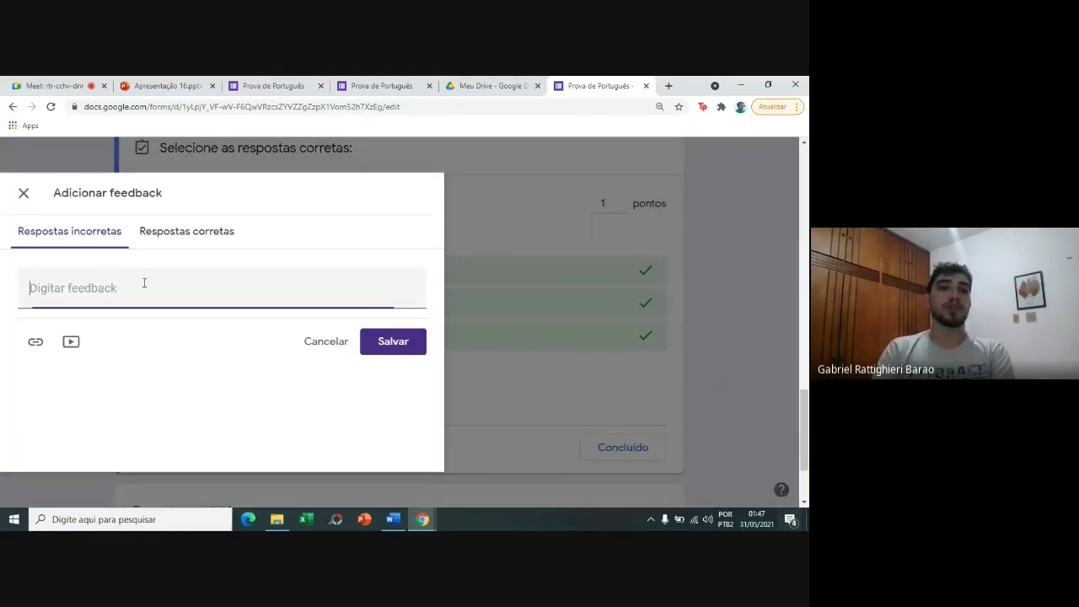
{"action": "type", "text": "a"}
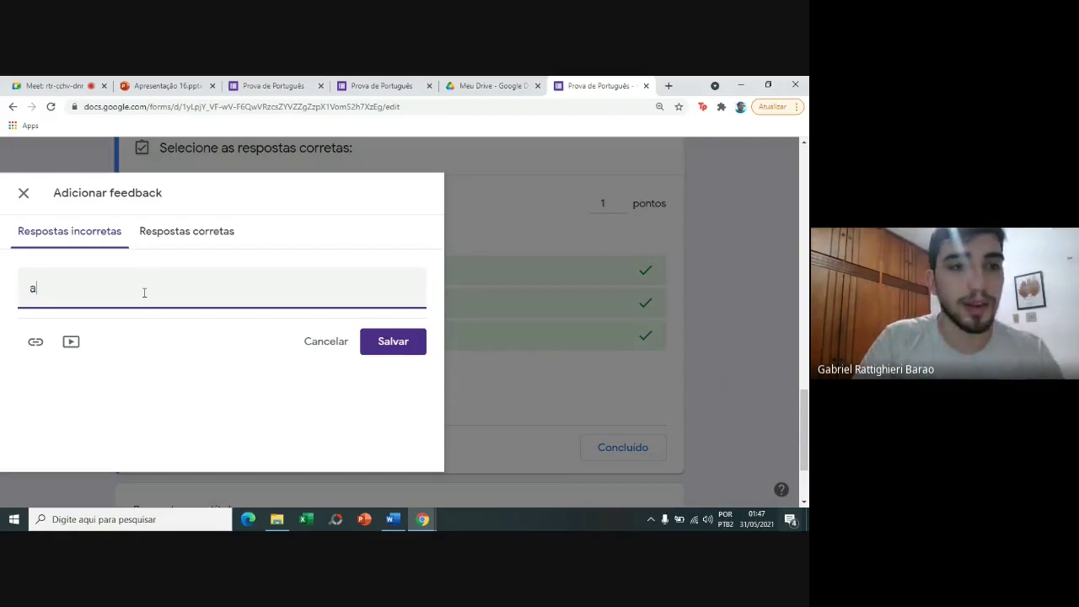
{"action": "key", "text": "BackSpace"}
{"action": "type", "text": "O"}
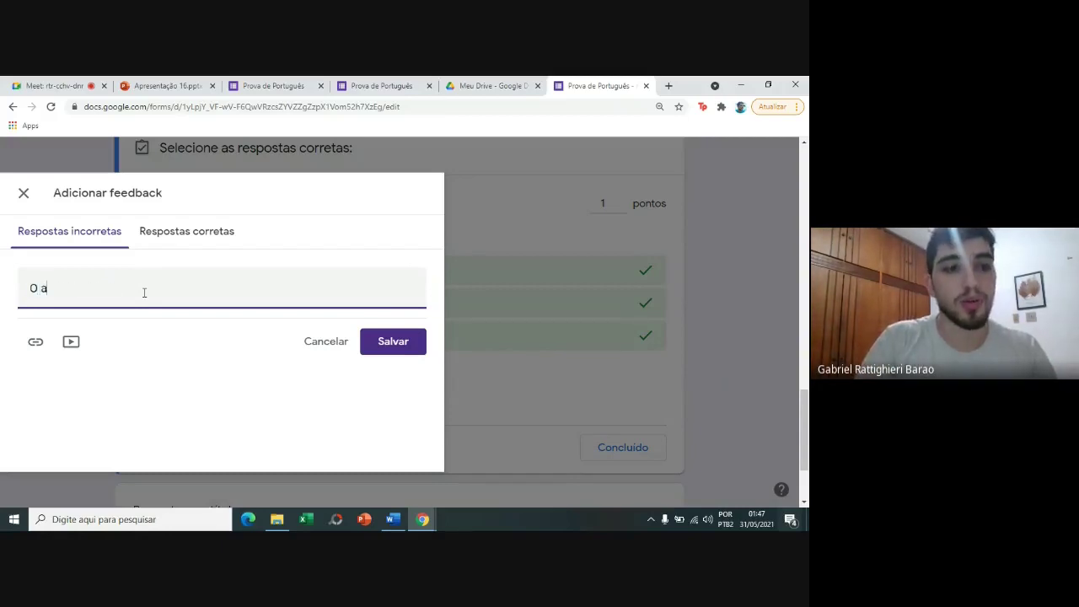
{"action": "type", "text": " A e"}
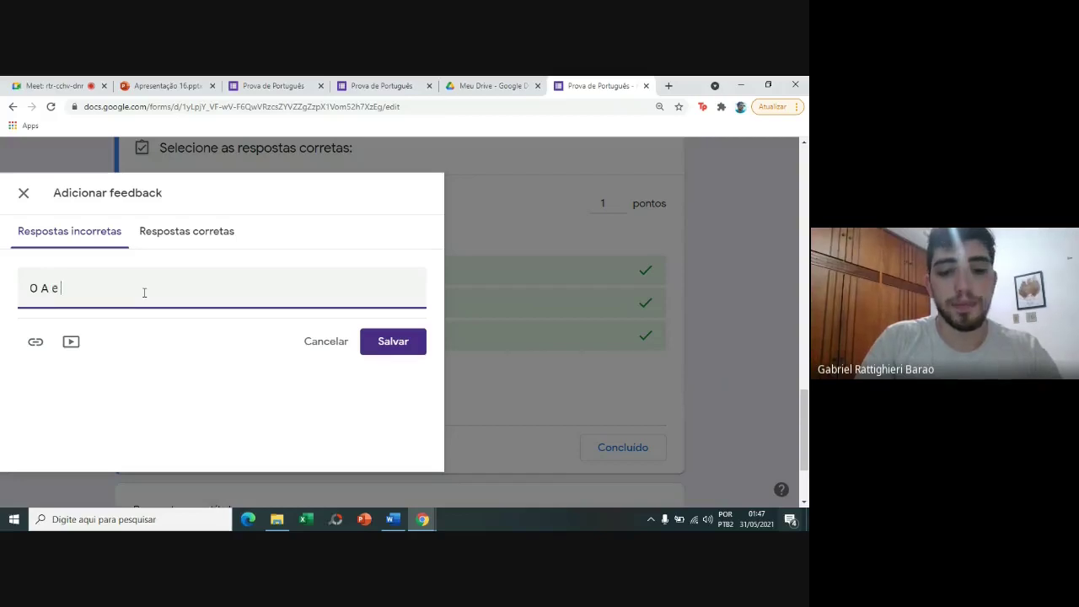
{"action": "type", "text": " o E são vogais, os "}
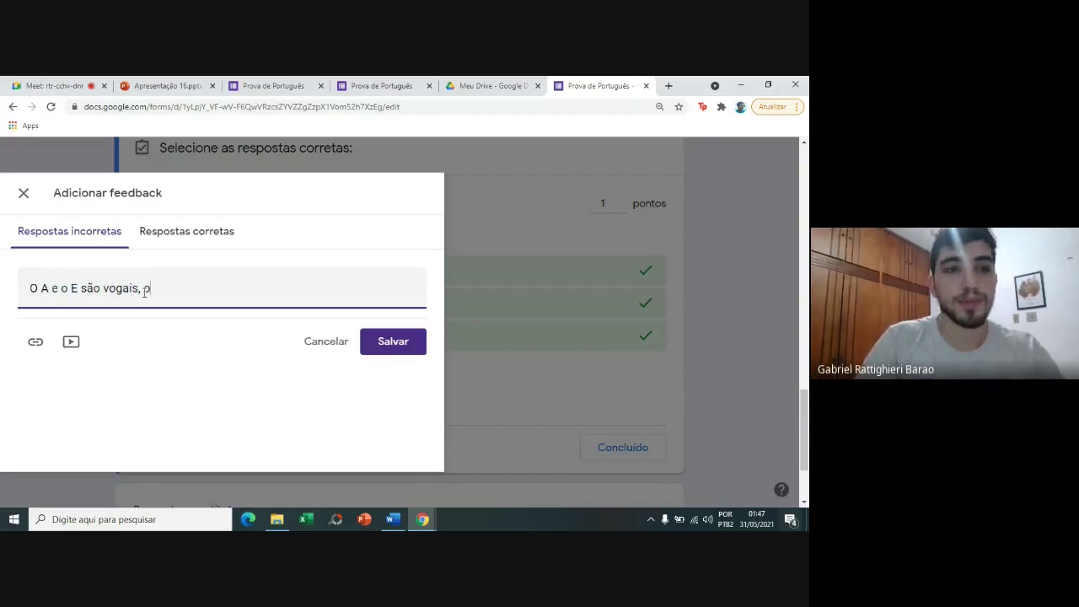
{"action": "type", "text": "restante é c"}
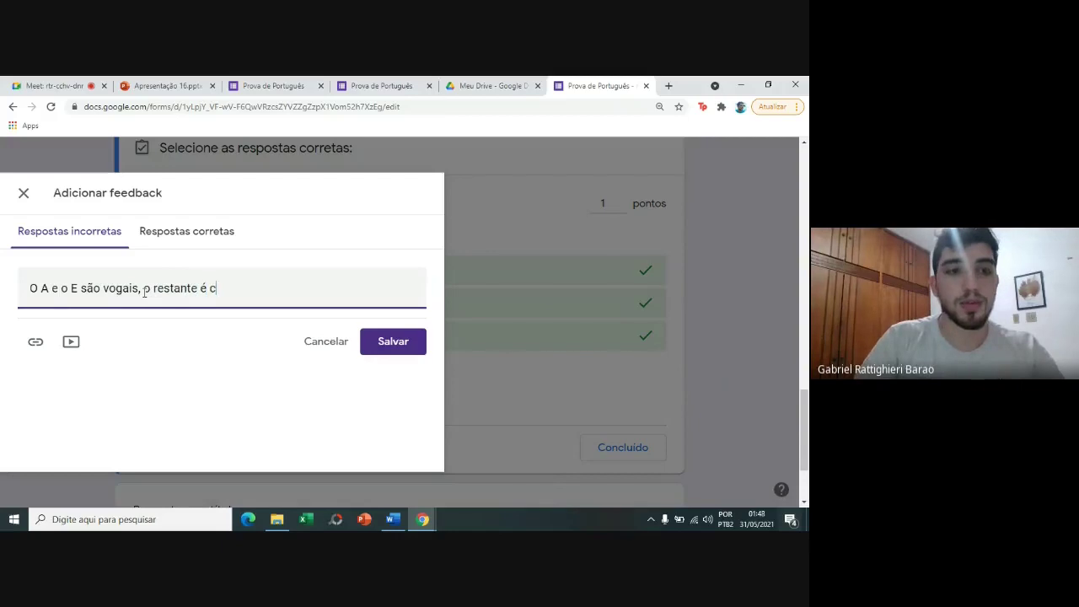
{"action": "type", "text": "onsoante."}
{"action": "left_click", "coordinate": [178, 246]}
{"action": "left_click", "coordinate": [166, 286]}
{"action": "type", "text": "Par"}
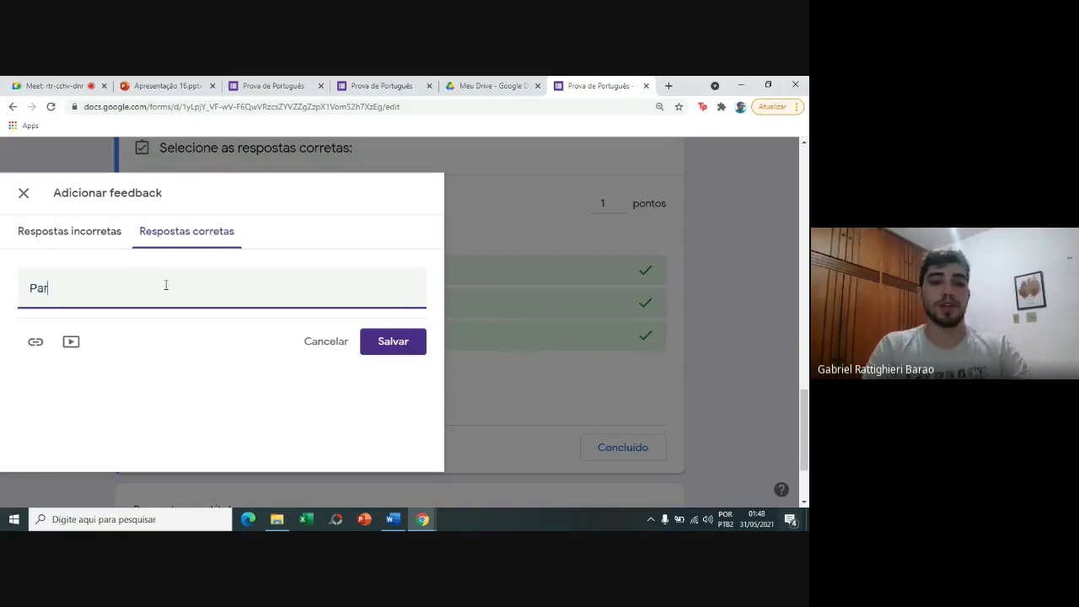
{"action": "type", "text": "abé"}
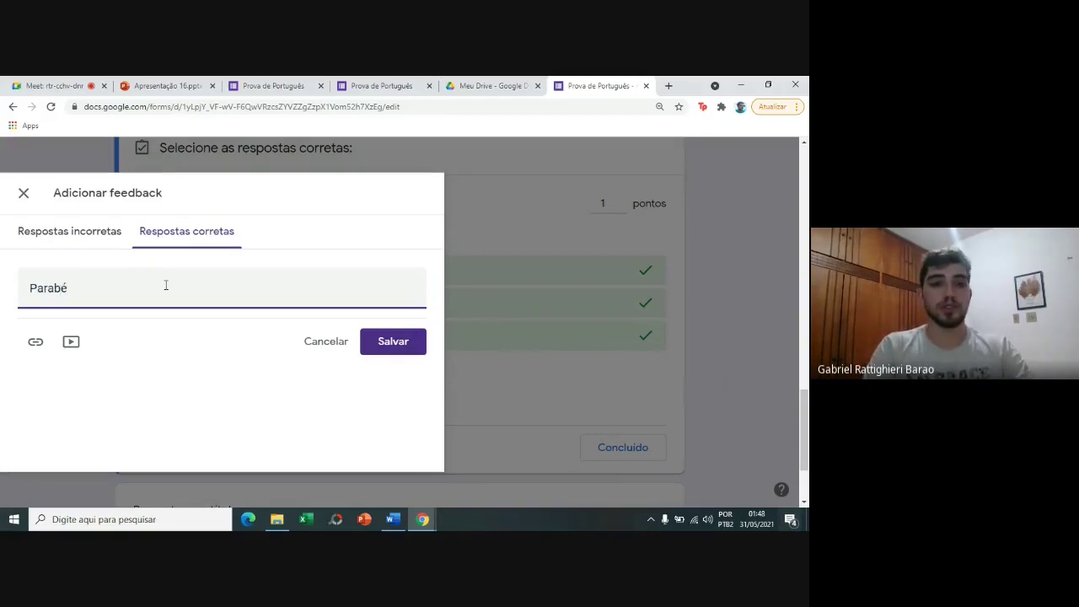
{"action": "type", "text": "ms!"}
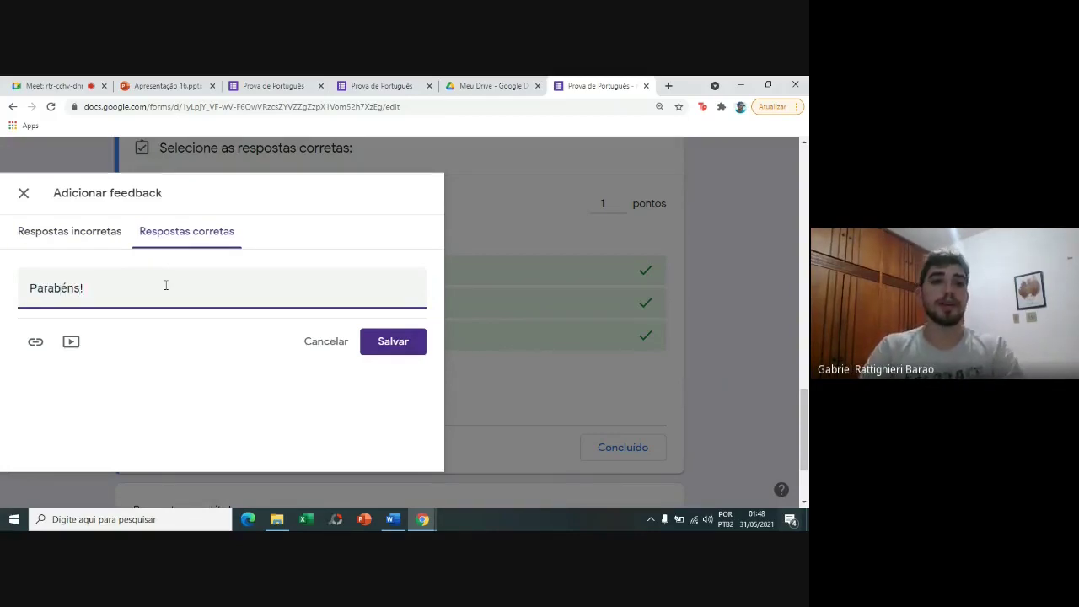
{"action": "left_click", "coordinate": [377, 342]}
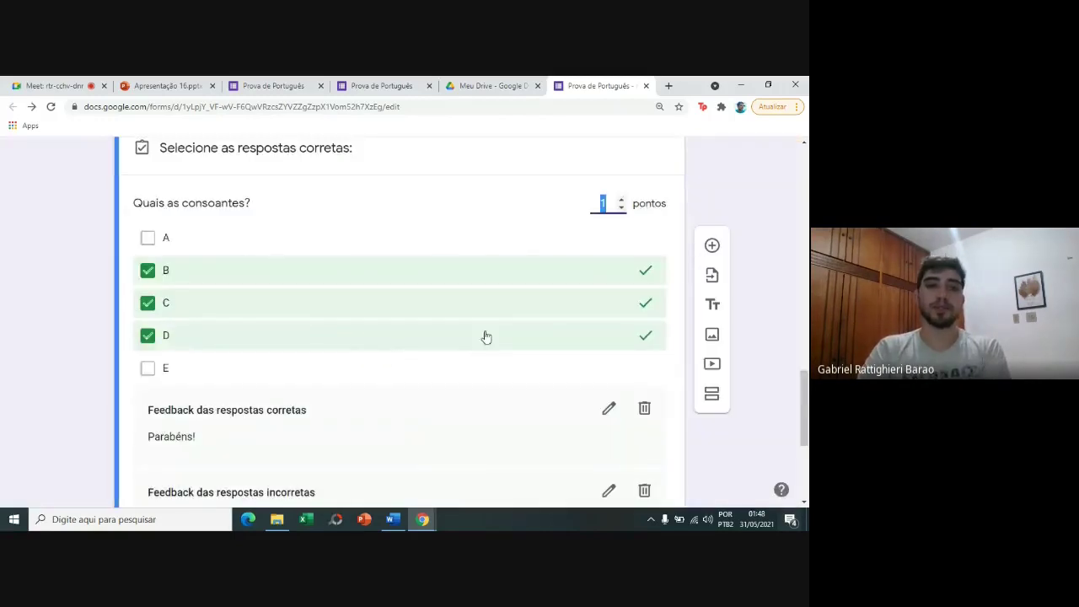
Finish the consonants answer key and add a new blank question below it.
{"action": "scroll", "coordinate": [770, 357], "scroll_direction": "down", "scroll_amount": 1}
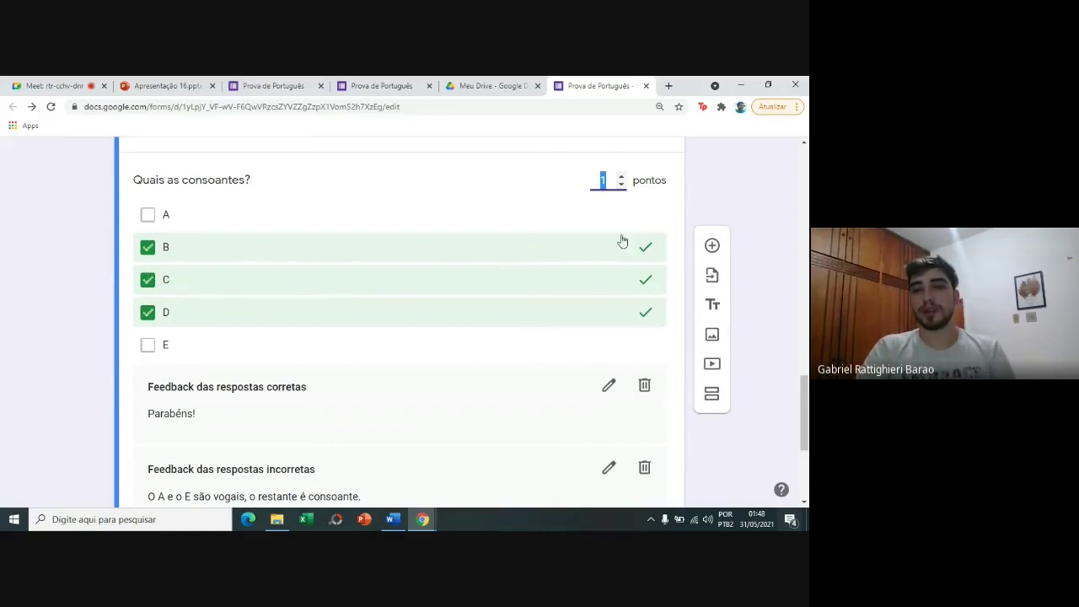
{"action": "scroll", "coordinate": [791, 449], "scroll_direction": "down", "scroll_amount": 2}
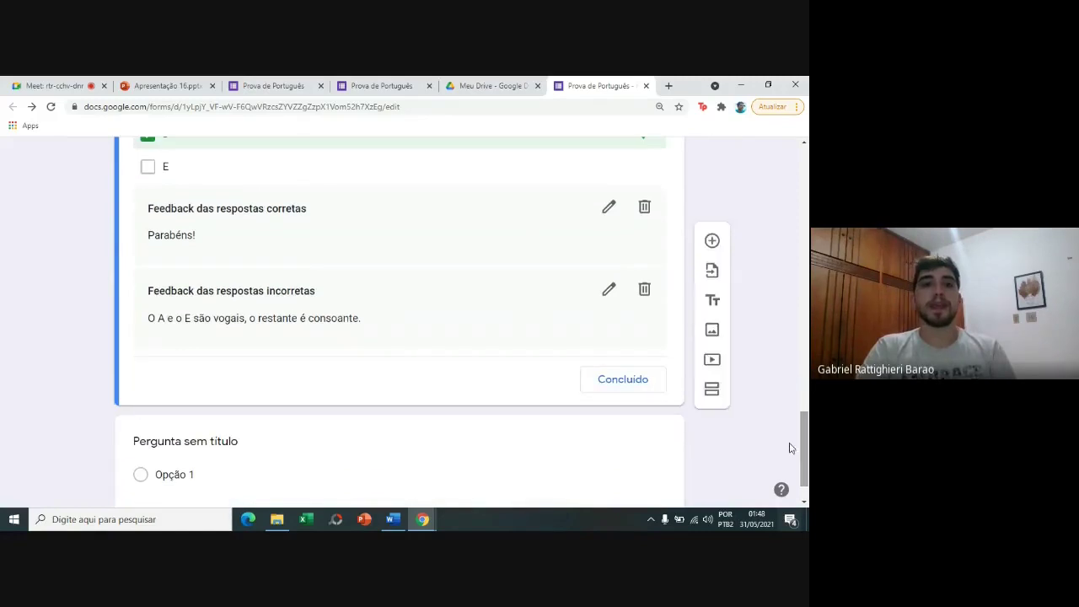
{"action": "left_click", "coordinate": [597, 385]}
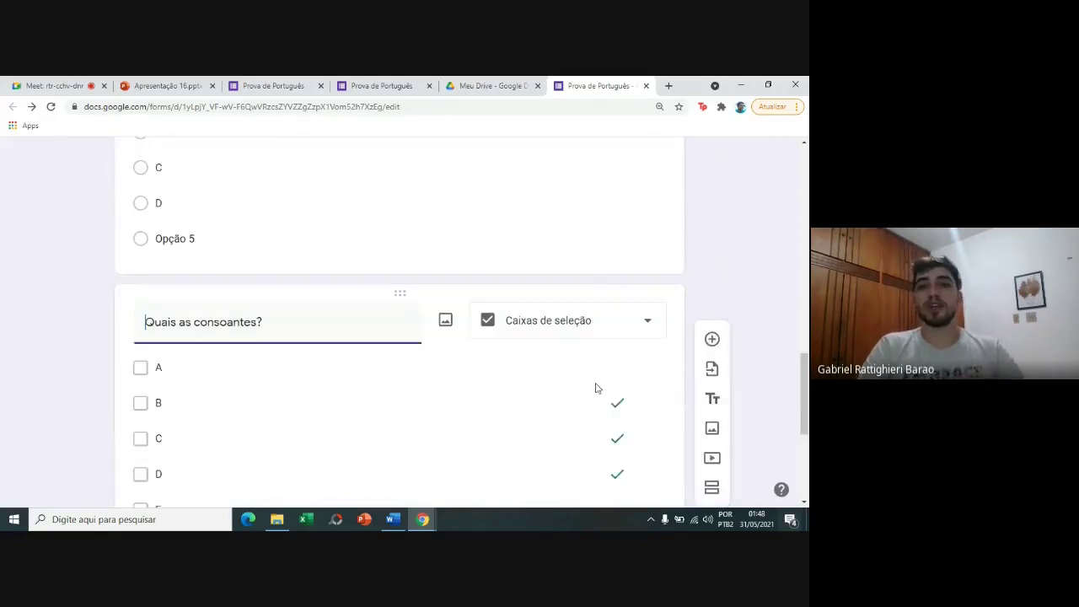
{"action": "scroll", "coordinate": [595, 388], "scroll_direction": "up", "scroll_amount": 4}
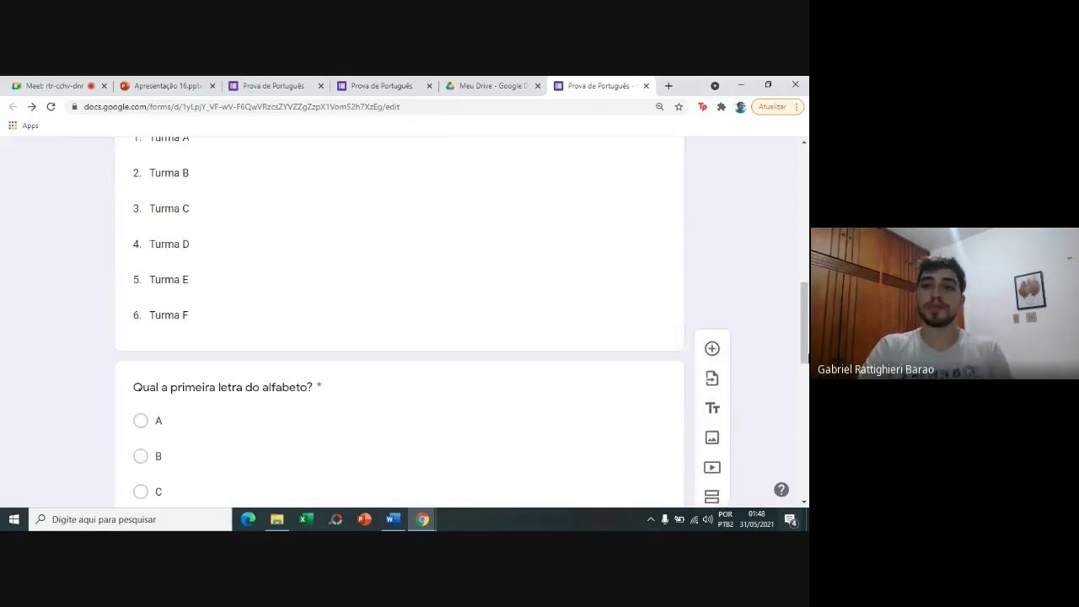
{"action": "right_click", "coordinate": [807, 357]}
{"action": "left_click_drag", "start_coordinate": [807, 358], "coordinate": [808, 475]}
{"action": "right_click", "coordinate": [807, 475]}
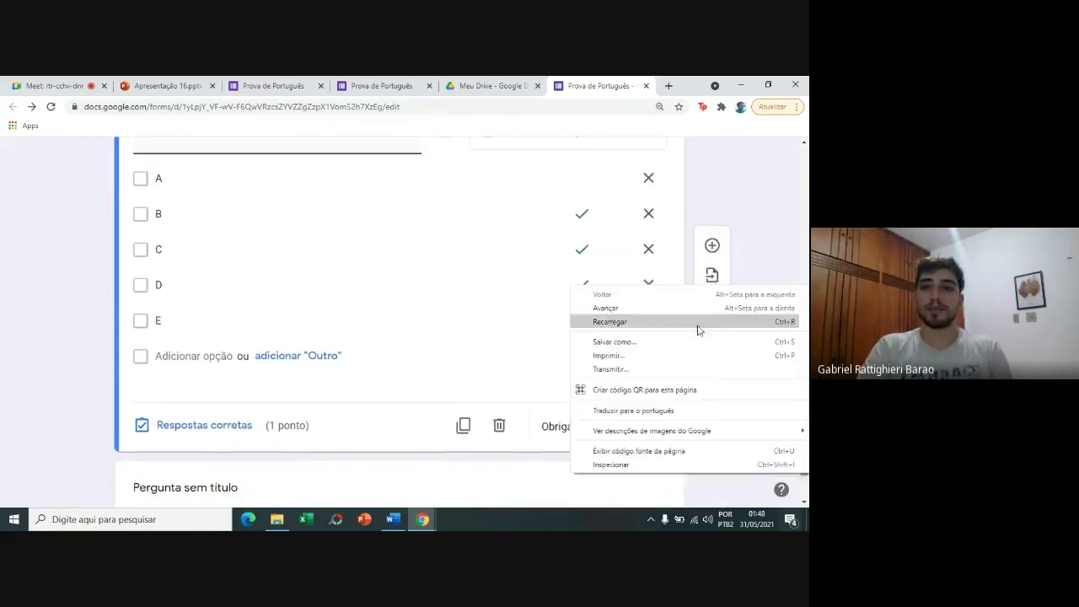
{"action": "left_click", "coordinate": [710, 251]}
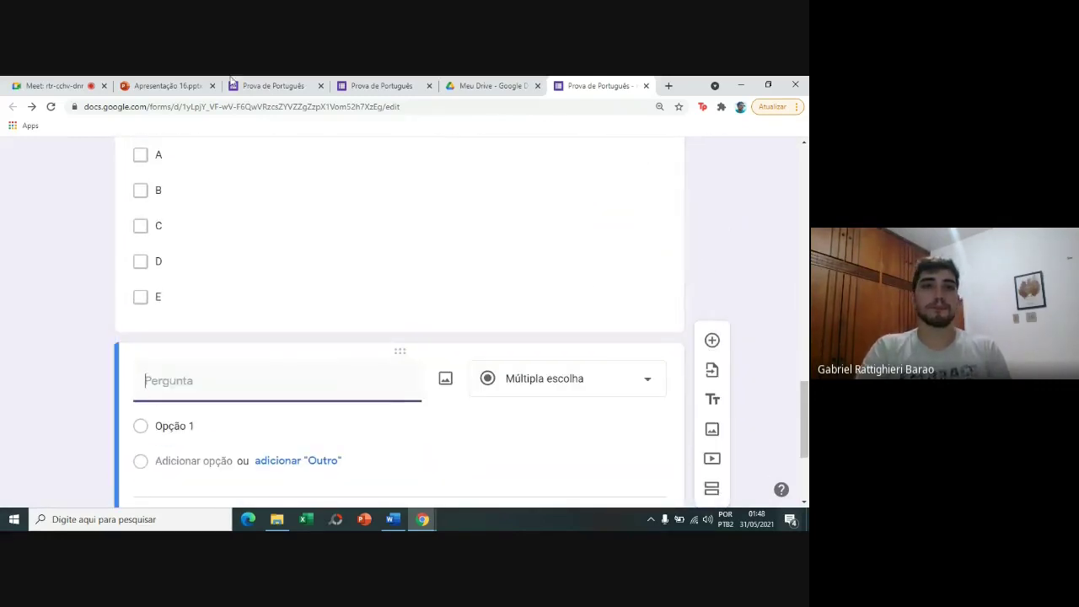
Copy 'Assinale a 2º letra do alfabeto' from the preview and paste it as the new question's title.
{"action": "left_click", "coordinate": [275, 86]}
{"action": "left_click", "coordinate": [80, 247]}
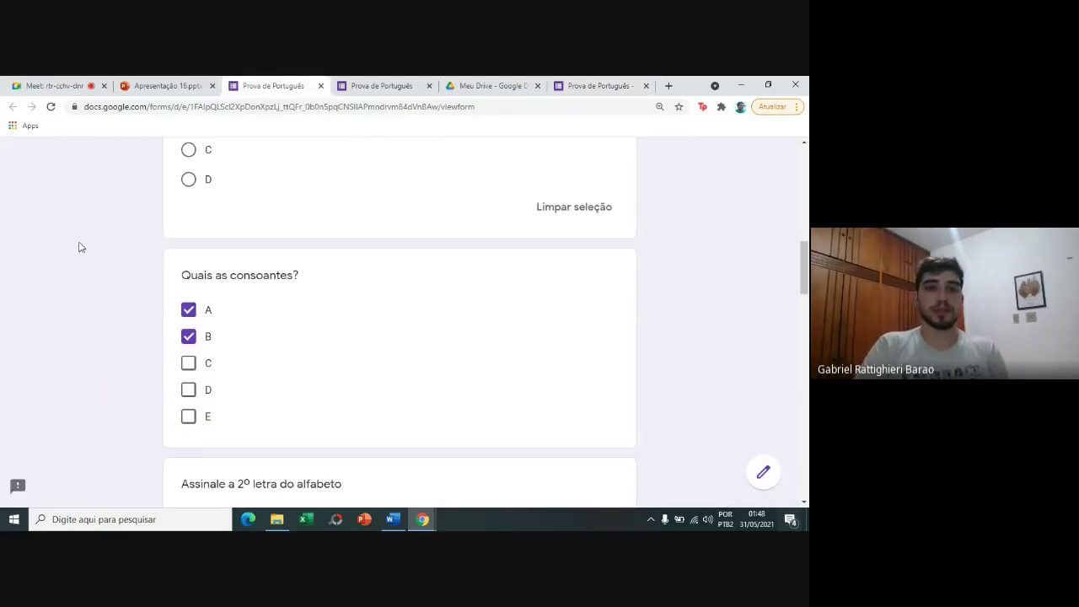
{"action": "scroll", "coordinate": [80, 247], "scroll_direction": "down", "scroll_amount": 1}
{"action": "scroll", "coordinate": [80, 247], "scroll_direction": "down", "scroll_amount": 2}
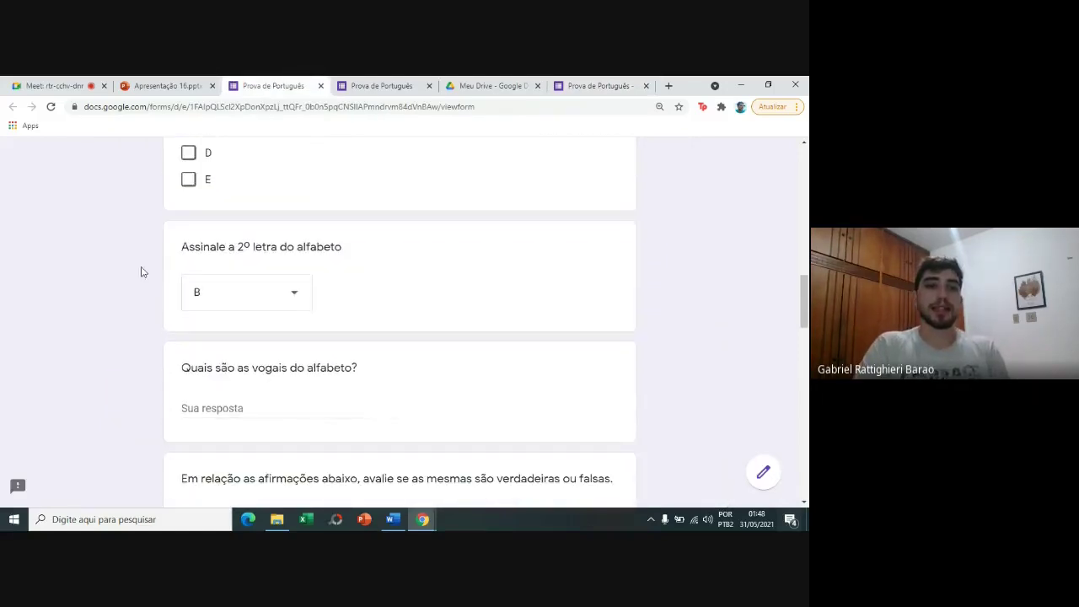
{"action": "left_click_drag", "start_coordinate": [183, 247], "coordinate": [264, 266]}
{"action": "key", "text": "ctrl+c"}
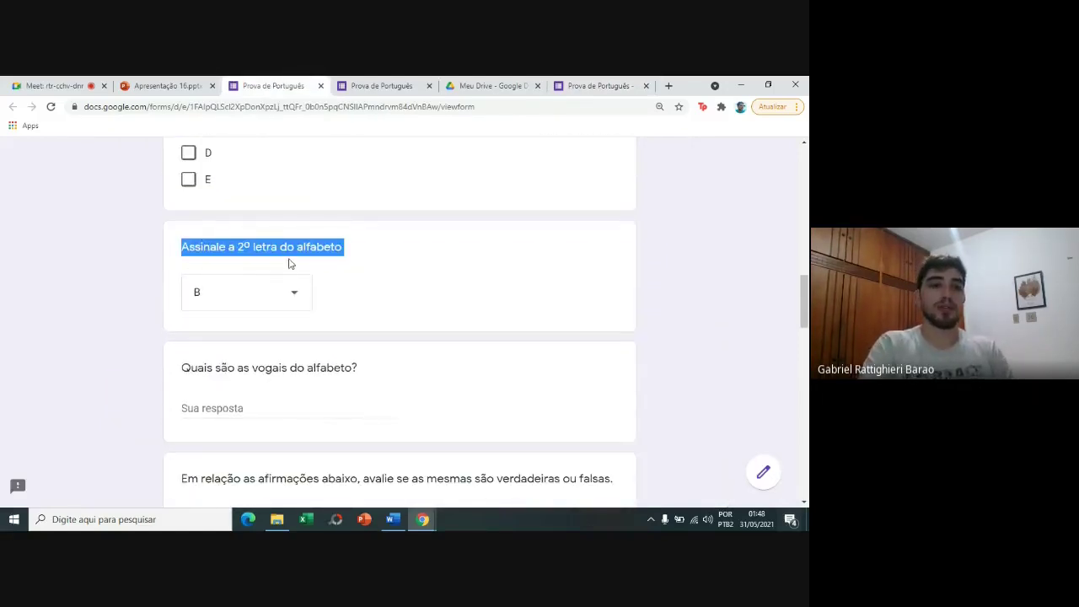
{"action": "left_click", "coordinate": [384, 86]}
{"action": "left_click", "coordinate": [566, 84]}
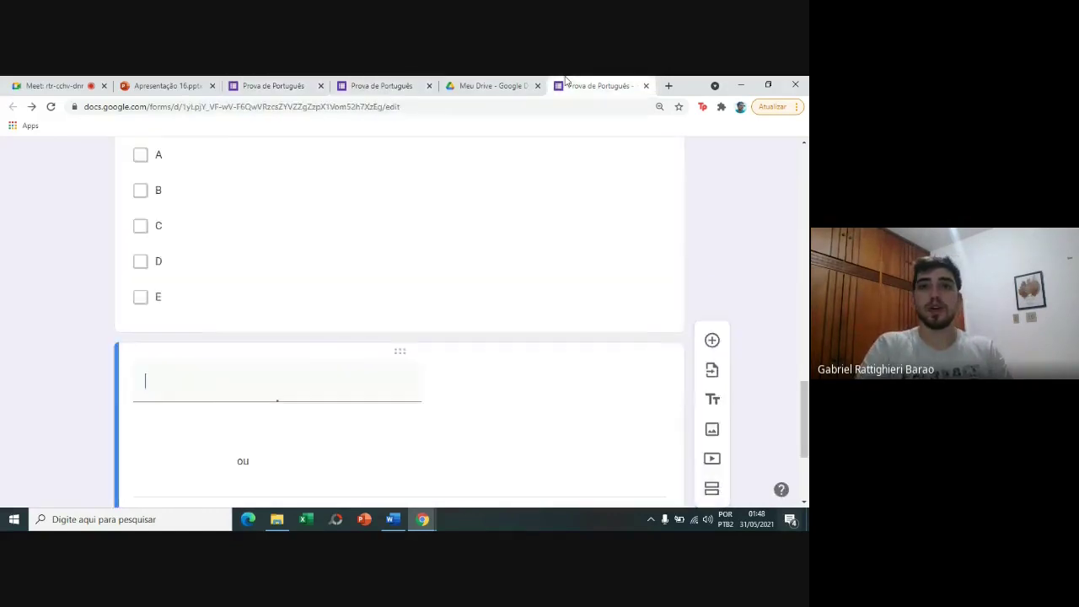
{"action": "key", "text": "ctrl+v"}
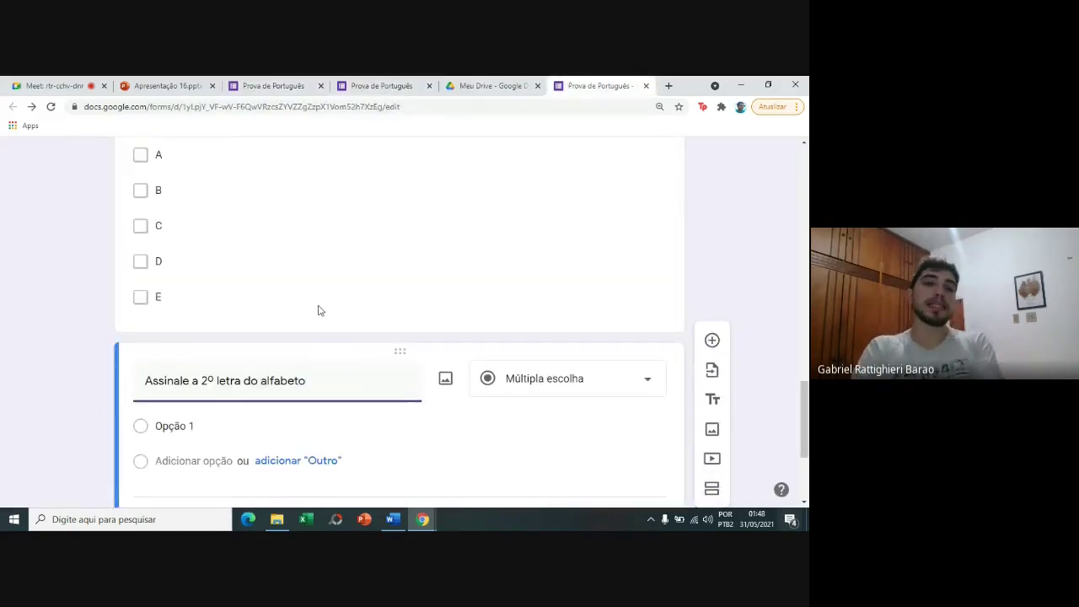
Fill the second-letter question's options A through H, accepting the suggested B, C and D.
{"action": "left_click", "coordinate": [219, 425]}
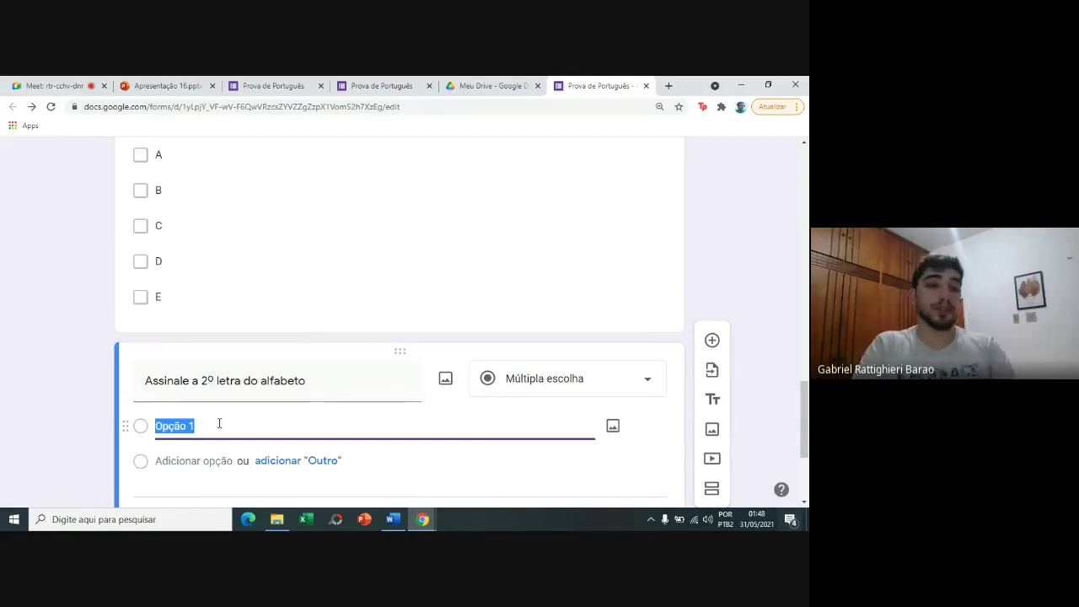
{"action": "type", "text": "A"}
{"action": "left_click", "coordinate": [220, 424]}
{"action": "key", "text": "Return"}
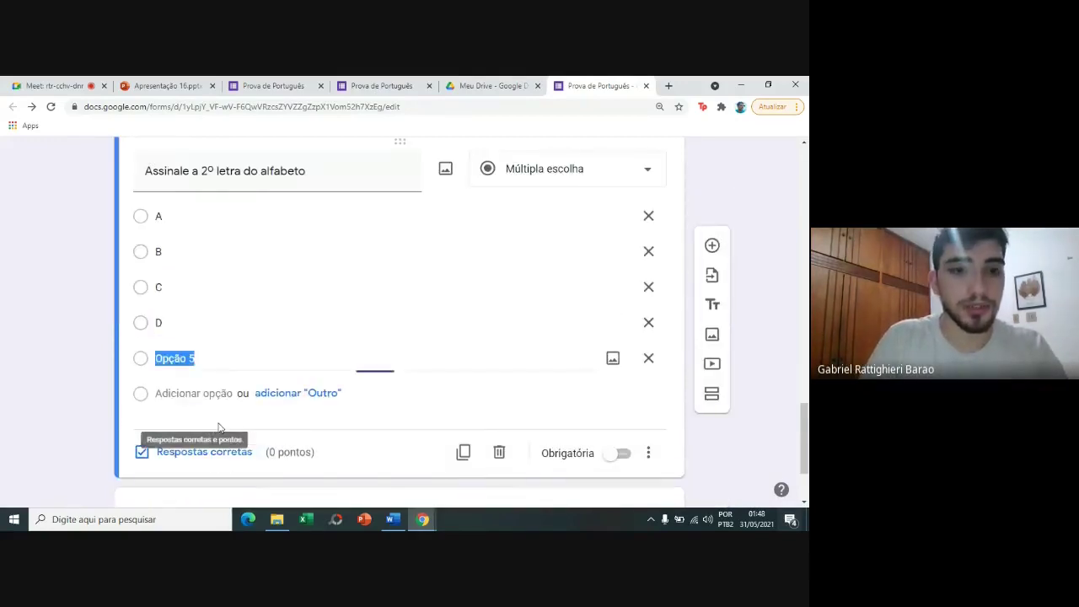
{"action": "type", "text": "E"}
{"action": "key", "text": "Return"}
{"action": "type", "text": "F"}
{"action": "key", "text": "Return"}
{"action": "type", "text": "G"}
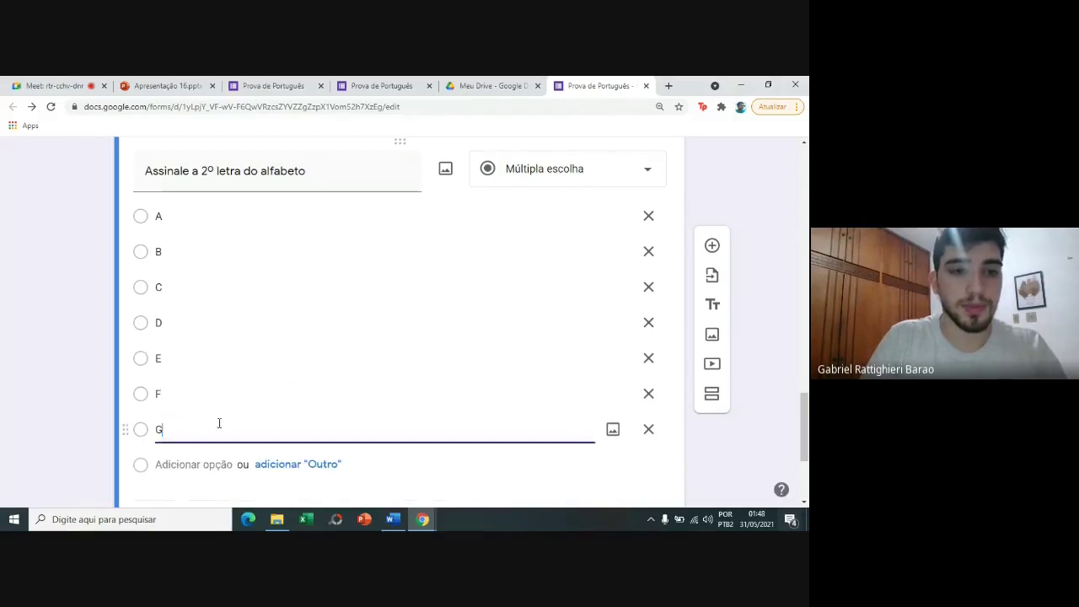
{"action": "key", "text": "Return"}
{"action": "type", "text": "H"}
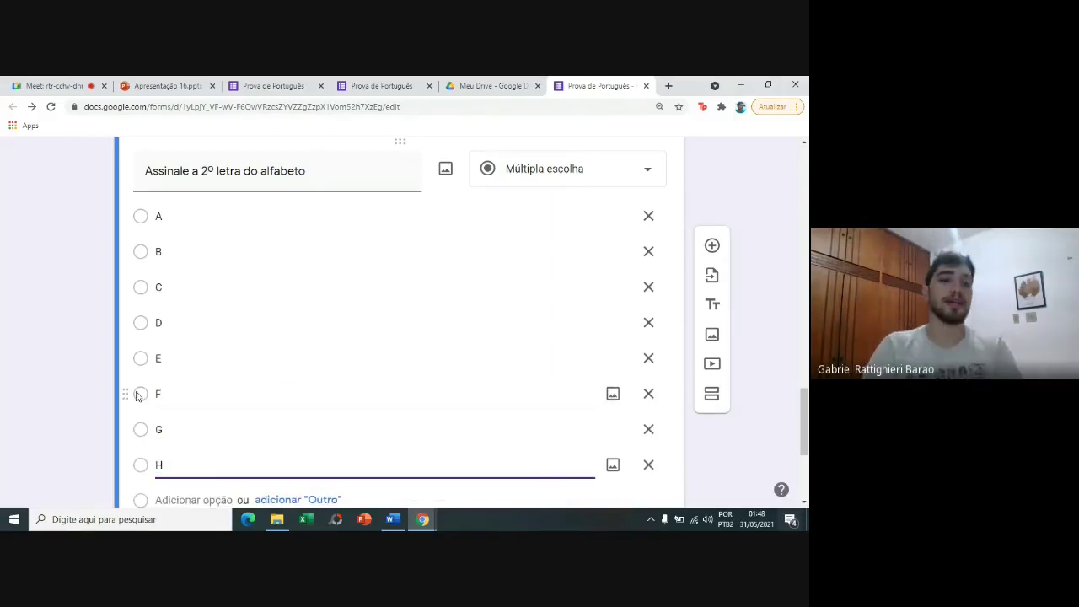
{"action": "left_click", "coordinate": [116, 383]}
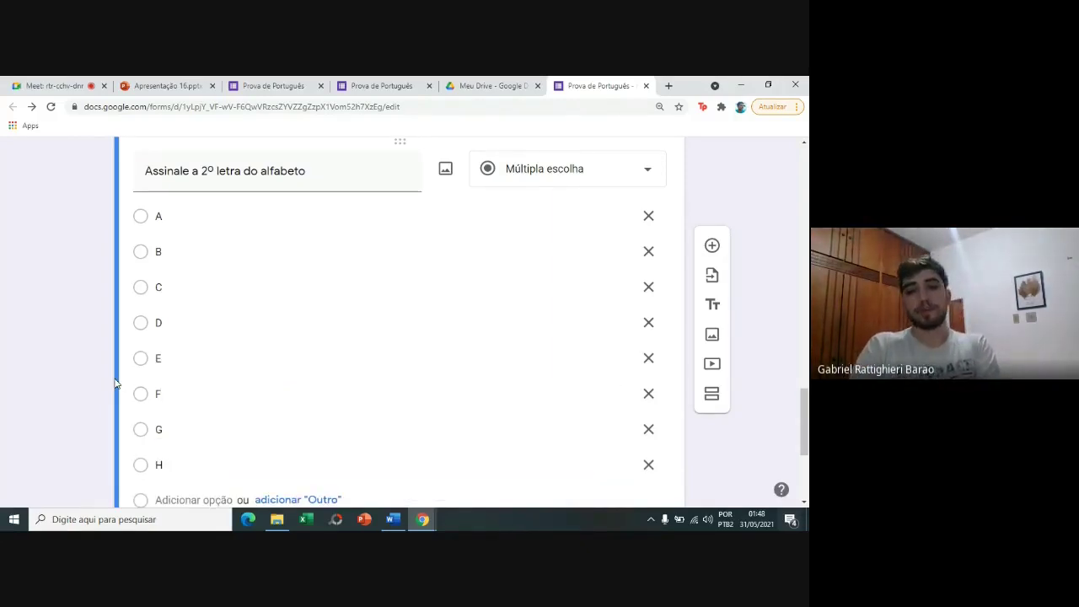
{"action": "scroll", "coordinate": [117, 383], "scroll_direction": "down", "scroll_amount": 1}
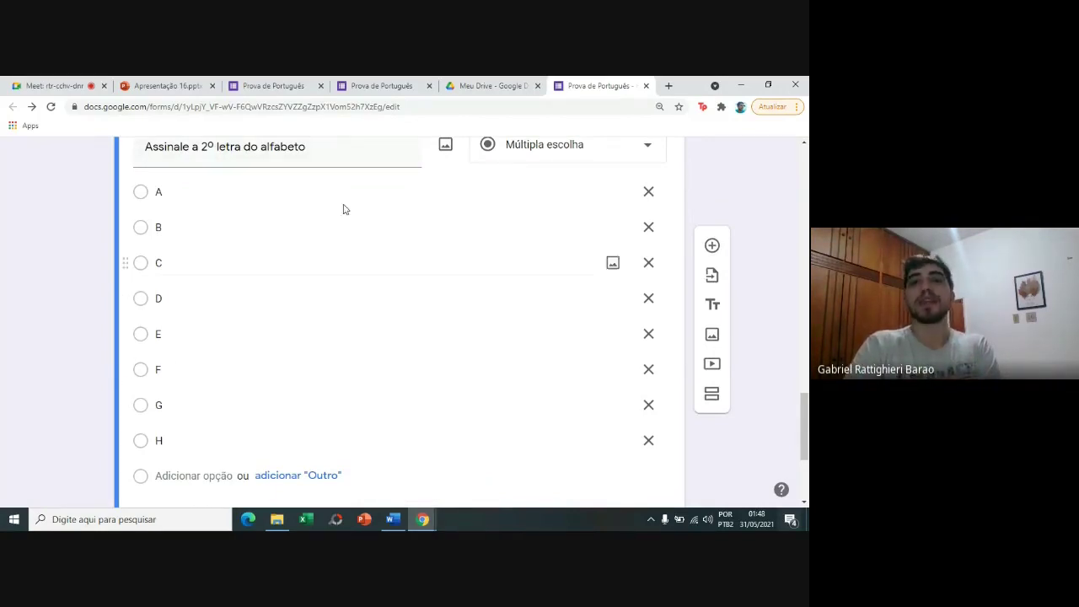
{"action": "left_click", "coordinate": [481, 156]}
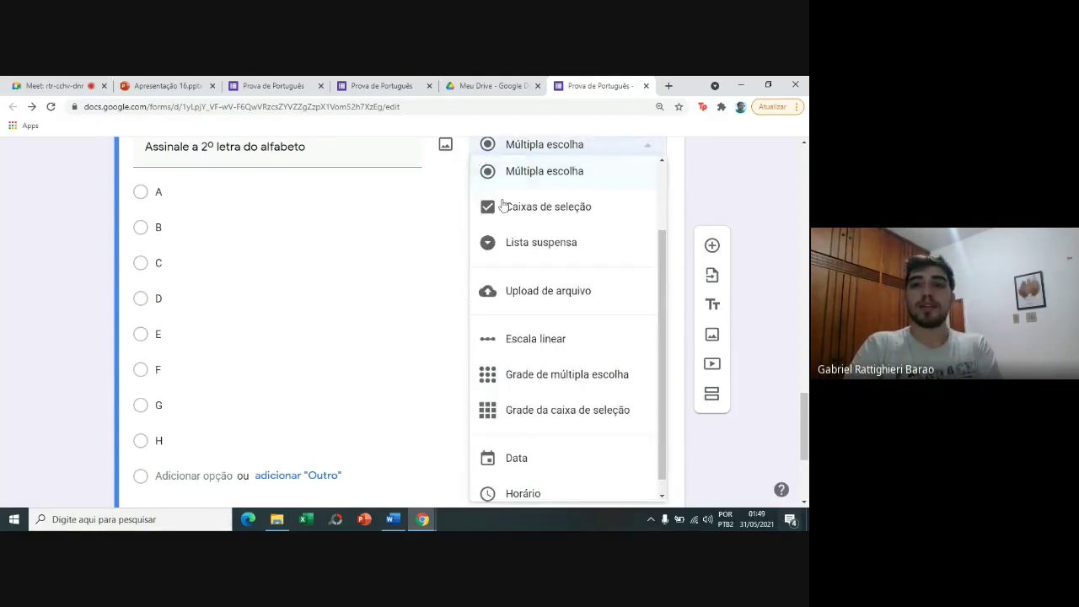
Make the second-letter question a required Lista suspensa (dropdown) and open its answer key.
{"action": "left_click", "coordinate": [511, 244]}
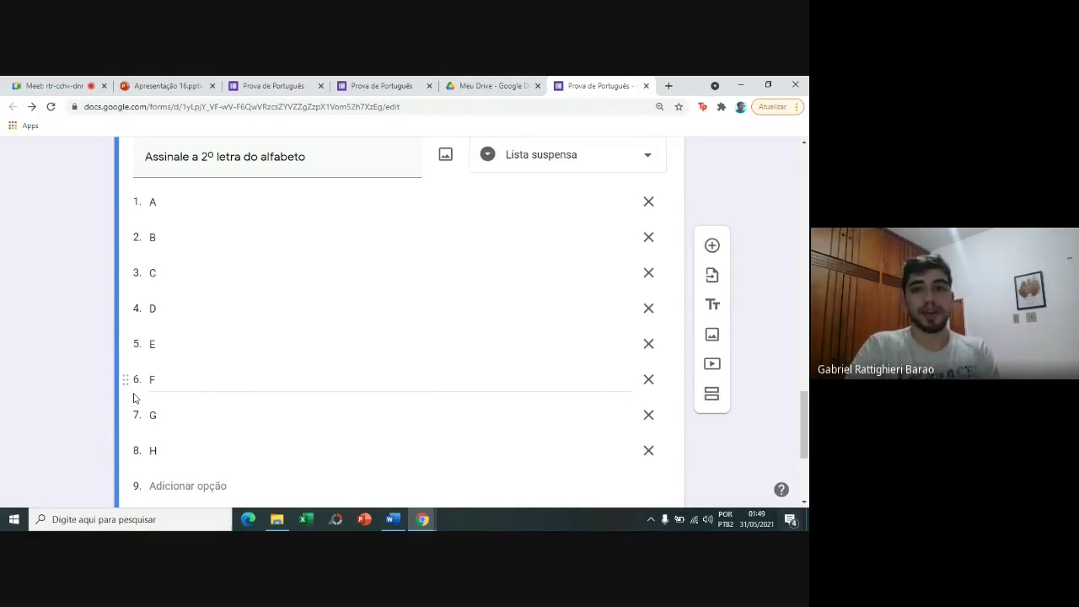
{"action": "scroll", "coordinate": [806, 440], "scroll_direction": "down", "scroll_amount": 1}
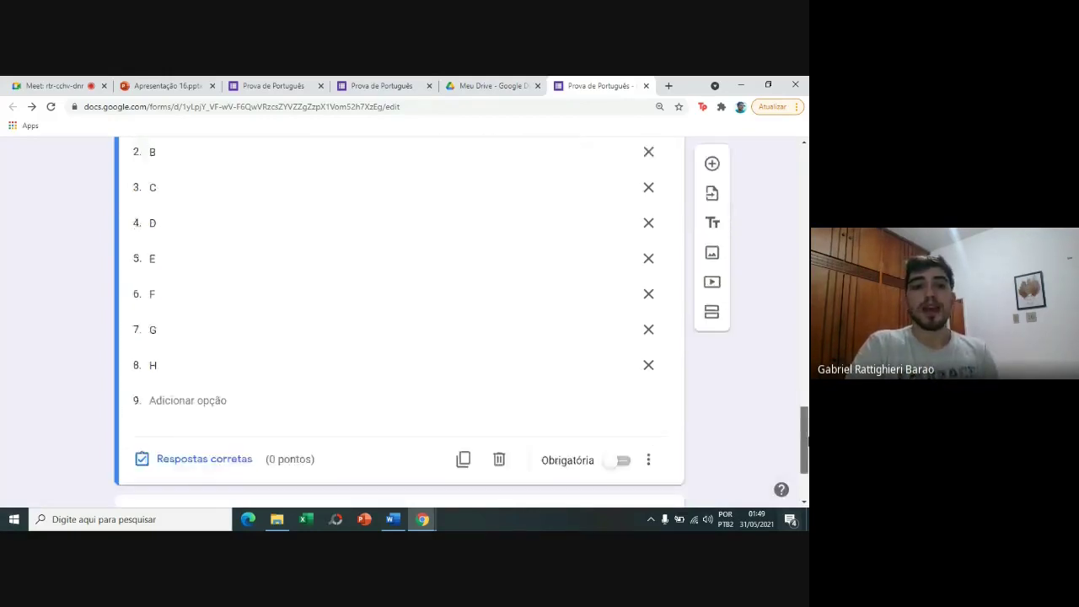
{"action": "scroll", "coordinate": [588, 379], "scroll_direction": "down", "scroll_amount": 2}
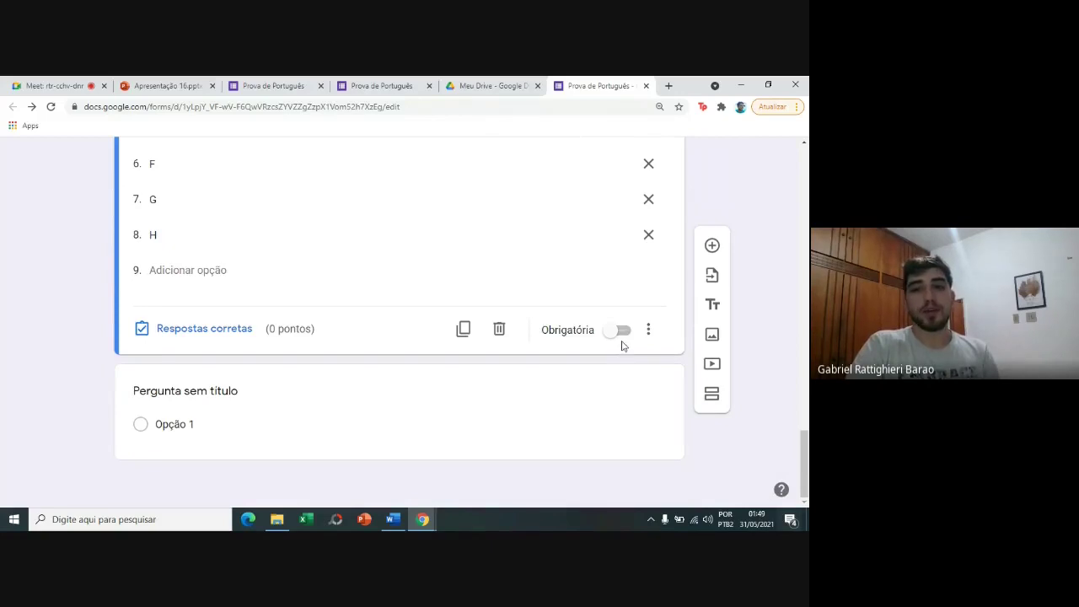
{"action": "left_click", "coordinate": [622, 334]}
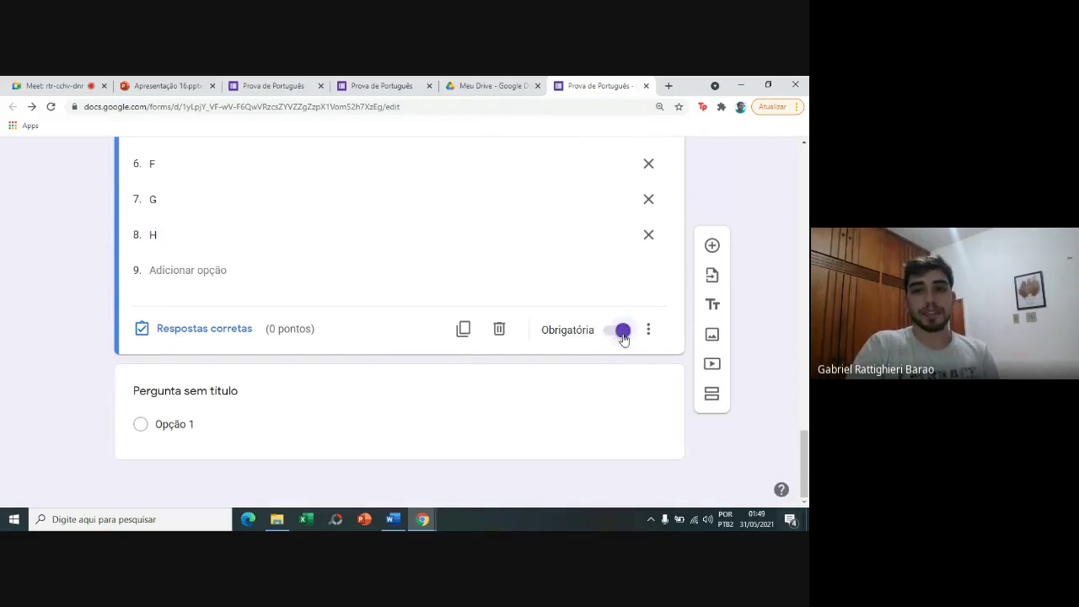
{"action": "left_click", "coordinate": [224, 325]}
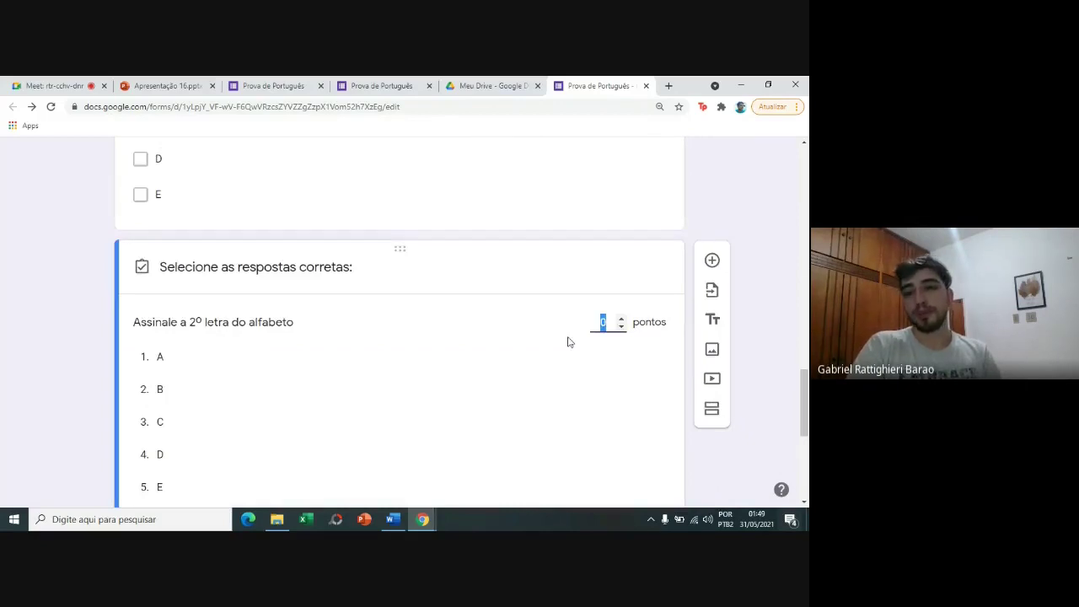
Set the dropdown question's answer key to 1 point with B correct, then finish it.
{"action": "type", "text": "1"}
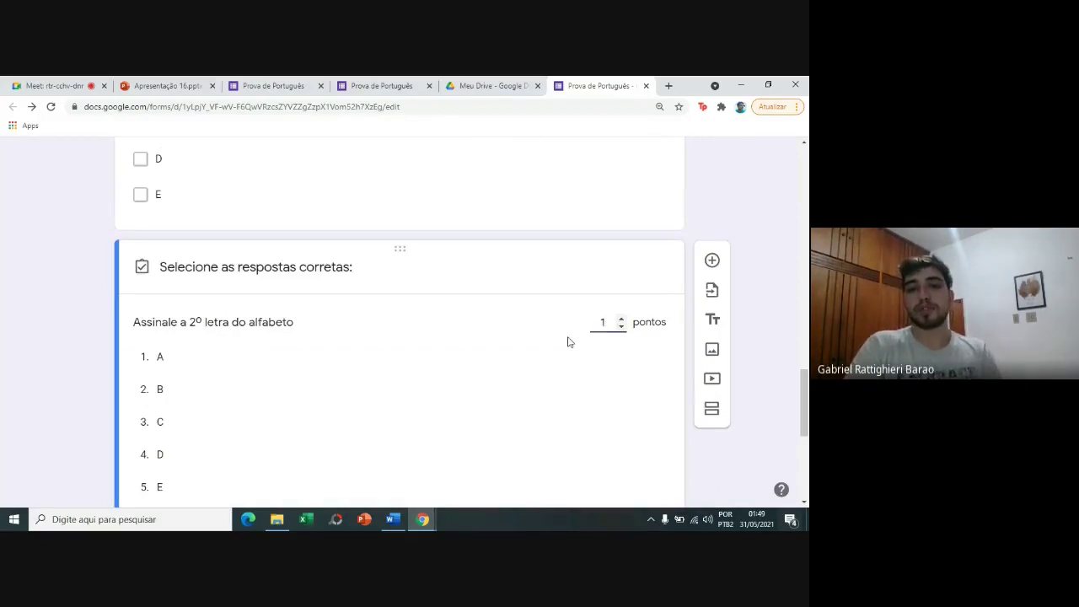
{"action": "scroll", "coordinate": [772, 435], "scroll_direction": "down", "scroll_amount": 1}
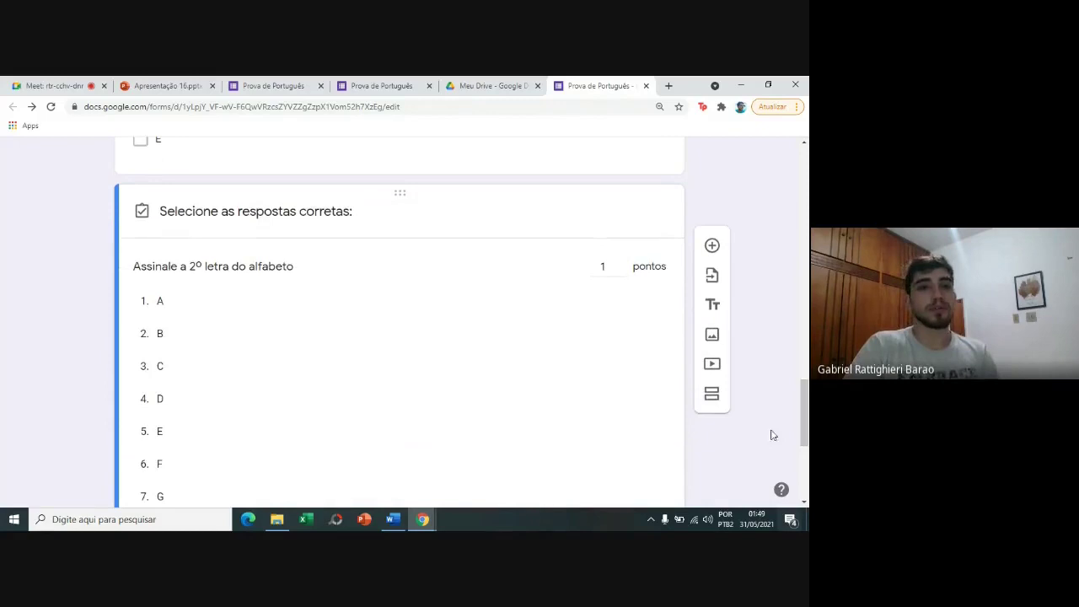
{"action": "left_click", "coordinate": [228, 344]}
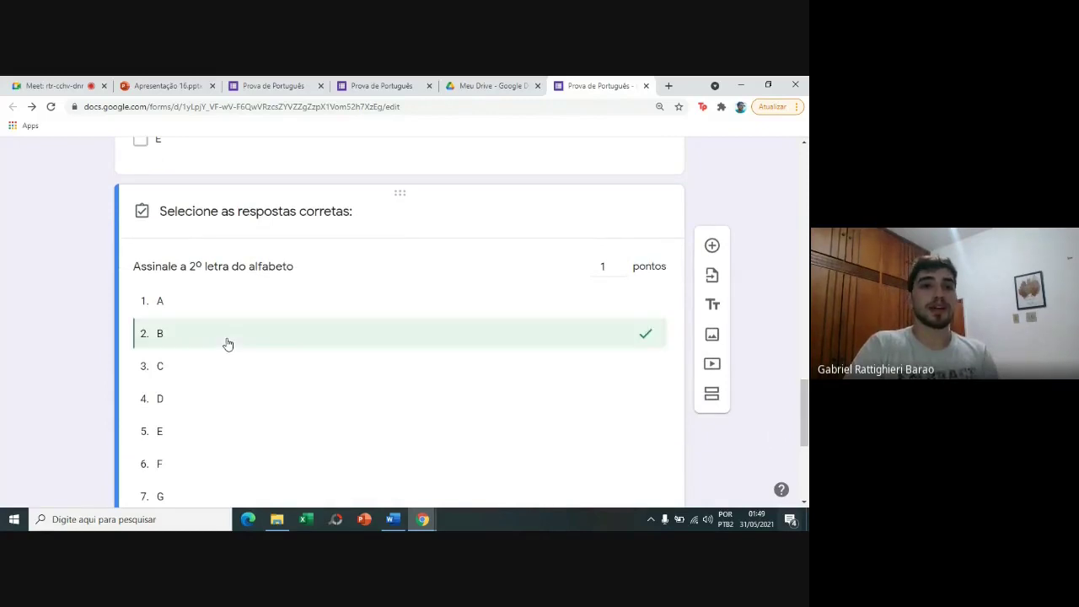
{"action": "scroll", "coordinate": [806, 445], "scroll_direction": "down", "scroll_amount": 3}
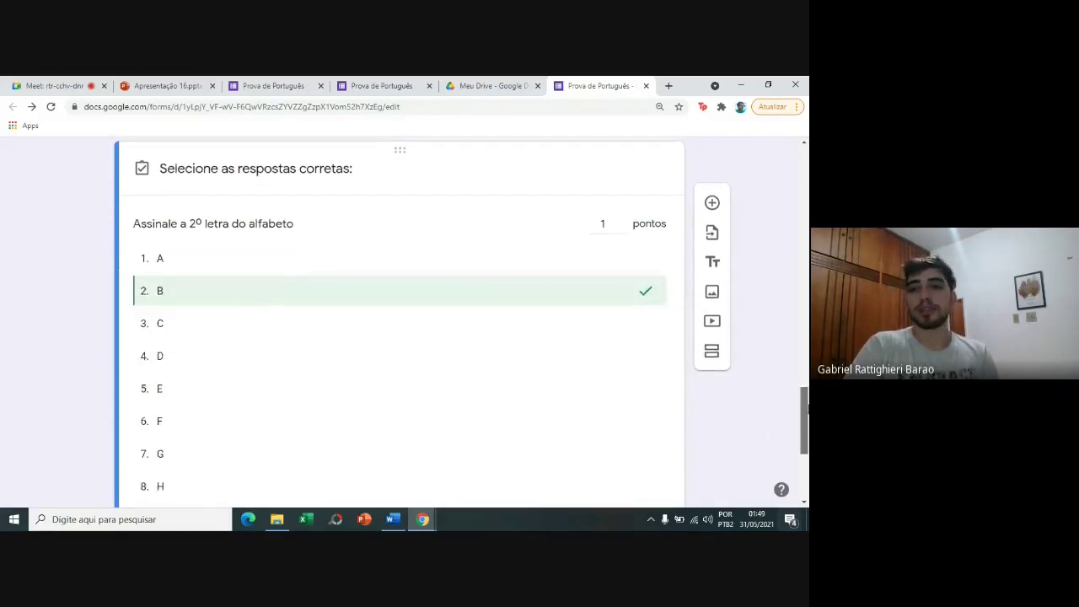
{"action": "left_click", "coordinate": [603, 337]}
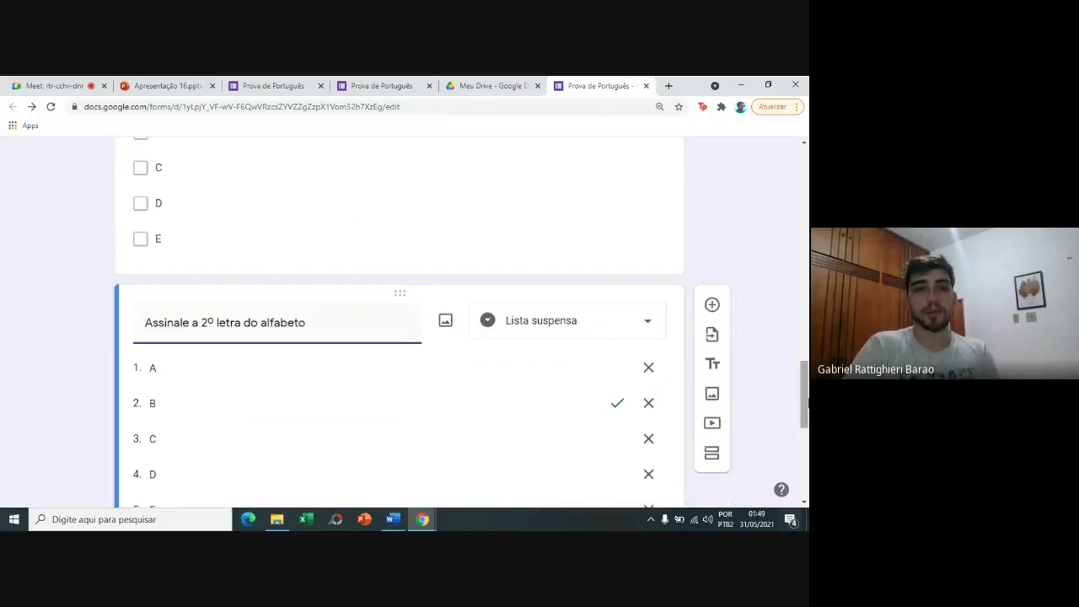
{"action": "scroll", "coordinate": [807, 404], "scroll_direction": "down", "scroll_amount": 4}
{"action": "left_click_drag", "start_coordinate": [805, 463], "coordinate": [784, 193]}
{"action": "left_click", "coordinate": [579, 164]}
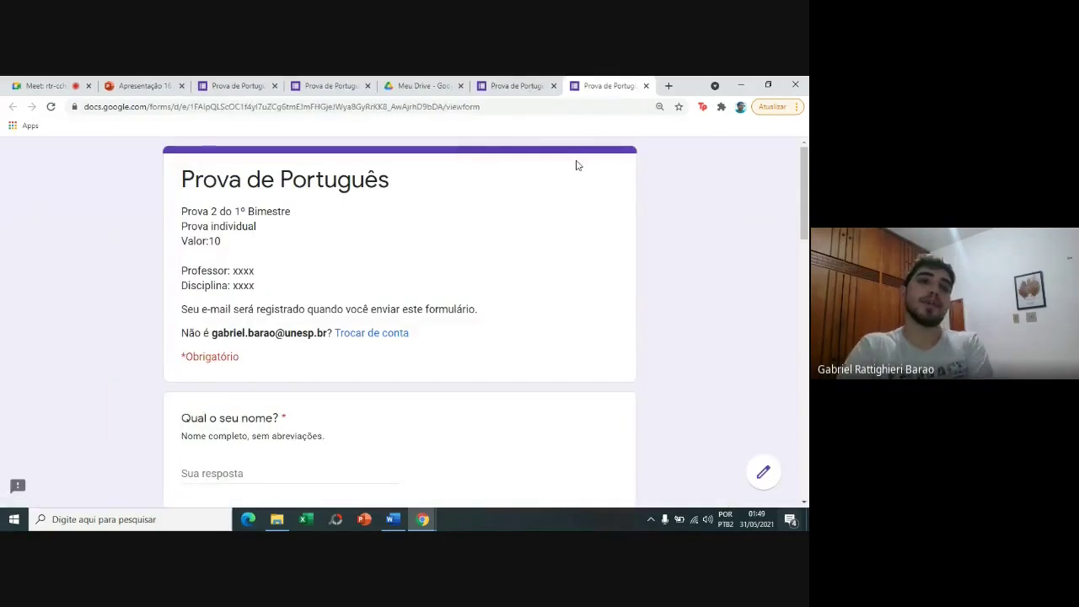
{"action": "scroll", "coordinate": [578, 165], "scroll_direction": "down", "scroll_amount": 1}
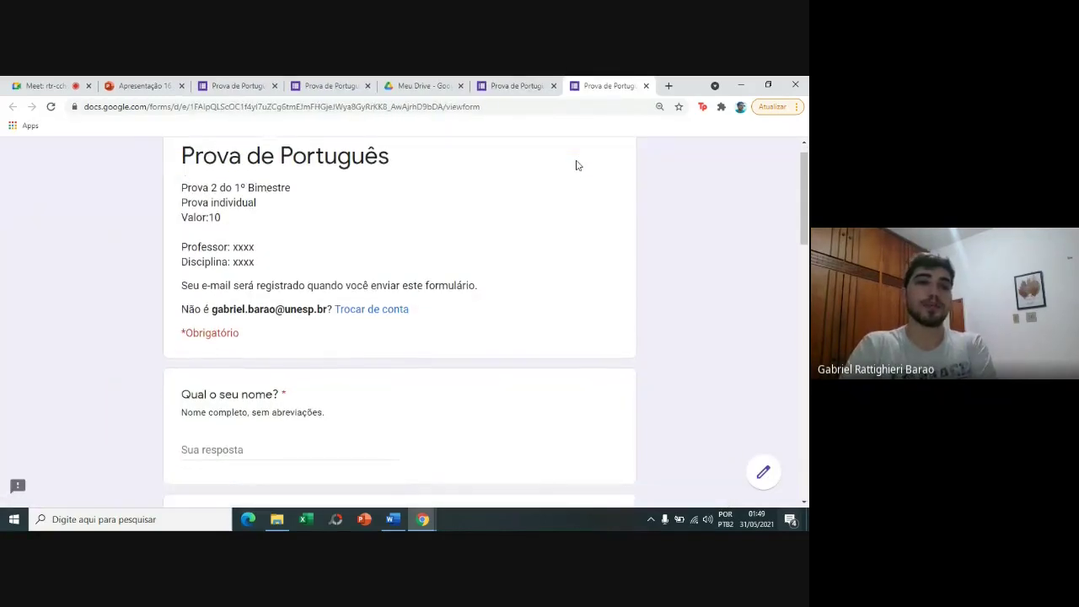
{"action": "scroll", "coordinate": [577, 165], "scroll_direction": "down", "scroll_amount": 1}
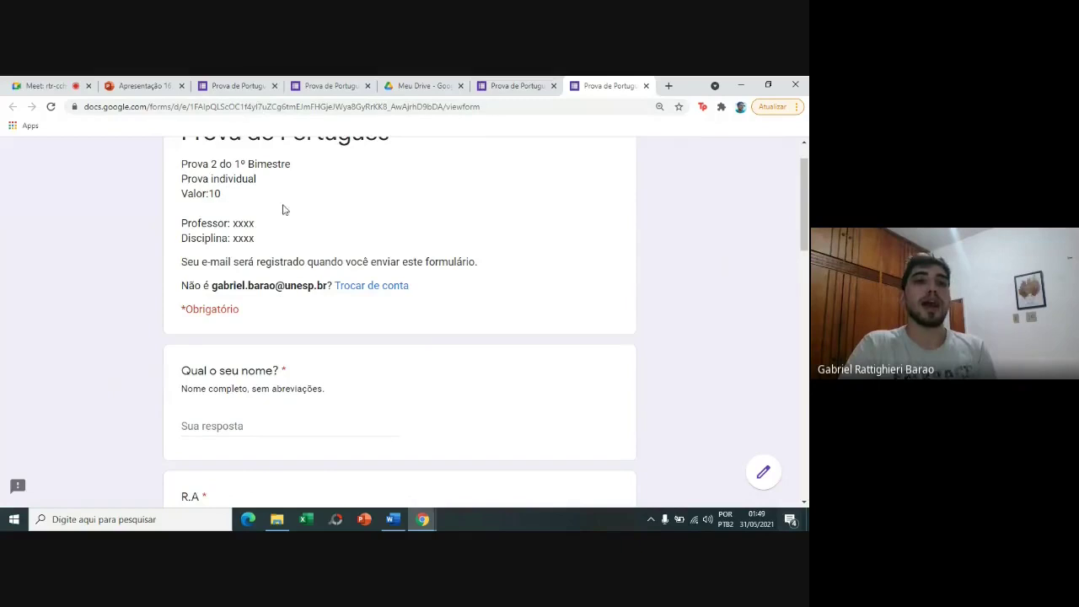
{"action": "scroll", "coordinate": [193, 196], "scroll_direction": "down", "scroll_amount": 2}
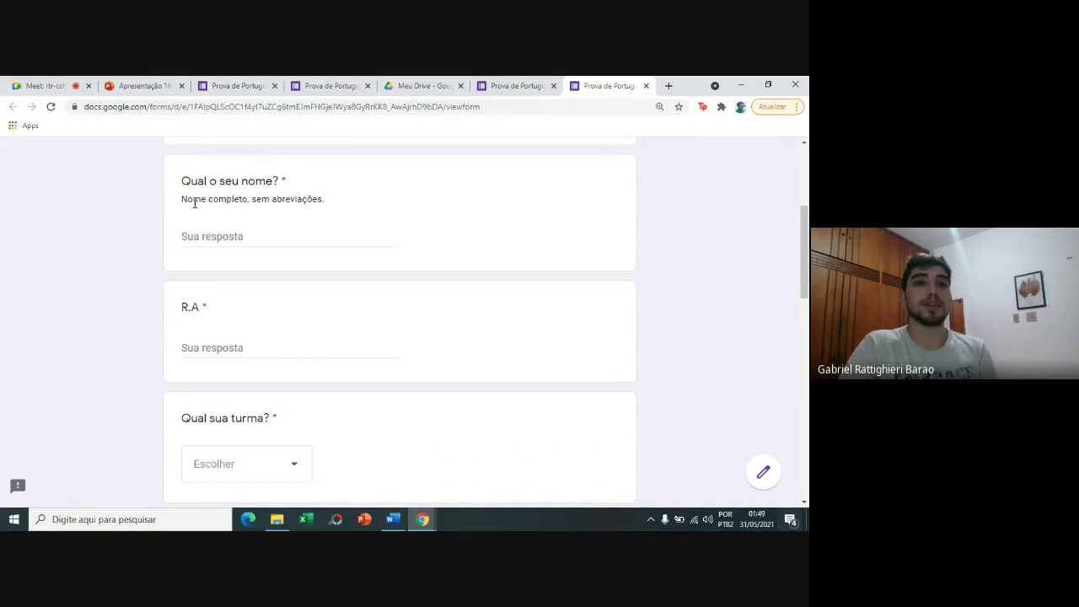
{"action": "left_click_drag", "start_coordinate": [181, 200], "coordinate": [333, 210]}
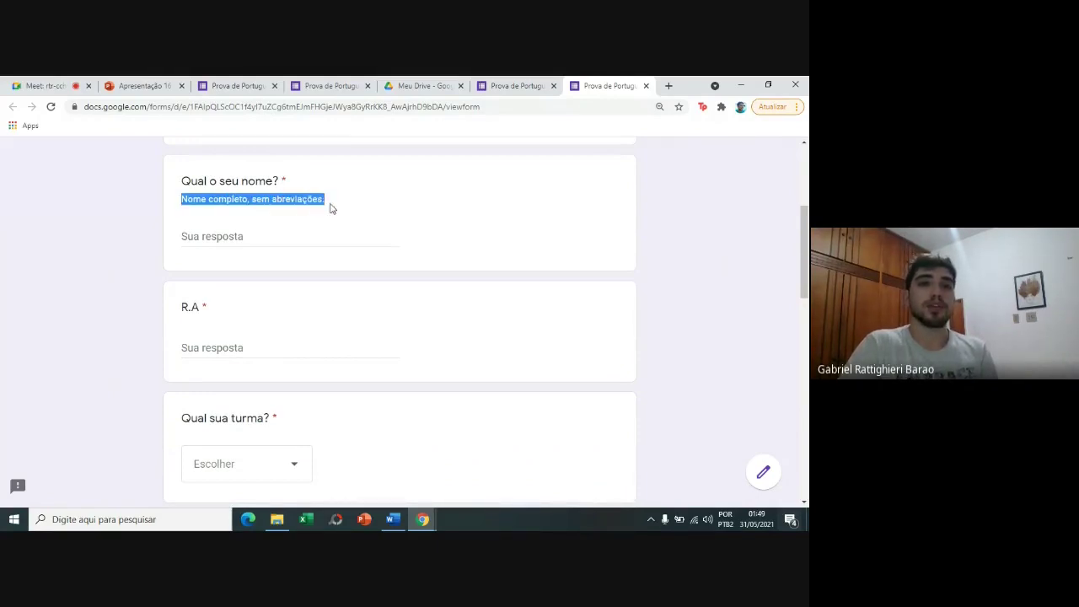
{"action": "left_click", "coordinate": [93, 232]}
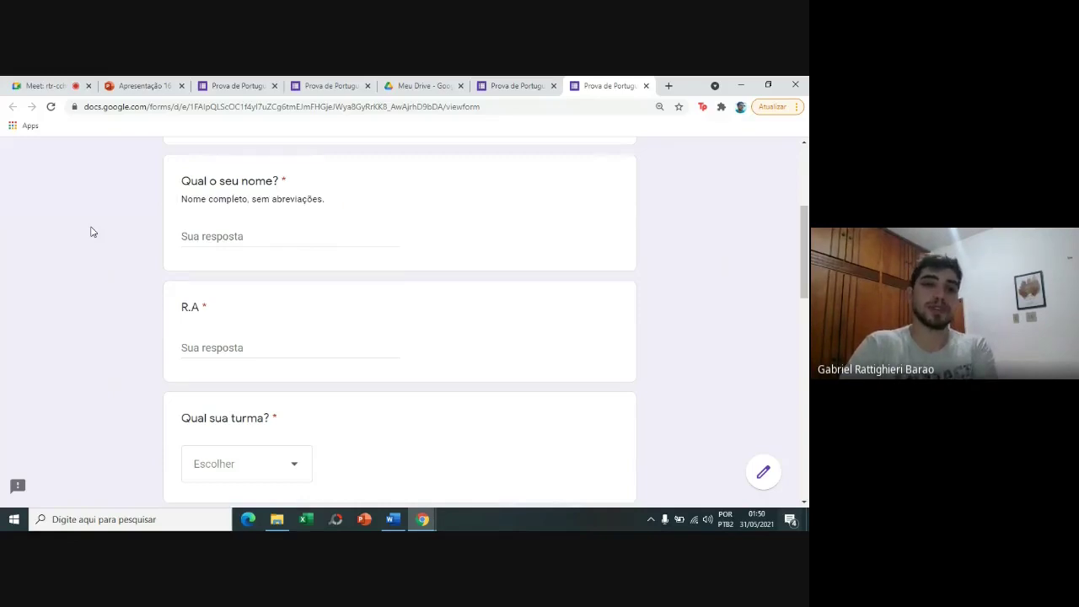
{"action": "scroll", "coordinate": [93, 232], "scroll_direction": "down", "scroll_amount": 2}
{"action": "scroll", "coordinate": [93, 232], "scroll_direction": "down", "scroll_amount": 3}
{"action": "scroll", "coordinate": [159, 242], "scroll_direction": "down", "scroll_amount": 3}
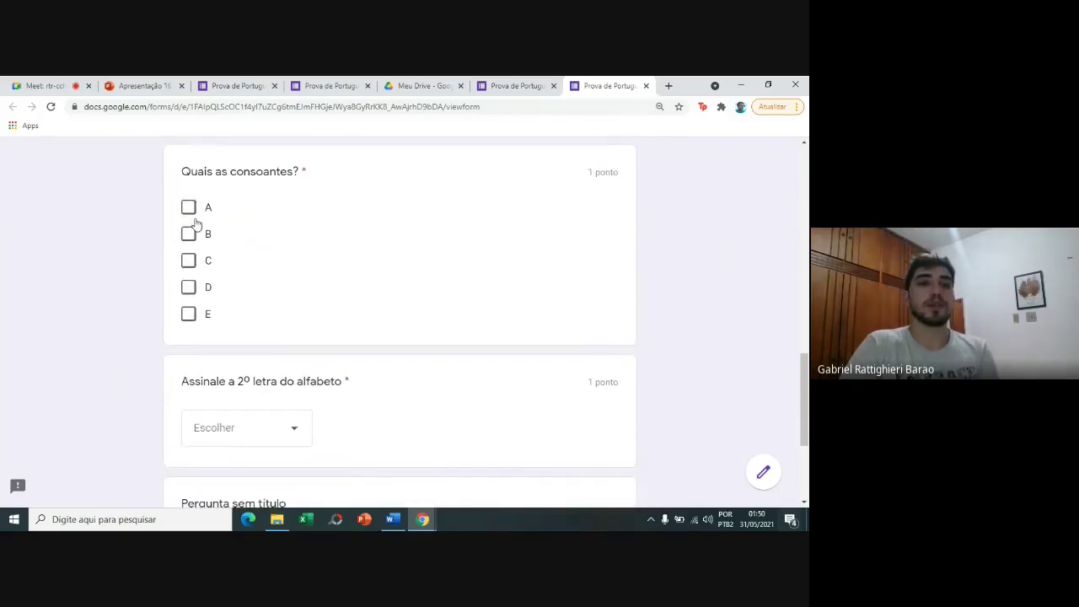
{"action": "left_click", "coordinate": [189, 233]}
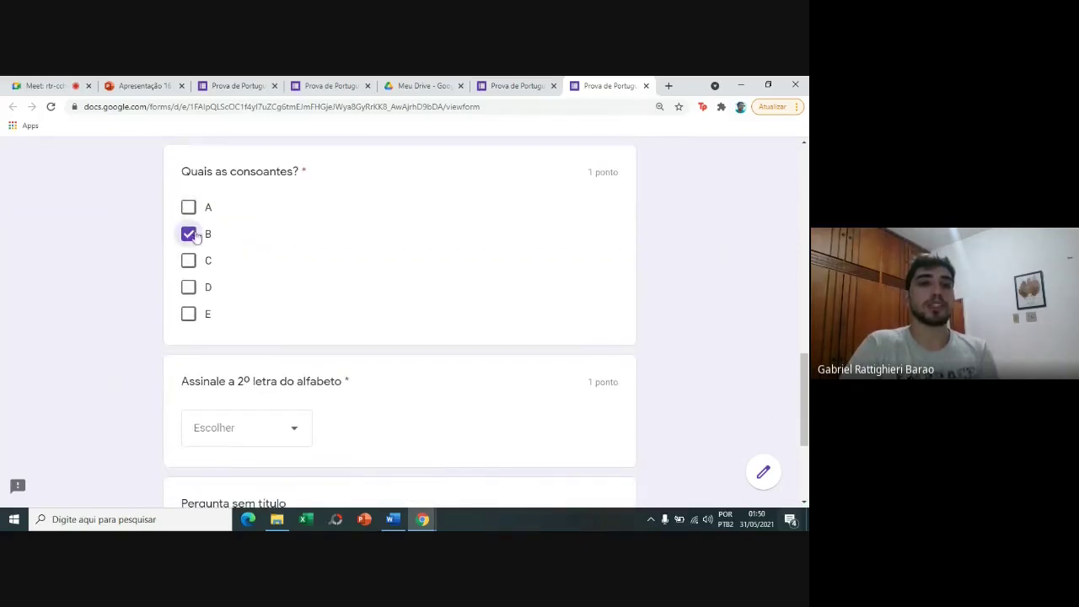
{"action": "left_click", "coordinate": [191, 276]}
{"action": "left_click", "coordinate": [189, 266]}
{"action": "scroll", "coordinate": [190, 271], "scroll_direction": "down", "scroll_amount": 3}
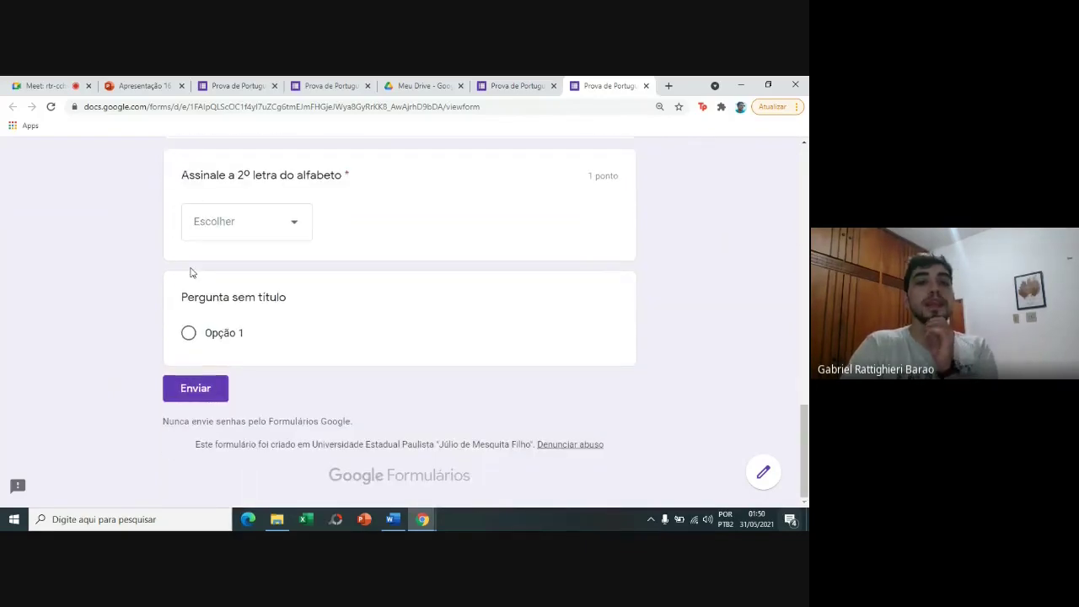
{"action": "left_click", "coordinate": [217, 234]}
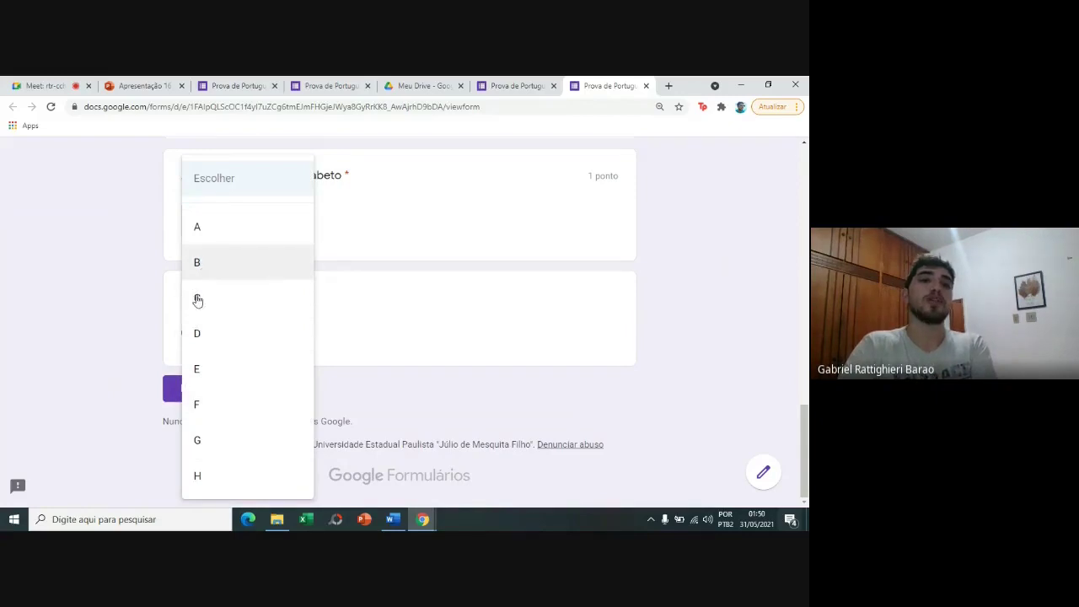
{"action": "left_click", "coordinate": [215, 242]}
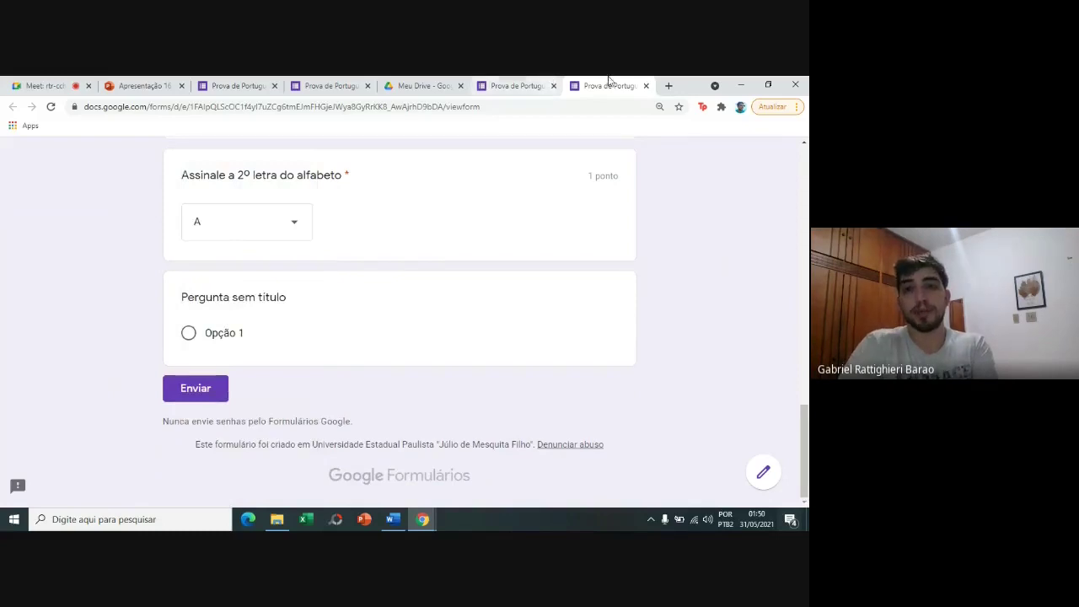
{"action": "left_click", "coordinate": [646, 85]}
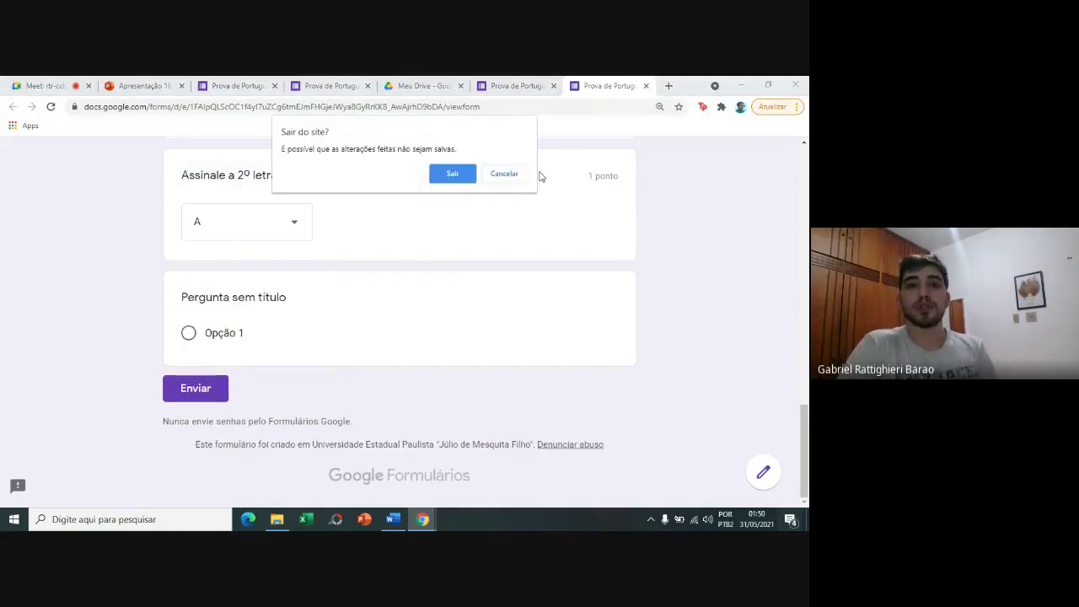
{"action": "left_click", "coordinate": [442, 177]}
{"action": "left_click_drag", "start_coordinate": [805, 189], "coordinate": [805, 364]}
Add a blank question after the dropdown and select the vowels question text in the other preview.
{"action": "scroll", "coordinate": [725, 242], "scroll_direction": "down", "scroll_amount": 6}
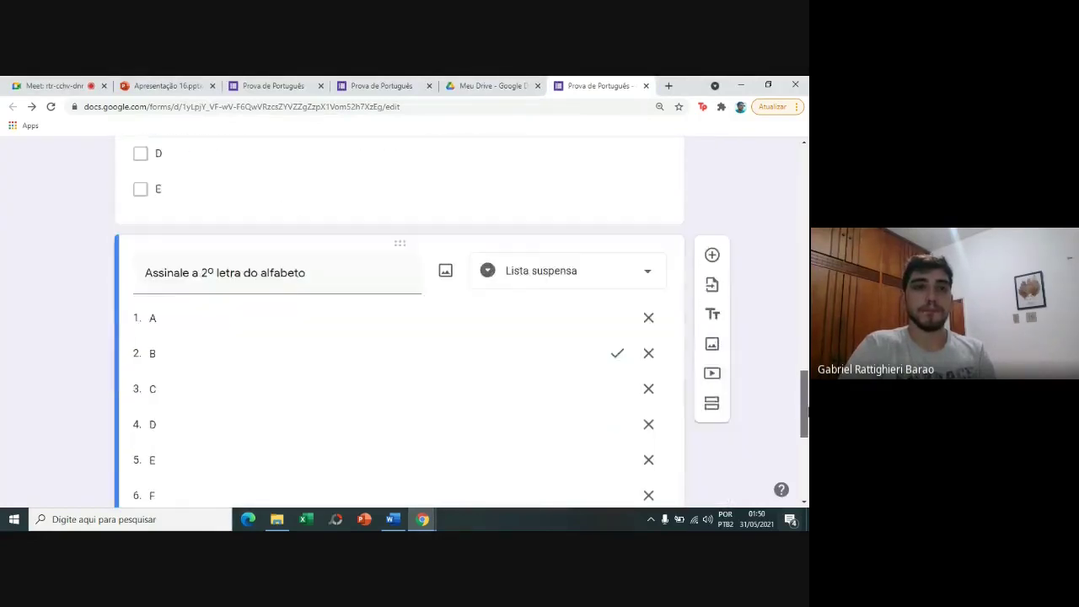
{"action": "left_click", "coordinate": [723, 245]}
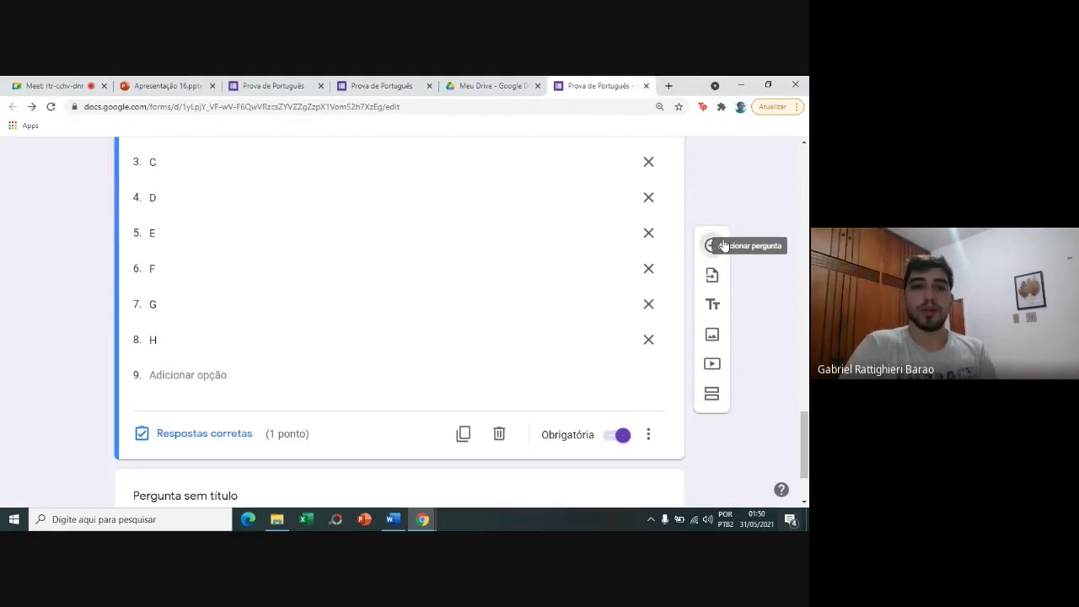
{"action": "left_click", "coordinate": [285, 81]}
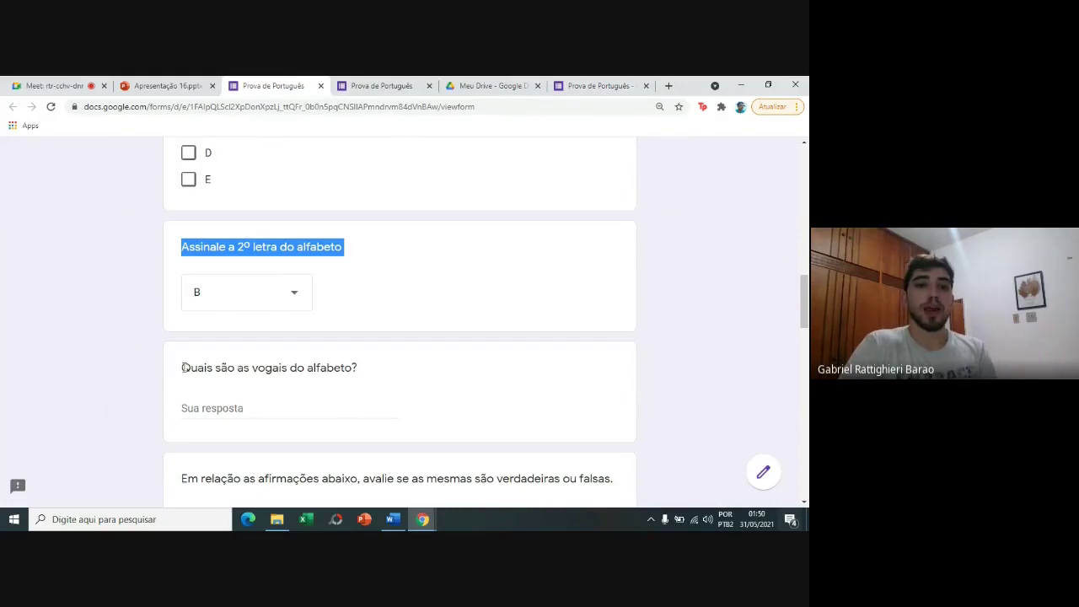
{"action": "left_click_drag", "start_coordinate": [356, 367], "coordinate": [182, 371]}
{"action": "key", "text": "ctrl+c"}
Paste 'Quais são as vogais do alfabeto?' as the new question's title and make it Resposta curta.
{"action": "left_click", "coordinate": [599, 85]}
{"action": "key", "text": "ctrl+v"}
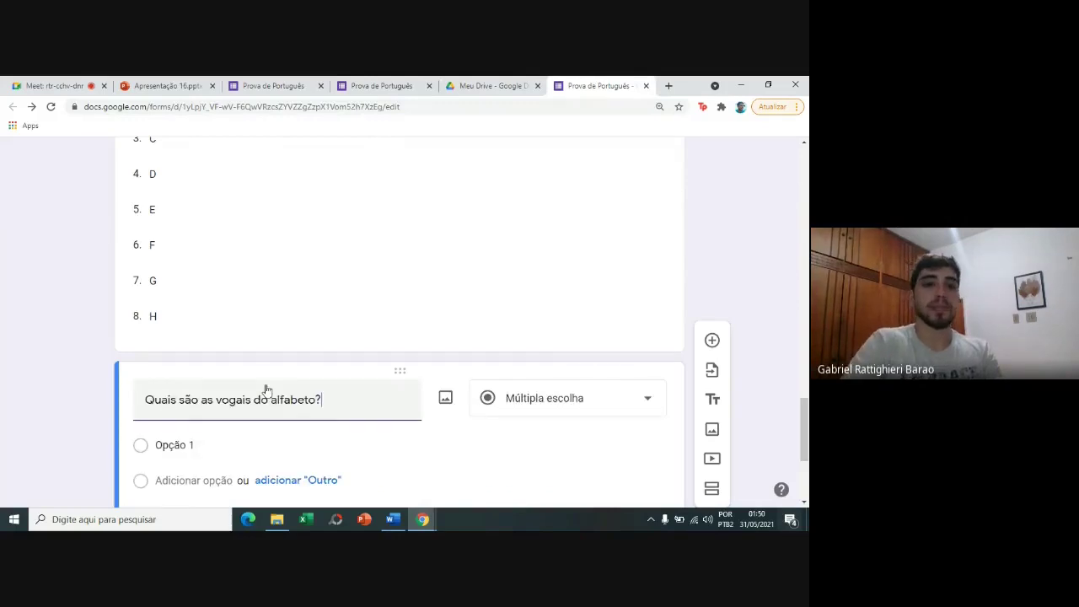
{"action": "left_click", "coordinate": [508, 413]}
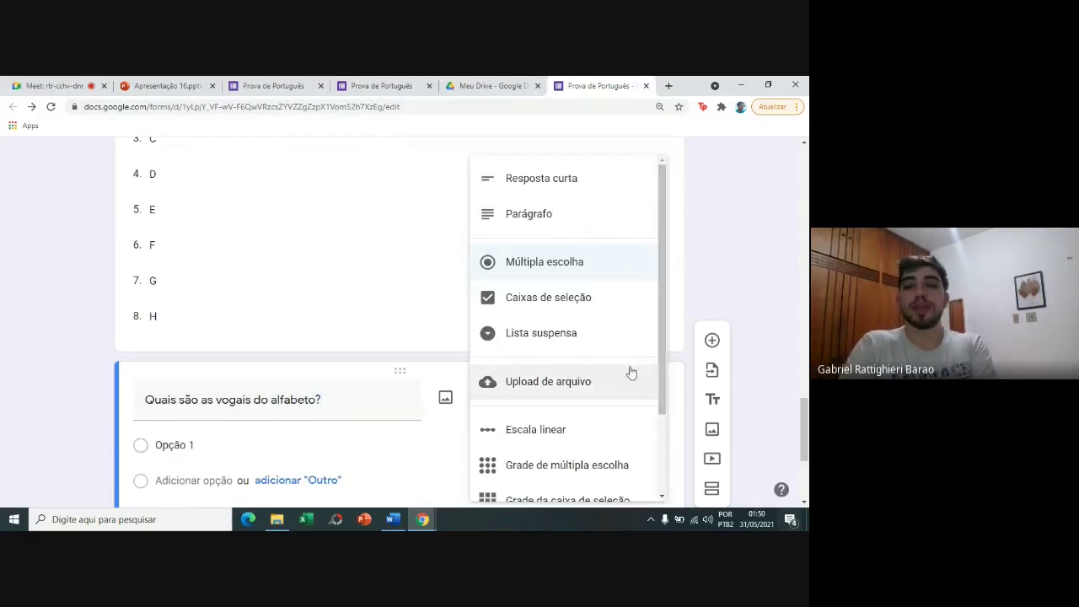
{"action": "left_click", "coordinate": [599, 192]}
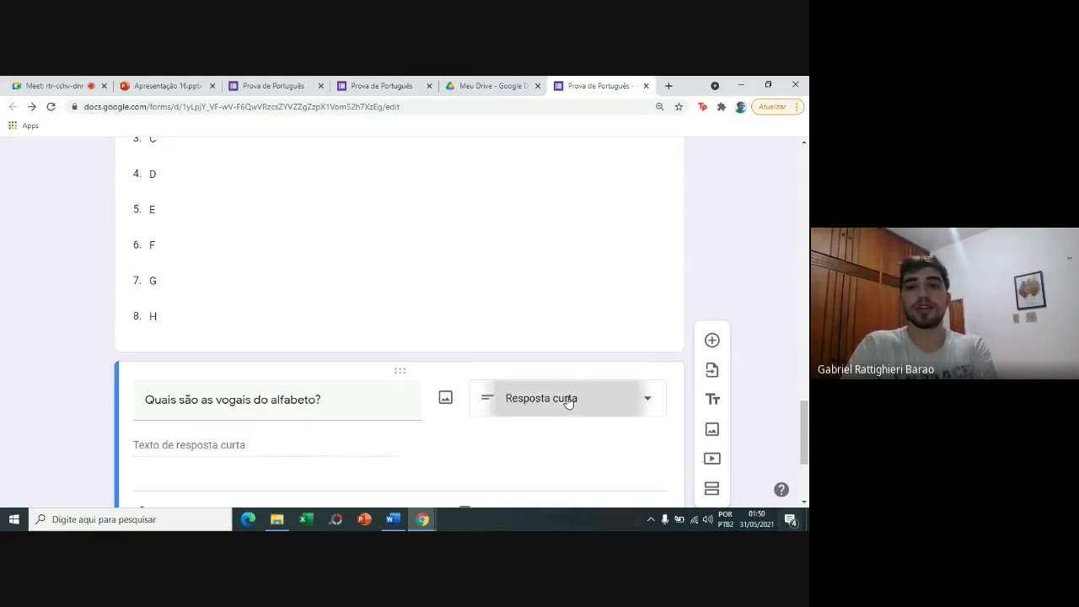
{"action": "left_click", "coordinate": [568, 402]}
{"action": "left_click", "coordinate": [565, 174]}
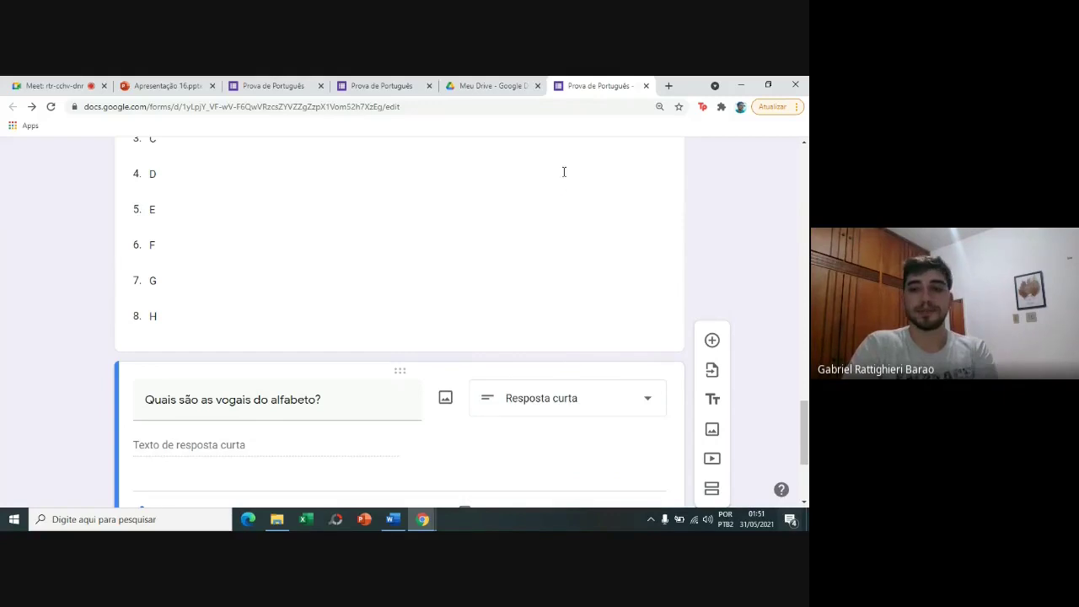
{"action": "left_click_drag", "start_coordinate": [807, 429], "coordinate": [807, 466]}
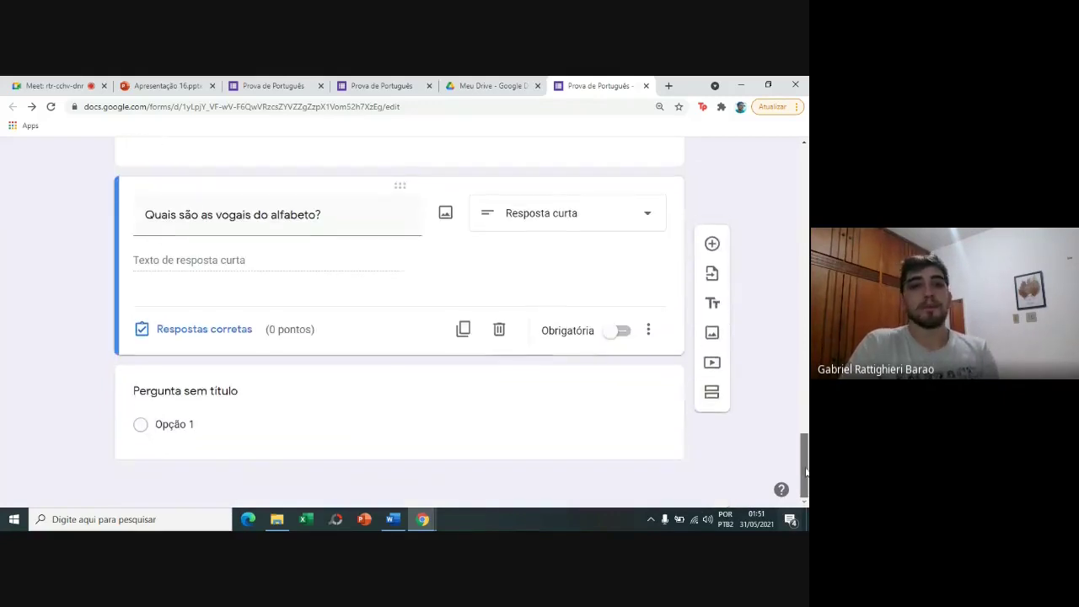
{"action": "right_click", "coordinate": [807, 466]}
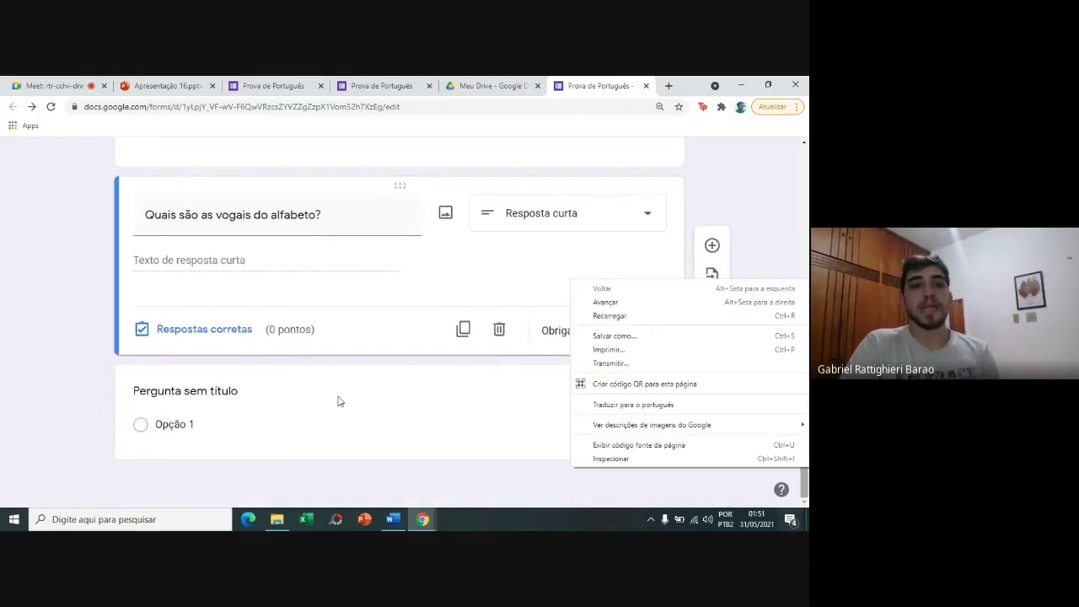
Make the vowels question required and give it 1 point in the answer key.
{"action": "left_click", "coordinate": [562, 331]}
{"action": "left_click", "coordinate": [598, 332]}
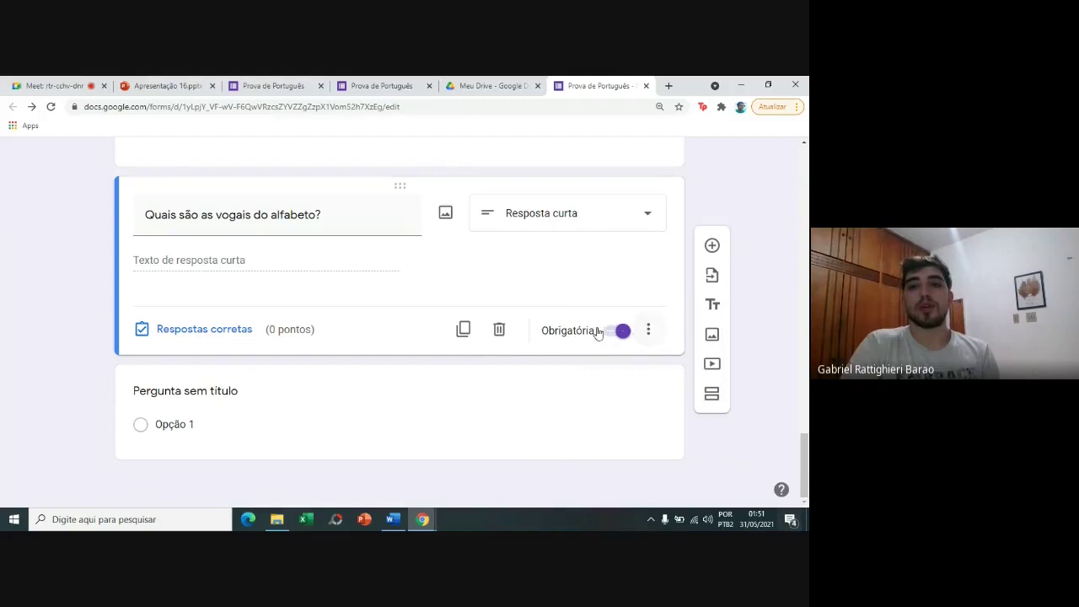
{"action": "left_click", "coordinate": [217, 332]}
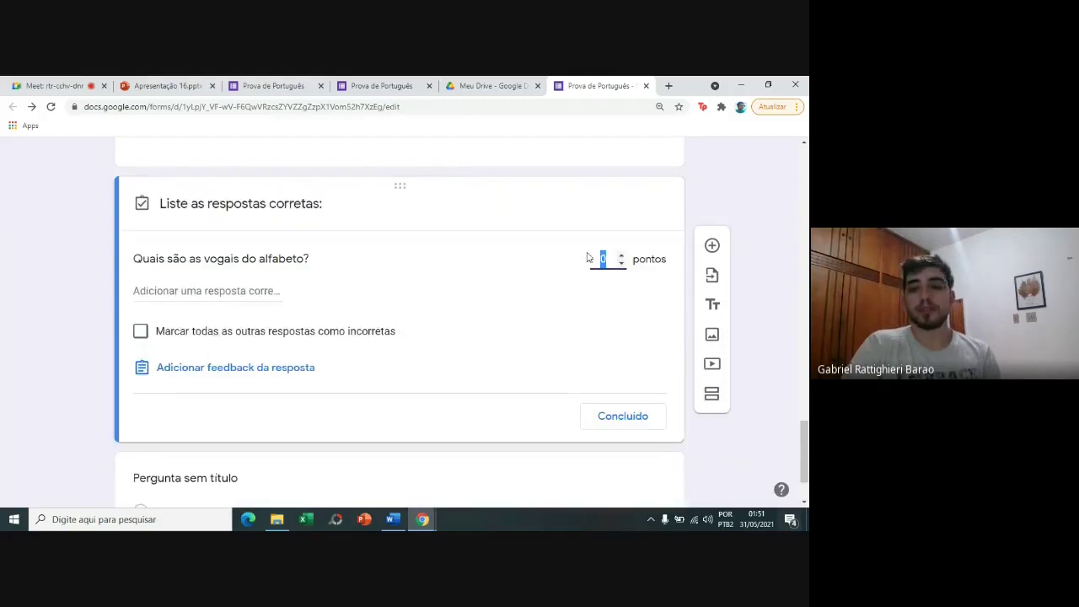
{"action": "left_click", "coordinate": [537, 303]}
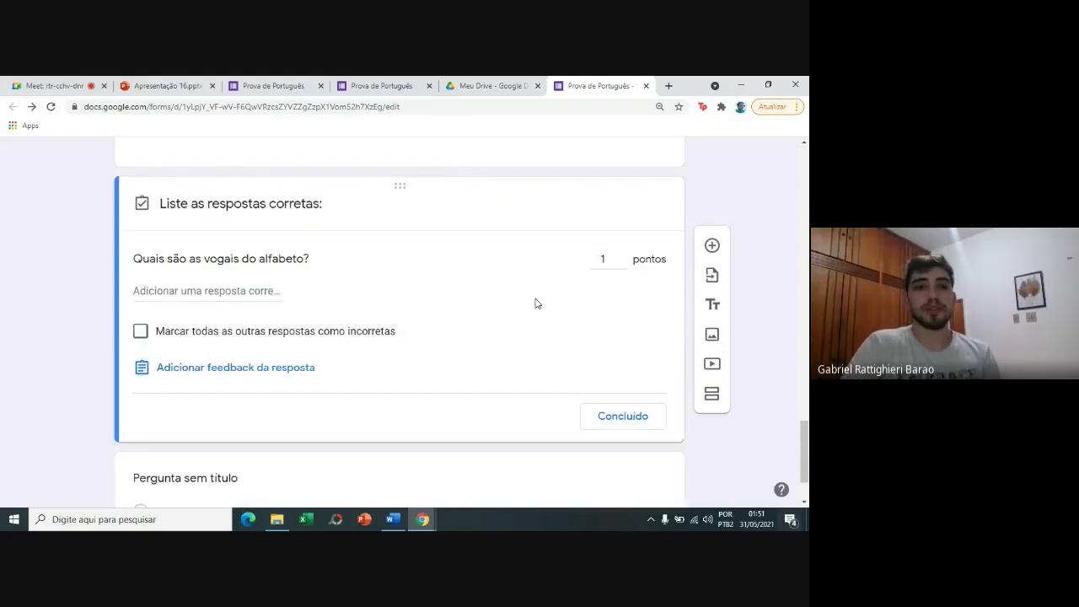
Enter 'A, E, I, O, U' as the correct answer, then add a new blank question below.
{"action": "left_click", "coordinate": [220, 292]}
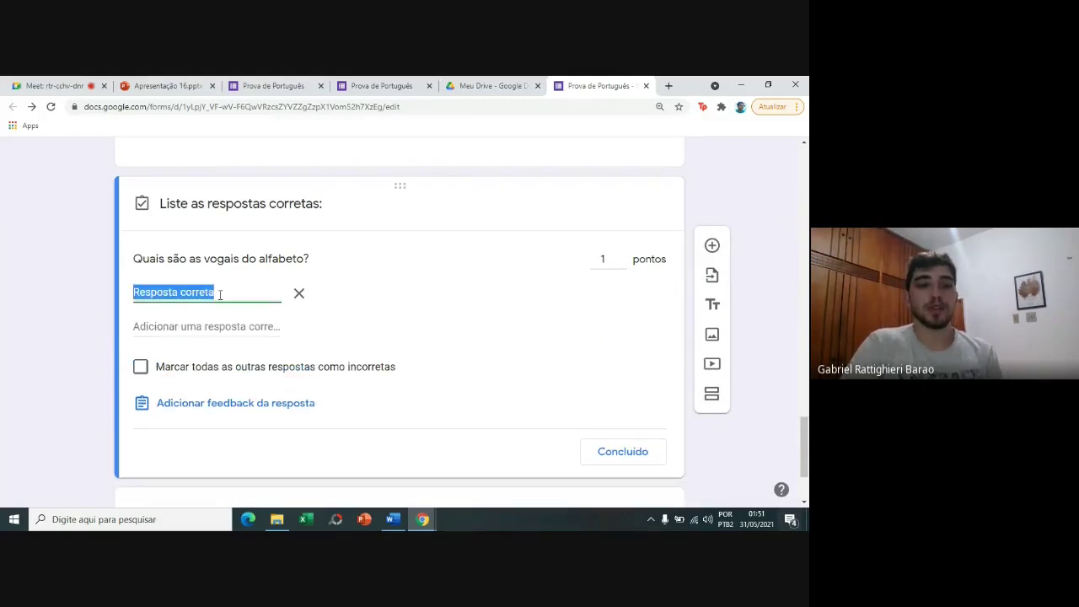
{"action": "type", "text": "a"}
{"action": "key", "text": "BackSpace"}
{"action": "type", "text": "a"}
{"action": "key", "text": "BackSpace"}
{"action": "type", "text": "A, E, I"}
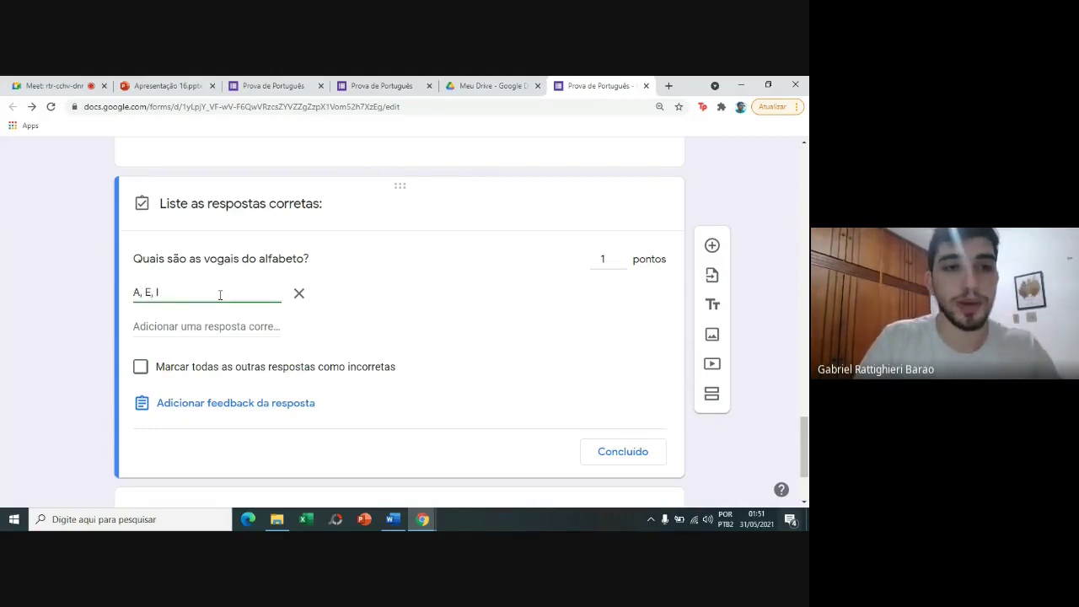
{"action": "type", "text": ","}
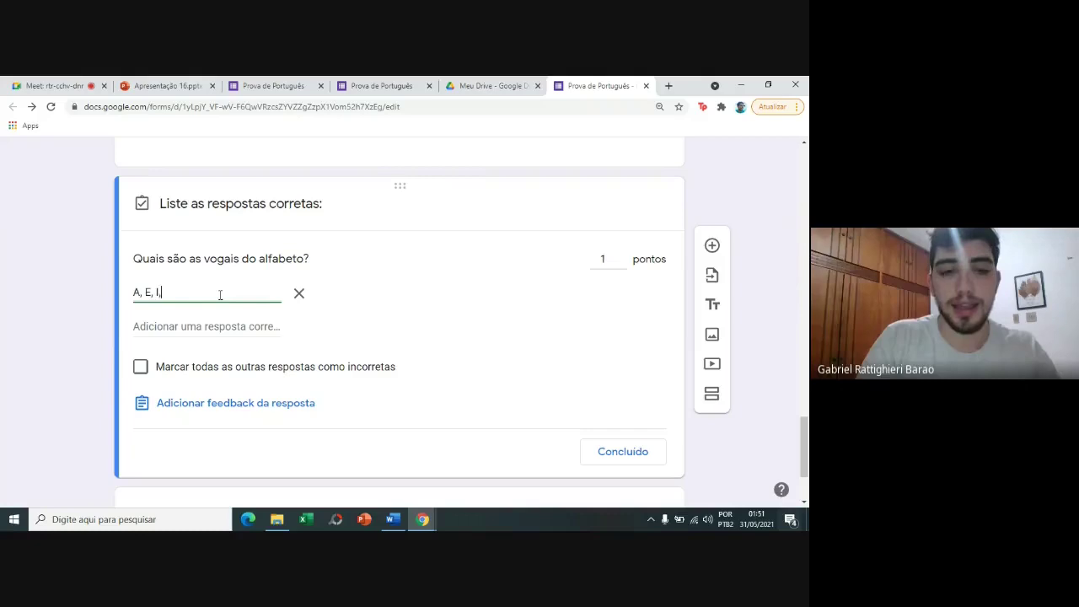
{"action": "type", "text": " O, U"}
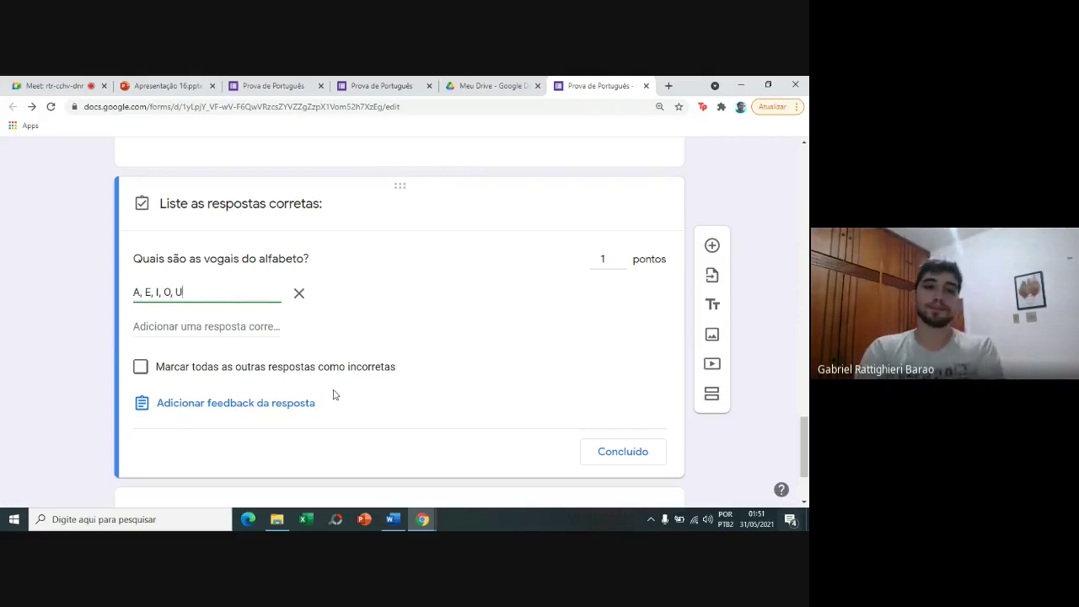
{"action": "left_click", "coordinate": [622, 452]}
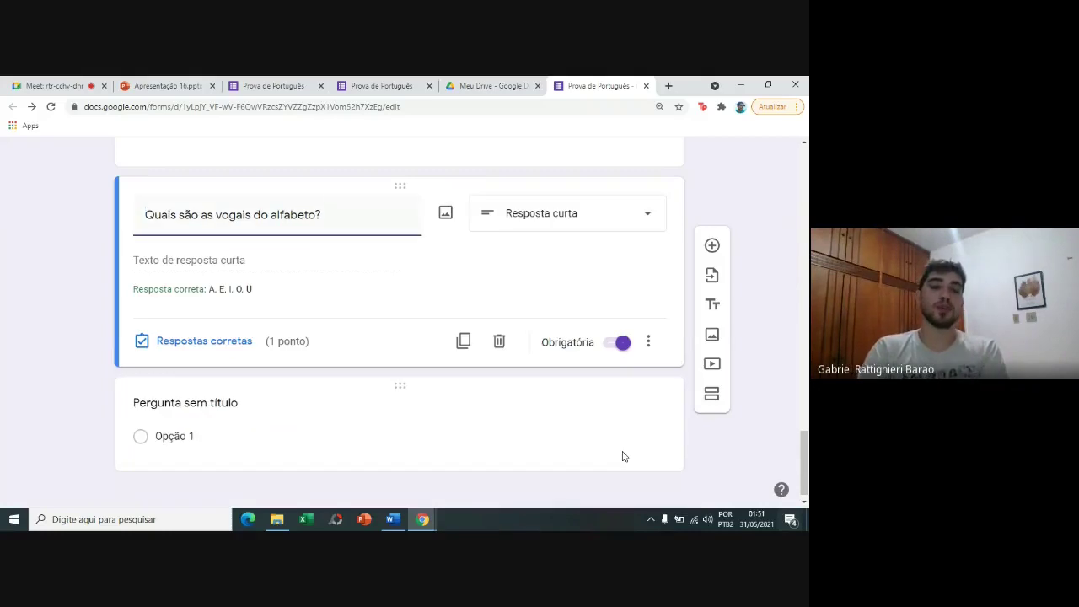
{"action": "left_click", "coordinate": [712, 245]}
Select the true-or-false statement from the live form's grid question, then return to the editor.
{"action": "left_click", "coordinate": [268, 85]}
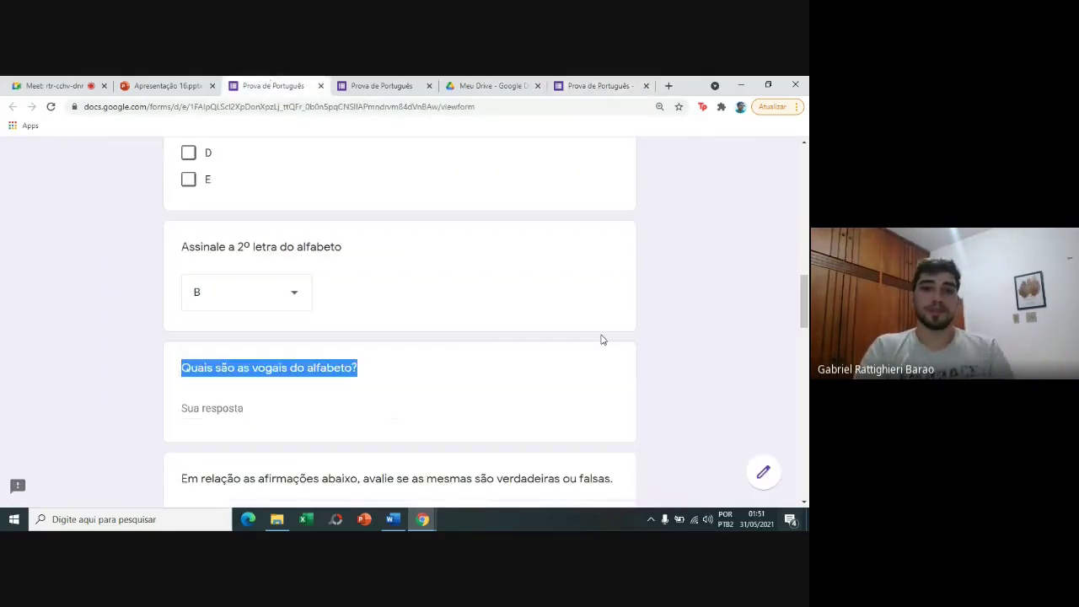
{"action": "scroll", "coordinate": [381, 335], "scroll_direction": "down", "scroll_amount": 3}
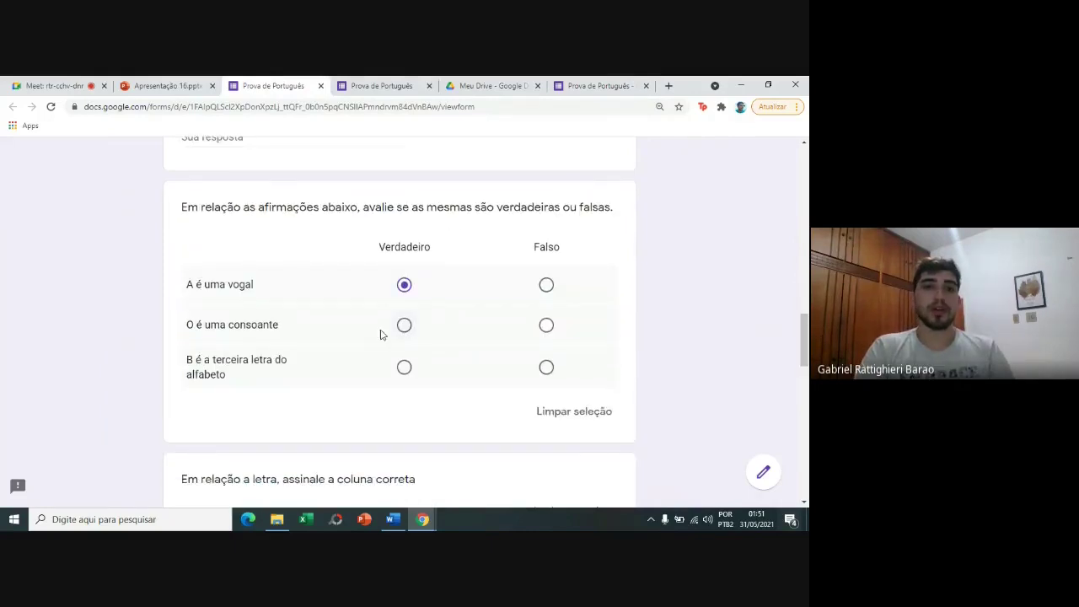
{"action": "left_click_drag", "start_coordinate": [181, 208], "coordinate": [618, 219]}
{"action": "key", "text": "ctrl+c"}
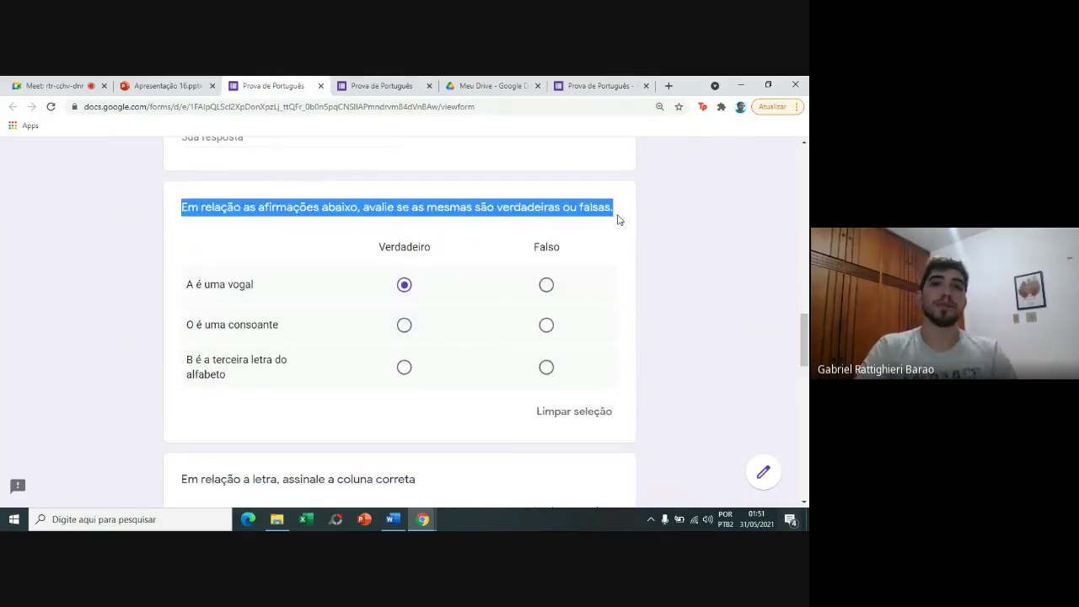
{"action": "left_click", "coordinate": [587, 85]}
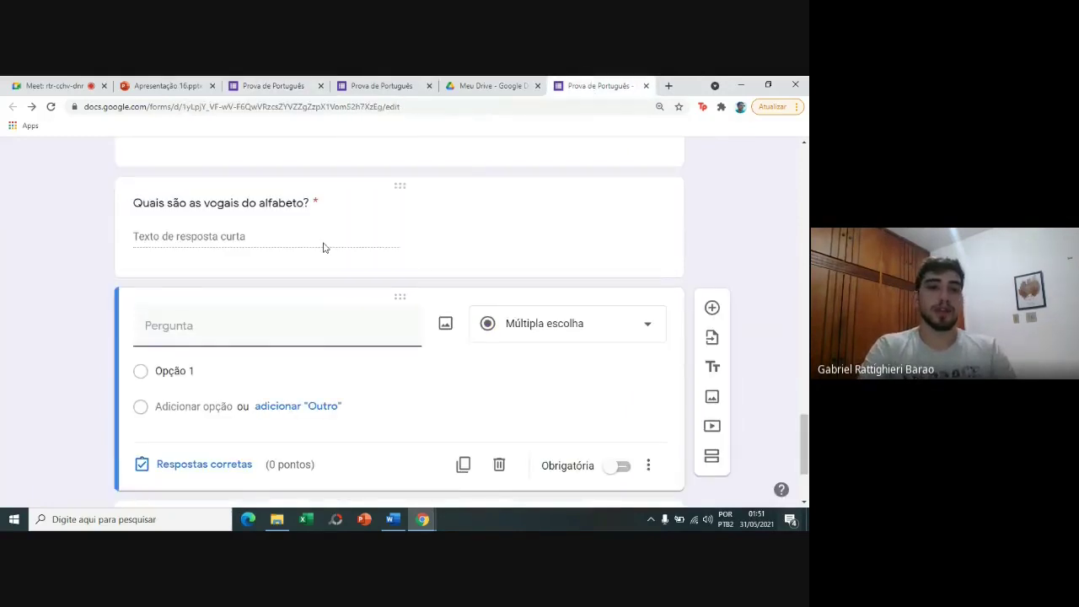
Paste the true-or-false statement as the question and change its type to Grade de múltipla escolha.
{"action": "key", "text": "ctrl+v"}
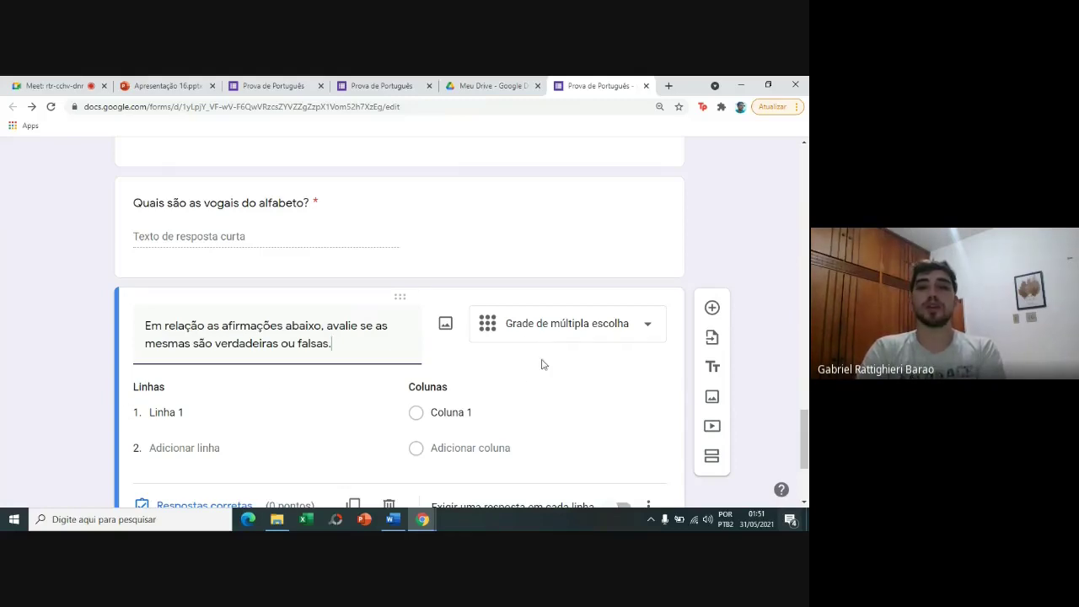
{"action": "left_click", "coordinate": [552, 329]}
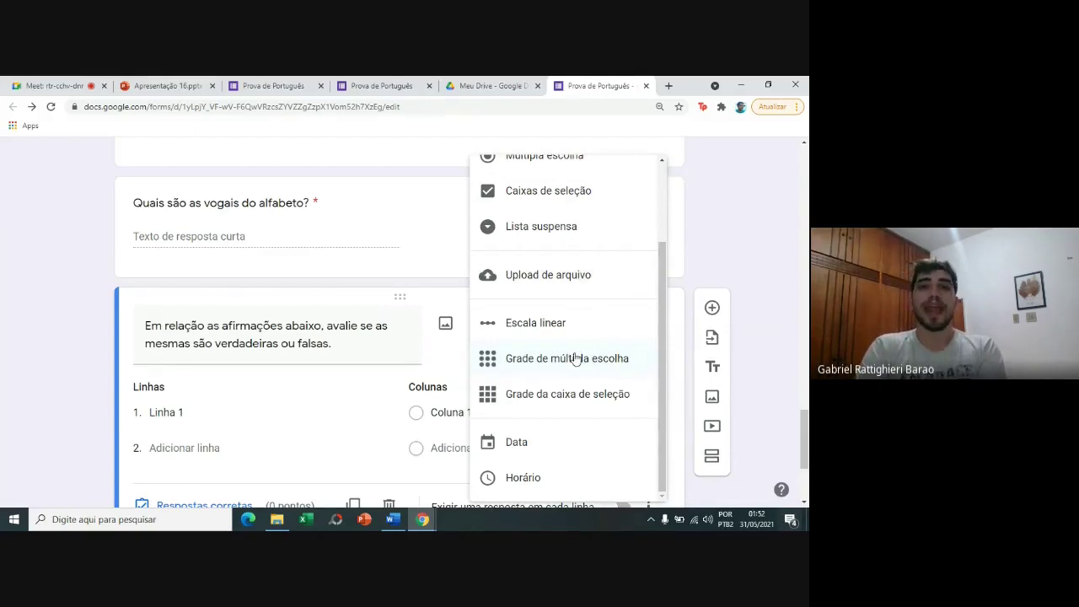
{"action": "left_click", "coordinate": [575, 360]}
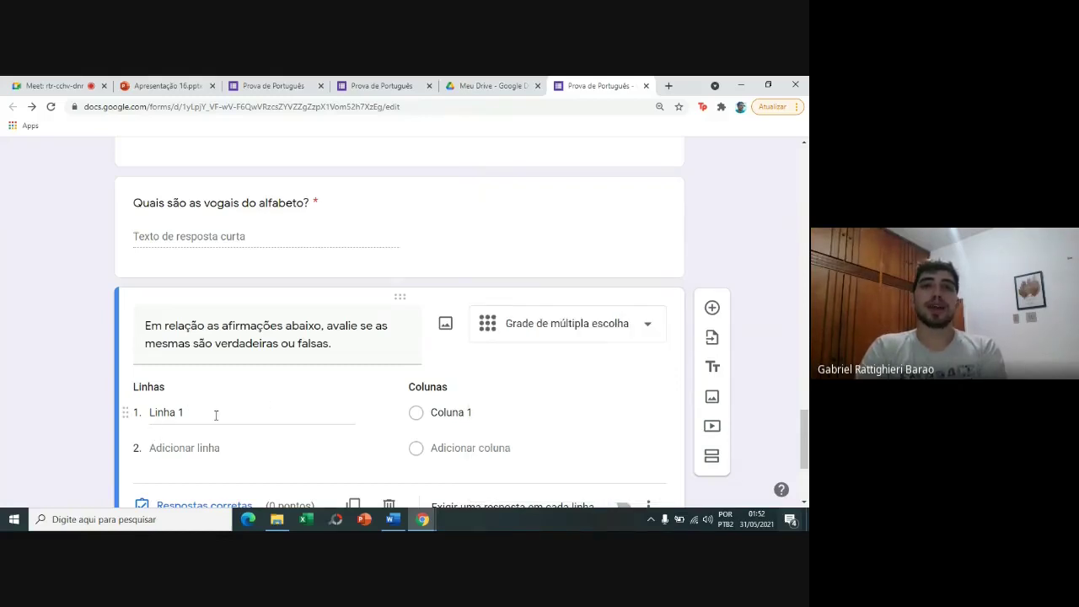
Label the grid rows 'A é uma vogal' and 'B é uma vogal'.
{"action": "left_click", "coordinate": [299, 421]}
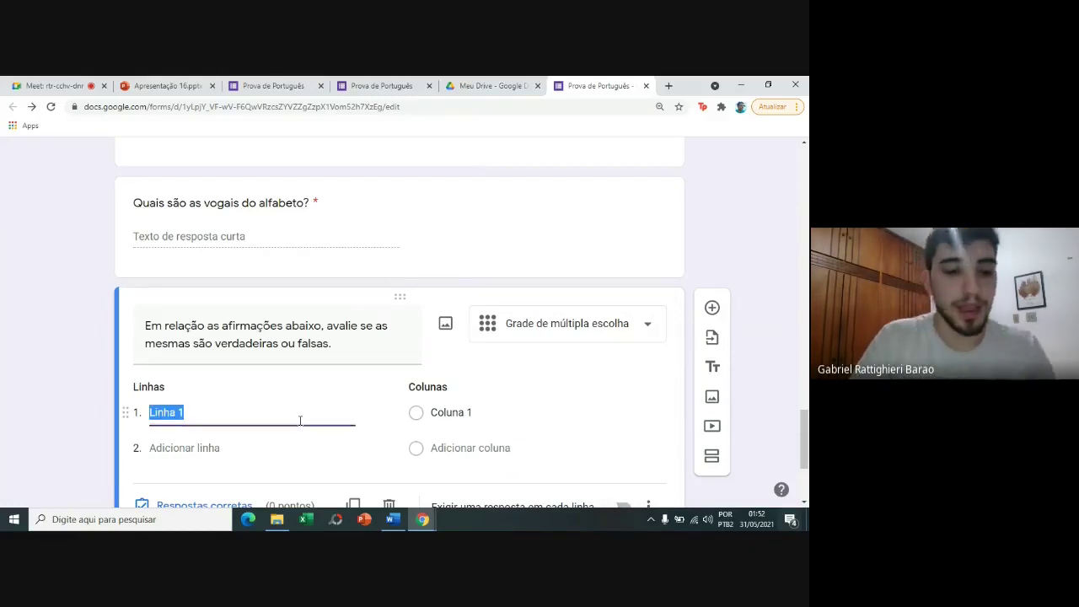
{"action": "type", "text": "a"}
{"action": "key", "text": "BackSpace"}
{"action": "type", "text": "A"}
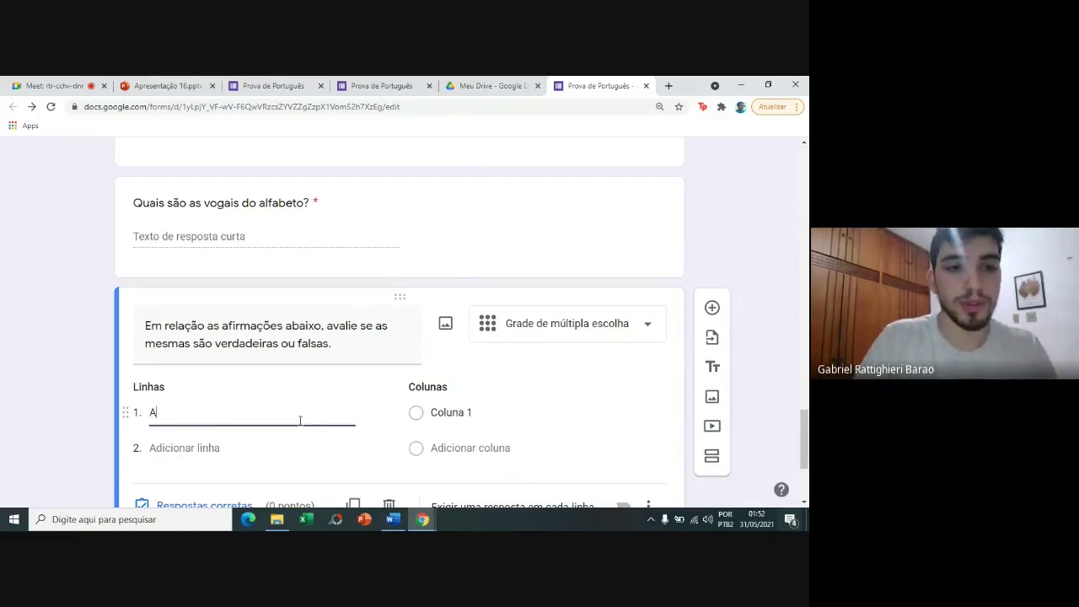
{"action": "type", "text": " é uma vogal"}
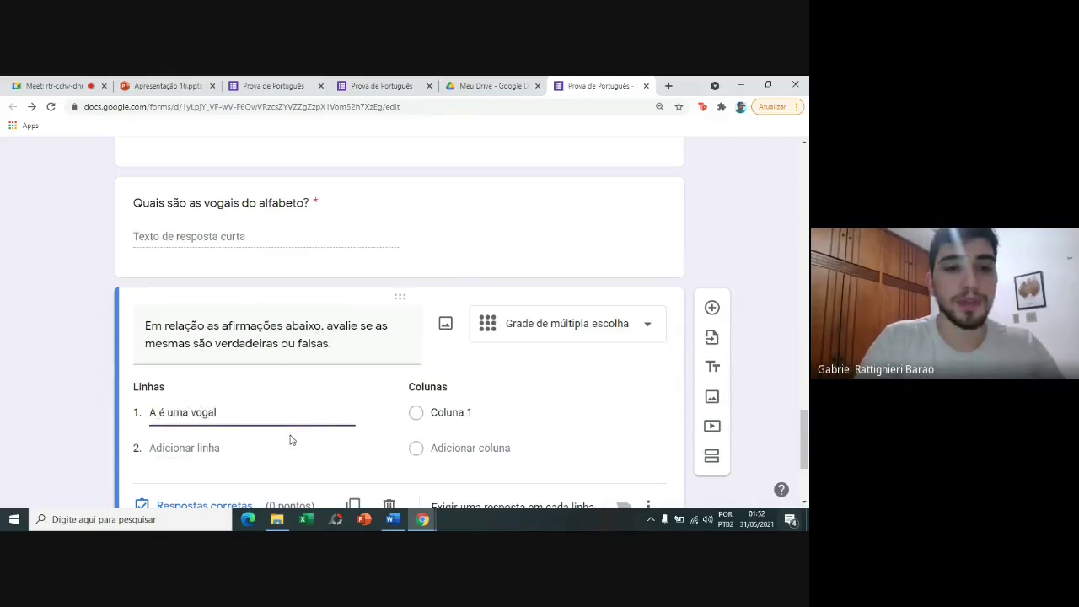
{"action": "left_click", "coordinate": [288, 443]}
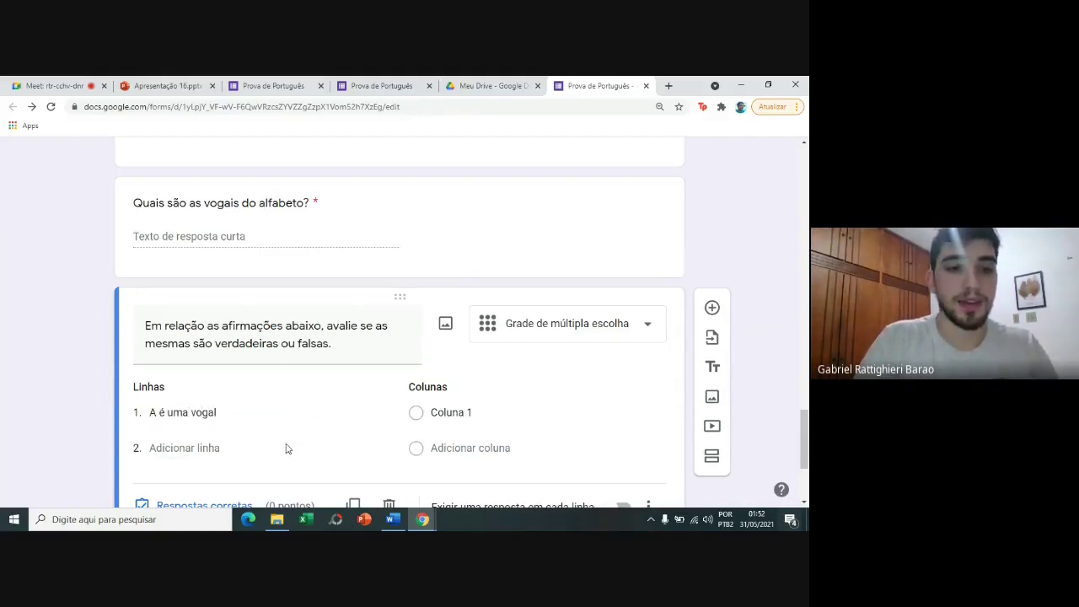
{"action": "left_click", "coordinate": [216, 445]}
{"action": "type", "text": "B "}
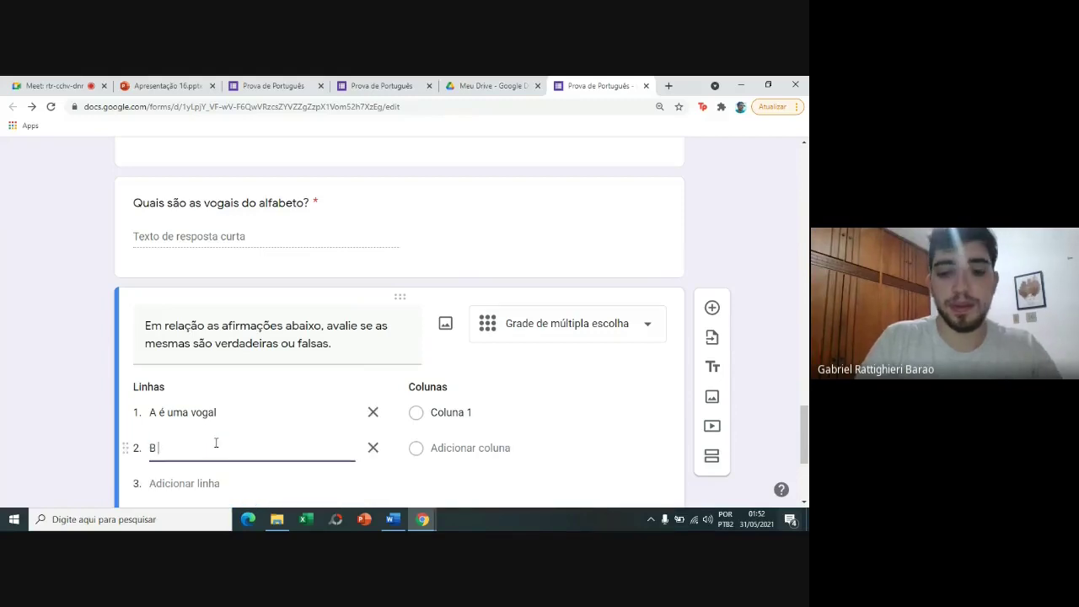
{"action": "type", "text": "é uma c"}
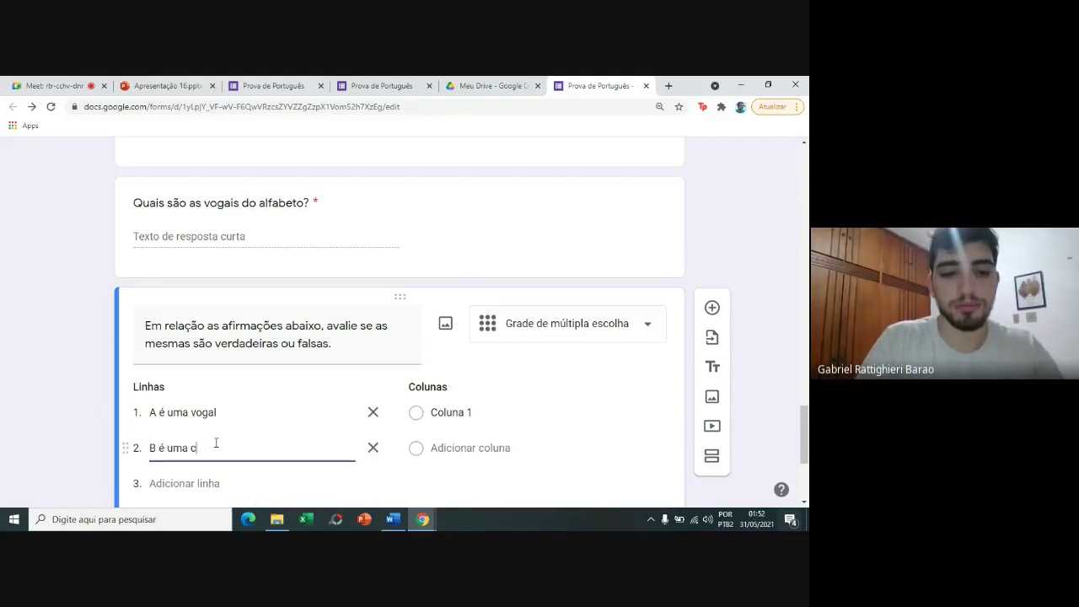
{"action": "key", "text": "BackSpace"}
{"action": "type", "text": "vogal"}
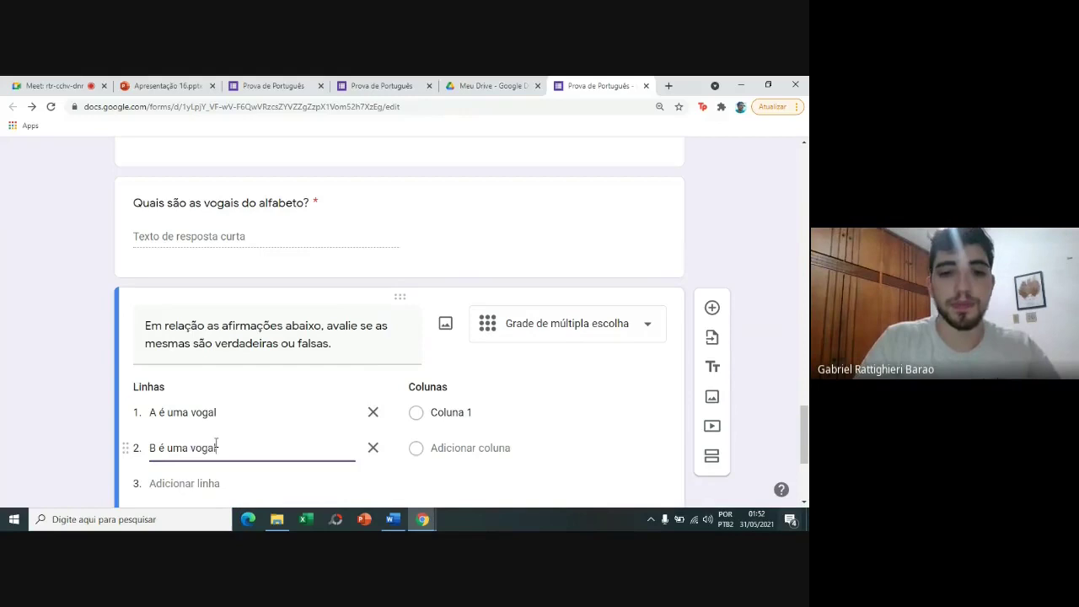
Name the grid columns Verdadeiro and Falso.
{"action": "left_click", "coordinate": [442, 418]}
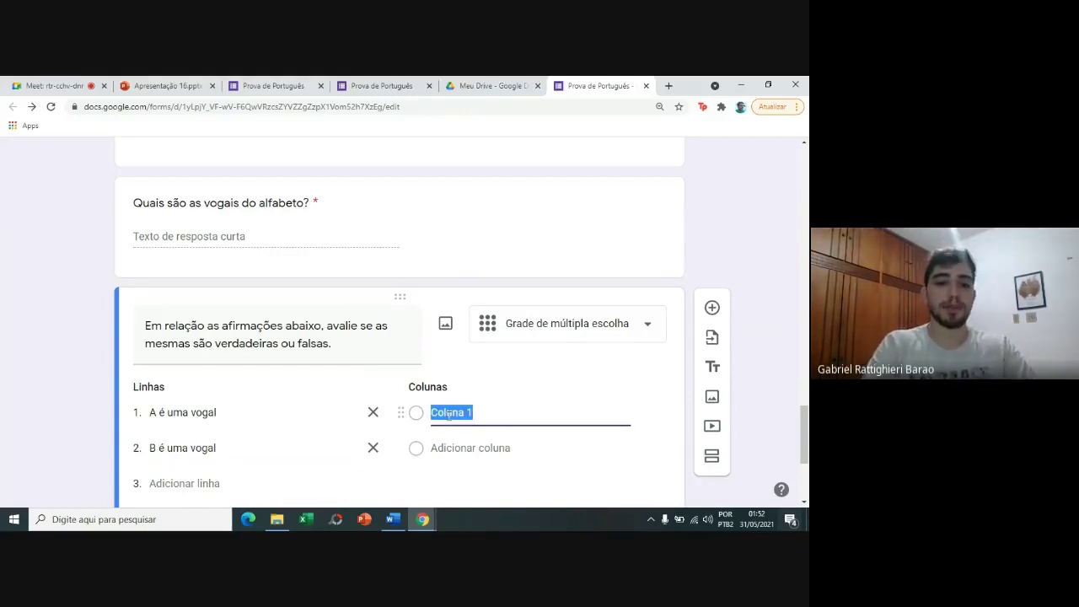
{"action": "type", "text": "Verdadeiro"}
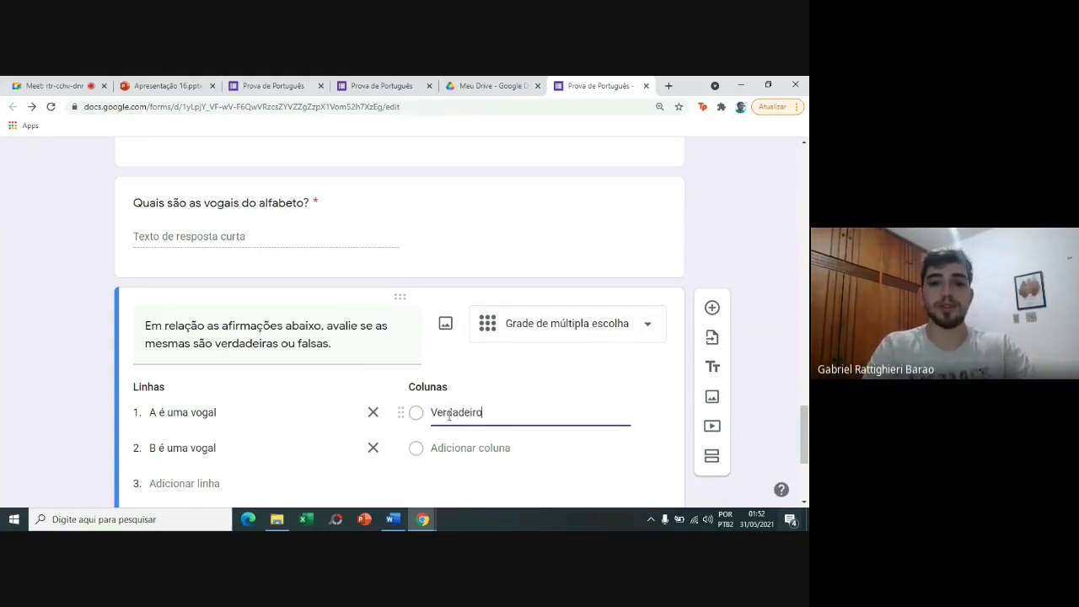
{"action": "left_click", "coordinate": [462, 448]}
{"action": "type", "text": "F"}
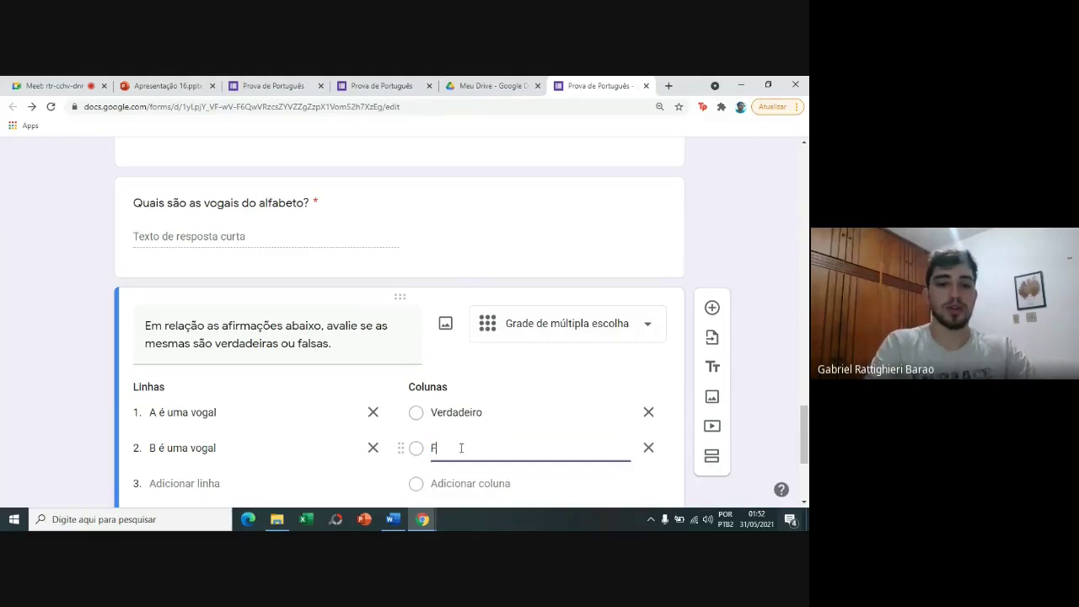
{"action": "type", "text": "also"}
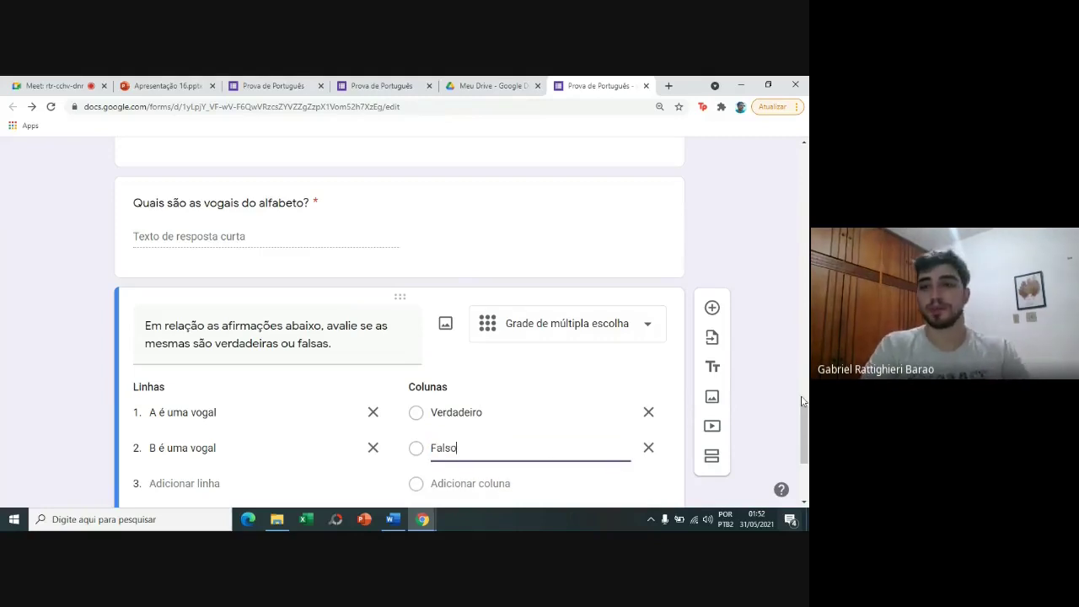
{"action": "scroll", "coordinate": [769, 437], "scroll_direction": "down", "scroll_amount": 2}
Make the true/false grid require a response in every row.
{"action": "left_click", "coordinate": [653, 370]}
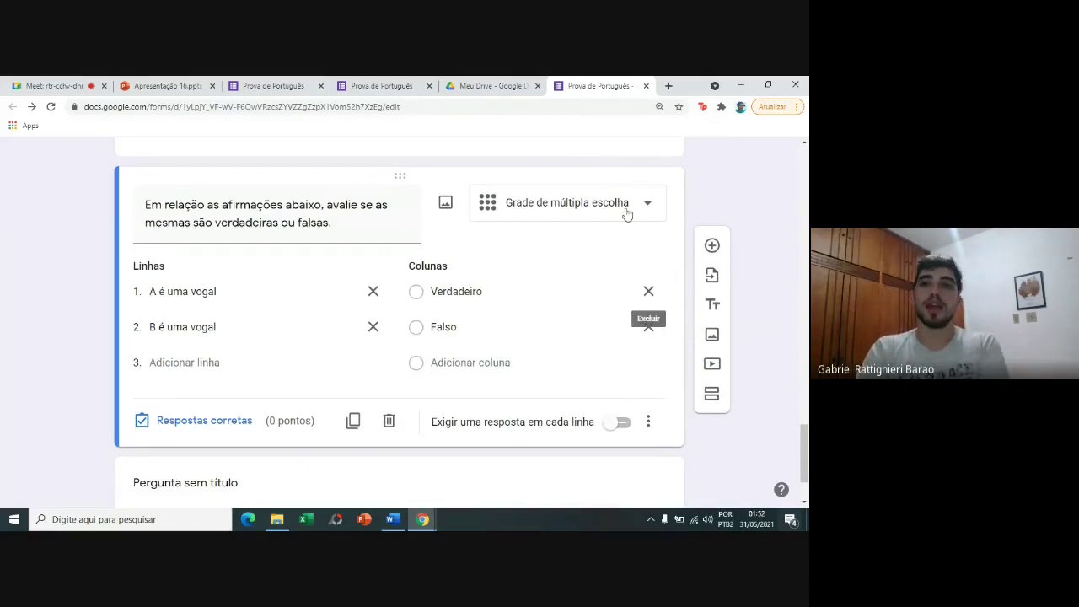
{"action": "scroll", "coordinate": [807, 476], "scroll_direction": "up", "scroll_amount": 2}
{"action": "scroll", "coordinate": [807, 477], "scroll_direction": "down", "scroll_amount": 3}
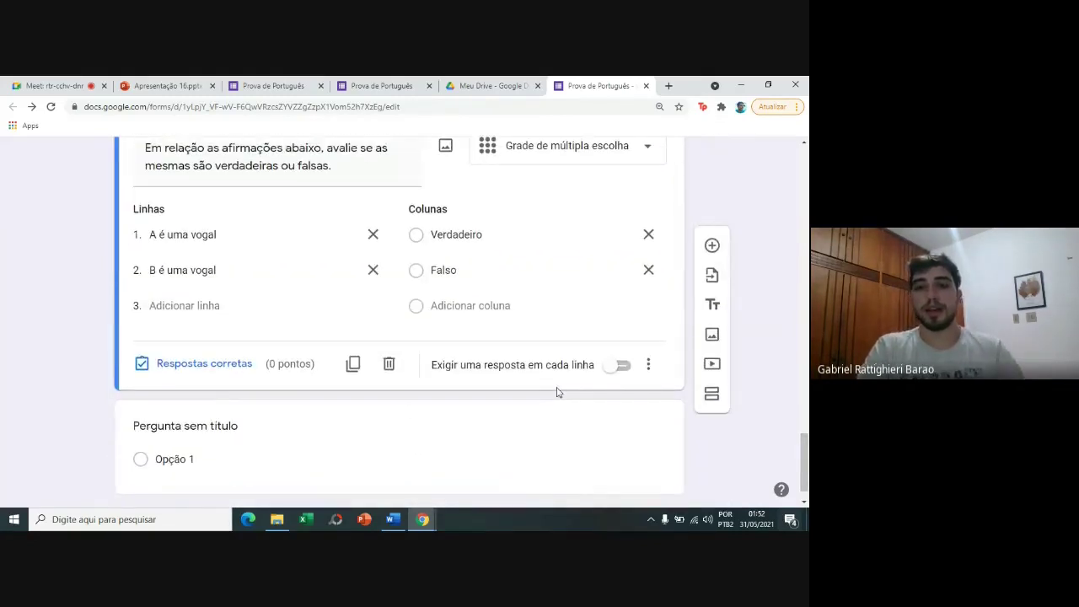
{"action": "left_click", "coordinate": [619, 366]}
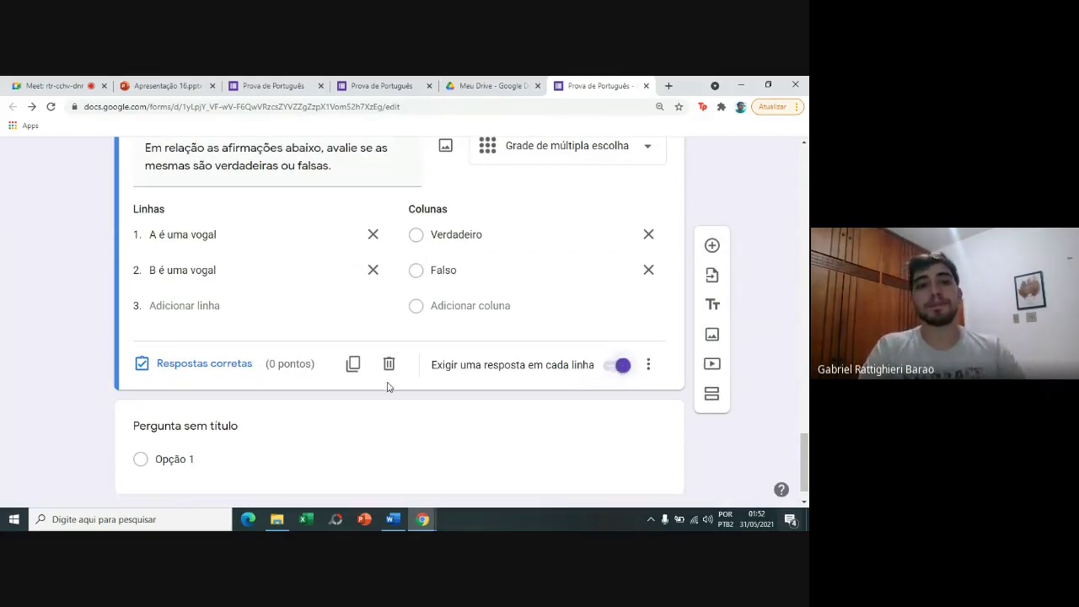
In the grid's answer key, give 'A é uma vogal' and 'B é uma vogal' 1 point each.
{"action": "left_click", "coordinate": [204, 363]}
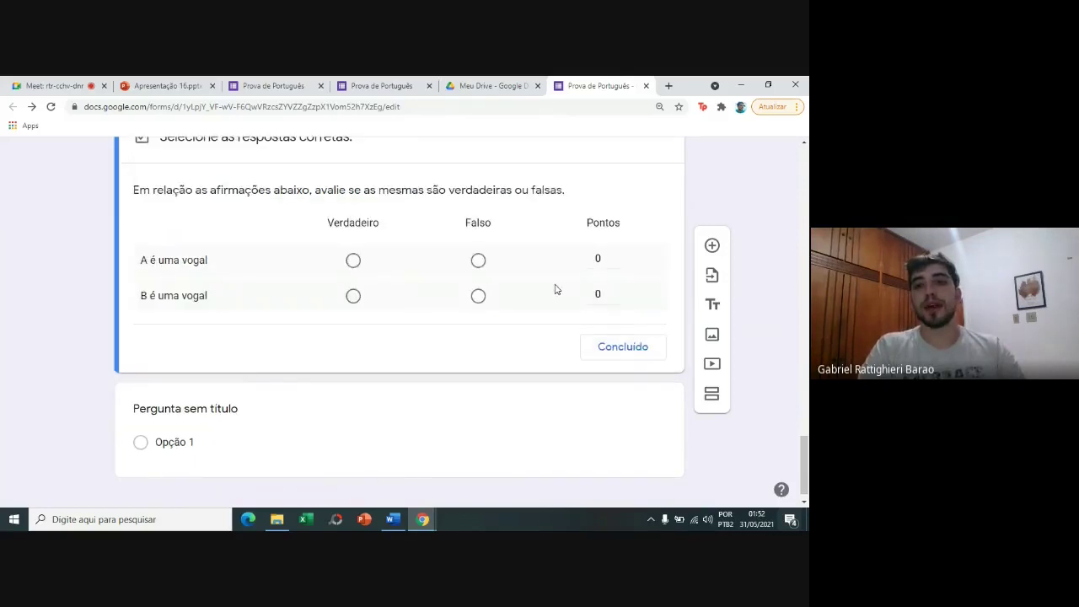
{"action": "left_click", "coordinate": [604, 260]}
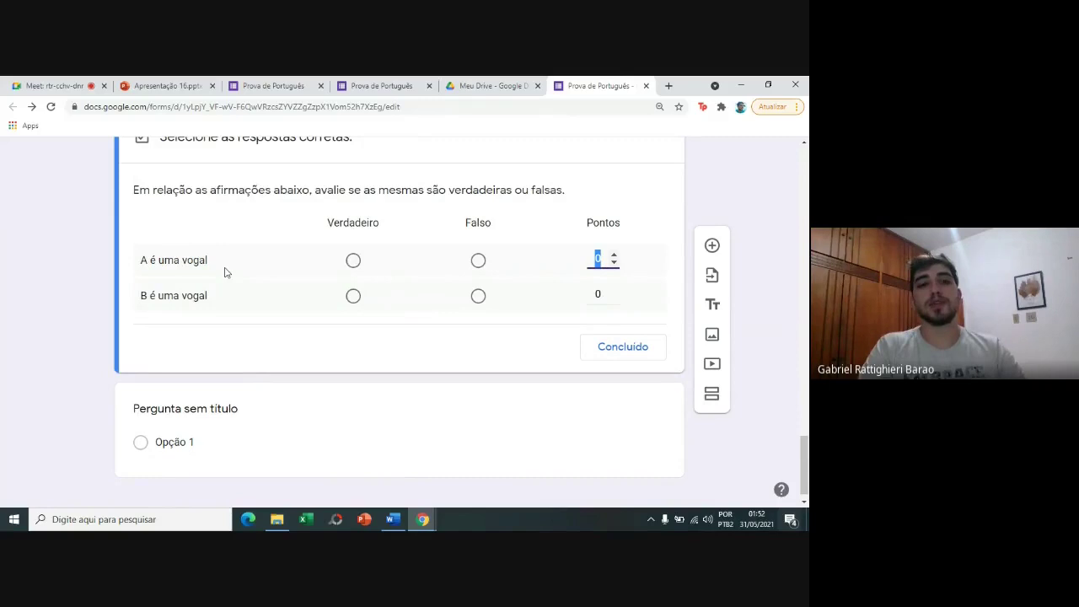
{"action": "type", "text": "1"}
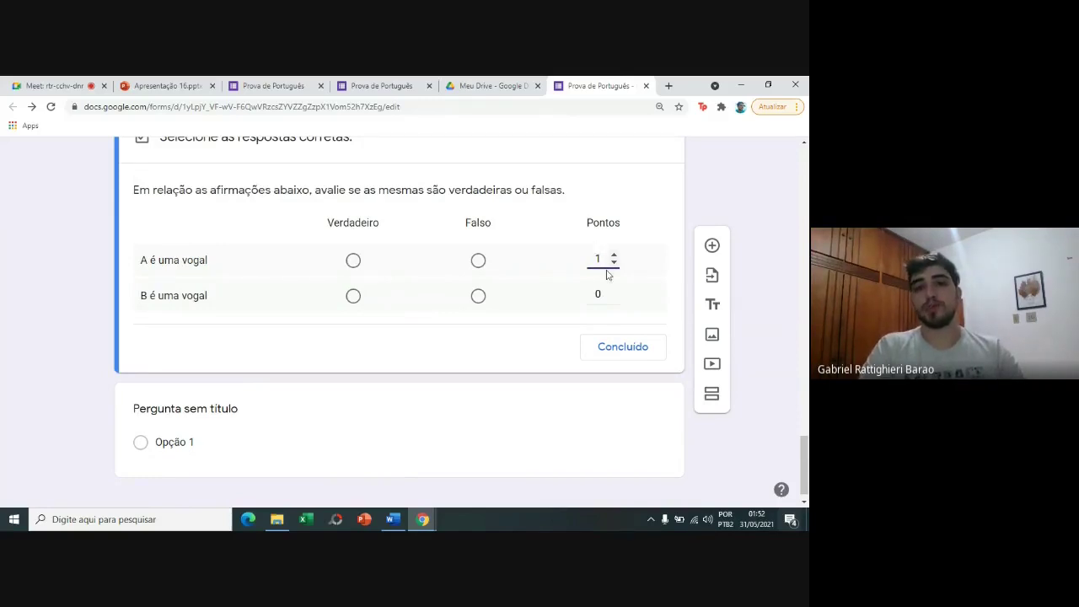
{"action": "left_click", "coordinate": [607, 292]}
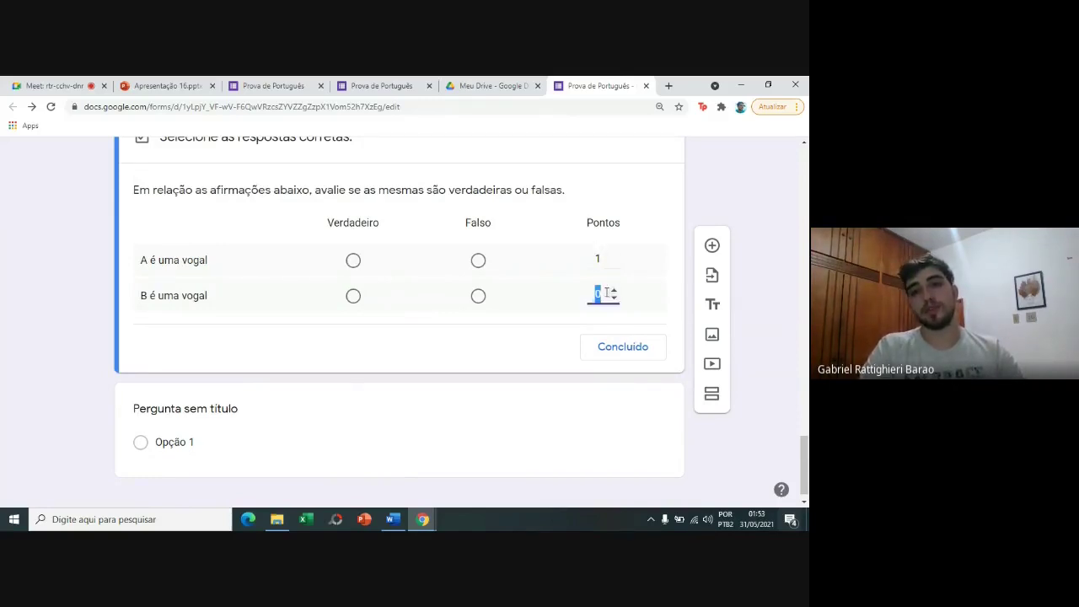
{"action": "type", "text": "1"}
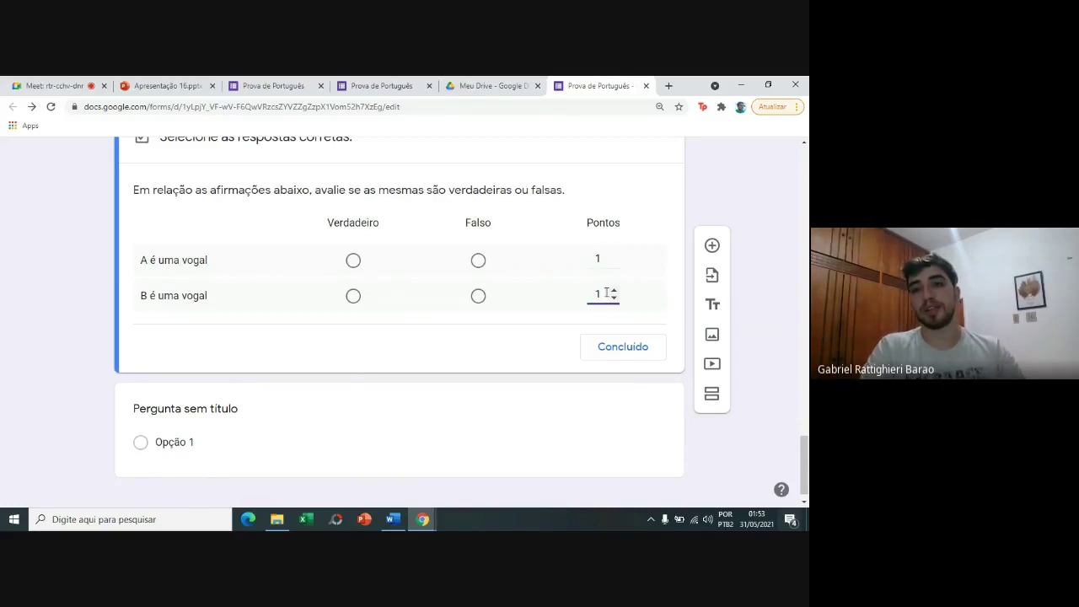
{"action": "left_click", "coordinate": [611, 345]}
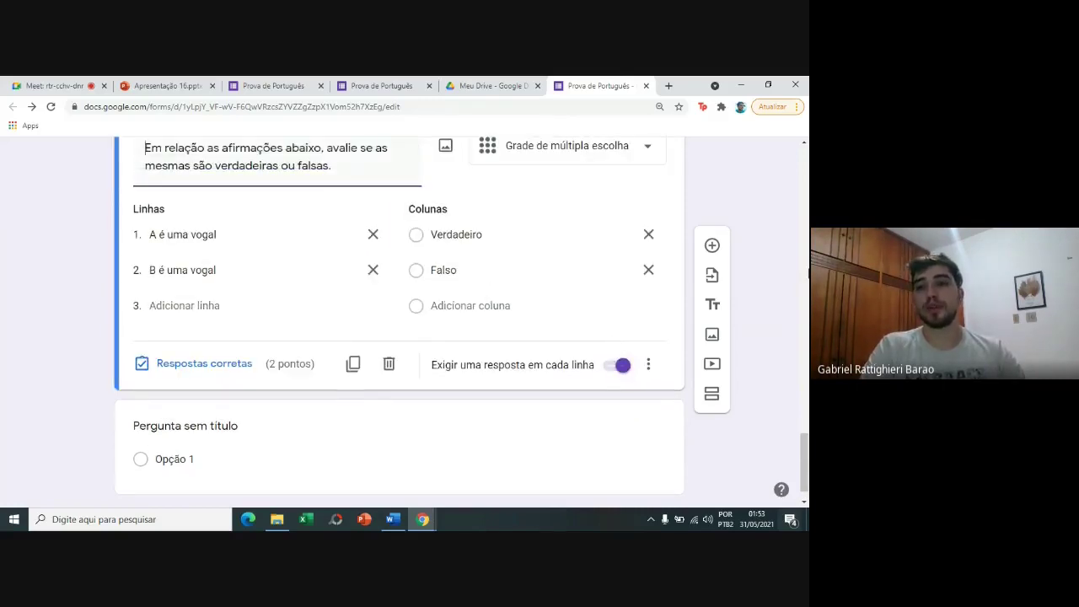
{"action": "mouse_move", "coordinate": [808, 451]}
{"action": "left_mouse_down"}
{"action": "mouse_move", "coordinate": [808, 163]}
{"action": "mouse_move", "coordinate": [807, 443]}
{"action": "left_mouse_up"}
Preview the quiz and answer the grid: A é uma vogal Verdadeiro, B é uma vogal Falso.
{"action": "left_click", "coordinate": [586, 159]}
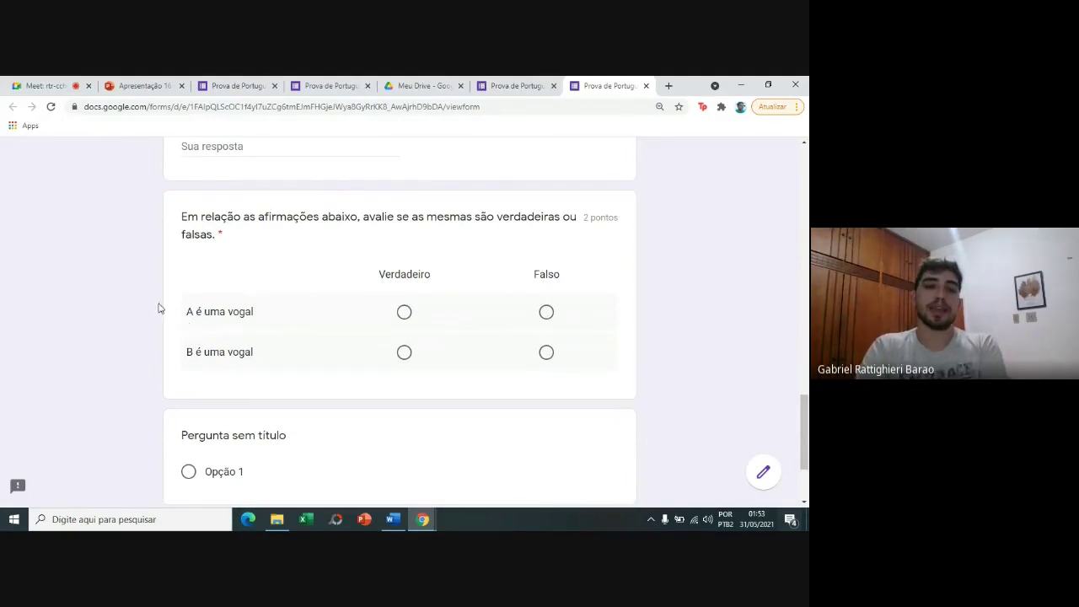
{"action": "left_click", "coordinate": [404, 312]}
{"action": "left_click", "coordinate": [547, 313]}
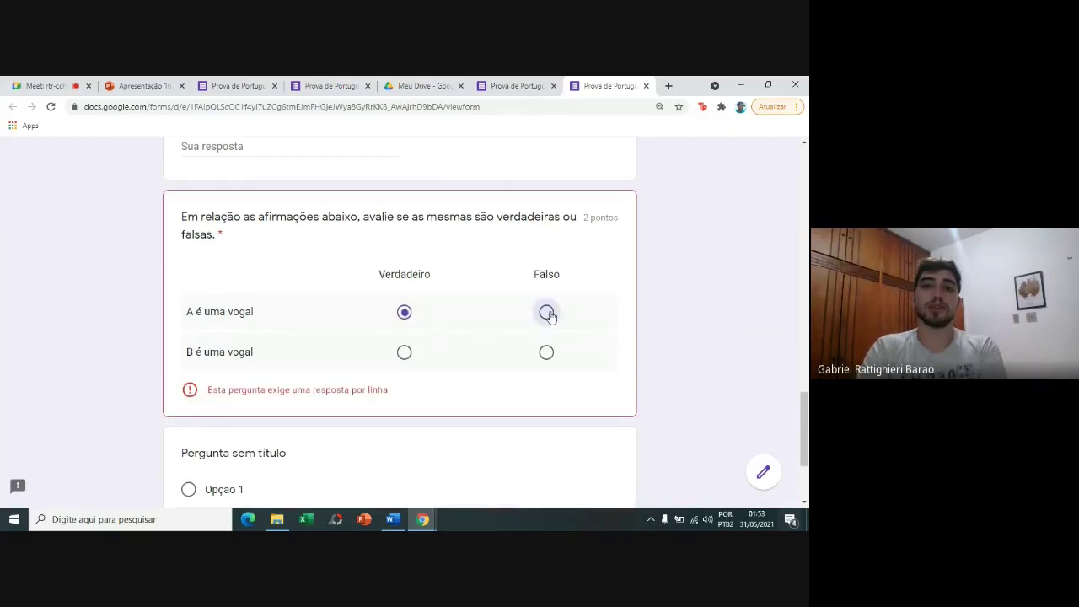
{"action": "left_click", "coordinate": [407, 316]}
{"action": "left_click", "coordinate": [405, 354]}
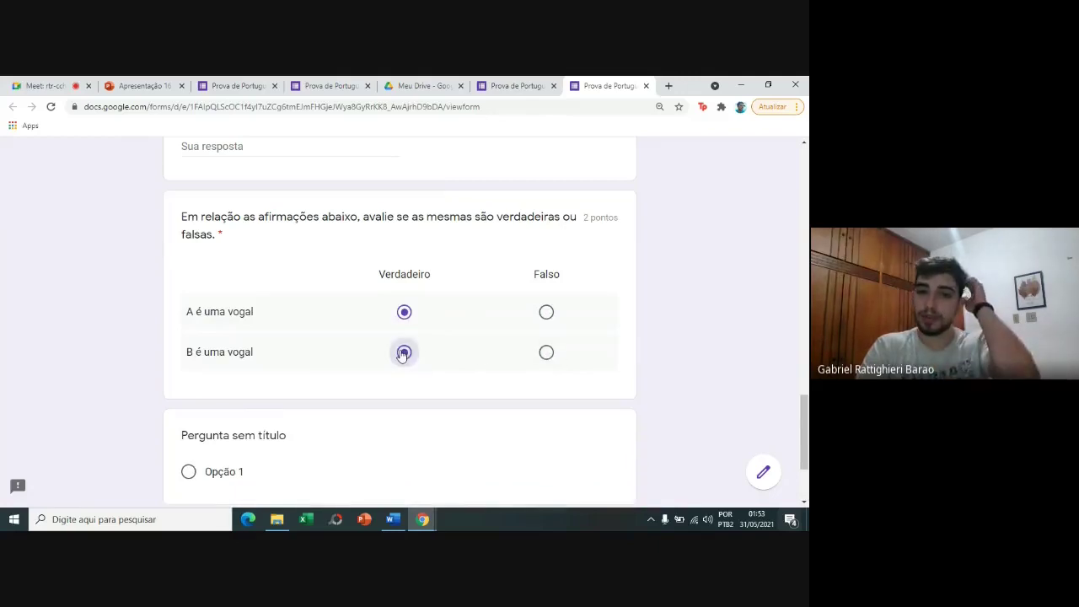
{"action": "left_click", "coordinate": [546, 353]}
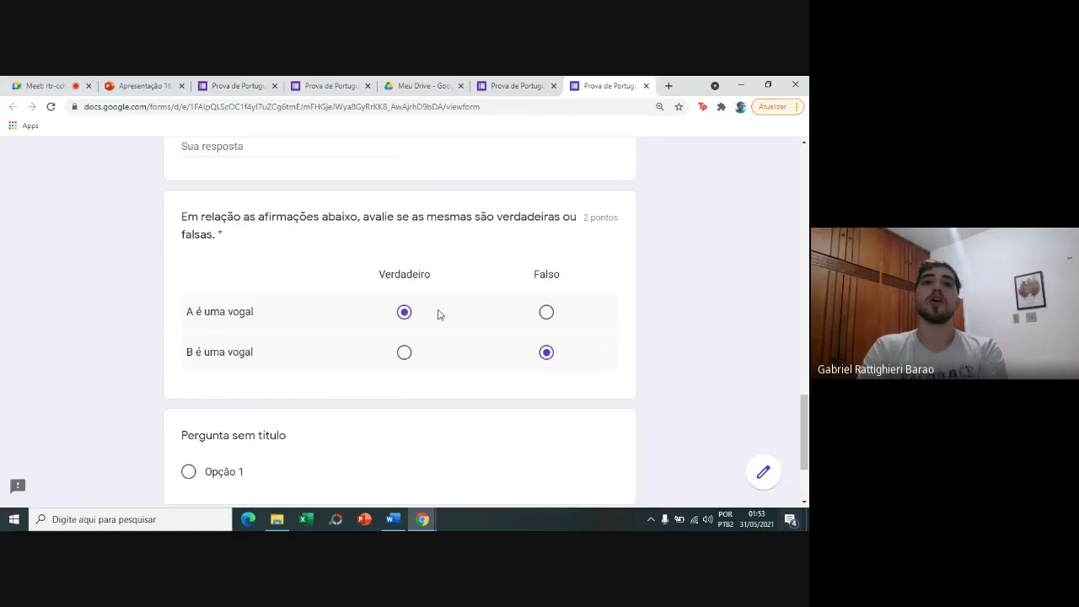
Back in the editor, add a new question below the true/false grid.
{"action": "left_click", "coordinate": [530, 86]}
{"action": "left_click_drag", "start_coordinate": [804, 176], "coordinate": [806, 425]}
{"action": "left_click", "coordinate": [714, 341]}
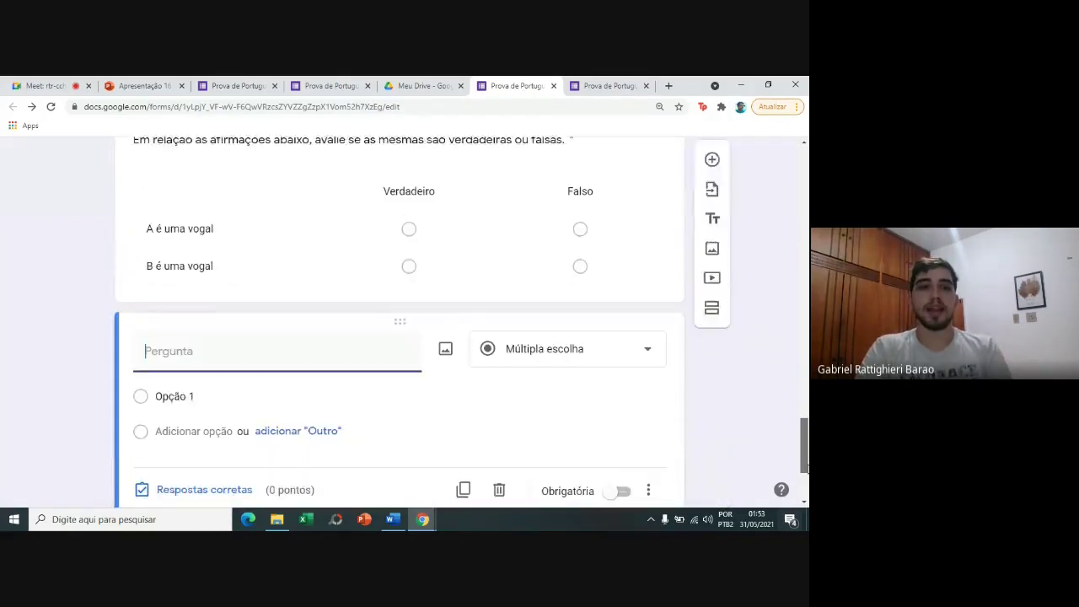
Select the checkbox-grid question title in the older exam form's preview.
{"action": "left_click", "coordinate": [333, 85]}
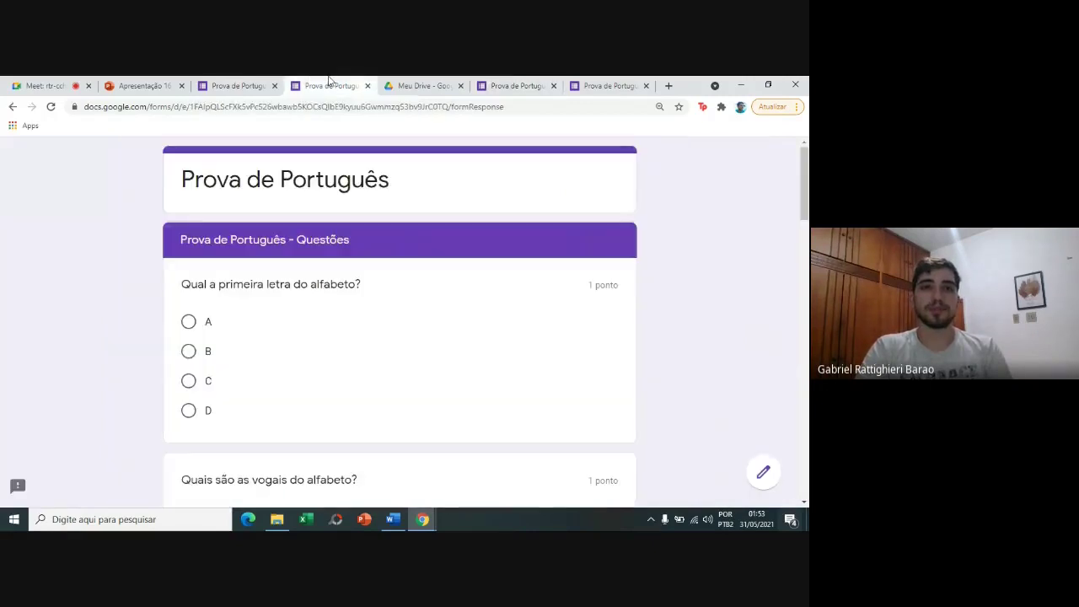
{"action": "left_click", "coordinate": [261, 81]}
{"action": "left_click_drag", "start_coordinate": [804, 318], "coordinate": [804, 353]}
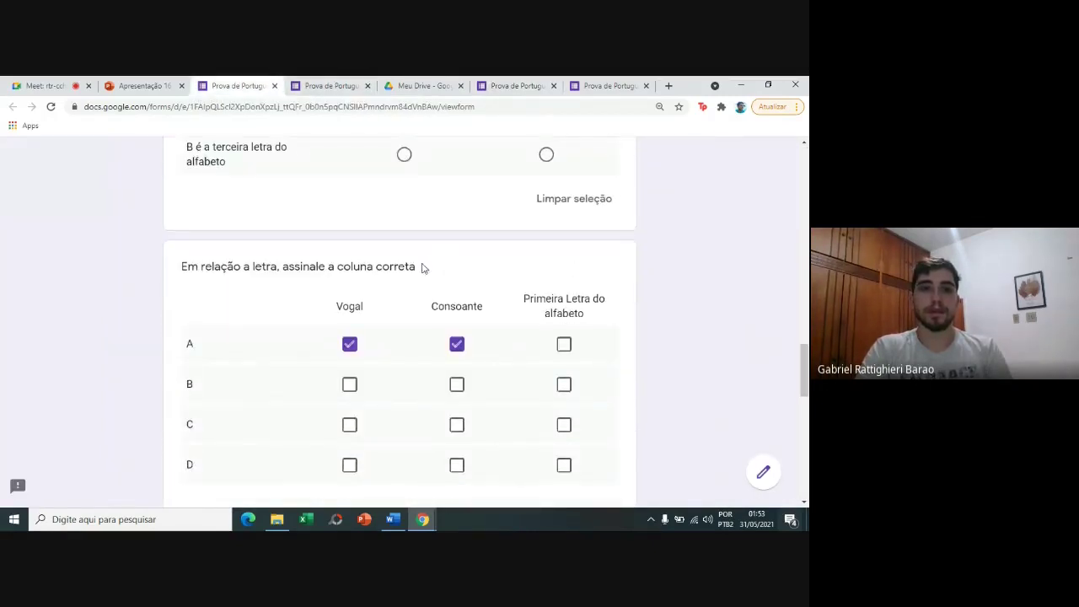
{"action": "left_click_drag", "start_coordinate": [416, 267], "coordinate": [179, 271]}
{"action": "key", "text": "ctrl+c"}
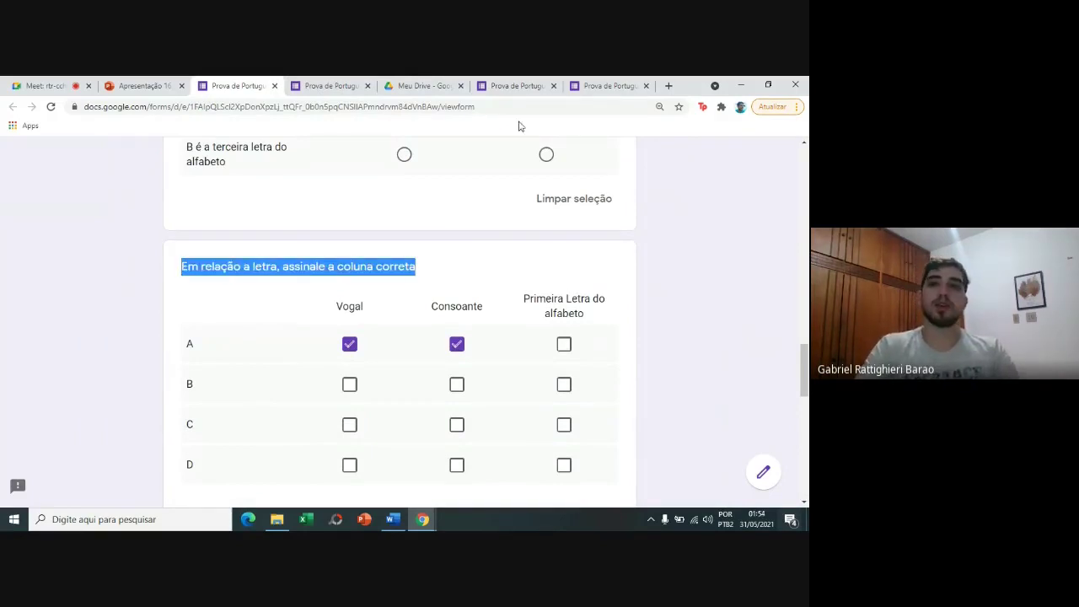
Close the quiz preview tab and confirm leaving the page to return to the editor.
{"action": "left_click", "coordinate": [597, 80]}
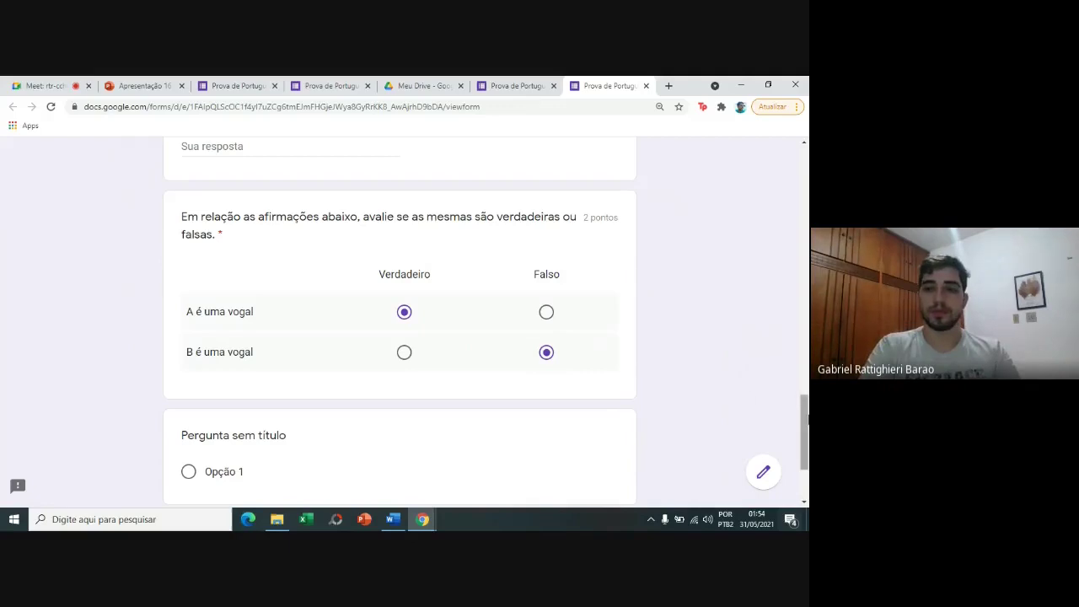
{"action": "scroll", "coordinate": [803, 430], "scroll_direction": "down", "scroll_amount": 2}
{"action": "triple_click", "coordinate": [224, 302]}
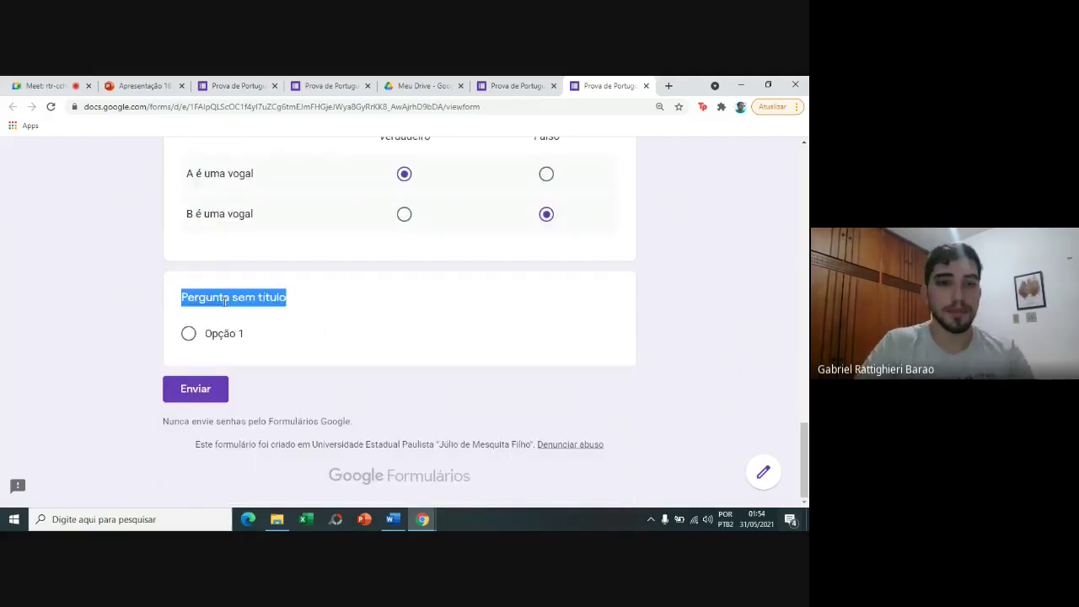
{"action": "left_click", "coordinate": [224, 302]}
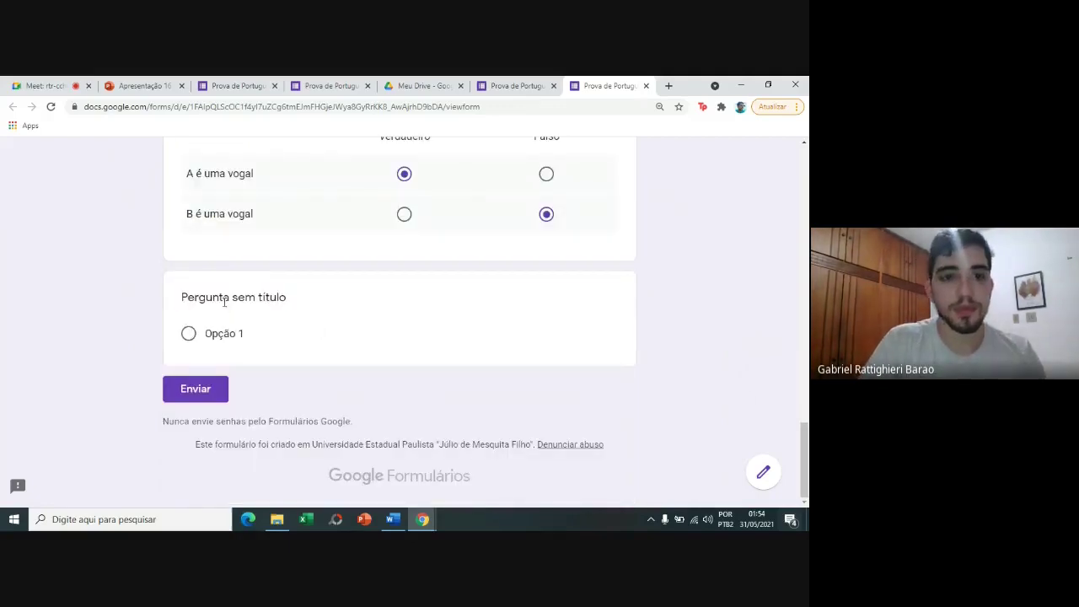
{"action": "left_click", "coordinate": [646, 85]}
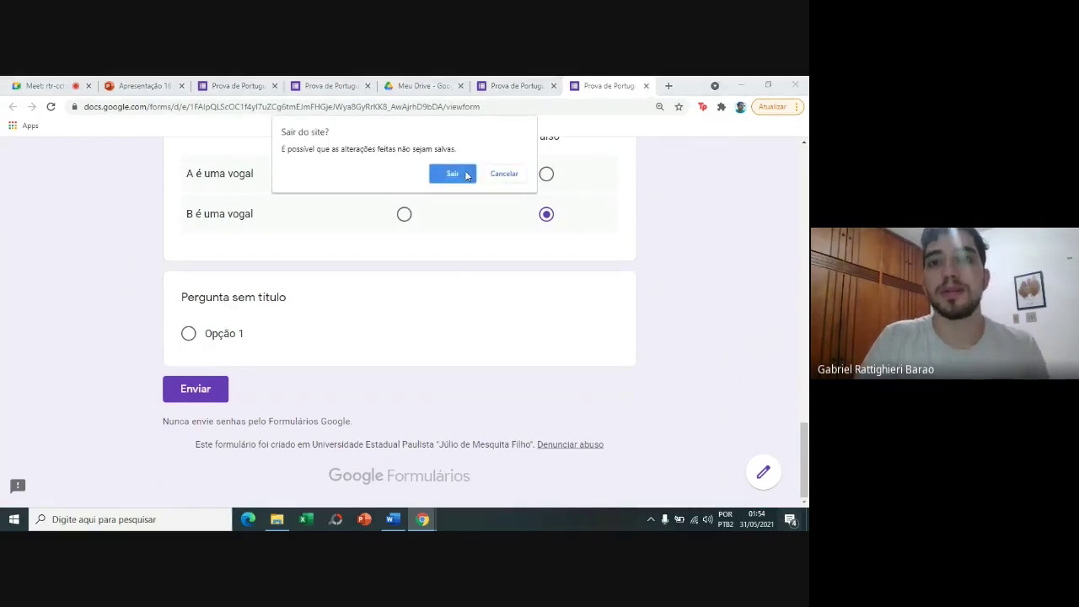
{"action": "left_click", "coordinate": [467, 177]}
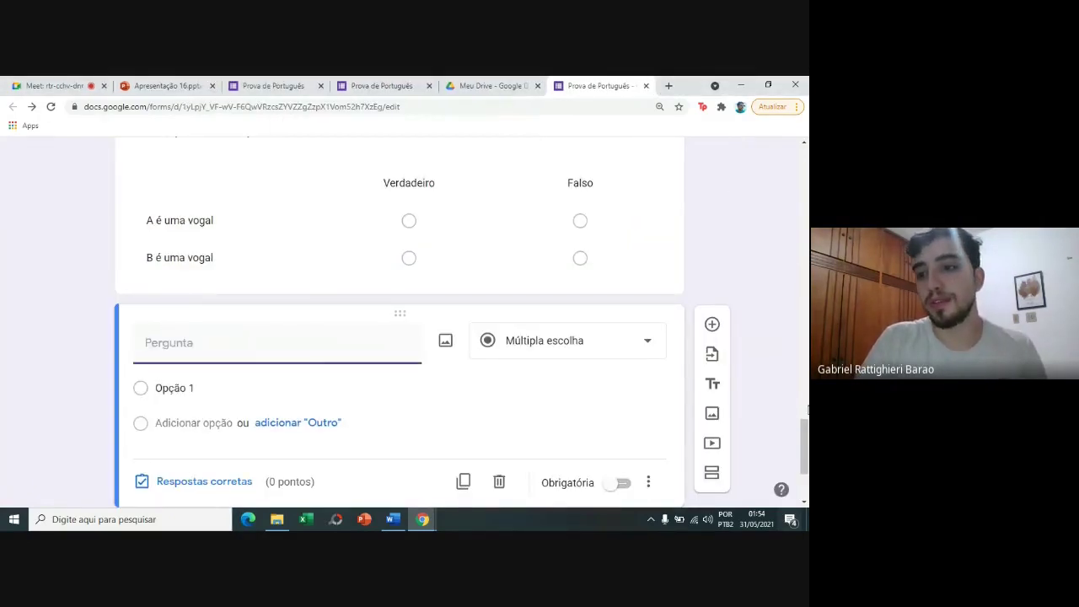
{"action": "scroll", "coordinate": [807, 410], "scroll_direction": "up", "scroll_amount": 20}
Paste 'Em relação a letra, assinale a coluna correta' as the blank question's title, then browse question types.
{"action": "right_click", "coordinate": [573, 145]}
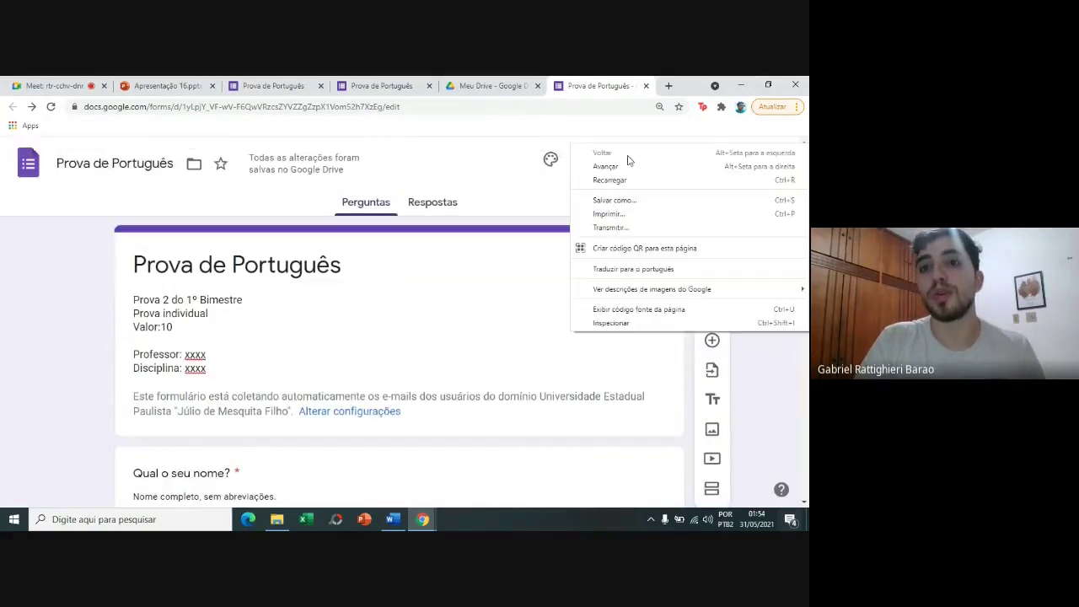
{"action": "left_click", "coordinate": [540, 186]}
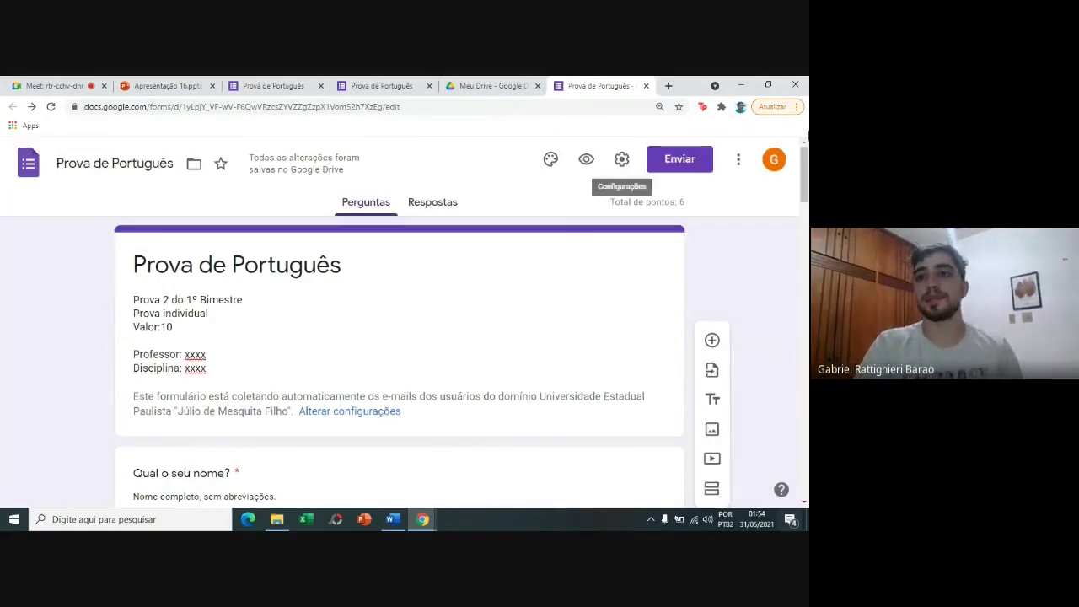
{"action": "left_click_drag", "start_coordinate": [802, 176], "coordinate": [799, 426]}
{"action": "scroll", "coordinate": [433, 445], "scroll_direction": "down", "scroll_amount": 1}
{"action": "left_click", "coordinate": [371, 448]}
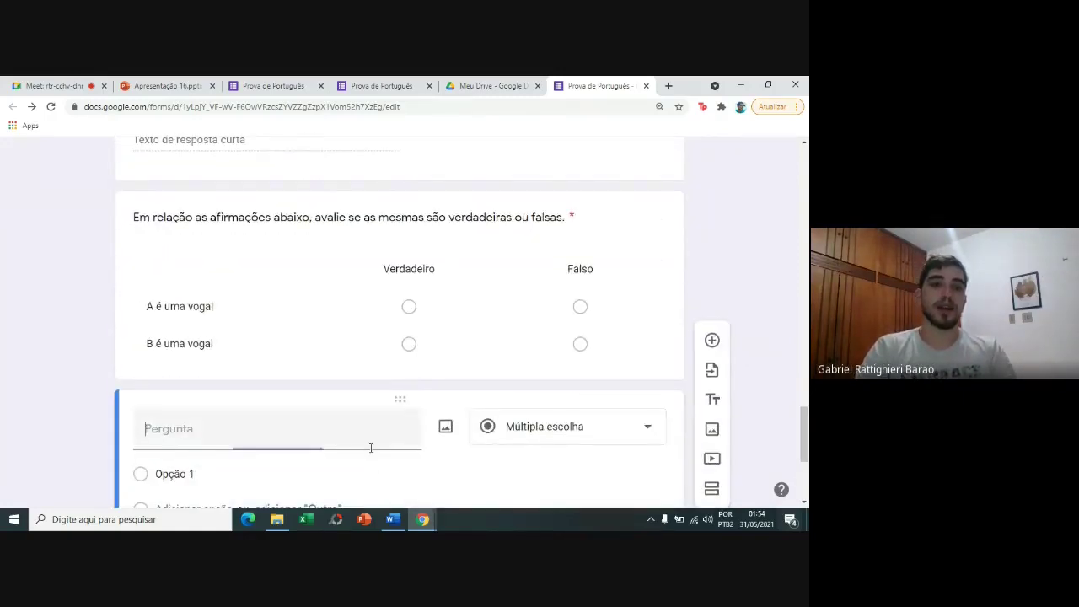
{"action": "key", "text": "ctrl+v"}
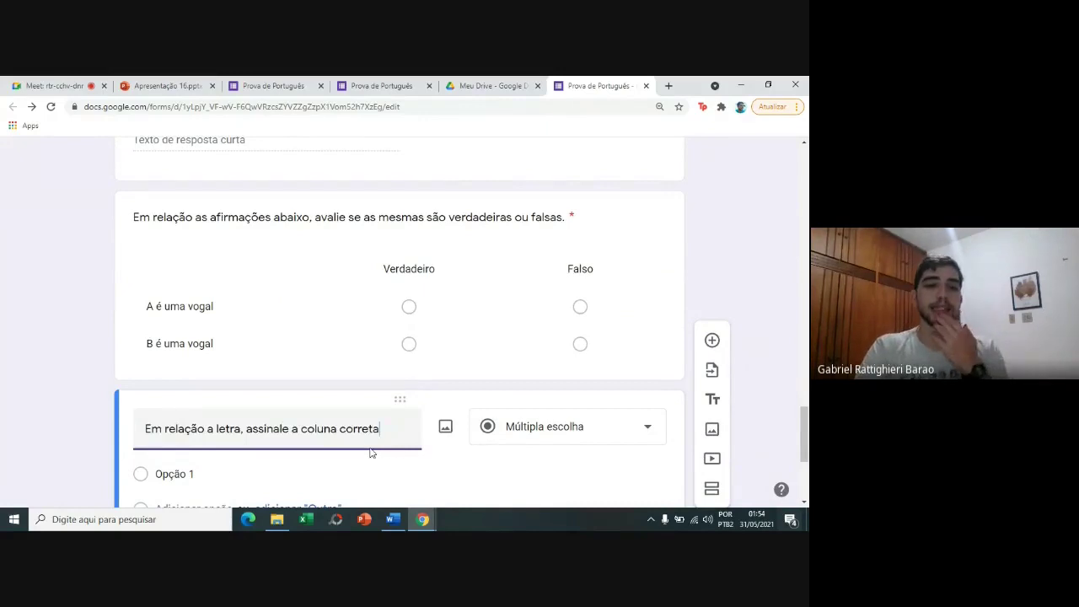
{"action": "left_click", "coordinate": [512, 440]}
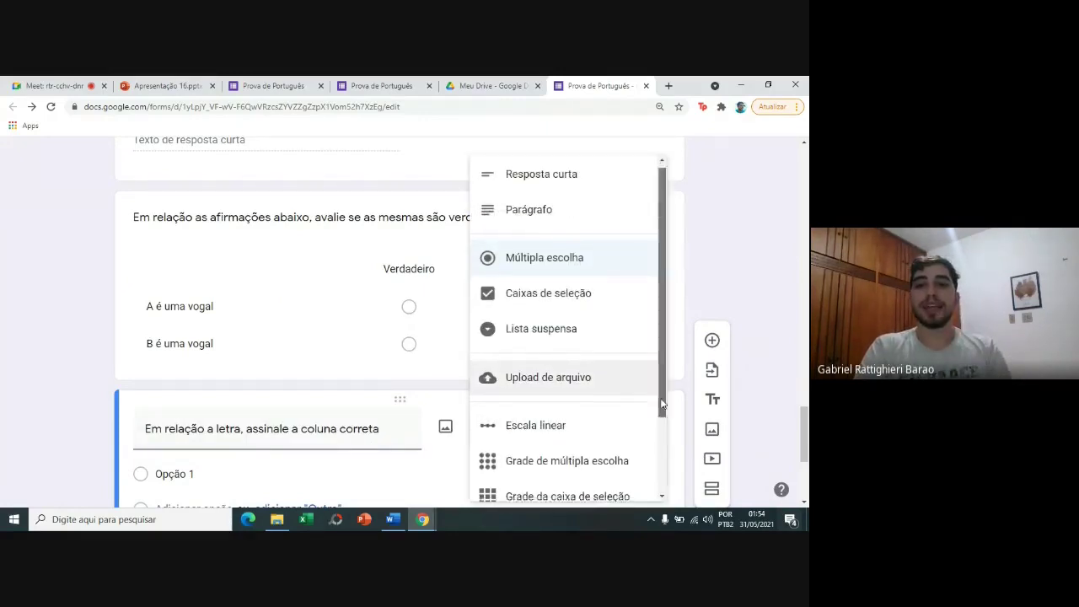
{"action": "scroll", "coordinate": [647, 397], "scroll_direction": "down", "scroll_amount": 2}
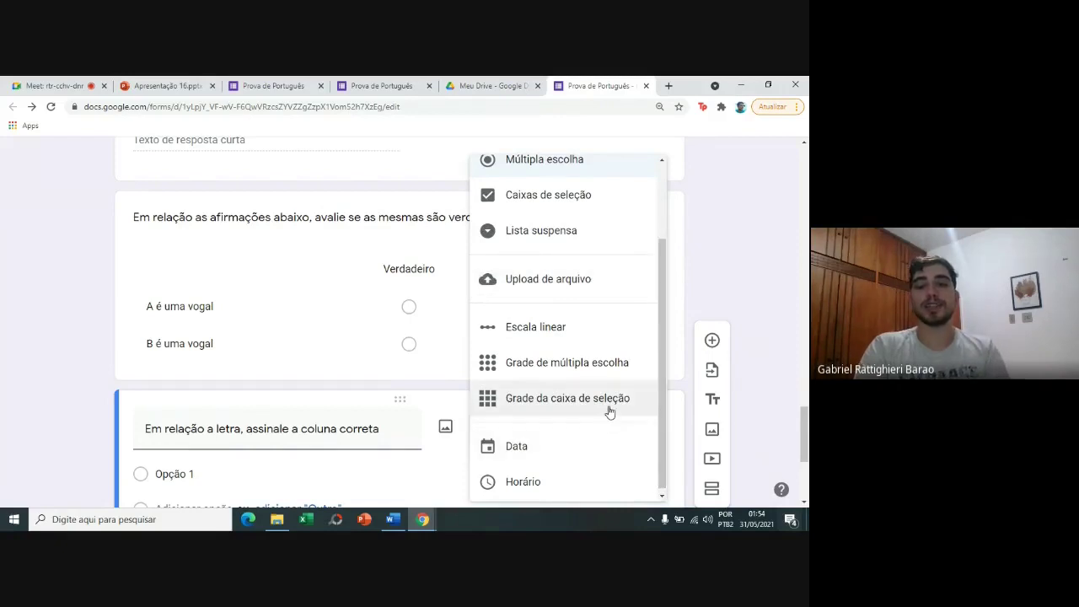
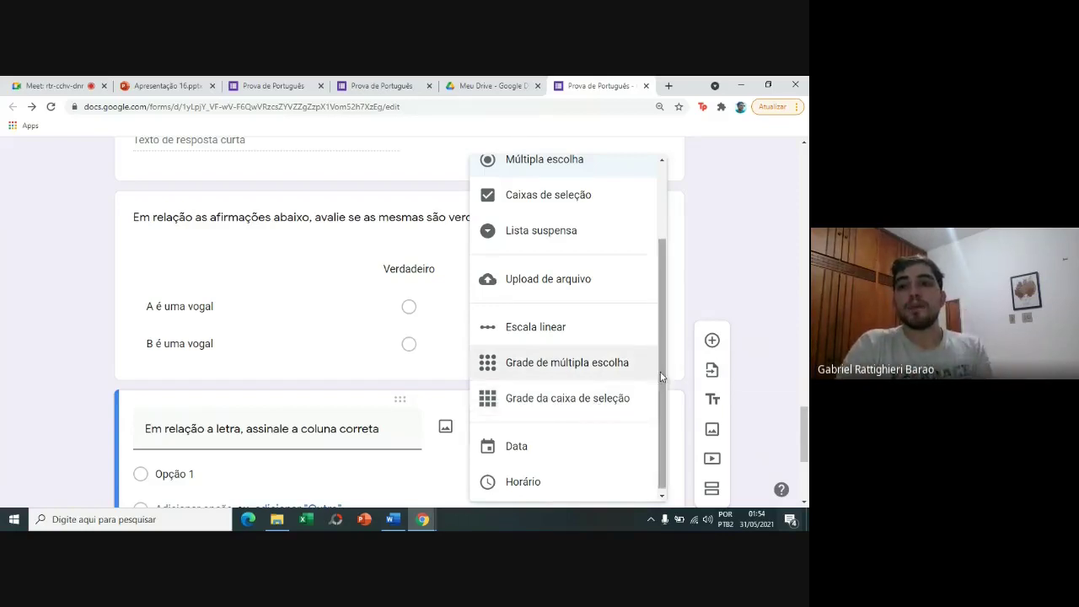
Change the letter question's type to 'Grade da caixa de seleção' (checkbox grid).
{"action": "scroll", "coordinate": [653, 337], "scroll_direction": "up", "scroll_amount": 2}
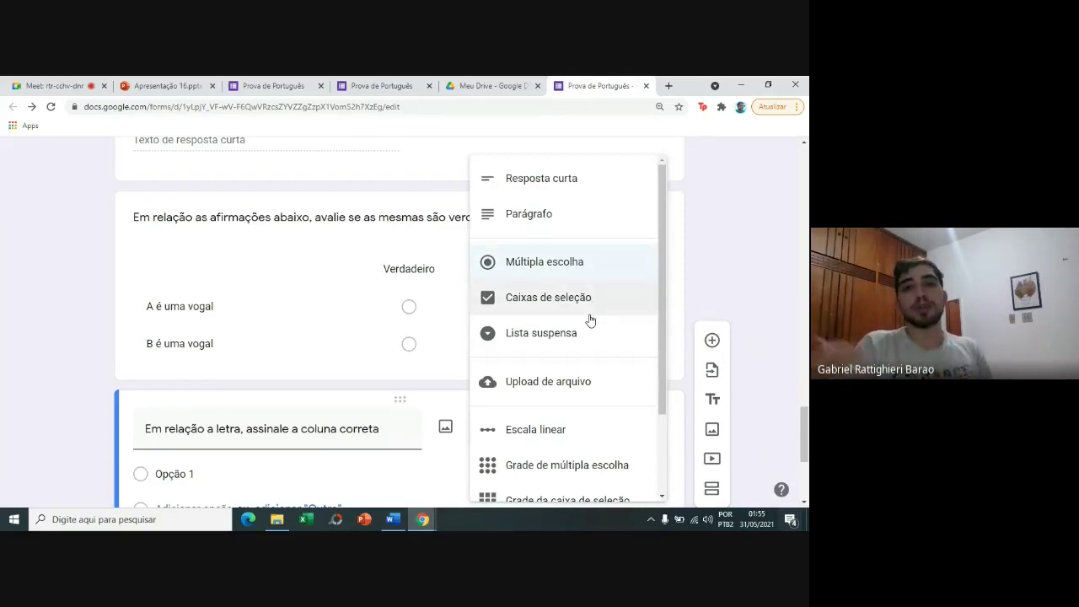
{"action": "scroll", "coordinate": [611, 316], "scroll_direction": "down", "scroll_amount": 3}
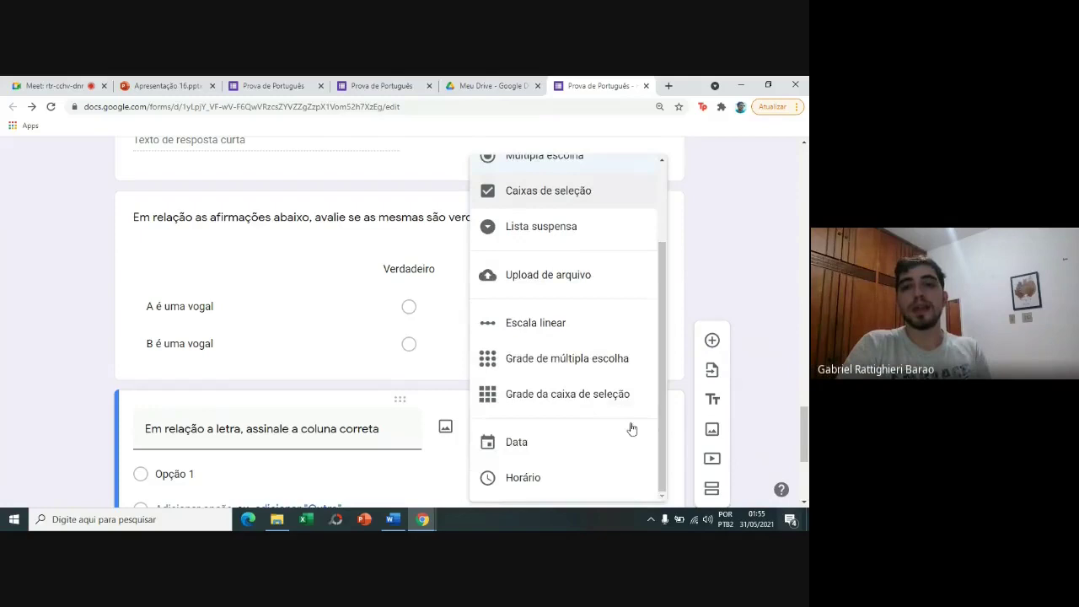
{"action": "left_click", "coordinate": [624, 405]}
Label the grid rows A and B.
{"action": "scroll", "coordinate": [531, 332], "scroll_direction": "down", "scroll_amount": 2}
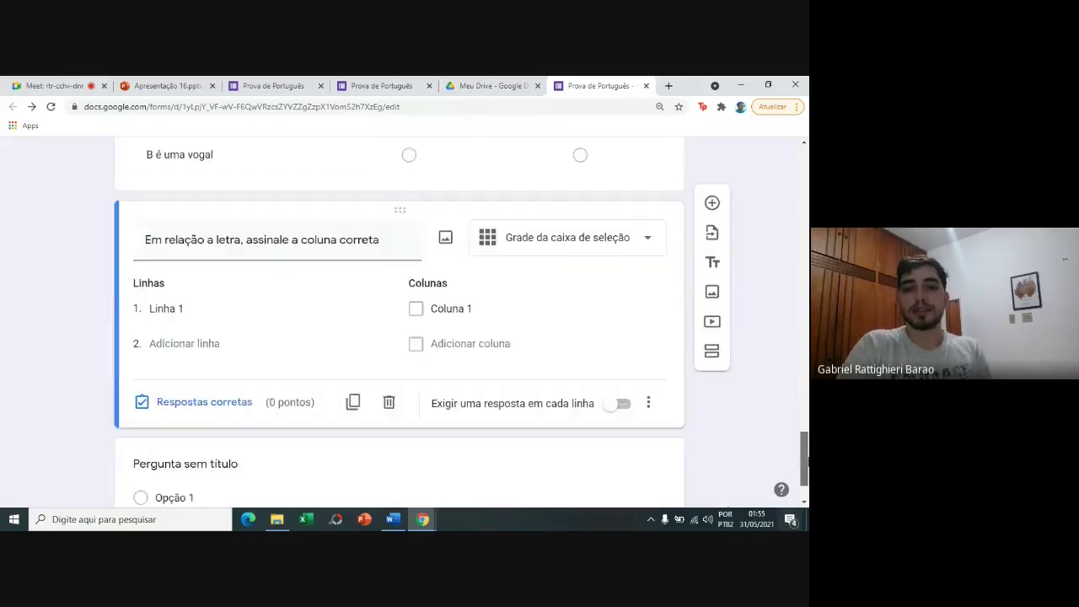
{"action": "left_click", "coordinate": [307, 319]}
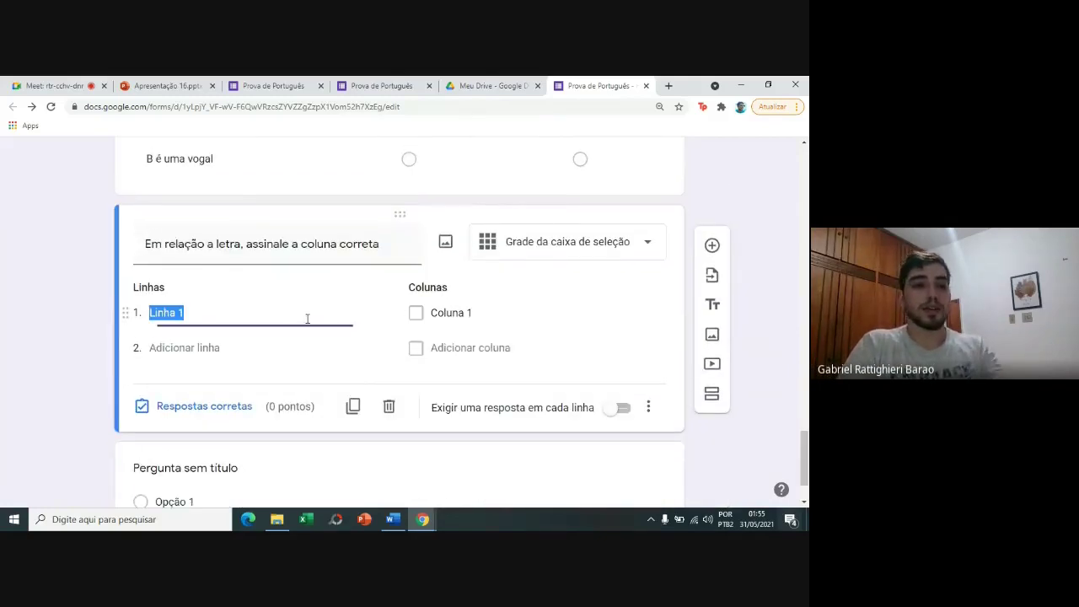
{"action": "type", "text": "A"}
{"action": "type", "text": "B"}
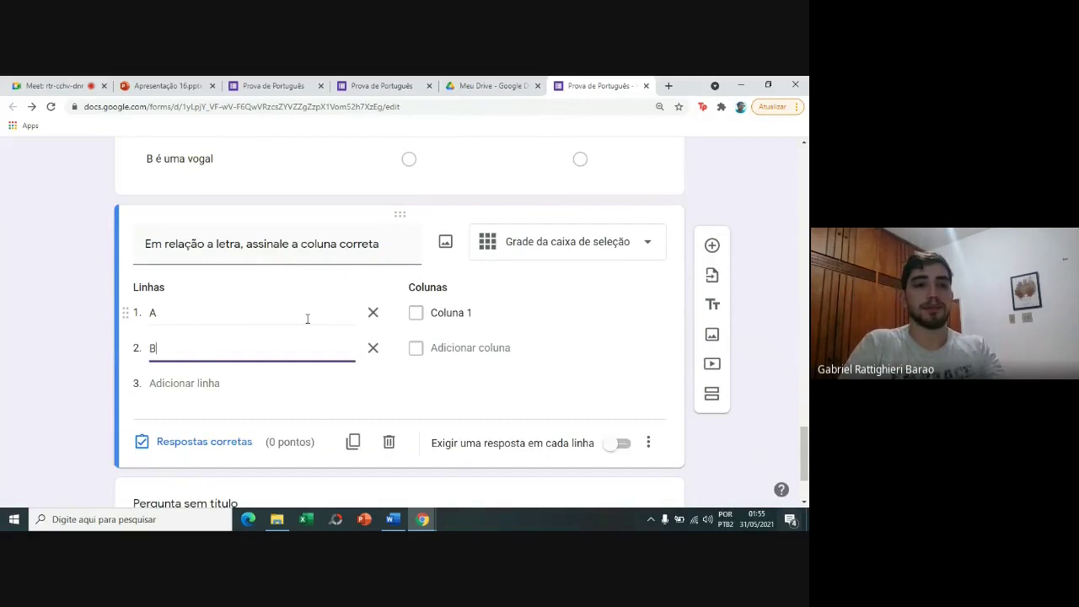
Name the columns Vogal, Consoante and Primeira letra do alfabeto, and require an answer in each row.
{"action": "left_click", "coordinate": [456, 312]}
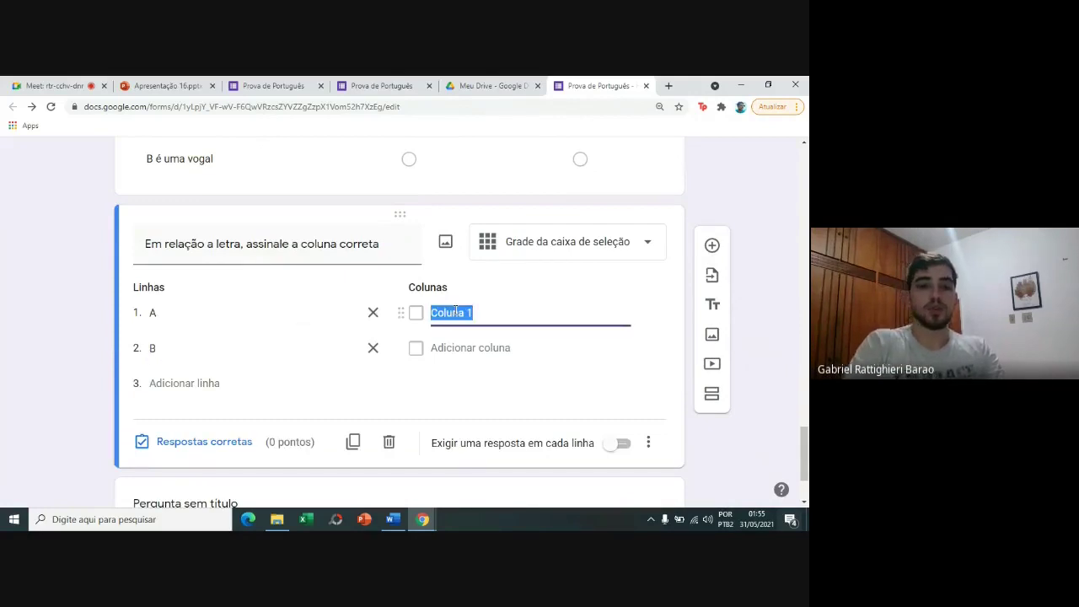
{"action": "type", "text": "Vogal"}
{"action": "key", "text": "Return"}
{"action": "type", "text": "Consoante"}
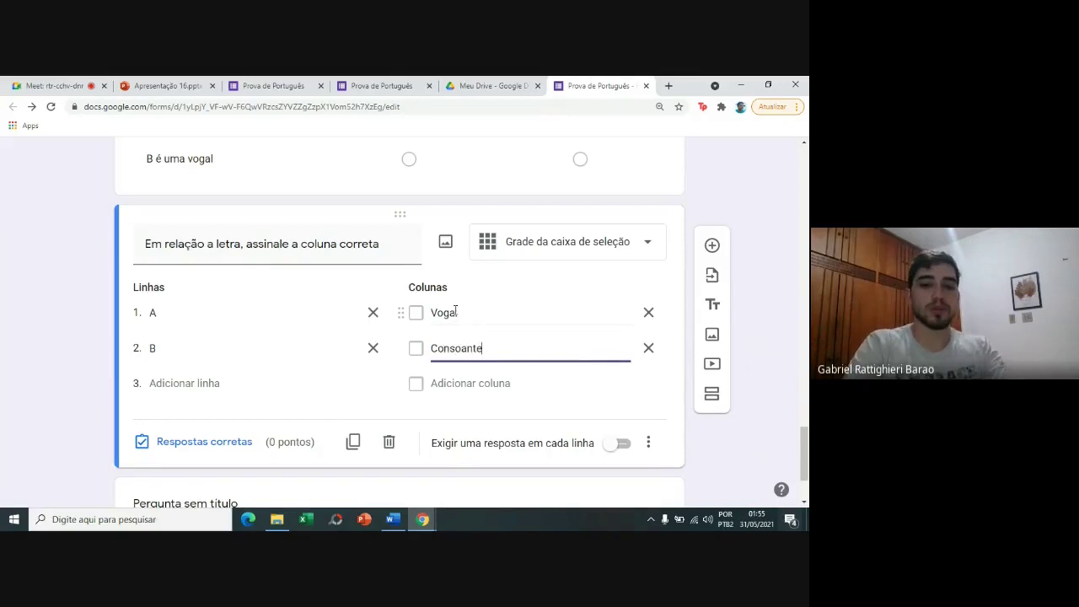
{"action": "key", "text": "Return"}
{"action": "type", "text": "P"}
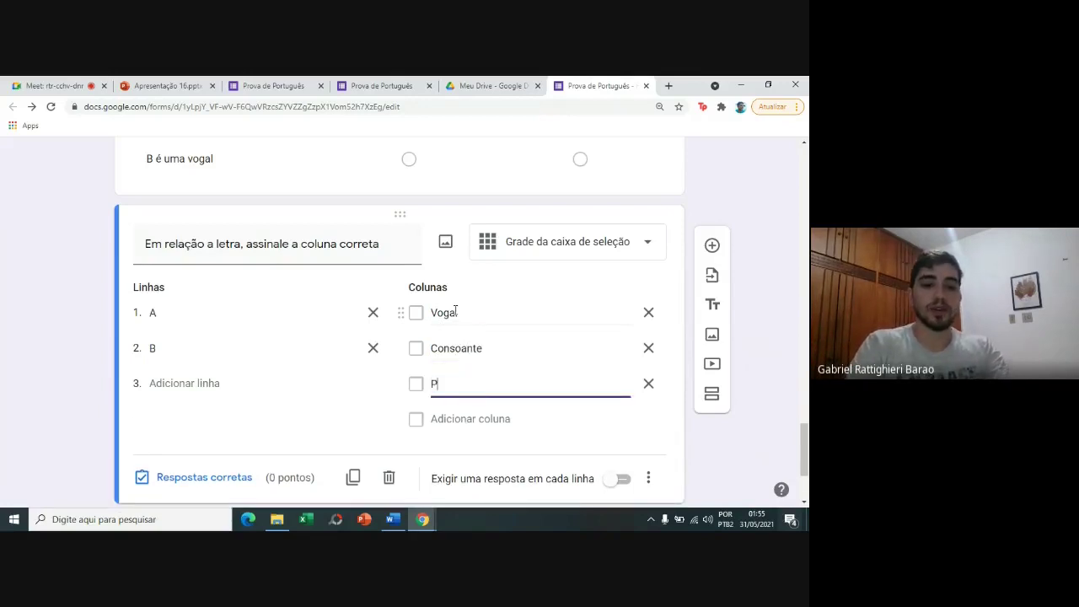
{"action": "type", "text": "rimeira letra do alfabeto"}
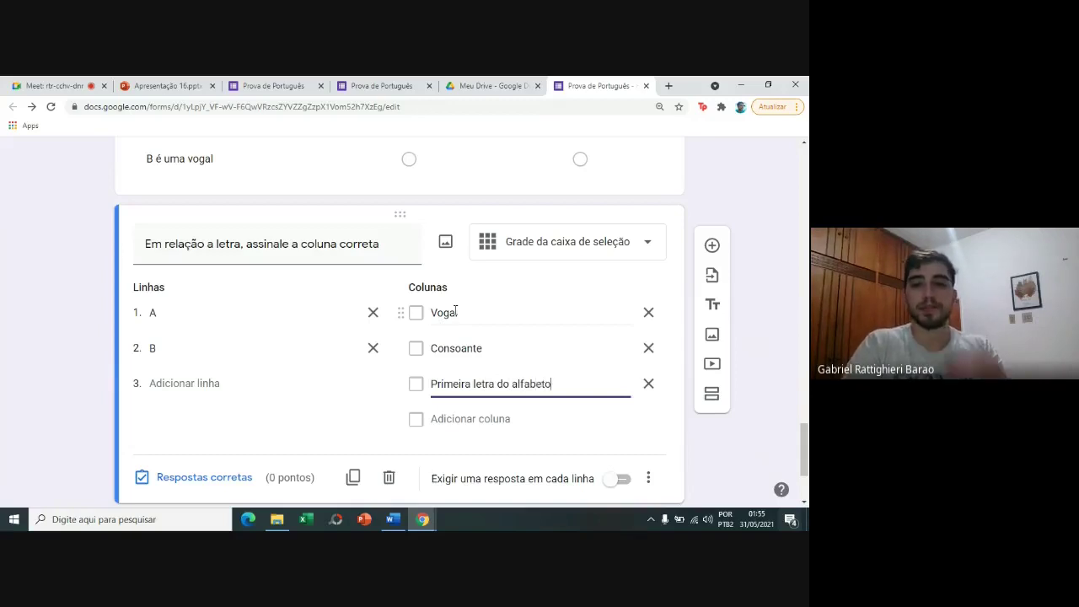
{"action": "left_click", "coordinate": [780, 315]}
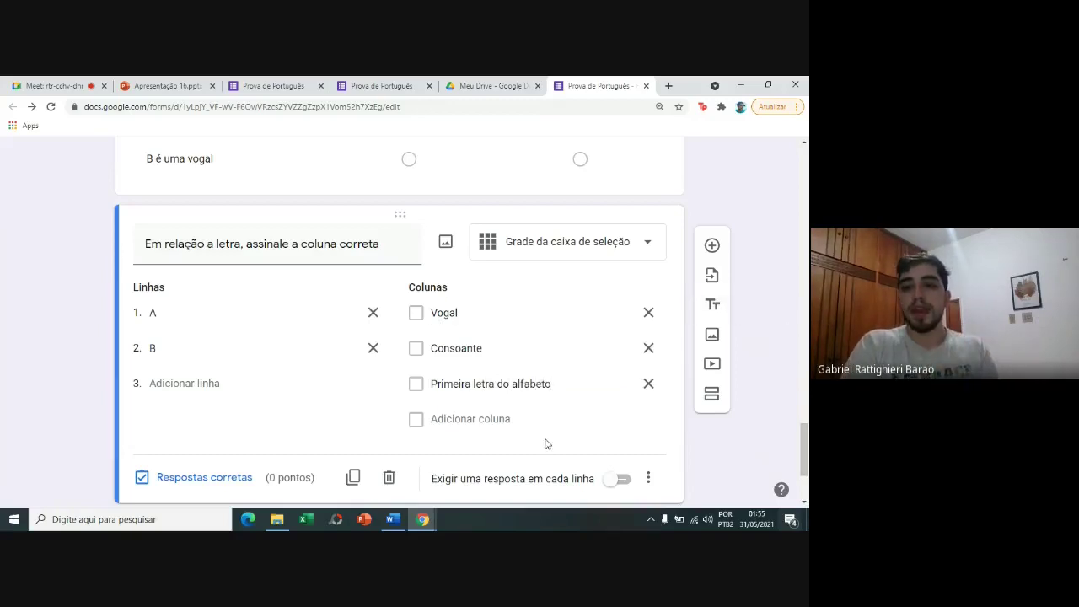
{"action": "left_click", "coordinate": [613, 484]}
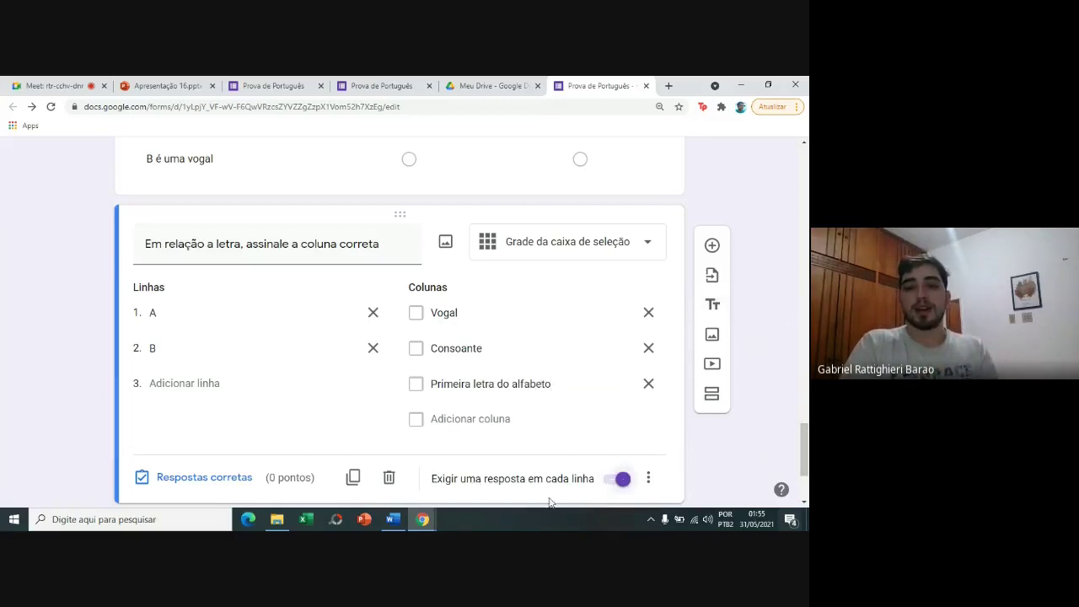
In the grid's answer key, give rows A and B 1 point each.
{"action": "left_click", "coordinate": [216, 478]}
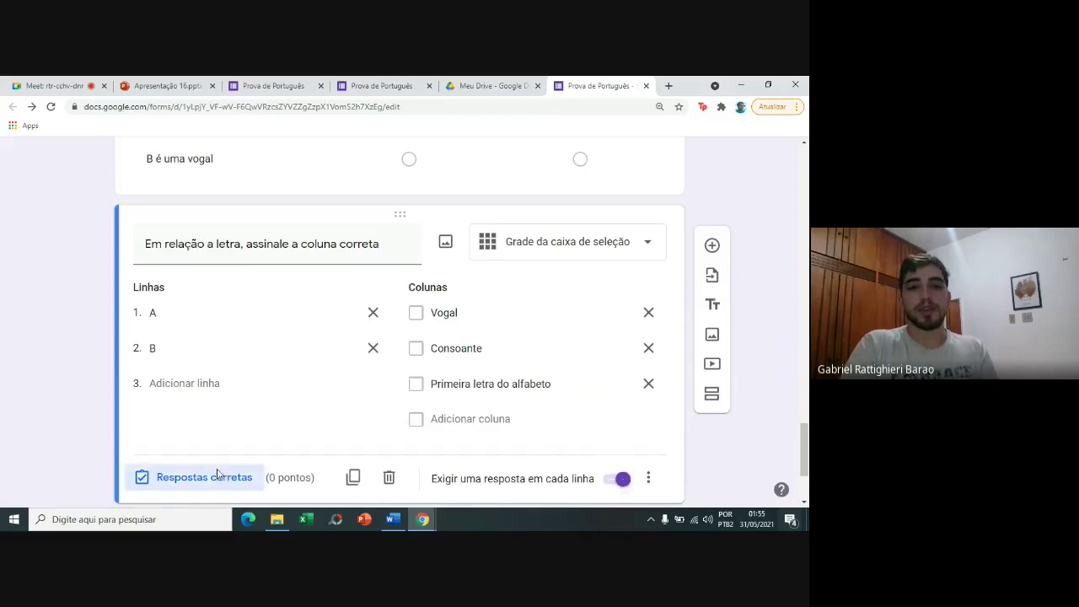
{"action": "left_click", "coordinate": [614, 354]}
{"action": "type", "text": "1"}
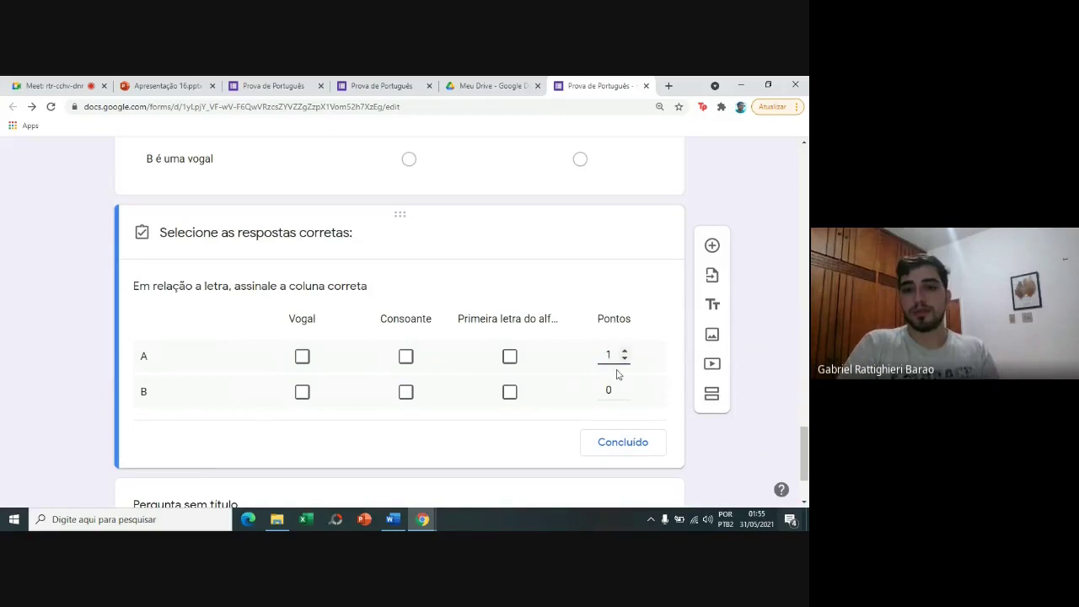
{"action": "left_click", "coordinate": [614, 388]}
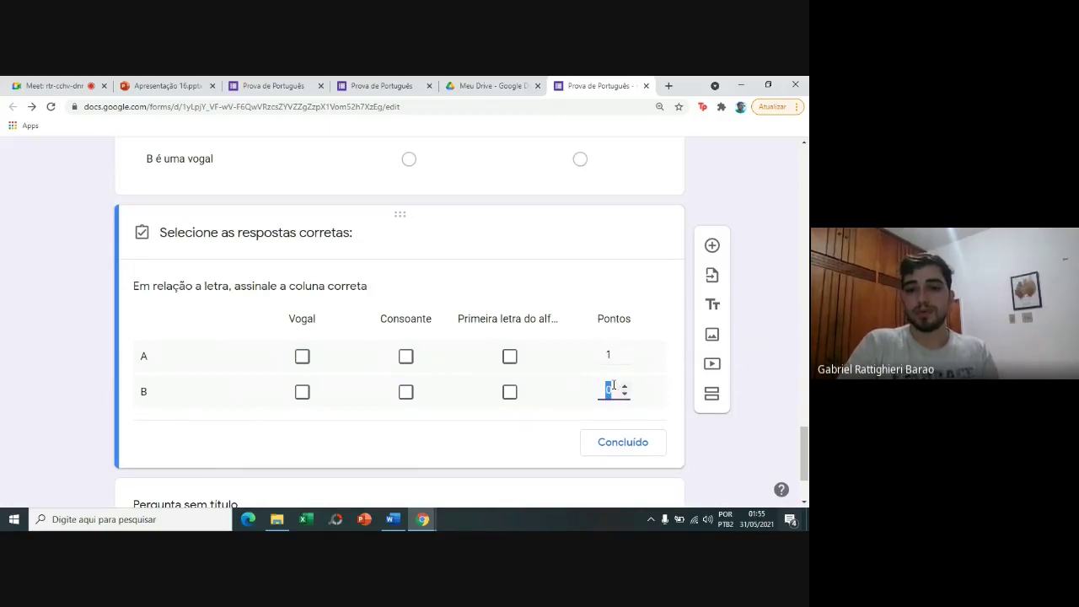
{"action": "type", "text": "1"}
{"action": "left_click", "coordinate": [455, 467]}
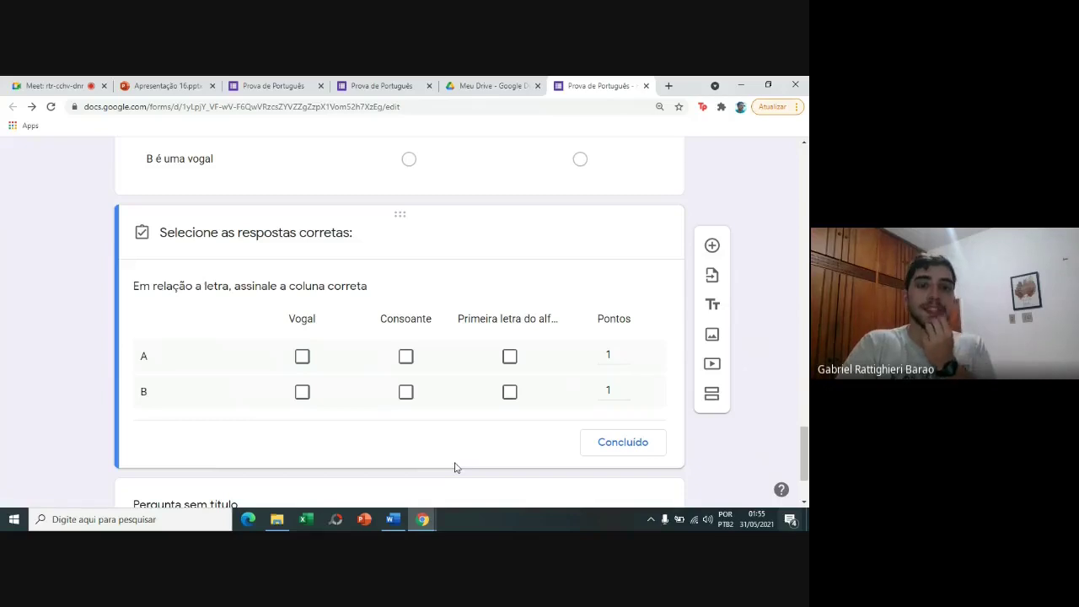
Mark A as Vogal and Primeira letra do alfabeto, B as Consoante, and save the key.
{"action": "left_click", "coordinate": [303, 358]}
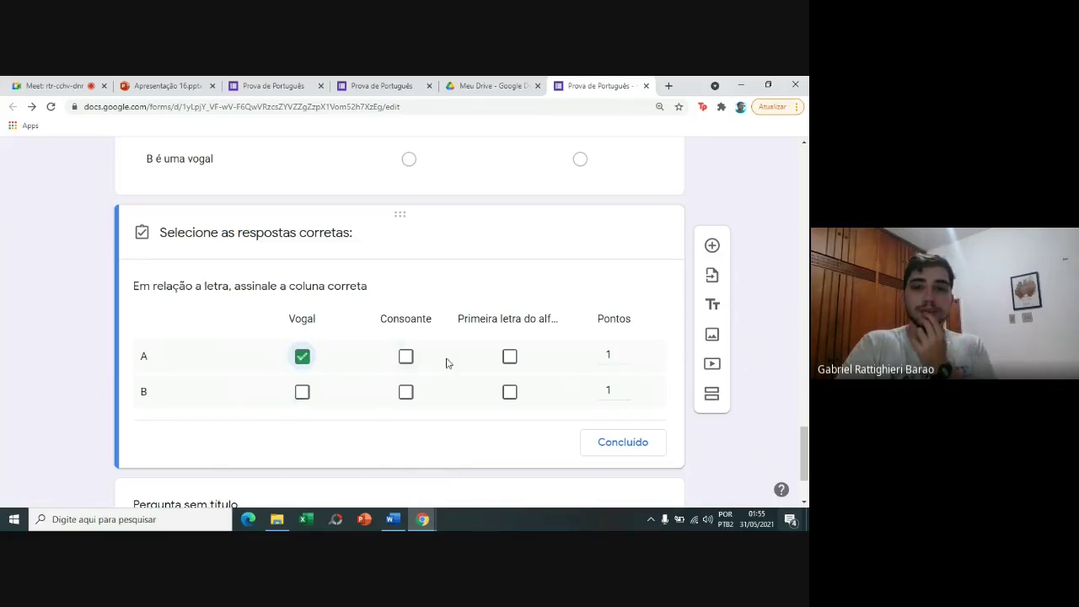
{"action": "left_click", "coordinate": [510, 355]}
{"action": "left_click", "coordinate": [410, 388]}
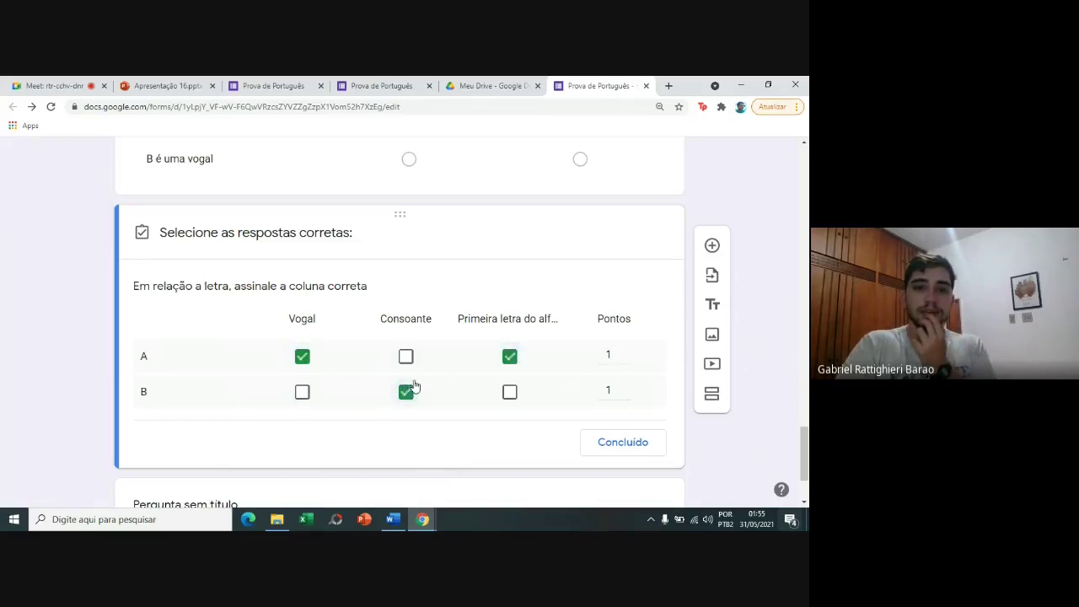
{"action": "left_click", "coordinate": [633, 442]}
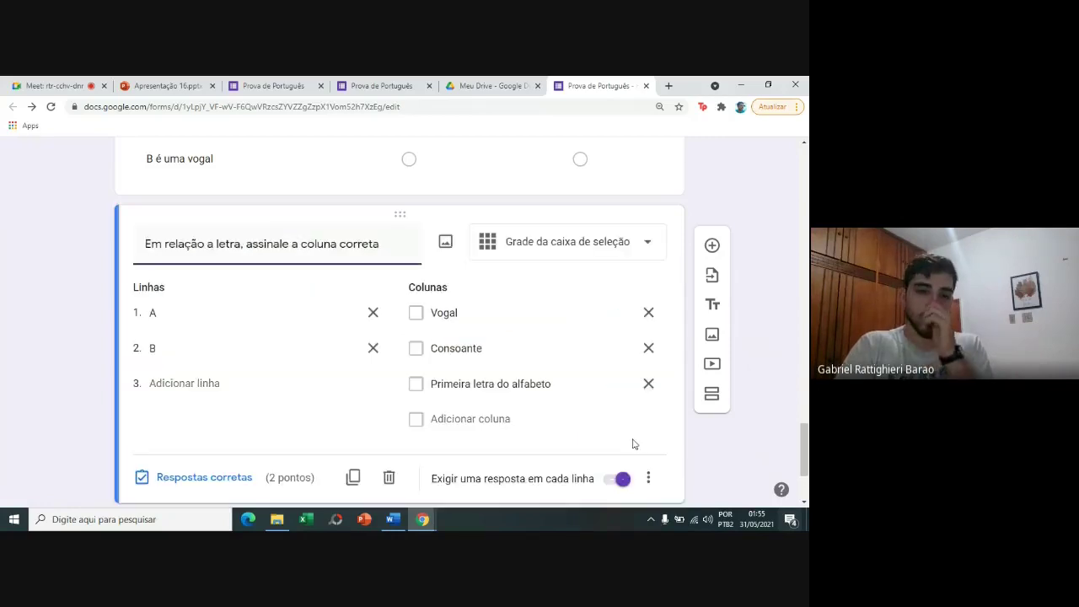
{"action": "left_click_drag", "start_coordinate": [804, 451], "coordinate": [806, 173]}
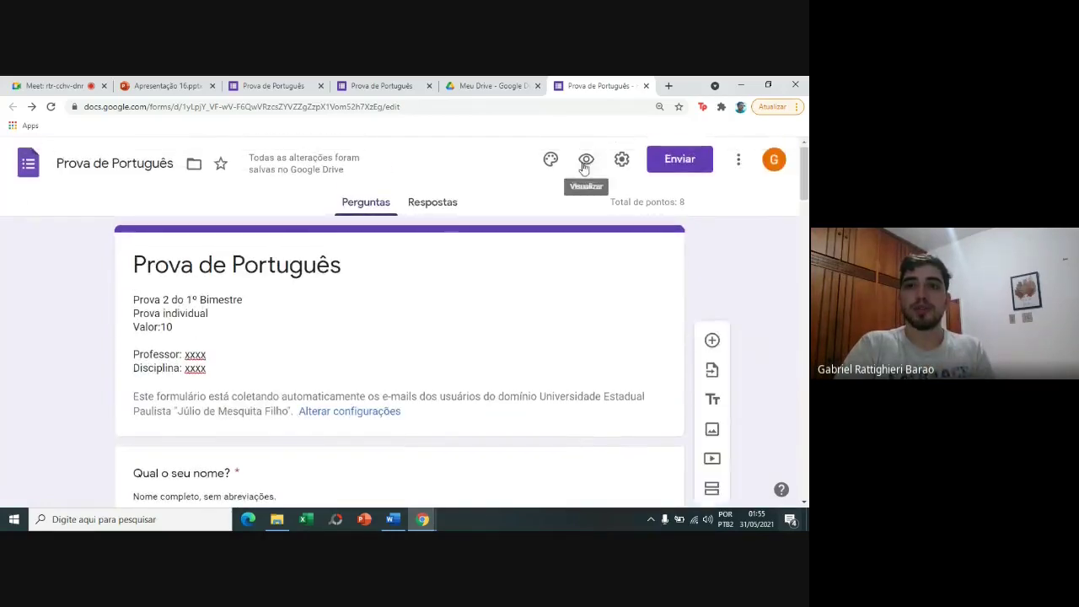
{"action": "left_click", "coordinate": [583, 167]}
{"action": "left_click_drag", "start_coordinate": [806, 181], "coordinate": [806, 414]}
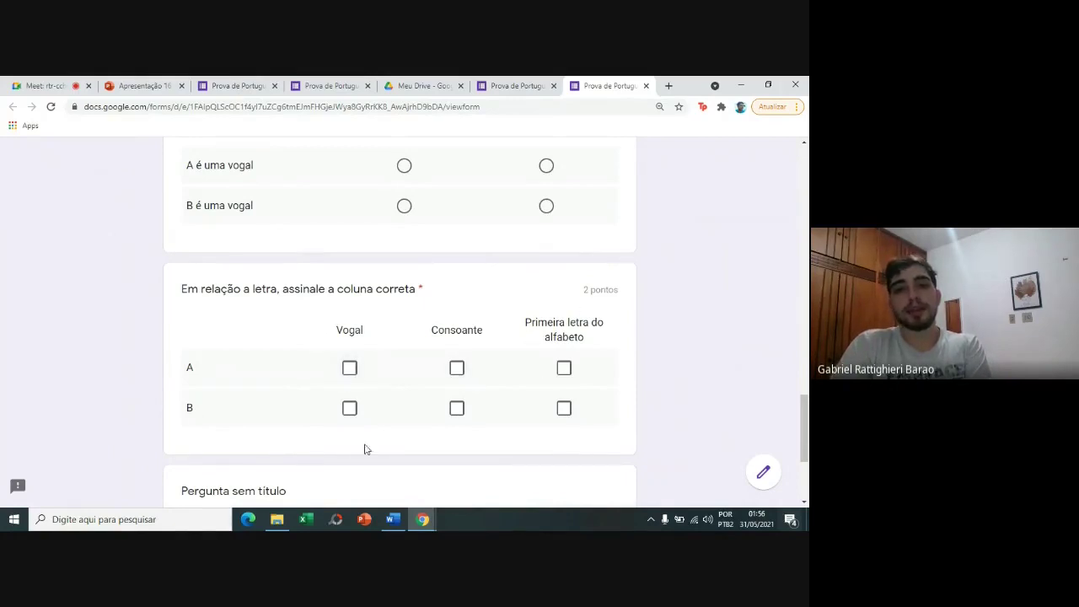
{"action": "left_click", "coordinate": [349, 367]}
{"action": "left_click", "coordinate": [565, 369]}
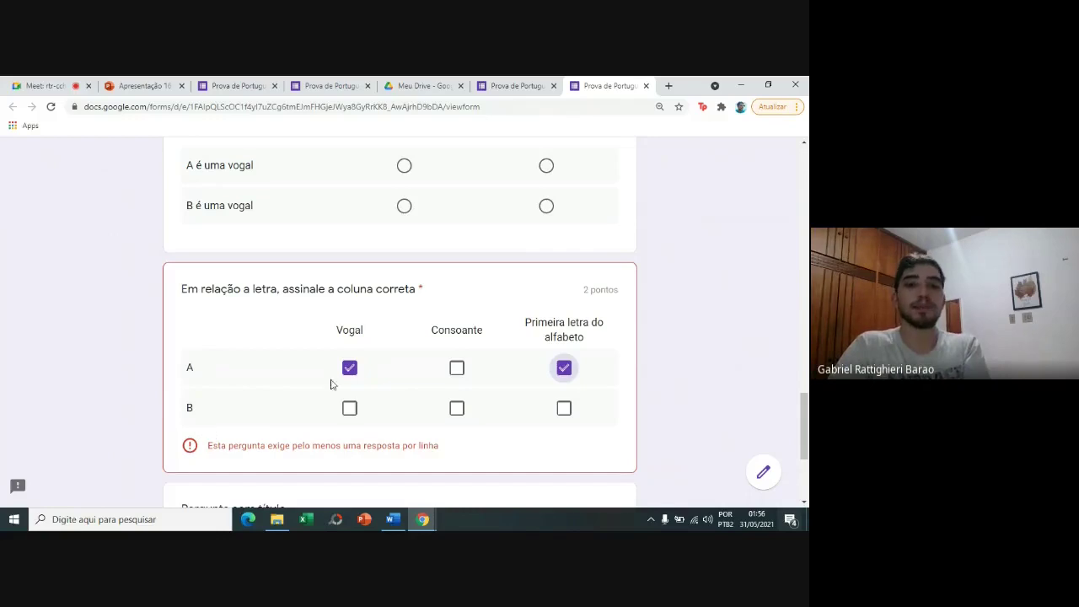
{"action": "left_click", "coordinate": [456, 419]}
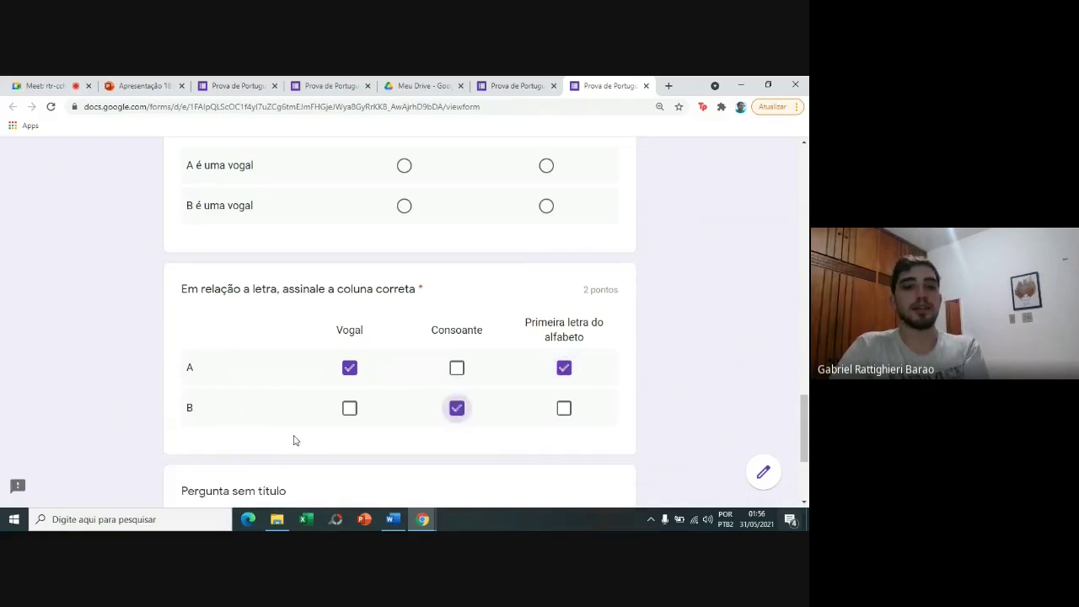
{"action": "left_click", "coordinate": [647, 86]}
Copy 'Em relação ao alfabeto, indique quais são as vogais?' from the other quiz into the untitled question.
{"action": "left_click", "coordinate": [459, 173]}
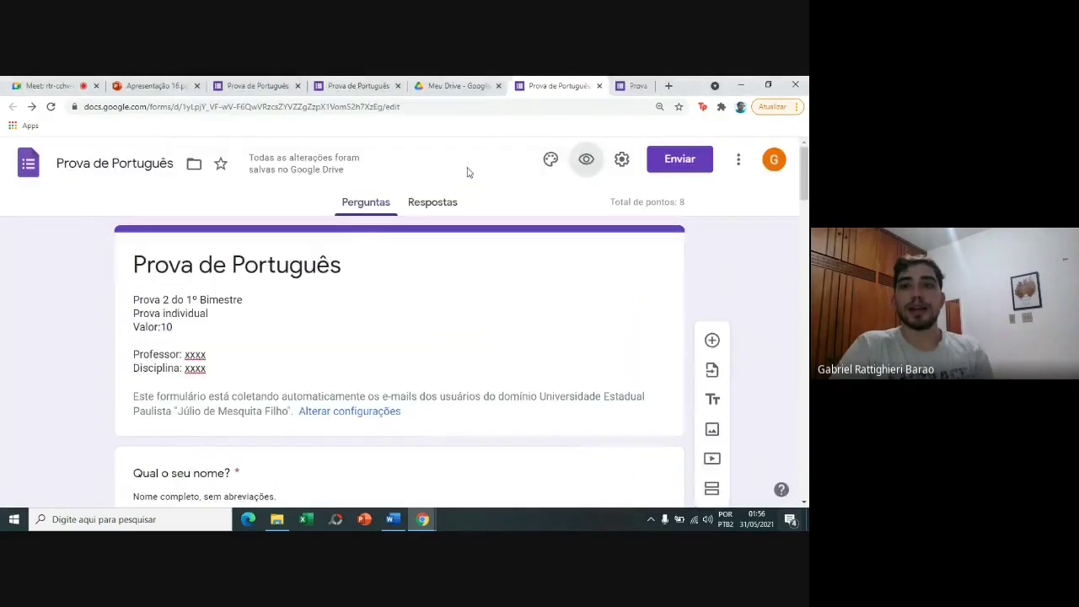
{"action": "left_click_drag", "start_coordinate": [802, 177], "coordinate": [805, 473]}
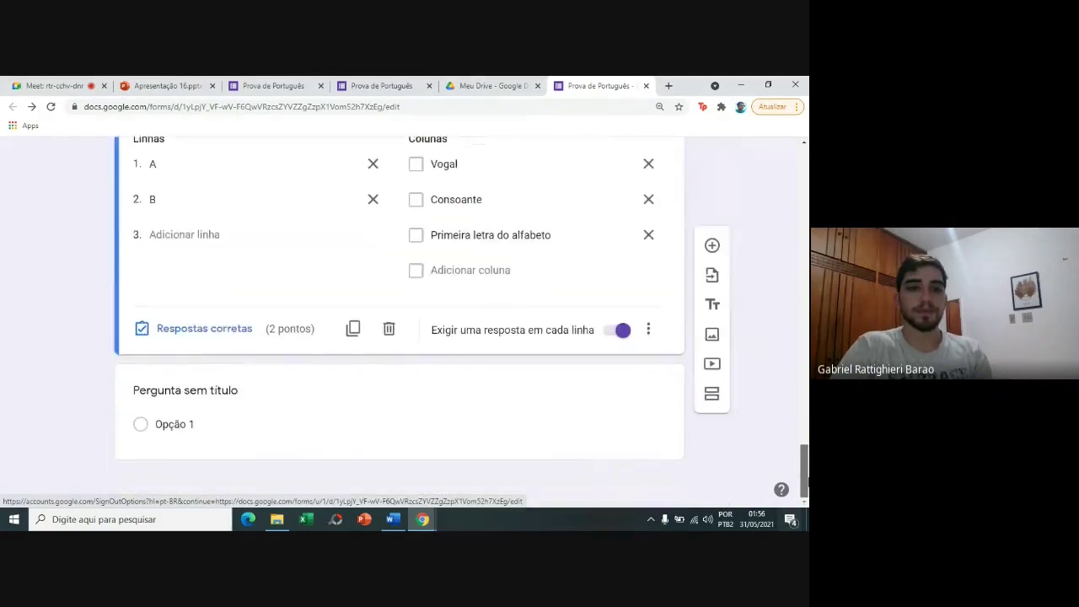
{"action": "left_click", "coordinate": [274, 84]}
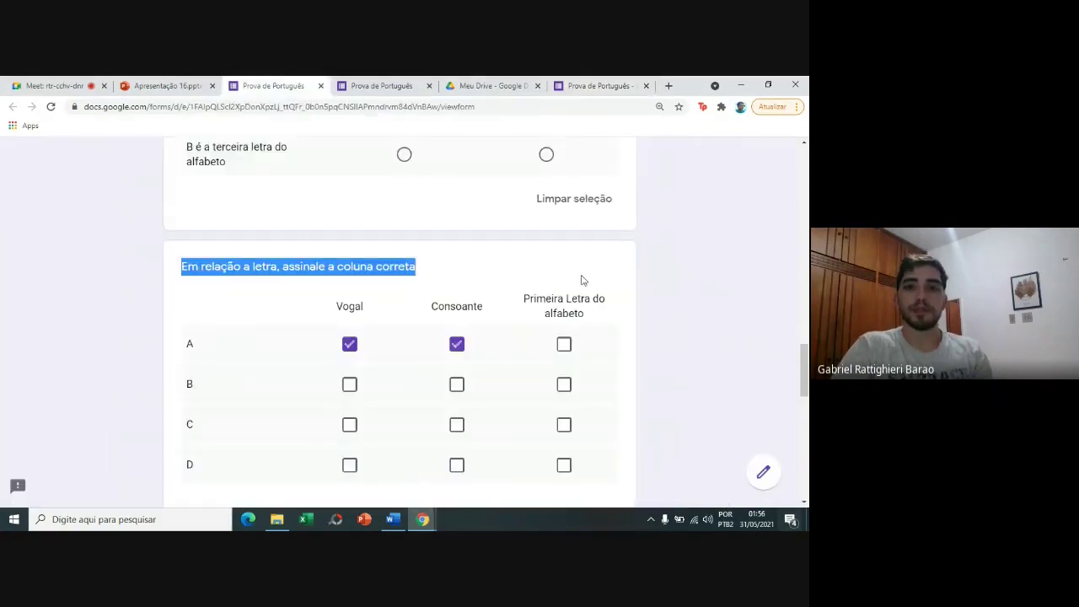
{"action": "left_click_drag", "start_coordinate": [805, 371], "coordinate": [804, 407]}
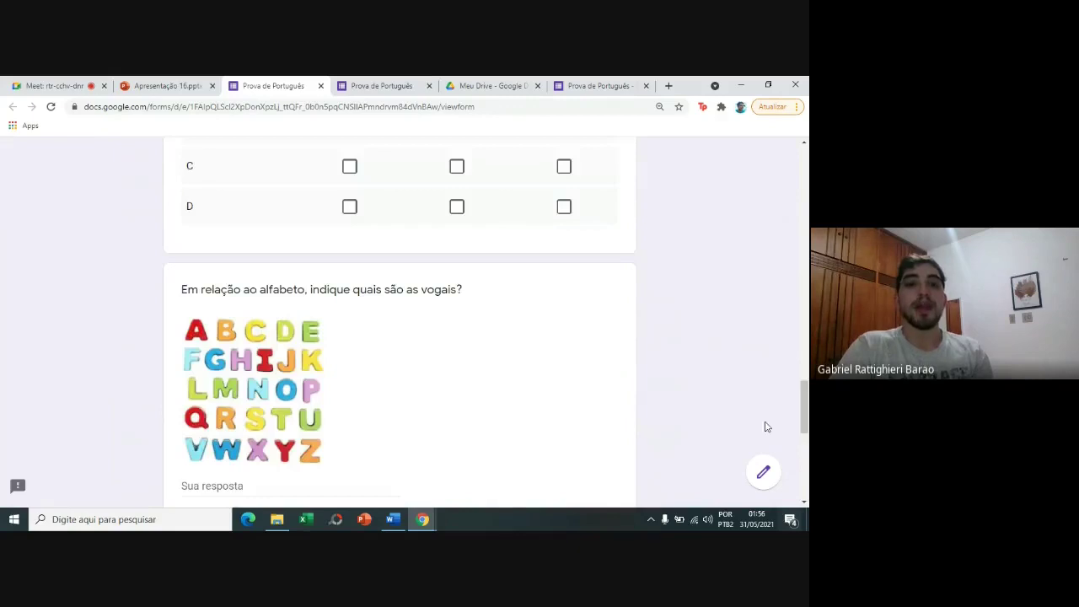
{"action": "left_click_drag", "start_coordinate": [439, 284], "coordinate": [164, 259]}
{"action": "key", "text": "ctrl+c"}
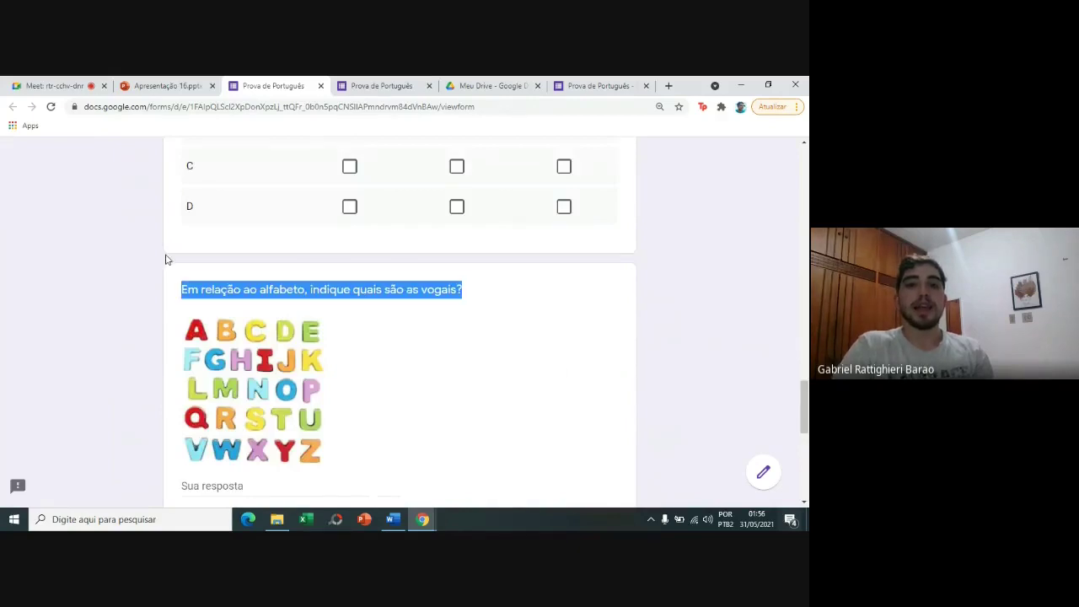
{"action": "left_click", "coordinate": [636, 82]}
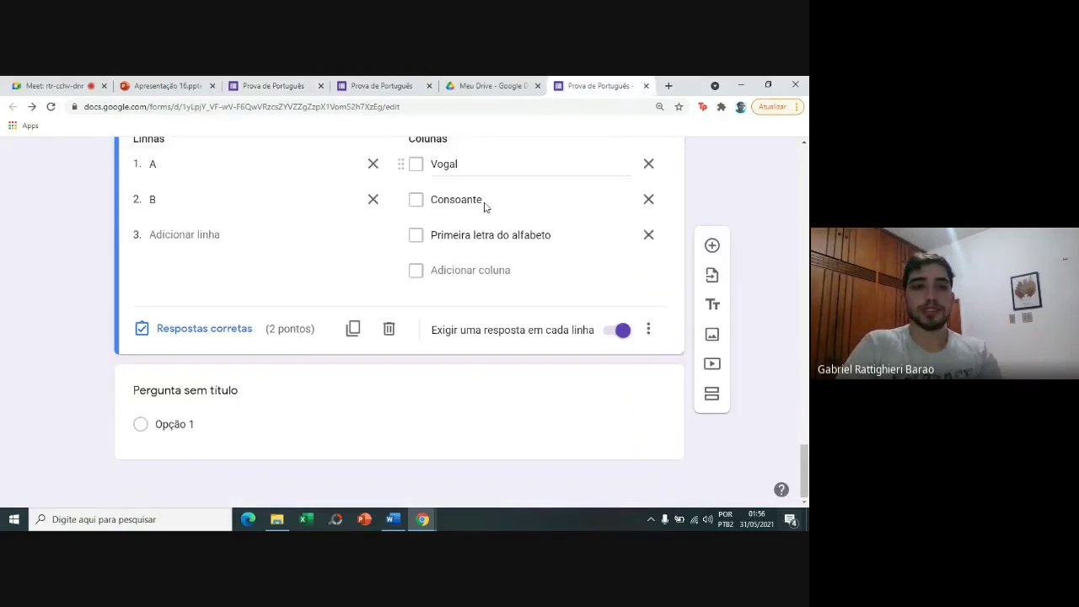
{"action": "left_click", "coordinate": [225, 395]}
{"action": "key", "text": "ctrl+v"}
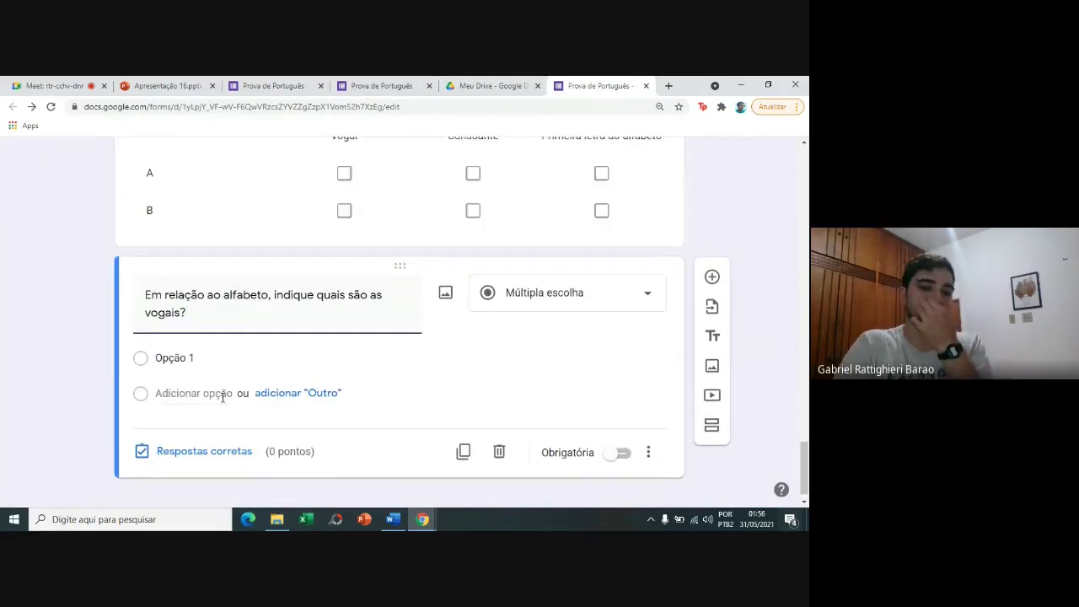
Insert the first colourful alphabet picture from a Google Images search for 'alfabeto' into the vowels question.
{"action": "left_click", "coordinate": [445, 301]}
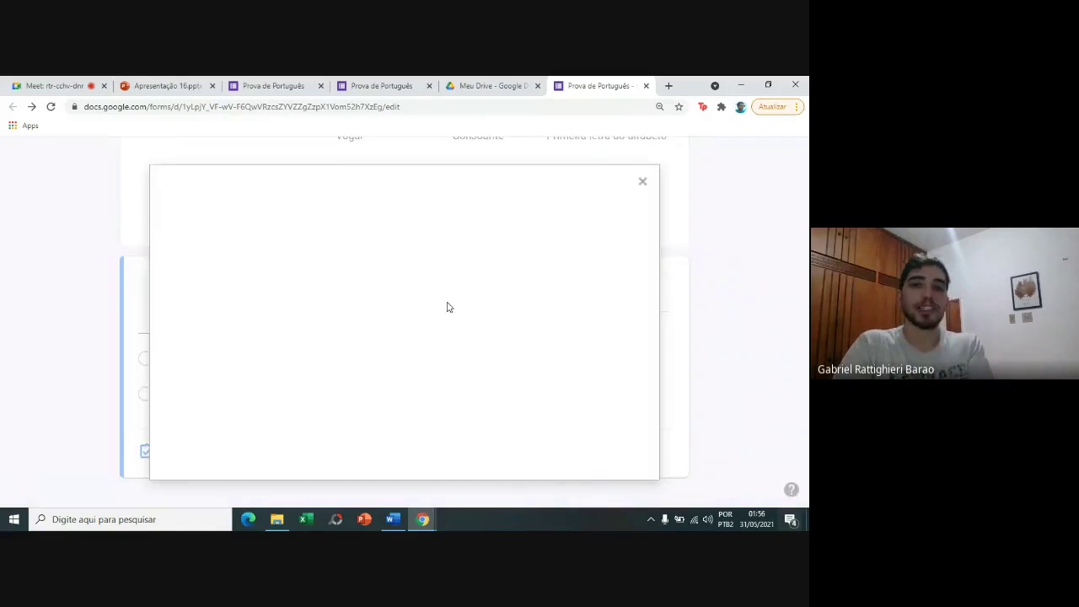
{"action": "left_click", "coordinate": [632, 193]}
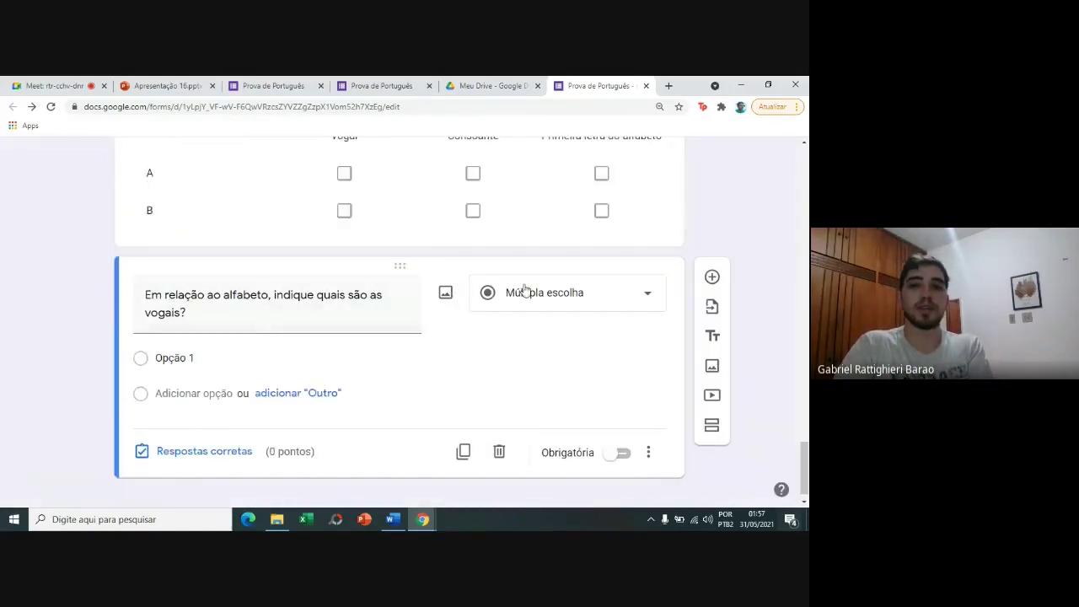
{"action": "left_click", "coordinate": [444, 294]}
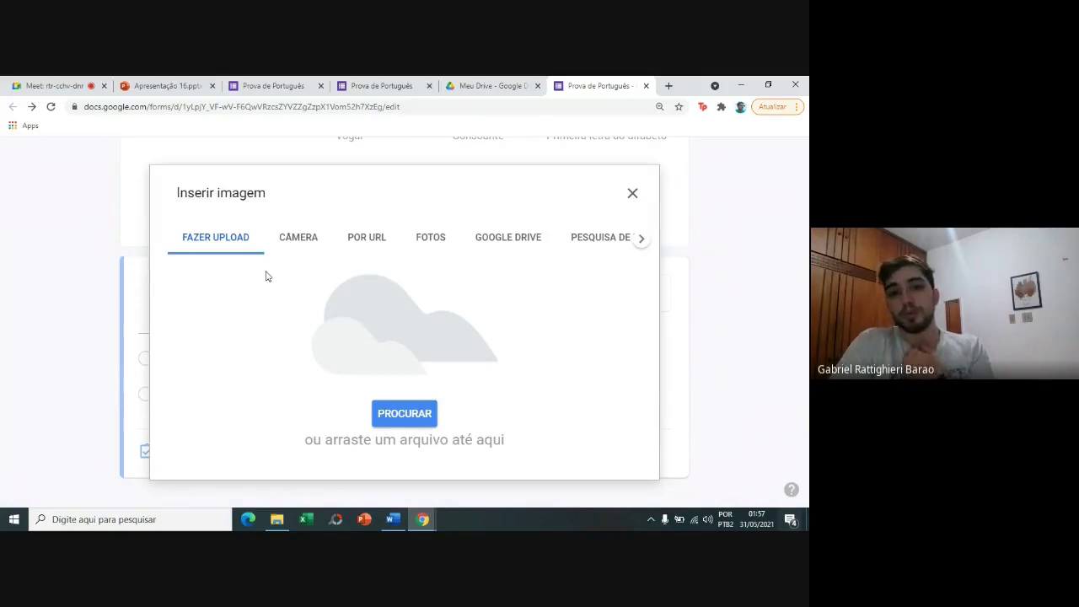
{"action": "left_click", "coordinate": [602, 244]}
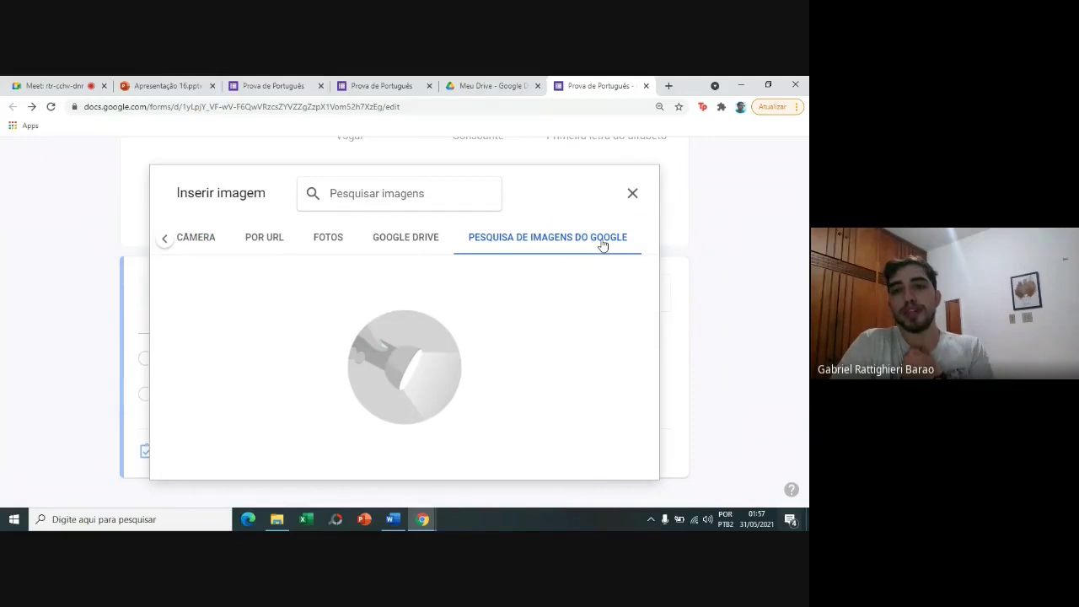
{"action": "left_click", "coordinate": [439, 202]}
{"action": "type", "text": "alfabeto"}
{"action": "key", "text": "BackSpace"}
{"action": "key", "text": "BackSpace"}
{"action": "type", "text": "eto"}
{"action": "key", "text": "Return"}
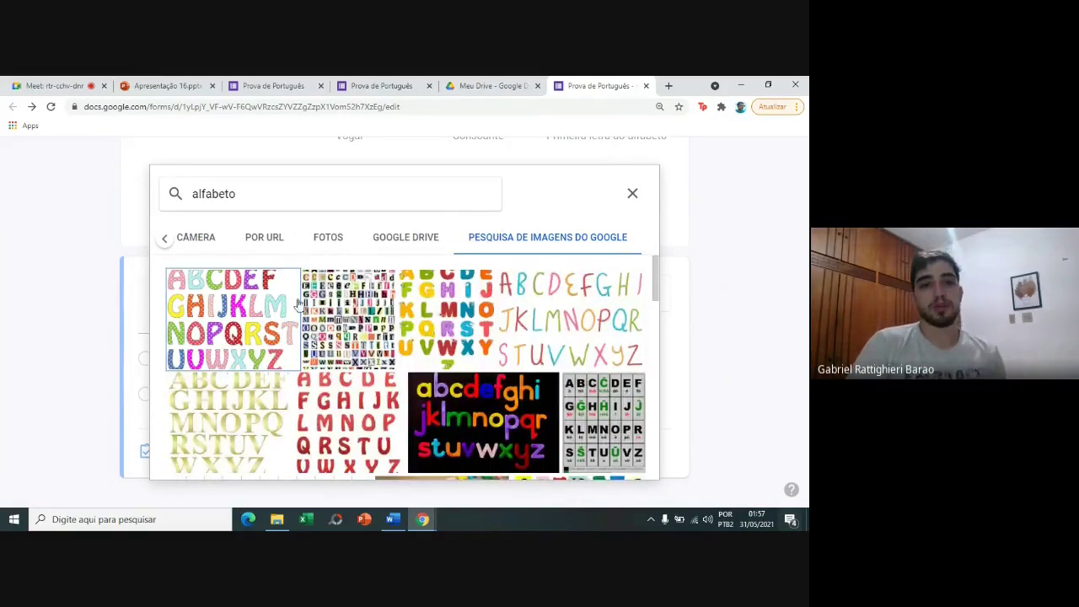
{"action": "left_click", "coordinate": [299, 306]}
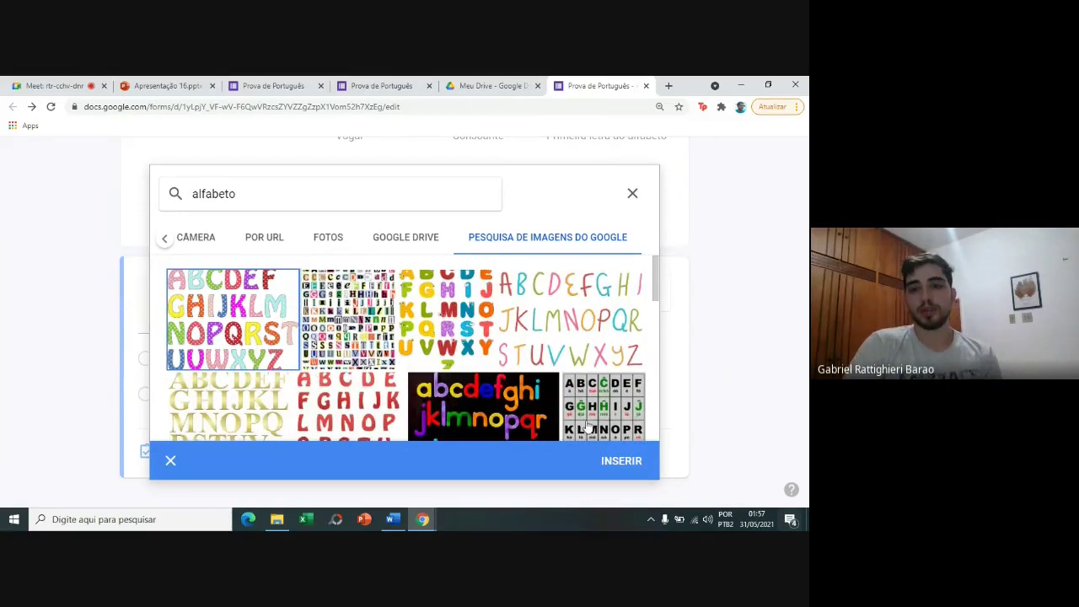
{"action": "left_click", "coordinate": [624, 463]}
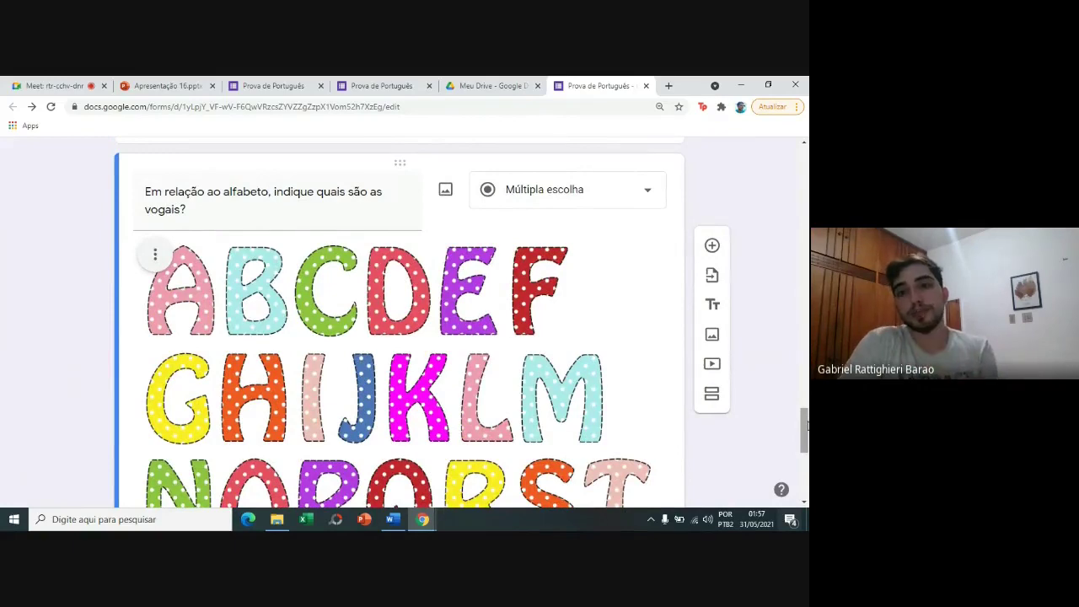
Switch the vowels question's type to Resposta curta.
{"action": "mouse_move", "coordinate": [806, 428]}
{"action": "left_mouse_down"}
{"action": "mouse_move", "coordinate": [806, 458]}
{"action": "mouse_move", "coordinate": [806, 416]}
{"action": "left_mouse_up"}
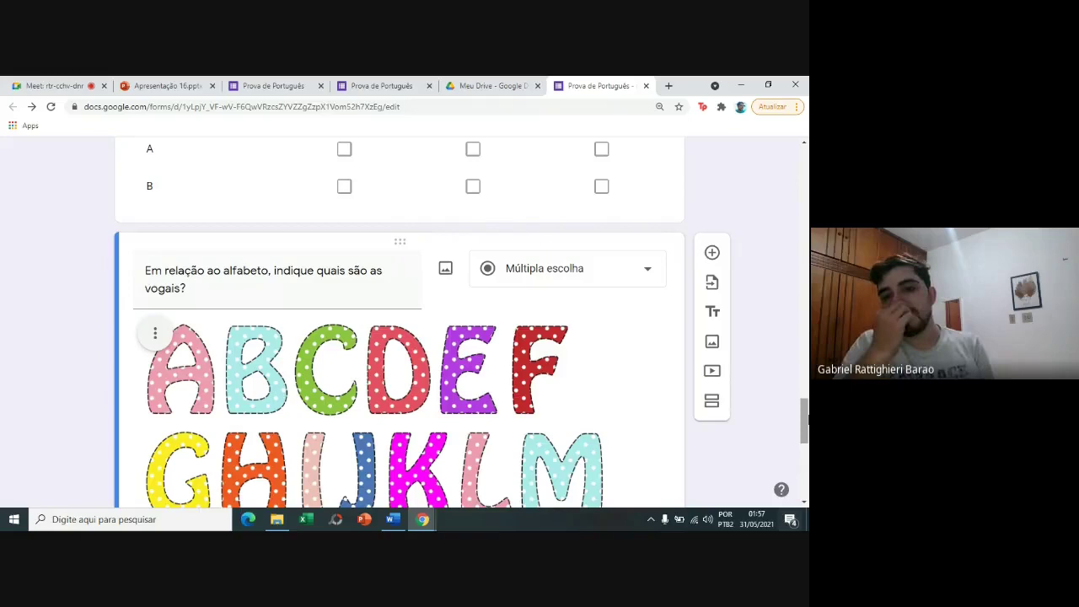
{"action": "left_click", "coordinate": [633, 276]}
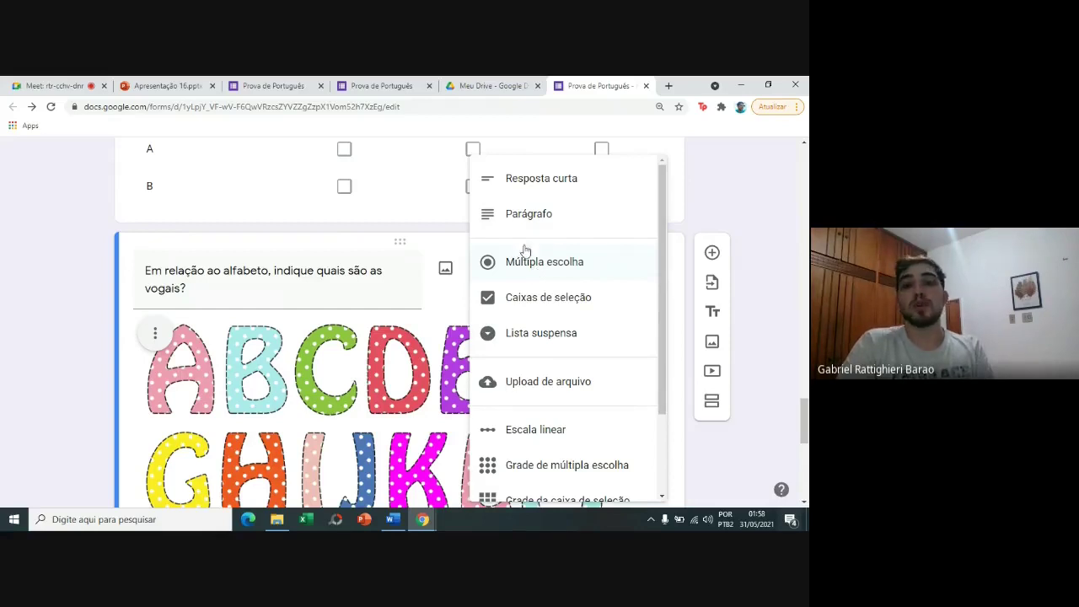
{"action": "left_click", "coordinate": [522, 178]}
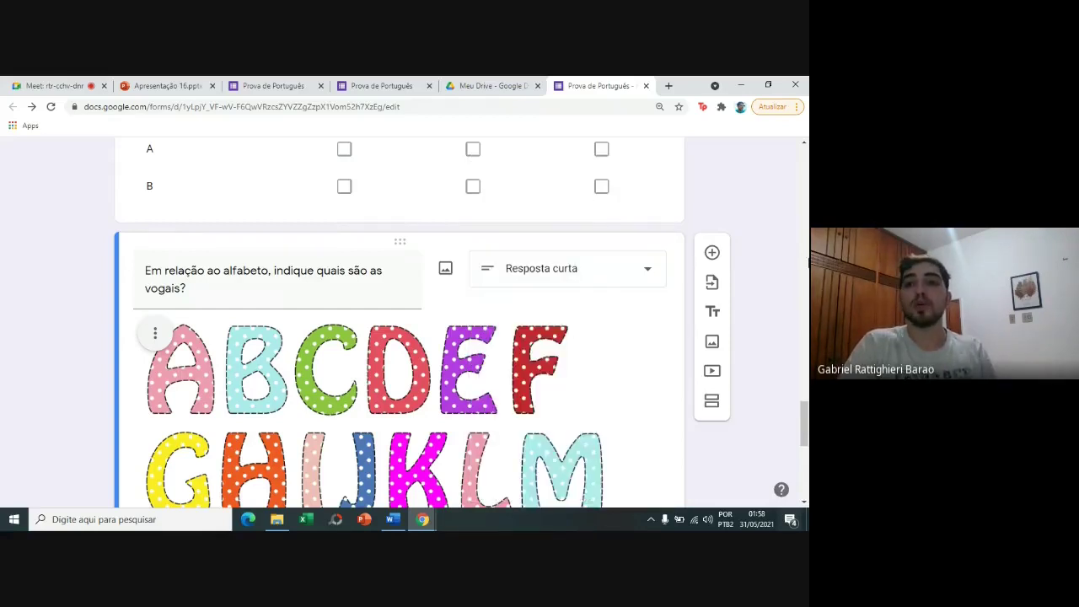
{"action": "scroll", "coordinate": [801, 439], "scroll_direction": "down", "scroll_amount": 3}
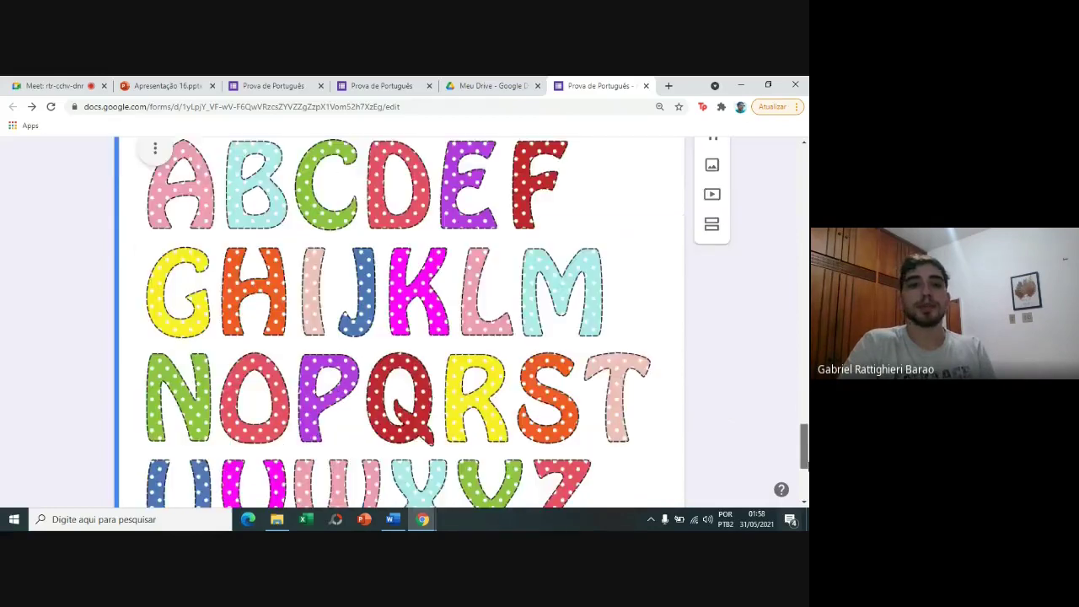
{"action": "scroll", "coordinate": [511, 485], "scroll_direction": "down", "scroll_amount": 3}
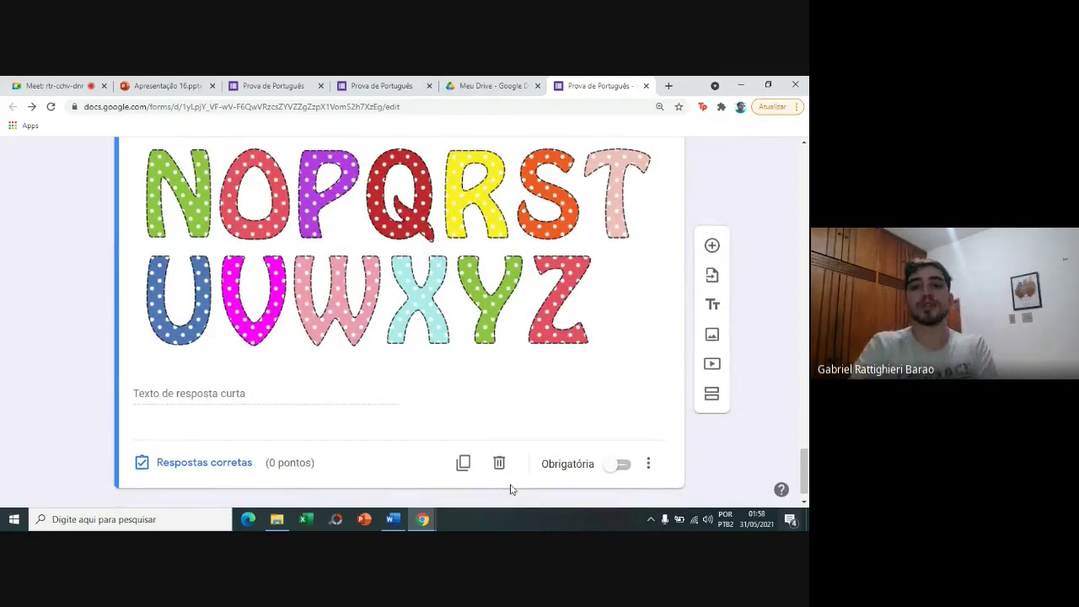
Make the vowels question required and worth 1 point.
{"action": "left_click", "coordinate": [622, 464]}
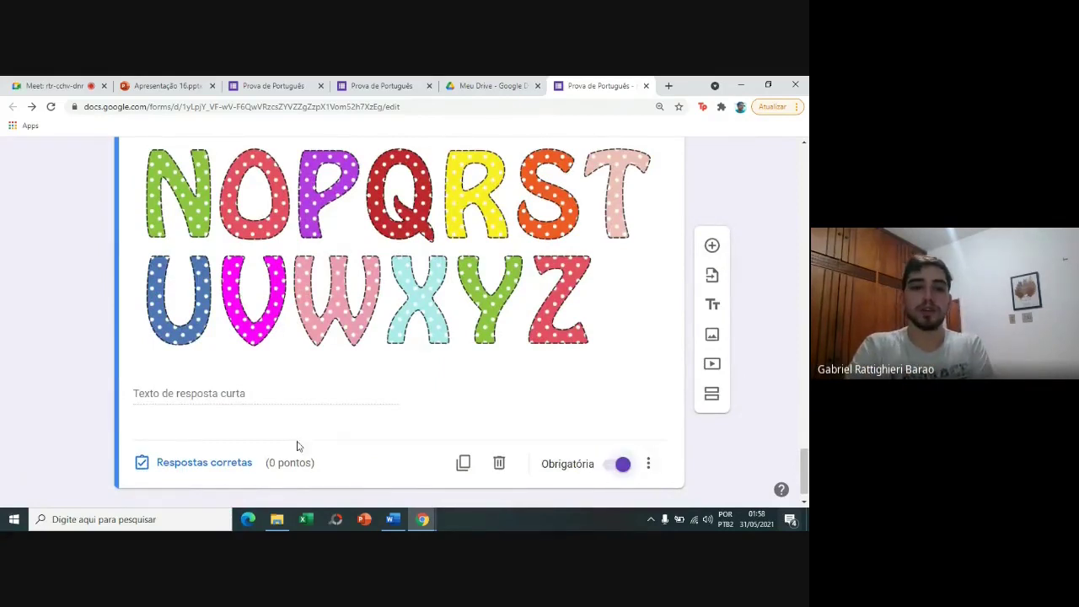
{"action": "left_click", "coordinate": [232, 465]}
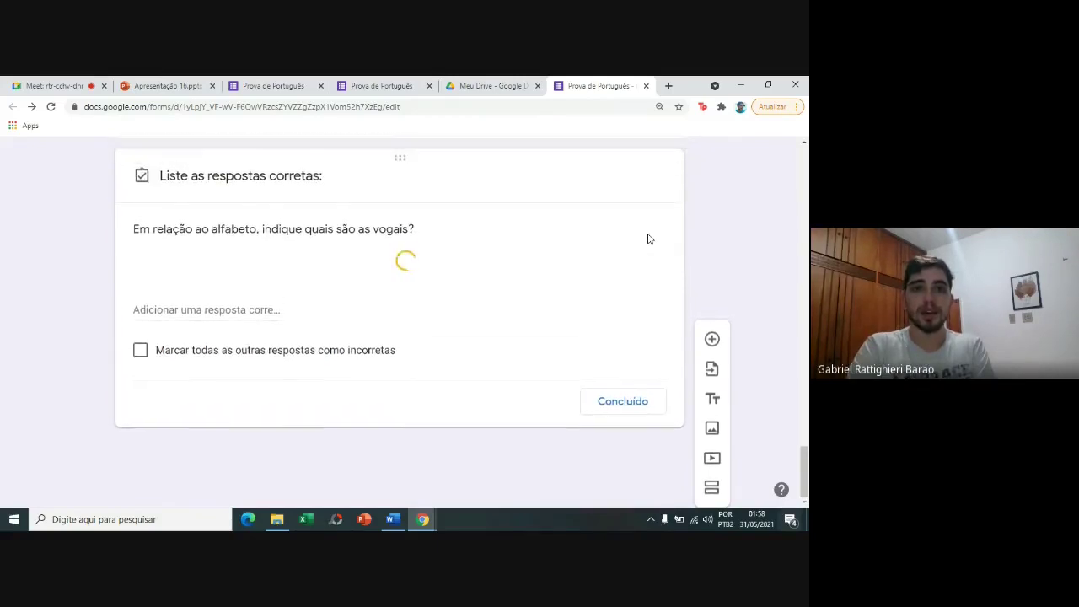
{"action": "type", "text": "1"}
{"action": "left_click", "coordinate": [625, 300]}
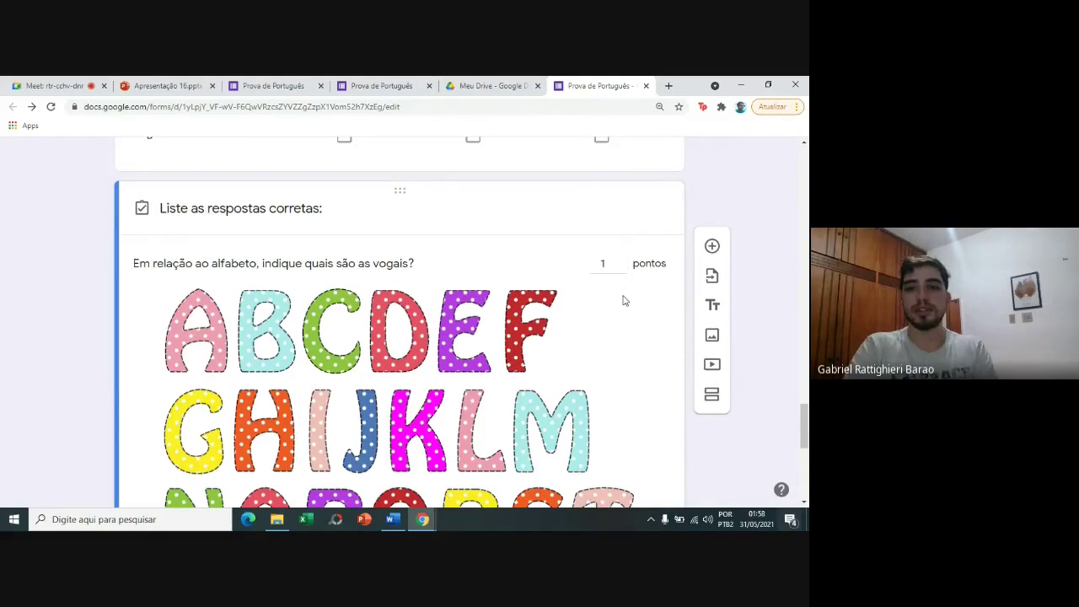
Add 'A, E, I, O, U' as the correct answer and save the answer key.
{"action": "left_click_drag", "start_coordinate": [807, 423], "coordinate": [806, 457]}
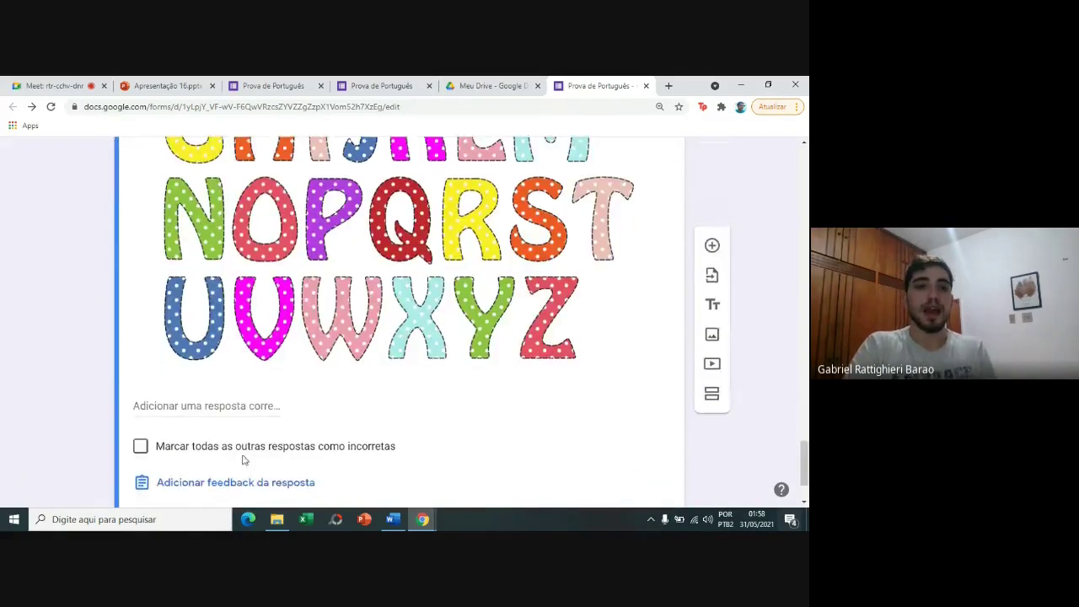
{"action": "left_click", "coordinate": [215, 407]}
{"action": "type", "text": "A,"}
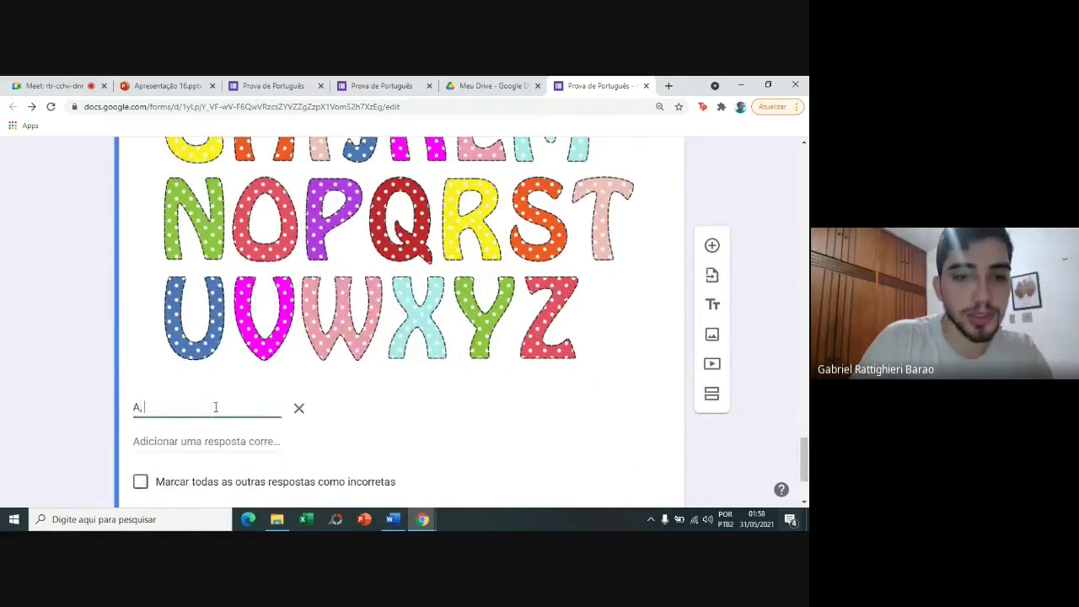
{"action": "type", "text": " E, I, O"}
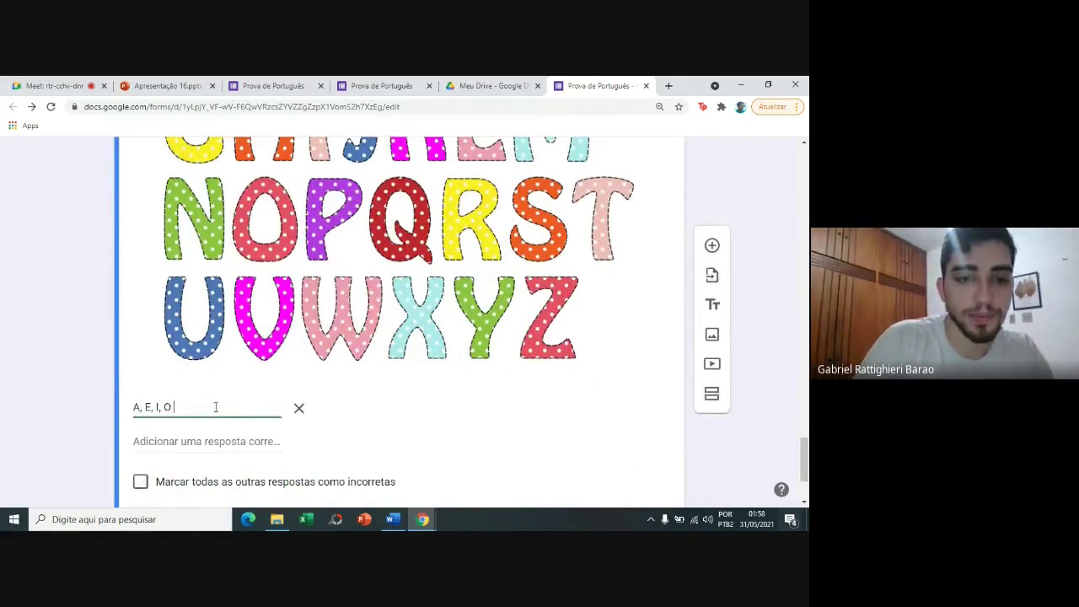
{"action": "type", "text": ", U"}
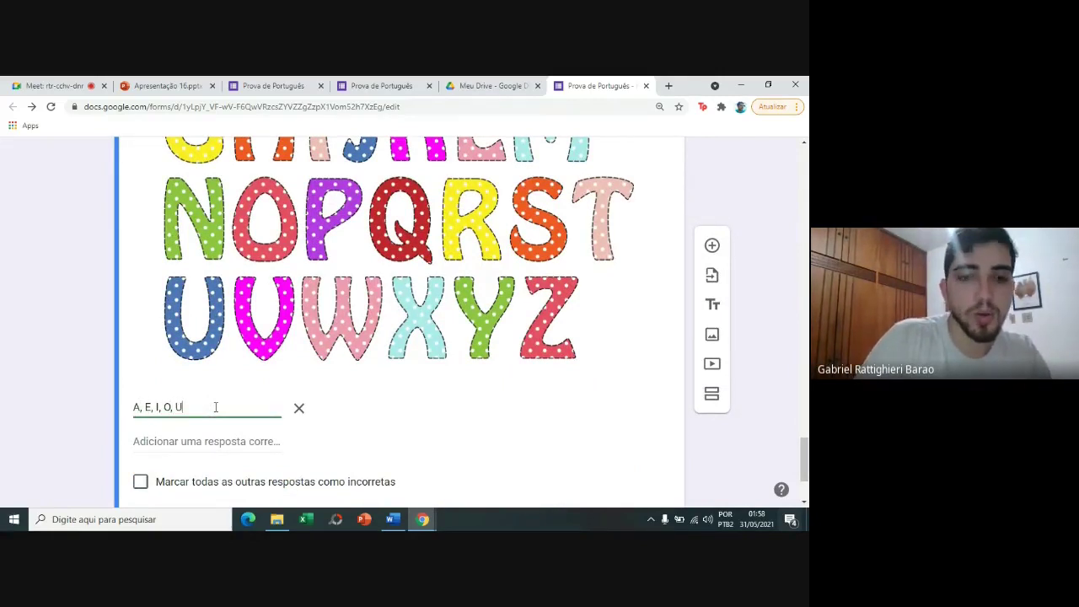
{"action": "left_click", "coordinate": [75, 406]}
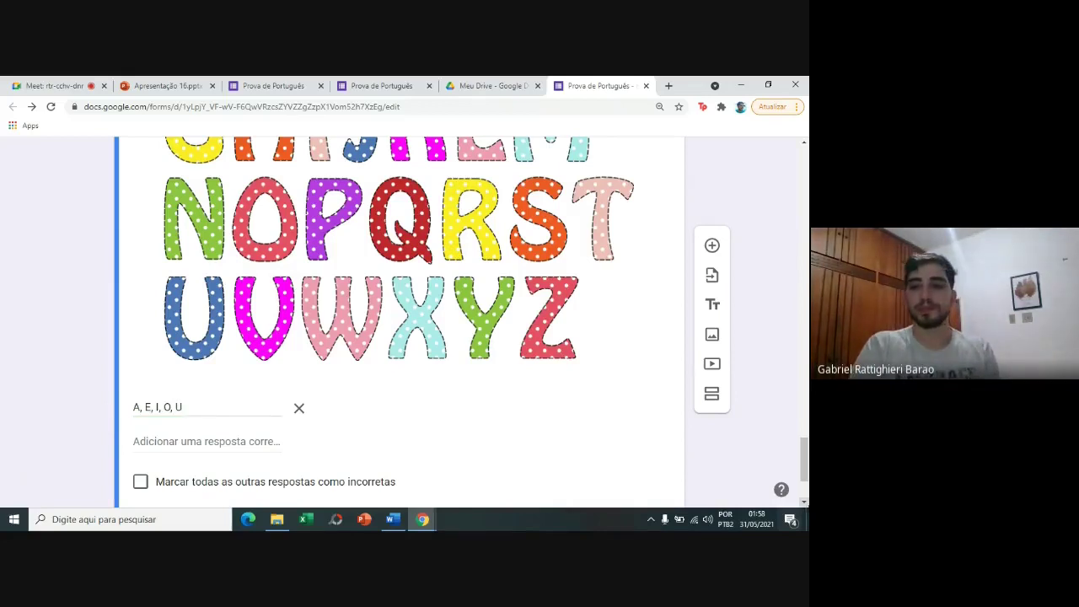
{"action": "scroll", "coordinate": [401, 321], "scroll_direction": "down", "scroll_amount": 2}
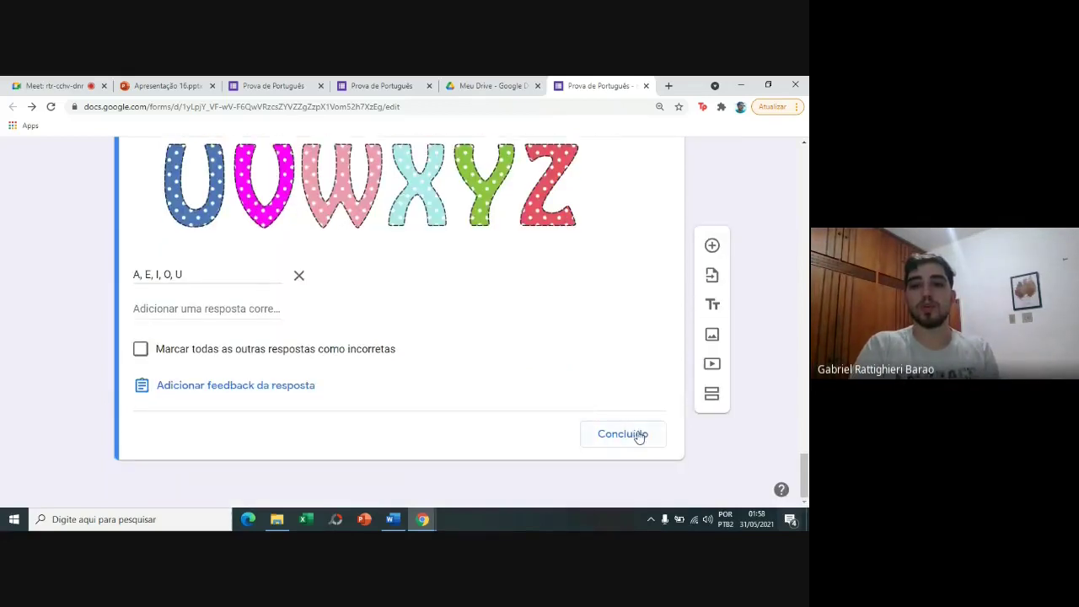
{"action": "left_click", "coordinate": [638, 436]}
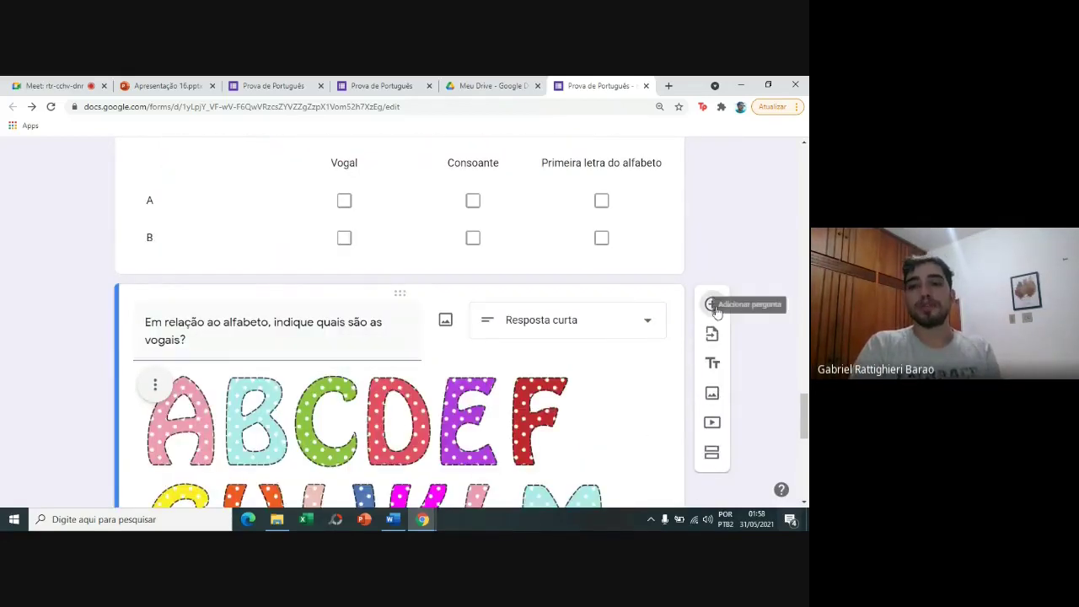
Add a question after the vowels one titled 'Quando foi criado o alfabetio?'.
{"action": "left_click", "coordinate": [716, 310]}
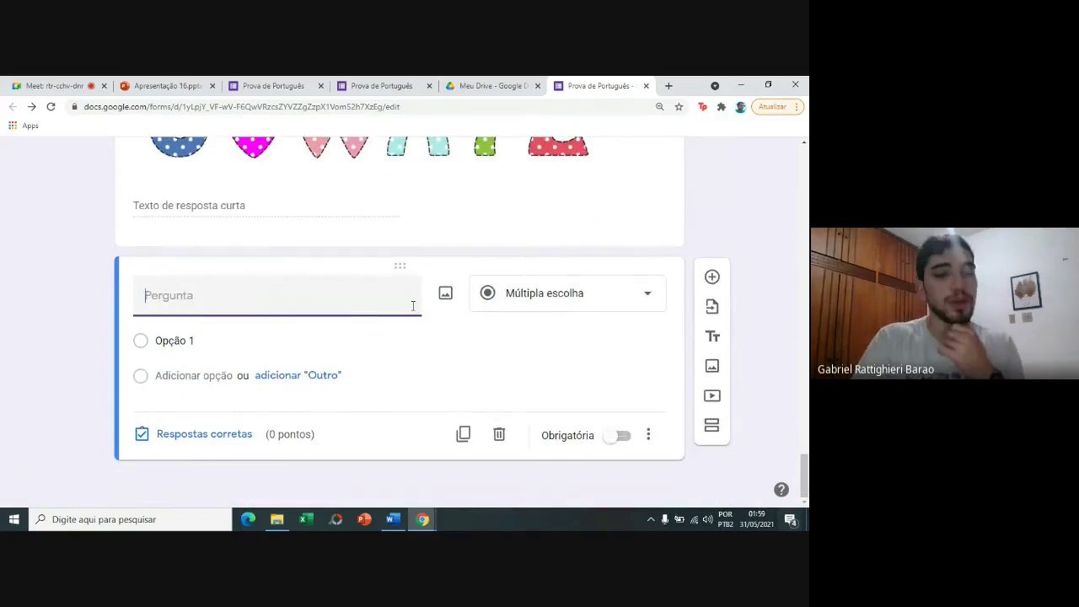
{"action": "type", "text": "qUANDO"}
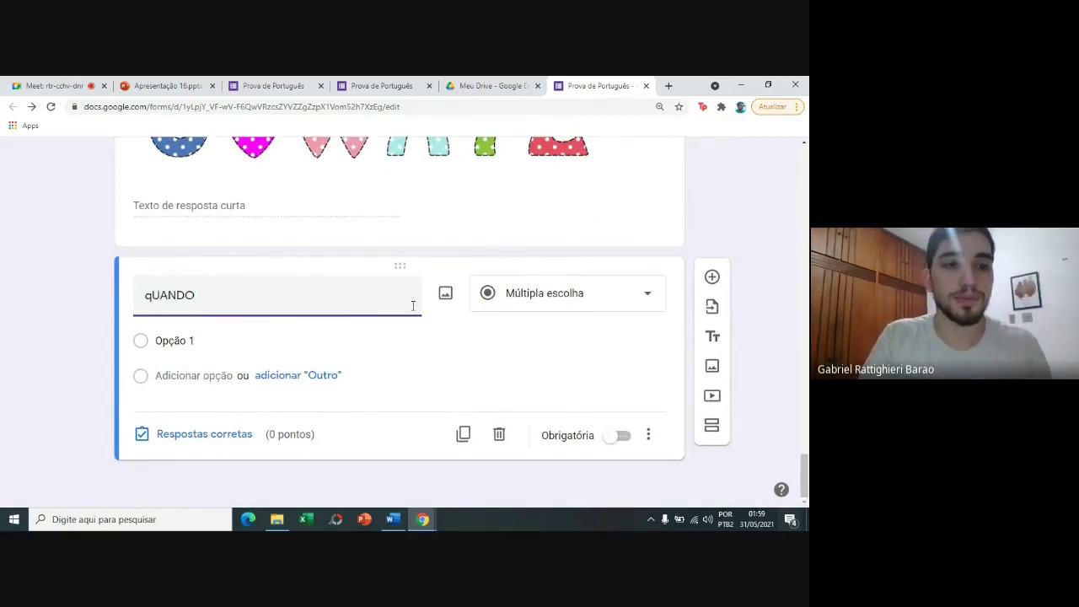
{"action": "key", "text": "ctrl+BackSpace"}
{"action": "type", "text": "Quando foi criado o "}
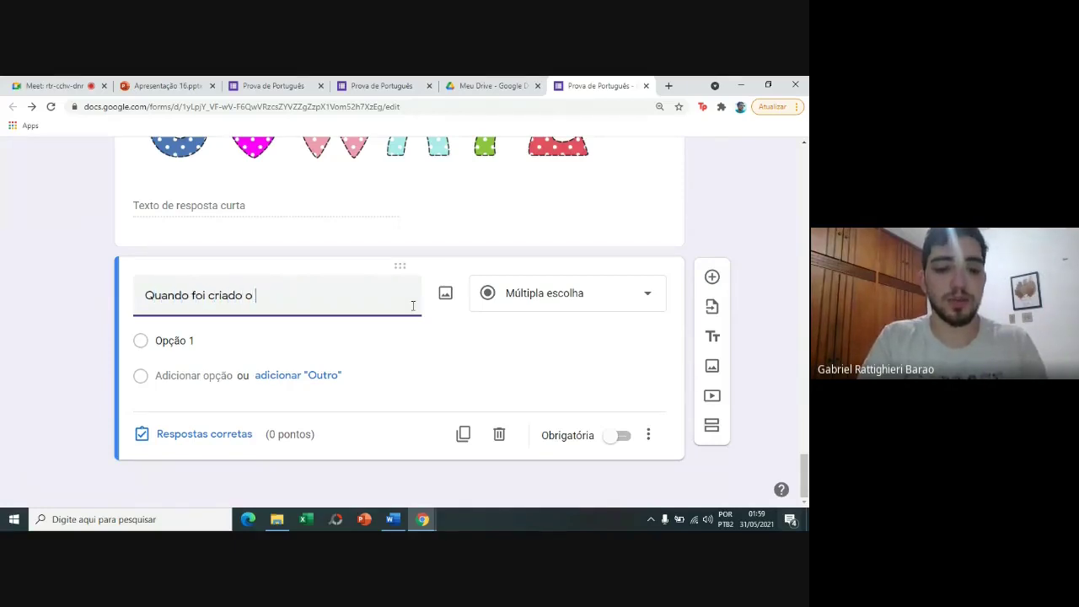
{"action": "type", "text": "alfabet"}
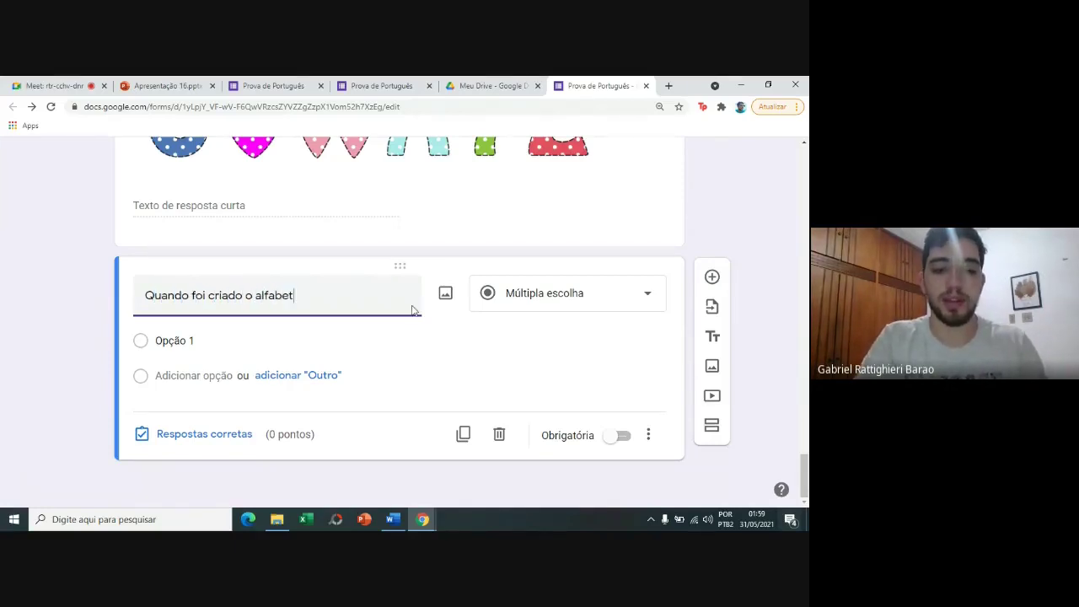
{"action": "type", "text": "io?"}
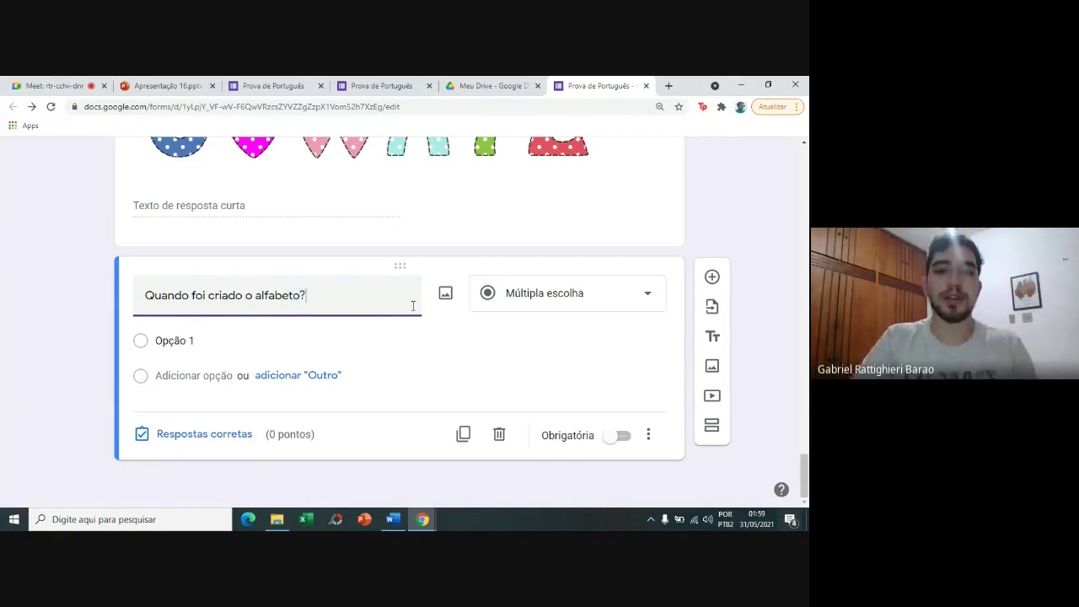
Make it a date question, then insert a new blank question below it.
{"action": "left_click", "coordinate": [545, 309]}
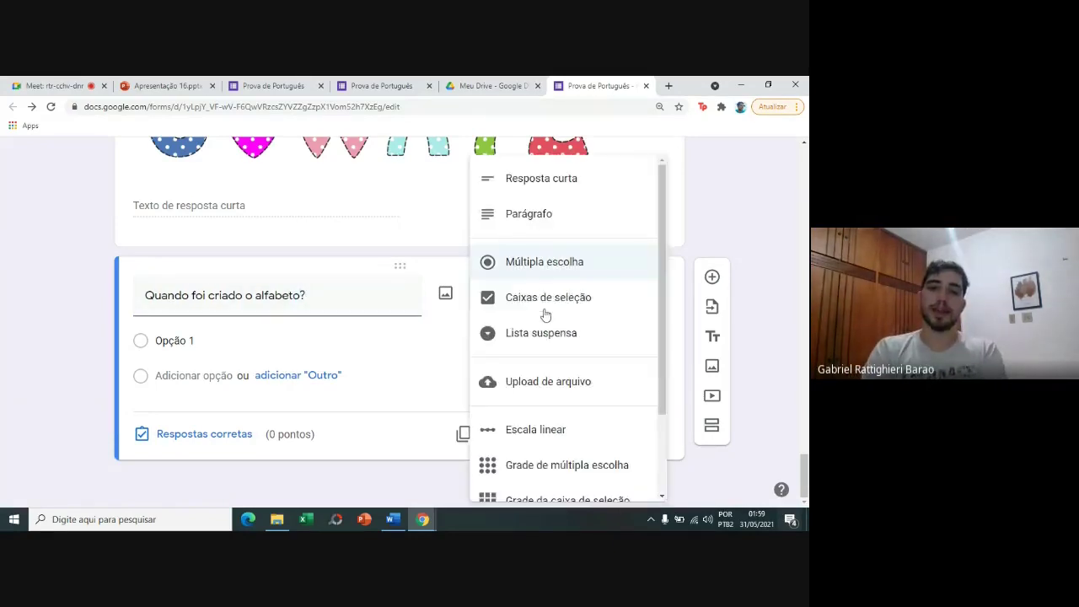
{"action": "left_click_drag", "start_coordinate": [662, 406], "coordinate": [639, 481]}
{"action": "left_click", "coordinate": [576, 447]}
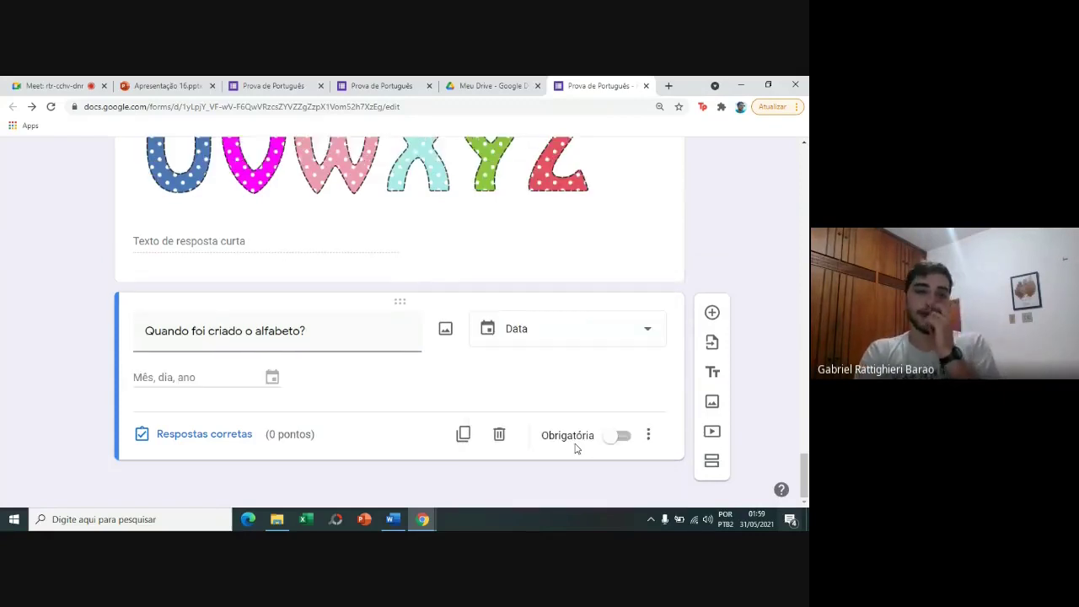
{"action": "left_click", "coordinate": [586, 329]}
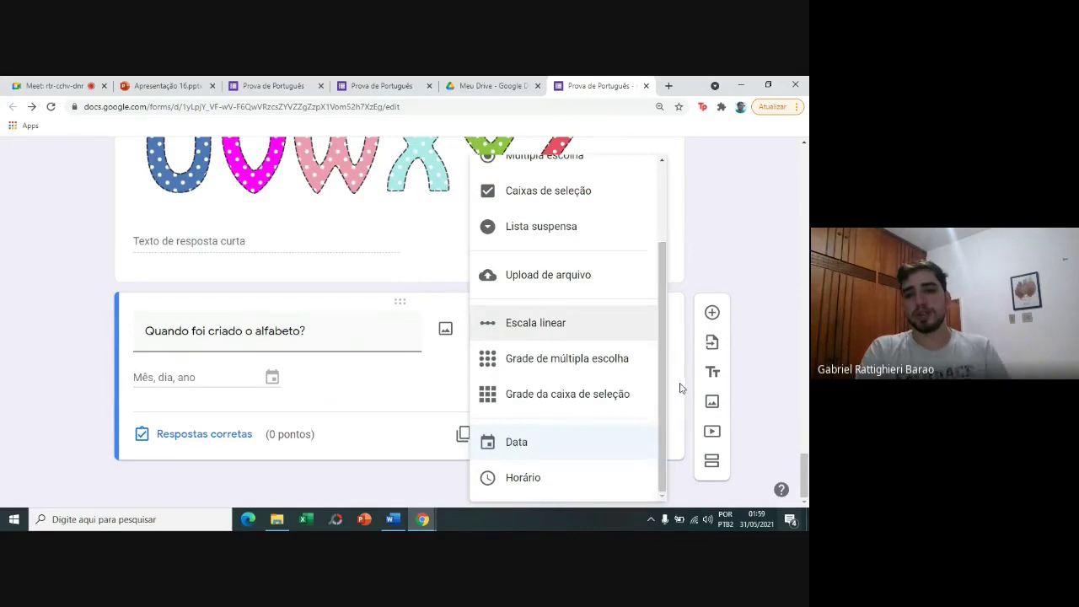
{"action": "left_click", "coordinate": [607, 487]}
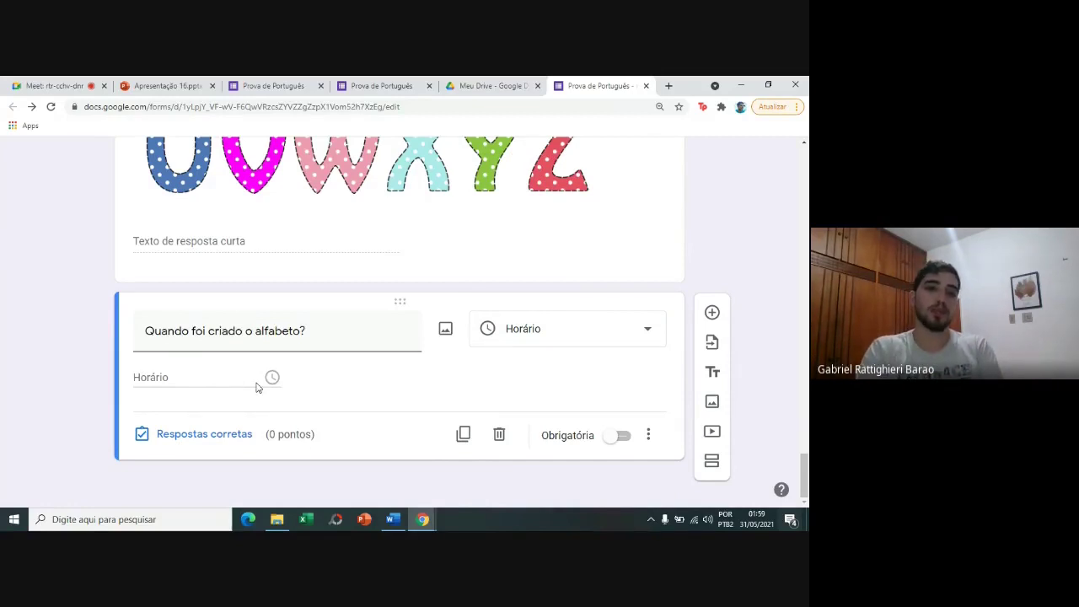
{"action": "left_click", "coordinate": [507, 328]}
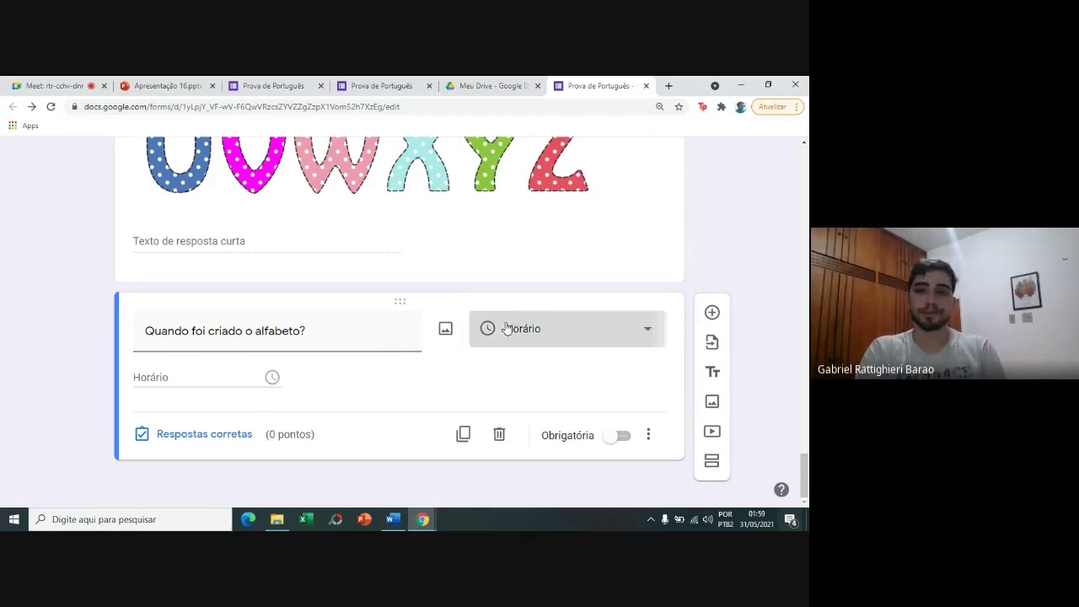
{"action": "left_click", "coordinate": [564, 456]}
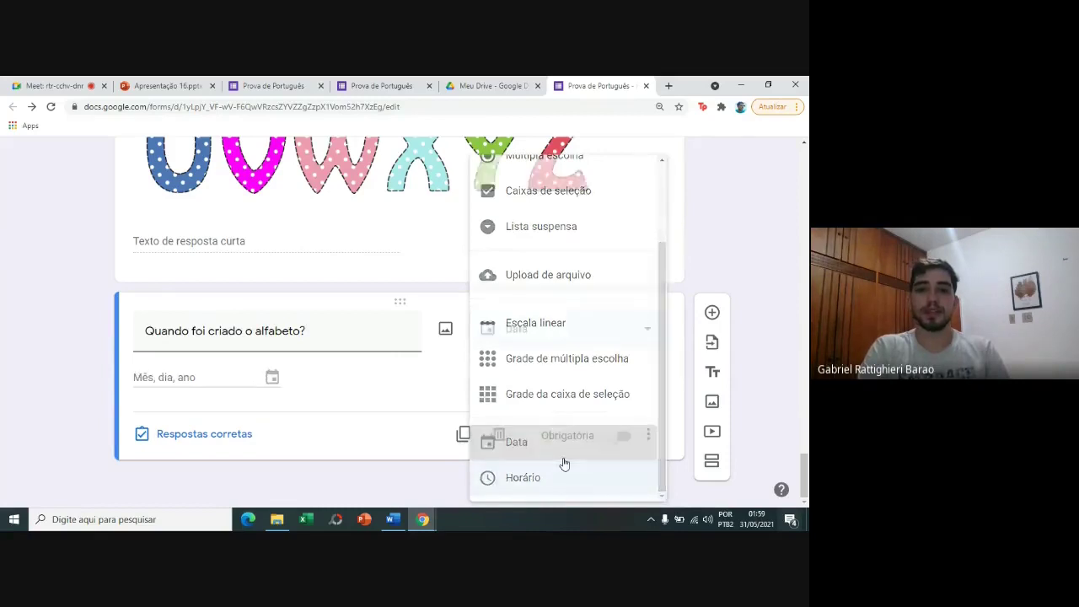
{"action": "left_click", "coordinate": [710, 310]}
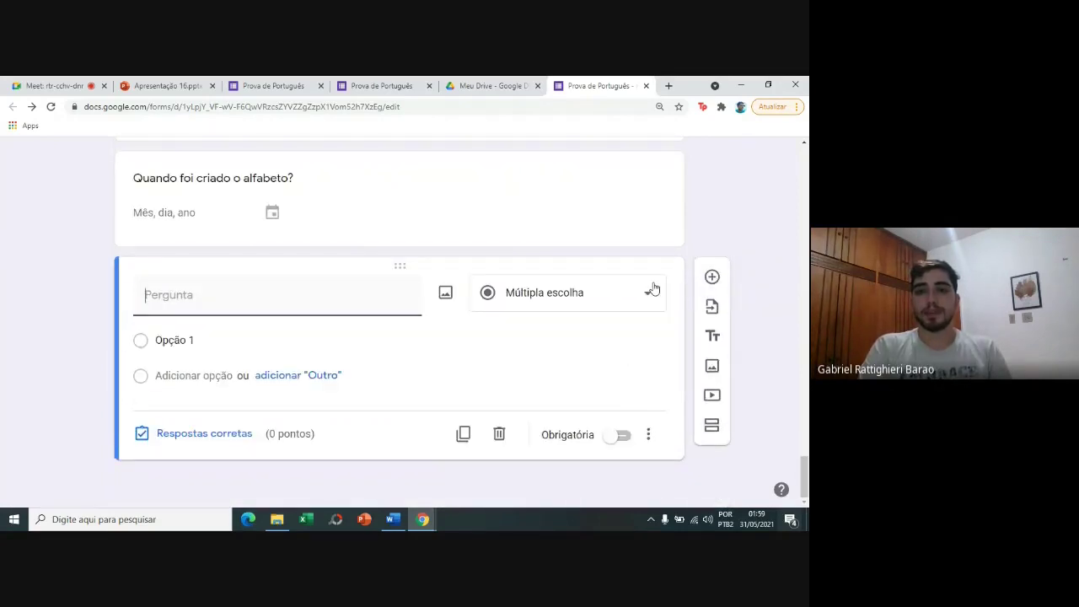
Change the new question to Upload de arquivo and accept the Drive upload notice.
{"action": "left_click", "coordinate": [653, 290]}
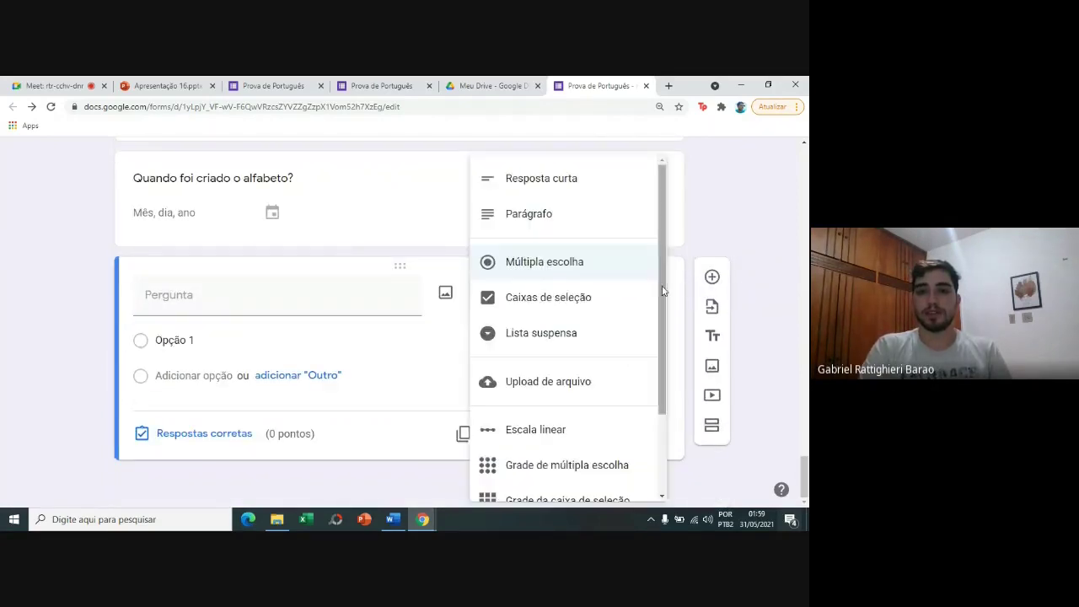
{"action": "left_click_drag", "start_coordinate": [664, 303], "coordinate": [663, 340]}
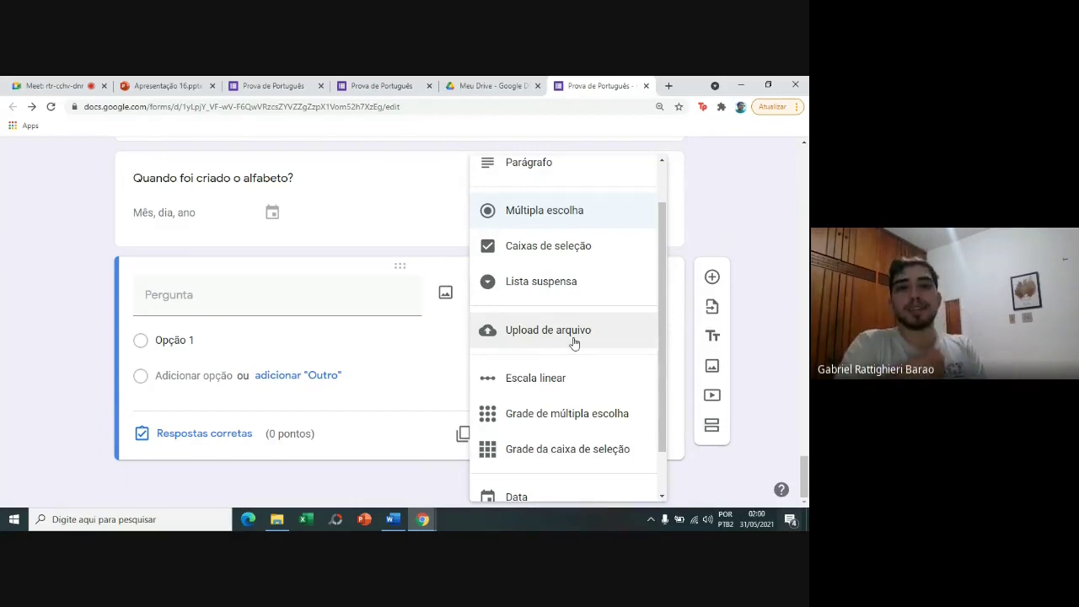
{"action": "left_click", "coordinate": [573, 331]}
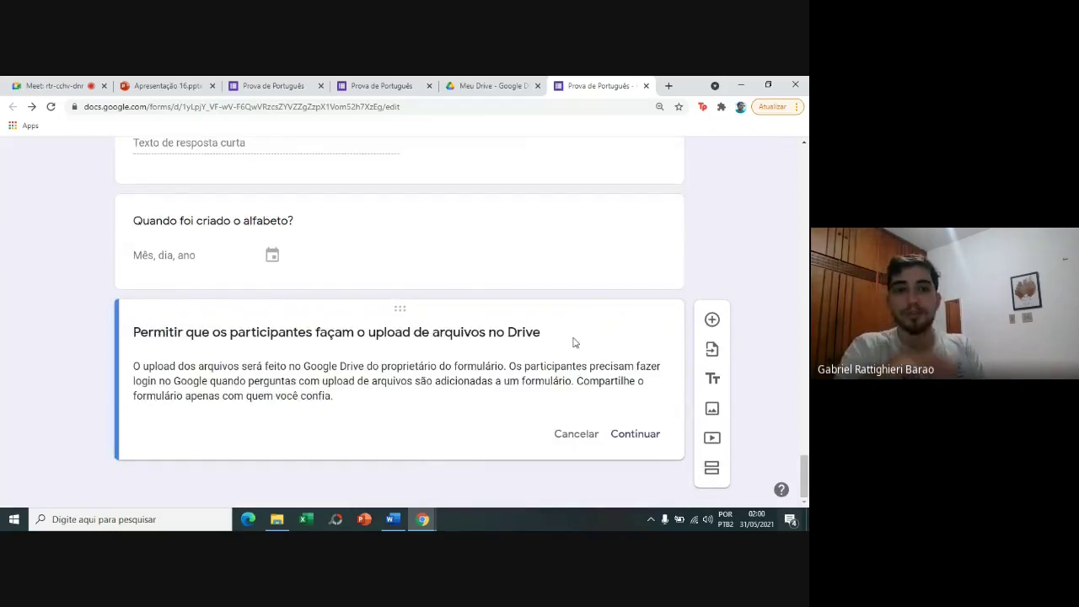
{"action": "left_click", "coordinate": [622, 435]}
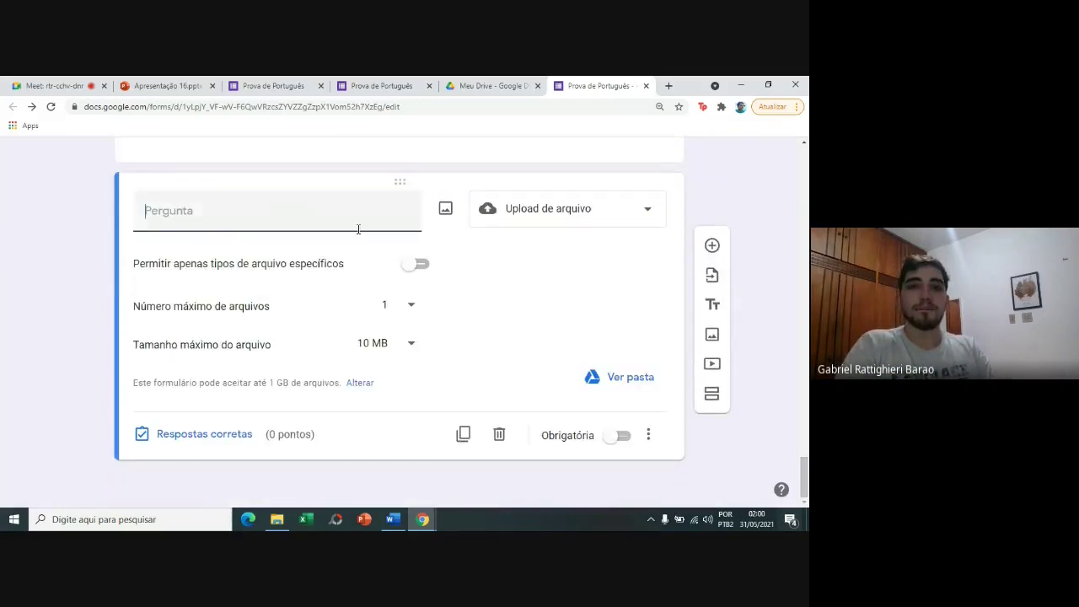
Title the upload question 'Colocar a foto do alfabeto escrito no caderno.'.
{"action": "type", "text": "C"}
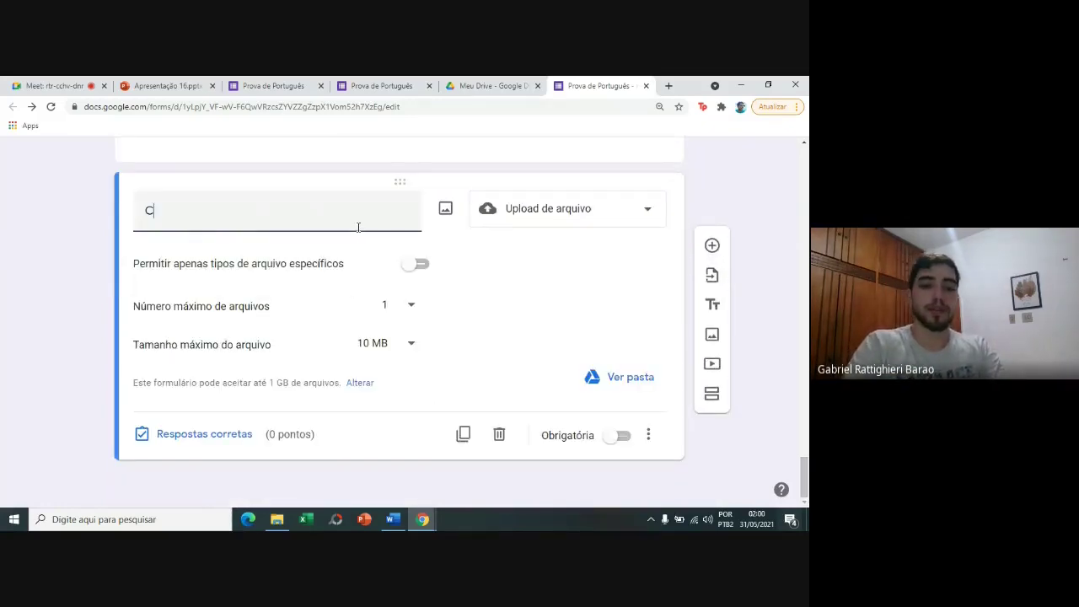
{"action": "type", "text": "olocar o"}
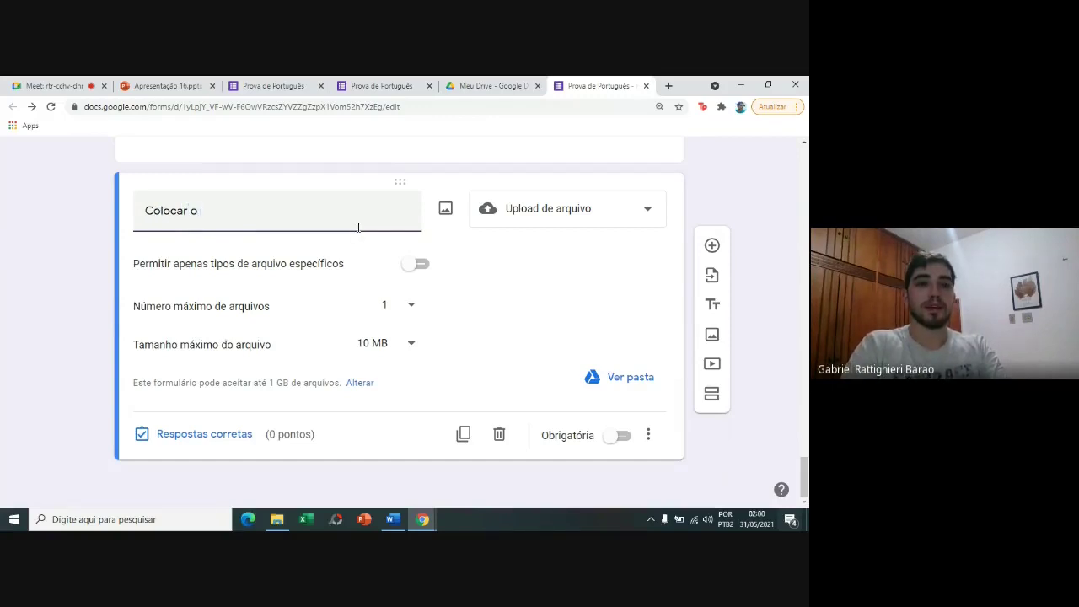
{"action": "key", "text": "BackSpace"}
{"action": "type", "text": "a fto"}
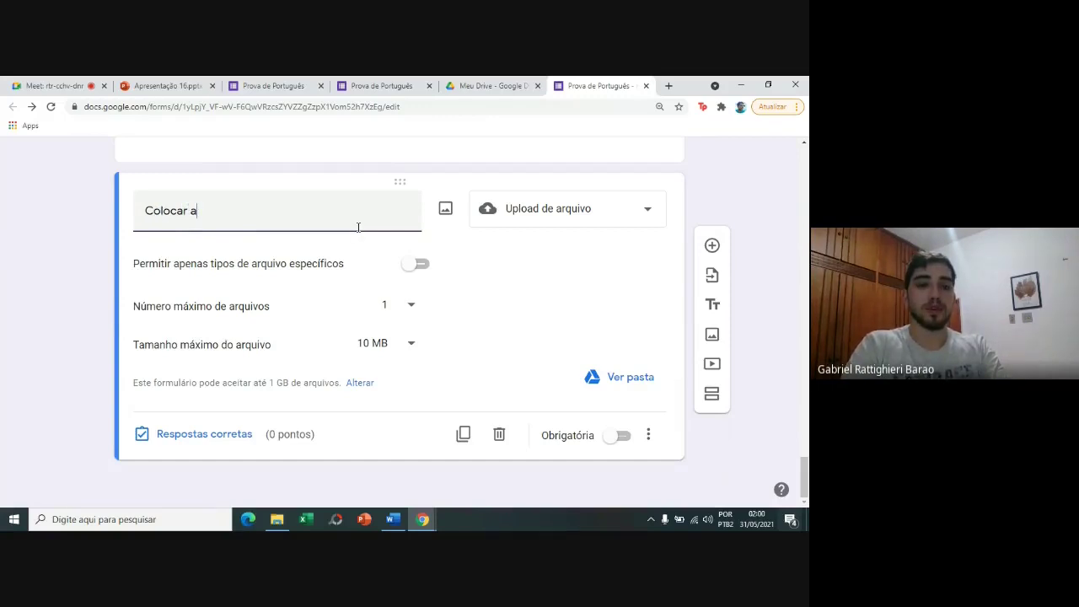
{"action": "key", "text": "BackSpace"}
{"action": "key", "text": "BackSpace"}
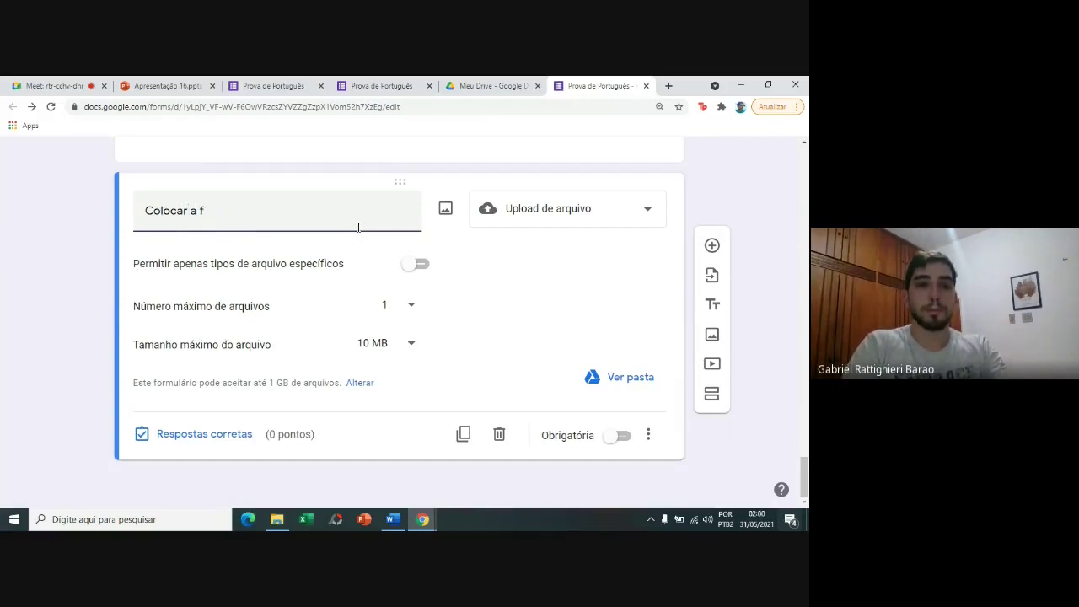
{"action": "type", "text": "oto do"}
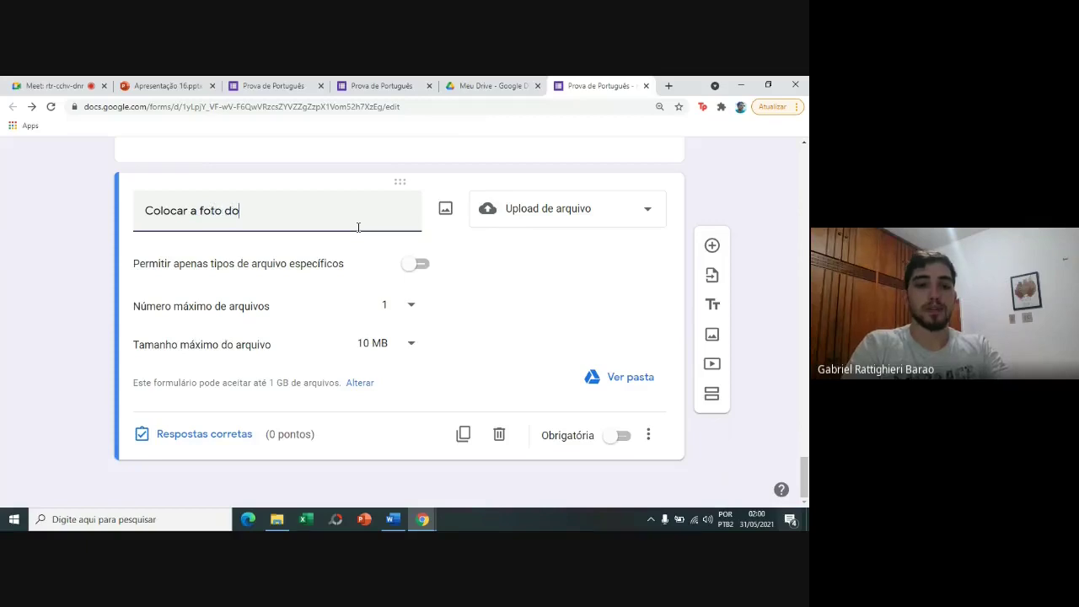
{"action": "type", "text": " alfabeto e"}
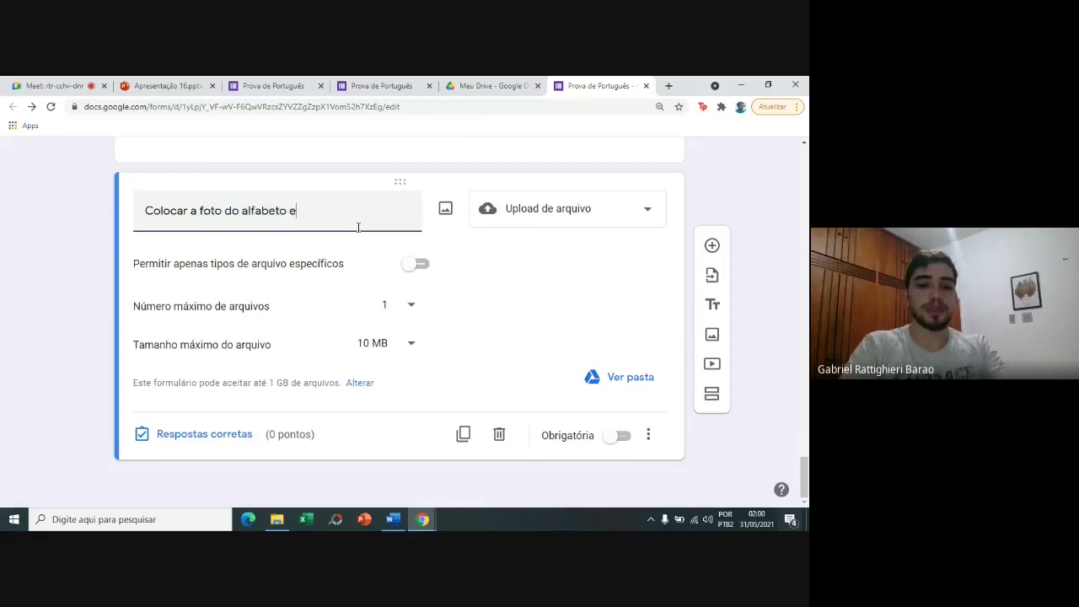
{"action": "type", "text": "scrito no caderno"}
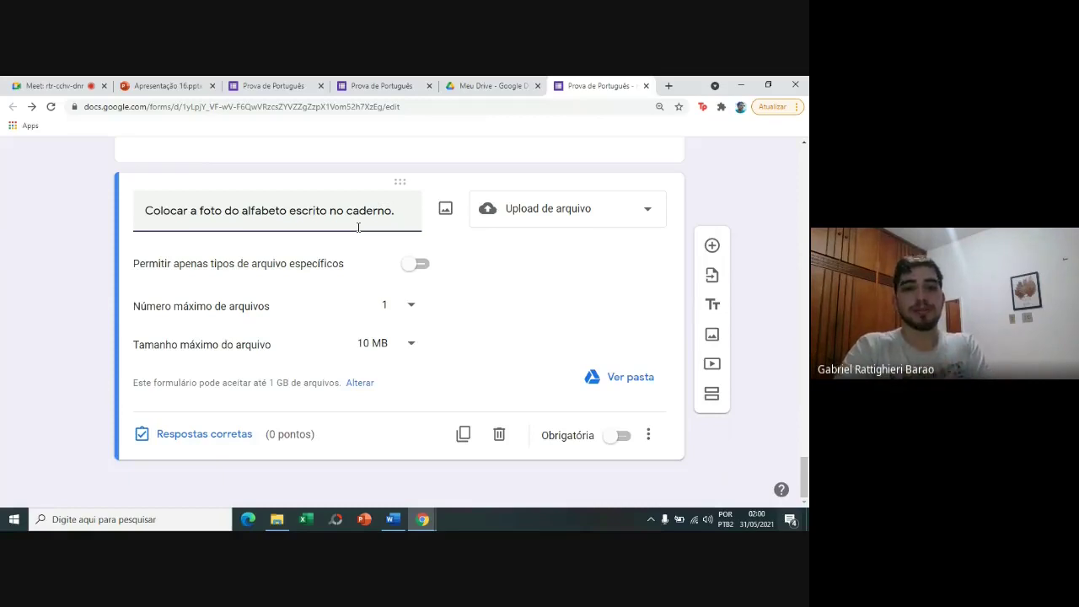
{"action": "type", "text": "."}
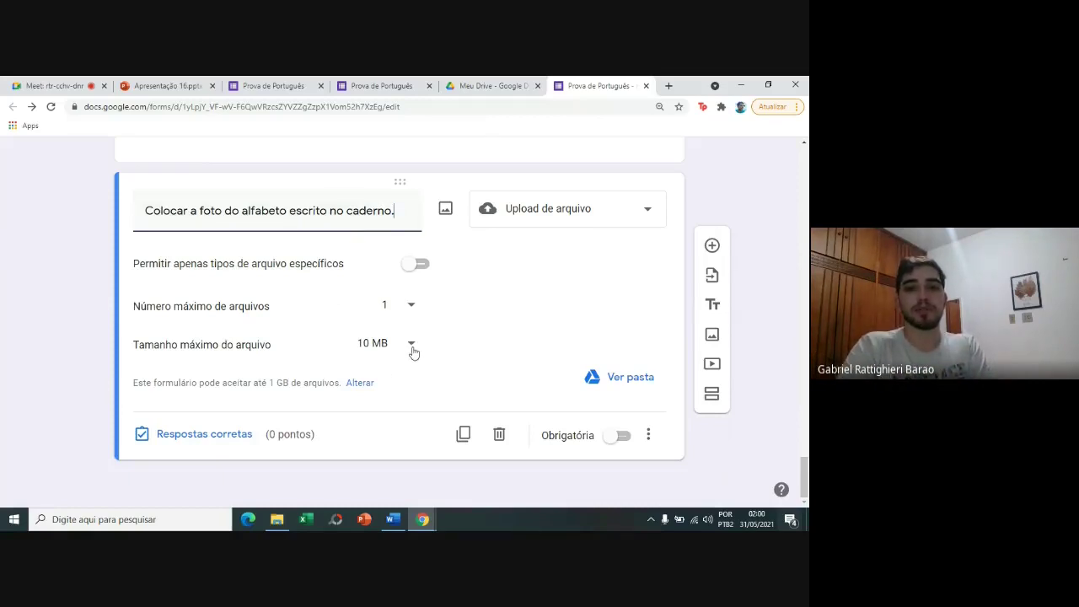
Keep the 10 MB size limit and allow only specific file types.
{"action": "left_click", "coordinate": [413, 352]}
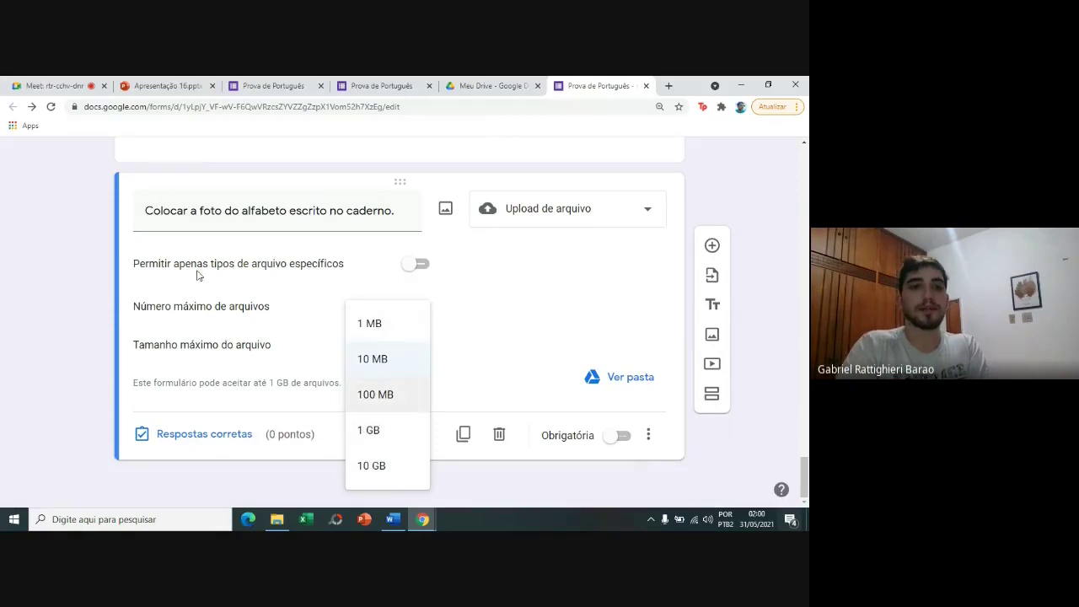
{"action": "left_click", "coordinate": [75, 313]}
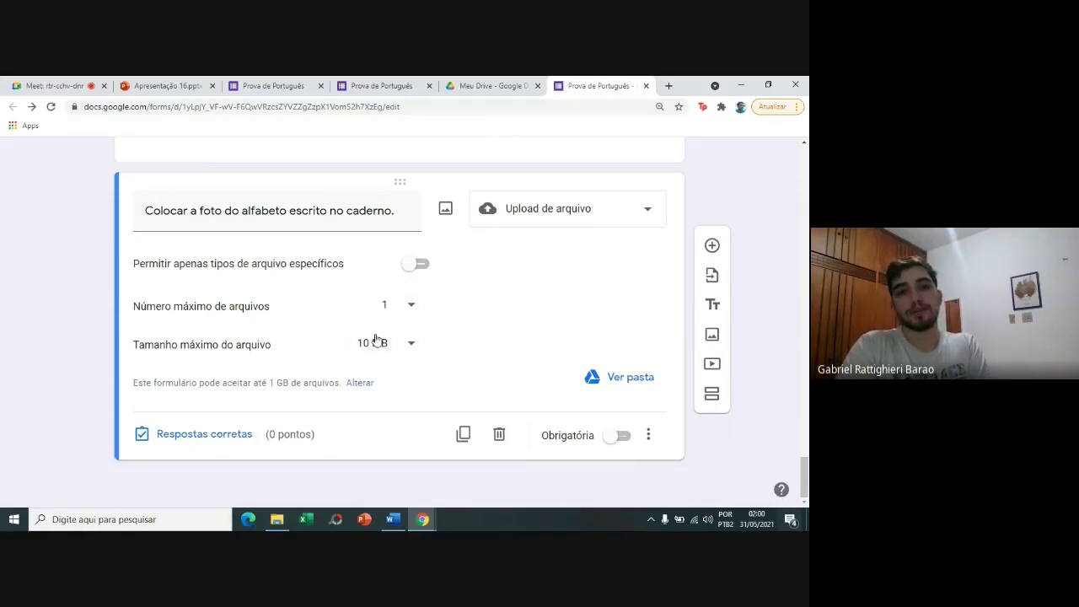
{"action": "left_click", "coordinate": [413, 266]}
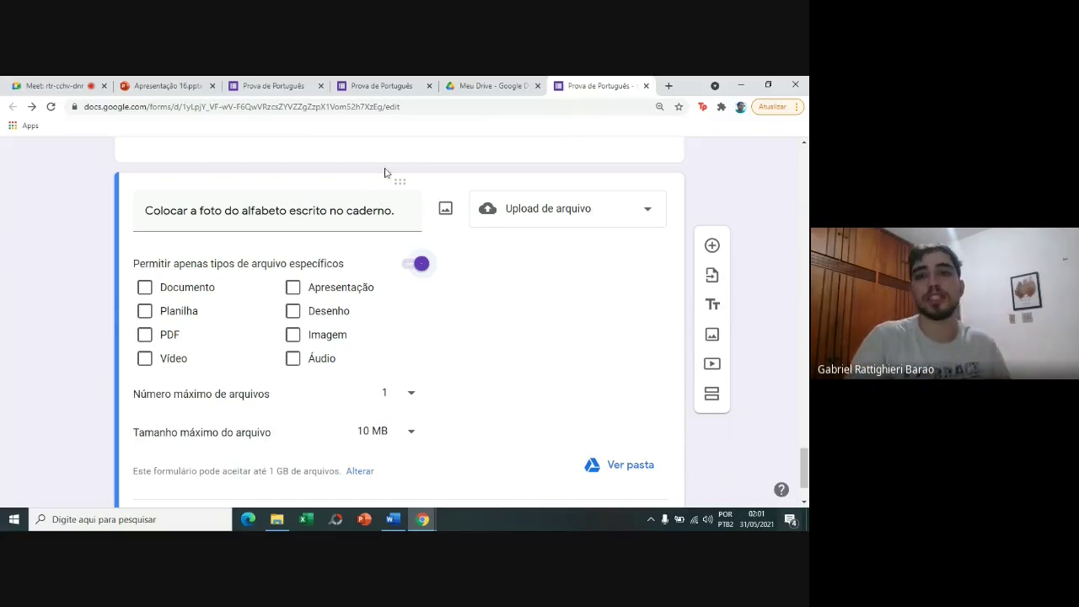
{"action": "left_click", "coordinate": [528, 211]}
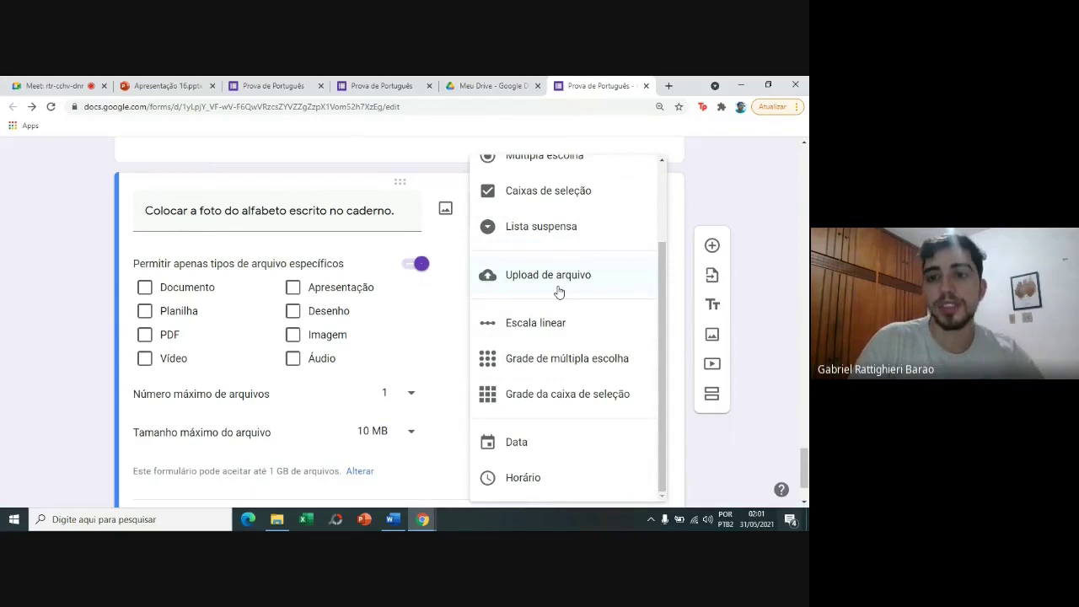
{"action": "left_click_drag", "start_coordinate": [663, 309], "coordinate": [643, 316]}
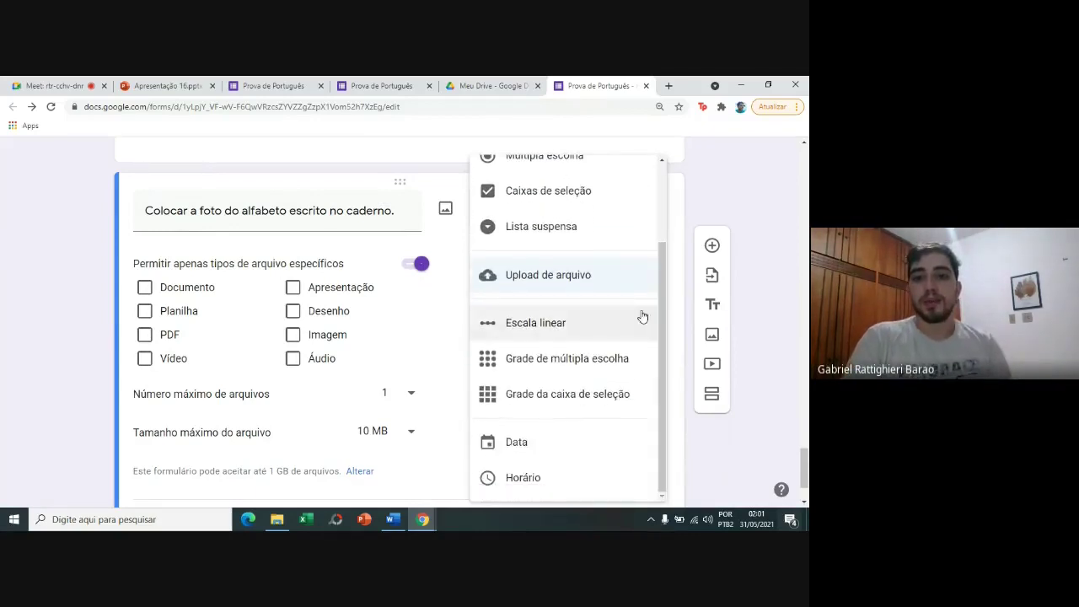
{"action": "left_click", "coordinate": [764, 309]}
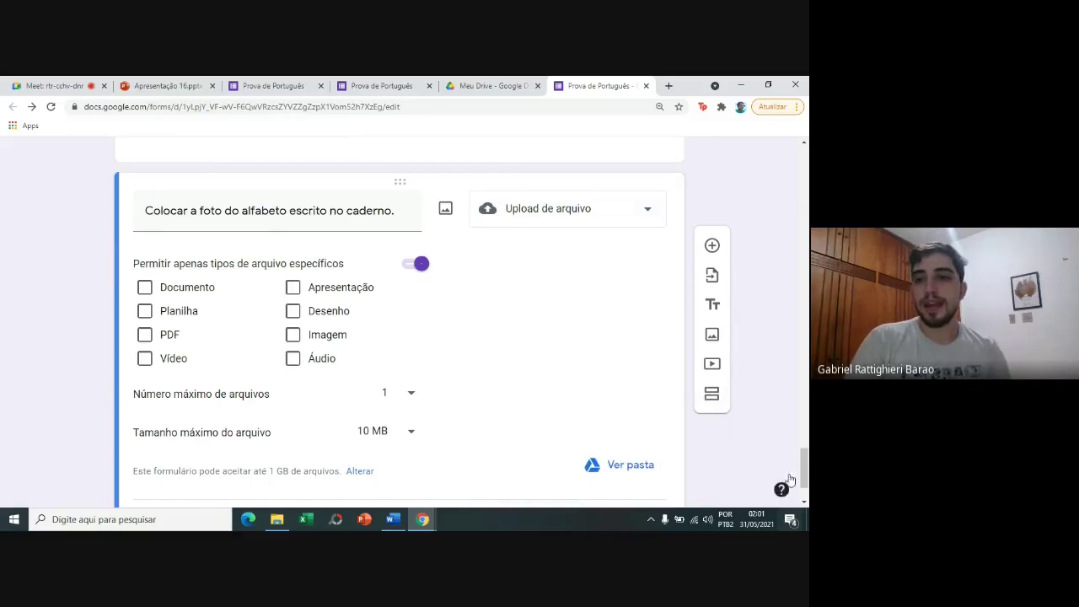
{"action": "scroll", "coordinate": [804, 491], "scroll_direction": "down", "scroll_amount": 1}
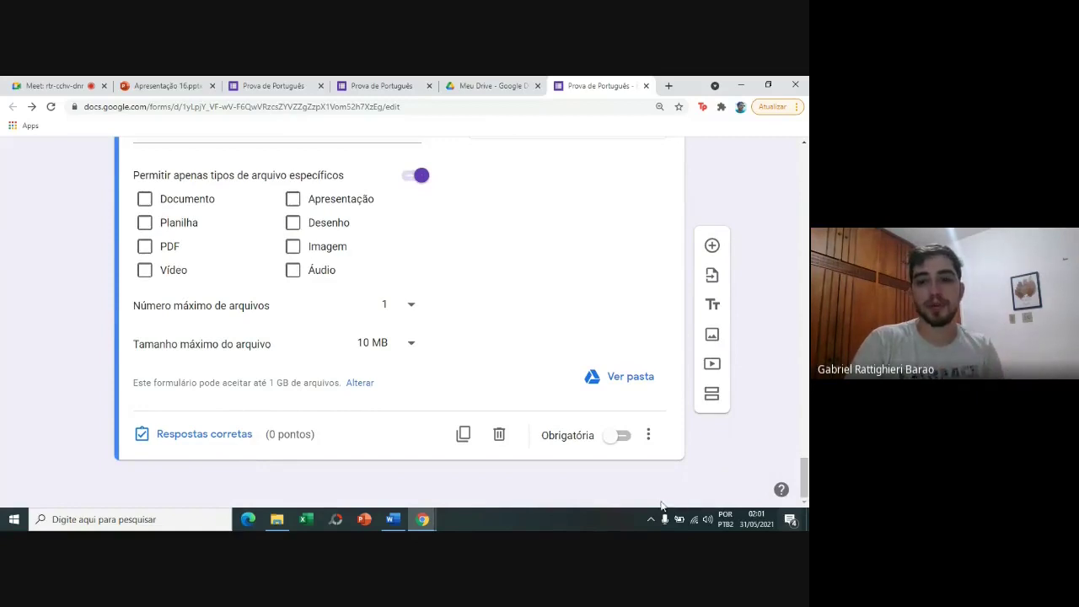
Delete the file-upload question and add a new multiple-choice question after the date question.
{"action": "left_click", "coordinate": [499, 436]}
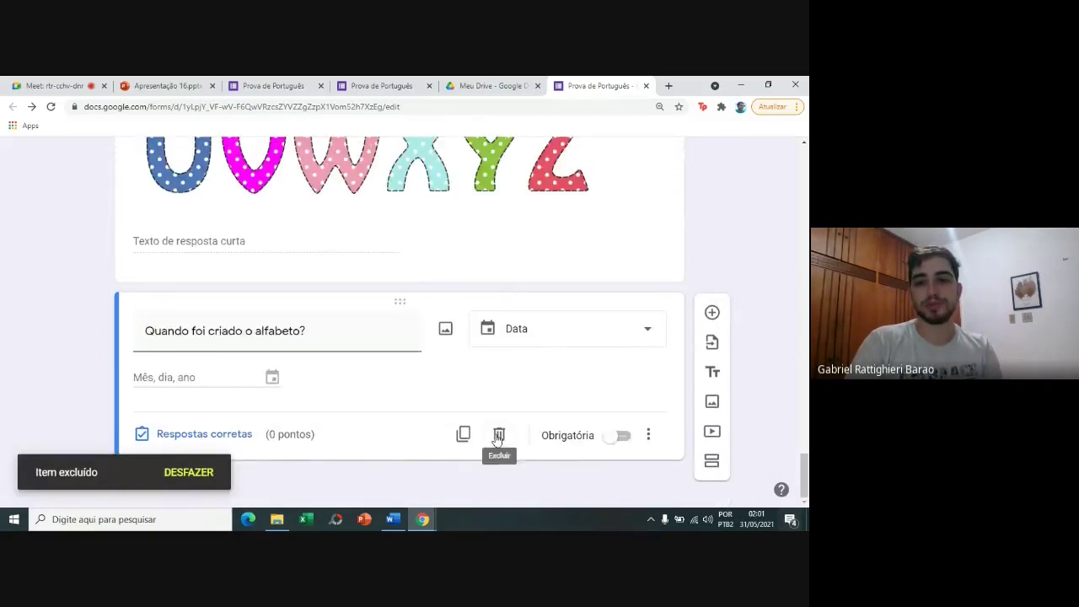
{"action": "left_click", "coordinate": [708, 314]}
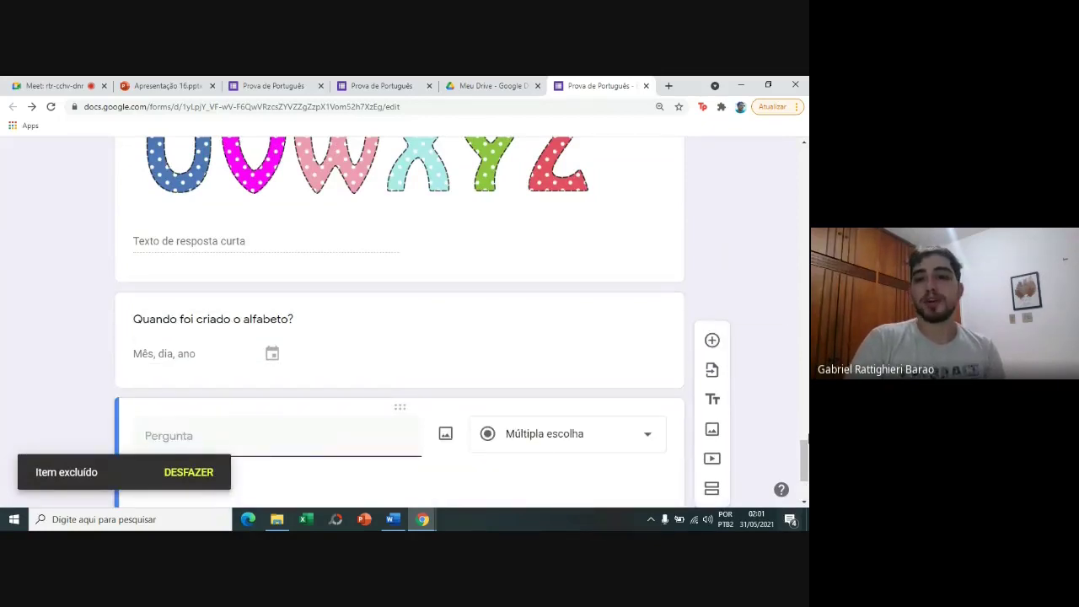
{"action": "left_click_drag", "start_coordinate": [804, 458], "coordinate": [805, 474]}
{"action": "right_click", "coordinate": [804, 474]}
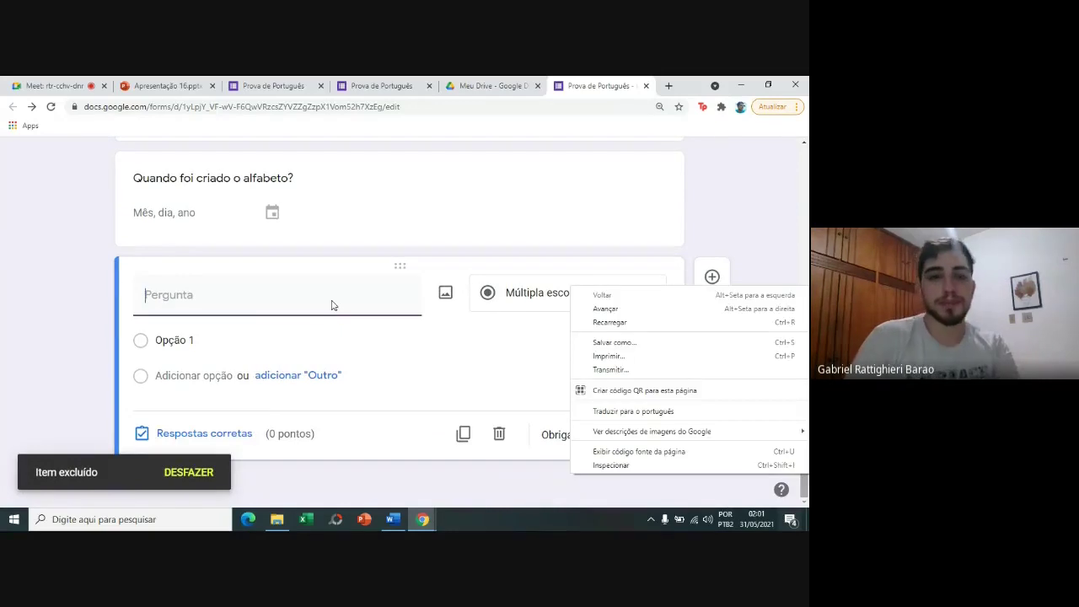
{"action": "key", "text": "ctrl+u"}
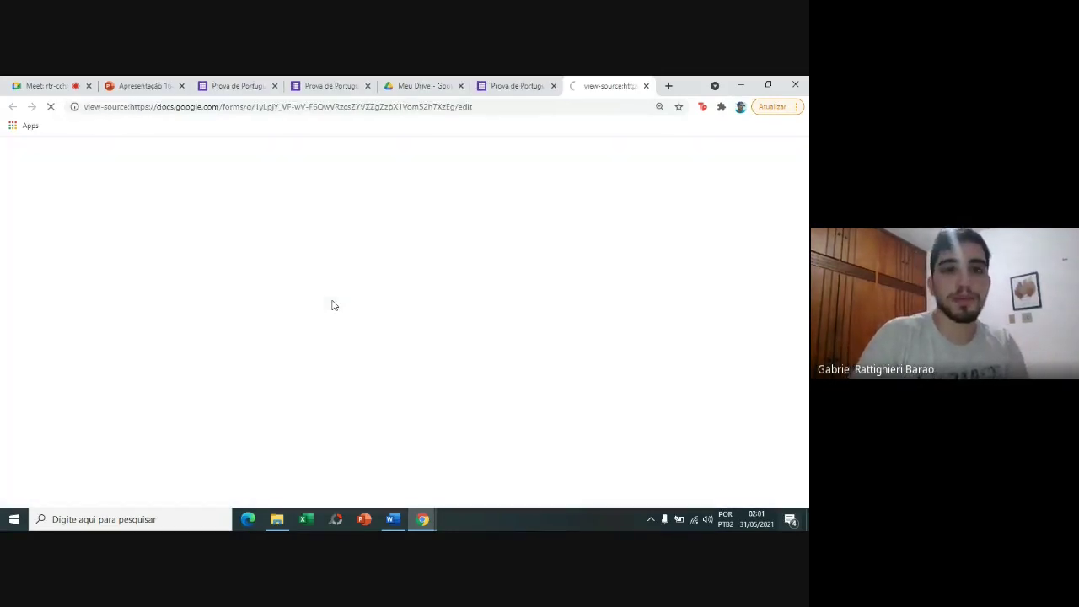
{"action": "left_click", "coordinate": [646, 86]}
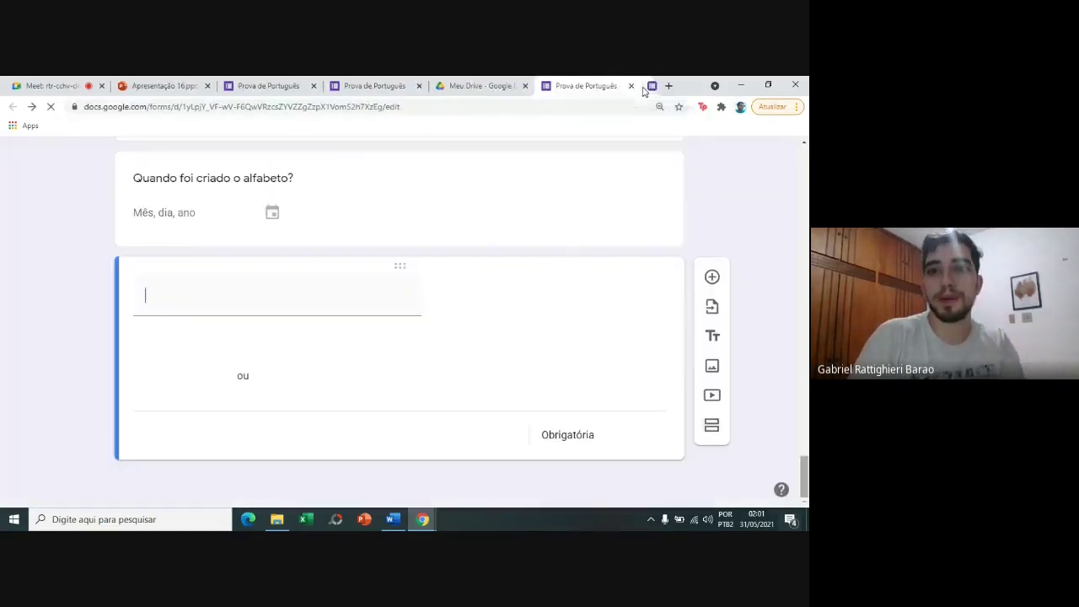
Title the new question 'O que você achou da prova?'.
{"action": "type", "text": "O"}
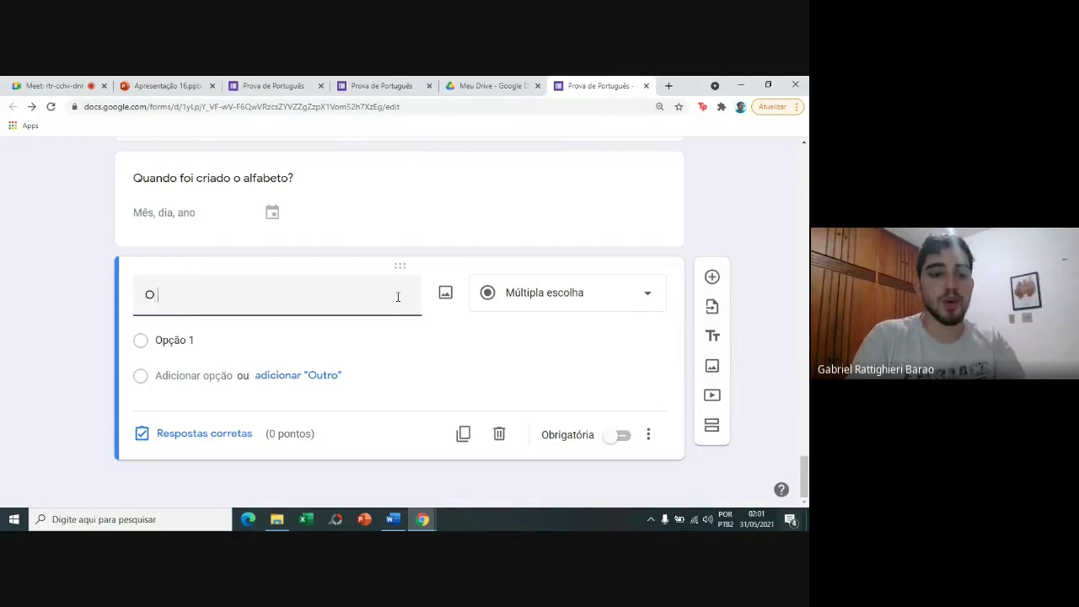
{"action": "type", "text": " que vc ach"}
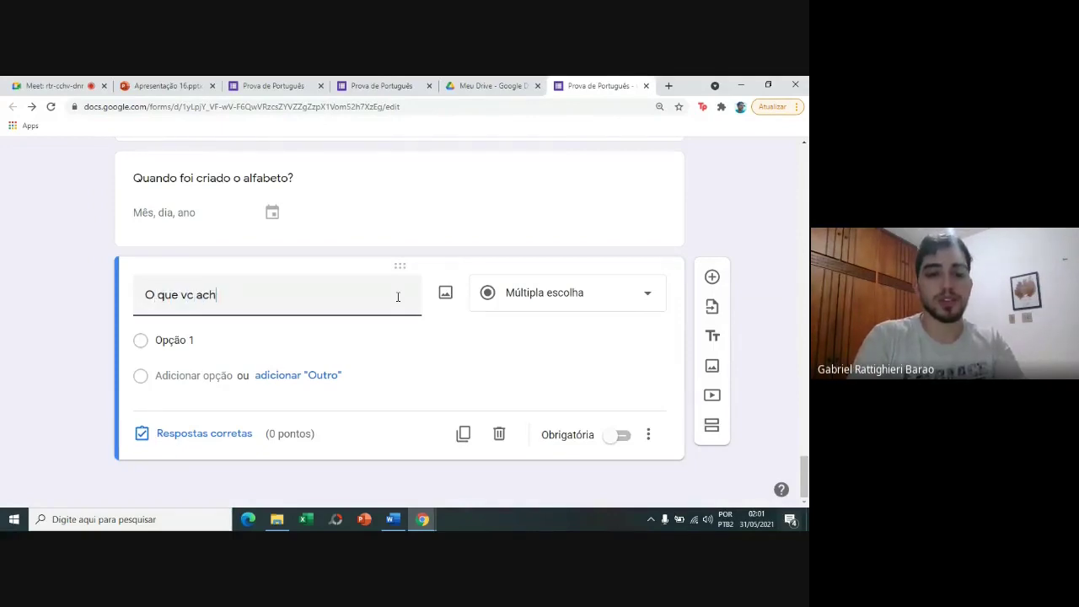
{"action": "type", "text": "ou da prova?"}
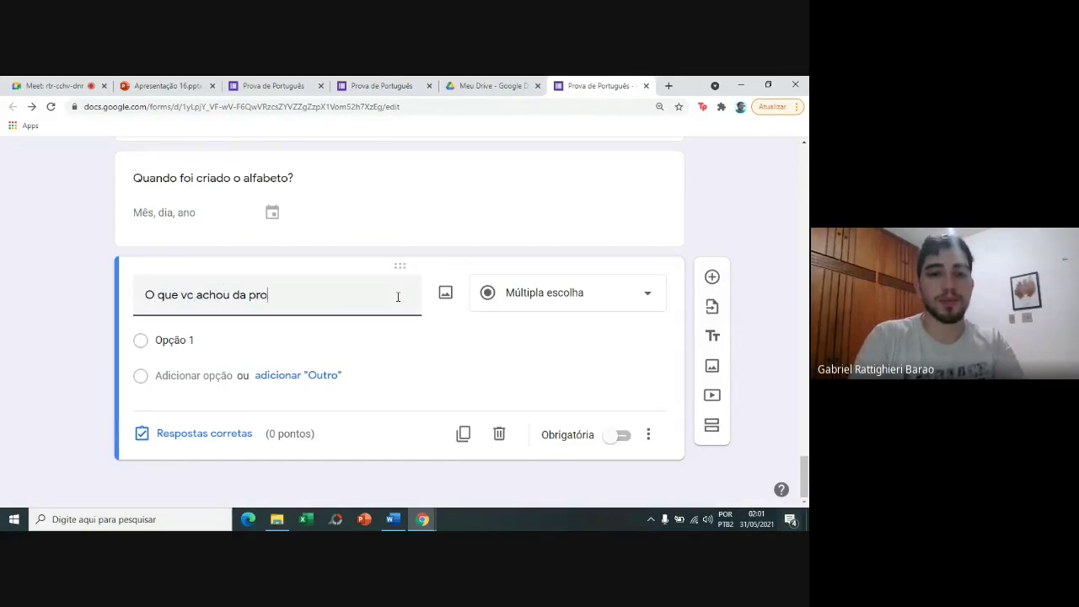
{"action": "left_click", "coordinate": [187, 296]}
{"action": "type", "text": "oc"}
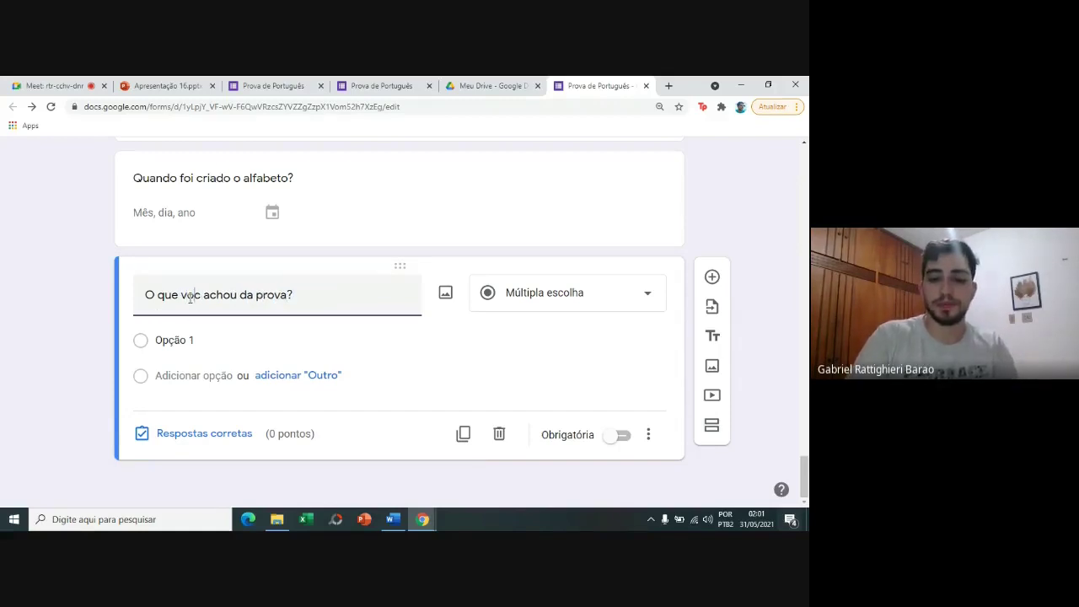
{"action": "type", "text": "ê"}
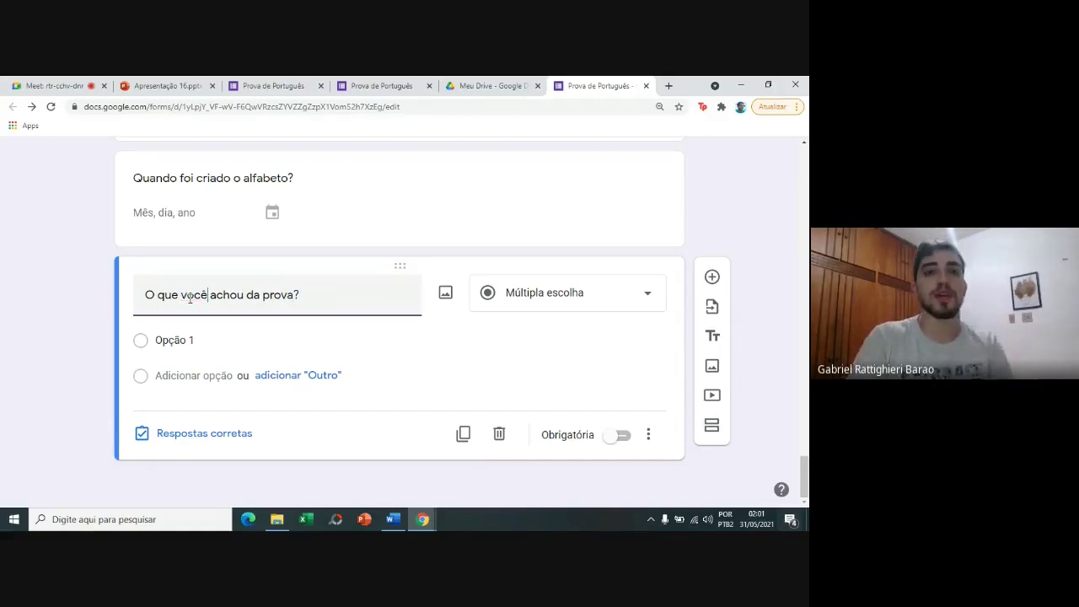
Turn the question into a linear scale labelled Difícil to Fácil.
{"action": "left_click", "coordinate": [539, 297]}
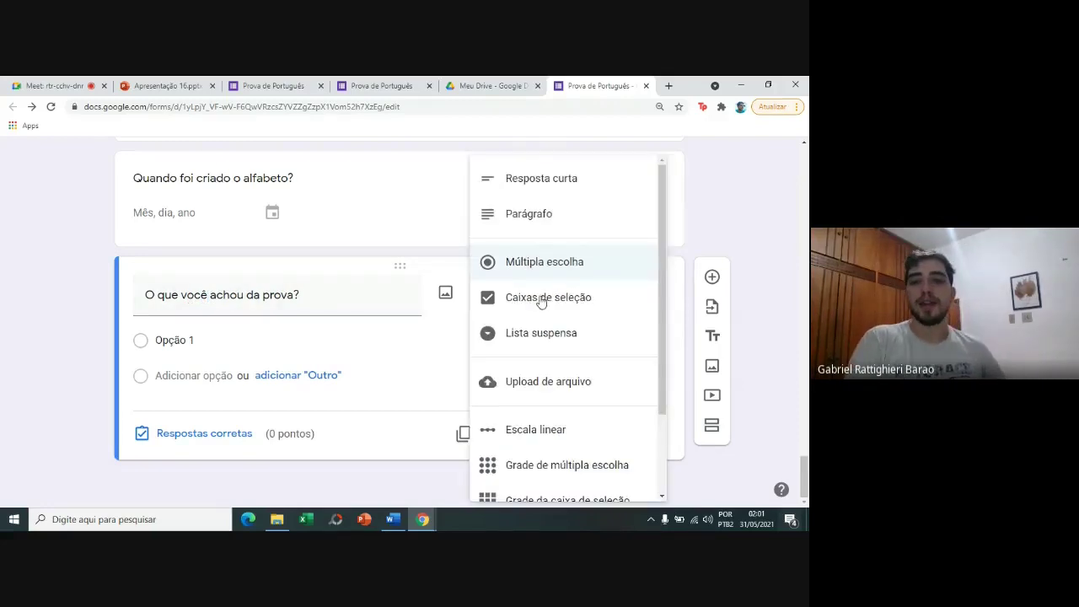
{"action": "left_click", "coordinate": [613, 444]}
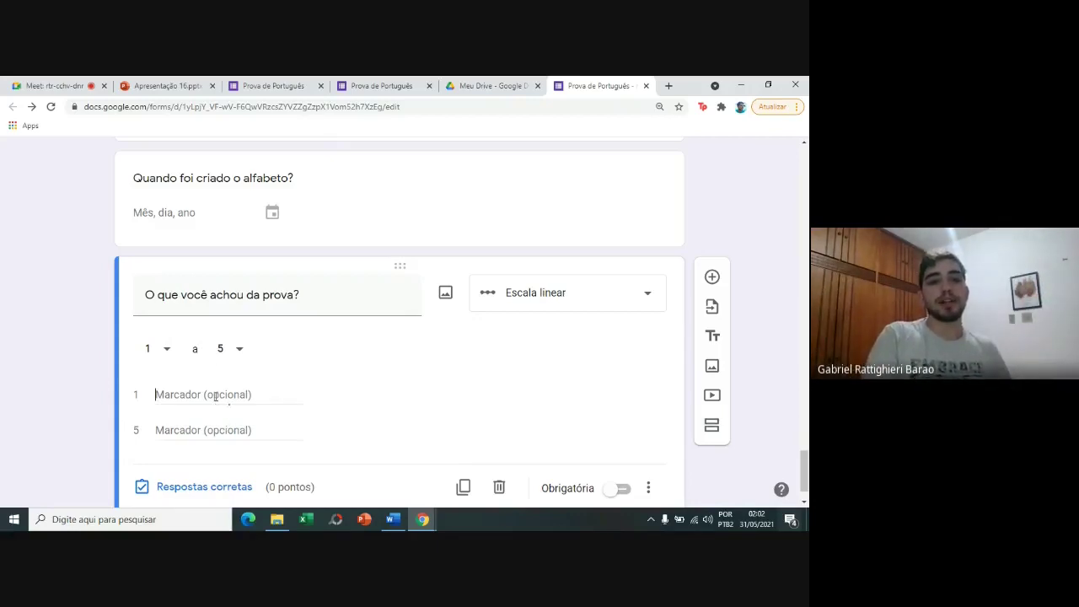
{"action": "type", "text": "D"}
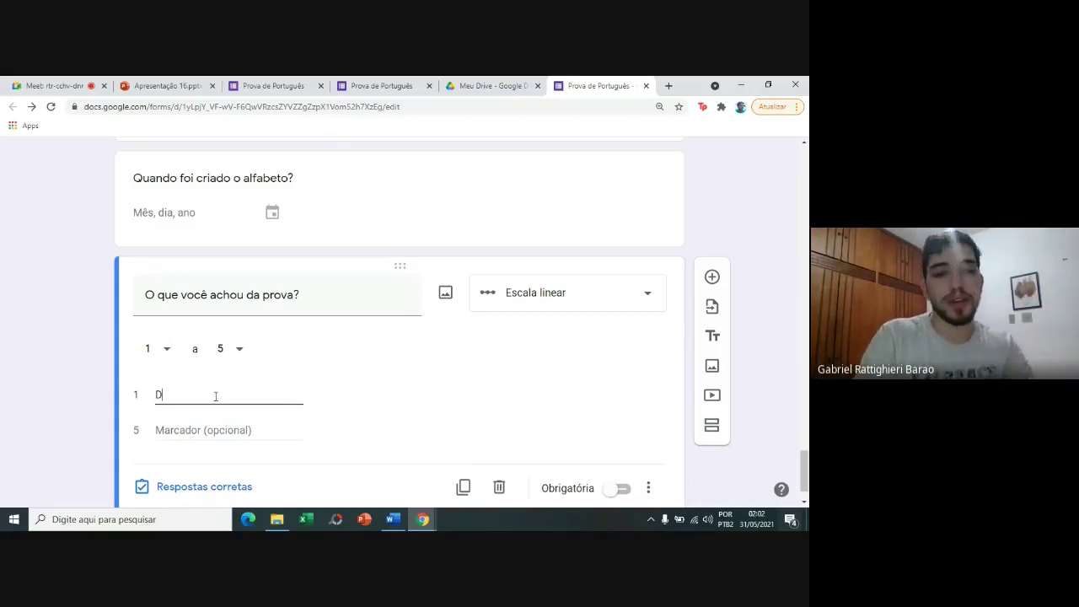
{"action": "type", "text": "ific"}
{"action": "key", "text": "BackSpace"}
{"action": "key", "text": "BackSpace"}
{"action": "type", "text": "ícil"}
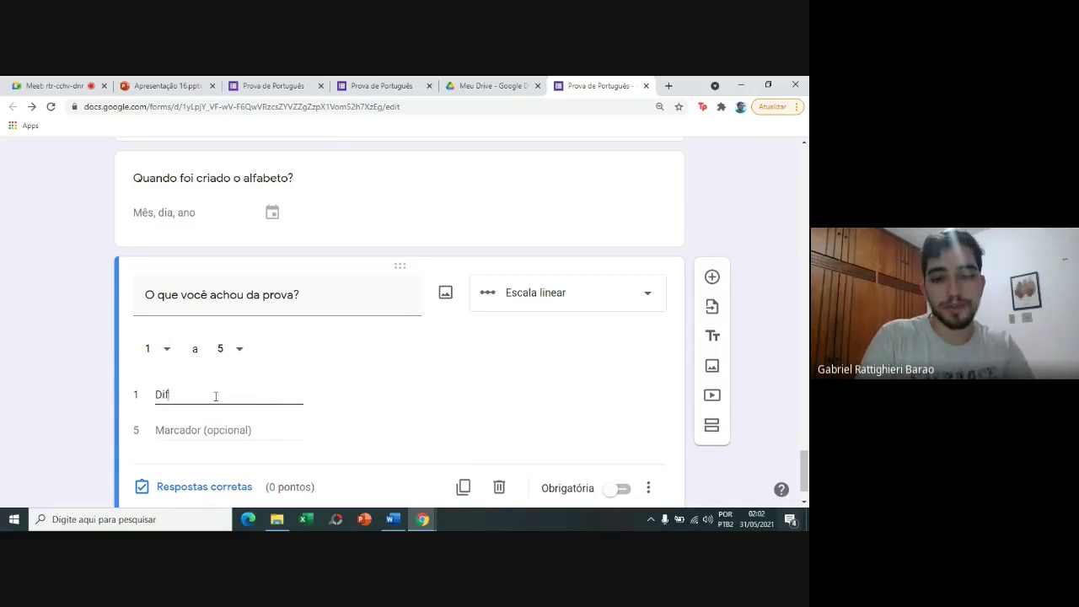
{"action": "left_click", "coordinate": [219, 426]}
{"action": "type", "text": "Fácil"}
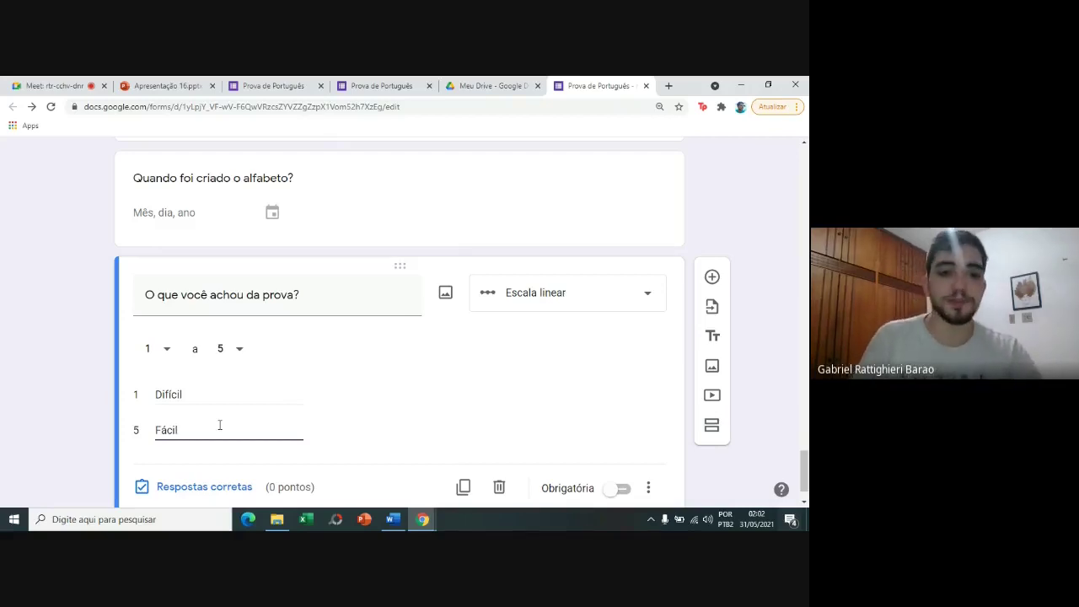
Make the linear scale question required.
{"action": "left_click", "coordinate": [3, 473]}
{"action": "scroll", "coordinate": [2, 471], "scroll_direction": "down", "scroll_amount": 1}
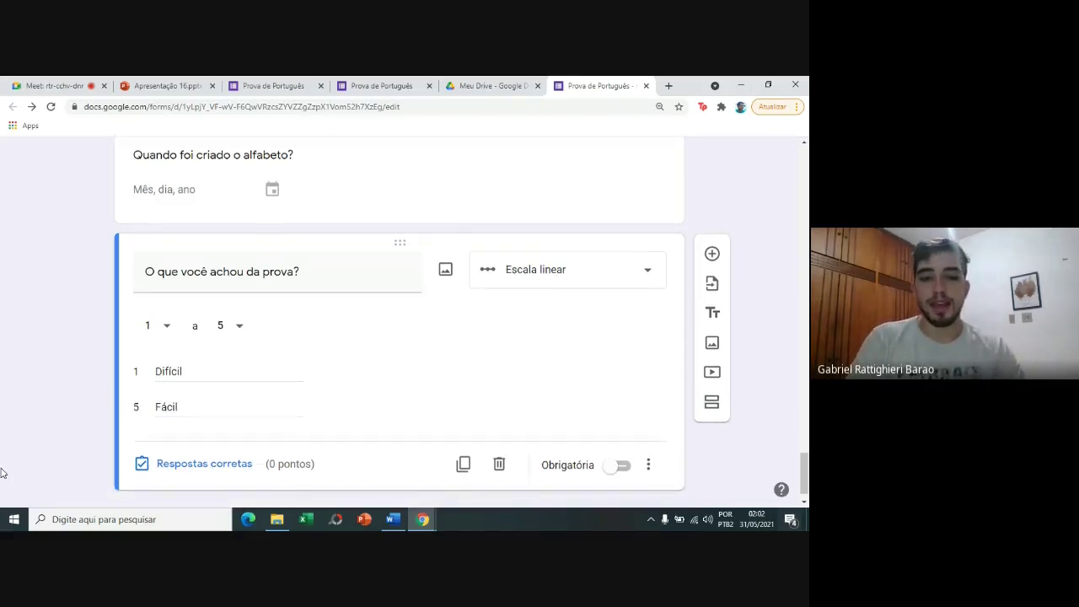
{"action": "left_click", "coordinate": [621, 435]}
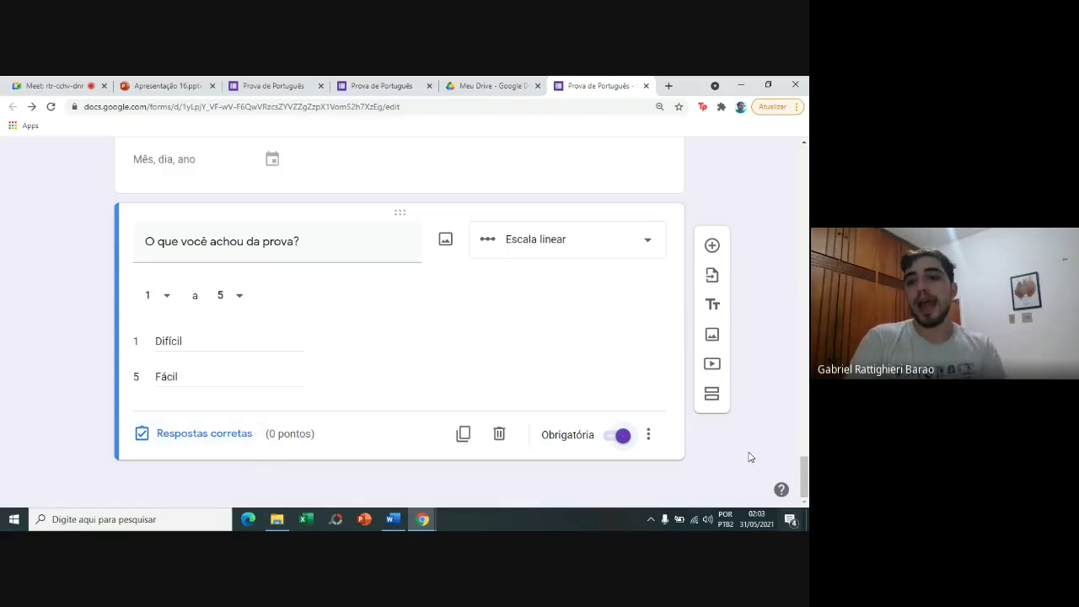
{"action": "left_click_drag", "start_coordinate": [806, 481], "coordinate": [805, 156]}
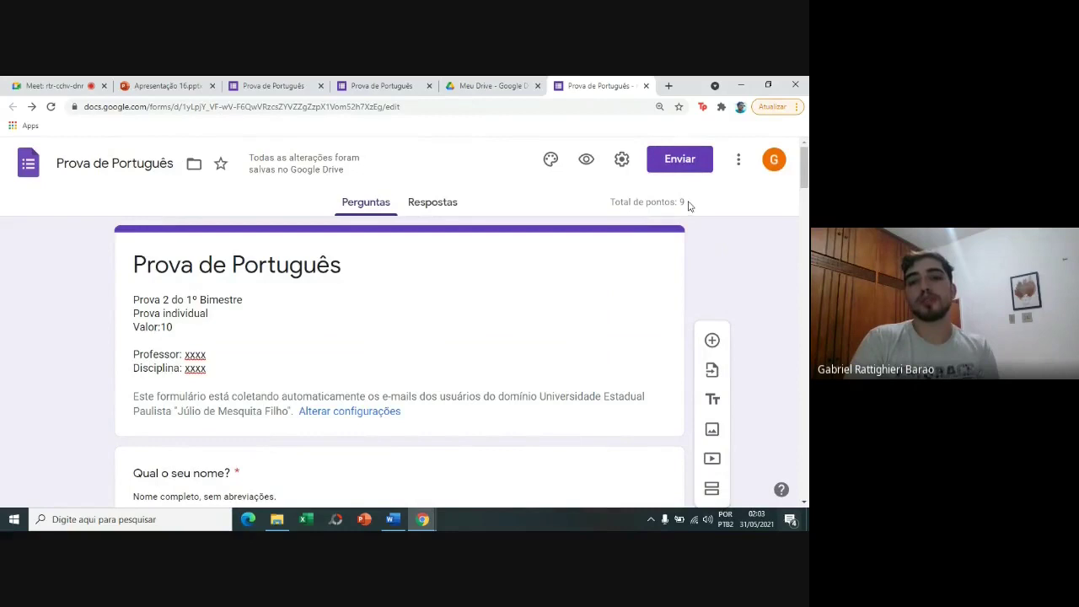
Change the form description from 'Valor: 10' to 'Valor: 9'.
{"action": "left_click", "coordinate": [180, 330]}
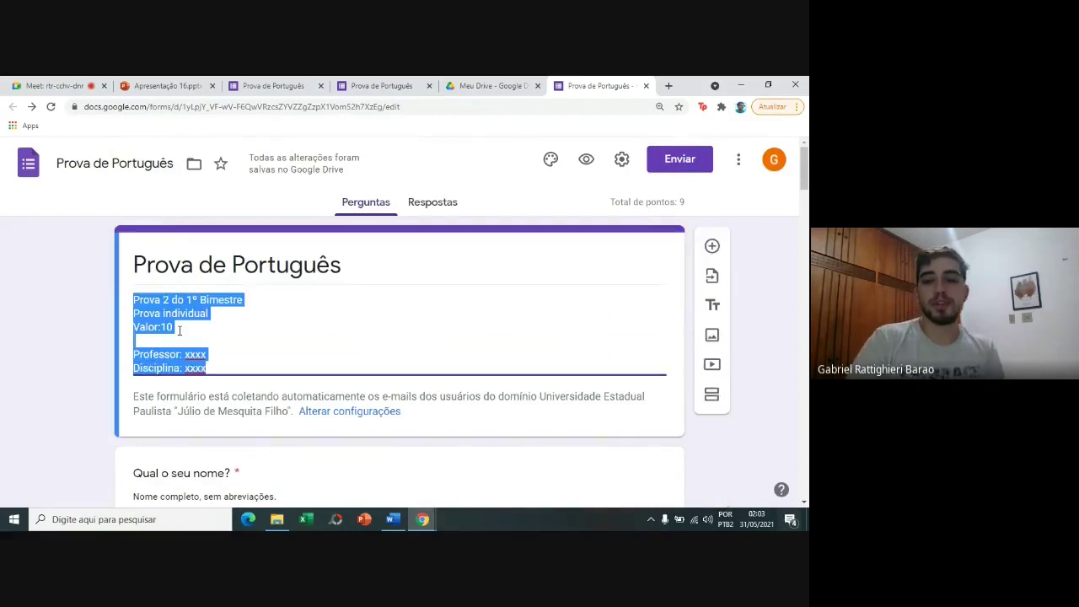
{"action": "left_click", "coordinate": [179, 329]}
{"action": "key", "text": "BackSpace"}
{"action": "key", "text": "BackSpace"}
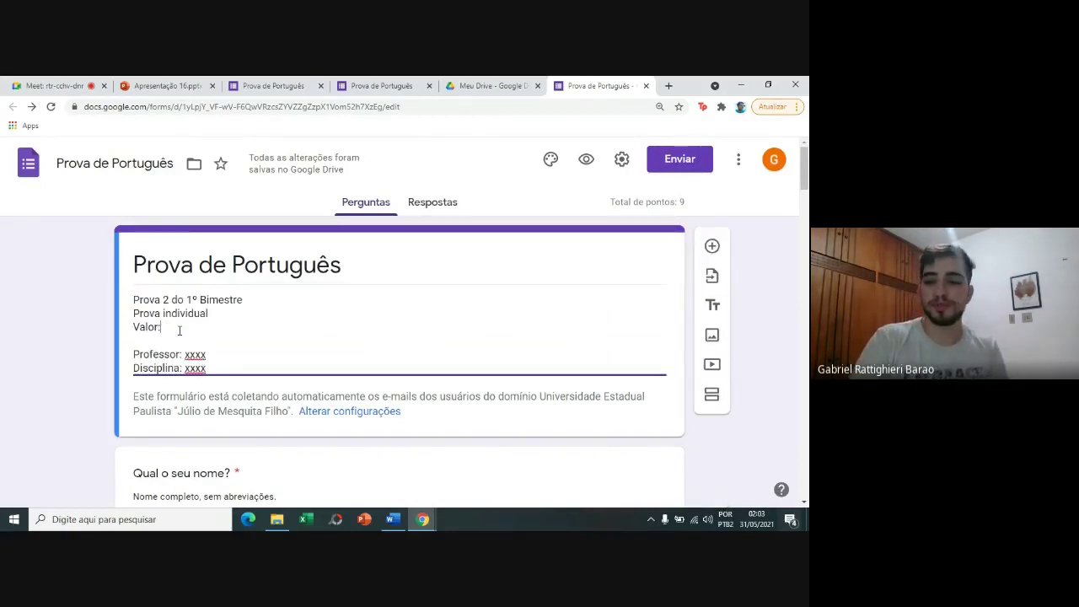
{"action": "type", "text": "9"}
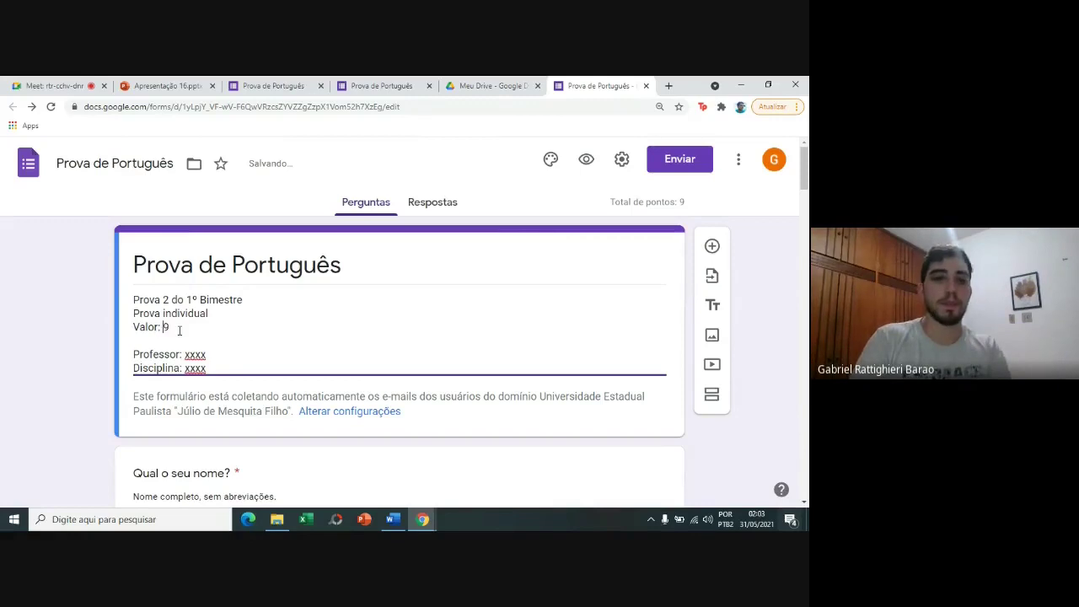
{"action": "left_click", "coordinate": [80, 285]}
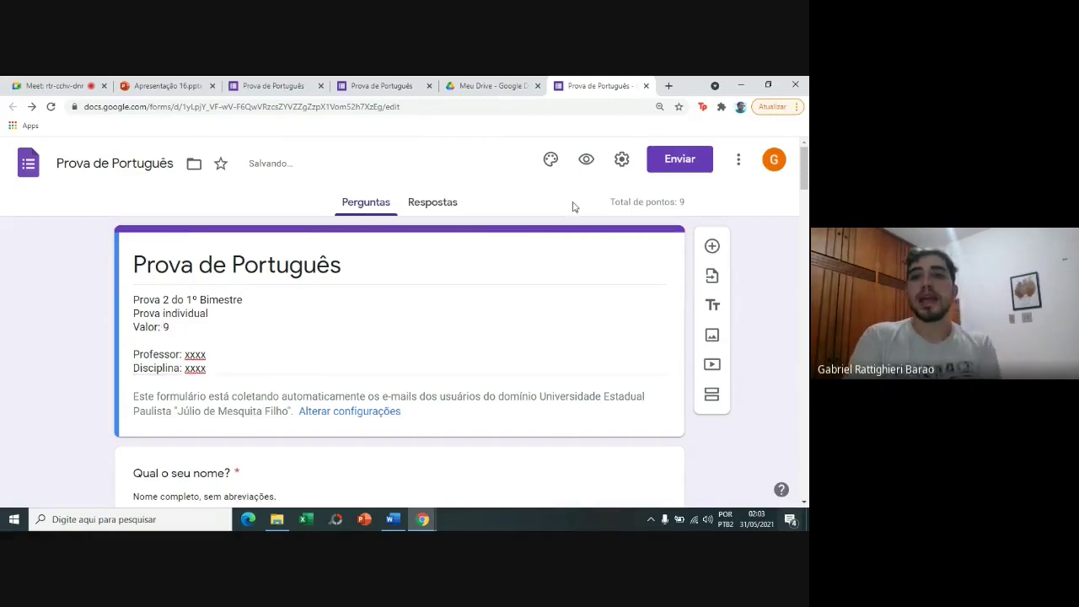
Preview the form as a respondent and scroll through the questions.
{"action": "left_click", "coordinate": [586, 160]}
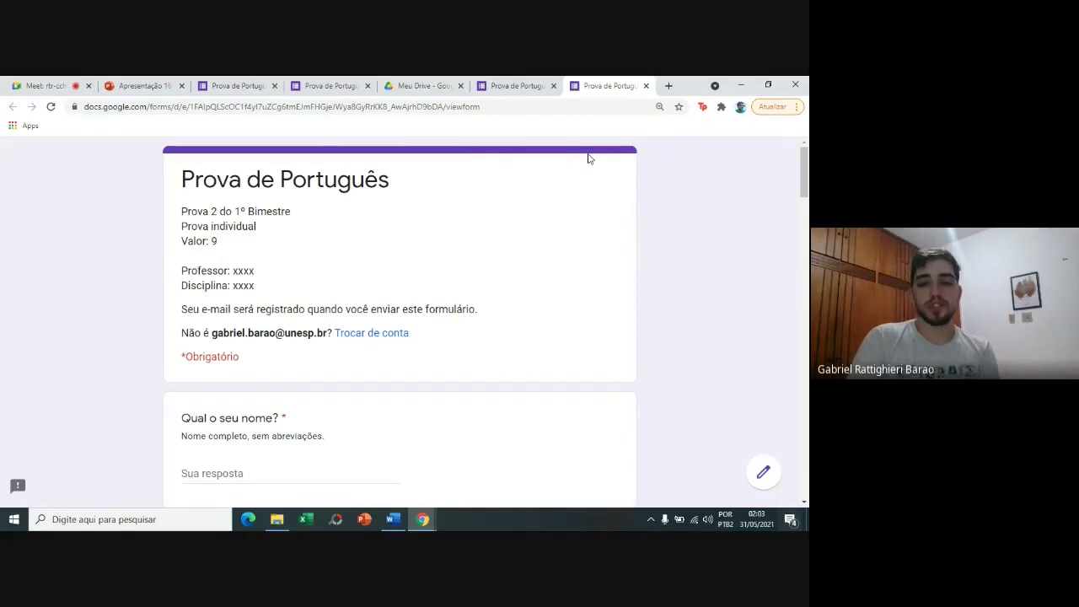
{"action": "scroll", "coordinate": [589, 159], "scroll_direction": "down", "scroll_amount": 2}
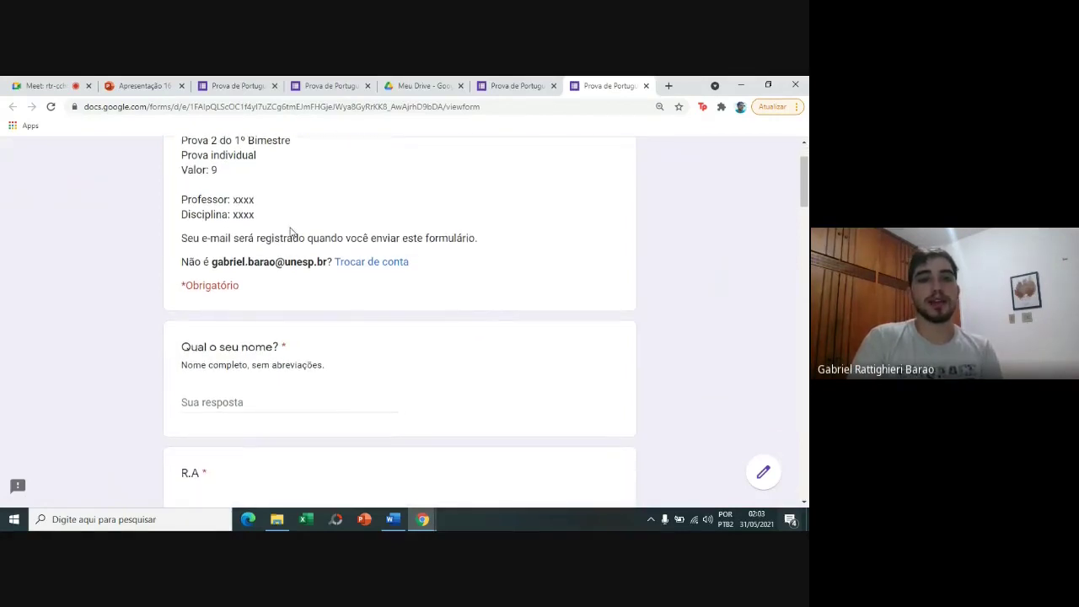
{"action": "scroll", "coordinate": [290, 231], "scroll_direction": "down", "scroll_amount": 10}
{"action": "scroll", "coordinate": [290, 231], "scroll_direction": "down", "scroll_amount": 5}
{"action": "scroll", "coordinate": [290, 231], "scroll_direction": "down", "scroll_amount": 6}
{"action": "scroll", "coordinate": [290, 231], "scroll_direction": "down", "scroll_amount": 3}
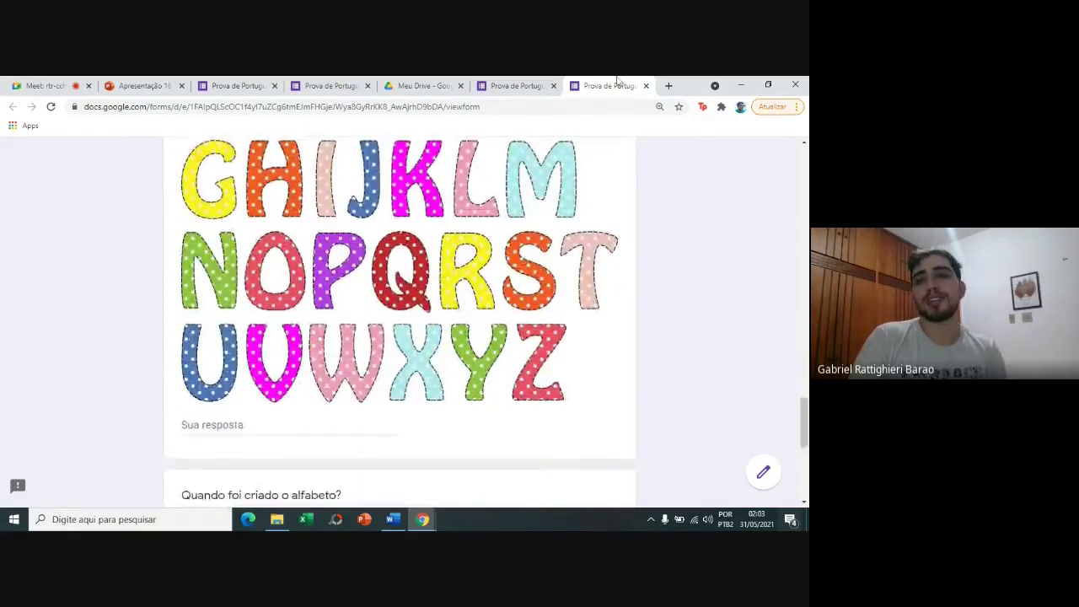
Remove the empty Opção 5 from 'Qual a primeira letra do alfabeto?', leaving A–D.
{"action": "left_click", "coordinate": [646, 86]}
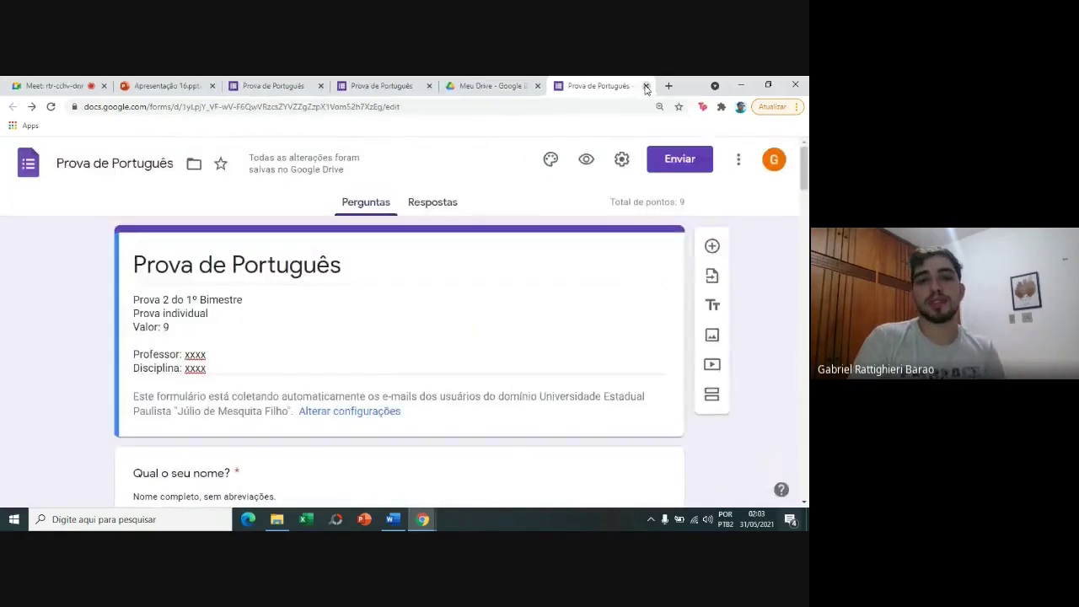
{"action": "left_click_drag", "start_coordinate": [805, 181], "coordinate": [805, 266]}
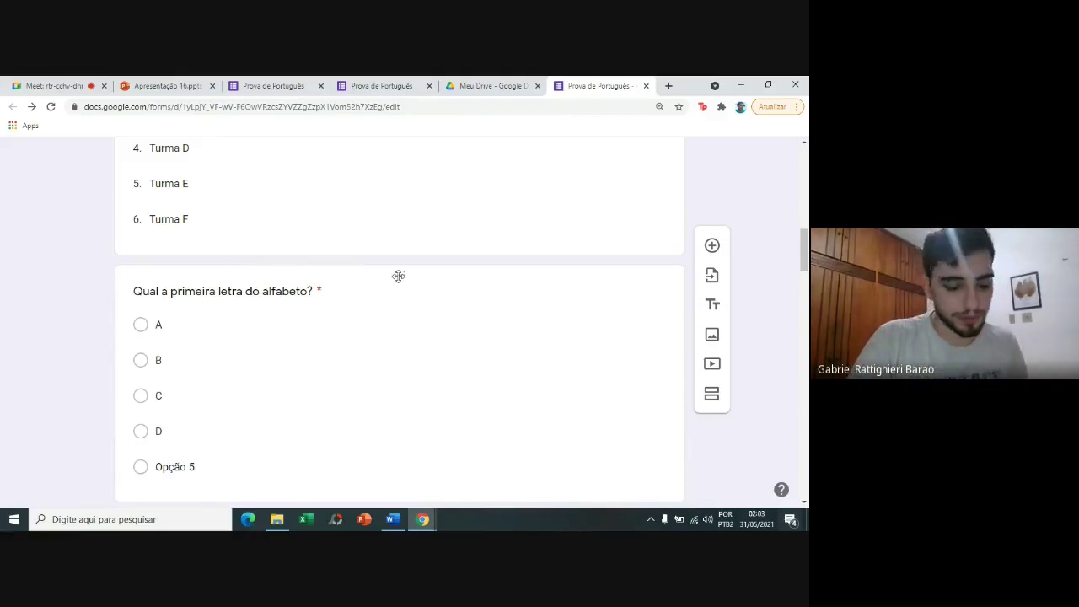
{"action": "left_click_drag", "start_coordinate": [399, 271], "coordinate": [424, 344]}
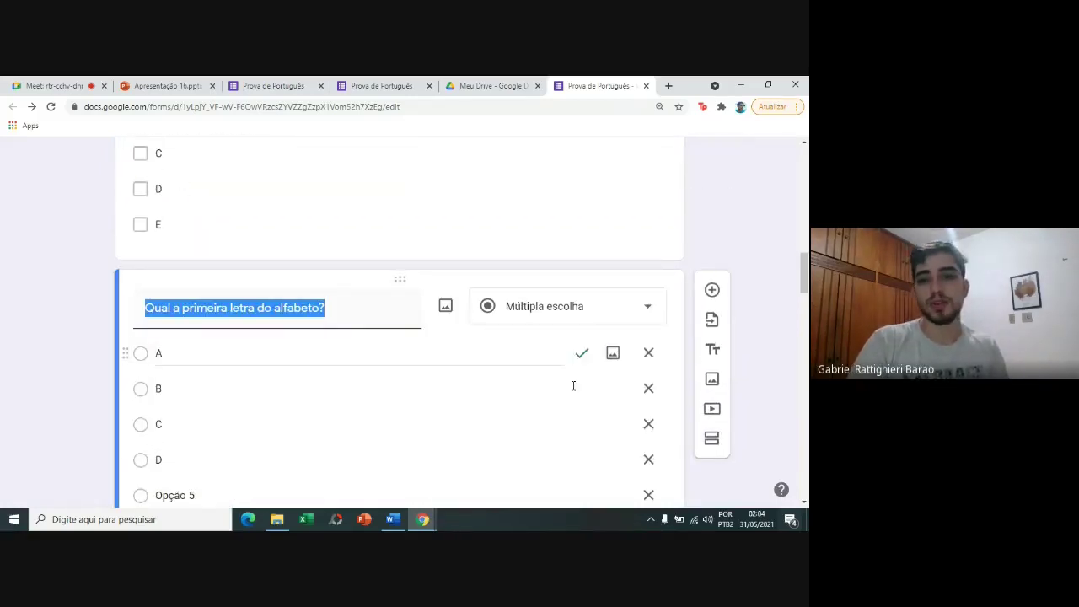
{"action": "mouse_move", "coordinate": [807, 272]}
{"action": "left_mouse_down"}
{"action": "mouse_move", "coordinate": [808, 219]}
{"action": "mouse_move", "coordinate": [808, 308]}
{"action": "mouse_move", "coordinate": [808, 243]}
{"action": "mouse_move", "coordinate": [806, 282]}
{"action": "left_mouse_up"}
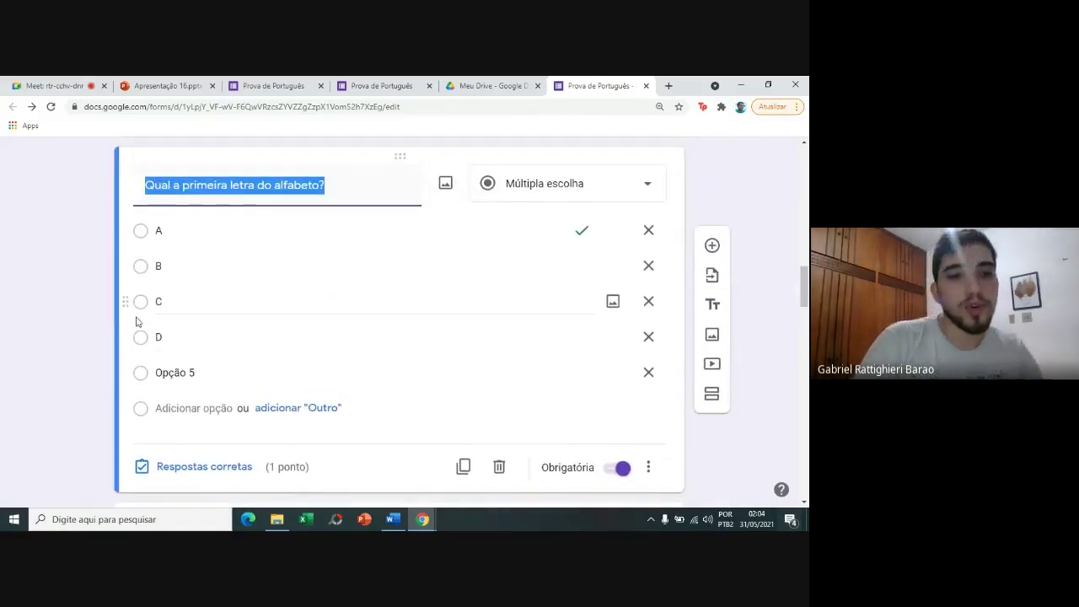
{"action": "left_click", "coordinate": [106, 322]}
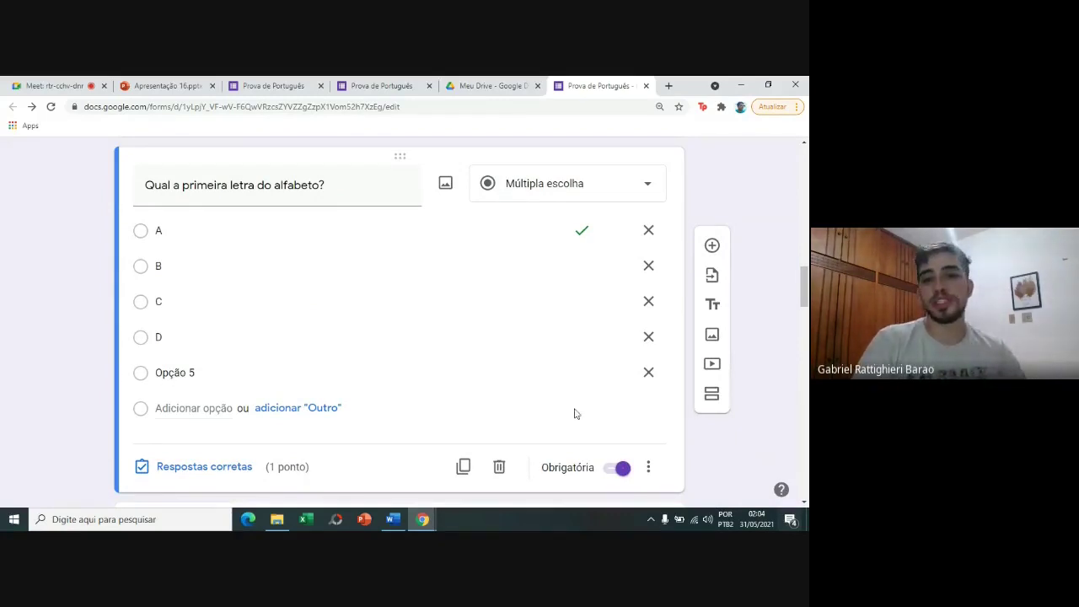
{"action": "left_click", "coordinate": [648, 372]}
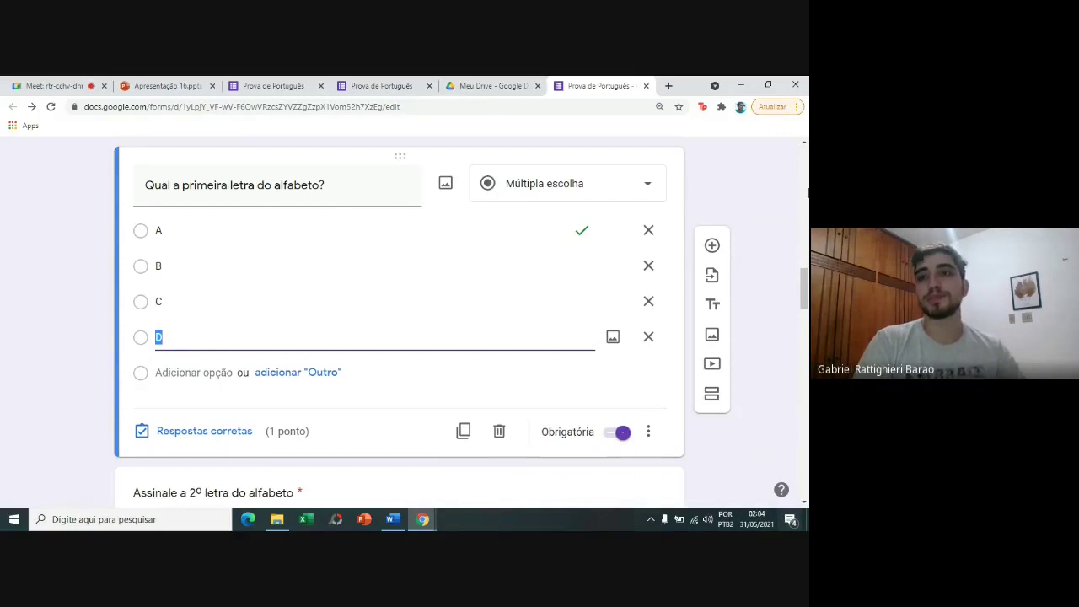
{"action": "scroll", "coordinate": [804, 165], "scroll_direction": "up", "scroll_amount": 15}
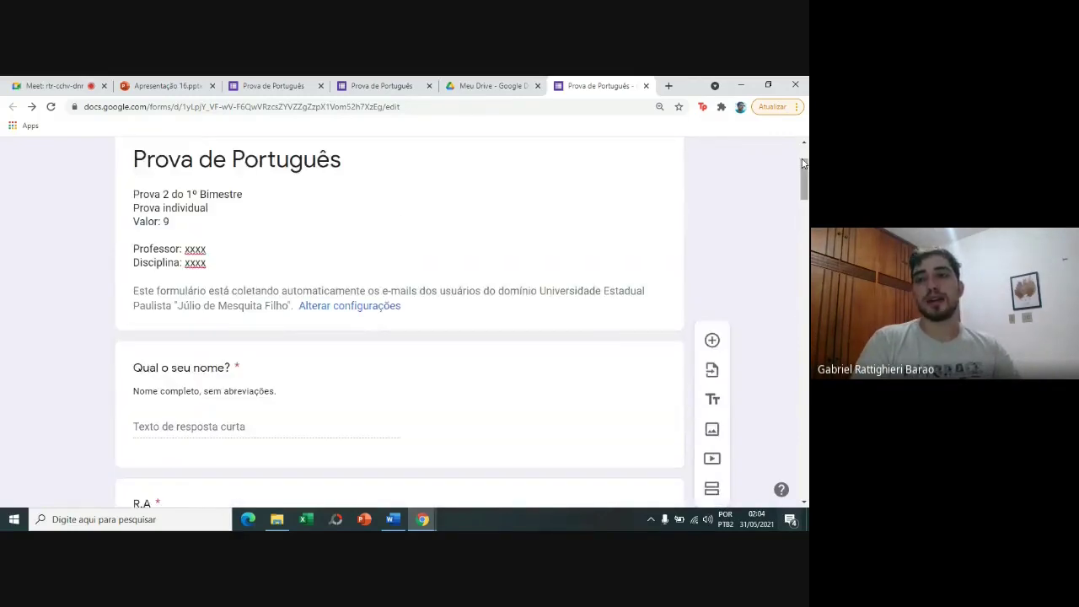
In settings, drop the university-only restriction and limit each participant to 1 response.
{"action": "scroll", "coordinate": [804, 166], "scroll_direction": "up", "scroll_amount": 2}
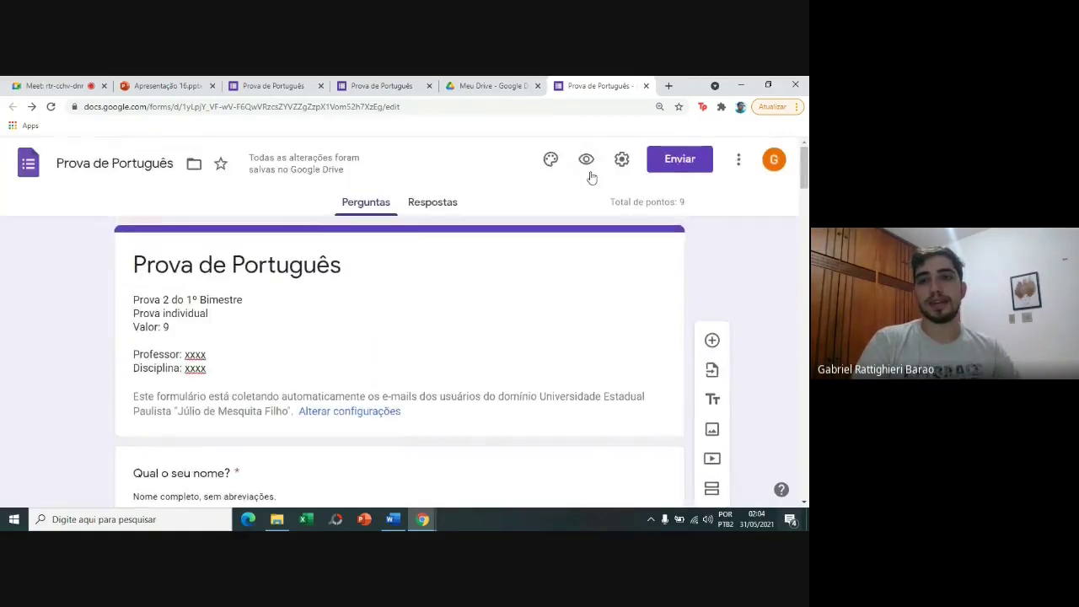
{"action": "left_click", "coordinate": [621, 159]}
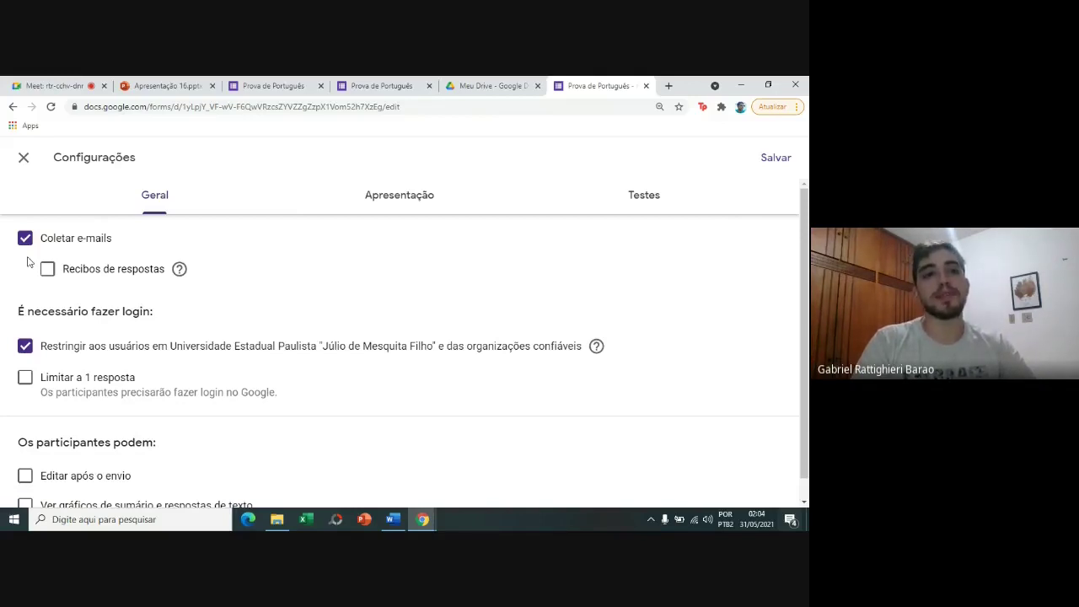
{"action": "left_click", "coordinate": [26, 346]}
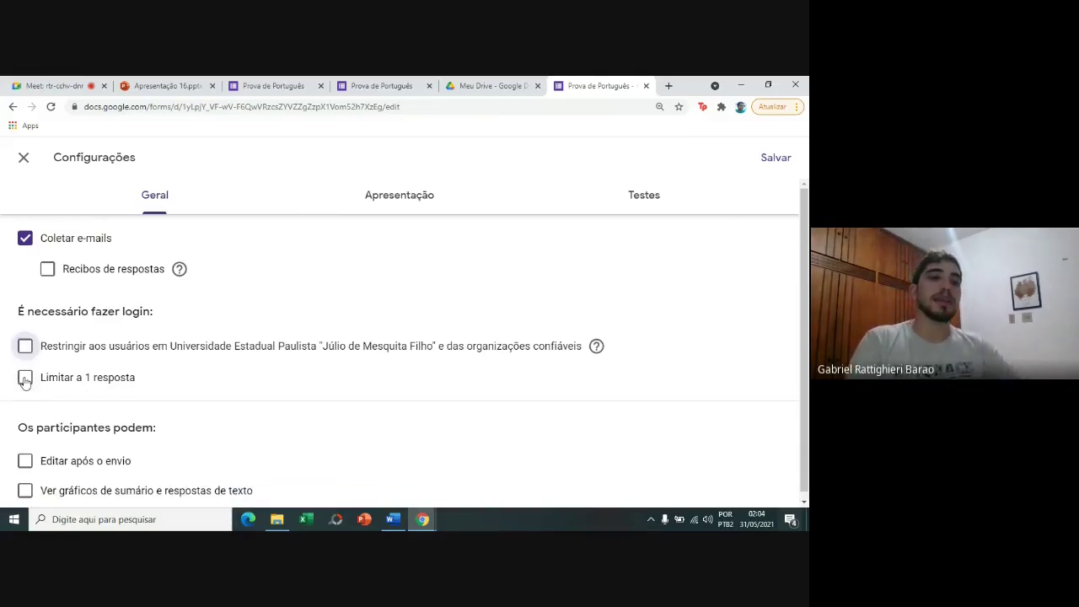
{"action": "left_click", "coordinate": [25, 377]}
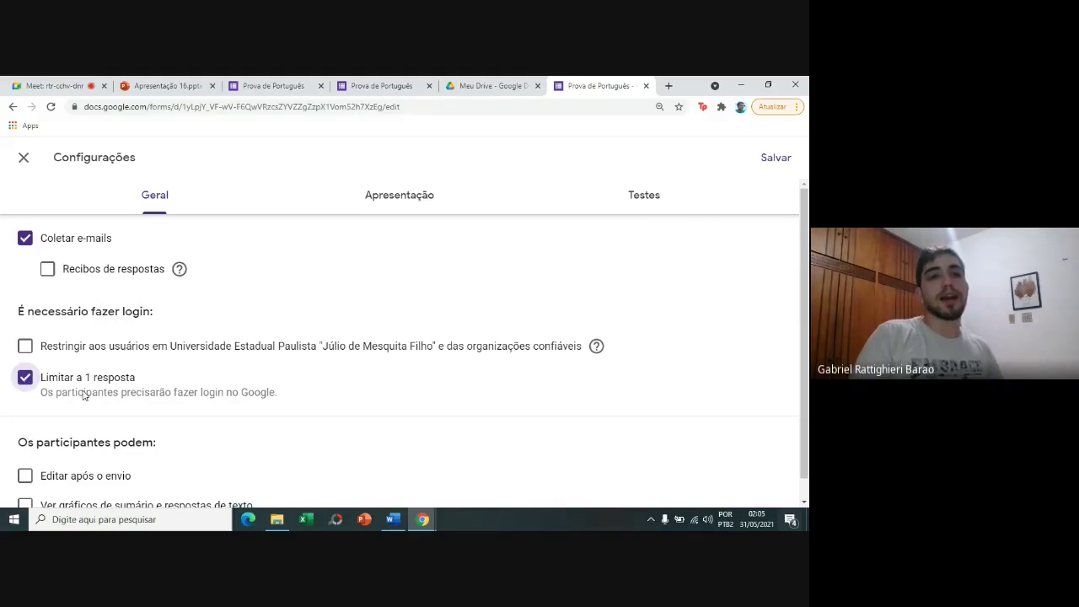
{"action": "scroll", "coordinate": [711, 450], "scroll_direction": "down", "scroll_amount": 1}
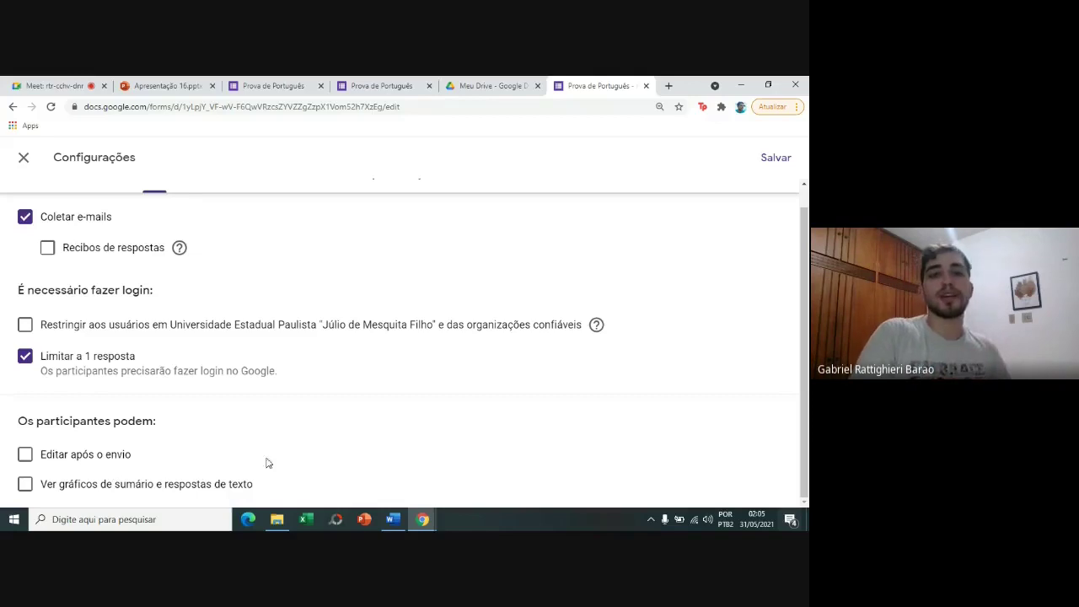
{"action": "scroll", "coordinate": [807, 309], "scroll_direction": "up", "scroll_amount": 2}
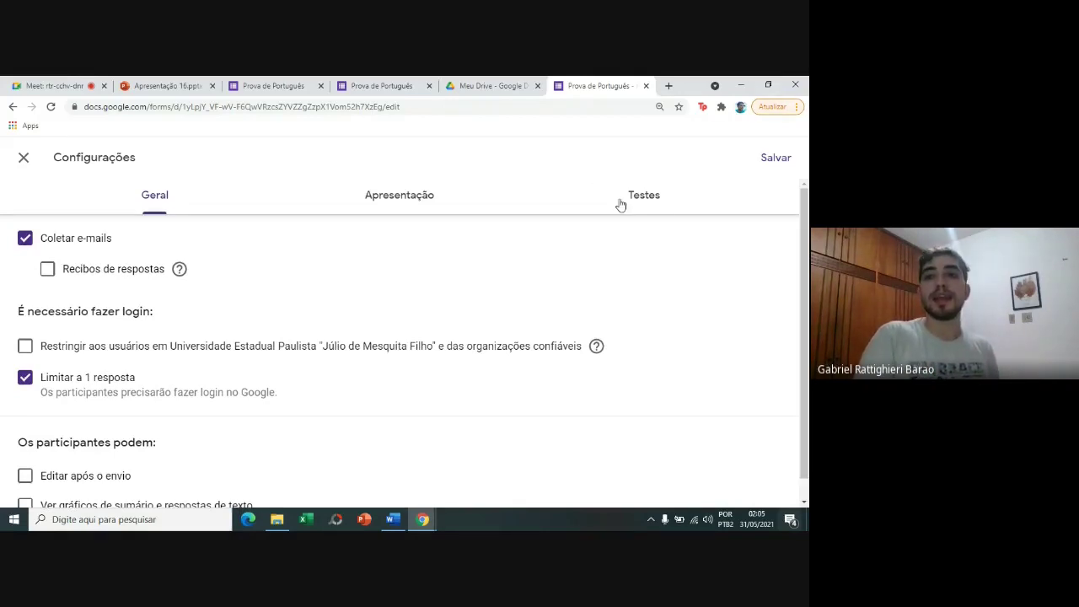
Review the quiz settings: immediate score release, missed questions, correct answers and point values shown.
{"action": "left_click", "coordinate": [663, 207]}
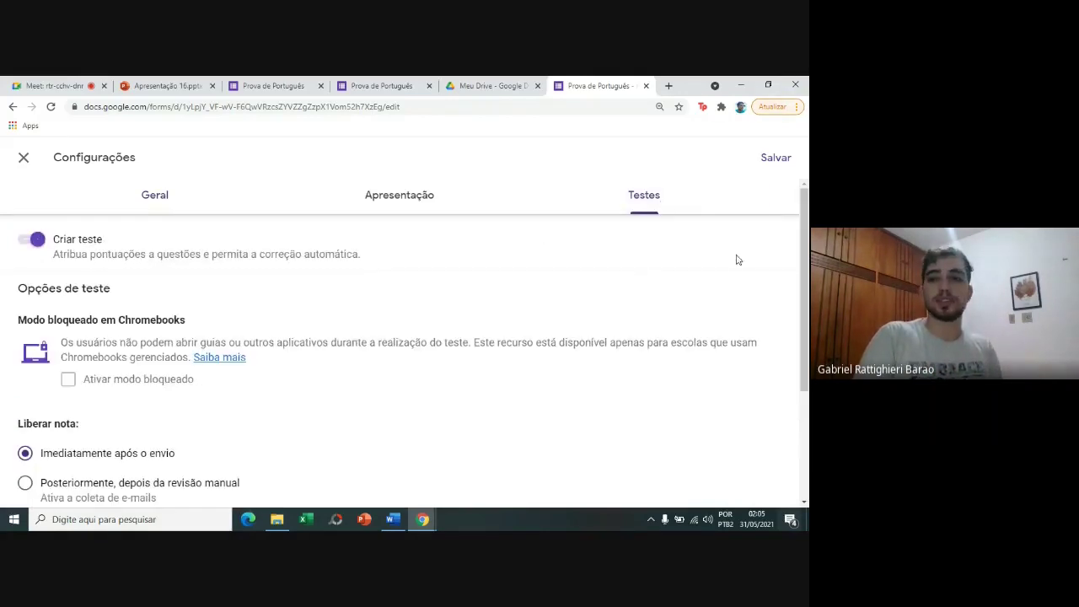
{"action": "scroll", "coordinate": [807, 321], "scroll_direction": "down", "scroll_amount": 2}
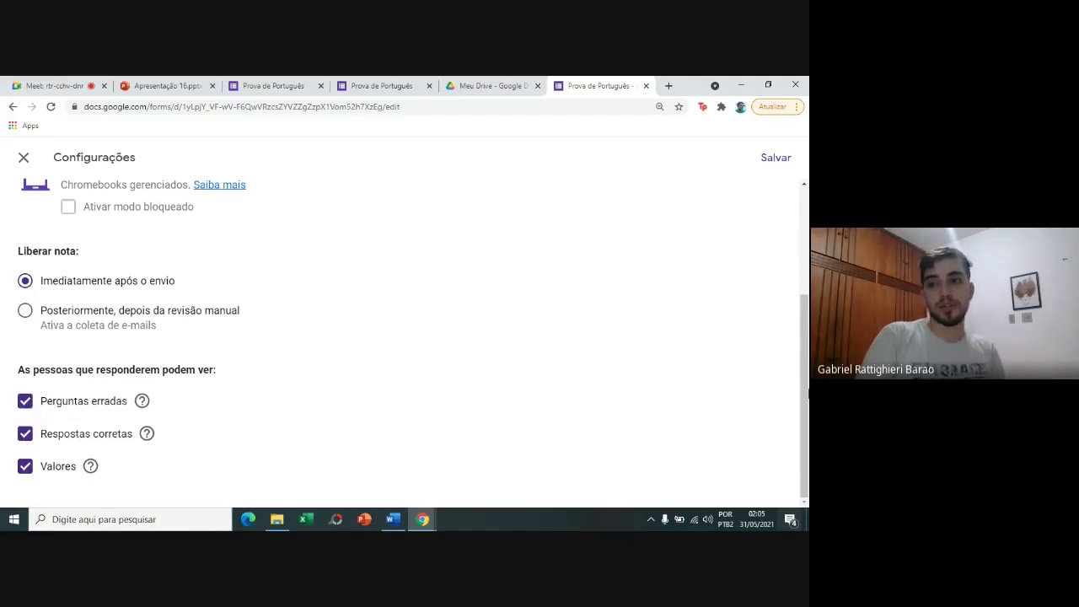
{"action": "scroll", "coordinate": [448, 233], "scroll_direction": "up", "scroll_amount": 3}
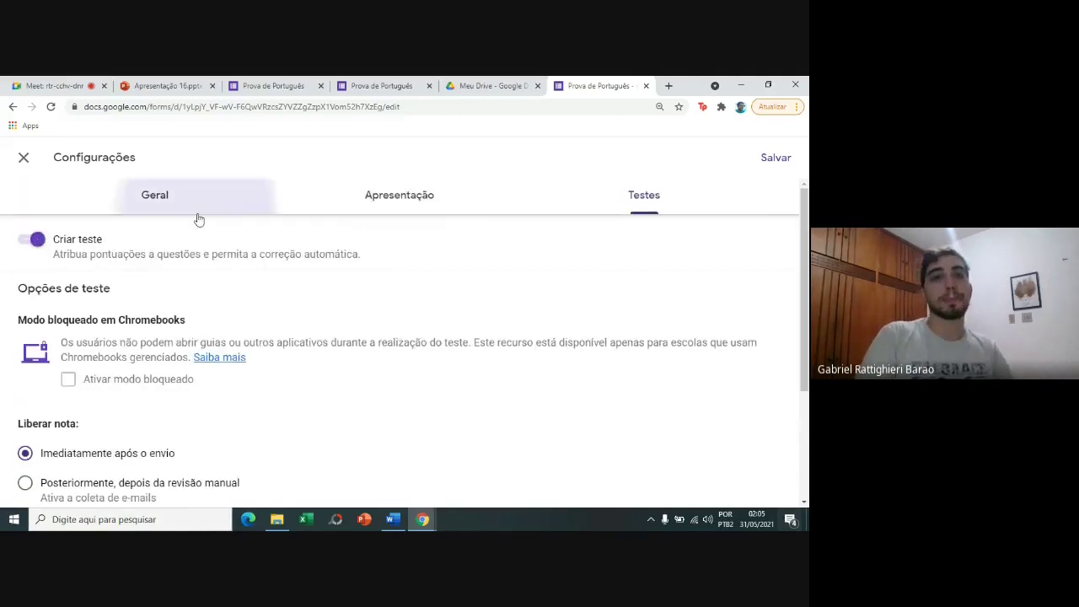
Switch the Configurações panel to the Apresentação settings.
{"action": "left_click", "coordinate": [197, 214]}
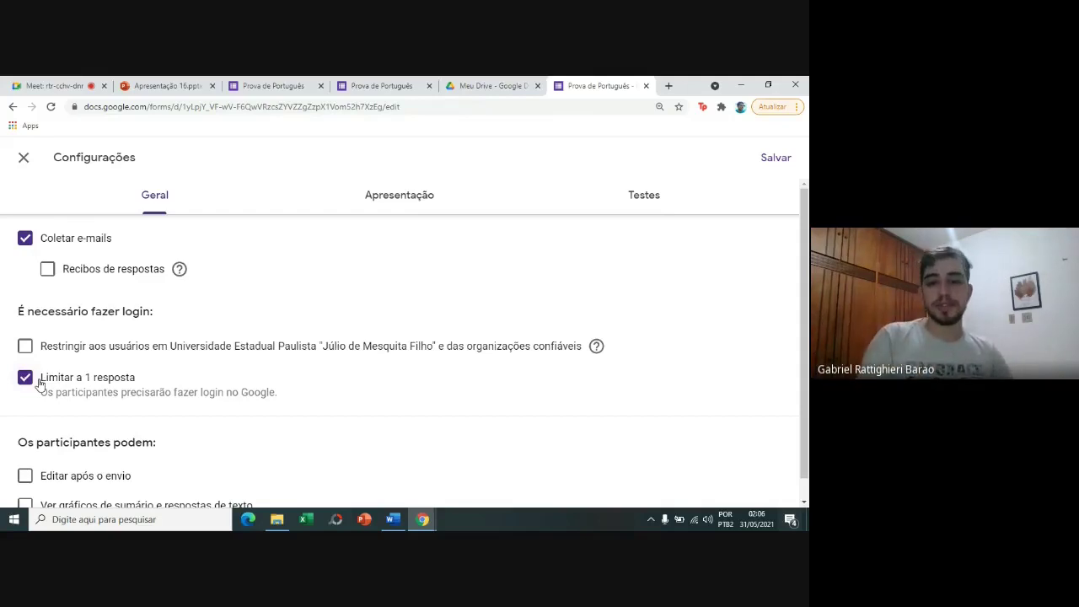
{"action": "left_click", "coordinate": [398, 187]}
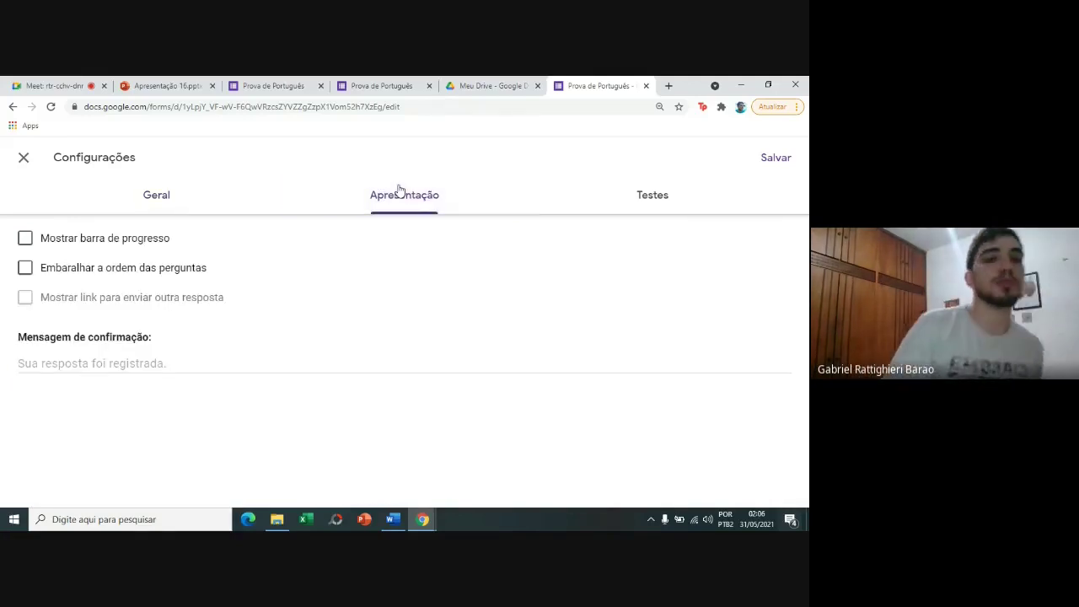
Set the confirmation message to 'A avaliação foi enviada com sucesso.'.
{"action": "left_click", "coordinate": [169, 359]}
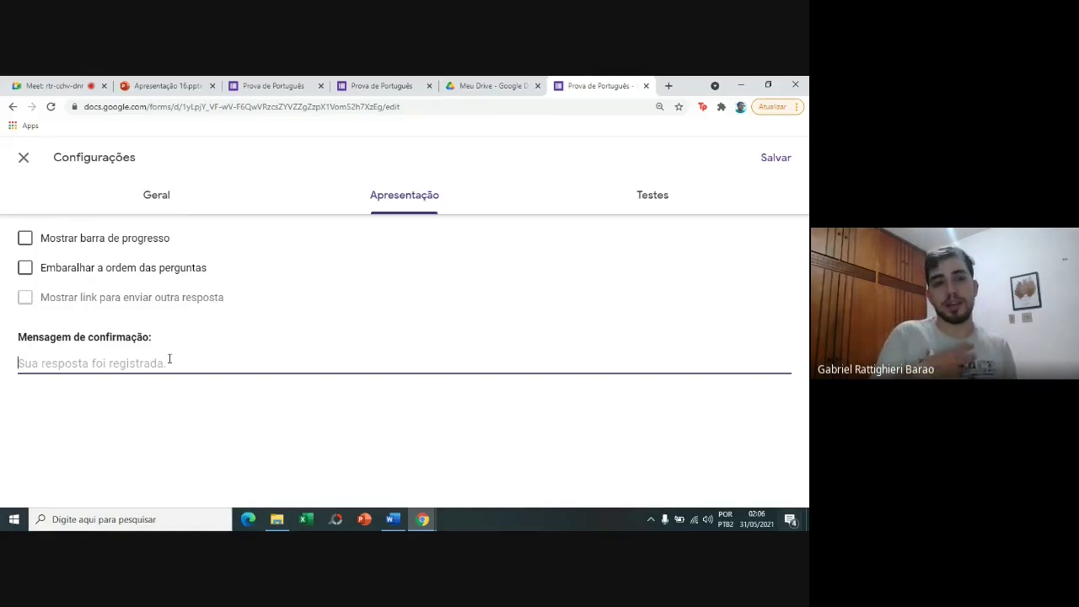
{"action": "type", "text": "O"}
{"action": "key", "text": "BackSpace"}
{"action": "type", "text": "A"}
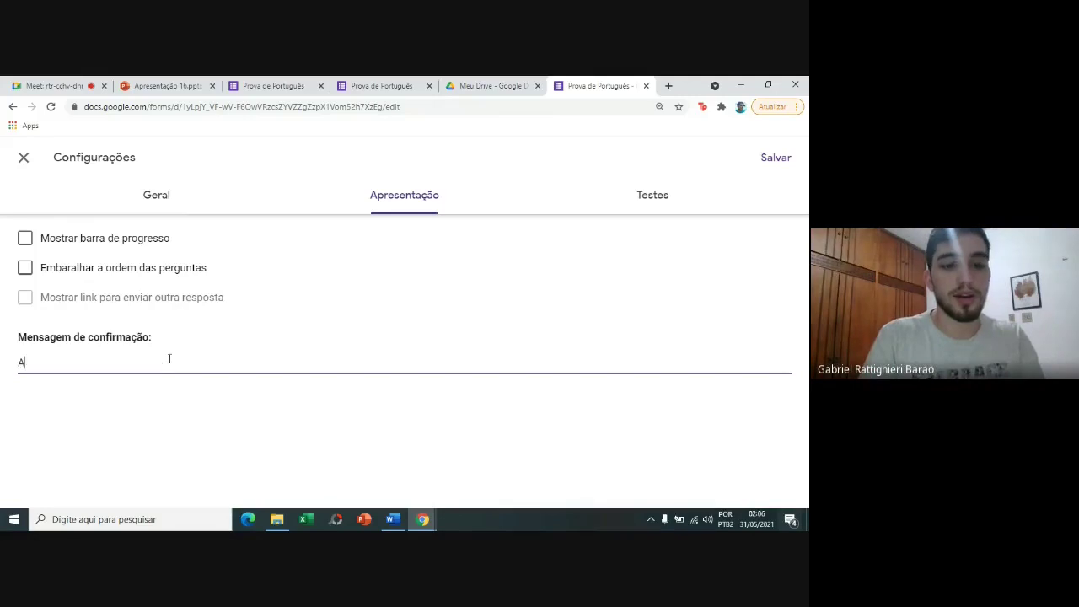
{"action": "type", "text": " avaliaçã"}
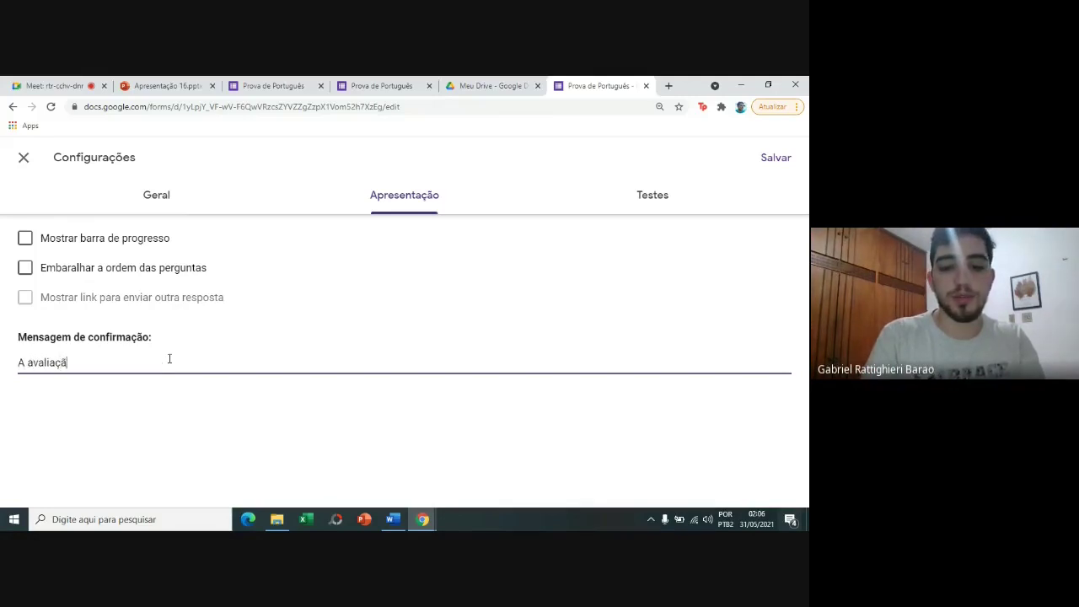
{"action": "type", "text": "o foi enviad"}
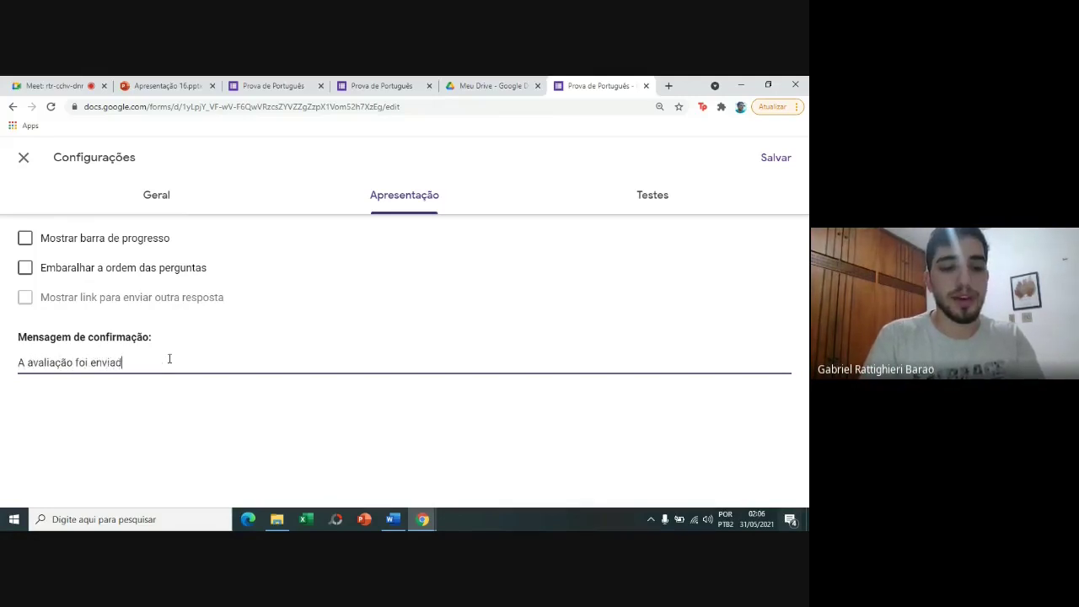
{"action": "type", "text": "a com sucesso."}
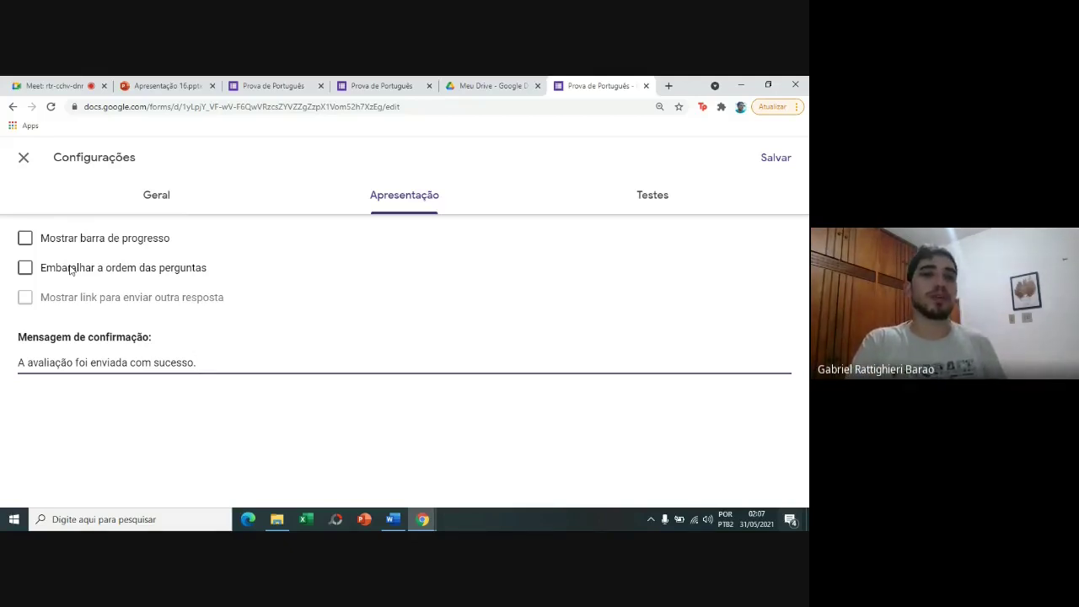
{"action": "left_click", "coordinate": [299, 83]}
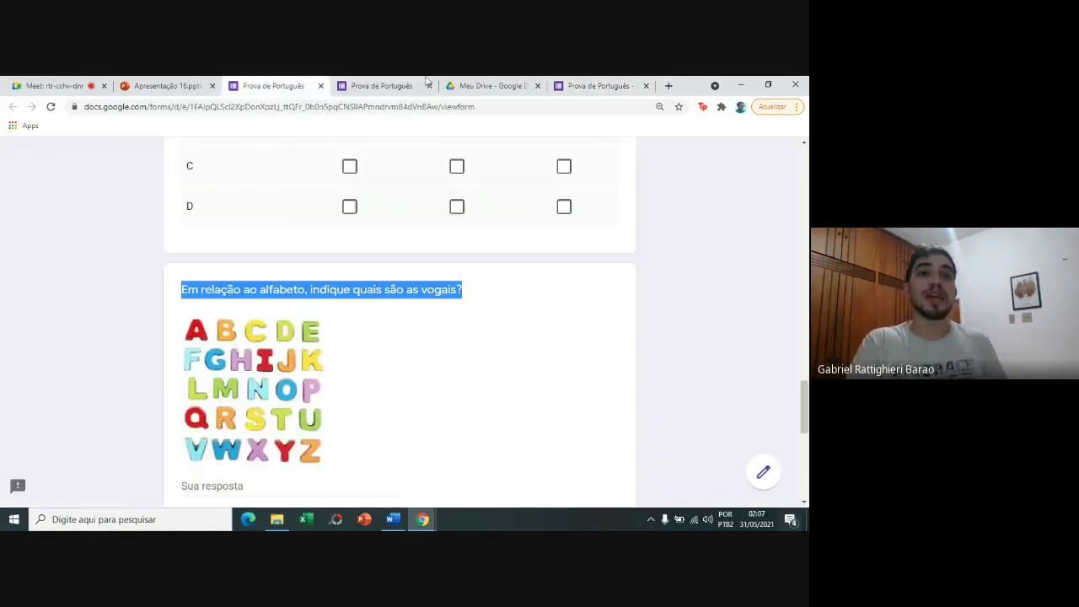
{"action": "left_click", "coordinate": [489, 85]}
{"action": "left_click", "coordinate": [382, 85]}
{"action": "left_click", "coordinate": [485, 85]}
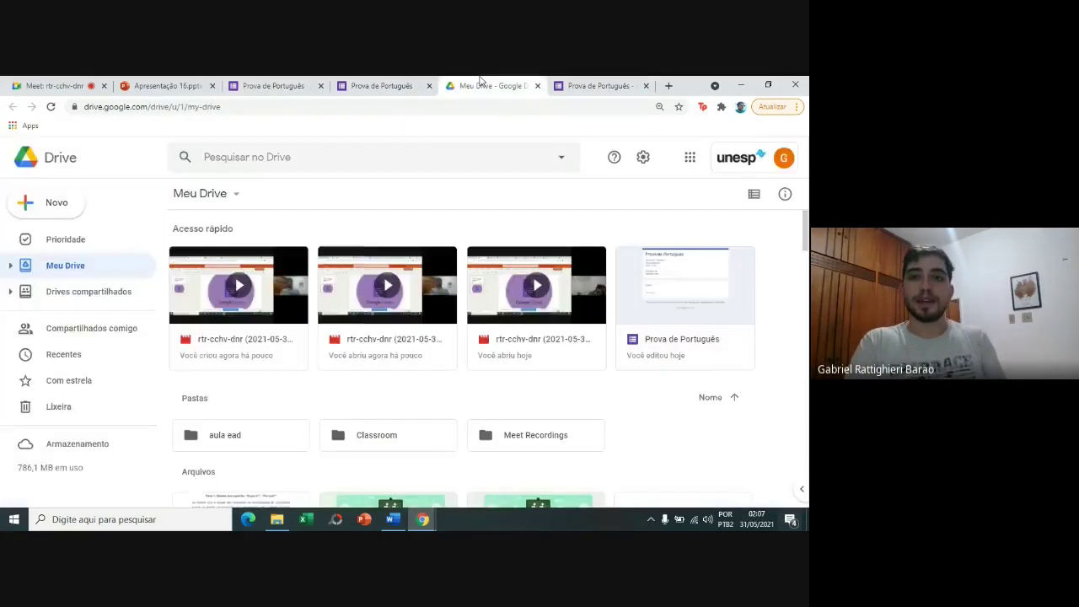
{"action": "left_click", "coordinate": [597, 86]}
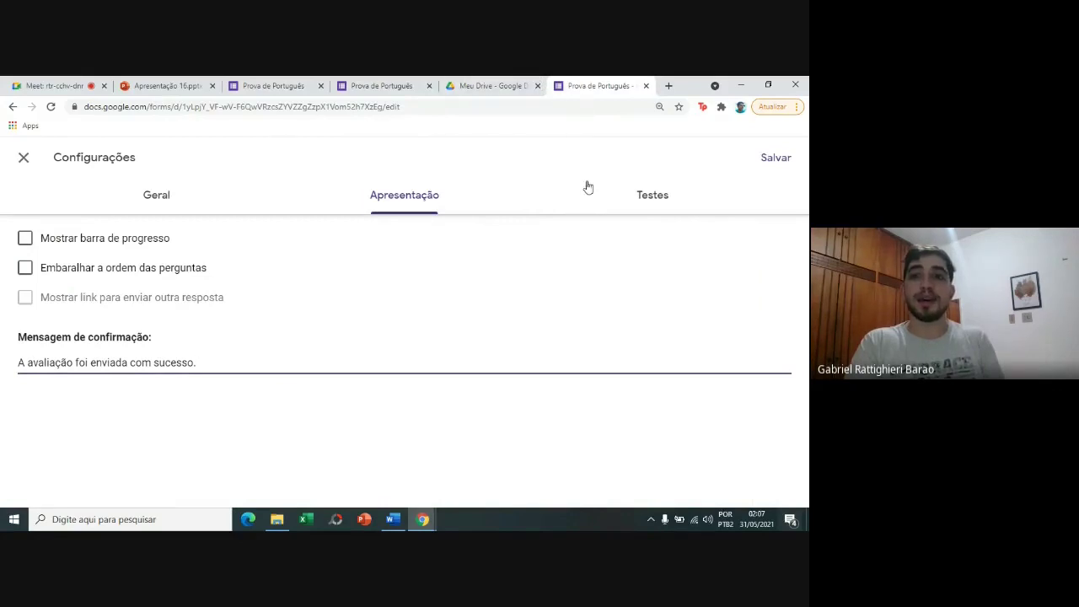
Save the updated form settings.
{"action": "left_click", "coordinate": [763, 157]}
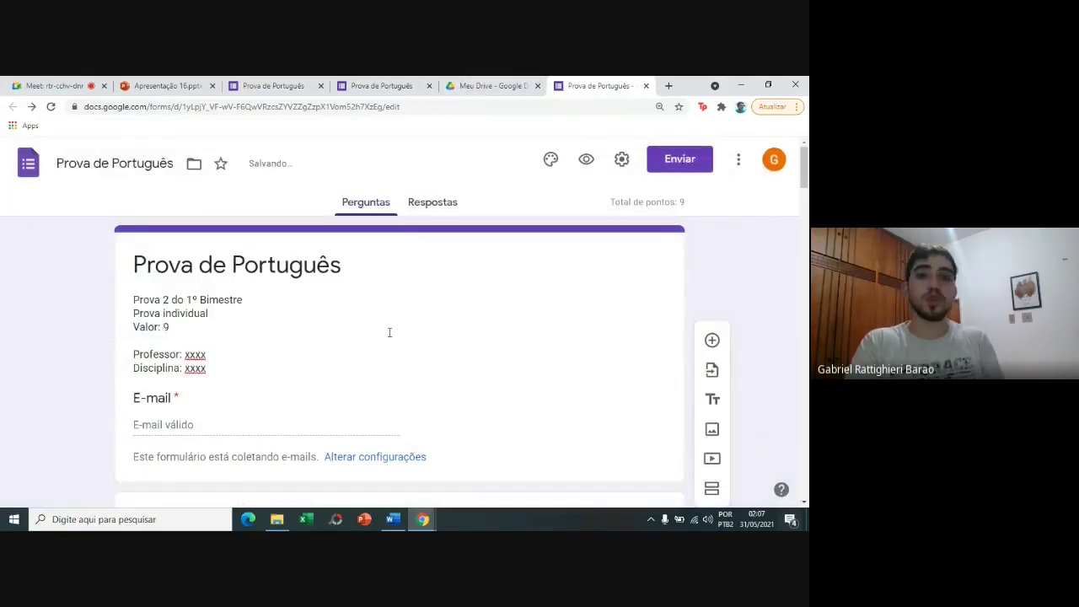
{"action": "mouse_move", "coordinate": [805, 164]}
{"action": "left_mouse_down"}
{"action": "mouse_move", "coordinate": [806, 215]}
{"action": "mouse_move", "coordinate": [806, 185]}
{"action": "left_mouse_up"}
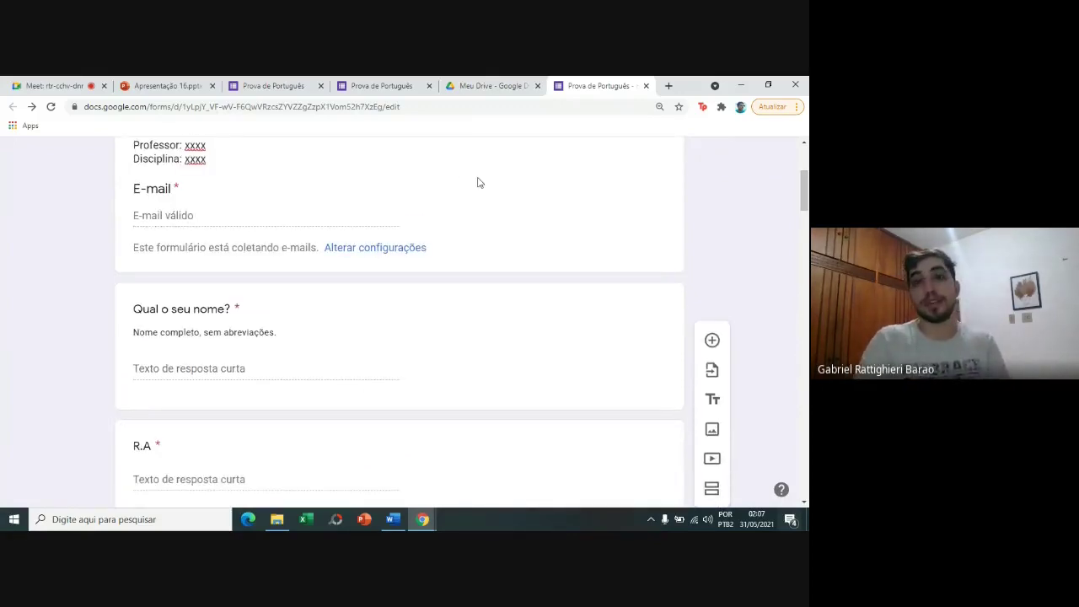
{"action": "left_click_drag", "start_coordinate": [804, 187], "coordinate": [804, 158]}
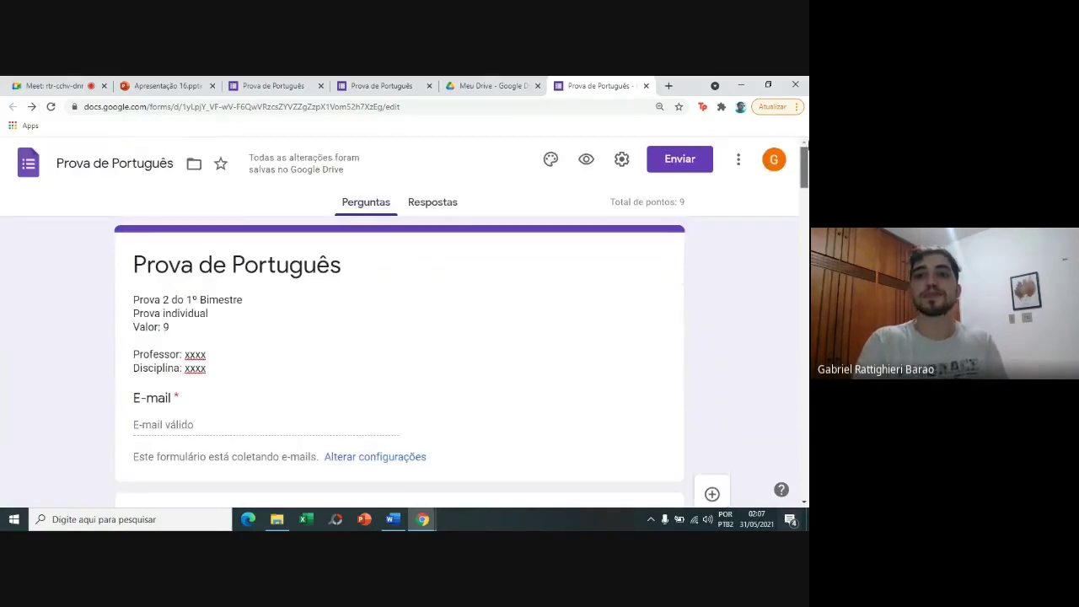
Recheck the Apresentação and Testes settings, then save and return to the editor.
{"action": "left_click", "coordinate": [622, 159]}
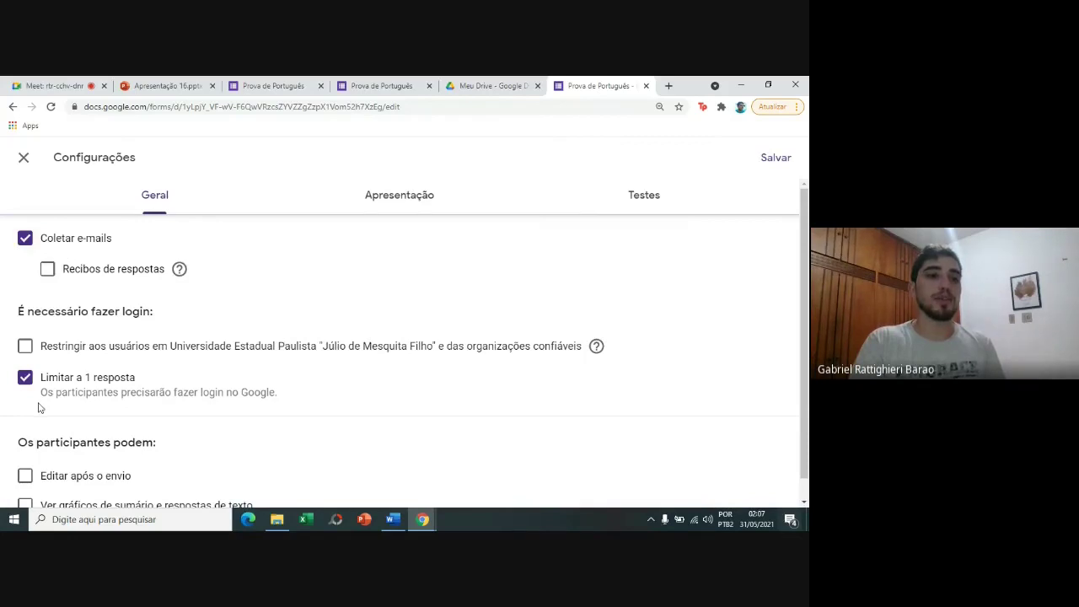
{"action": "left_click", "coordinate": [384, 211]}
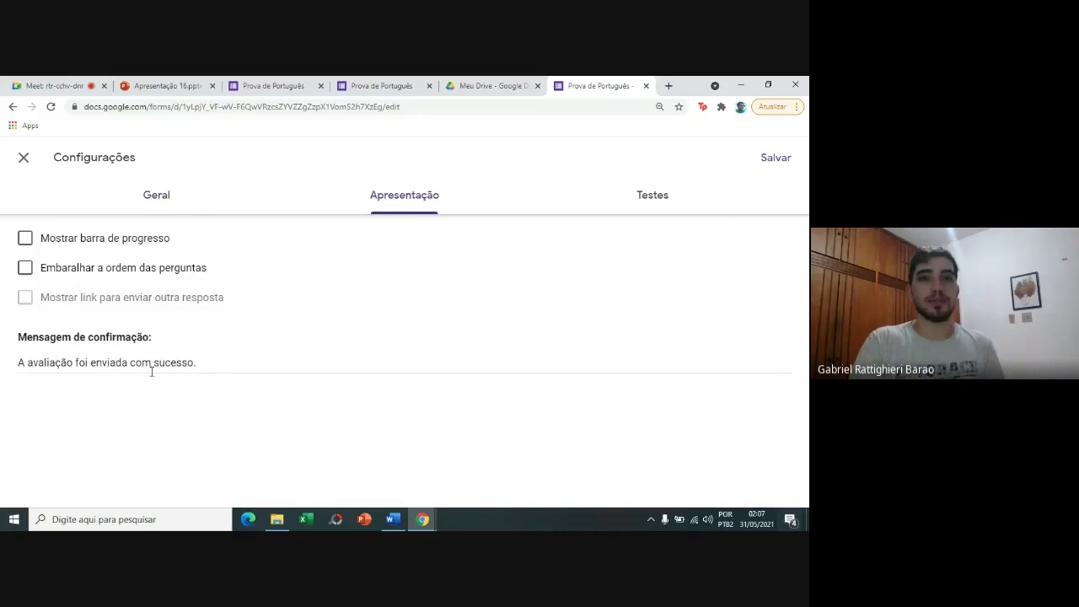
{"action": "left_click", "coordinate": [646, 193]}
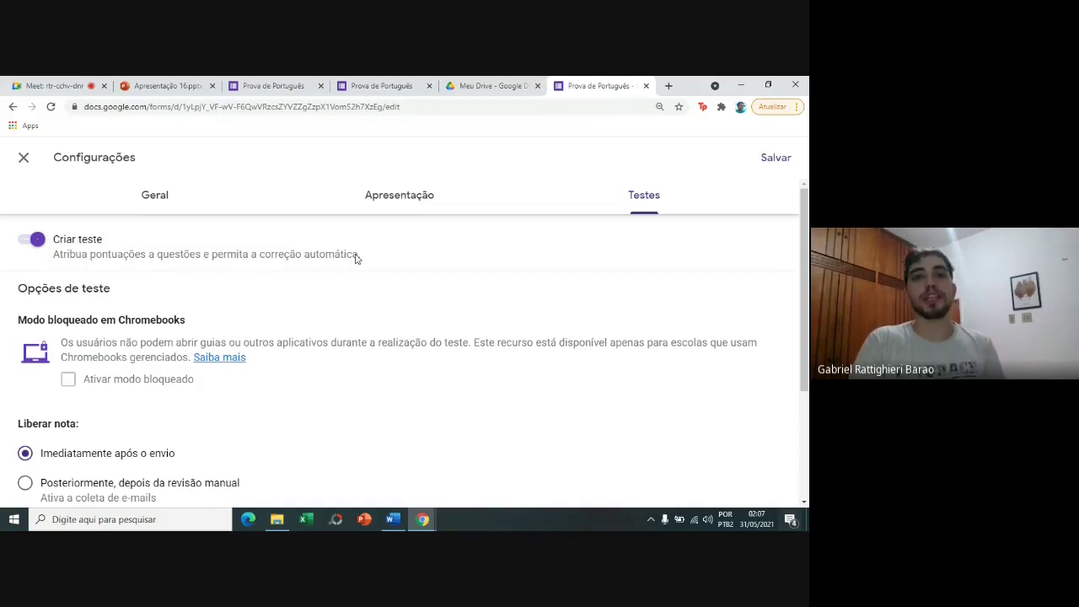
{"action": "scroll", "coordinate": [804, 253], "scroll_direction": "down", "scroll_amount": 2}
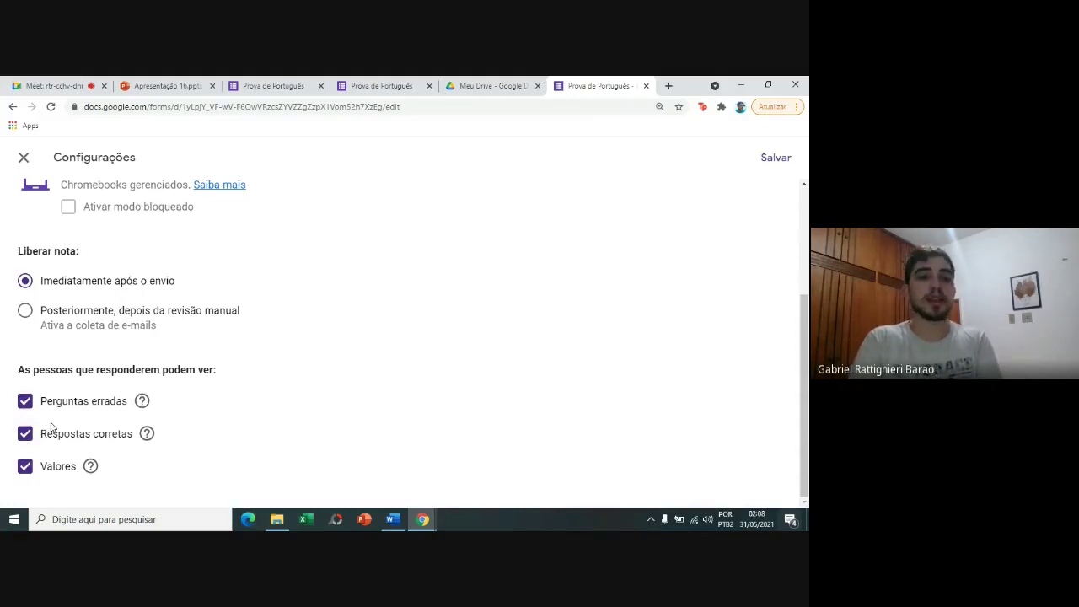
{"action": "left_click", "coordinate": [773, 156]}
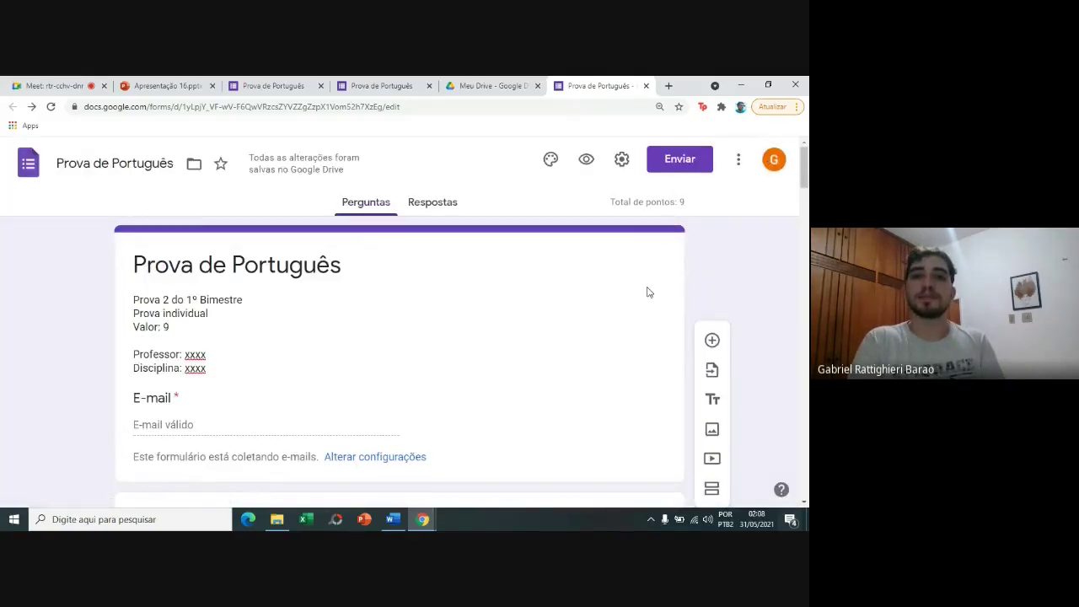
Shorten the form's sharing link to a forms.gle URL and select it for copying.
{"action": "left_click", "coordinate": [663, 158]}
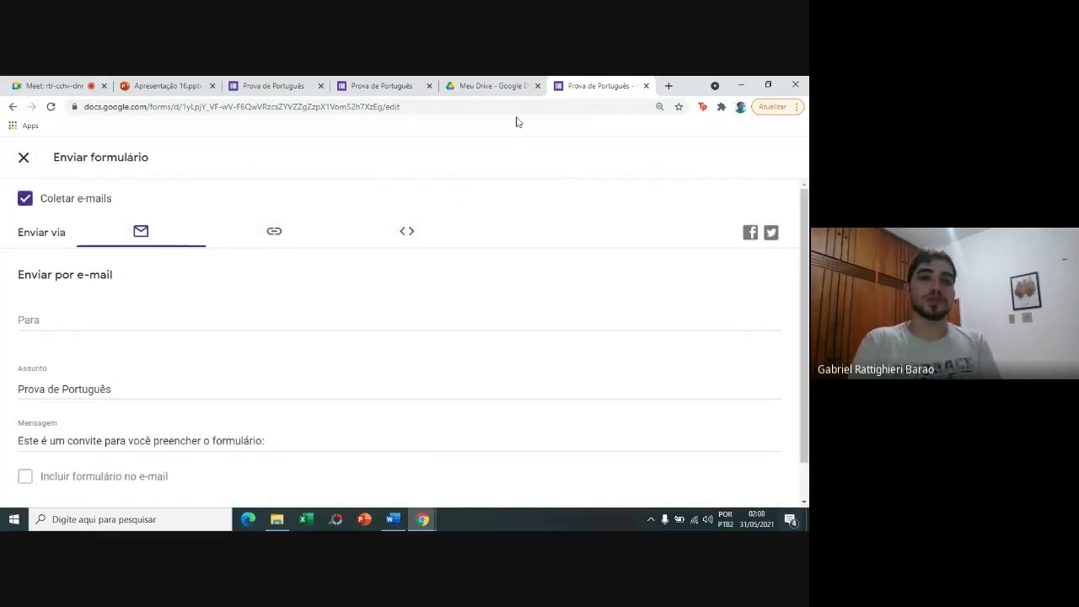
{"action": "left_click", "coordinate": [273, 240]}
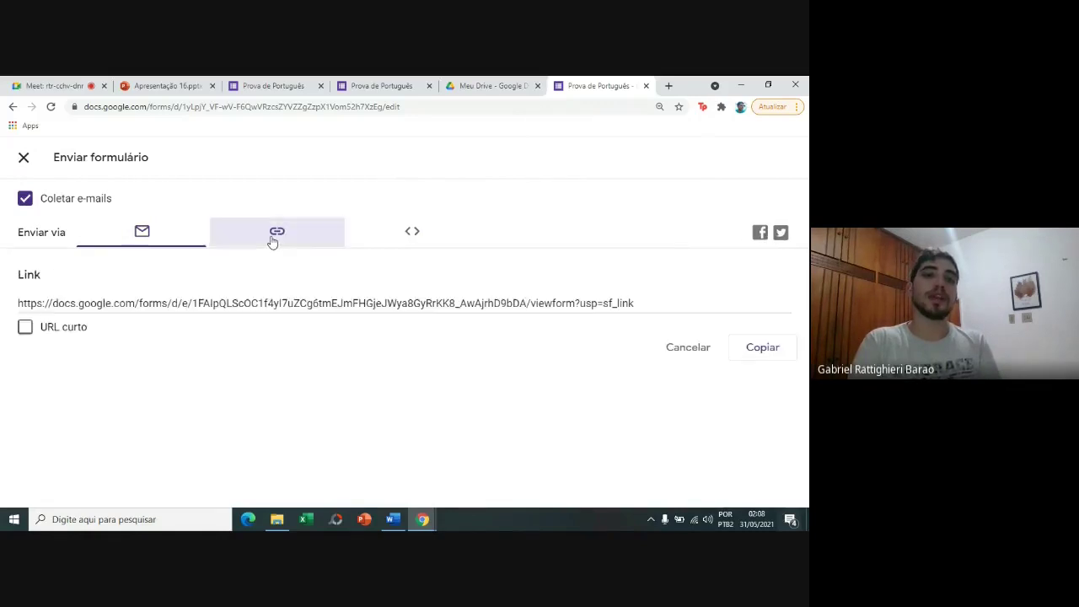
{"action": "left_click", "coordinate": [255, 296]}
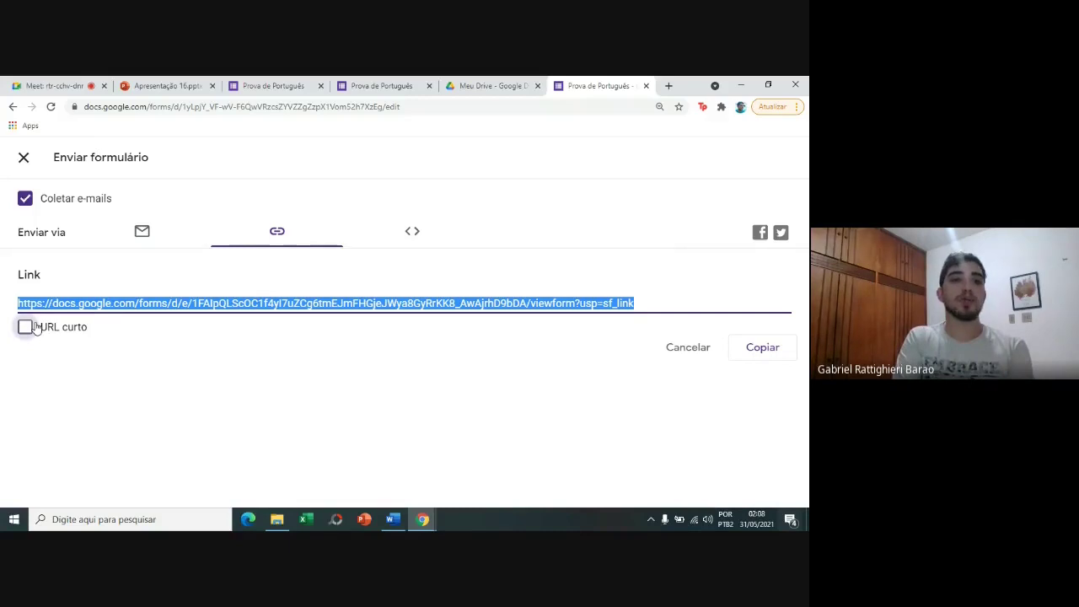
{"action": "left_click", "coordinate": [35, 329]}
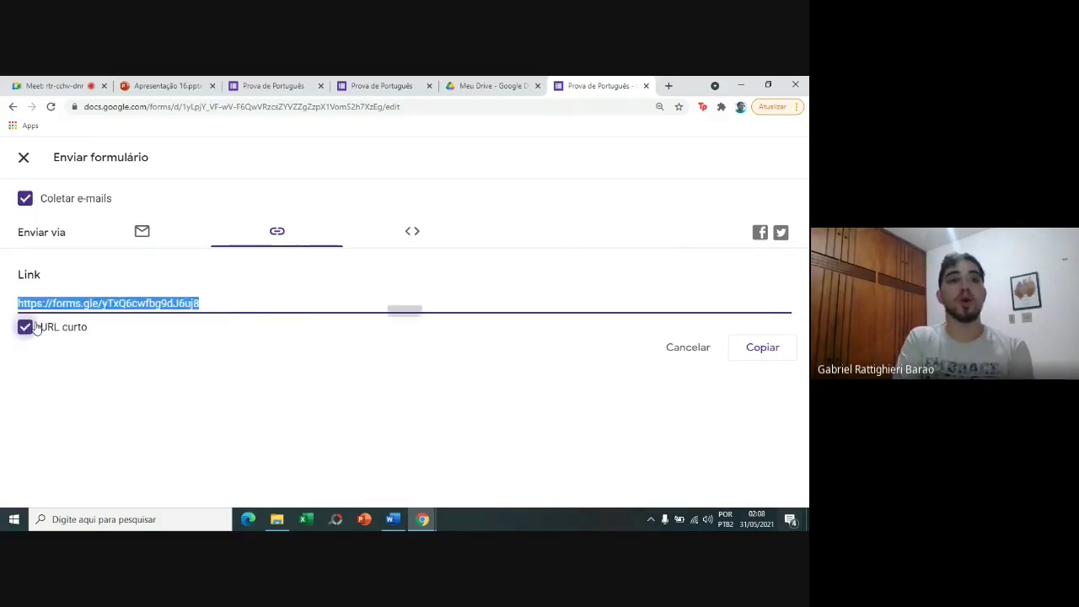
{"action": "left_click", "coordinate": [97, 387]}
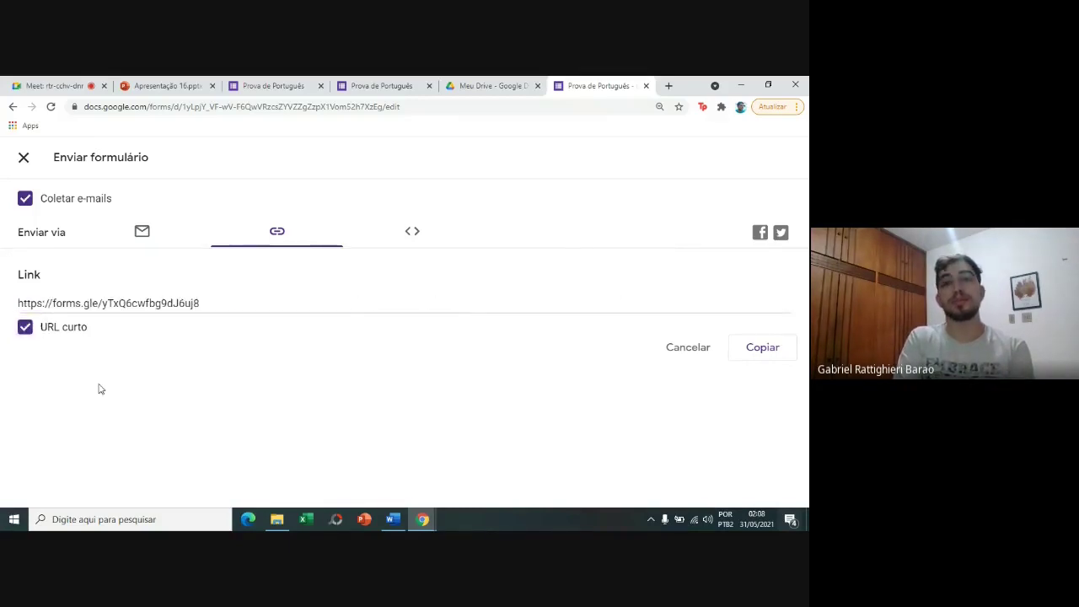
{"action": "left_click", "coordinate": [123, 311]}
{"action": "key", "text": "ctrl+c"}
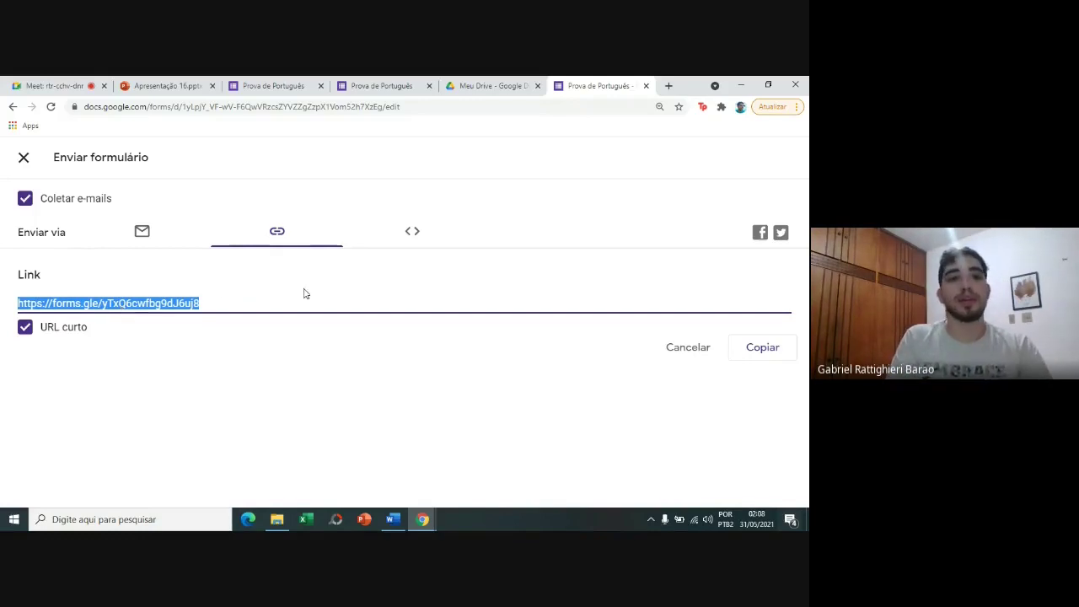
Load the copied forms.gle short link of the form in a new Chrome tab.
{"action": "left_click", "coordinate": [669, 85]}
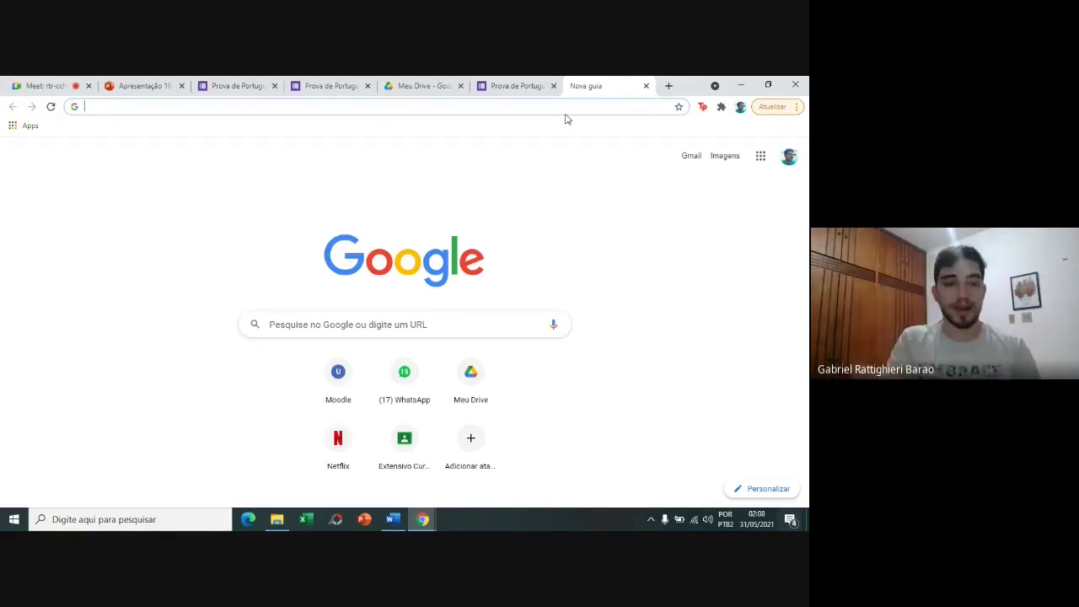
{"action": "key", "text": "ctrl+v"}
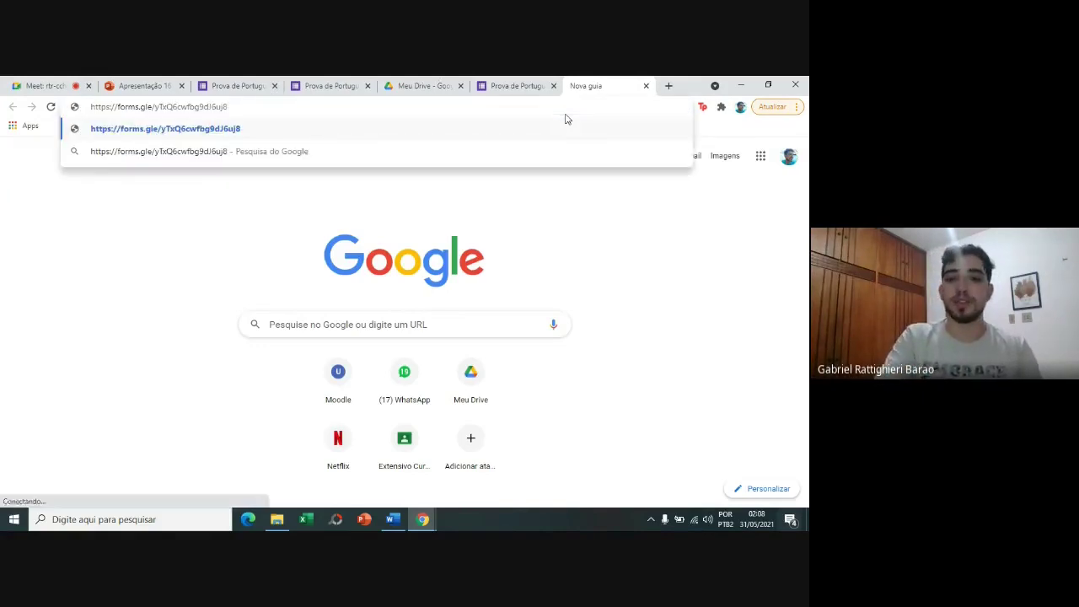
{"action": "key", "text": "Return"}
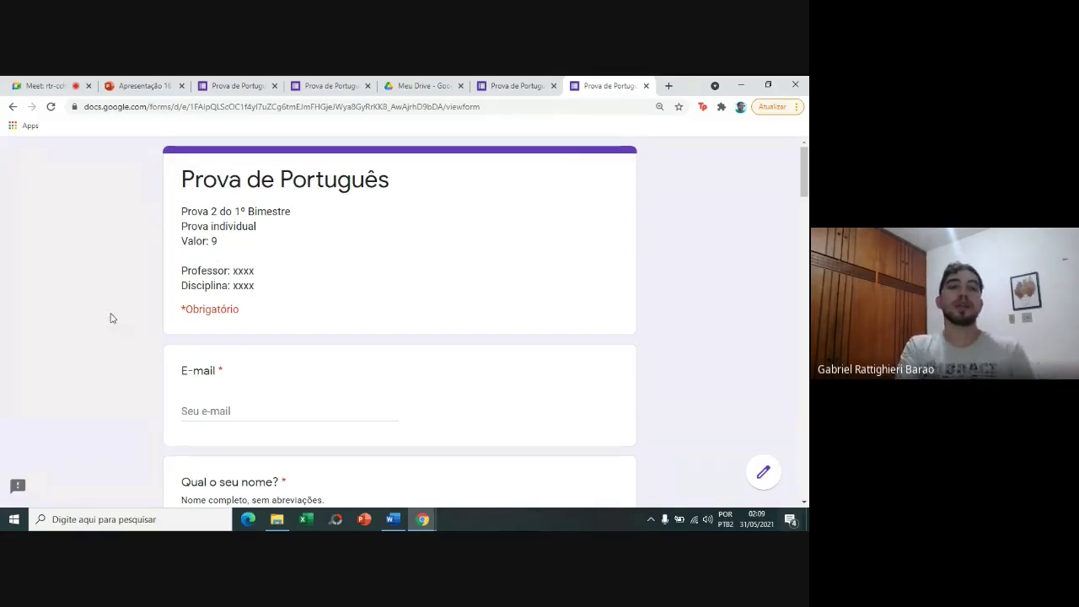
Fill the respondent e-mail field with the suggested e-mail address.
{"action": "scroll", "coordinate": [112, 318], "scroll_direction": "down", "scroll_amount": 1}
{"action": "scroll", "coordinate": [111, 317], "scroll_direction": "down", "scroll_amount": 2}
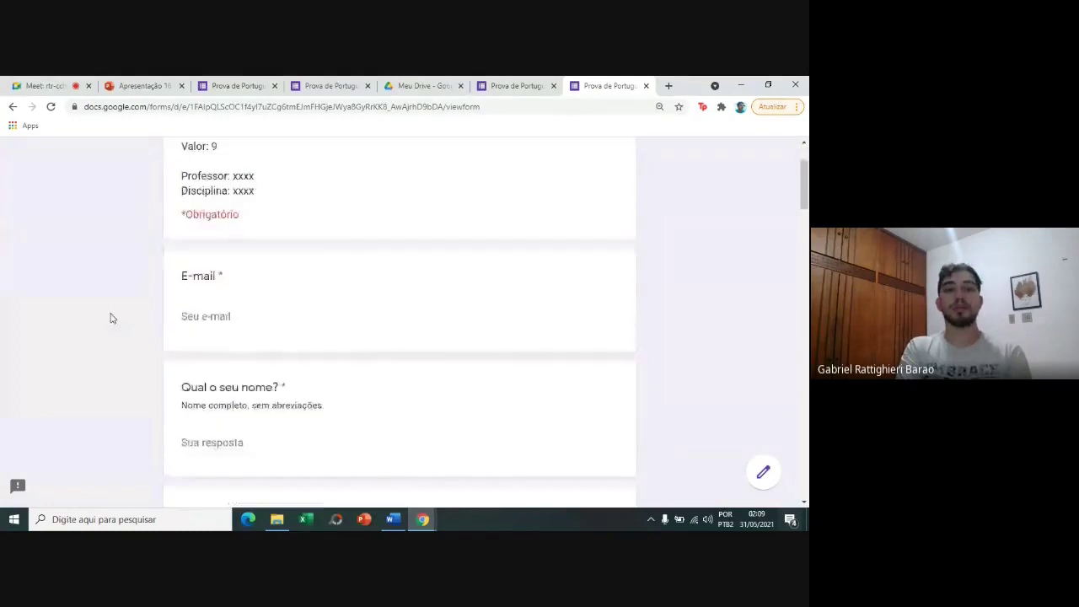
{"action": "left_click", "coordinate": [227, 323]}
{"action": "left_click", "coordinate": [228, 344]}
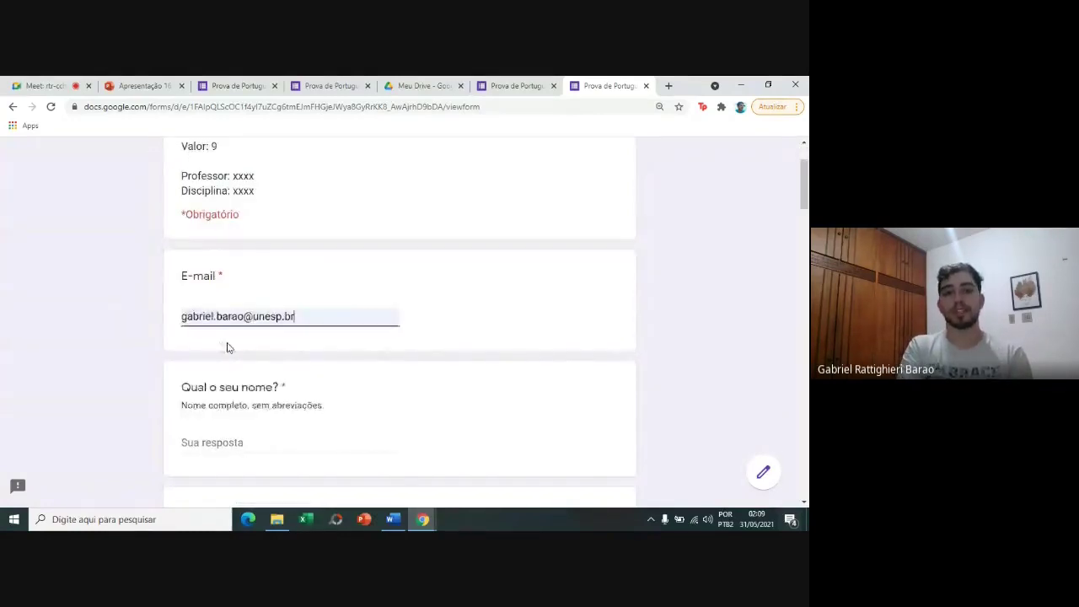
{"action": "left_click", "coordinate": [126, 366]}
Enter the respondent's full name in the name question.
{"action": "scroll", "coordinate": [125, 366], "scroll_direction": "down", "scroll_amount": 1}
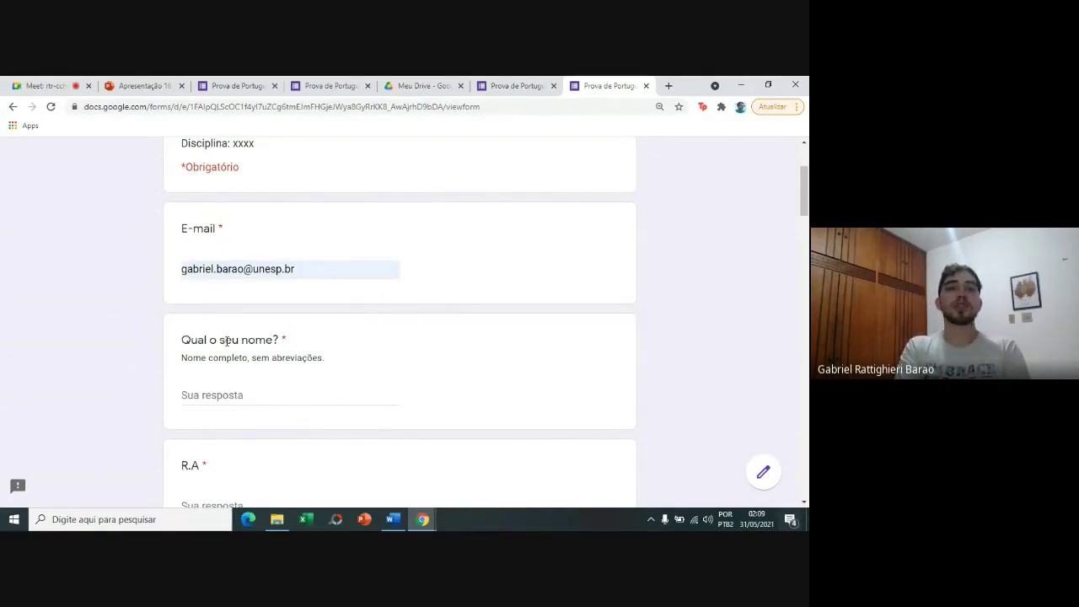
{"action": "left_click_drag", "start_coordinate": [187, 360], "coordinate": [332, 374]}
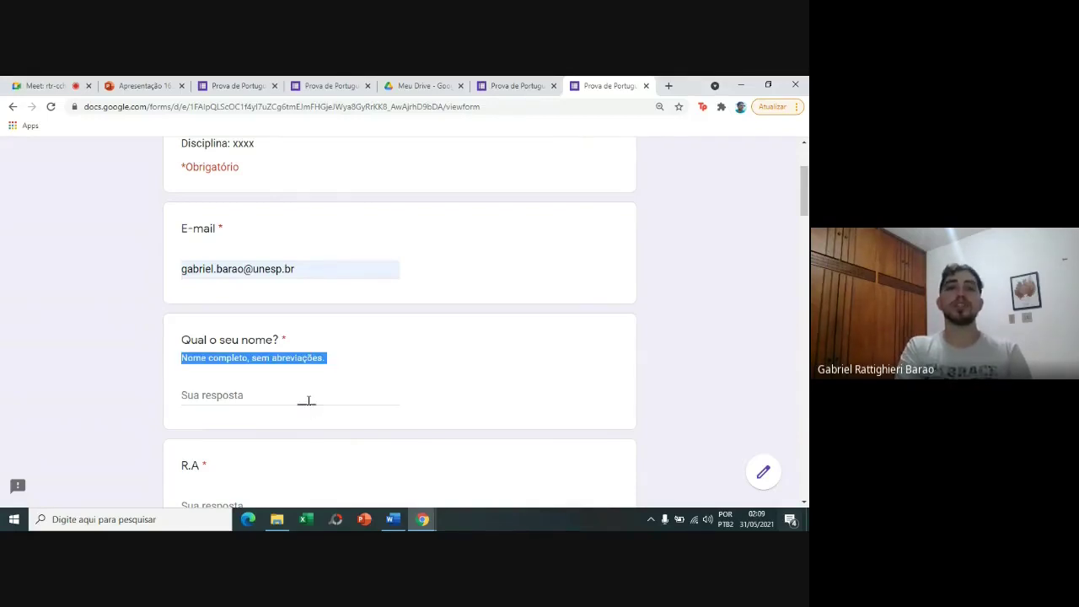
{"action": "left_click", "coordinate": [309, 400]}
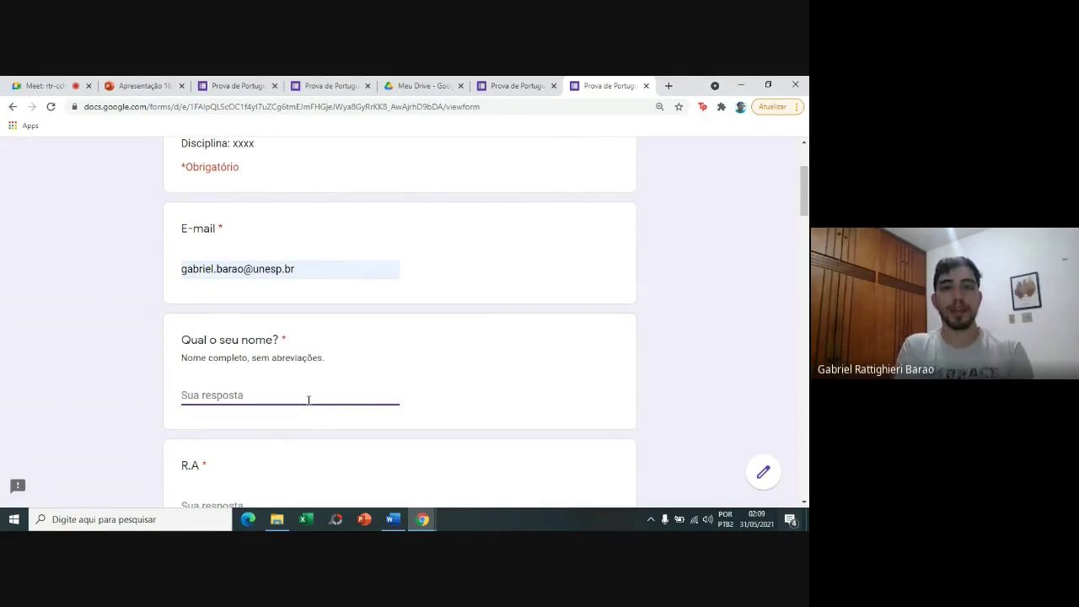
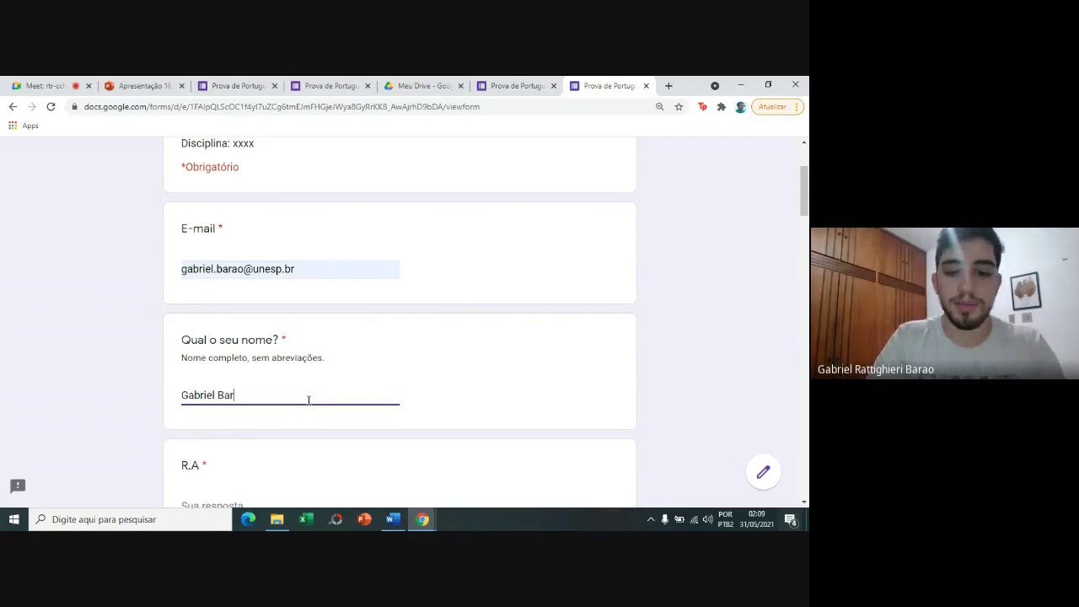
{"action": "left_click", "coordinate": [166, 400]}
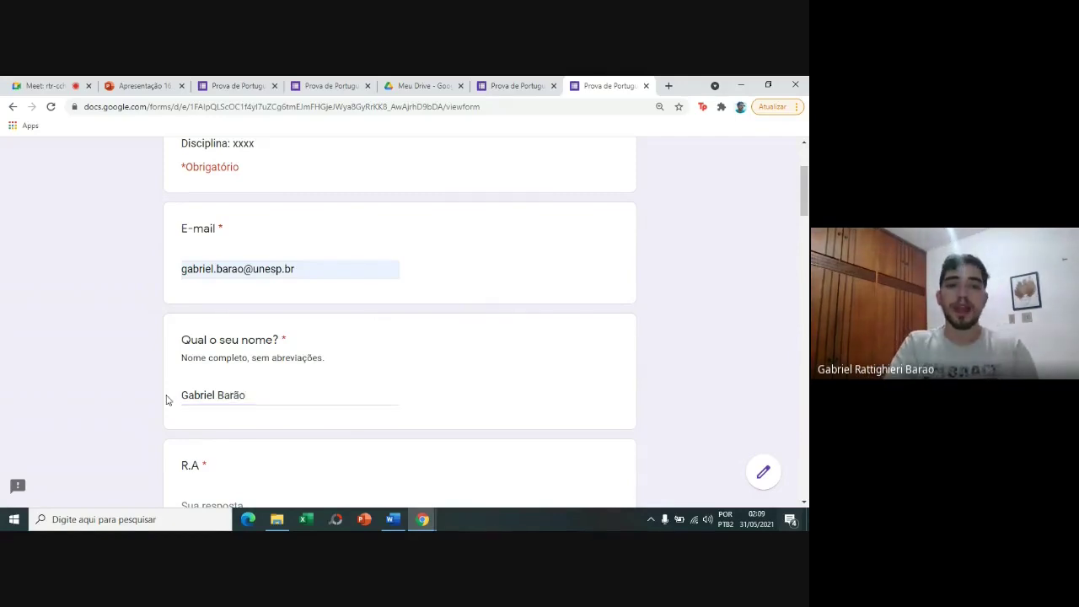
Enter the respondent's R.A. number.
{"action": "scroll", "coordinate": [166, 401], "scroll_direction": "down", "scroll_amount": 1}
{"action": "scroll", "coordinate": [166, 400], "scroll_direction": "down", "scroll_amount": 2}
{"action": "left_click", "coordinate": [195, 406]}
{"action": "type", "text": "xxxxxxxx"}
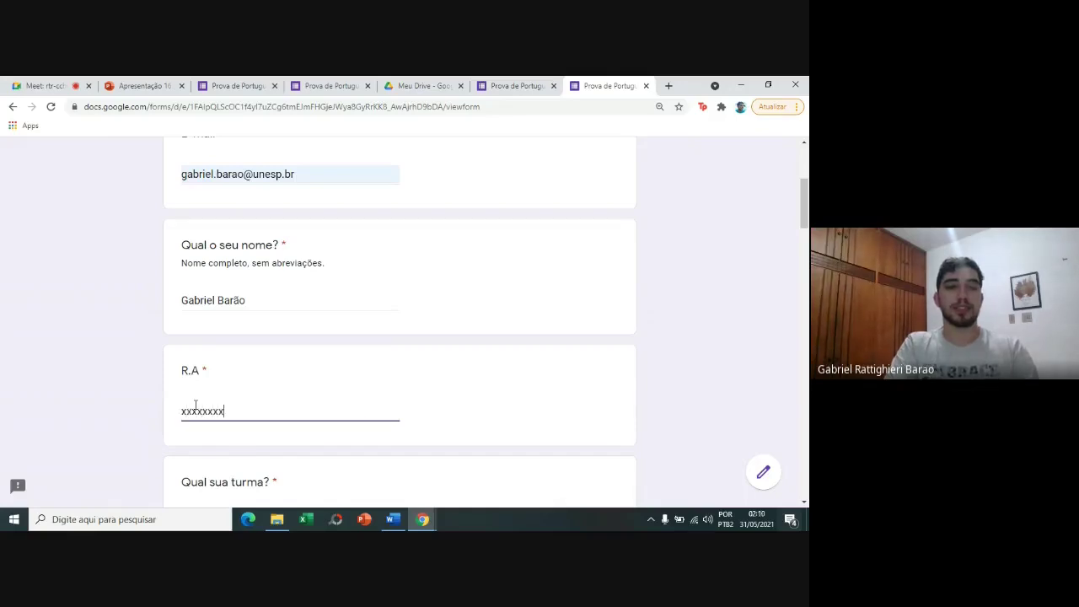
{"action": "left_click", "coordinate": [140, 438]}
Choose Turma C as the class, then return to the editor's share-link dialog.
{"action": "scroll", "coordinate": [138, 437], "scroll_direction": "down", "scroll_amount": 3}
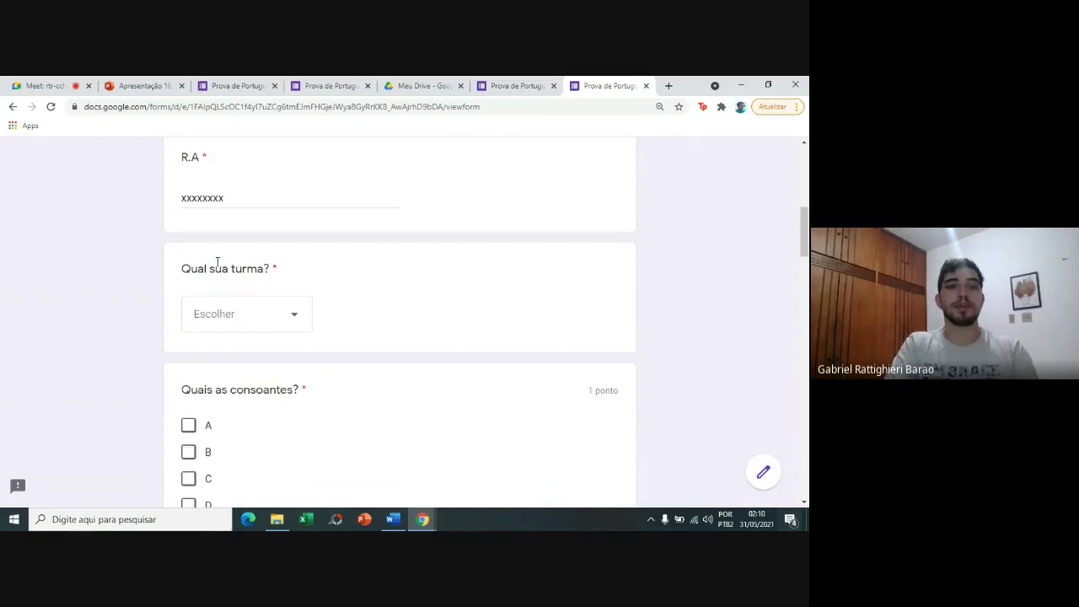
{"action": "left_click", "coordinate": [217, 316]}
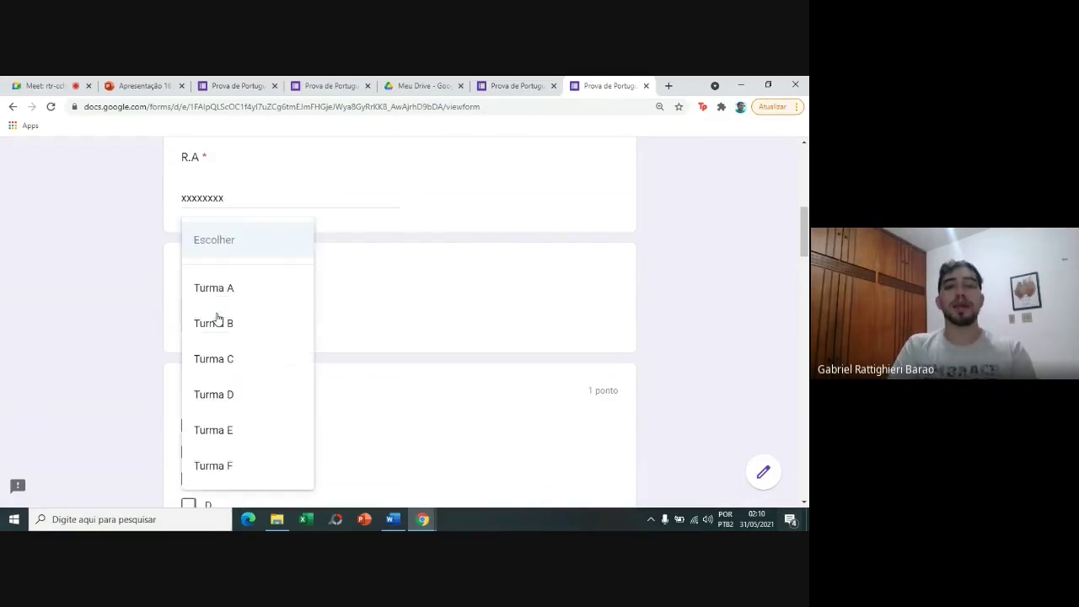
{"action": "left_click", "coordinate": [227, 354]}
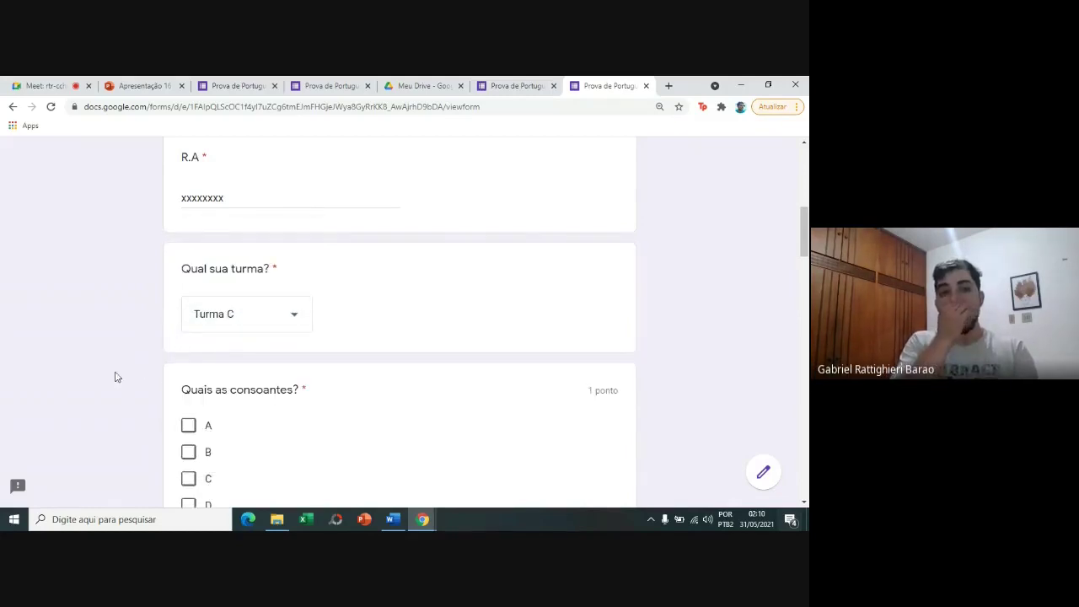
{"action": "scroll", "coordinate": [117, 377], "scroll_direction": "down", "scroll_amount": 2}
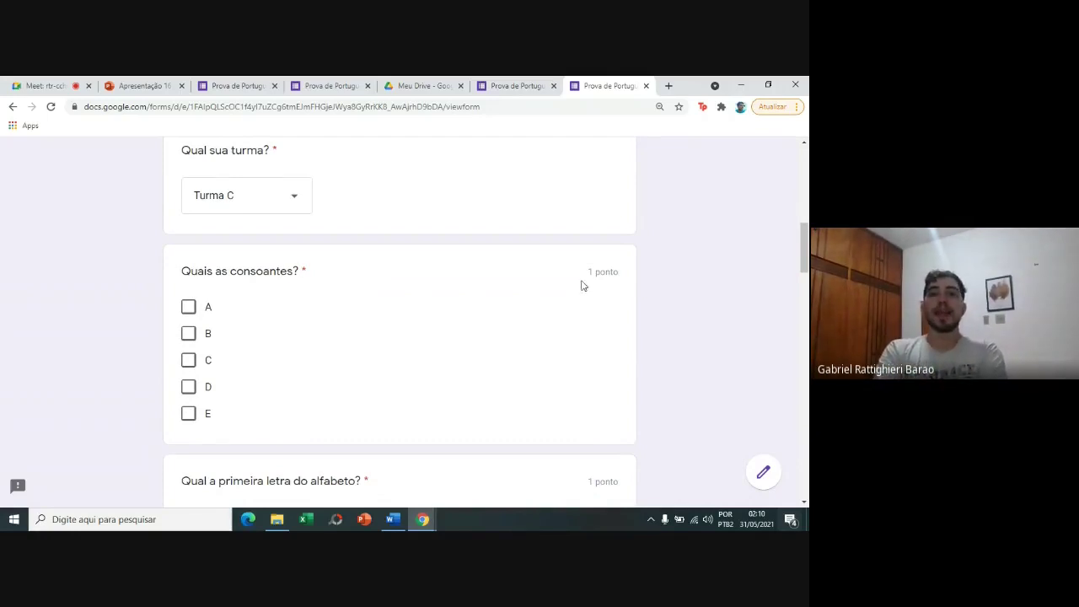
{"action": "left_click_drag", "start_coordinate": [591, 271], "coordinate": [627, 273]}
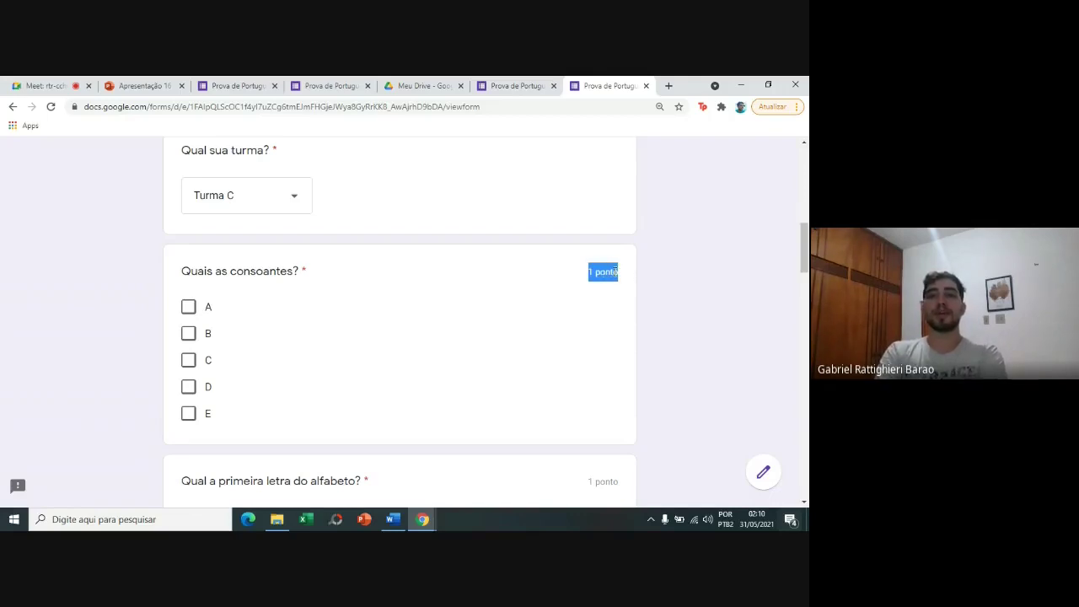
{"action": "left_click", "coordinate": [526, 80]}
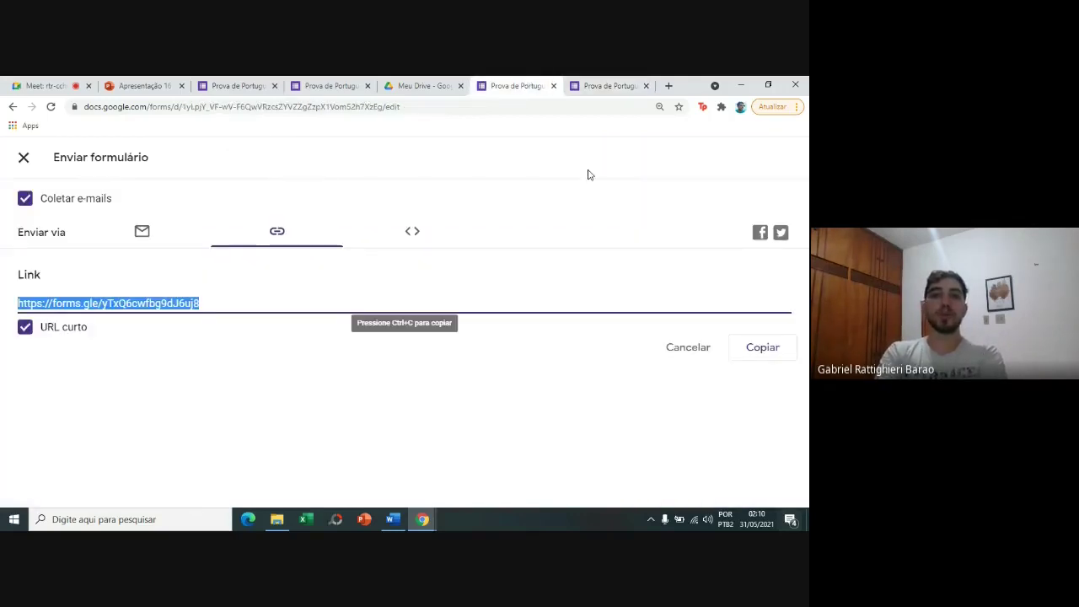
Verify quiz settings release grades immediately, showing missed questions, correct answers and point values.
{"action": "left_click", "coordinate": [22, 157]}
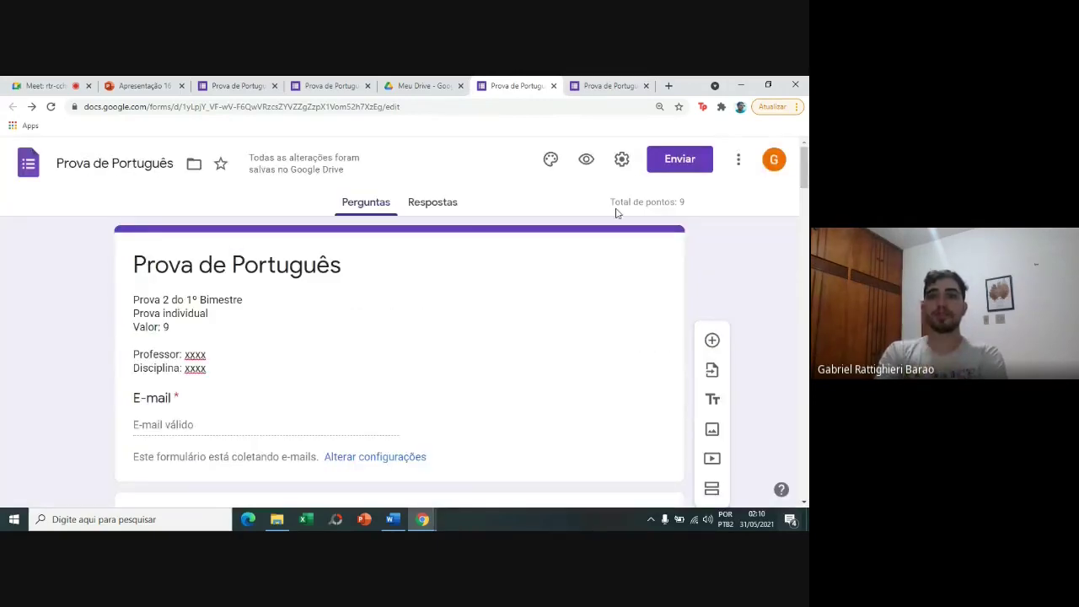
{"action": "left_click", "coordinate": [620, 177]}
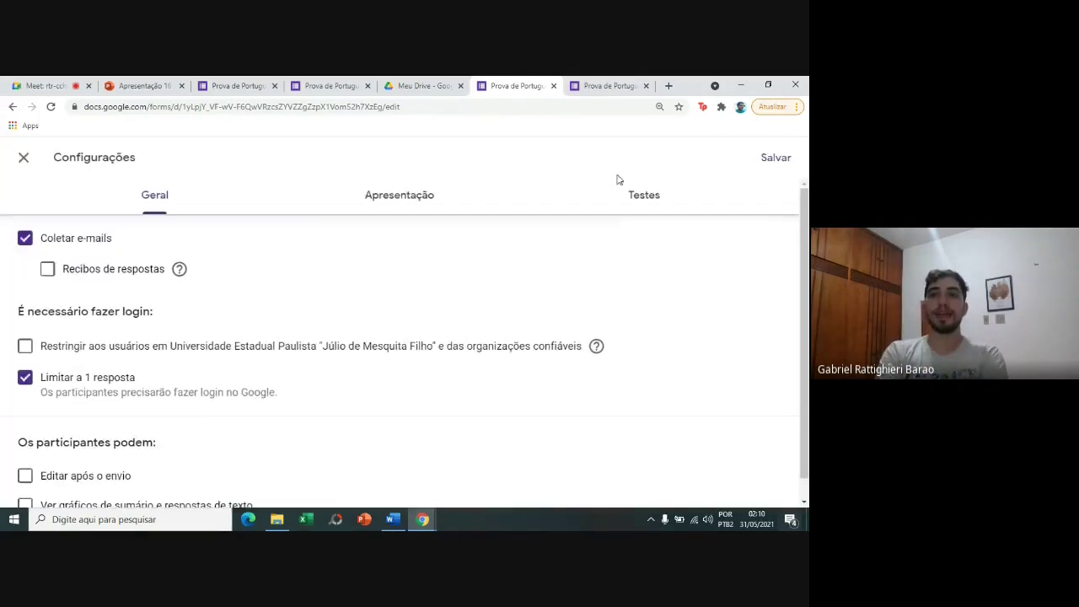
{"action": "left_click", "coordinate": [661, 199]}
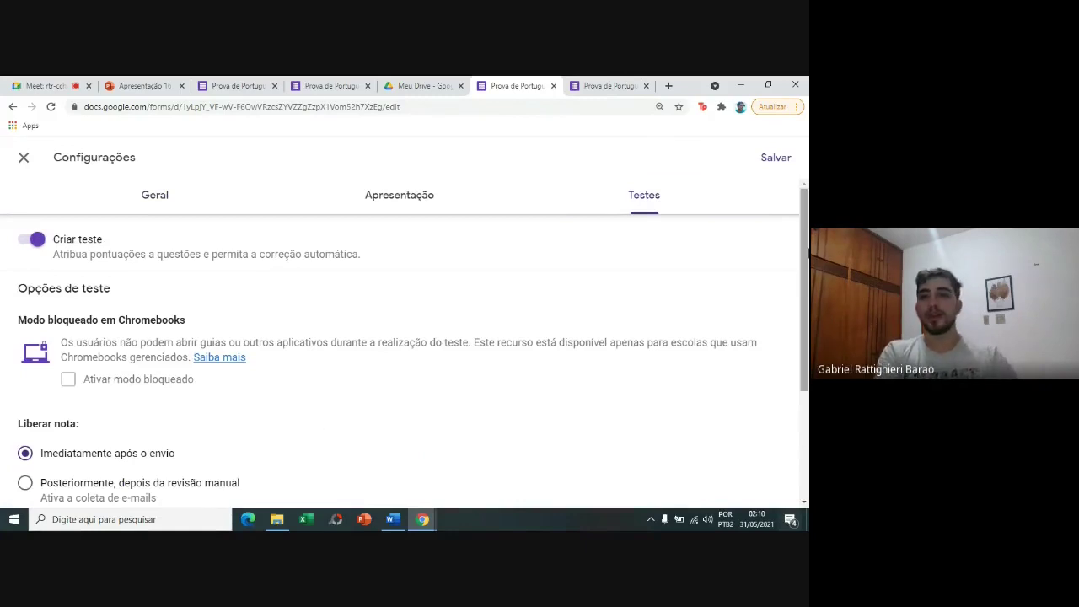
{"action": "scroll", "coordinate": [807, 260], "scroll_direction": "down", "scroll_amount": 2}
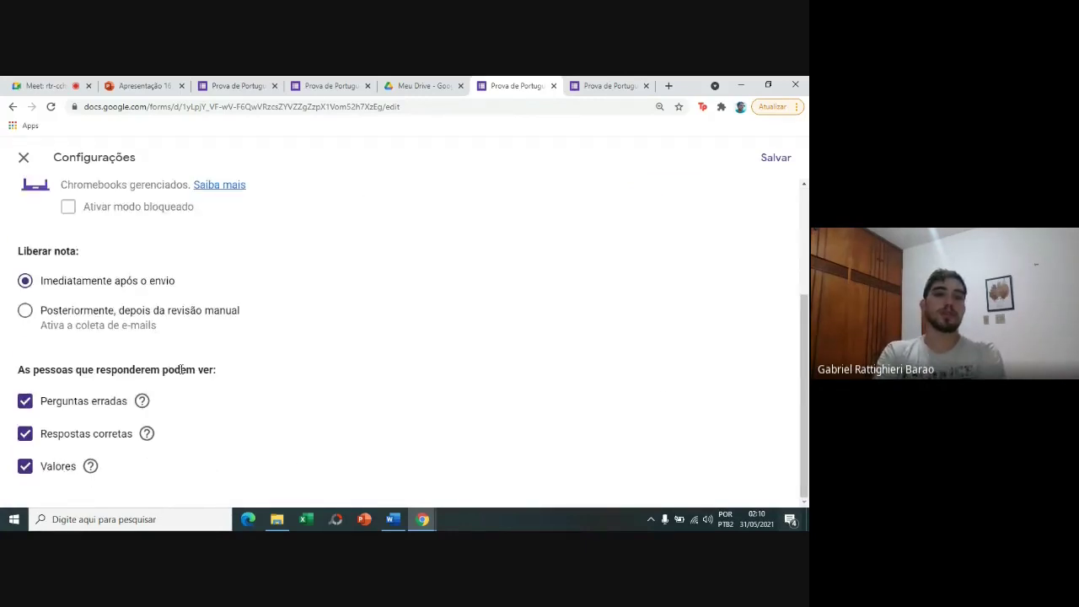
{"action": "left_click", "coordinate": [638, 82]}
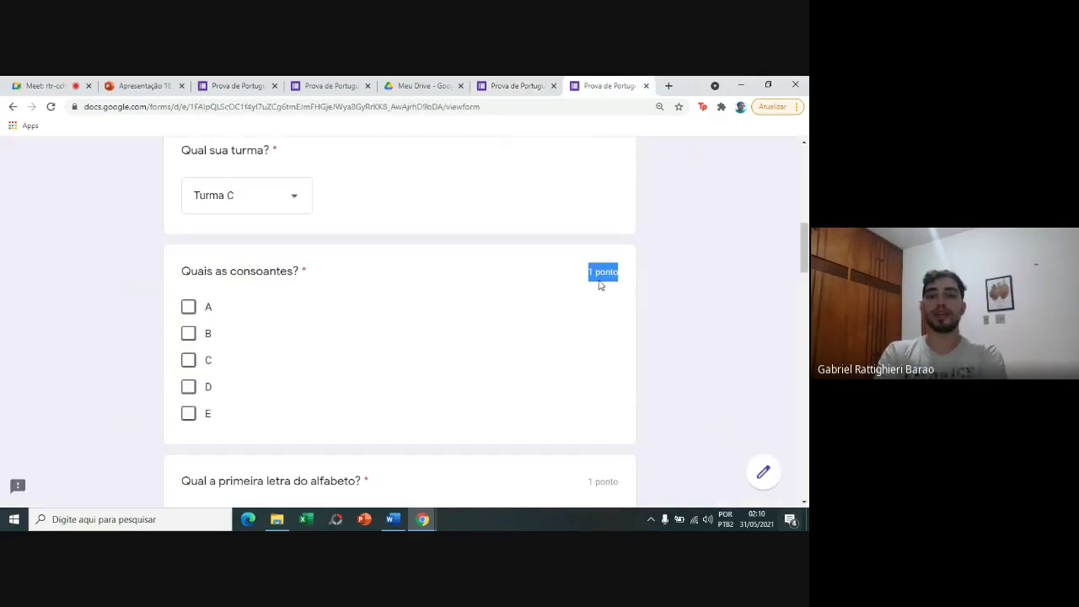
Tick B, C and D as the consonants.
{"action": "left_click", "coordinate": [600, 285]}
{"action": "scroll", "coordinate": [599, 285], "scroll_direction": "down", "scroll_amount": 1}
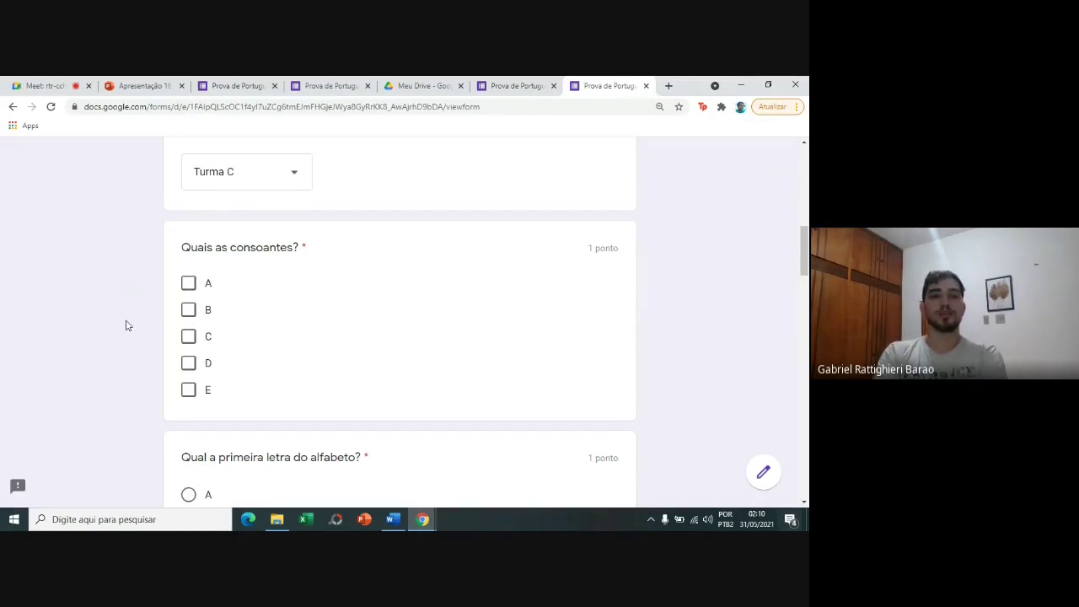
{"action": "left_click", "coordinate": [186, 309]}
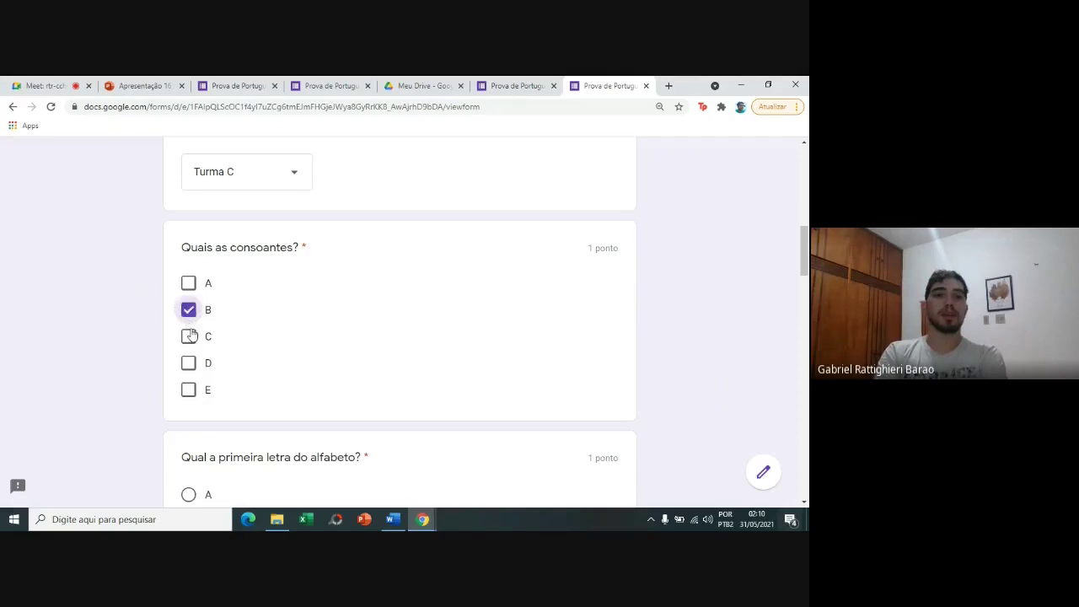
{"action": "left_click", "coordinate": [189, 335]}
{"action": "left_click", "coordinate": [189, 363]}
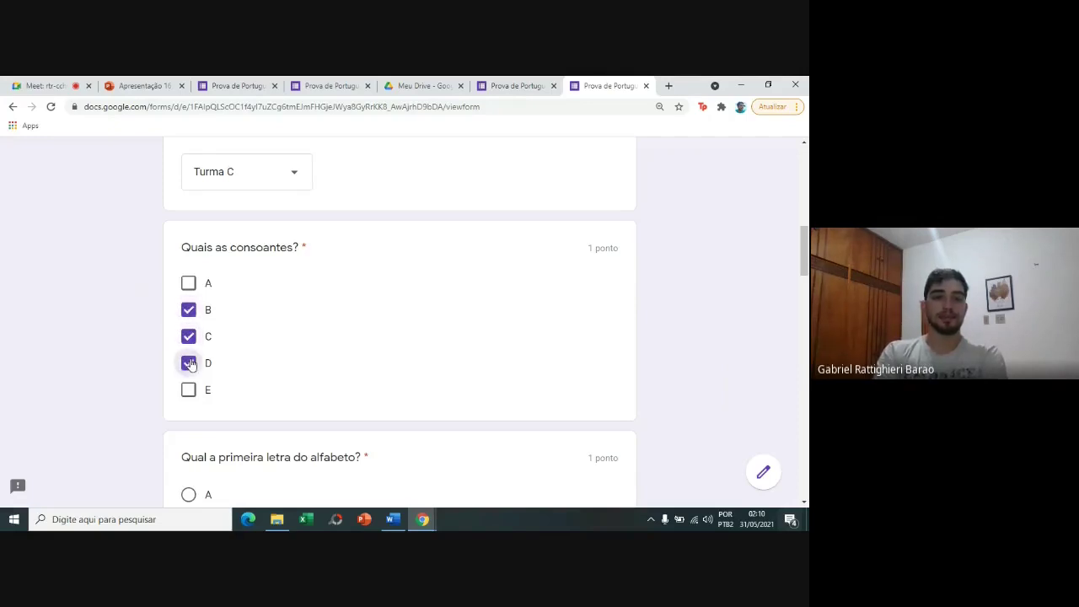
Answer B for both the first-letter and second-letter questions.
{"action": "scroll", "coordinate": [148, 362], "scroll_direction": "down", "scroll_amount": 4}
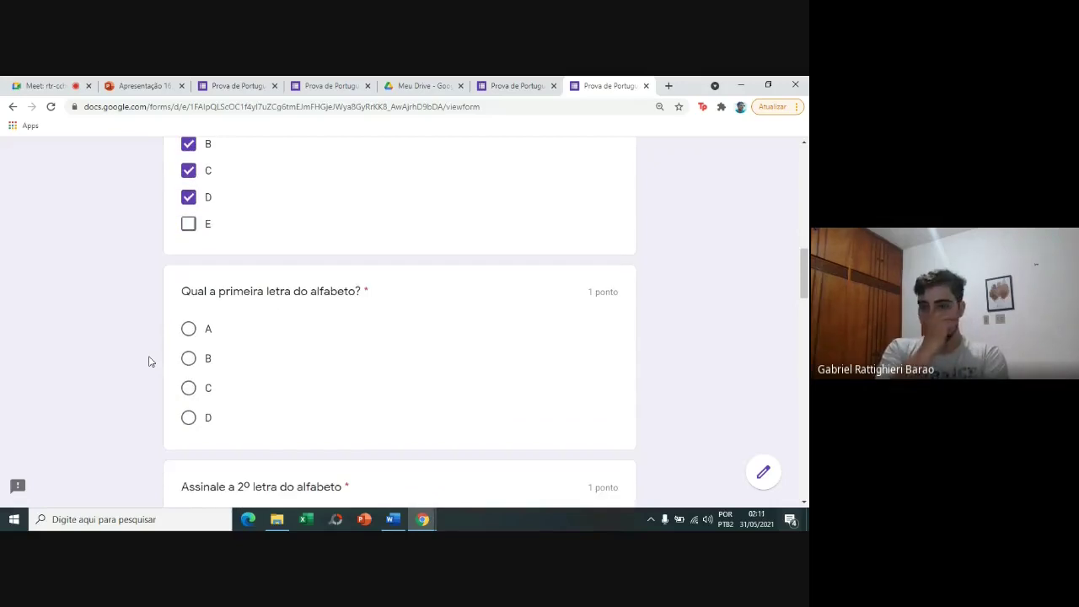
{"action": "scroll", "coordinate": [148, 362], "scroll_direction": "down", "scroll_amount": 2}
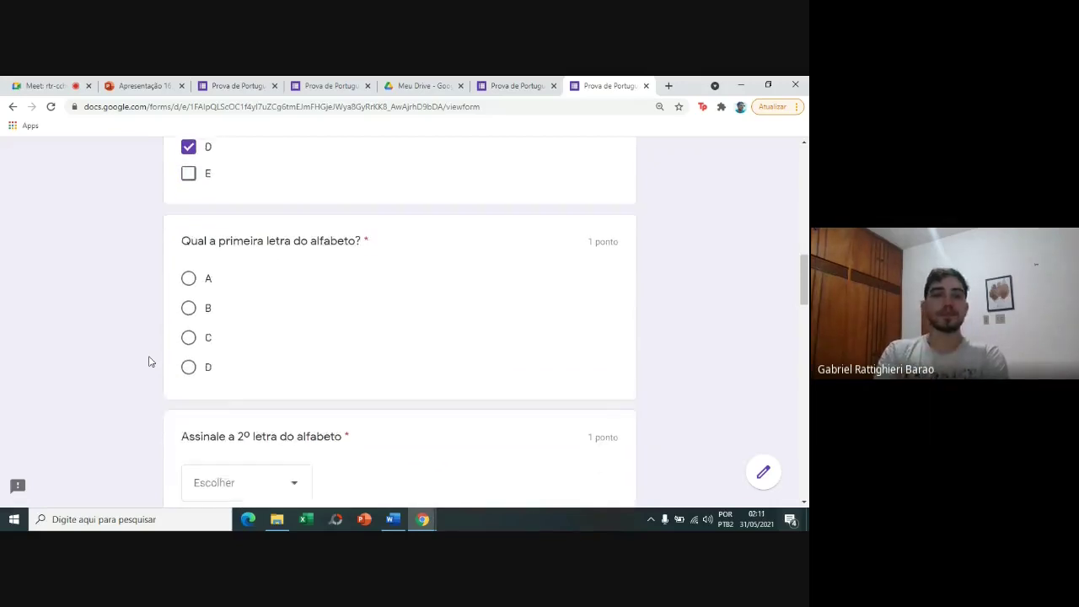
{"action": "left_click", "coordinate": [189, 288]}
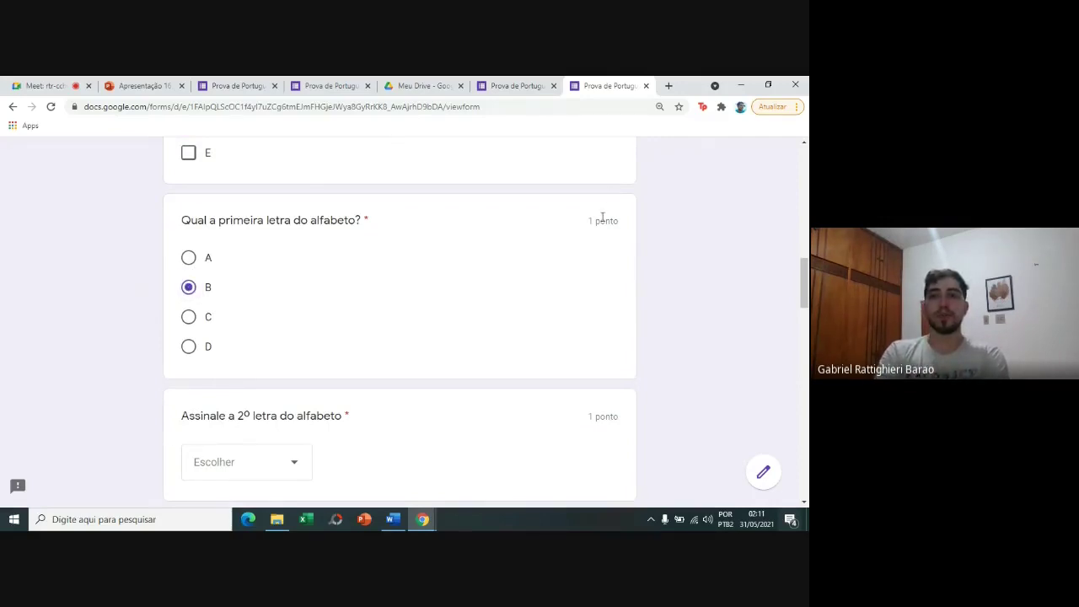
{"action": "scroll", "coordinate": [621, 270], "scroll_direction": "down", "scroll_amount": 3}
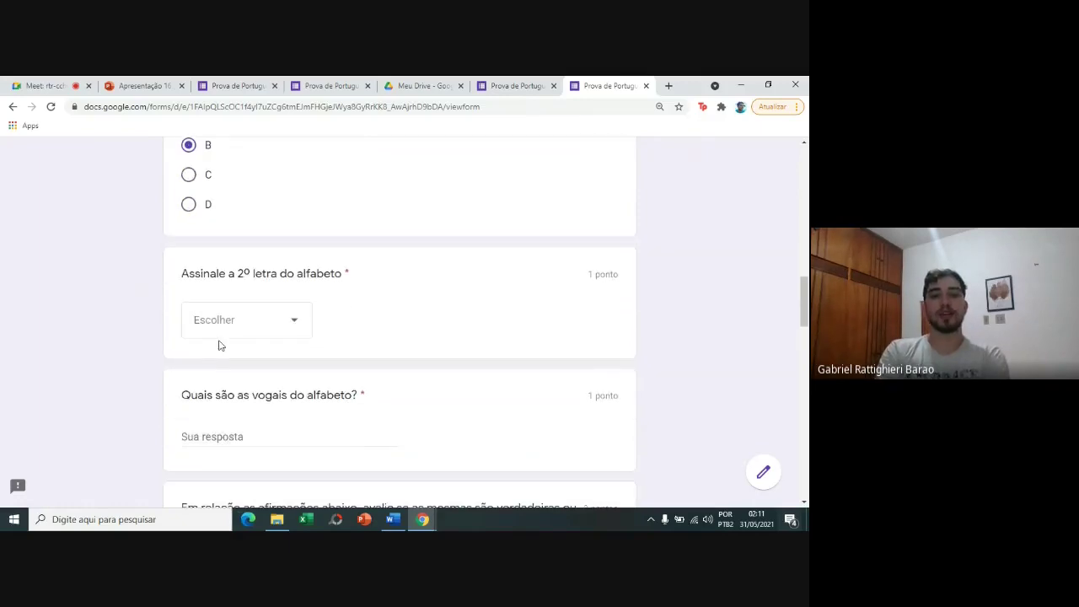
{"action": "left_click", "coordinate": [222, 334]}
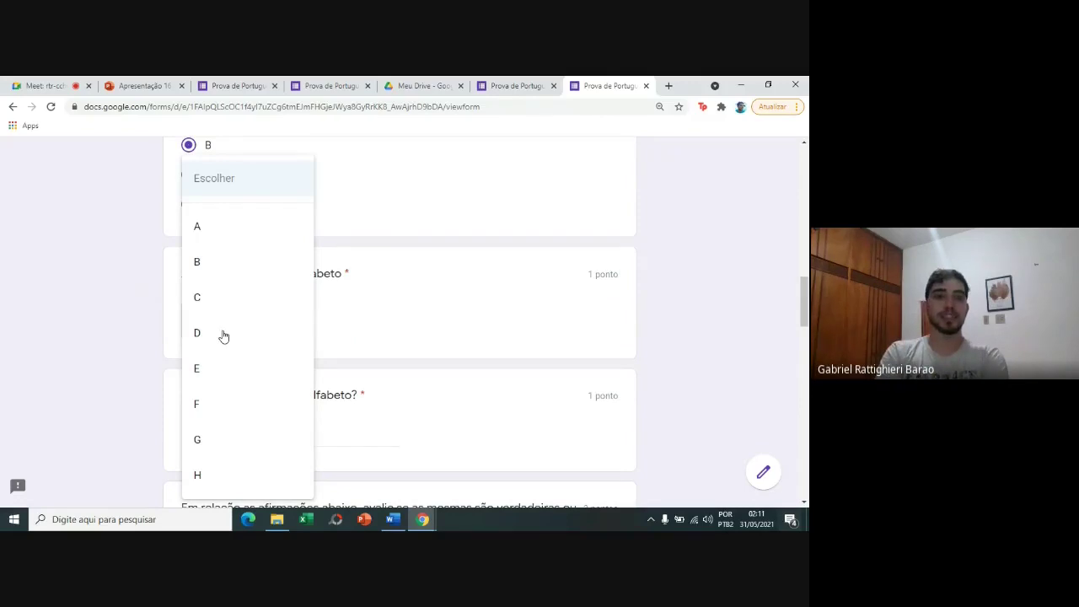
{"action": "left_click", "coordinate": [228, 266]}
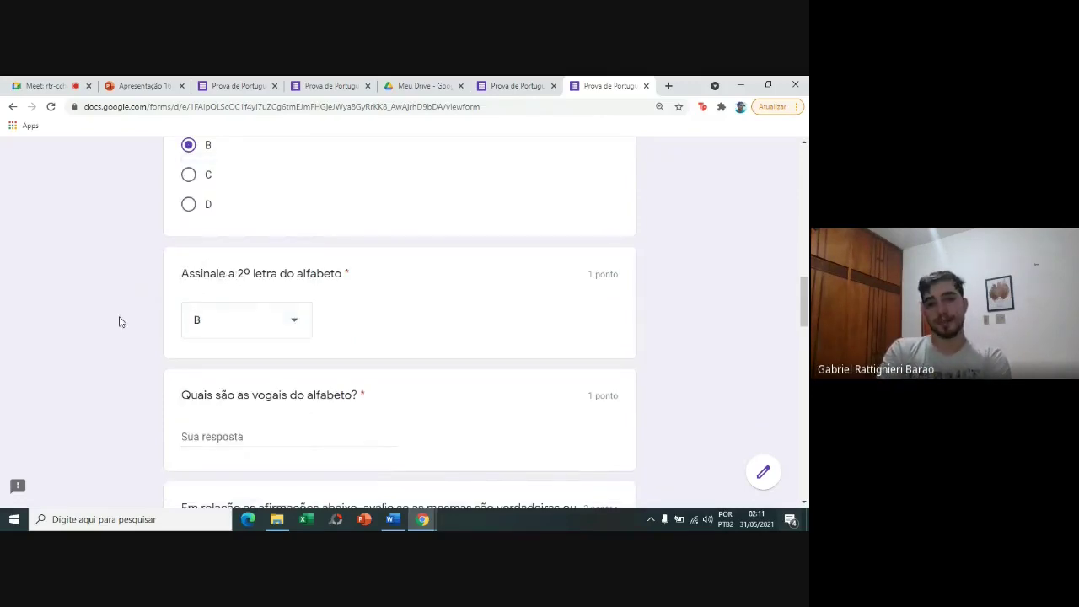
Answer the vowels question with 'b, a, d, f'.
{"action": "scroll", "coordinate": [119, 321], "scroll_direction": "down", "scroll_amount": 1}
{"action": "left_click", "coordinate": [241, 337]}
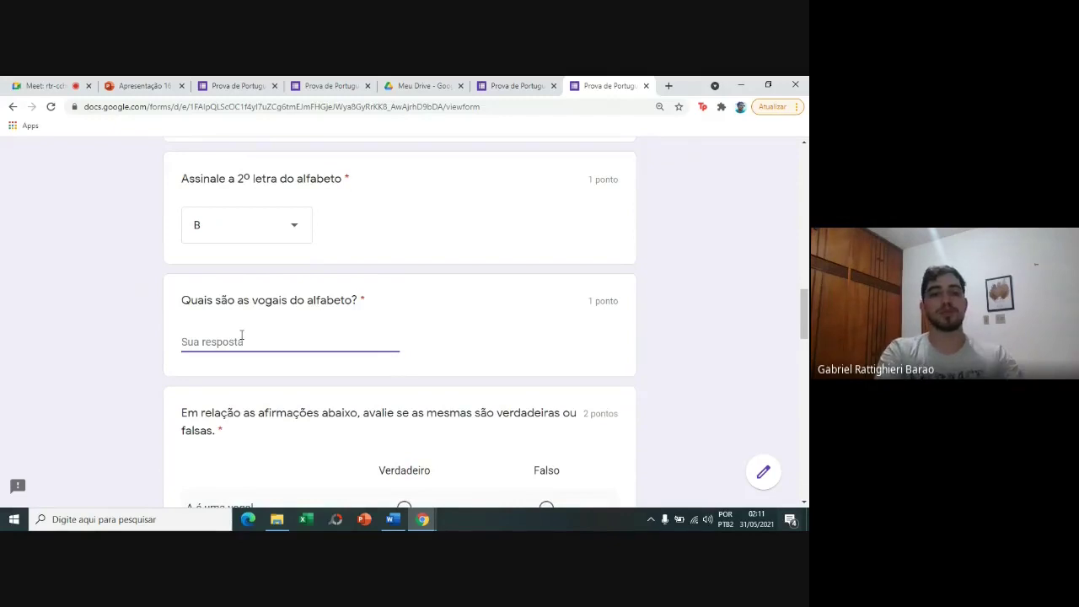
{"action": "type", "text": "b, a"}
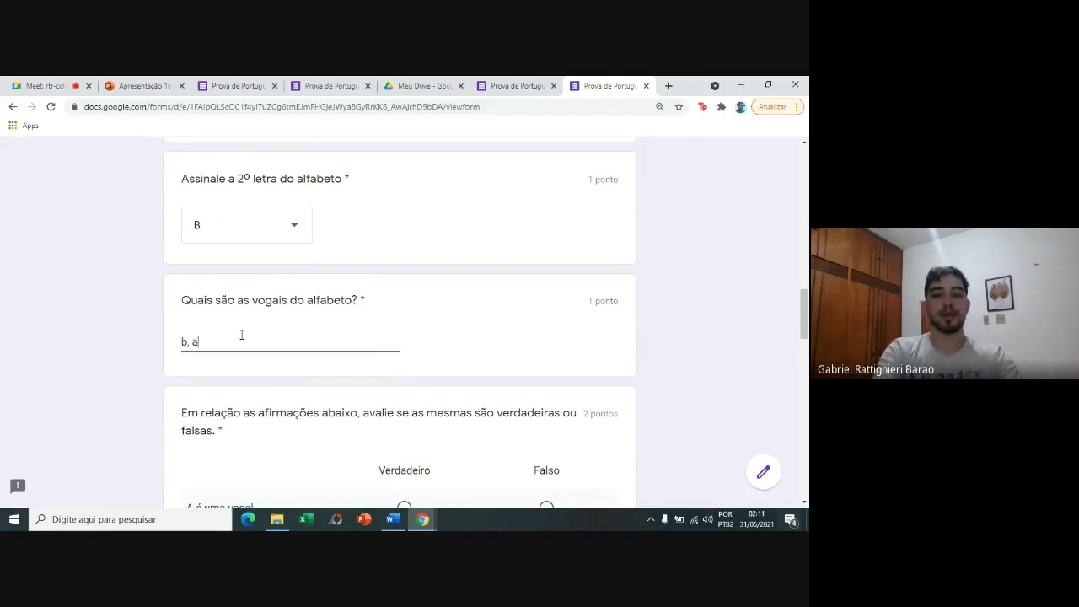
{"action": "type", "text": ", d, f"}
{"action": "left_click", "coordinate": [83, 374]}
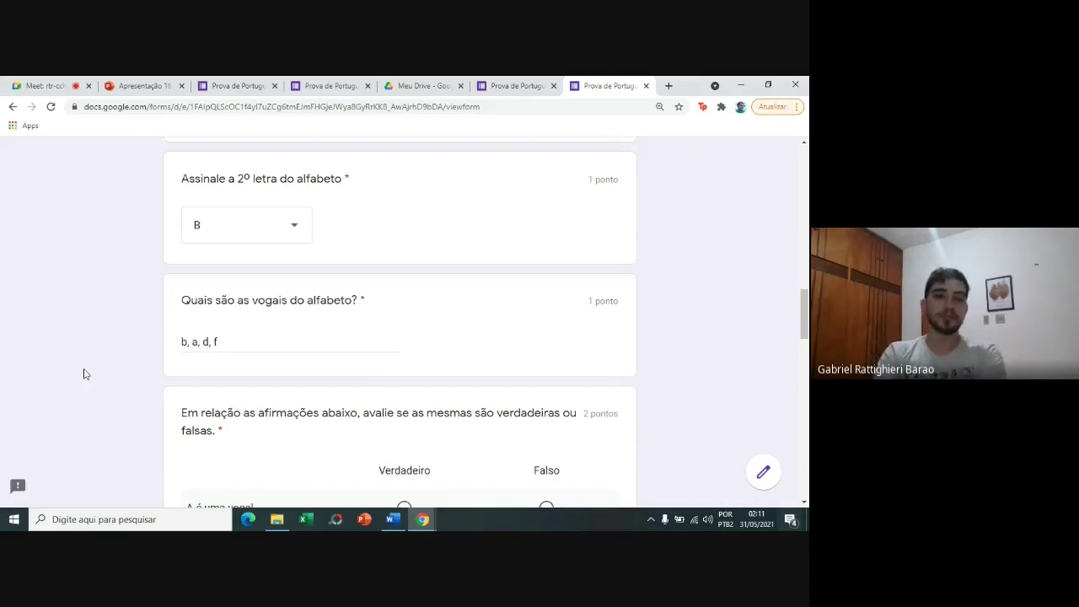
{"action": "scroll", "coordinate": [84, 373], "scroll_direction": "down", "scroll_amount": 1}
{"action": "scroll", "coordinate": [84, 374], "scroll_direction": "down", "scroll_amount": 2}
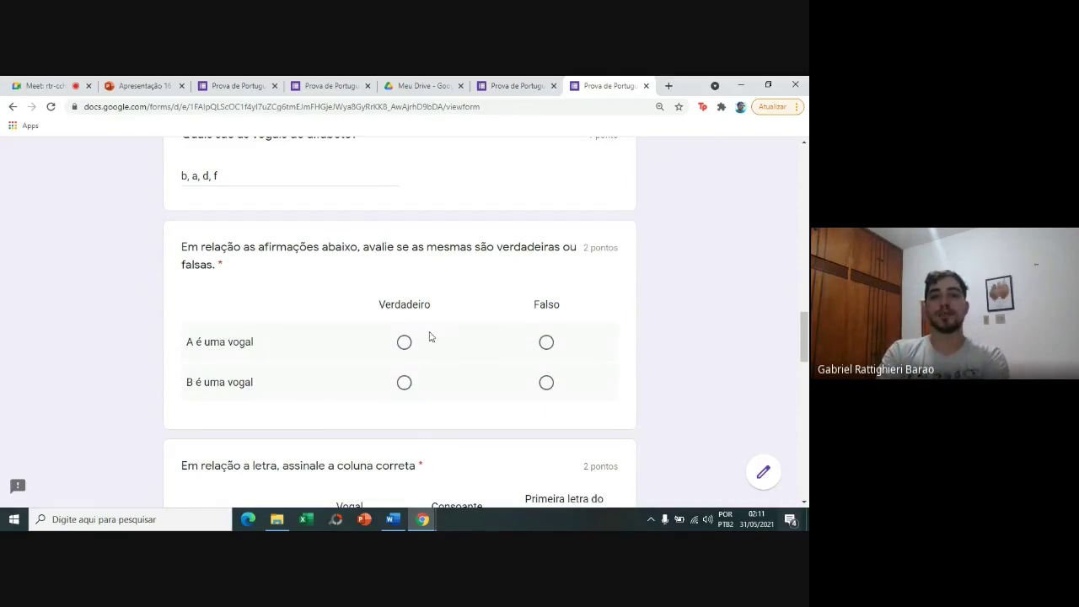
Mark 'A é uma vogal' as true and 'B é uma vogal' as false.
{"action": "left_click", "coordinate": [404, 343]}
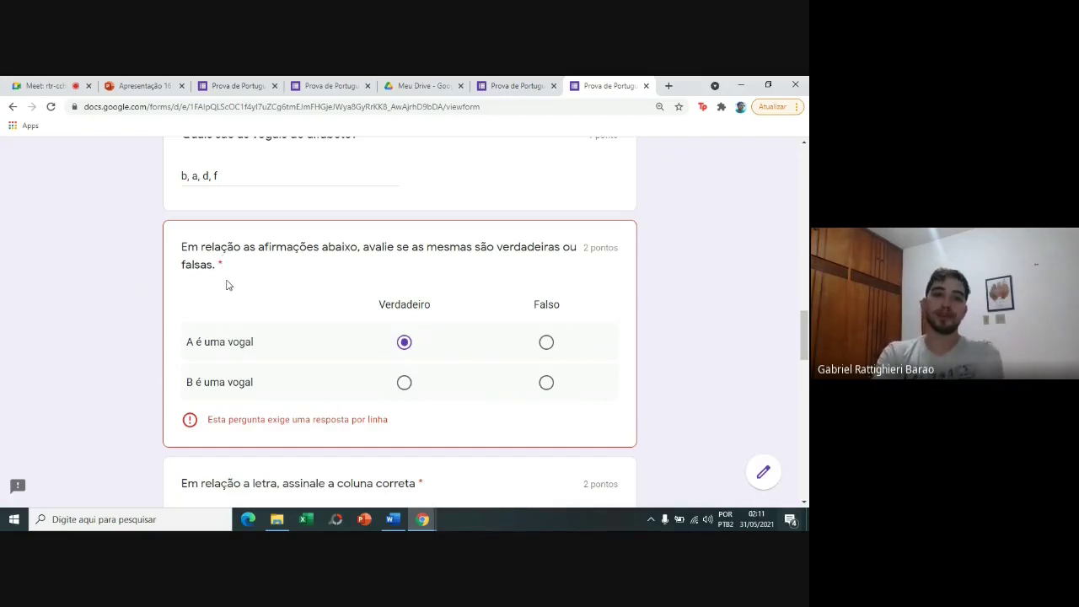
{"action": "left_click", "coordinate": [546, 384]}
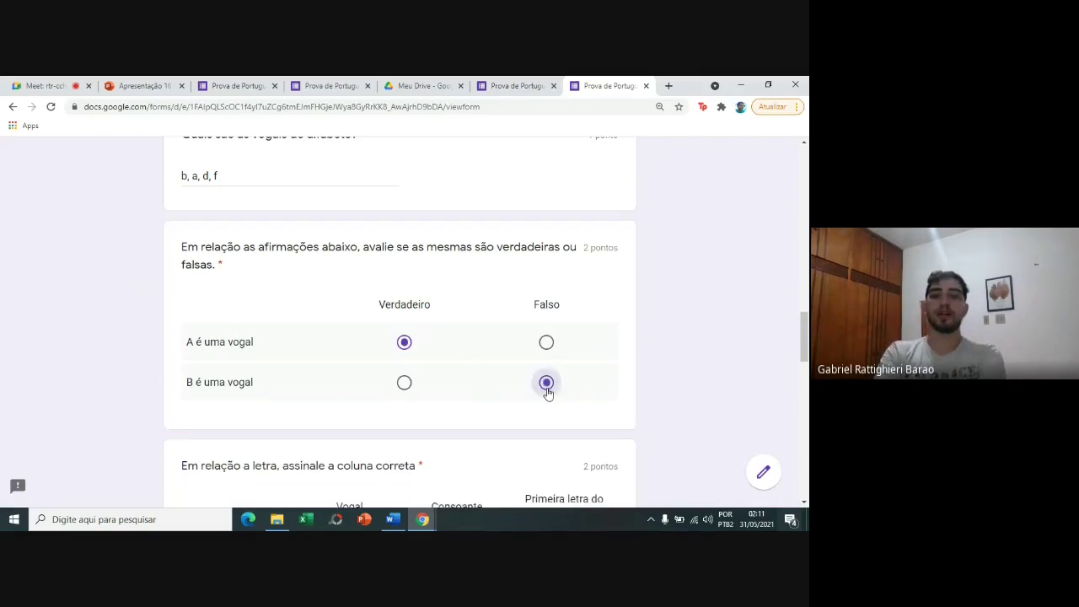
{"action": "scroll", "coordinate": [763, 366], "scroll_direction": "down", "scroll_amount": 3}
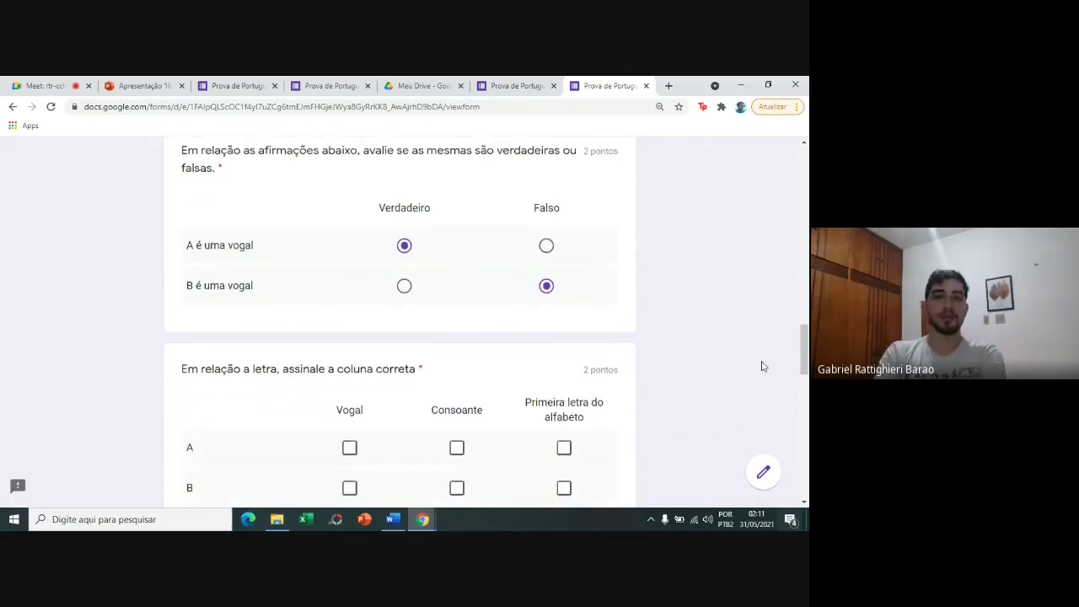
{"action": "scroll", "coordinate": [763, 366], "scroll_direction": "down", "scroll_amount": 1}
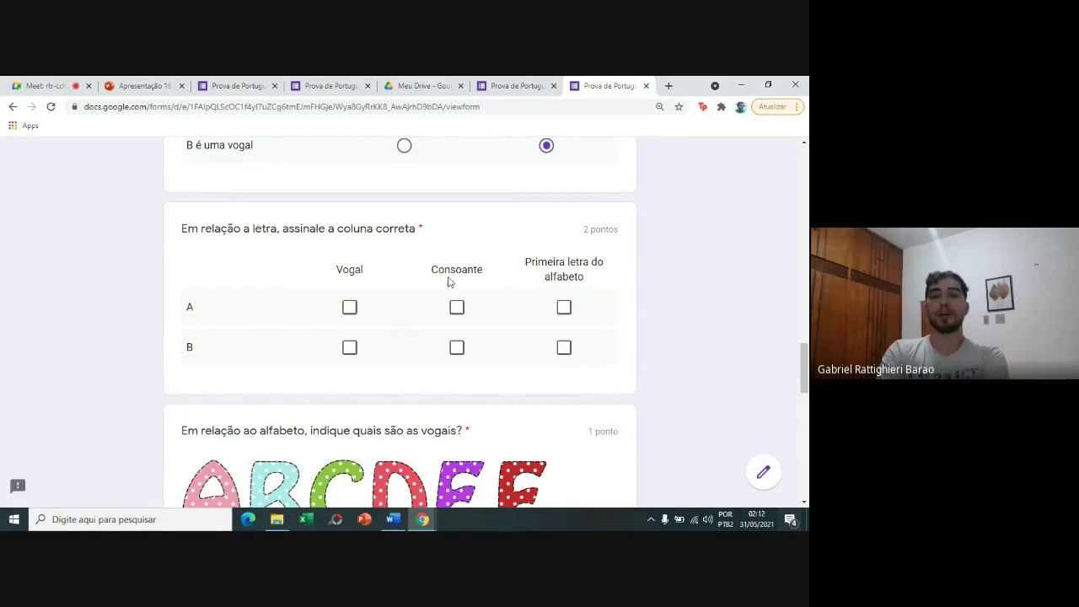
In the letter grid, tick A as Vogal and Primeira letra do alfabeto, and B as Vogal.
{"action": "left_click", "coordinate": [354, 308]}
{"action": "left_click", "coordinate": [563, 307]}
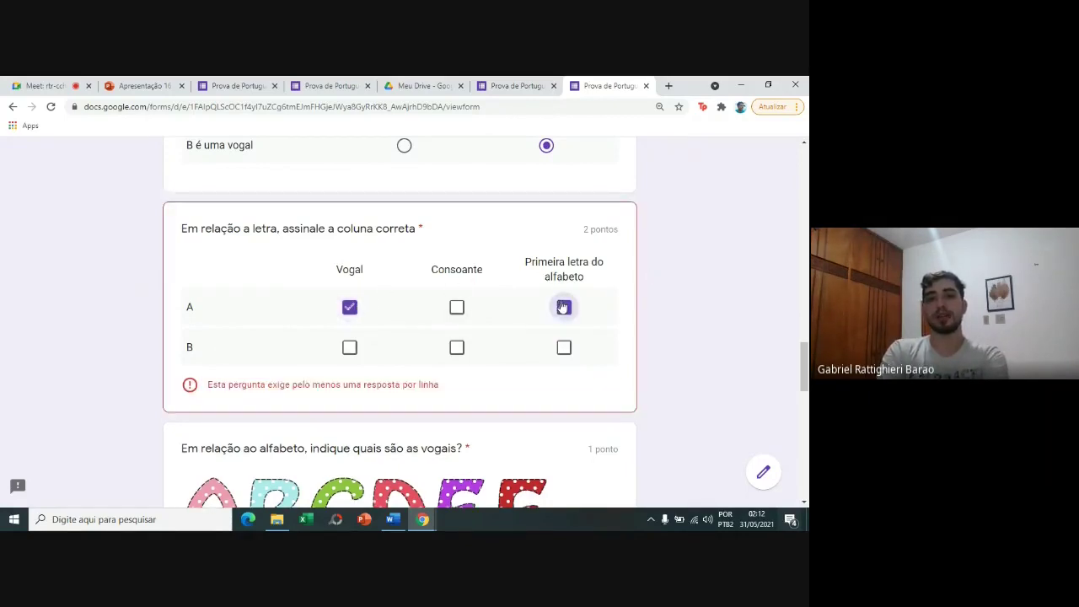
{"action": "left_click", "coordinate": [349, 351]}
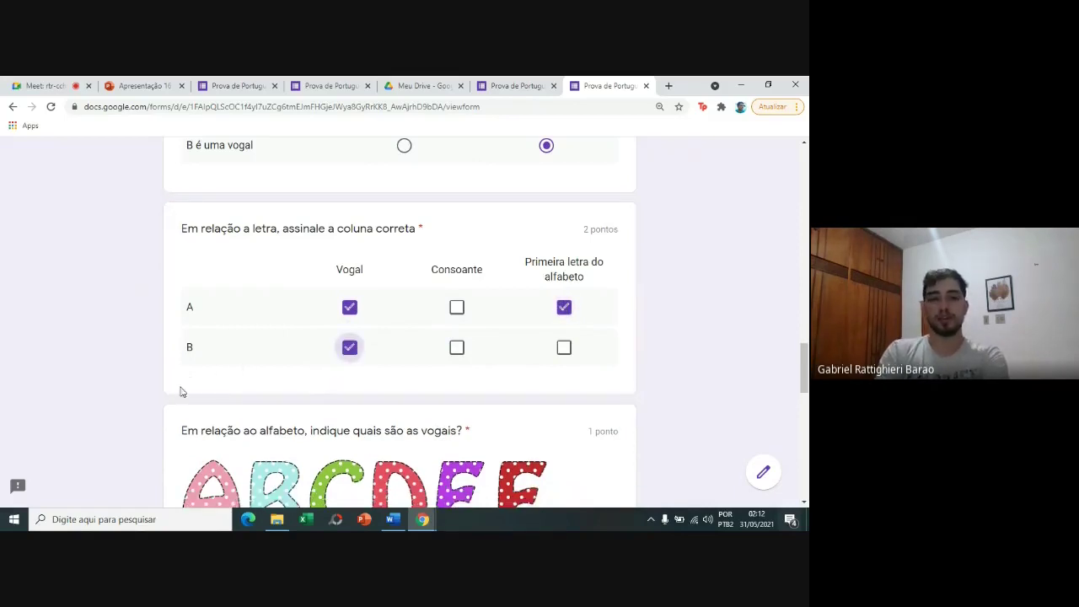
Answer the vowels question with 'A, B,c'.
{"action": "scroll", "coordinate": [140, 405], "scroll_direction": "down", "scroll_amount": 5}
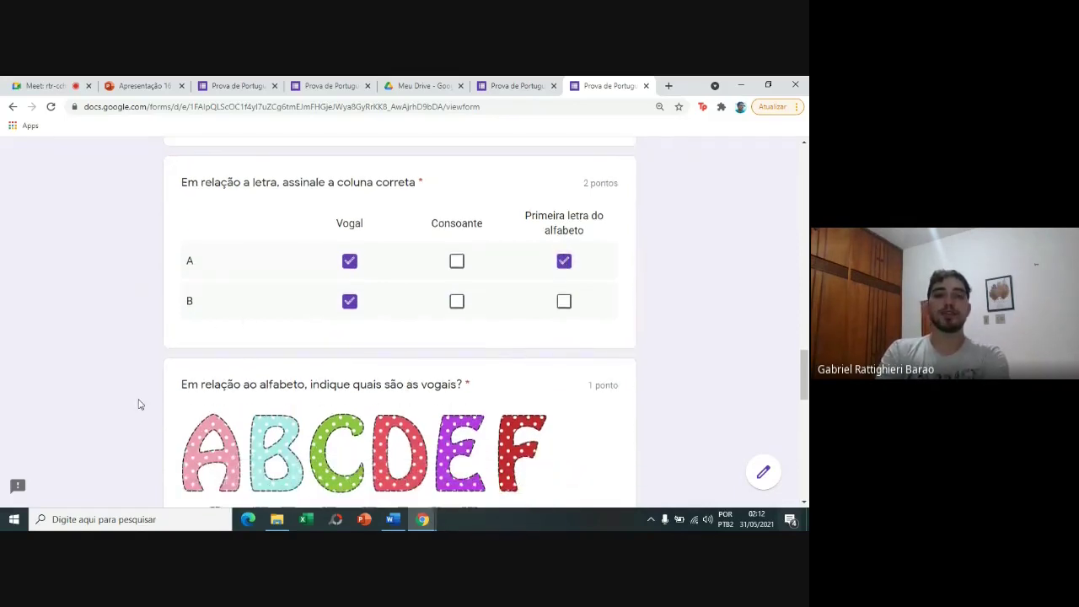
{"action": "scroll", "coordinate": [140, 404], "scroll_direction": "down", "scroll_amount": 1}
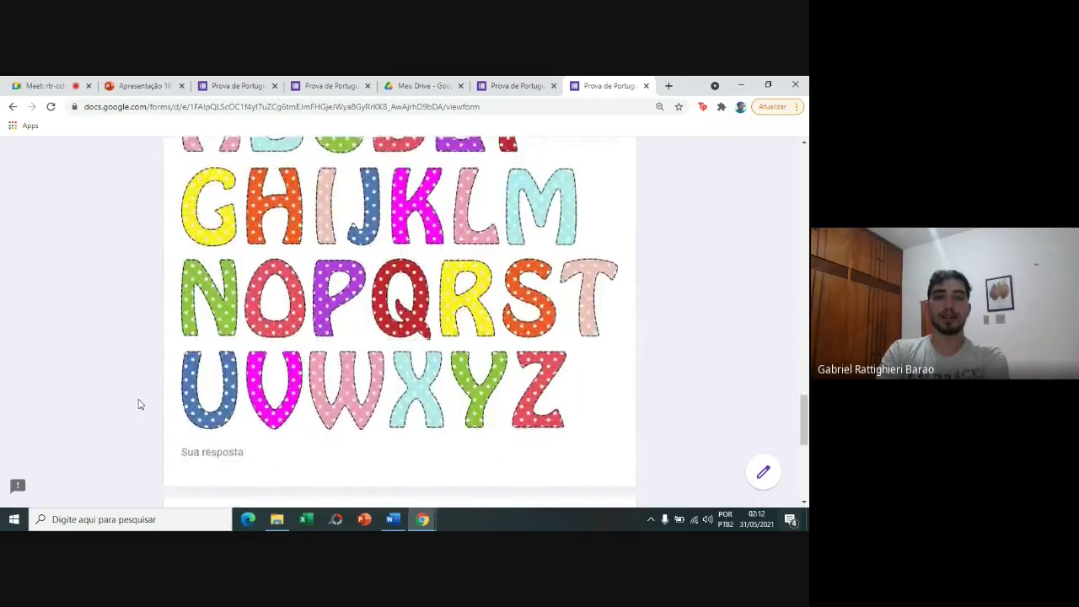
{"action": "left_click", "coordinate": [242, 405]}
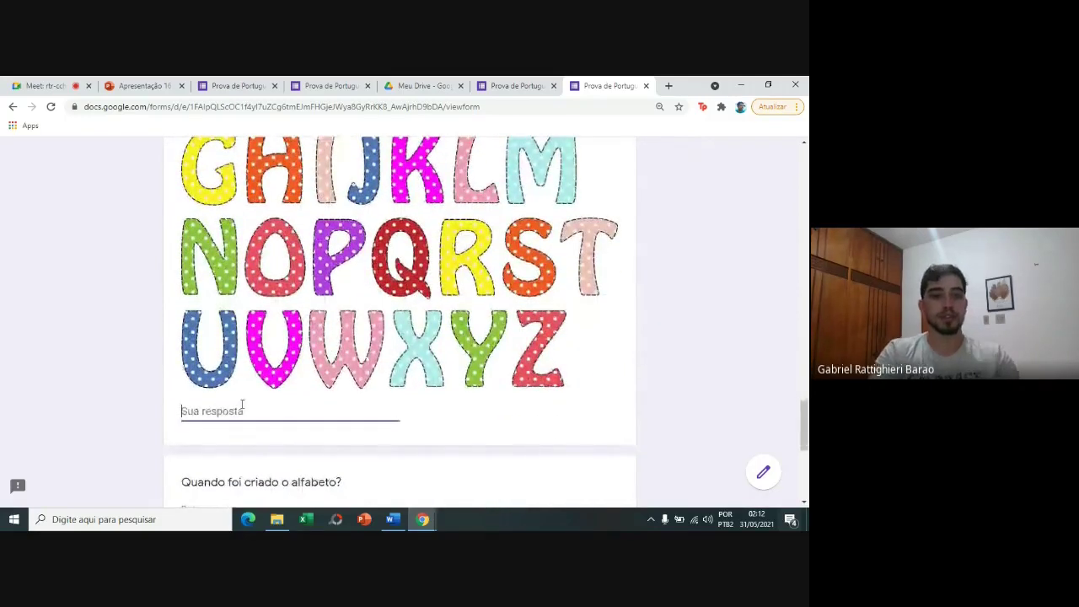
{"action": "type", "text": "A, B"}
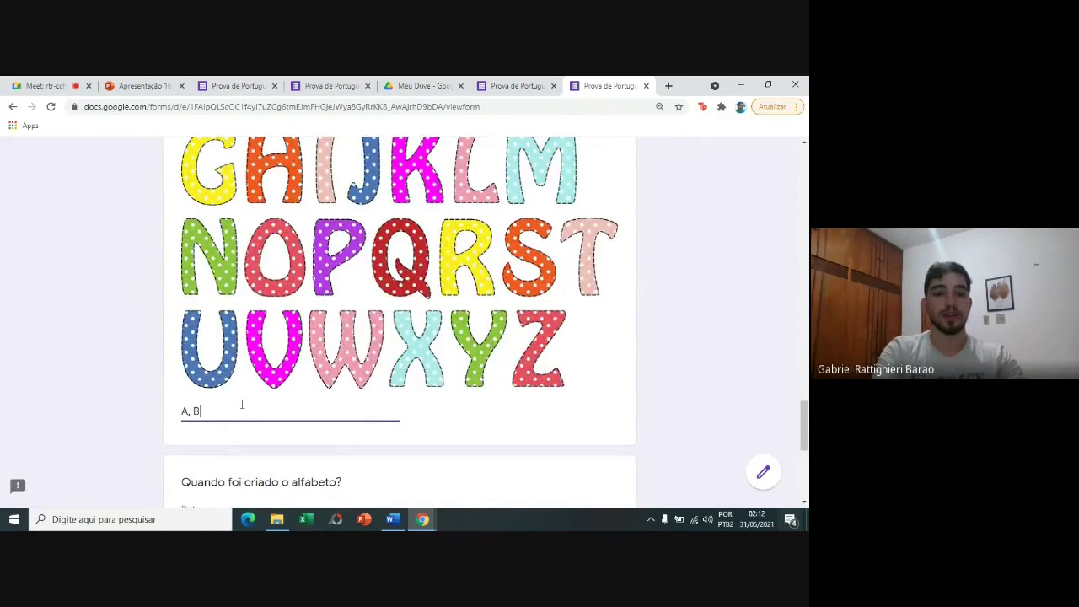
{"action": "type", "text": ",c"}
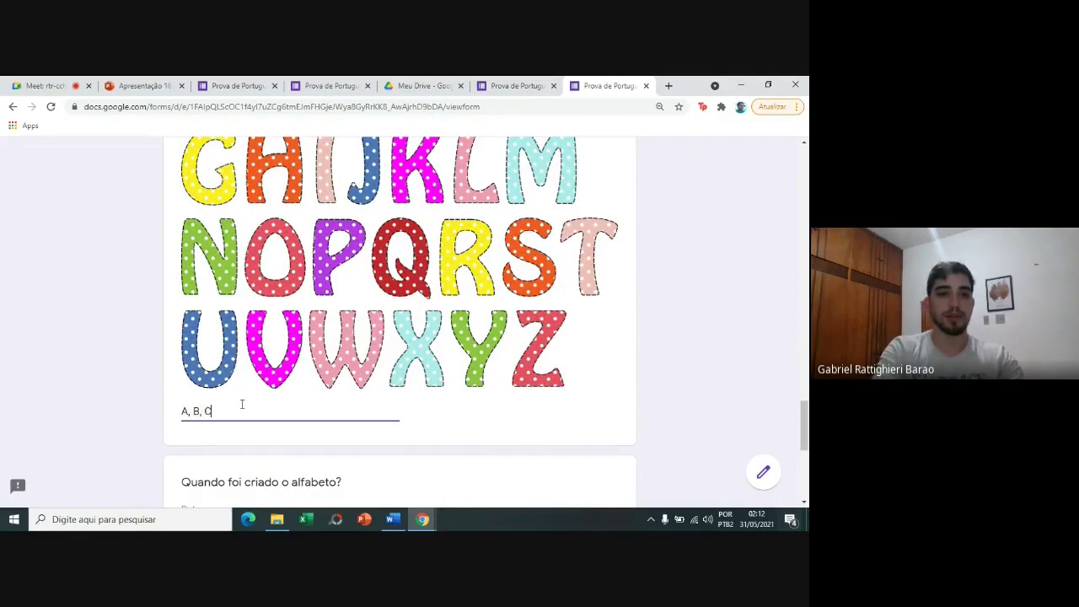
{"action": "left_click", "coordinate": [112, 350]}
Enter 21/02/2020 as the date the alphabet was created.
{"action": "scroll", "coordinate": [112, 350], "scroll_direction": "down", "scroll_amount": 1}
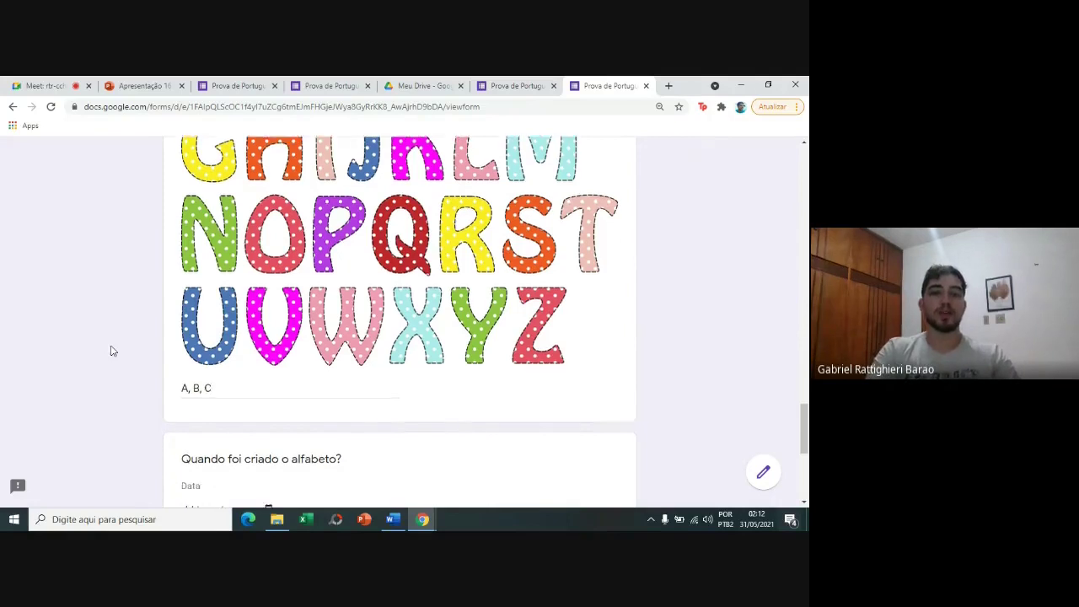
{"action": "scroll", "coordinate": [112, 350], "scroll_direction": "down", "scroll_amount": 2}
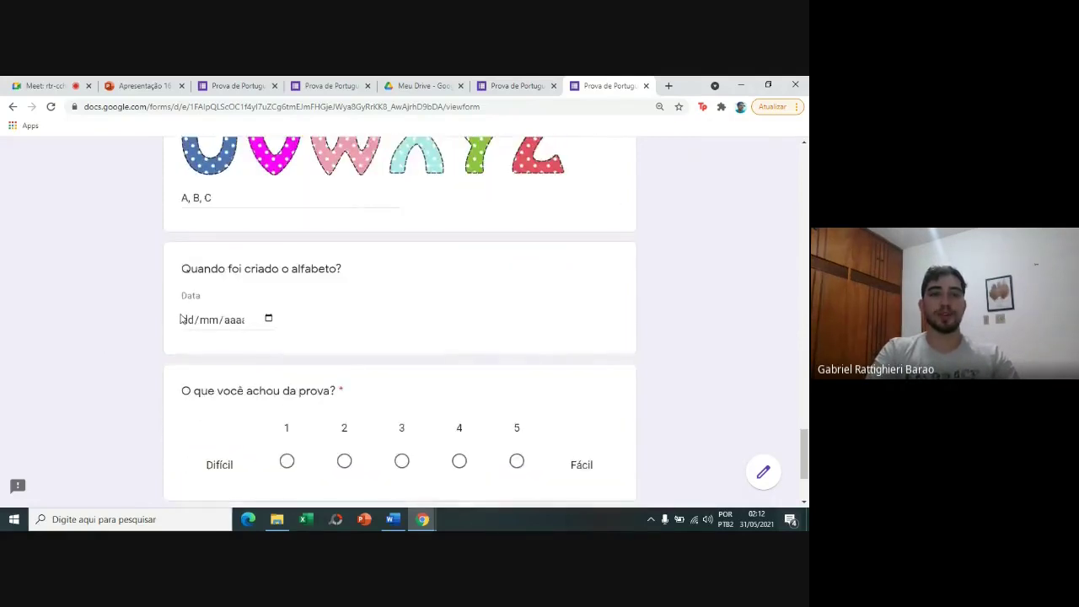
{"action": "left_click", "coordinate": [187, 321]}
{"action": "type", "text": "21/02/"}
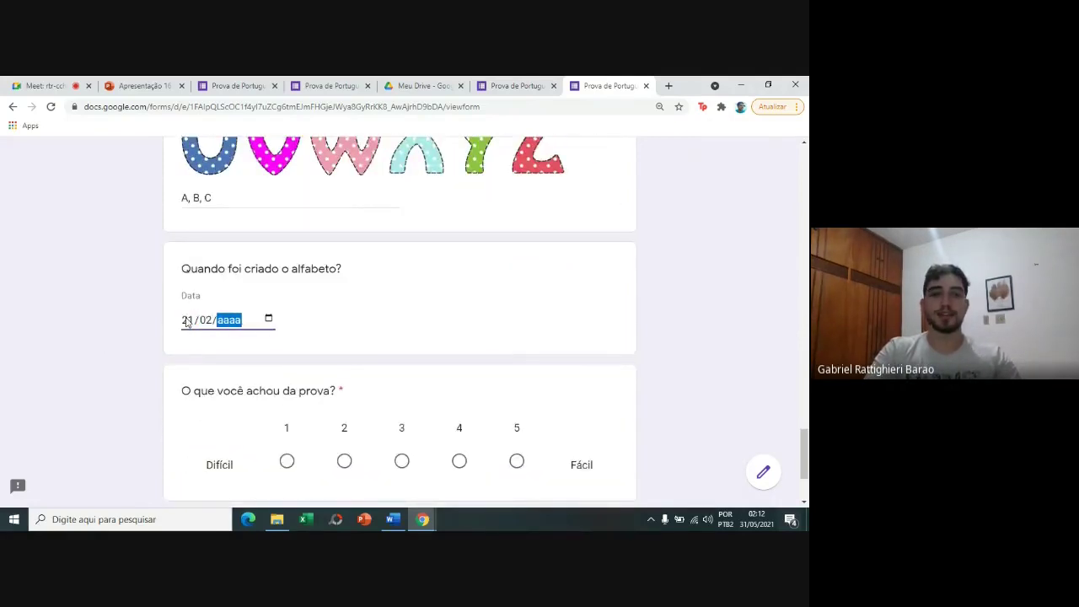
{"action": "type", "text": "2020"}
{"action": "left_click", "coordinate": [159, 319]}
Rate the test 2 on the rating scale.
{"action": "scroll", "coordinate": [159, 320], "scroll_direction": "down", "scroll_amount": 1}
{"action": "scroll", "coordinate": [159, 320], "scroll_direction": "down", "scroll_amount": 1}
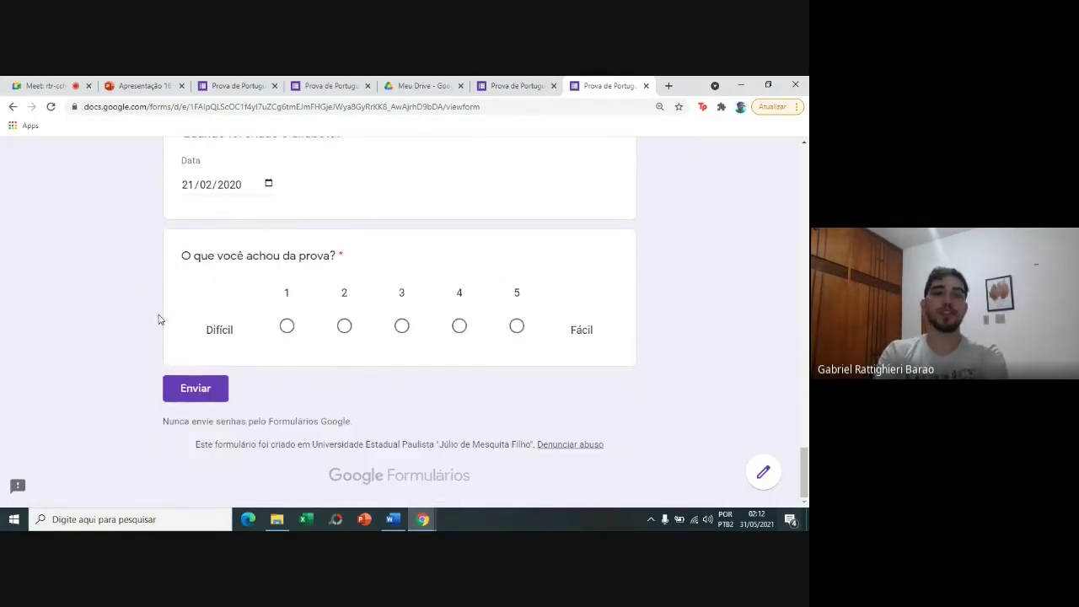
{"action": "left_click", "coordinate": [514, 328]}
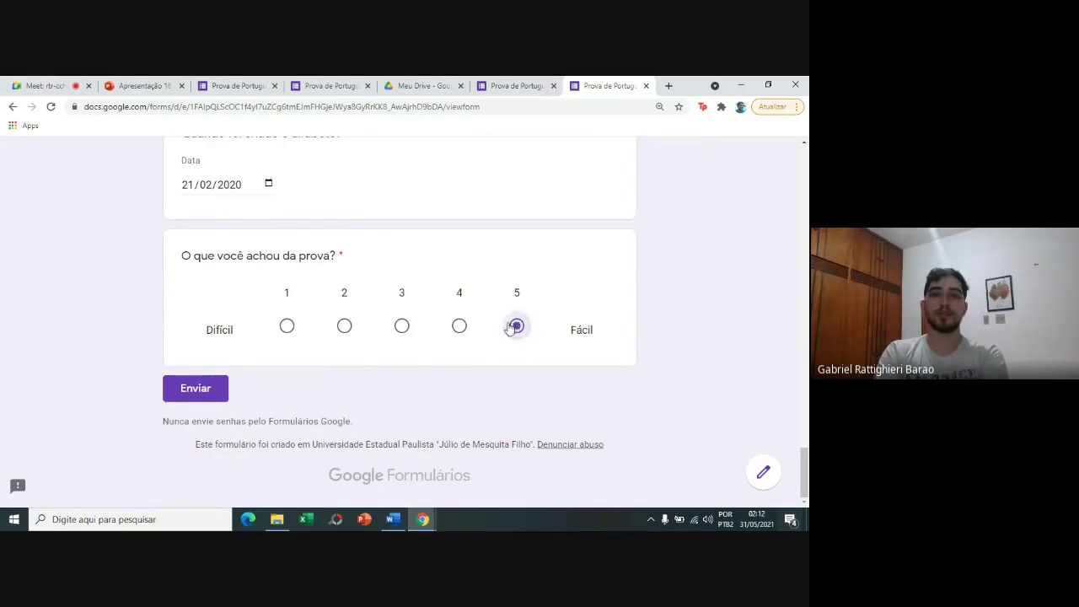
{"action": "left_click", "coordinate": [344, 326]}
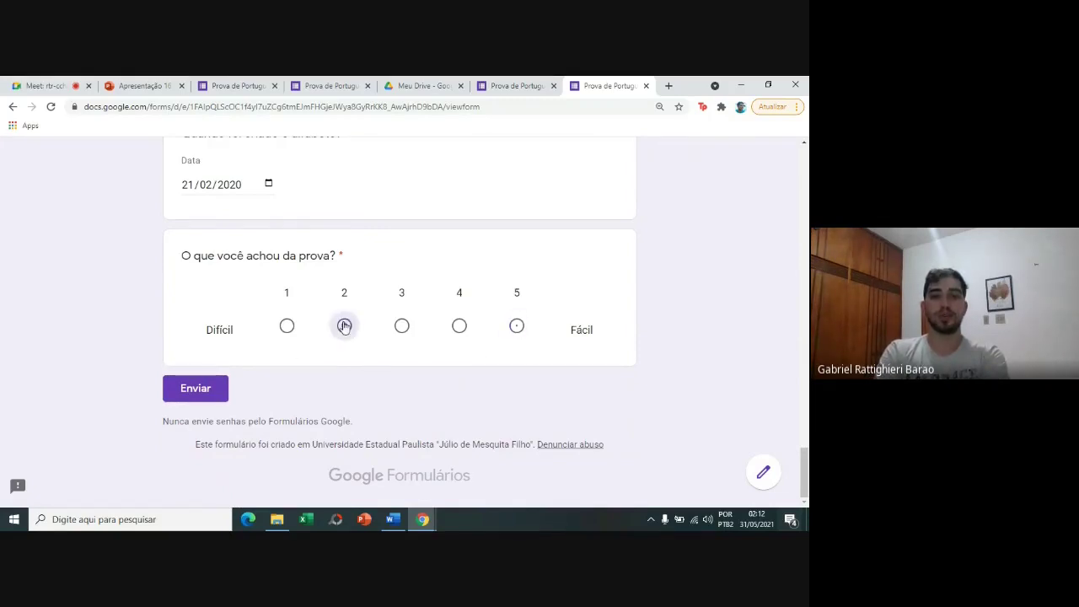
Submit the quiz, view the 3/9 score, and go back to the editor's settings.
{"action": "left_click", "coordinate": [203, 385]}
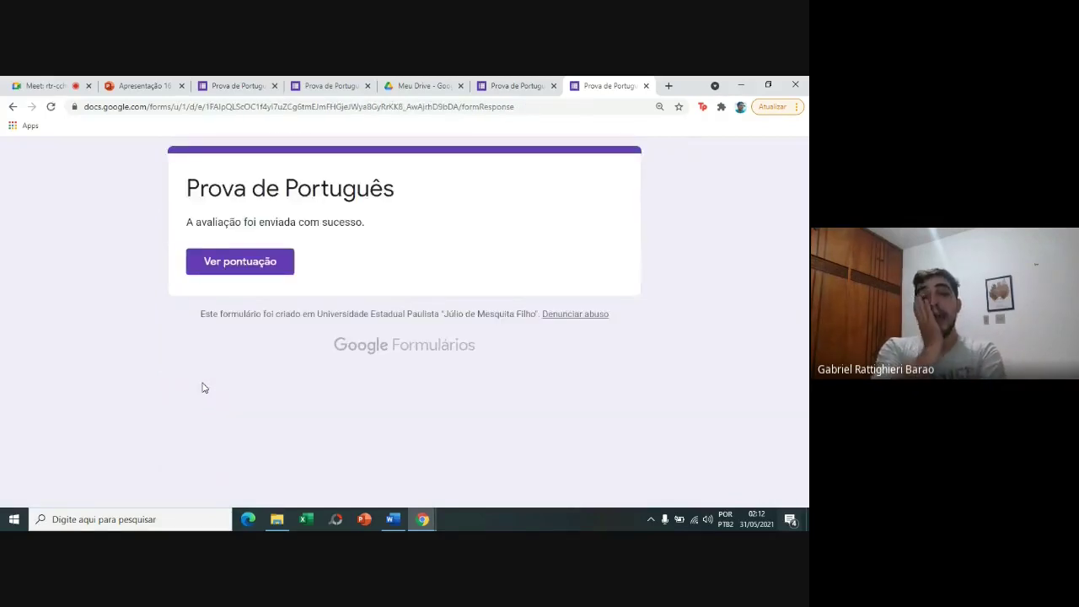
{"action": "left_click", "coordinate": [245, 272]}
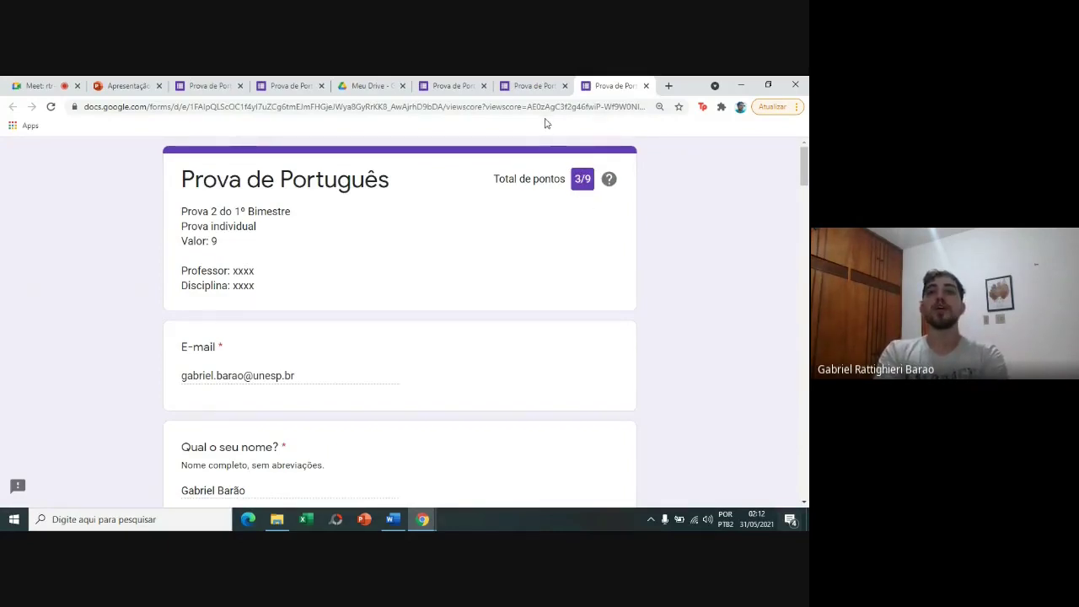
{"action": "left_click", "coordinate": [540, 81]}
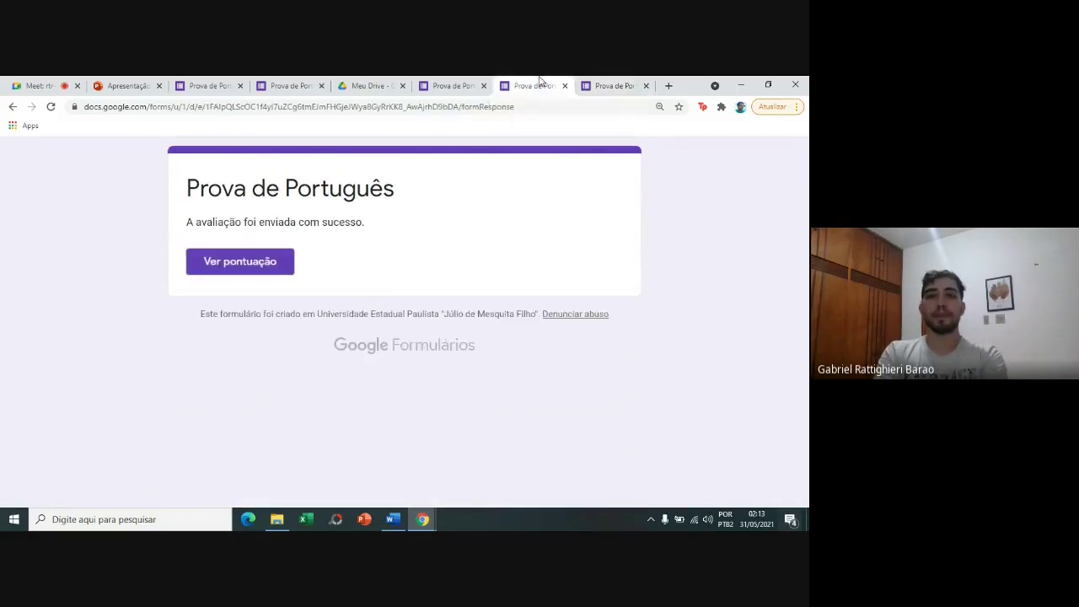
{"action": "left_click", "coordinate": [472, 82]}
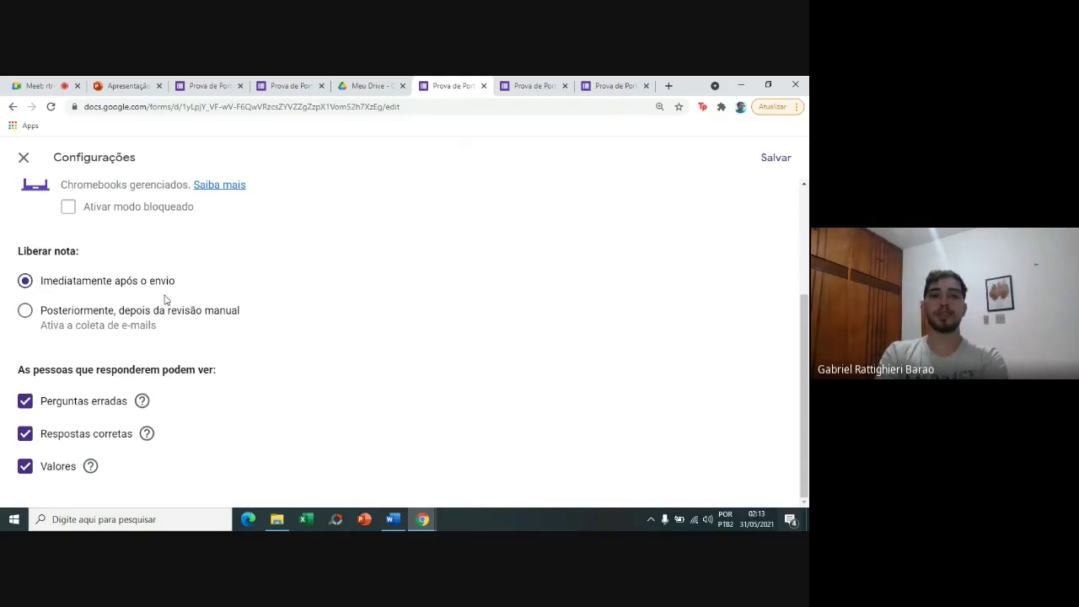
Review 'Quais as consoantes?' in the graded response, scored 1/1 with 'Parabéns!' feedback.
{"action": "left_click", "coordinate": [614, 85]}
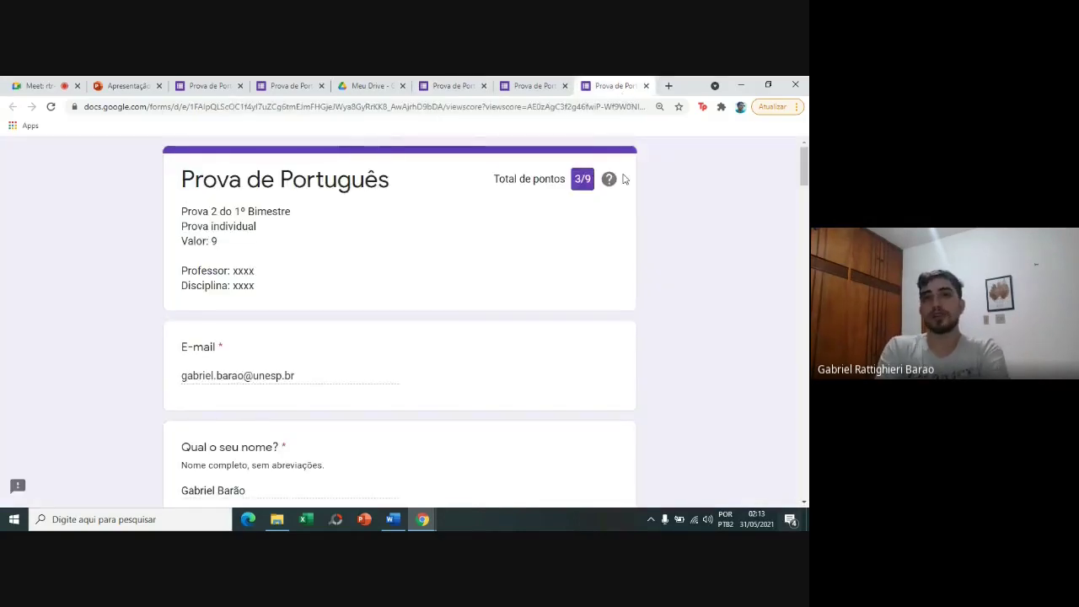
{"action": "scroll", "coordinate": [543, 134], "scroll_direction": "down", "scroll_amount": 5}
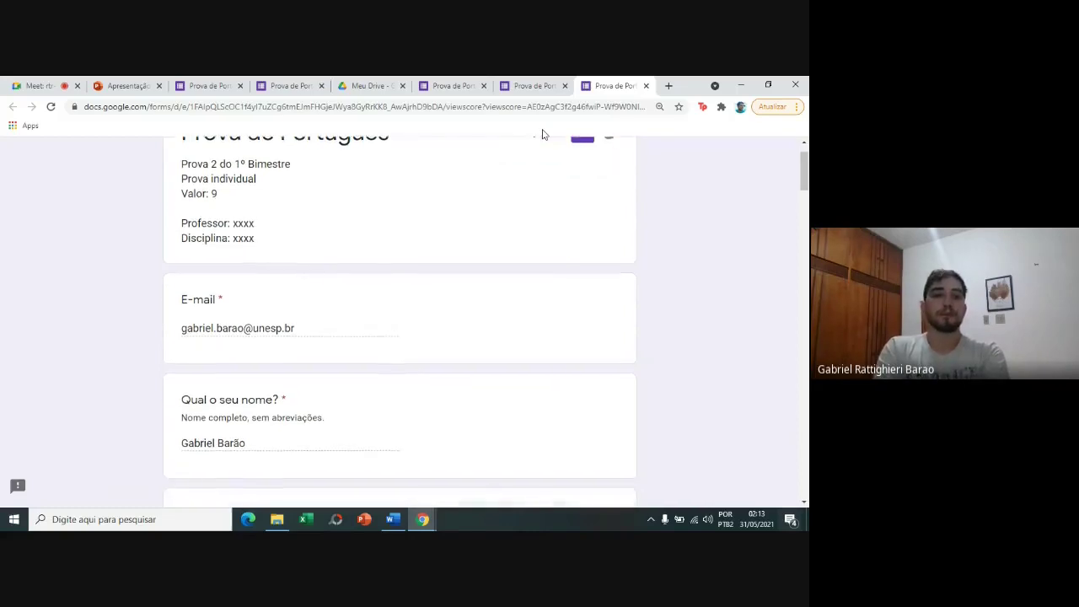
{"action": "scroll", "coordinate": [543, 134], "scroll_direction": "down", "scroll_amount": 2}
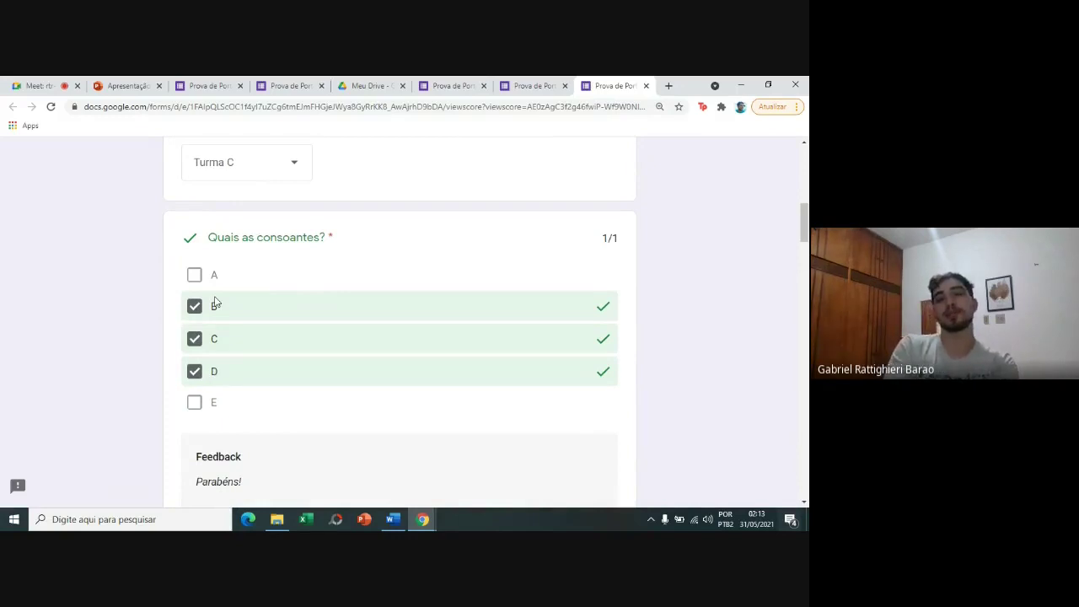
{"action": "left_click", "coordinate": [486, 82]}
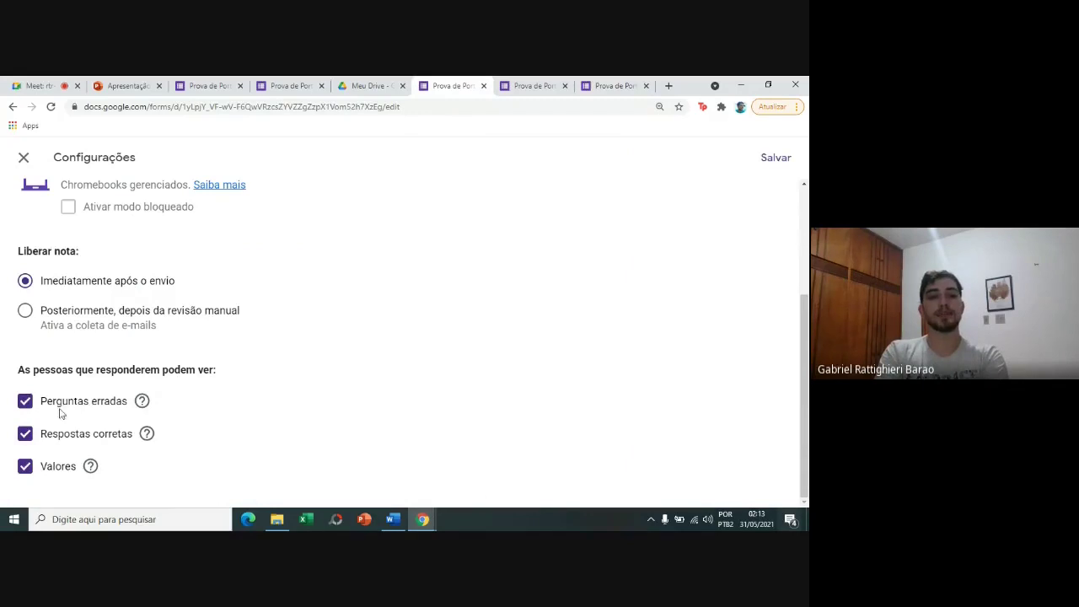
{"action": "mouse_move", "coordinate": [146, 436]}
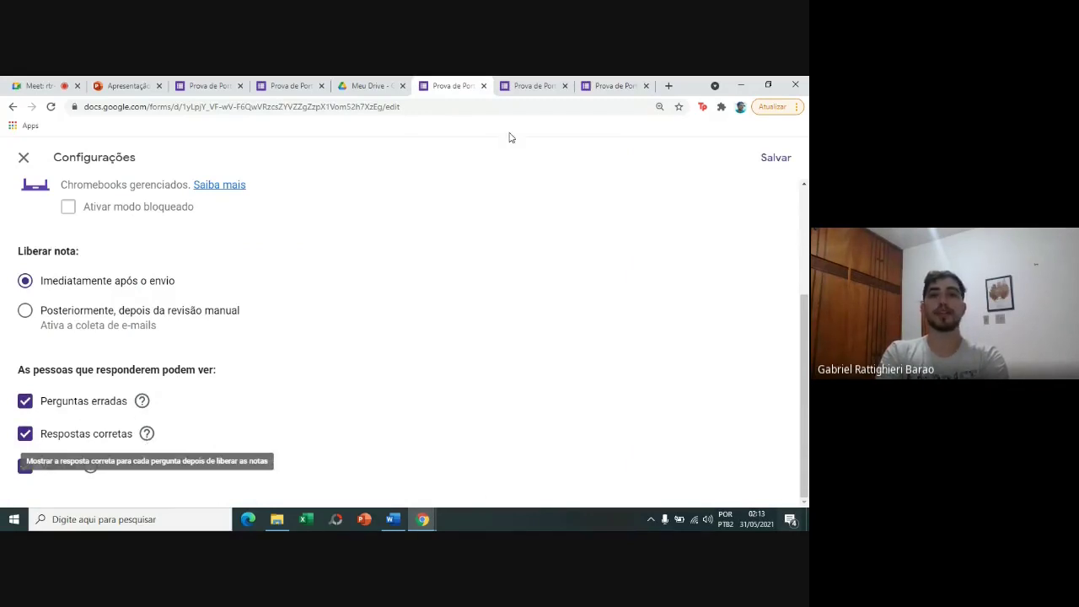
{"action": "left_click", "coordinate": [641, 83]}
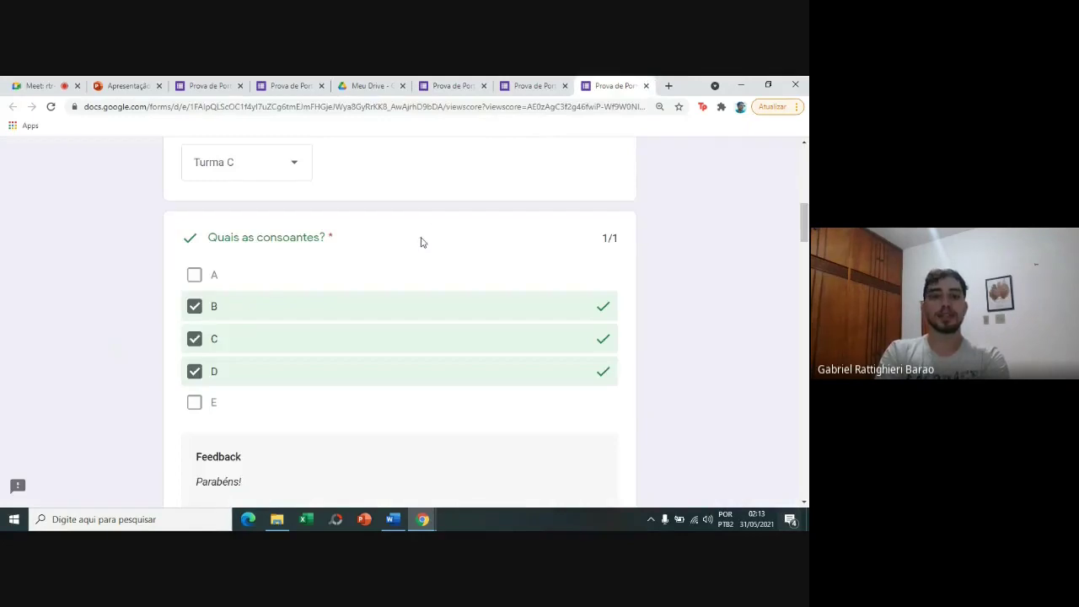
Scroll to the first-letter question scored 0/1 for B, showing correct answer A and feedback.
{"action": "scroll", "coordinate": [419, 241], "scroll_direction": "down", "scroll_amount": 1}
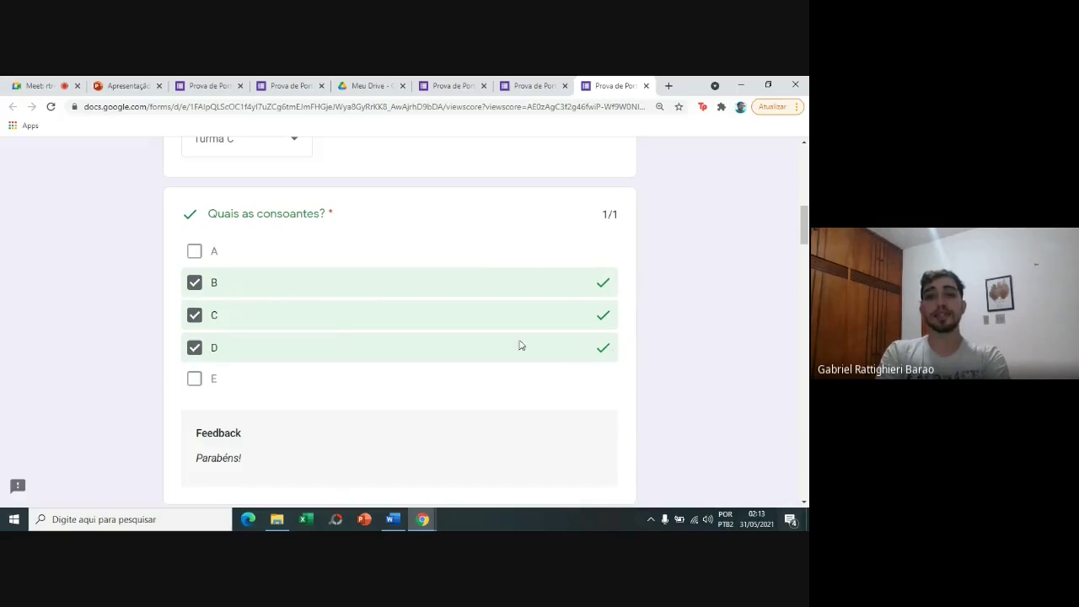
{"action": "scroll", "coordinate": [518, 343], "scroll_direction": "down", "scroll_amount": 2}
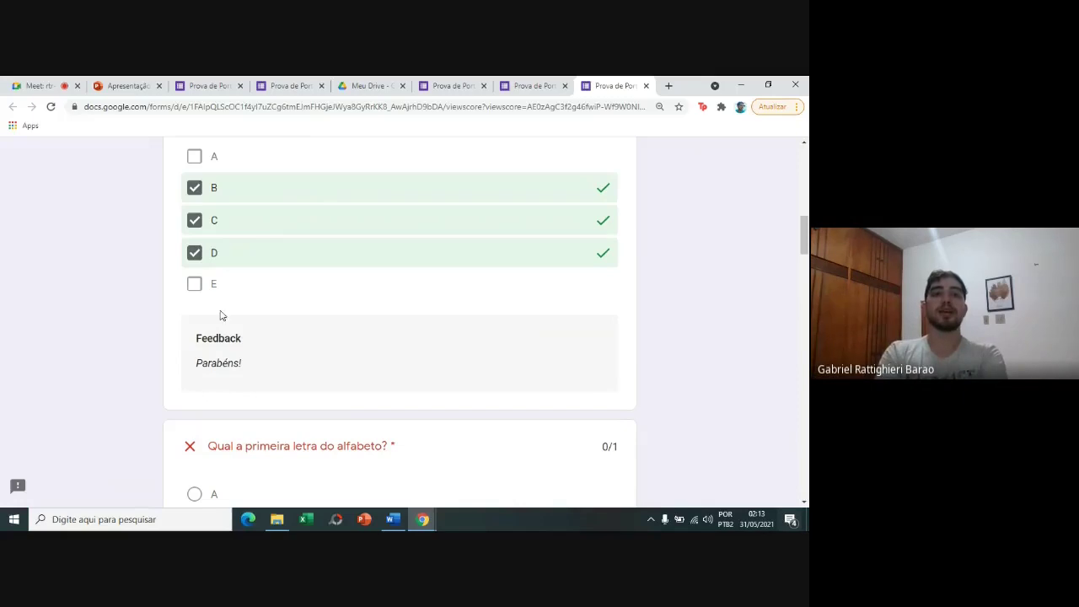
{"action": "scroll", "coordinate": [201, 331], "scroll_direction": "down", "scroll_amount": 4}
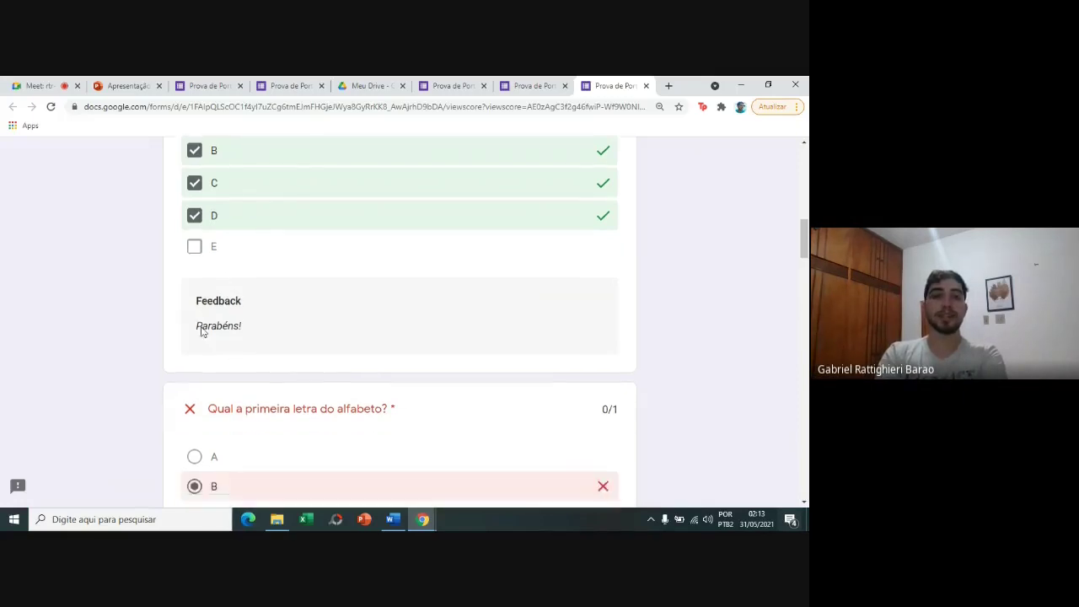
{"action": "scroll", "coordinate": [201, 331], "scroll_direction": "down", "scroll_amount": 1}
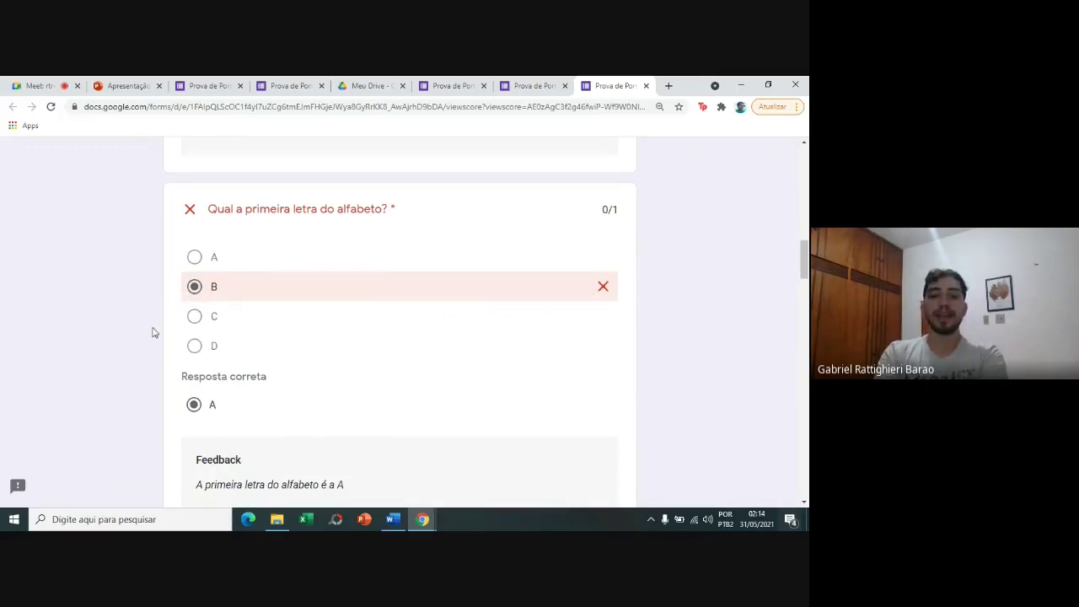
{"action": "scroll", "coordinate": [153, 332], "scroll_direction": "down", "scroll_amount": 1}
{"action": "scroll", "coordinate": [152, 332], "scroll_direction": "down", "scroll_amount": 2}
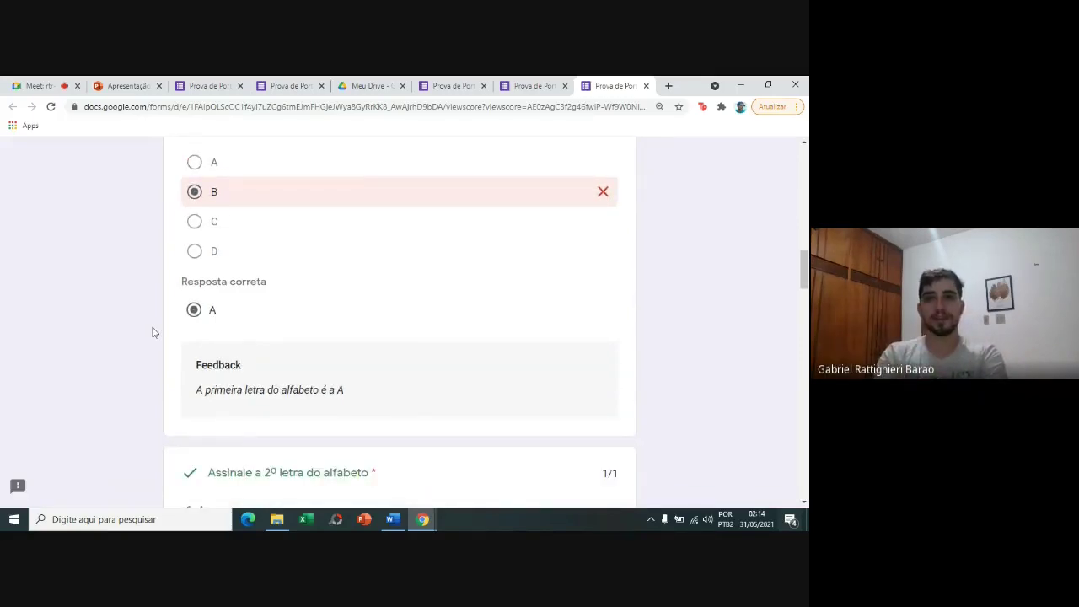
{"action": "left_click", "coordinate": [432, 84]}
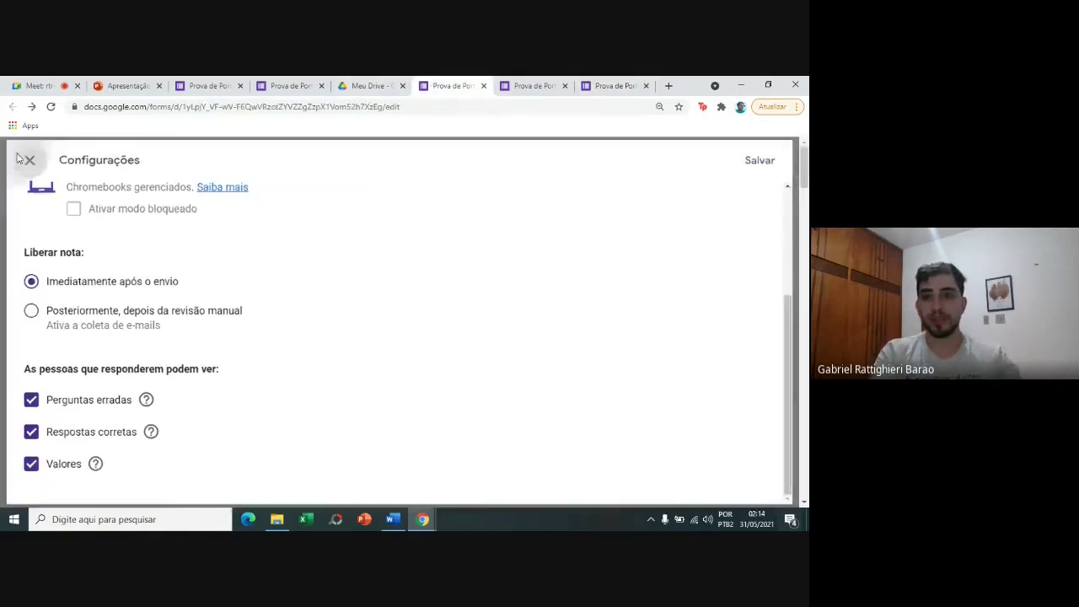
Close the settings, check the consonants question's answer key, then return to the graded response.
{"action": "left_click", "coordinate": [20, 159]}
{"action": "scroll", "coordinate": [785, 233], "scroll_direction": "down", "scroll_amount": 10}
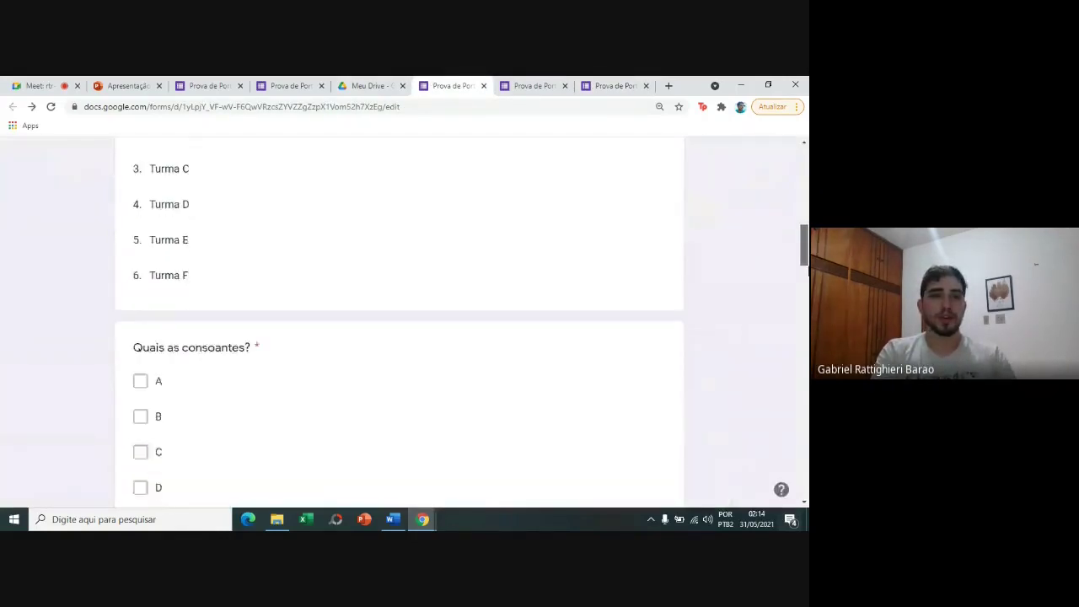
{"action": "scroll", "coordinate": [465, 283], "scroll_direction": "down", "scroll_amount": 3}
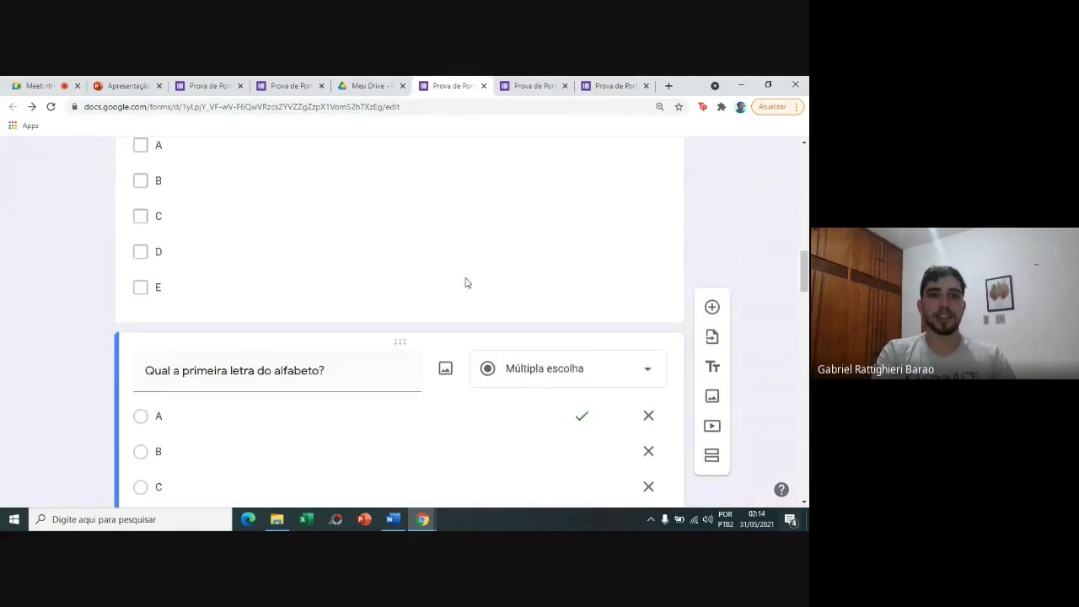
{"action": "left_click", "coordinate": [466, 283]}
{"action": "left_click", "coordinate": [193, 414]}
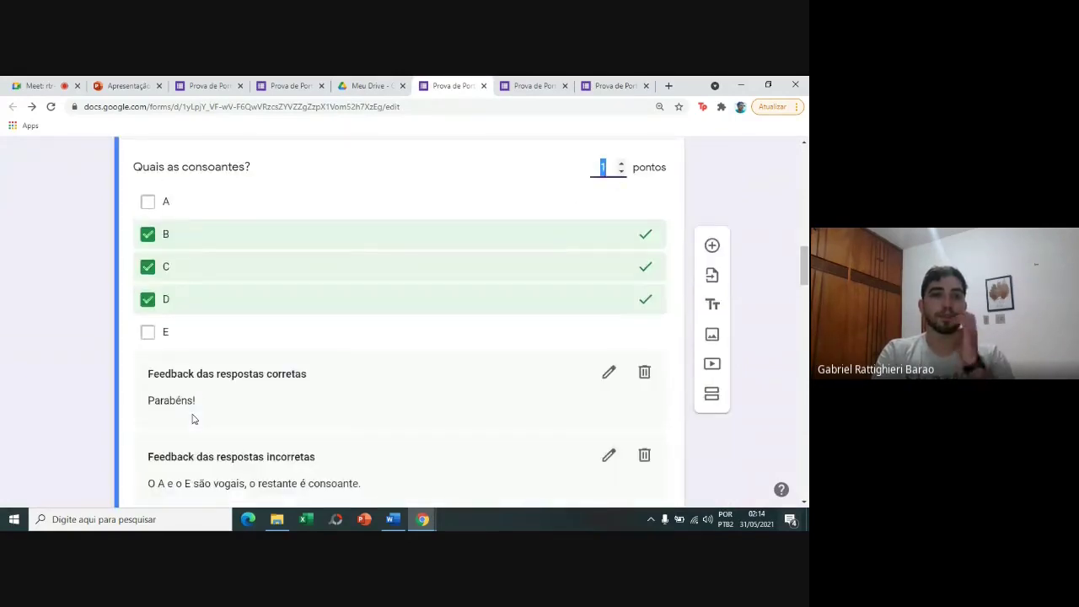
{"action": "left_click_drag", "start_coordinate": [807, 265], "coordinate": [807, 281]}
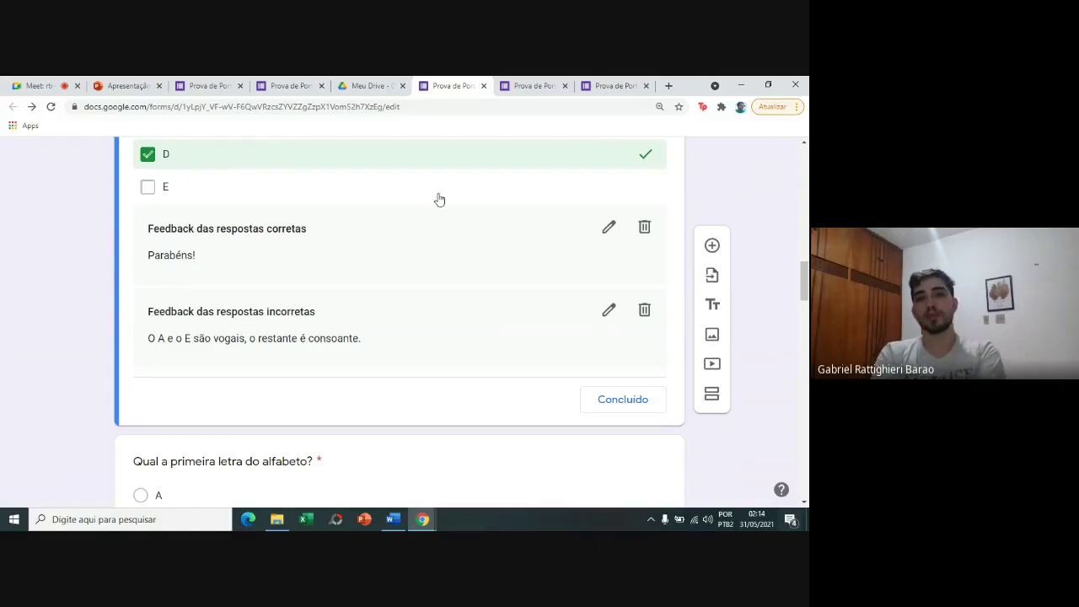
{"action": "left_click", "coordinate": [613, 84]}
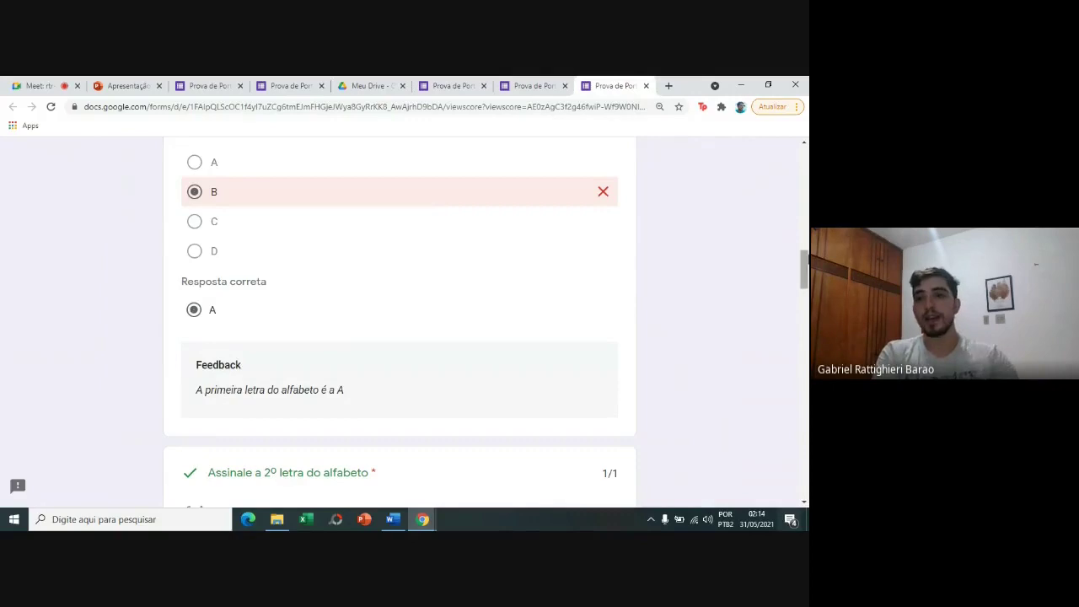
{"action": "scroll", "coordinate": [803, 268], "scroll_direction": "up", "scroll_amount": 1}
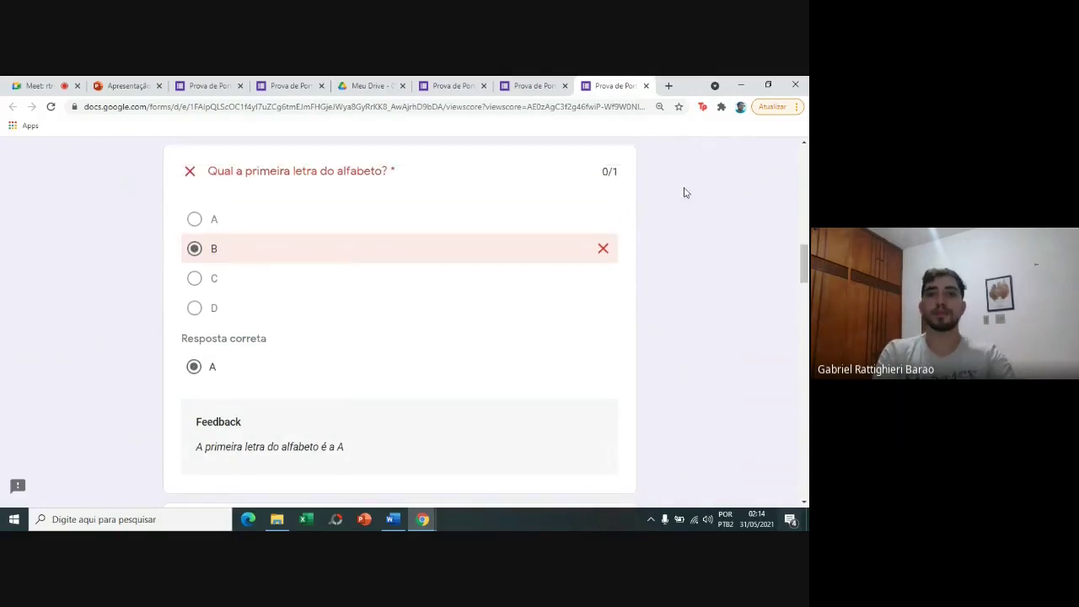
{"action": "left_click", "coordinate": [538, 87]}
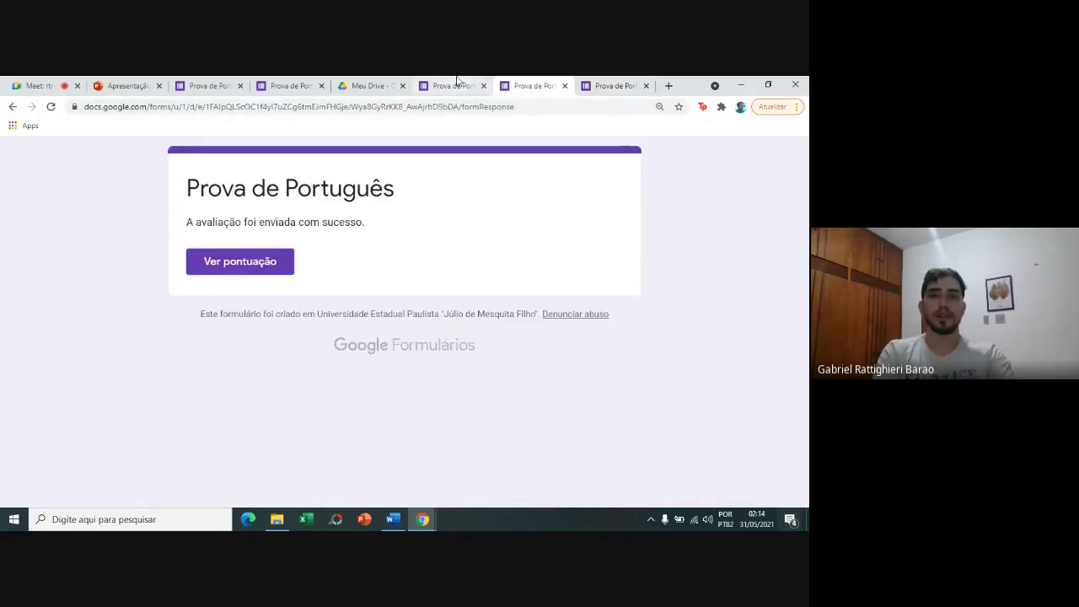
{"action": "left_click", "coordinate": [458, 86]}
{"action": "left_click_drag", "start_coordinate": [806, 276], "coordinate": [805, 318]}
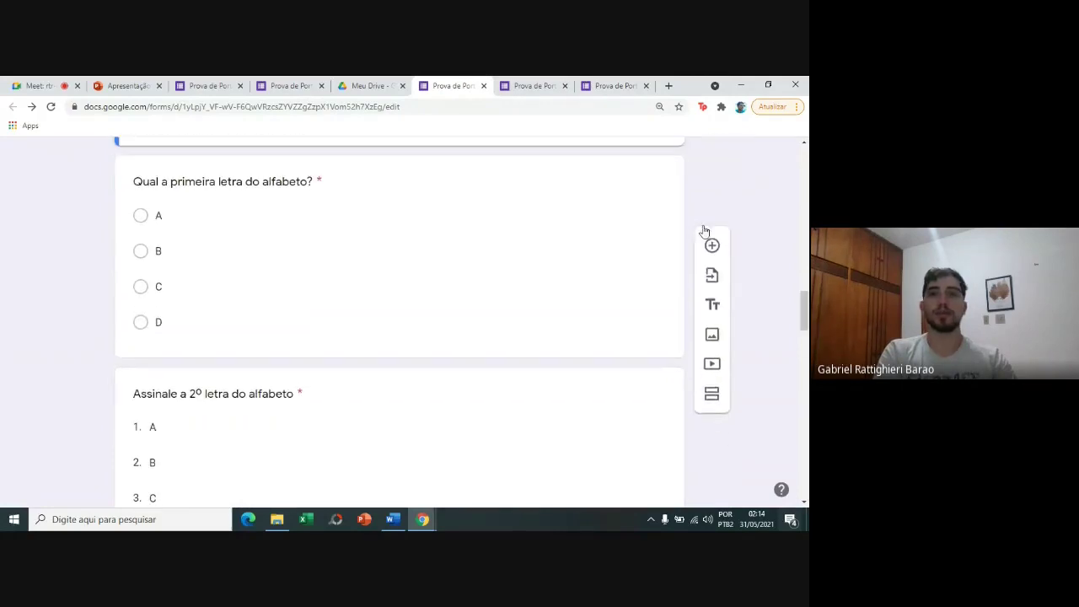
{"action": "left_click", "coordinate": [634, 81]}
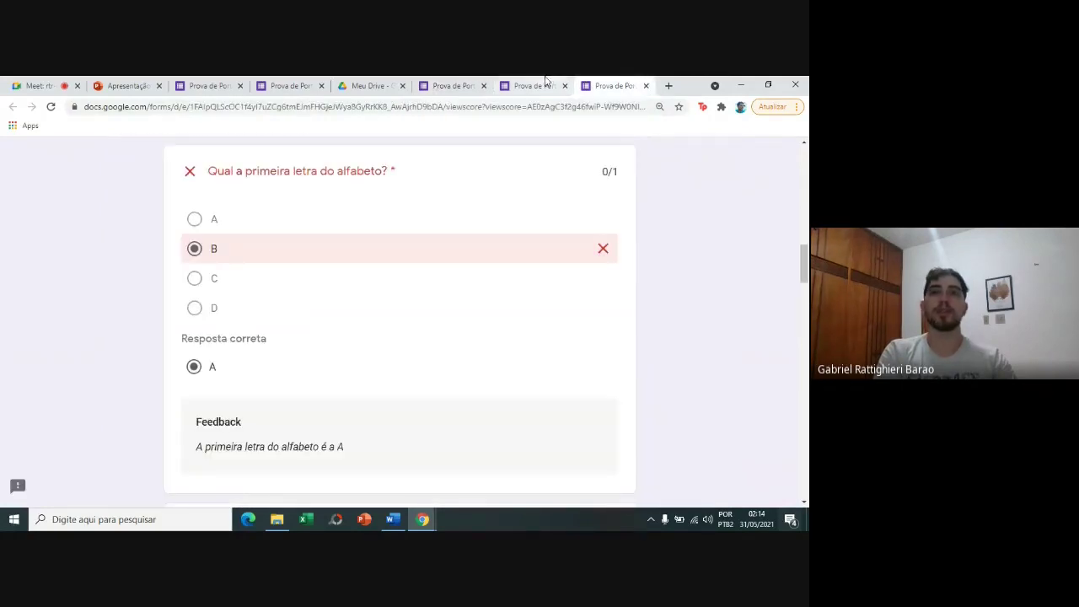
{"action": "left_click", "coordinate": [471, 82]}
{"action": "scroll", "coordinate": [273, 320], "scroll_direction": "down", "scroll_amount": 2}
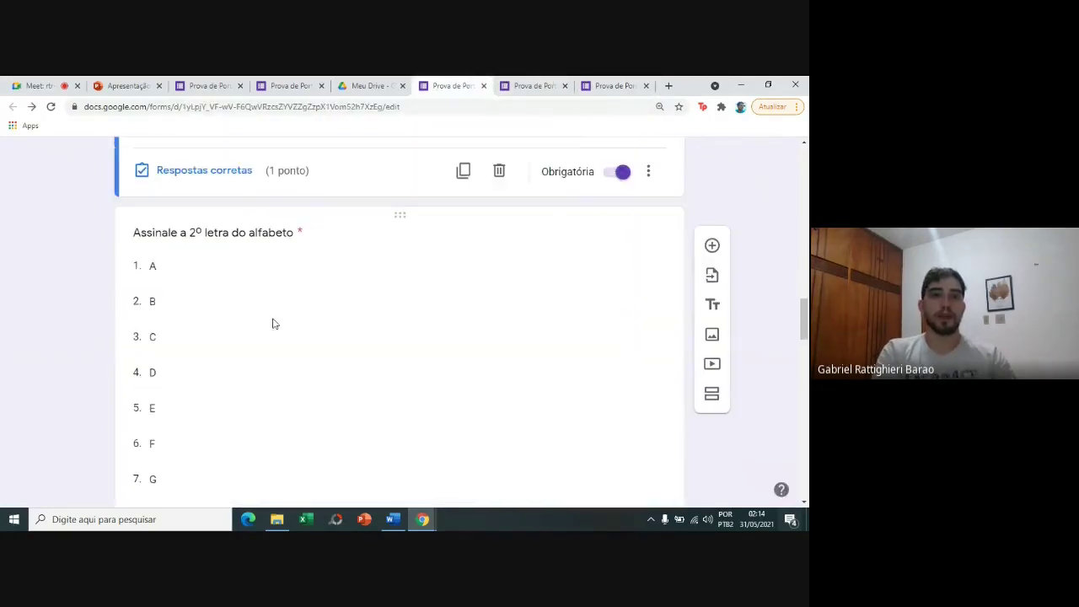
{"action": "left_click_drag", "start_coordinate": [804, 319], "coordinate": [806, 287]}
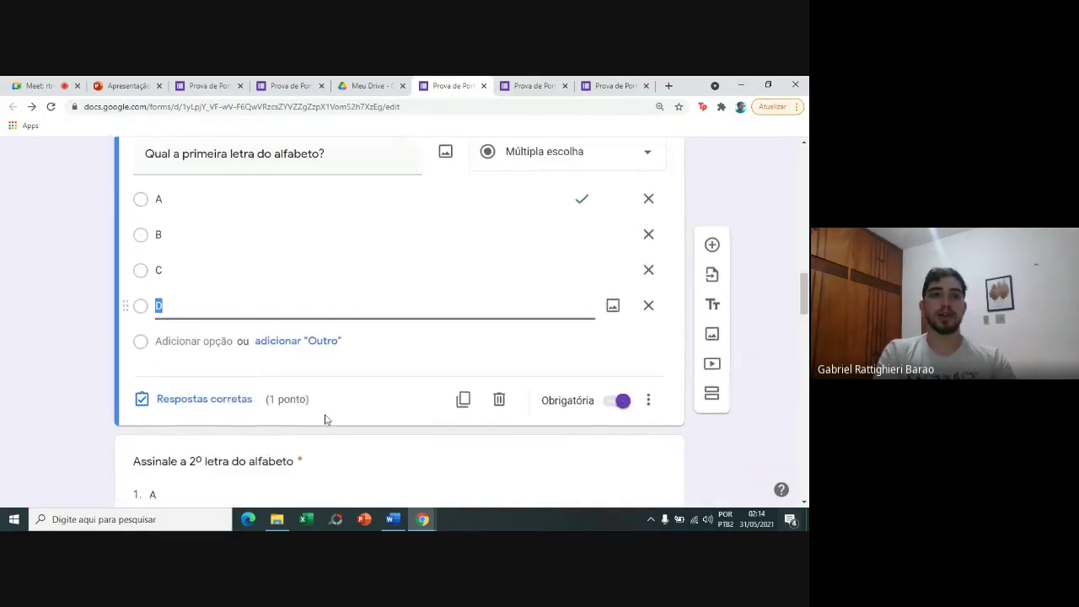
{"action": "left_click", "coordinate": [211, 410]}
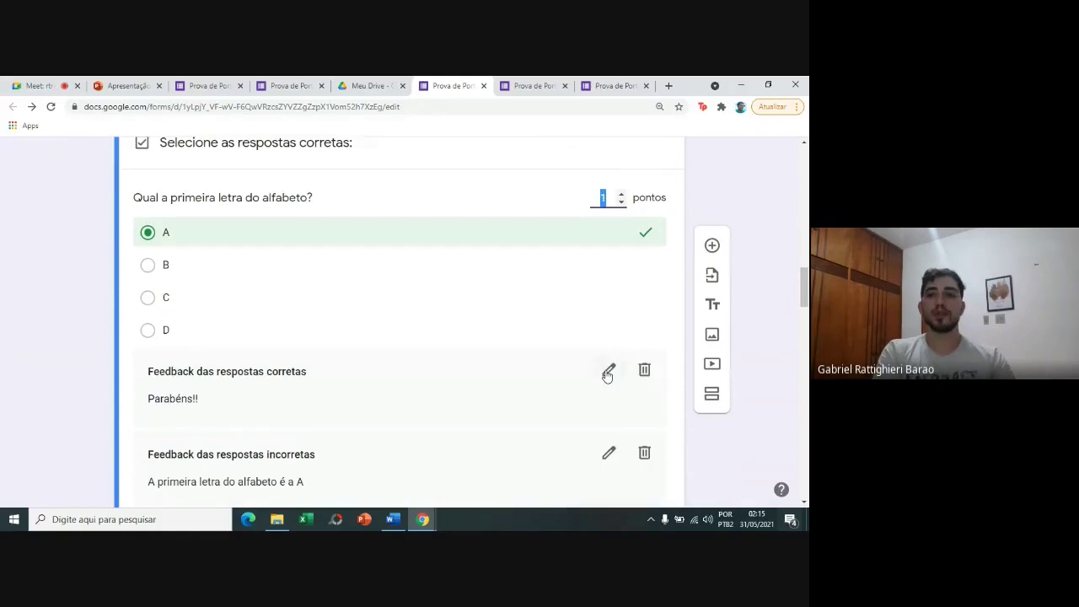
{"action": "mouse_move", "coordinate": [805, 282]}
{"action": "left_mouse_down"}
{"action": "mouse_move", "coordinate": [807, 318]}
{"action": "mouse_move", "coordinate": [806, 304]}
{"action": "left_mouse_up"}
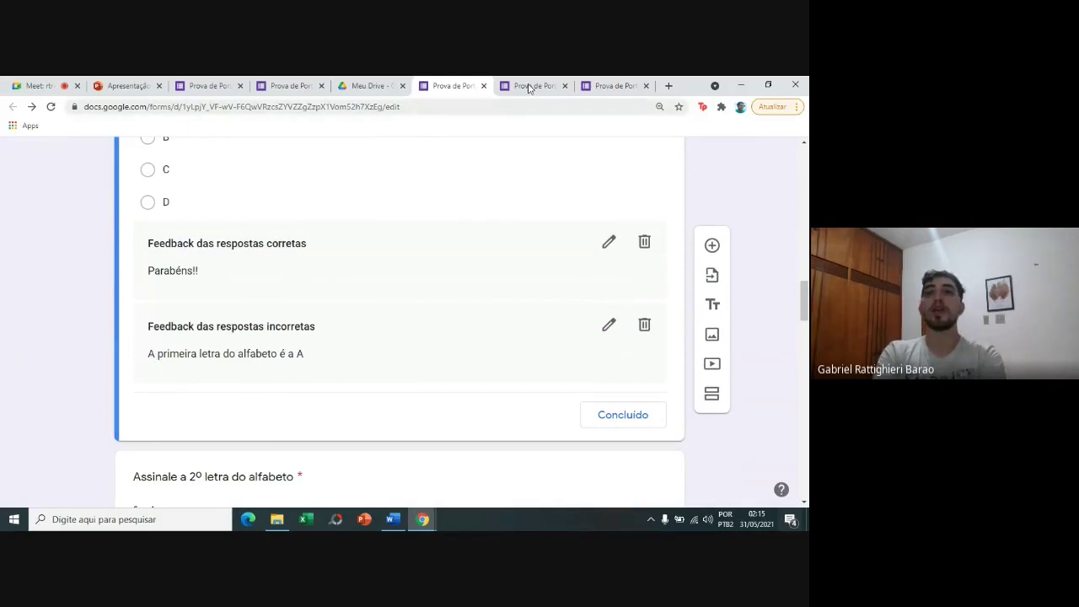
{"action": "left_click", "coordinate": [614, 85]}
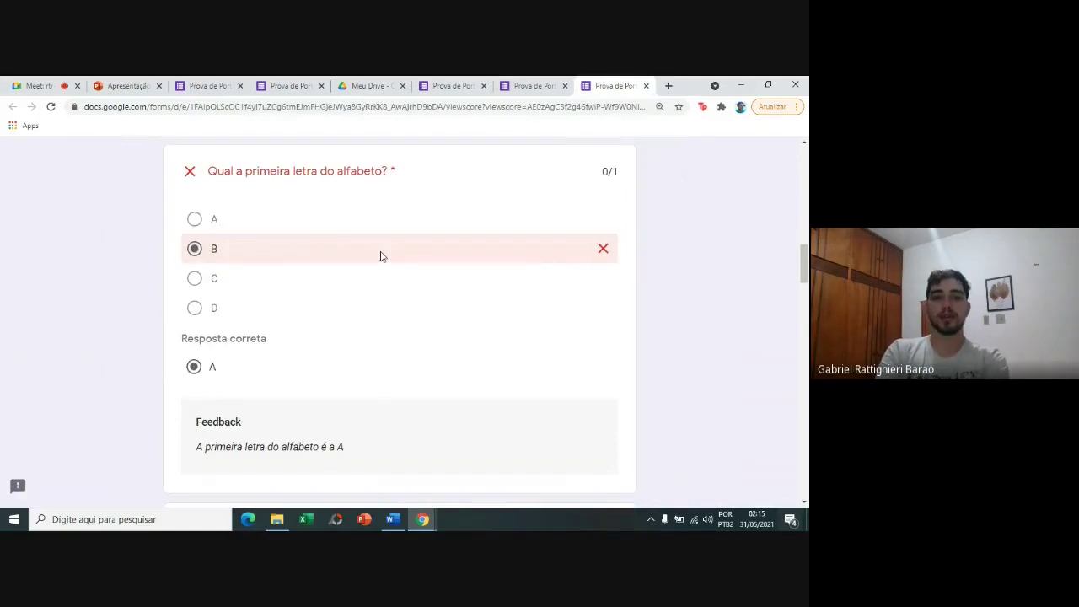
Scroll down through every graded answer to the bottom of the Prova de Português response.
{"action": "scroll", "coordinate": [380, 256], "scroll_direction": "down", "scroll_amount": 1}
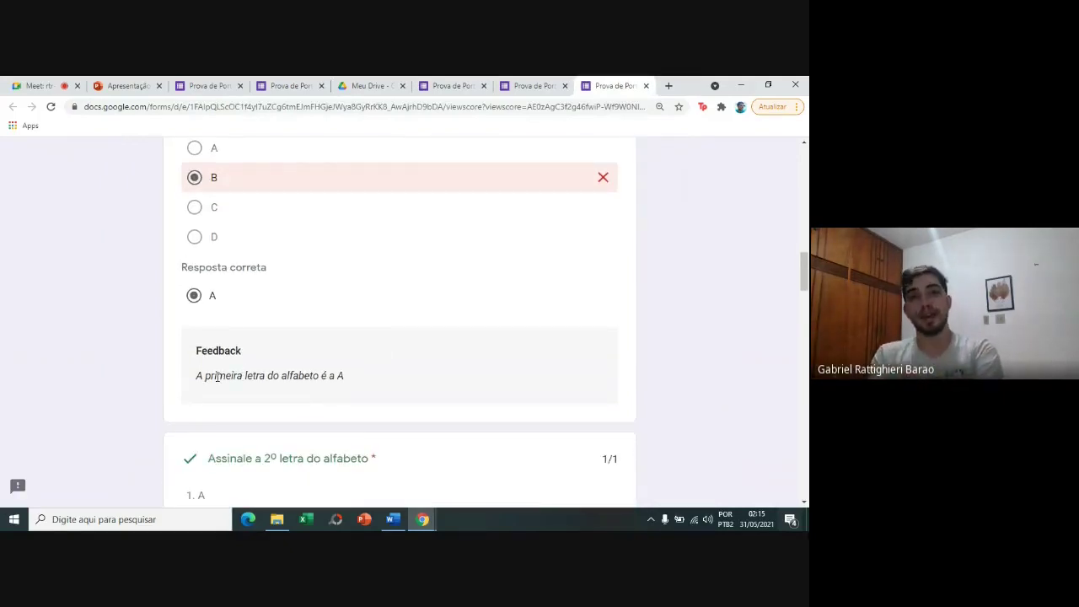
{"action": "scroll", "coordinate": [217, 377], "scroll_direction": "up", "scroll_amount": 1}
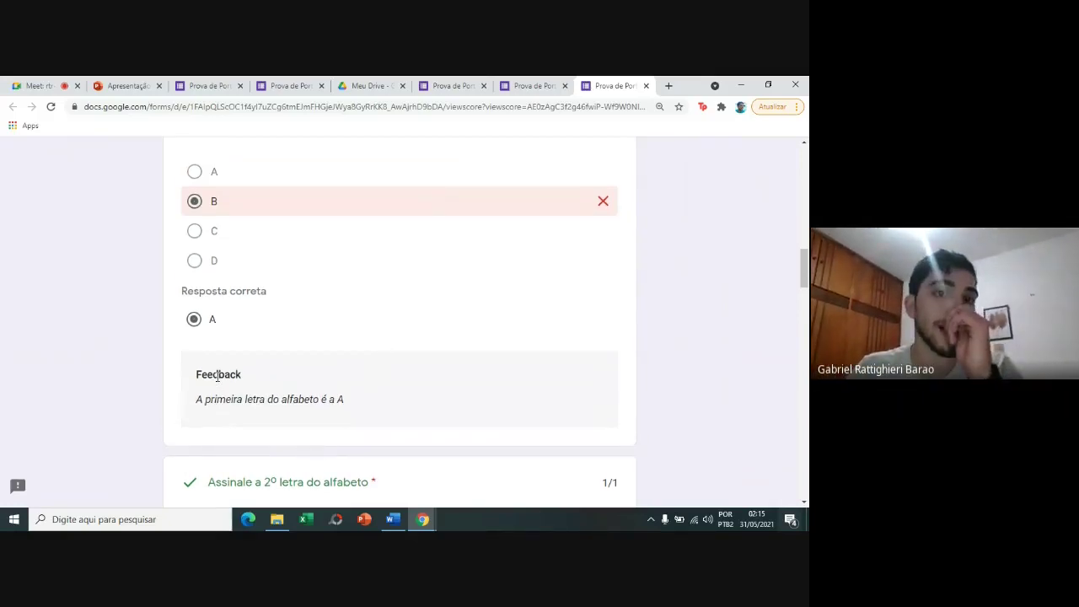
{"action": "scroll", "coordinate": [217, 377], "scroll_direction": "down", "scroll_amount": 1}
{"action": "scroll", "coordinate": [217, 381], "scroll_direction": "down", "scroll_amount": 2}
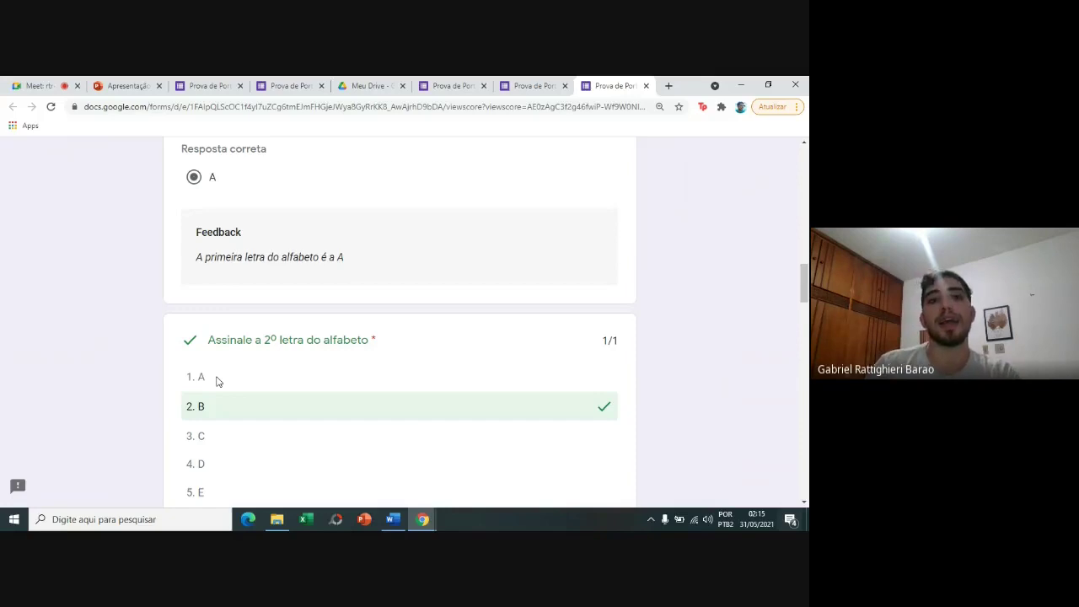
{"action": "scroll", "coordinate": [217, 382], "scroll_direction": "down", "scroll_amount": 4}
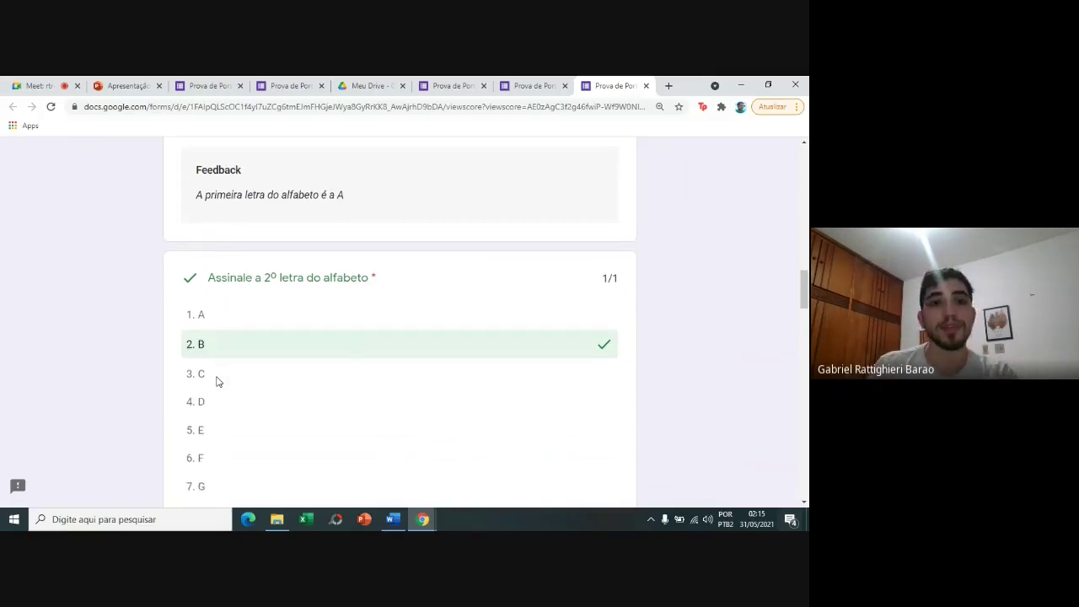
{"action": "scroll", "coordinate": [217, 381], "scroll_direction": "down", "scroll_amount": 3}
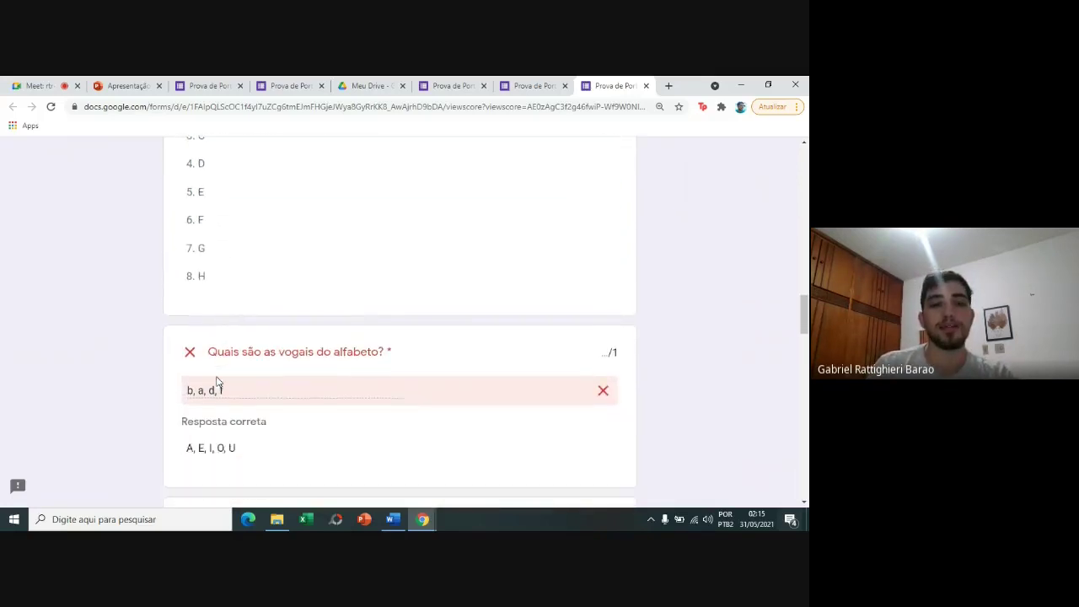
{"action": "scroll", "coordinate": [216, 381], "scroll_direction": "down", "scroll_amount": 1}
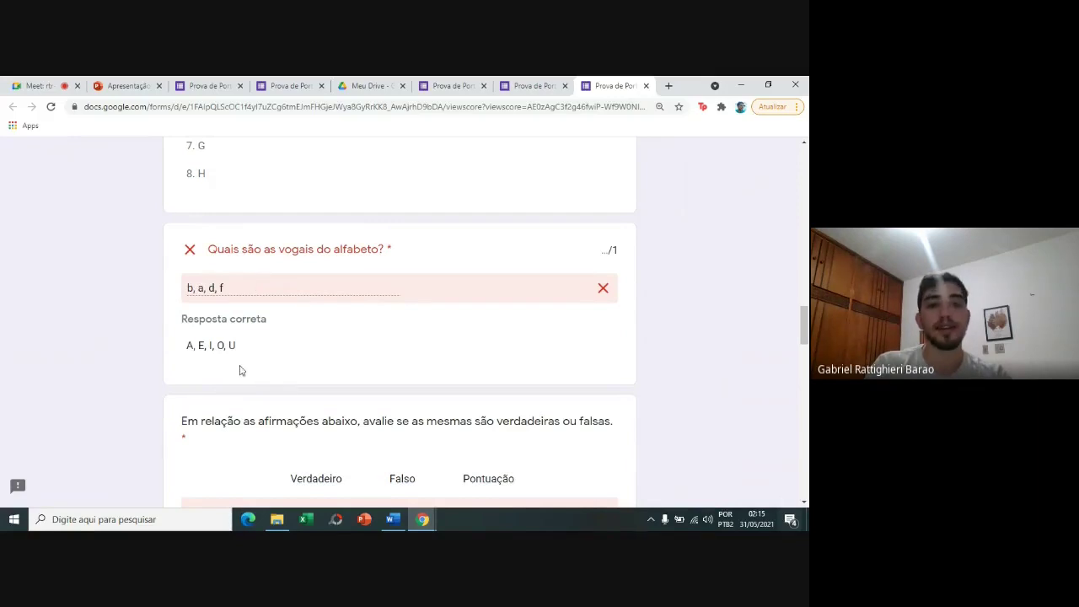
{"action": "scroll", "coordinate": [240, 371], "scroll_direction": "down", "scroll_amount": 4}
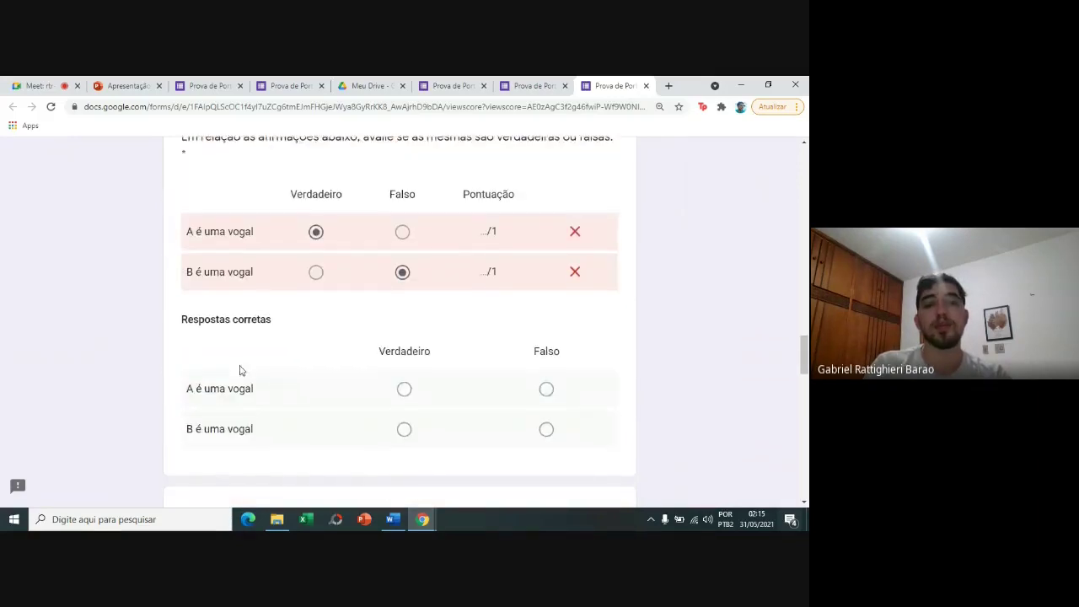
{"action": "scroll", "coordinate": [240, 371], "scroll_direction": "down", "scroll_amount": 2}
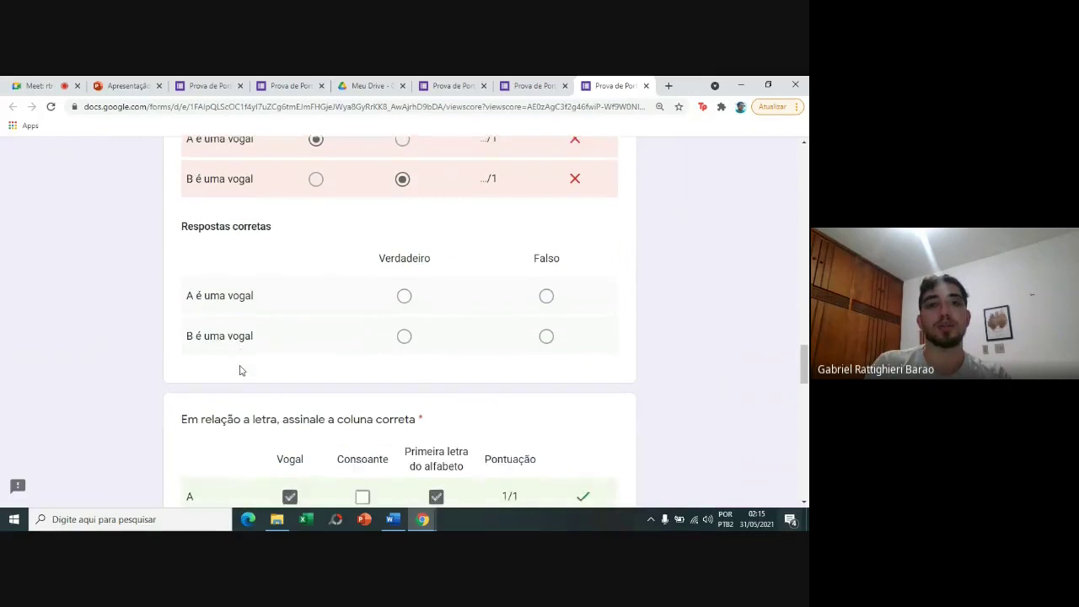
{"action": "scroll", "coordinate": [240, 370], "scroll_direction": "down", "scroll_amount": 3}
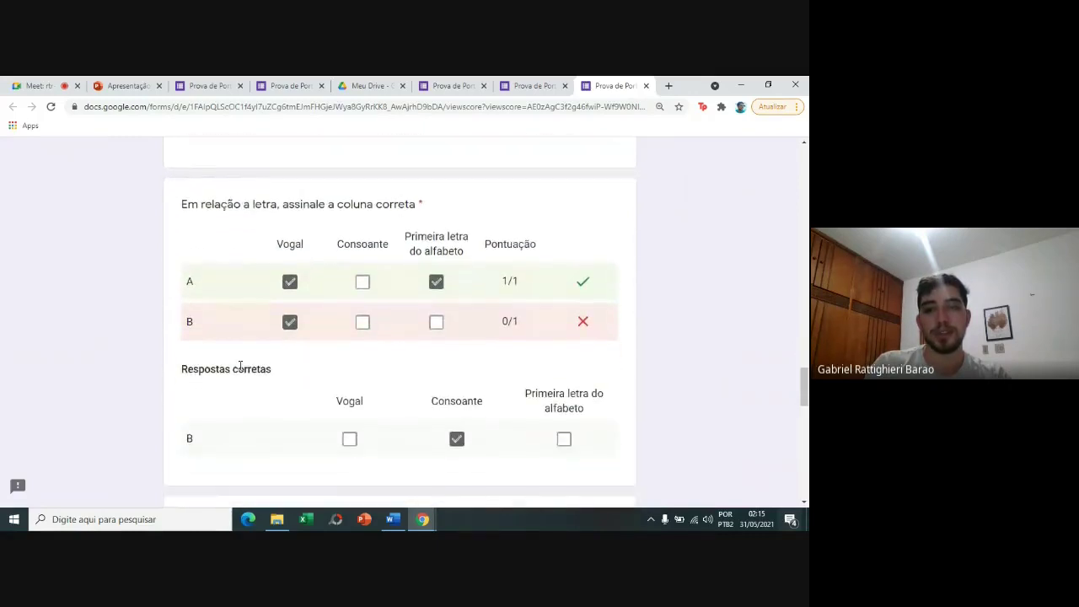
{"action": "scroll", "coordinate": [241, 368], "scroll_direction": "down", "scroll_amount": 4}
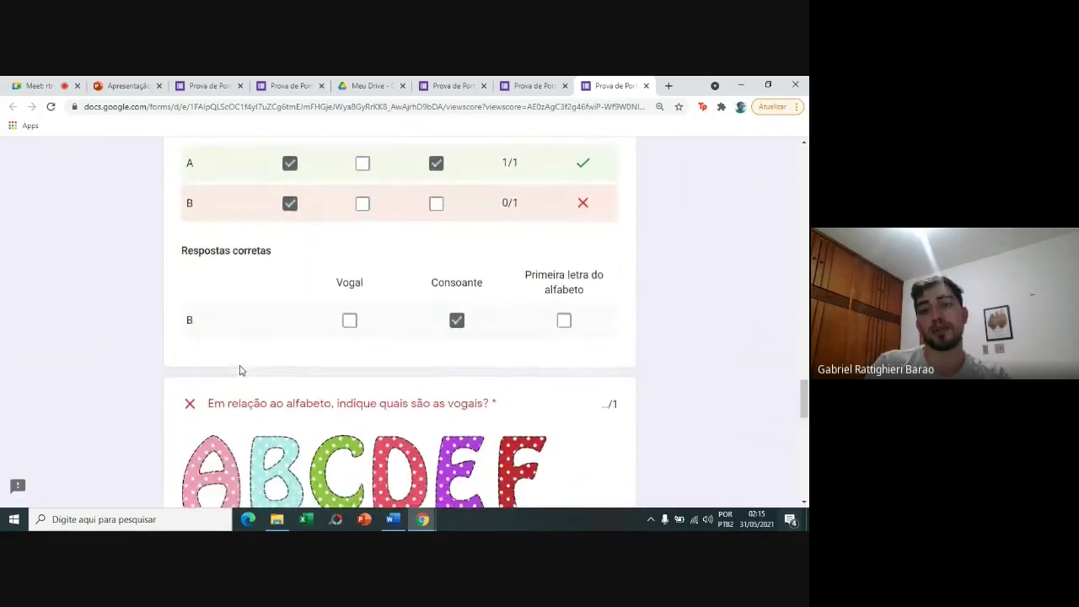
{"action": "scroll", "coordinate": [240, 369], "scroll_direction": "down", "scroll_amount": 10}
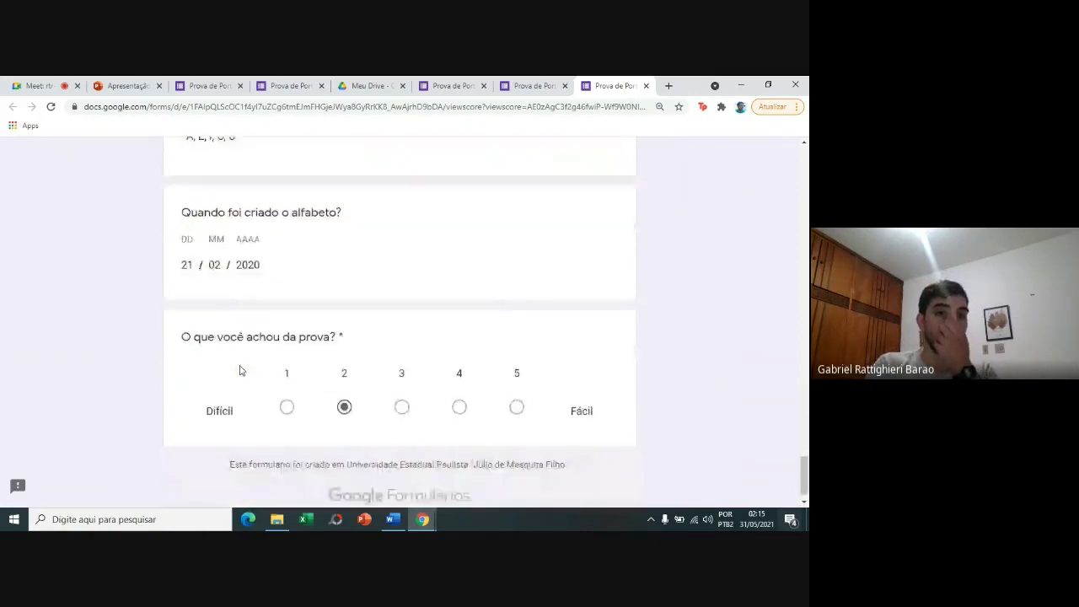
Scroll back up toward the response's 3/9 total score.
{"action": "scroll", "coordinate": [240, 370], "scroll_direction": "up", "scroll_amount": 8}
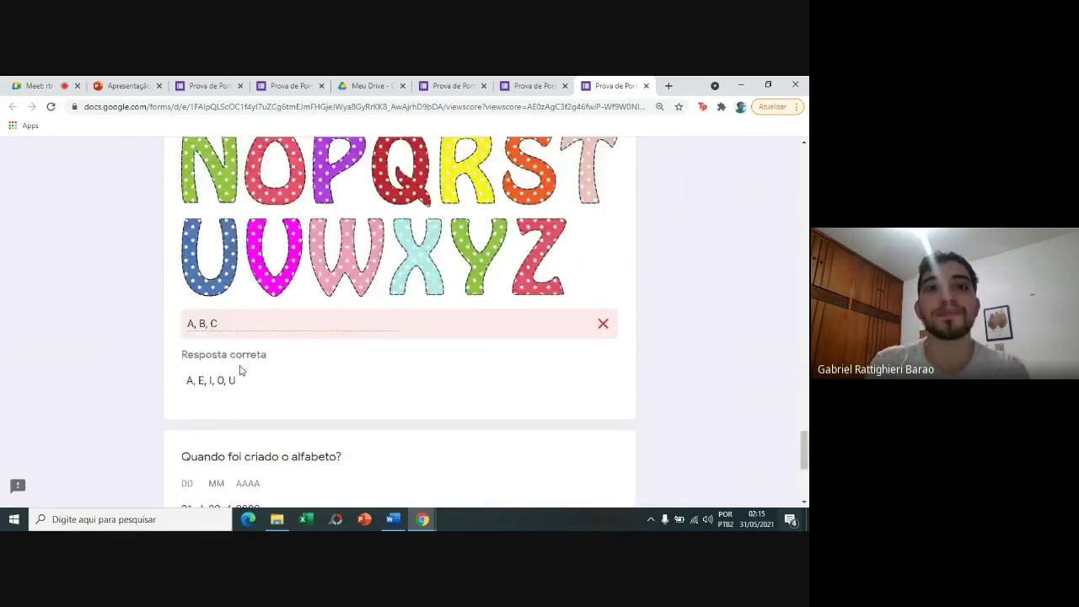
{"action": "scroll", "coordinate": [241, 368], "scroll_direction": "up", "scroll_amount": 10}
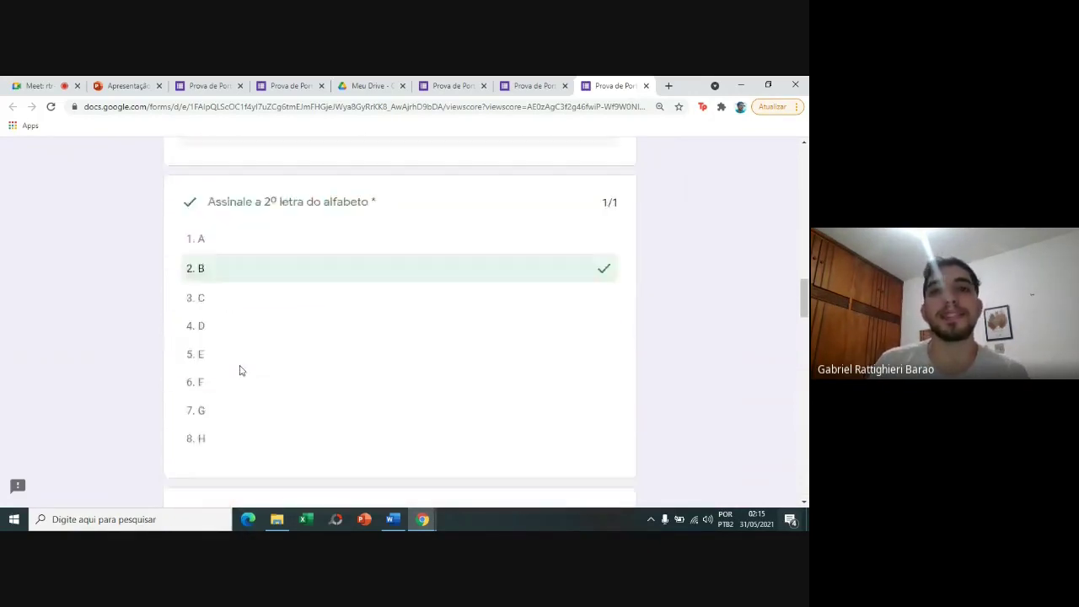
{"action": "scroll", "coordinate": [240, 370], "scroll_direction": "up", "scroll_amount": 10}
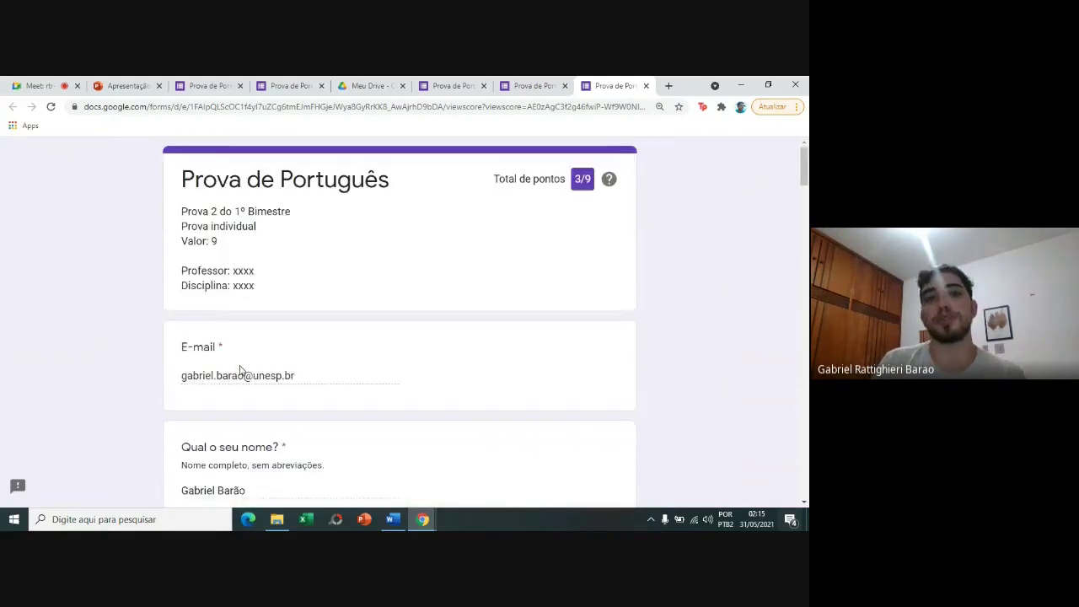
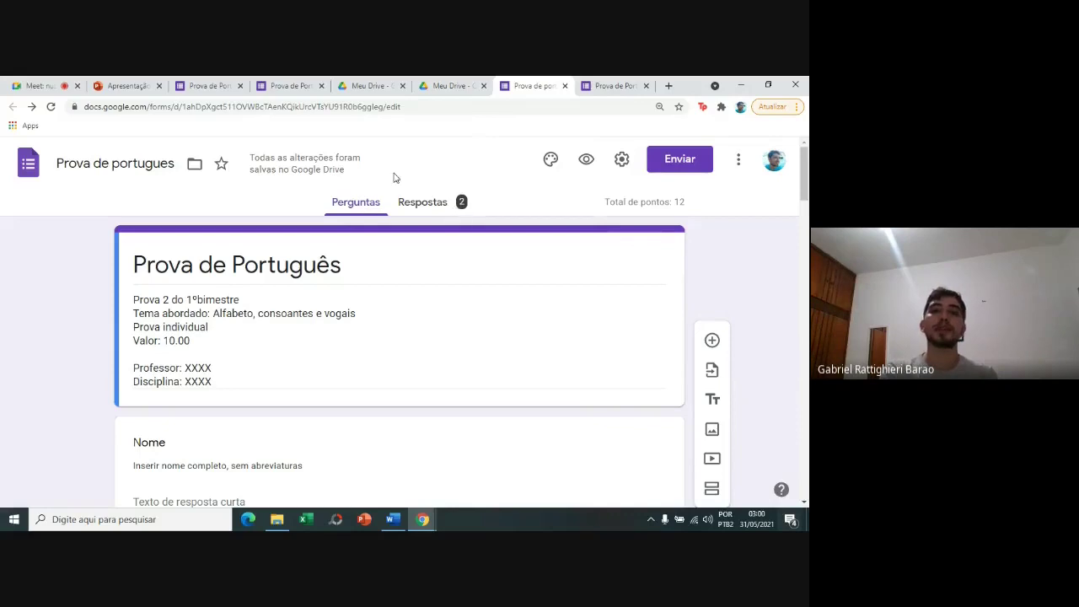
Show the Resumo of both responses: median 4.5/12 points, range 4–5 points.
{"action": "left_click", "coordinate": [455, 211]}
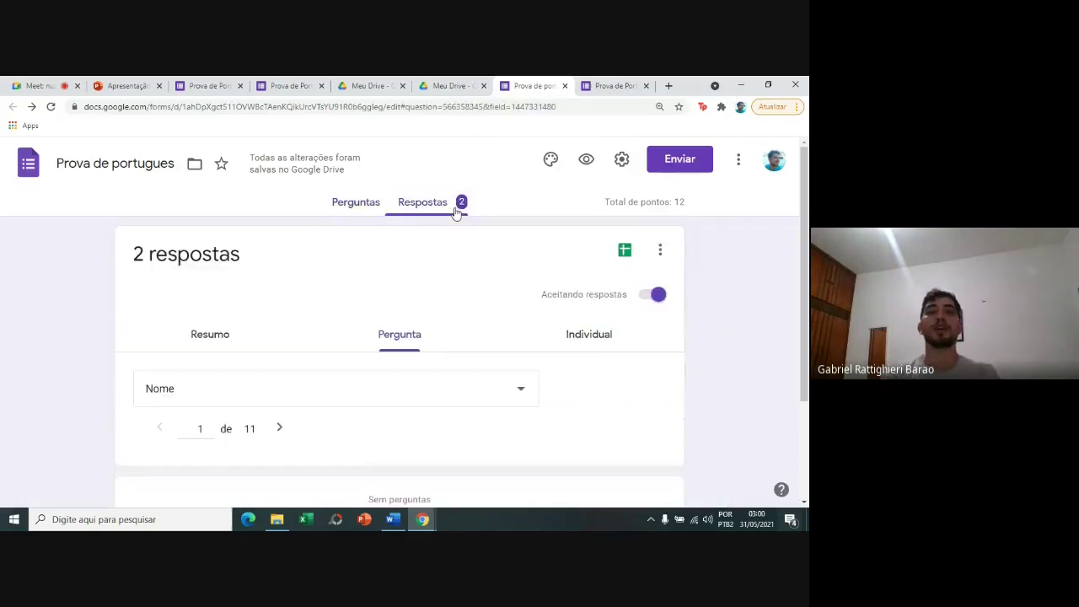
{"action": "key", "text": "Down"}
{"action": "key", "text": "Down"}
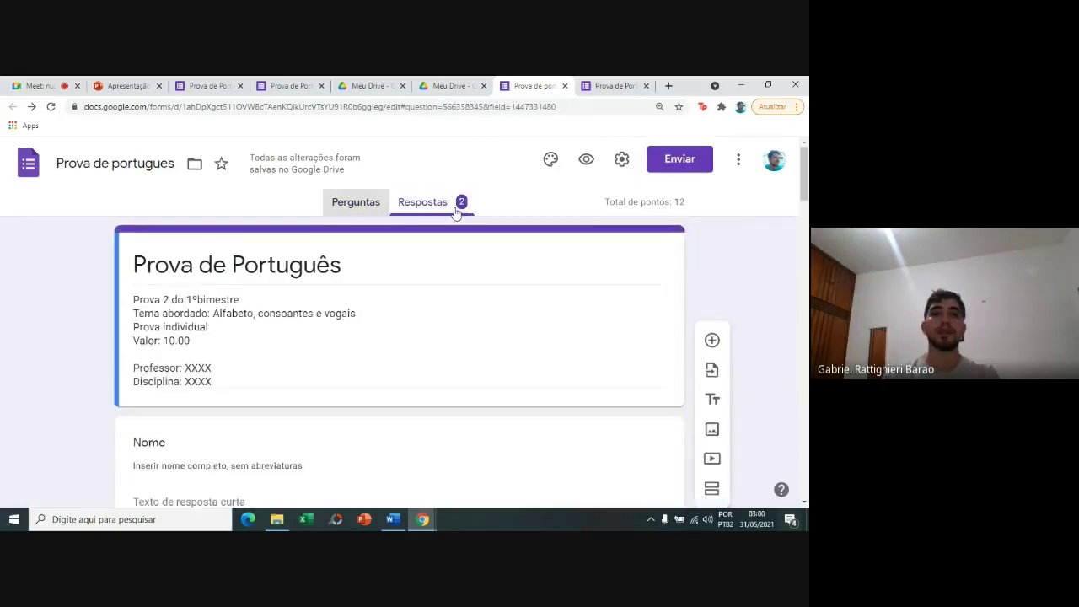
{"action": "left_click", "coordinate": [82, 247]}
{"action": "scroll", "coordinate": [81, 247], "scroll_direction": "down", "scroll_amount": 1}
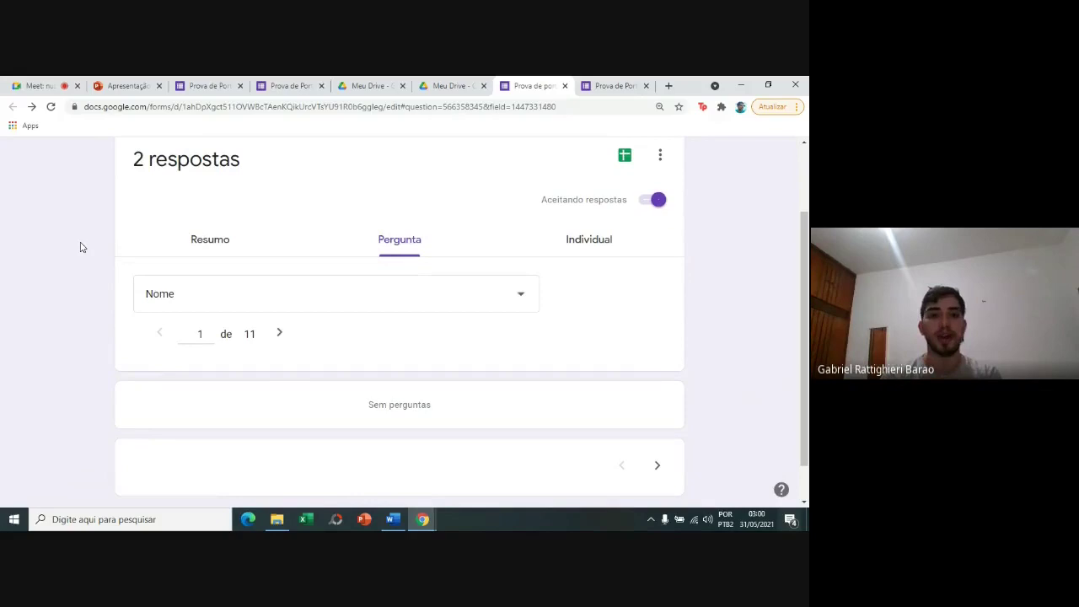
{"action": "left_click", "coordinate": [203, 234]}
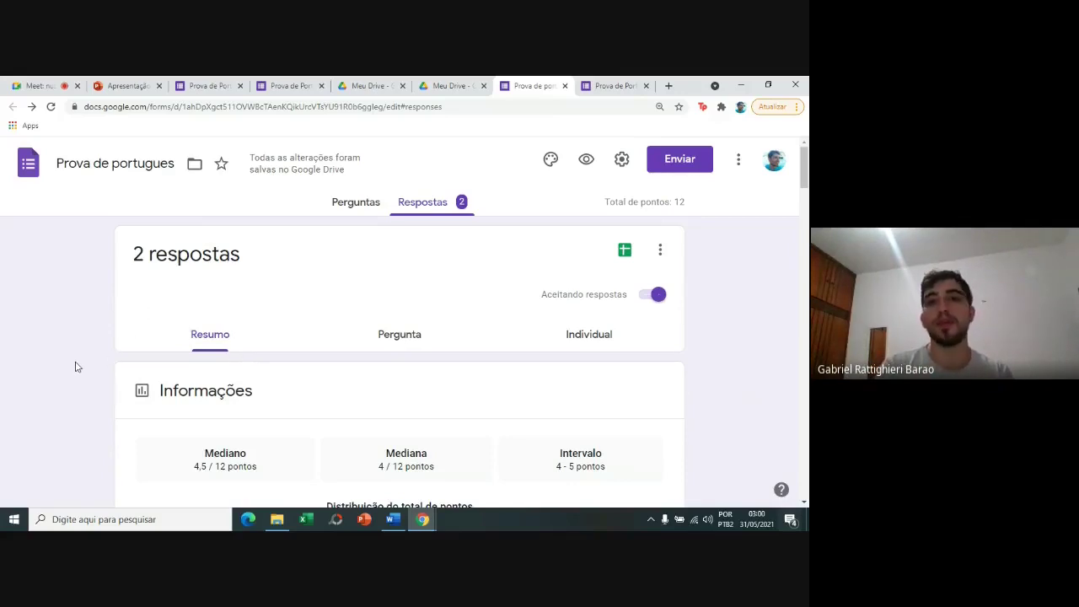
{"action": "scroll", "coordinate": [75, 367], "scroll_direction": "down", "scroll_amount": 3}
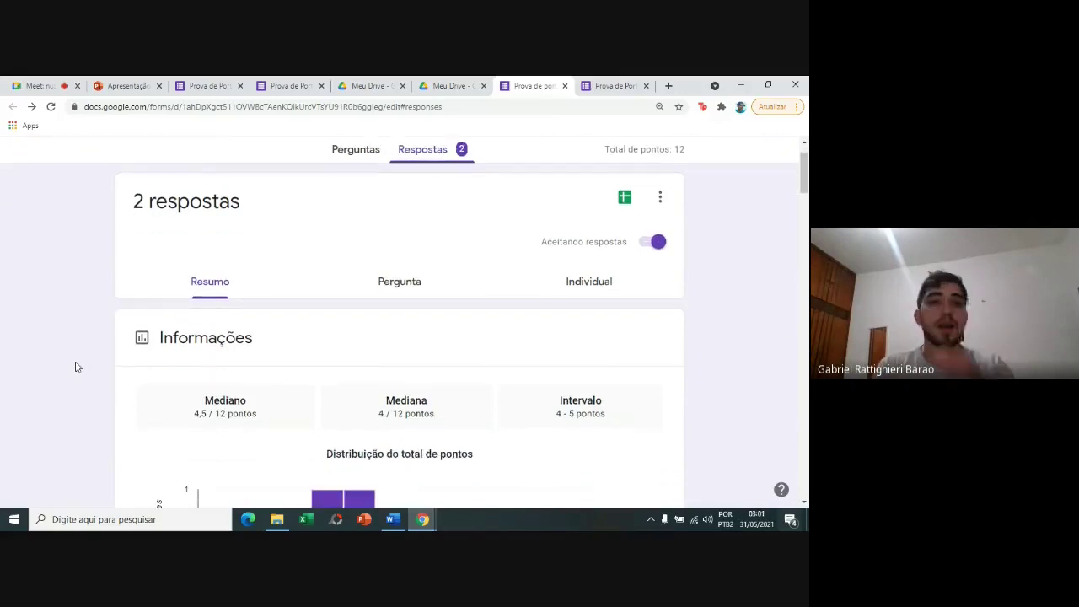
{"action": "scroll", "coordinate": [75, 367], "scroll_direction": "down", "scroll_amount": 1}
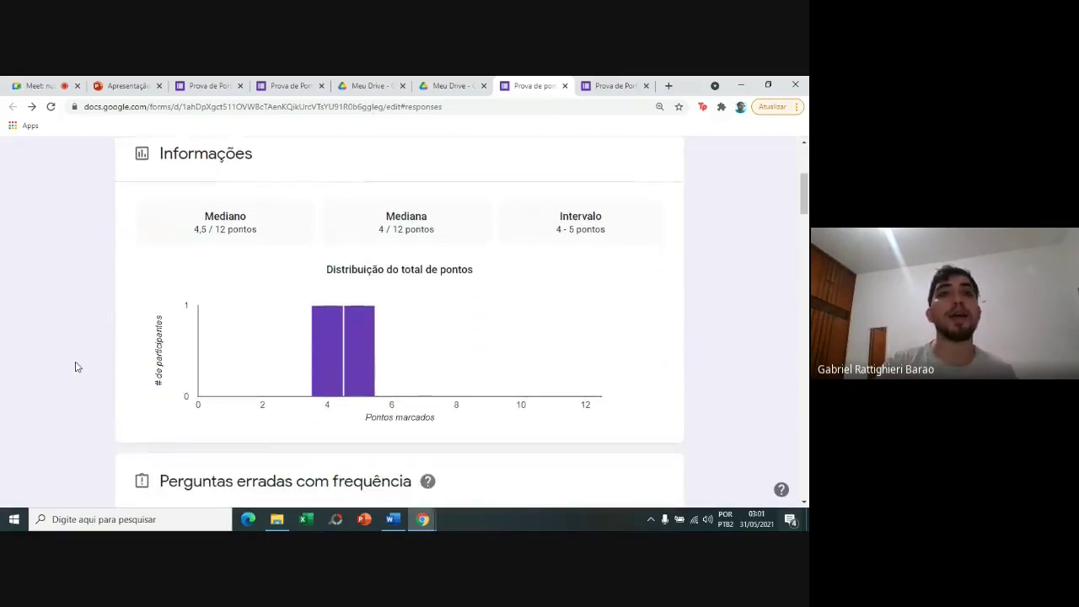
{"action": "scroll", "coordinate": [75, 367], "scroll_direction": "down", "scroll_amount": 5}
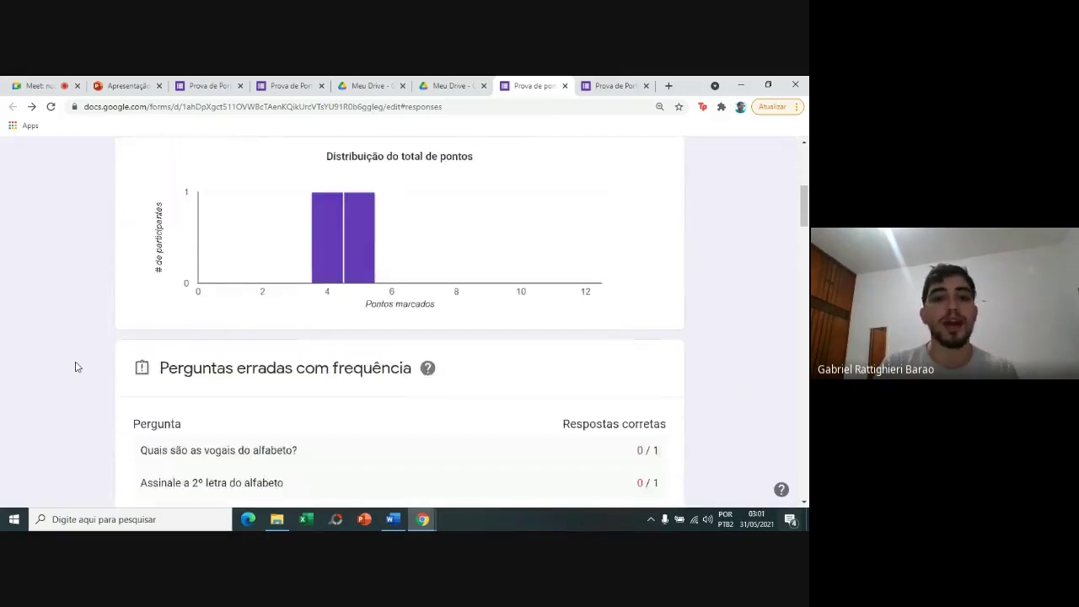
{"action": "scroll", "coordinate": [75, 367], "scroll_direction": "down", "scroll_amount": 10}
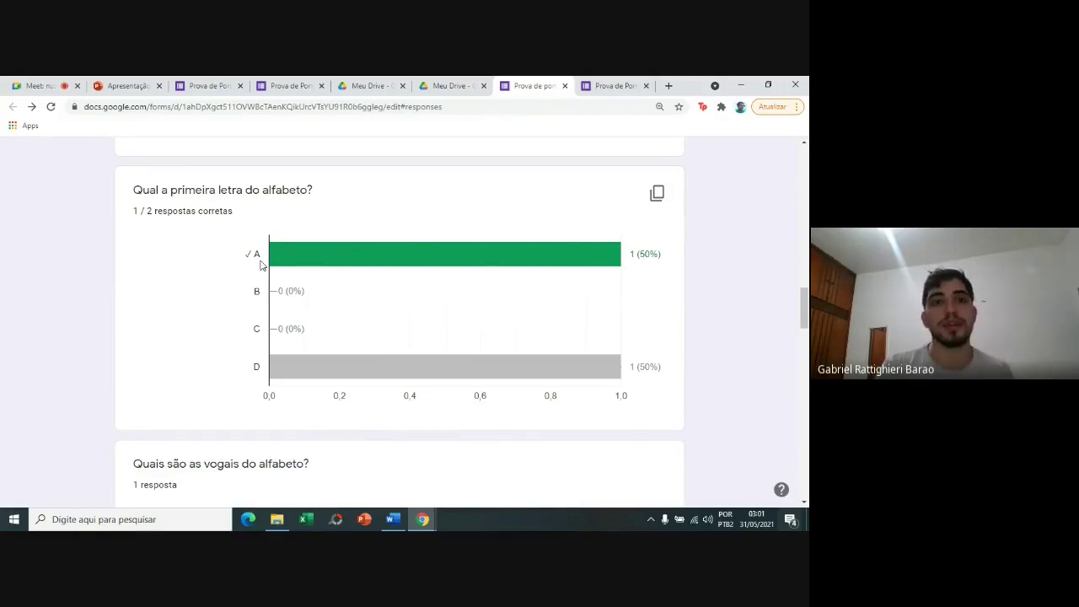
{"action": "scroll", "coordinate": [90, 272], "scroll_direction": "down", "scroll_amount": 5}
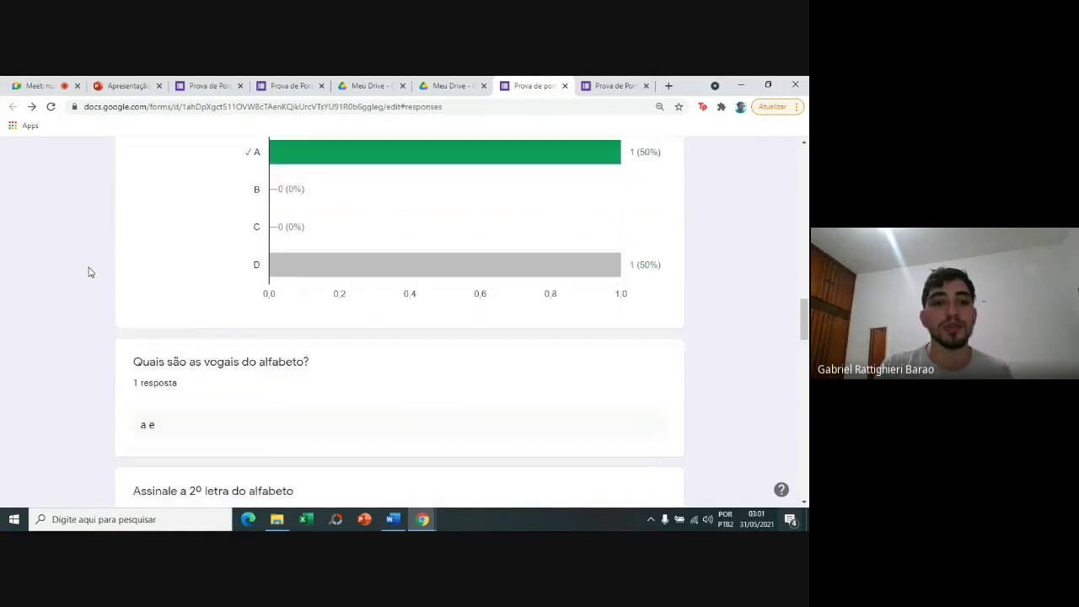
{"action": "scroll", "coordinate": [91, 272], "scroll_direction": "up", "scroll_amount": 10}
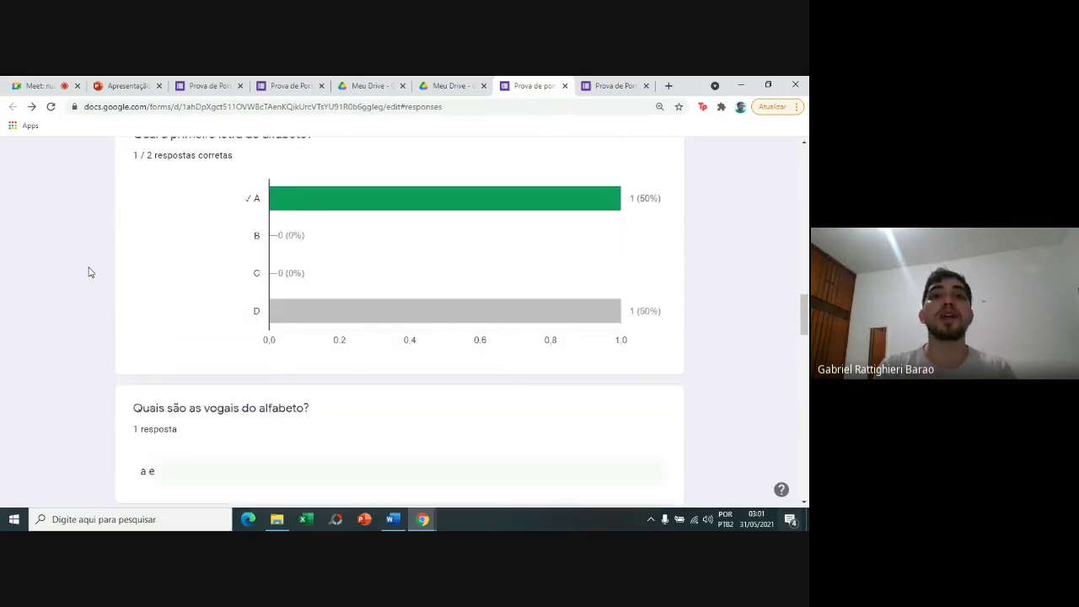
{"action": "scroll", "coordinate": [90, 272], "scroll_direction": "up", "scroll_amount": 10}
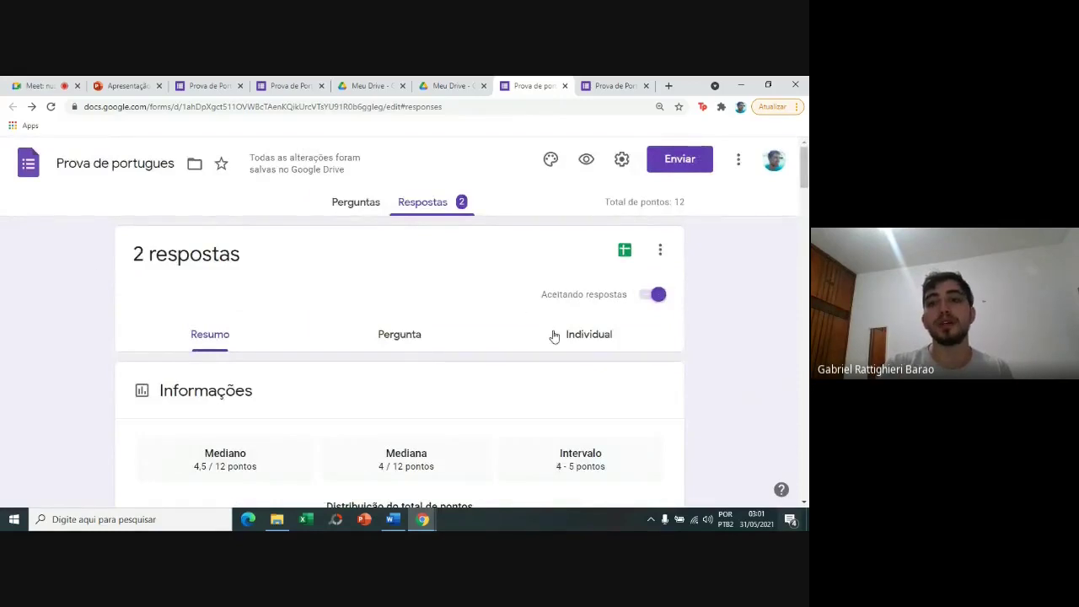
Scroll through one student's individual response, then switch to per-question view at Nome (1 of 11).
{"action": "left_click", "coordinate": [553, 334]}
{"action": "key", "text": "Right"}
{"action": "key", "text": "Right"}
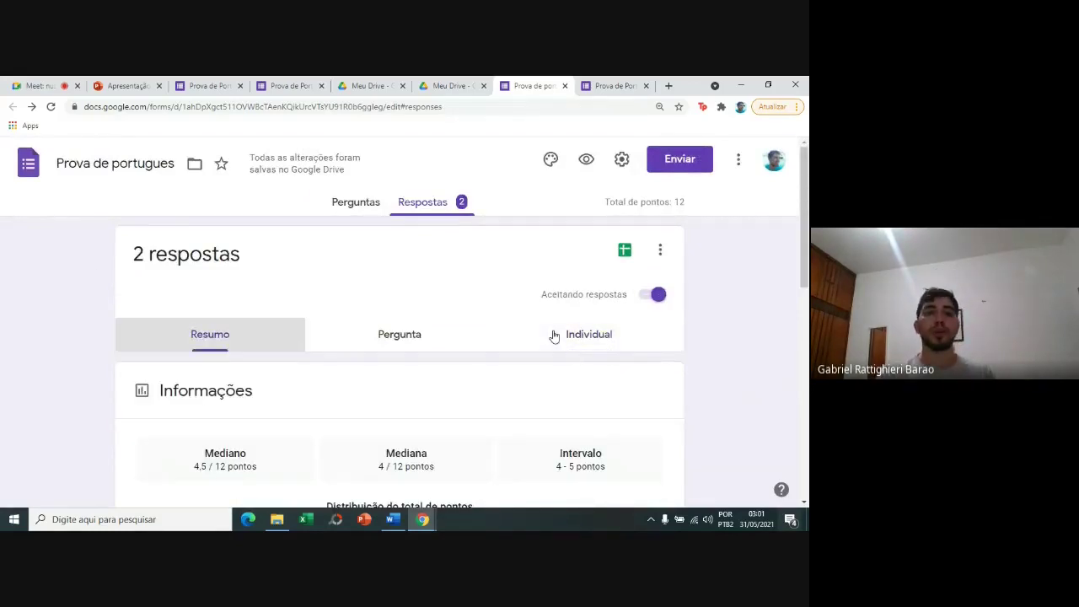
{"action": "key", "text": "Right"}
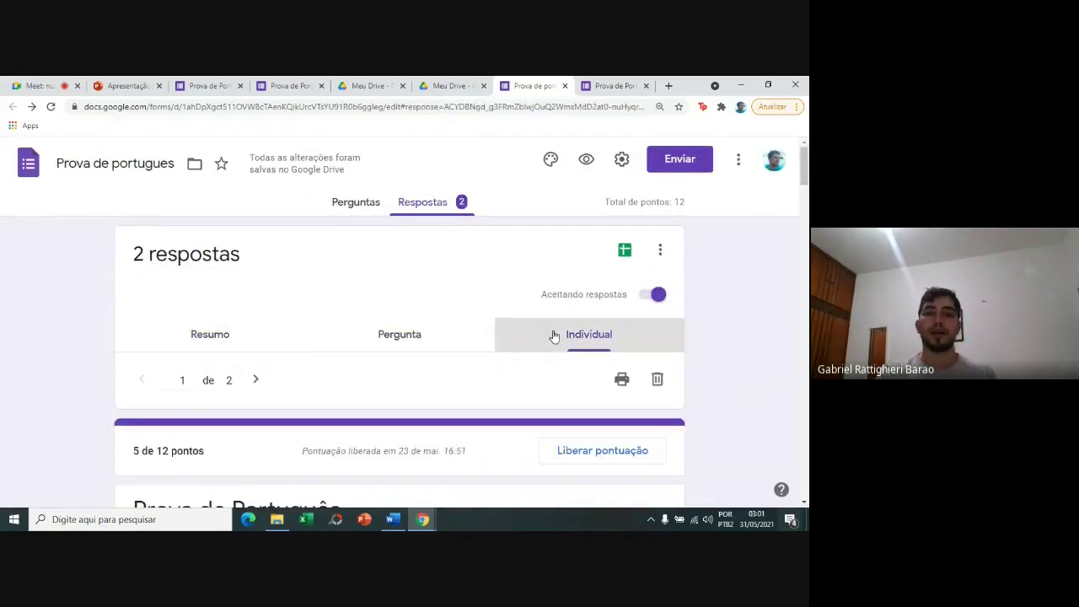
{"action": "left_click", "coordinate": [77, 349]}
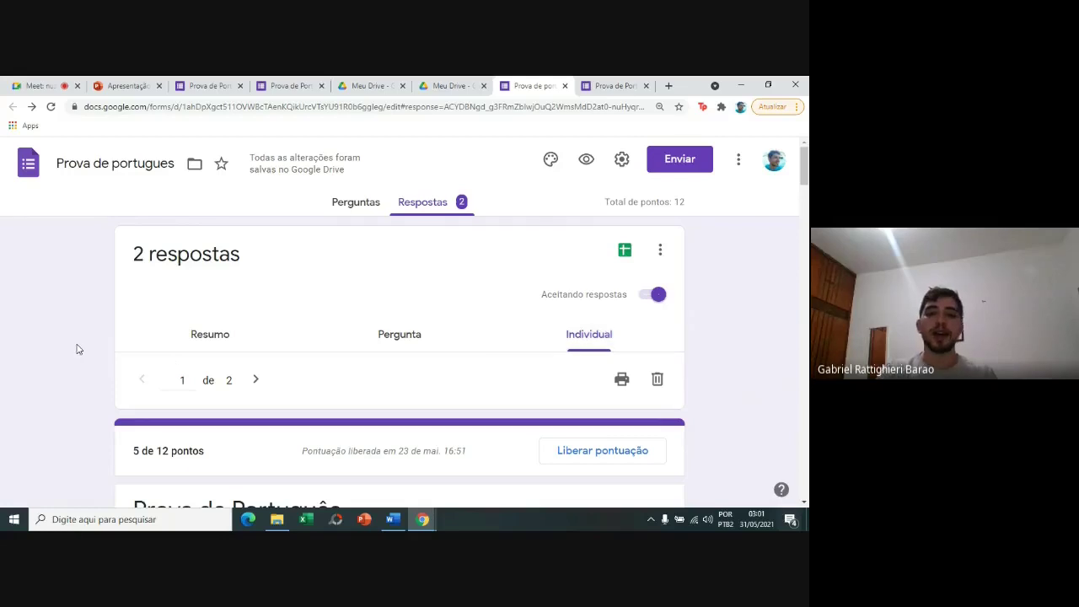
{"action": "scroll", "coordinate": [77, 349], "scroll_direction": "down", "scroll_amount": 1}
{"action": "scroll", "coordinate": [77, 350], "scroll_direction": "down", "scroll_amount": 3}
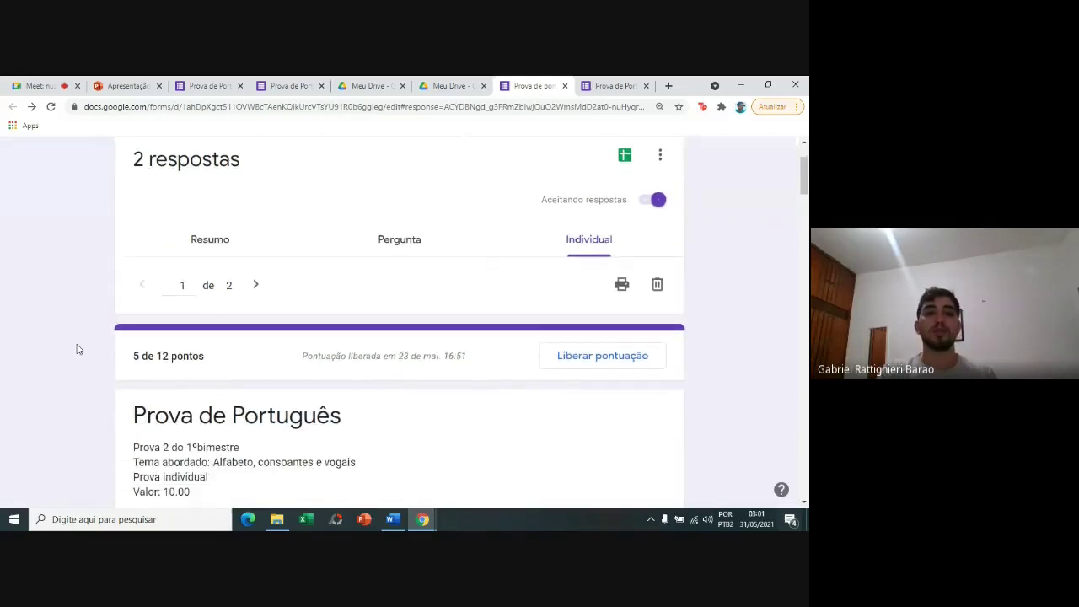
{"action": "scroll", "coordinate": [77, 349], "scroll_direction": "down", "scroll_amount": 1}
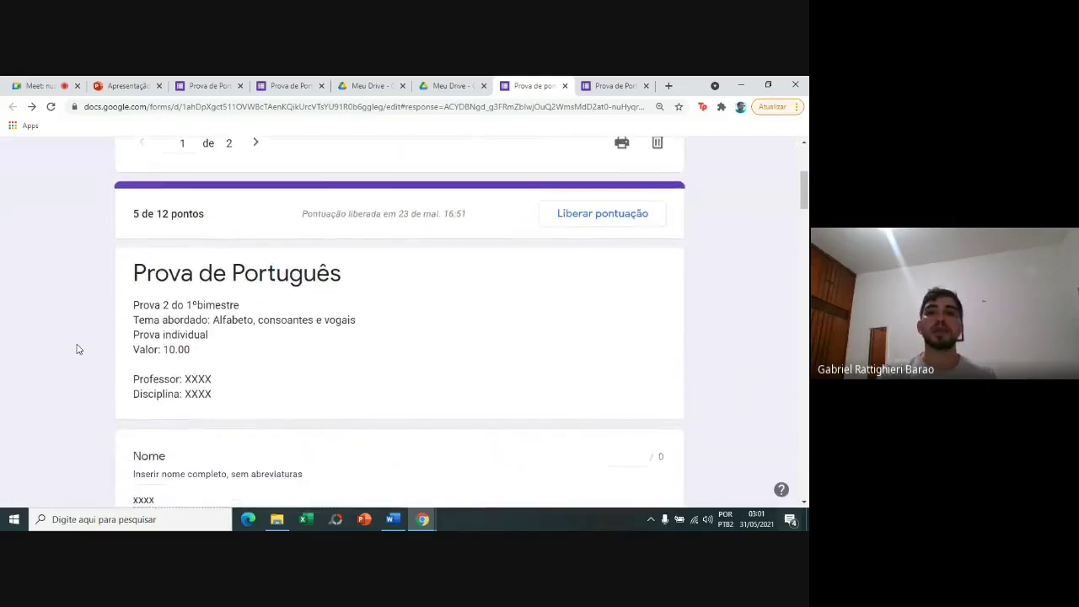
{"action": "scroll", "coordinate": [77, 349], "scroll_direction": "down", "scroll_amount": 1}
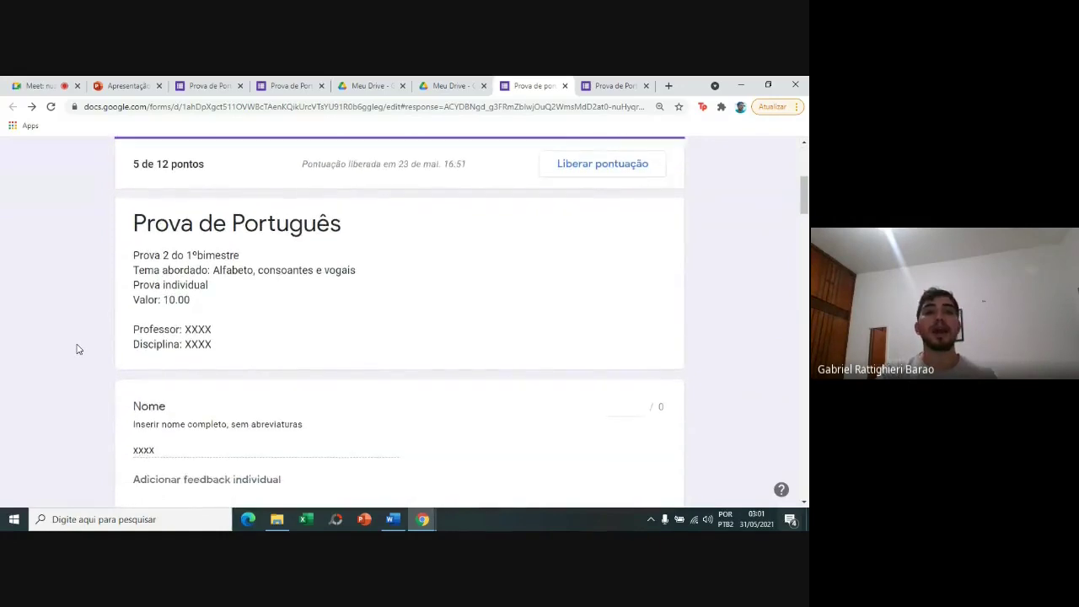
{"action": "scroll", "coordinate": [77, 349], "scroll_direction": "up", "scroll_amount": 4}
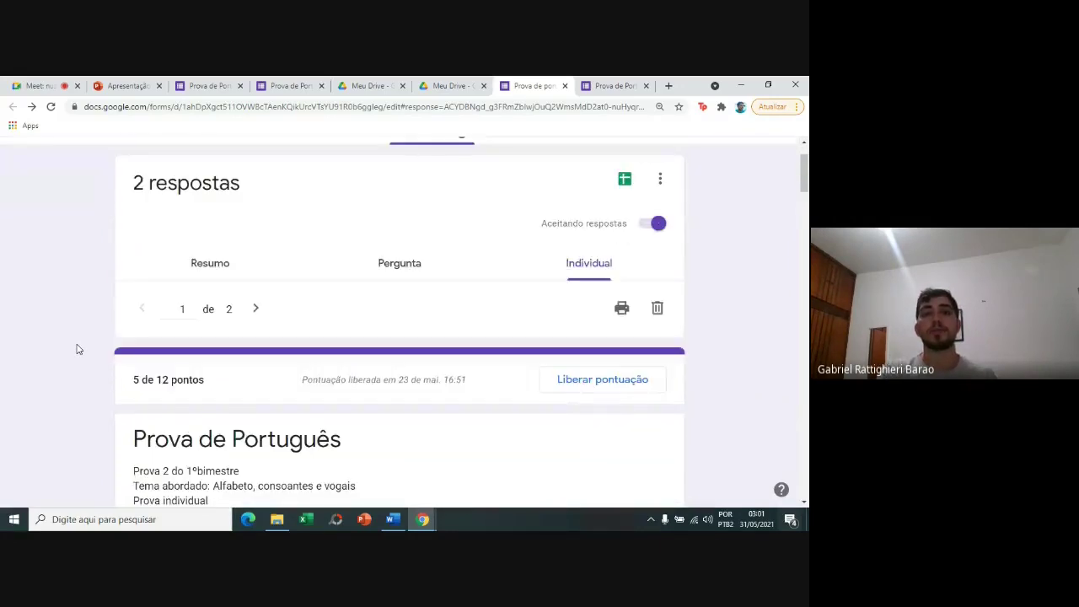
{"action": "left_click", "coordinate": [380, 265]}
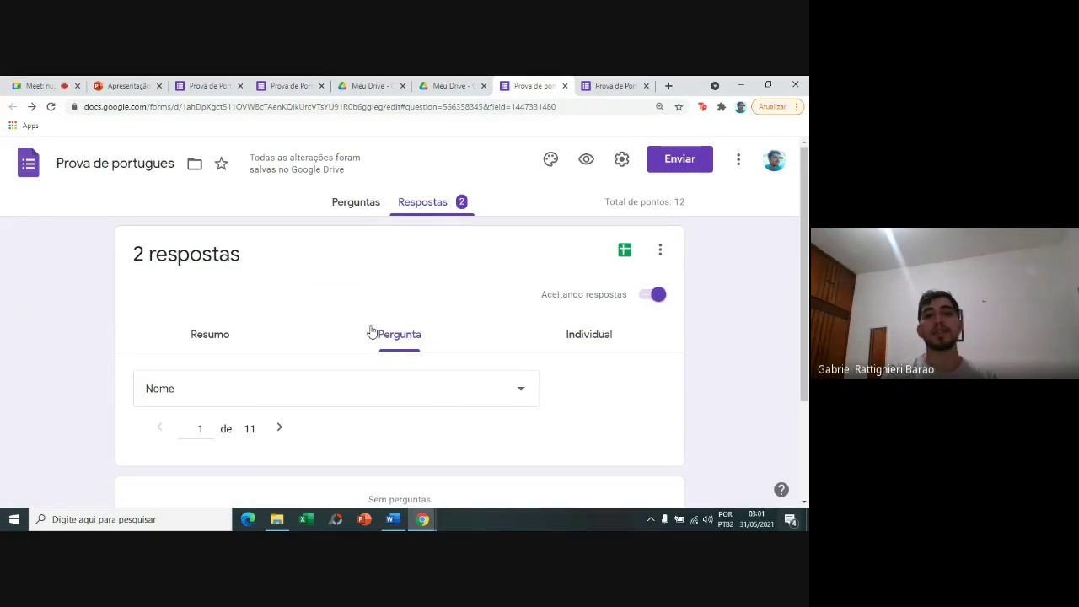
Step through the answers to the RA, class, first-letter and vowels questions.
{"action": "scroll", "coordinate": [74, 387], "scroll_direction": "down", "scroll_amount": 2}
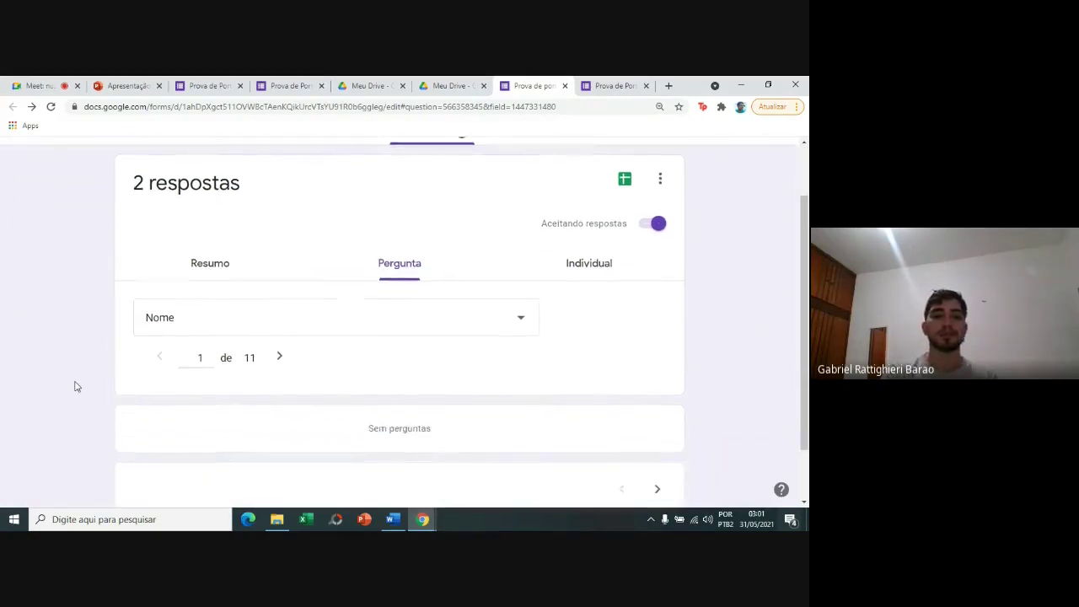
{"action": "left_click", "coordinate": [279, 310]}
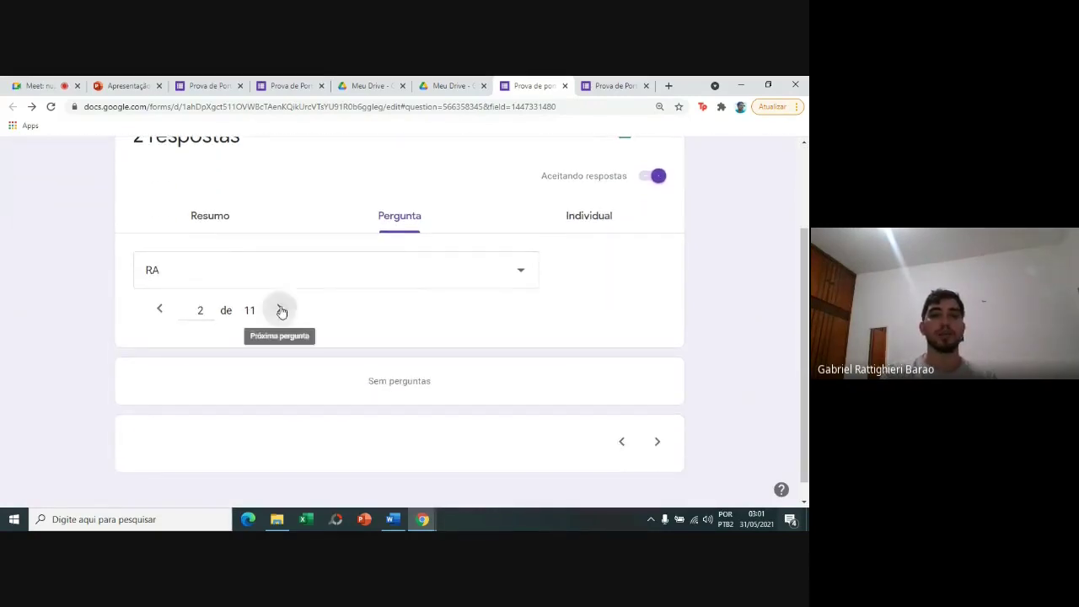
{"action": "left_click", "coordinate": [280, 310]}
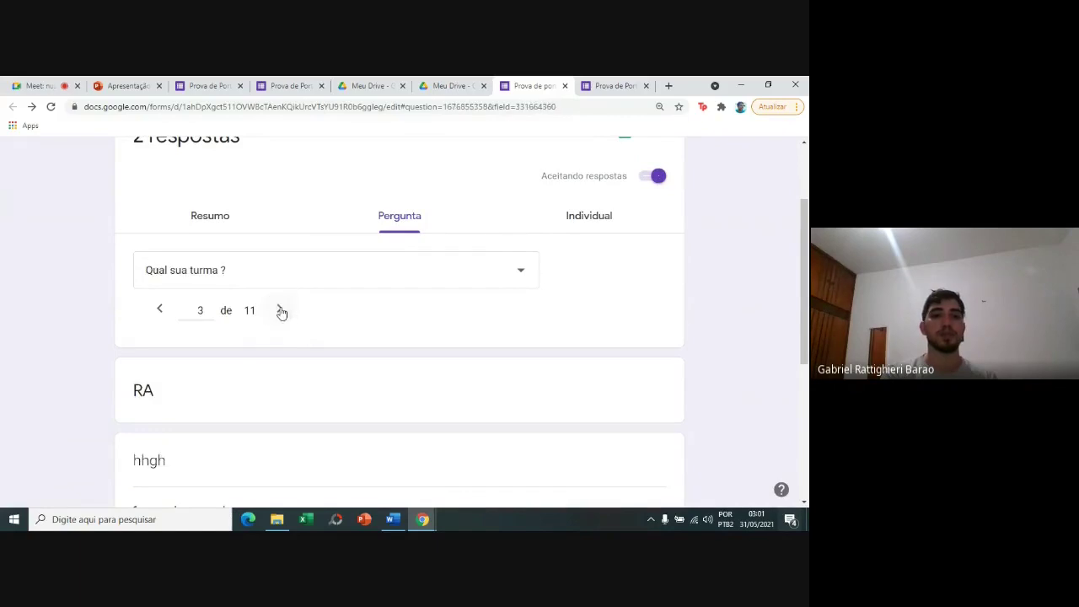
{"action": "left_click", "coordinate": [280, 311]}
{"action": "left_click", "coordinate": [280, 311]}
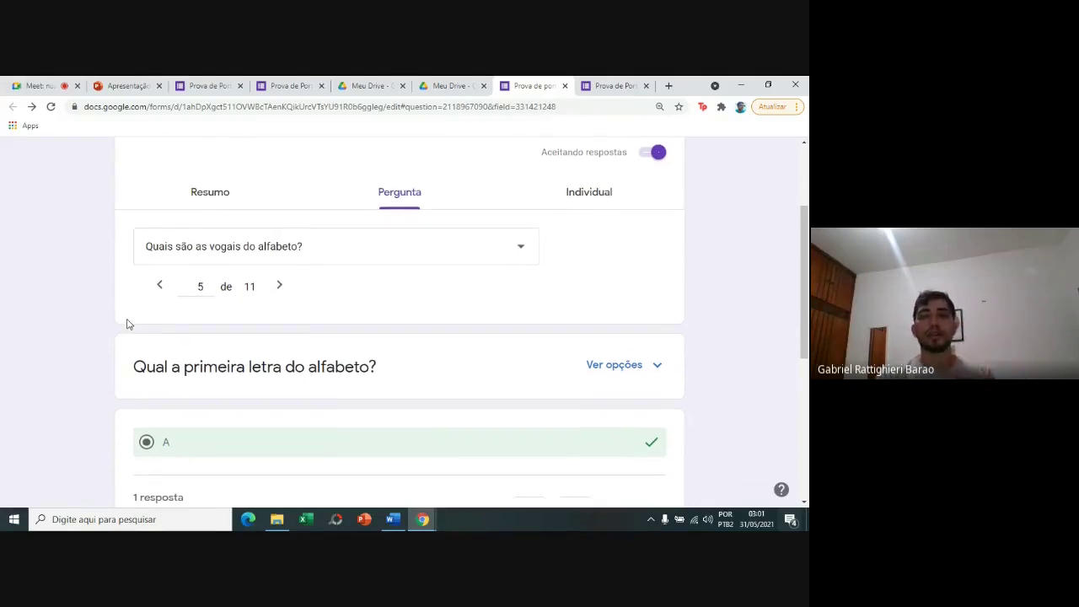
Go back to the Perguntas editor showing the 'Prova de Português' header.
{"action": "key", "text": "Down"}
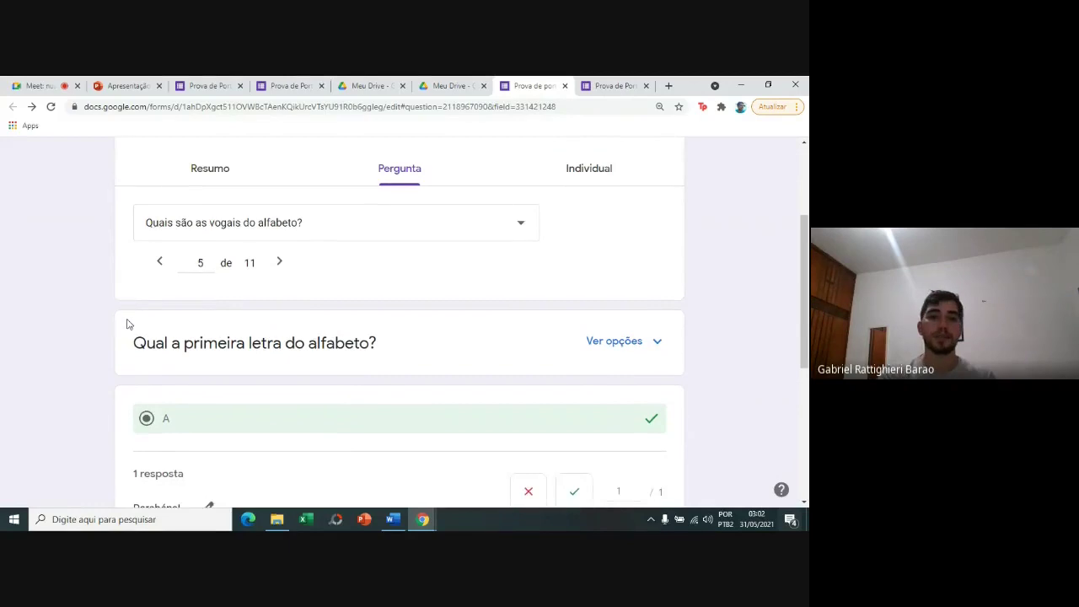
{"action": "scroll", "coordinate": [127, 324], "scroll_direction": "up", "scroll_amount": 2}
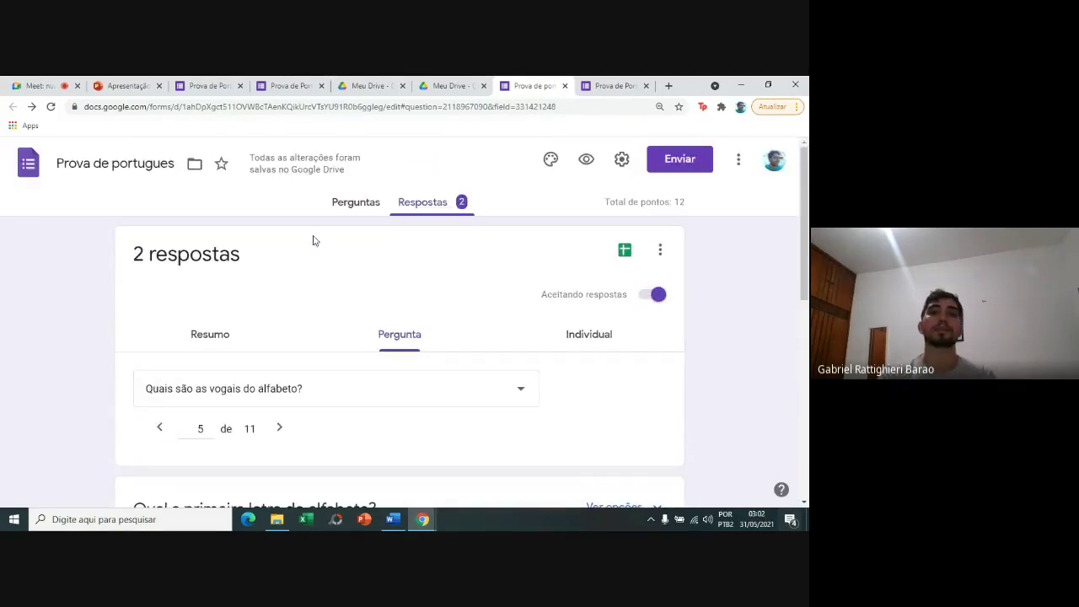
{"action": "left_click", "coordinate": [342, 214]}
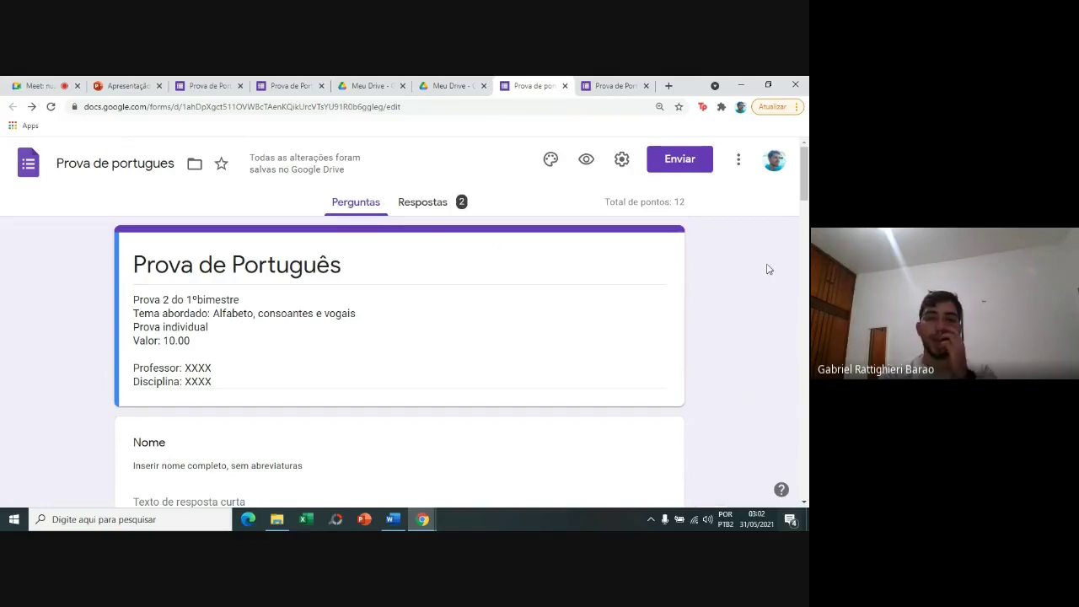
Add a new section right after the quiz's title card.
{"action": "left_click", "coordinate": [647, 271]}
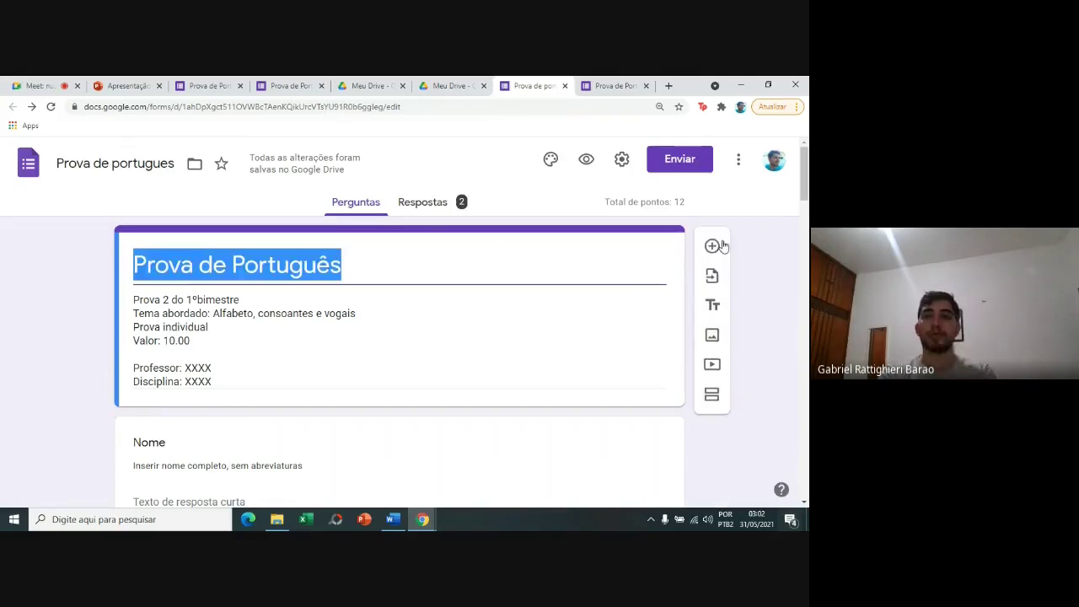
{"action": "left_click", "coordinate": [717, 394]}
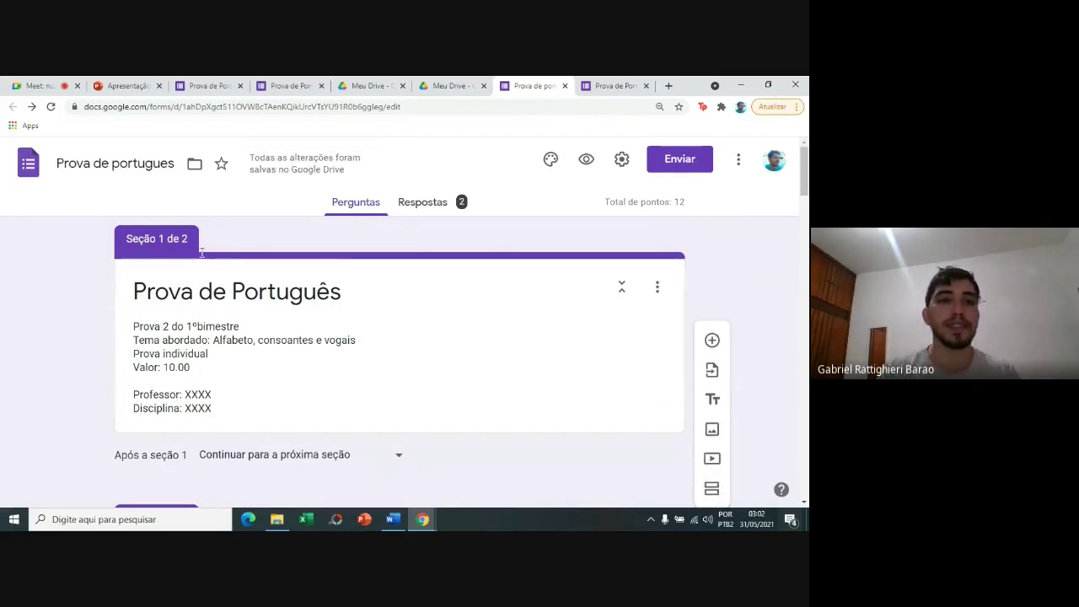
{"action": "left_click_drag", "start_coordinate": [805, 175], "coordinate": [805, 217]}
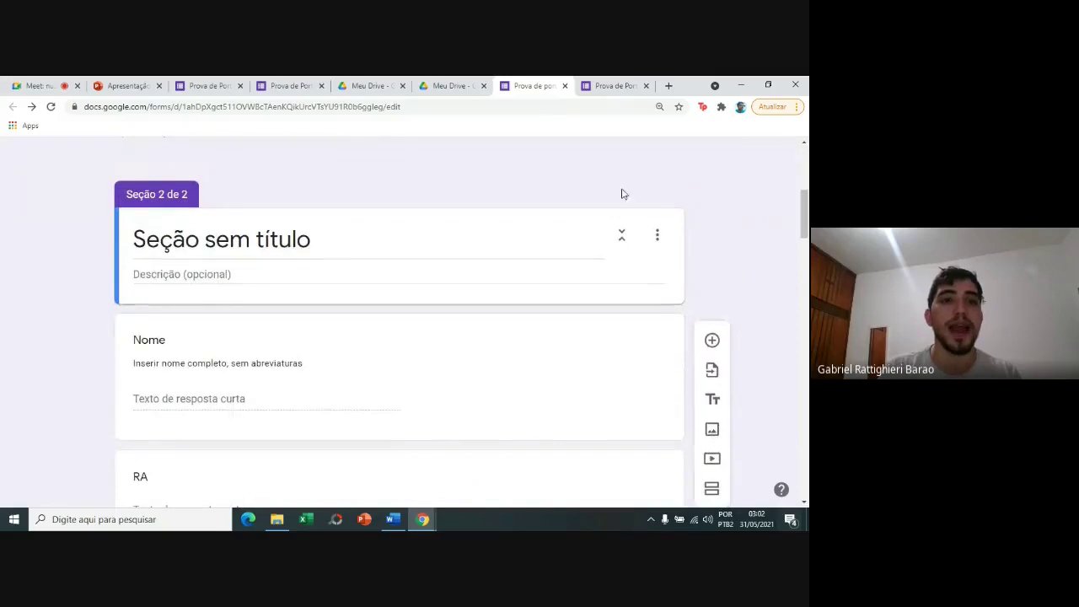
Title the new section 'Identificação do aluno' and scroll through its questions.
{"action": "left_click", "coordinate": [390, 244]}
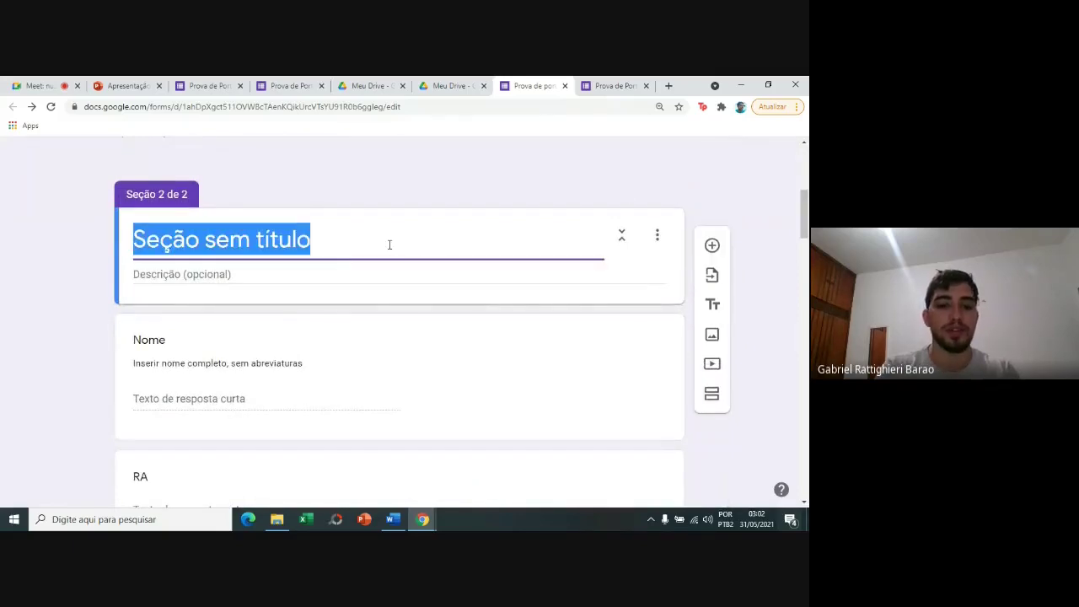
{"action": "type", "text": "Identifia"}
{"action": "key", "text": "BackSpace"}
{"action": "type", "text": "cação do "}
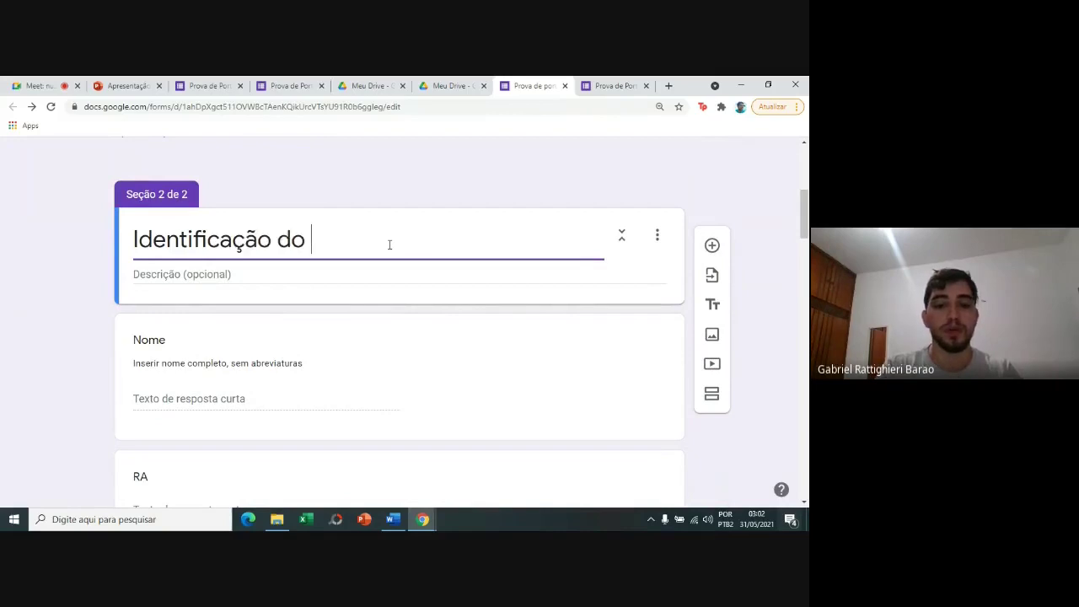
{"action": "type", "text": "aluno"}
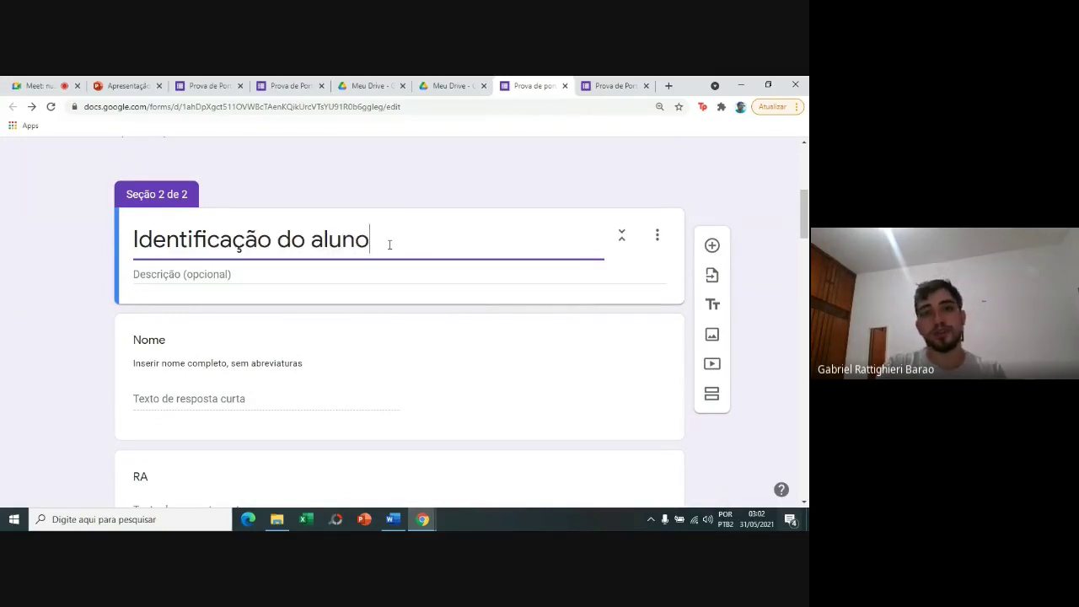
{"action": "left_click", "coordinate": [731, 190]}
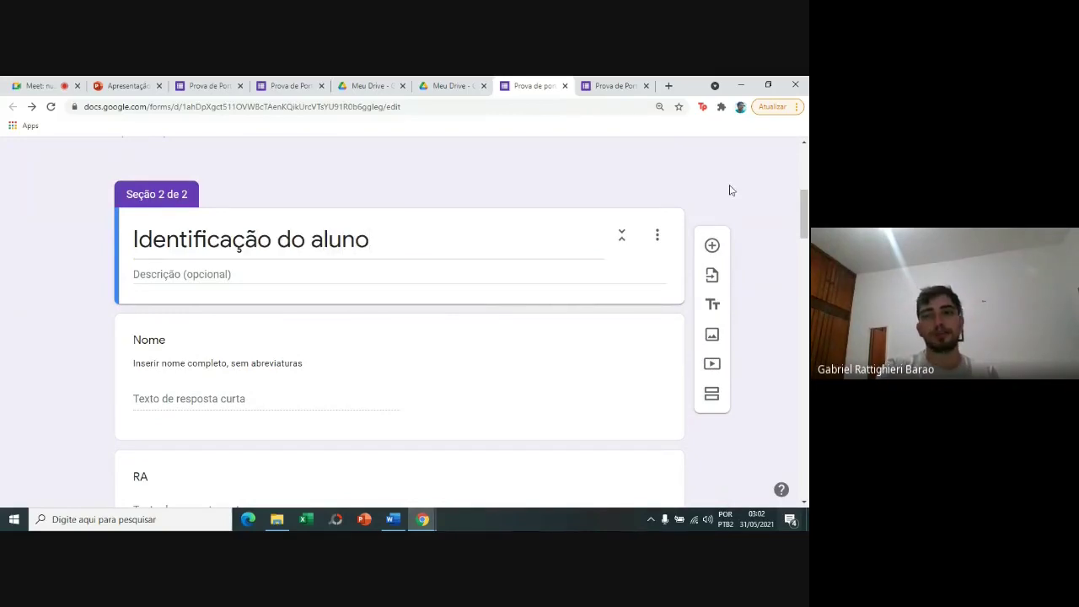
{"action": "scroll", "coordinate": [805, 206], "scroll_direction": "down", "scroll_amount": 3}
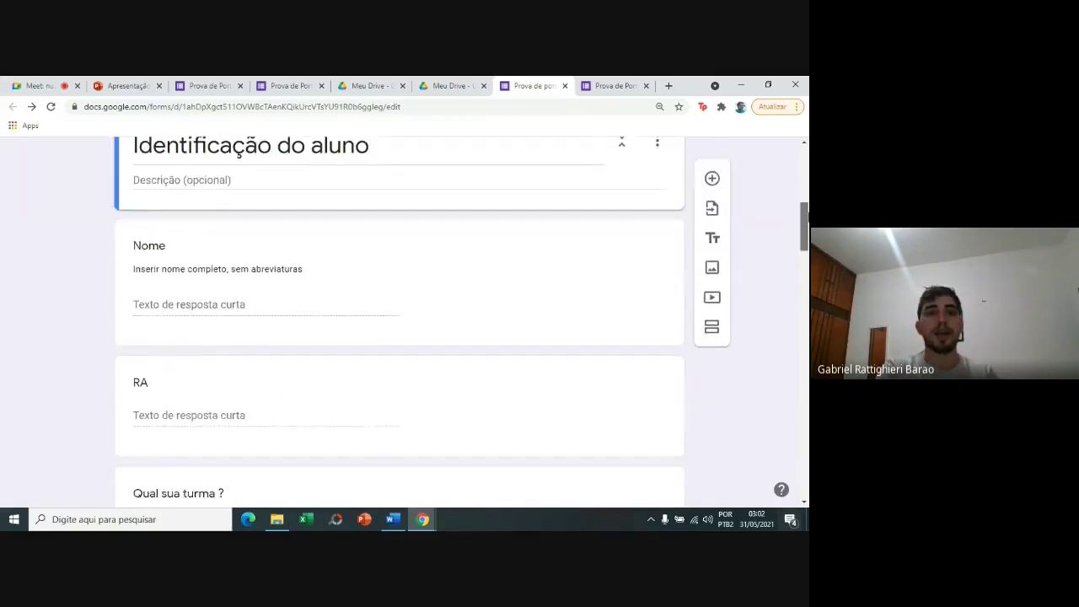
{"action": "scroll", "coordinate": [455, 337], "scroll_direction": "down", "scroll_amount": 3}
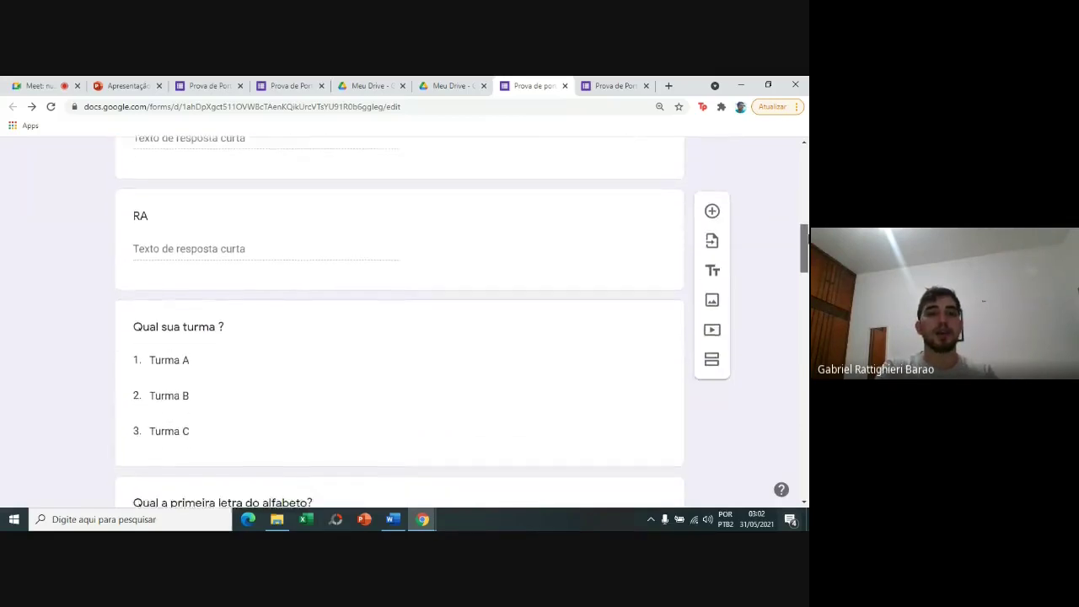
{"action": "scroll", "coordinate": [646, 272], "scroll_direction": "down", "scroll_amount": 2}
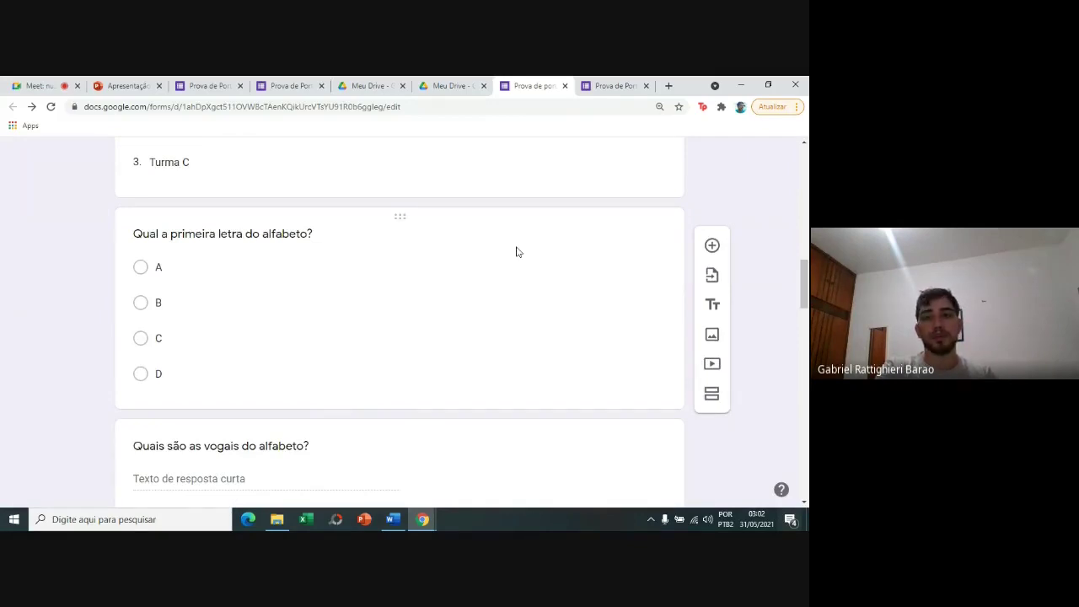
{"action": "scroll", "coordinate": [707, 394], "scroll_direction": "up", "scroll_amount": 3}
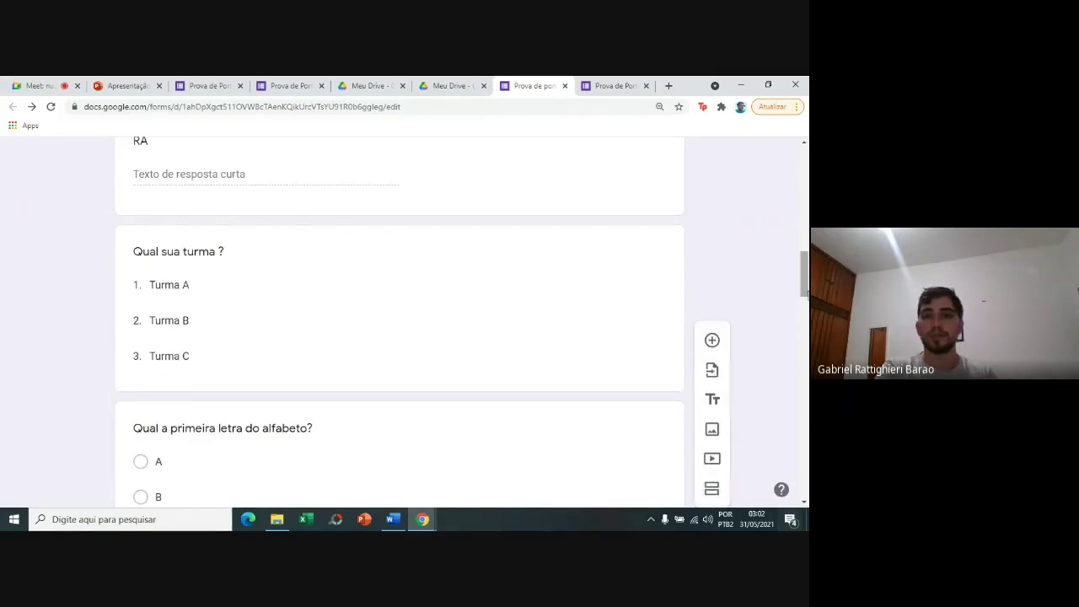
Merge the untitled Seção 3 into 'Identificação do aluno' with Mesclar com o item acima.
{"action": "left_click_drag", "start_coordinate": [807, 294], "coordinate": [807, 299]}
{"action": "scroll", "coordinate": [807, 253], "scroll_direction": "up", "scroll_amount": 2}
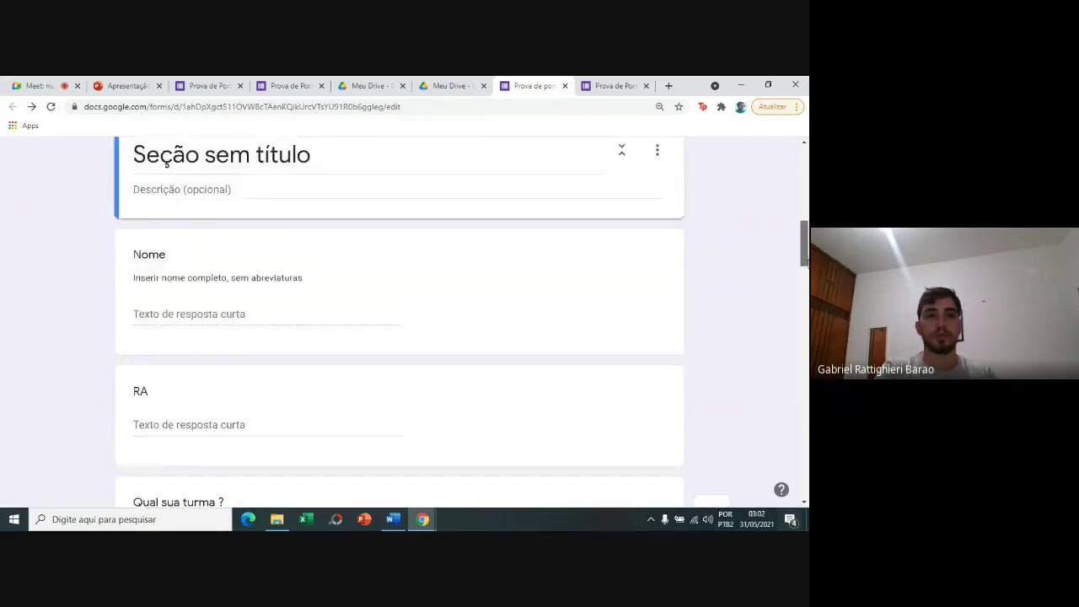
{"action": "mouse_move", "coordinate": [807, 253]}
{"action": "left_mouse_down"}
{"action": "mouse_move", "coordinate": [807, 220]}
{"action": "mouse_move", "coordinate": [807, 237]}
{"action": "left_mouse_up"}
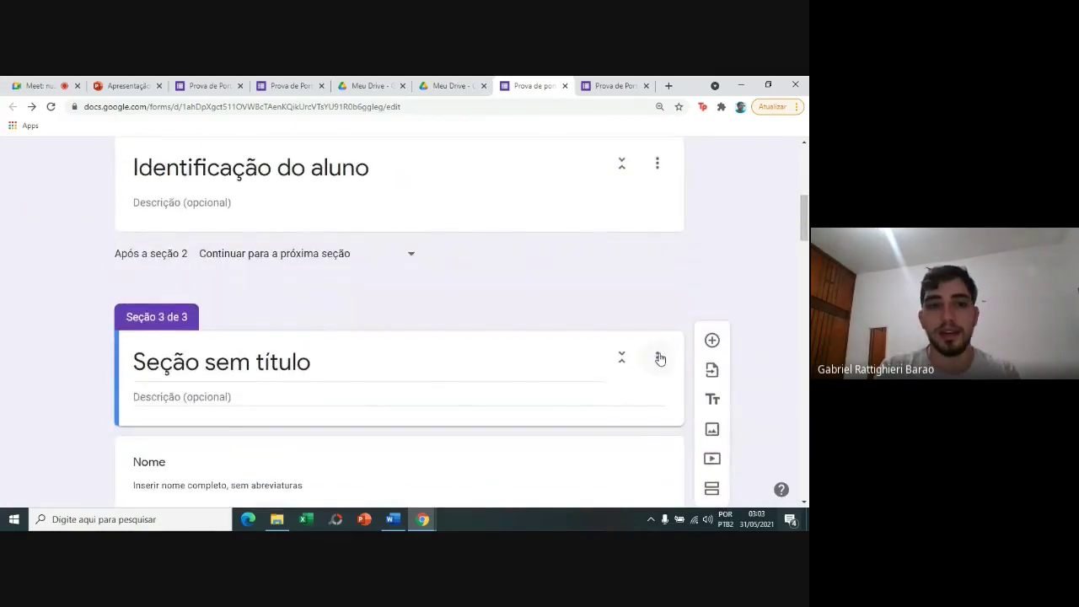
{"action": "left_click", "coordinate": [659, 358]}
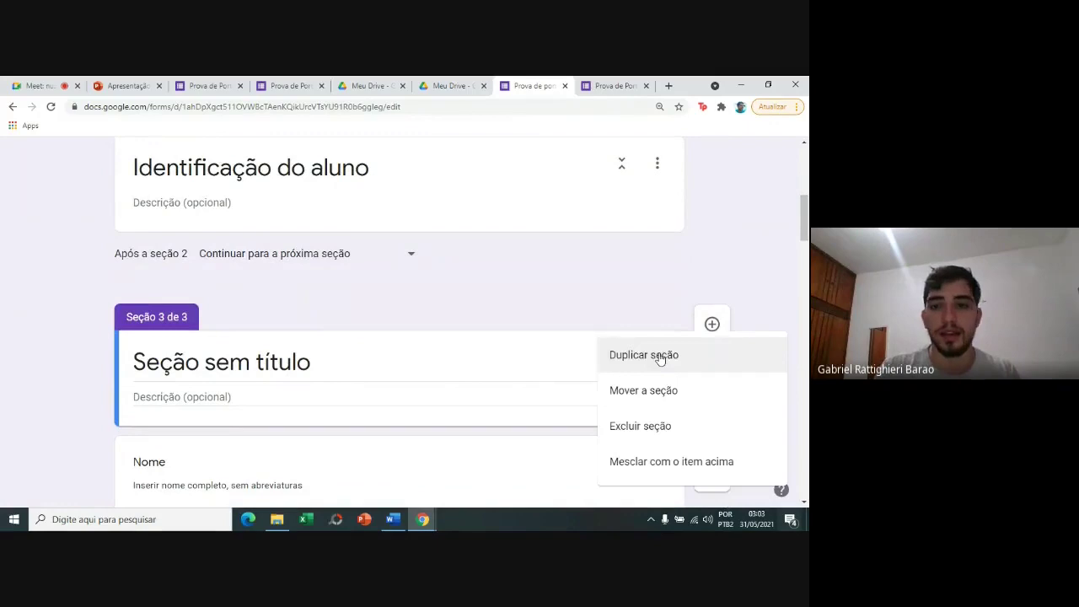
{"action": "left_click", "coordinate": [654, 457]}
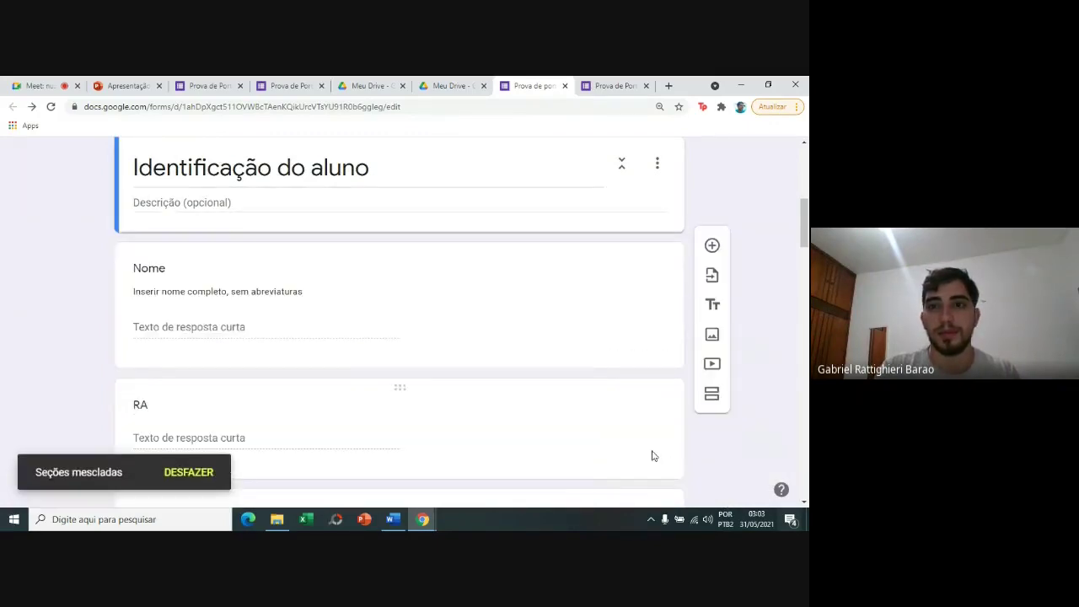
{"action": "scroll", "coordinate": [666, 255], "scroll_direction": "down", "scroll_amount": 5}
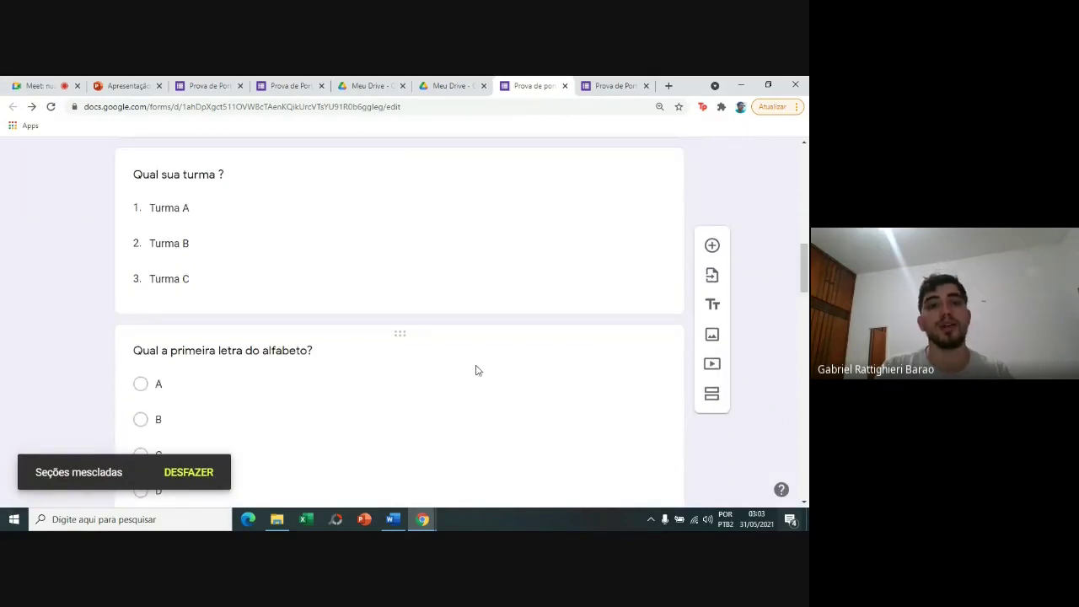
Start a new section after the alphabet's first-letter question.
{"action": "left_click", "coordinate": [476, 370]}
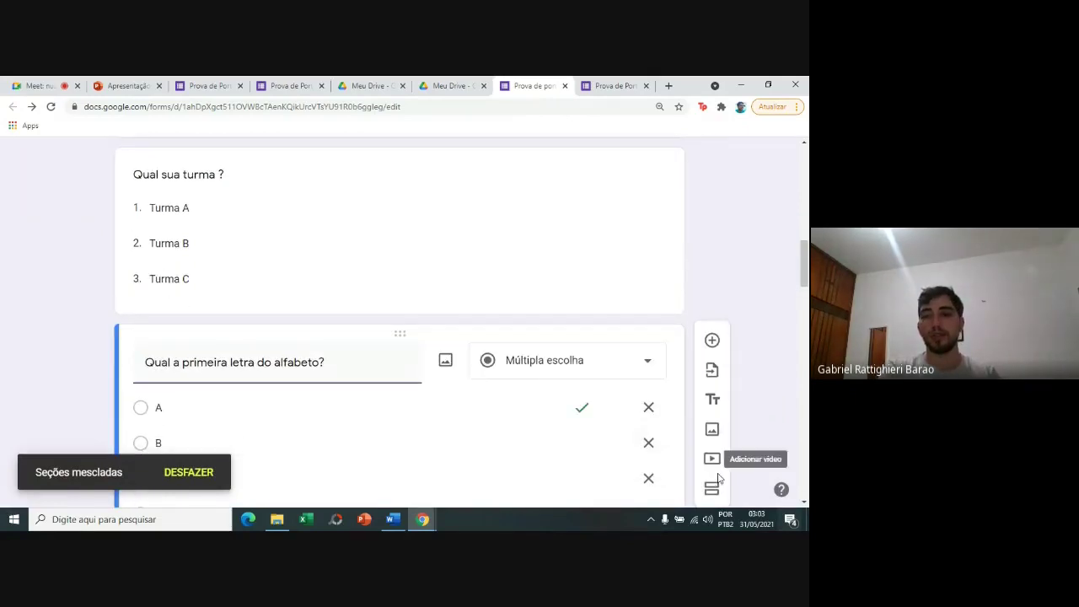
{"action": "left_click", "coordinate": [722, 489]}
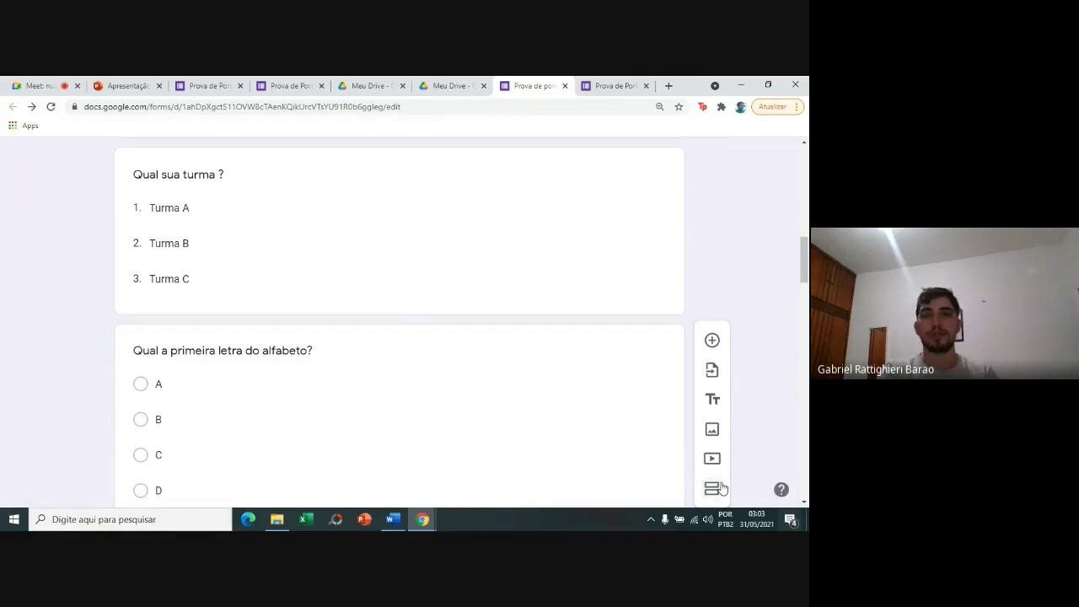
{"action": "left_click_drag", "start_coordinate": [807, 282], "coordinate": [807, 325]}
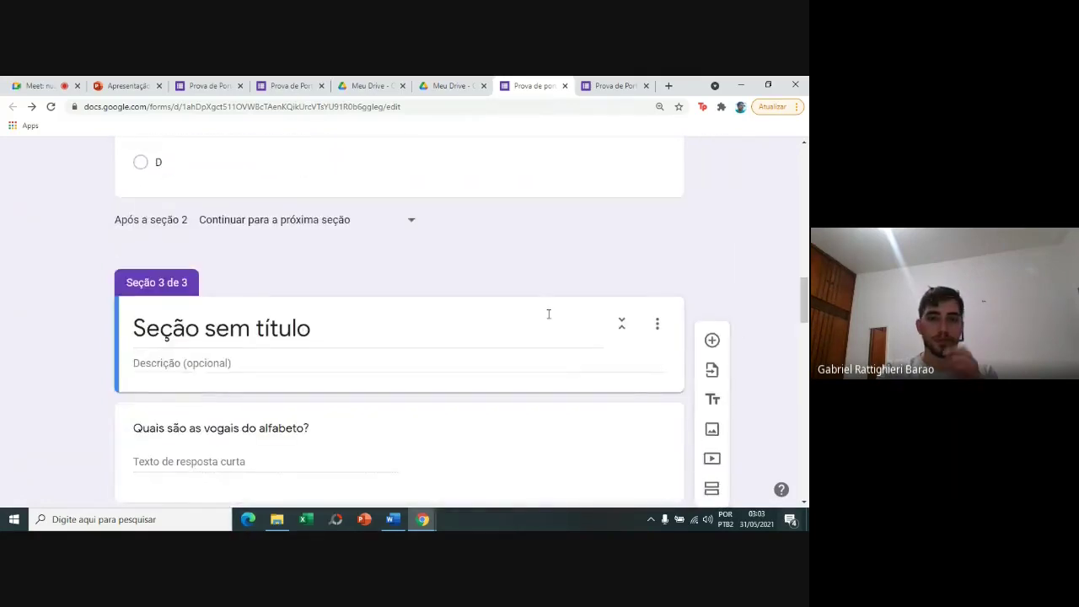
Title the new third section 'Questões'.
{"action": "left_click", "coordinate": [403, 325]}
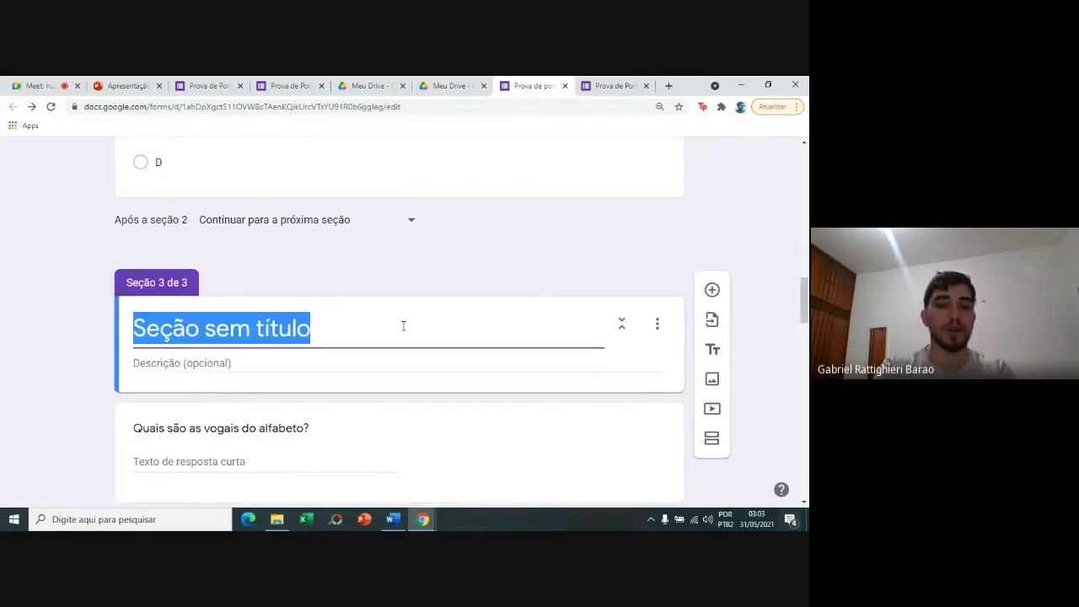
{"action": "type", "text": "Questoeds"}
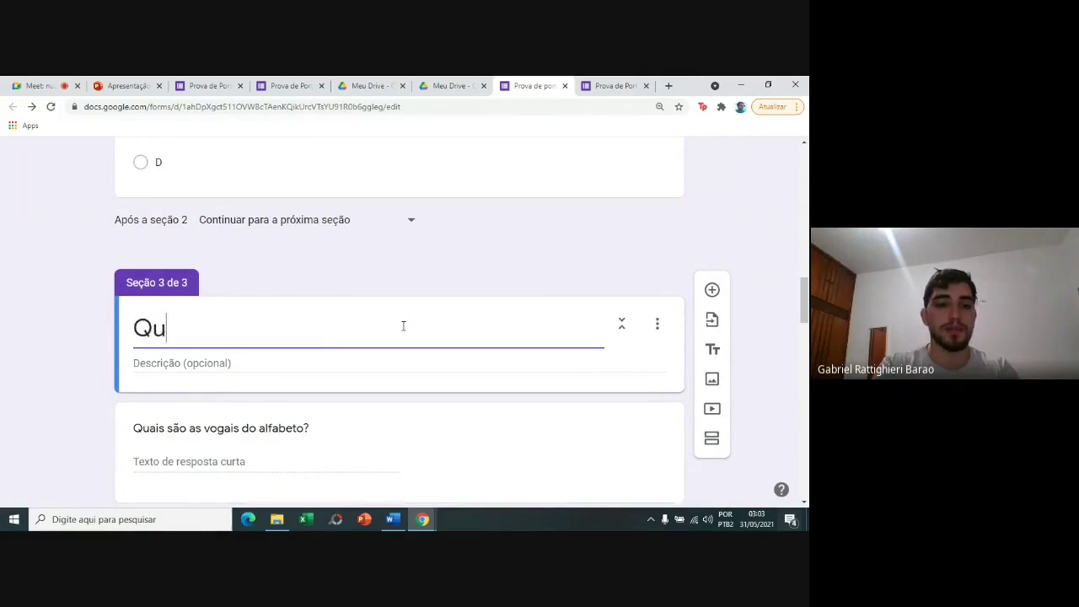
{"action": "key", "text": "BackSpace"}
{"action": "key", "text": "BackSpace"}
{"action": "key", "text": "BackSpace"}
{"action": "key", "text": "BackSpace"}
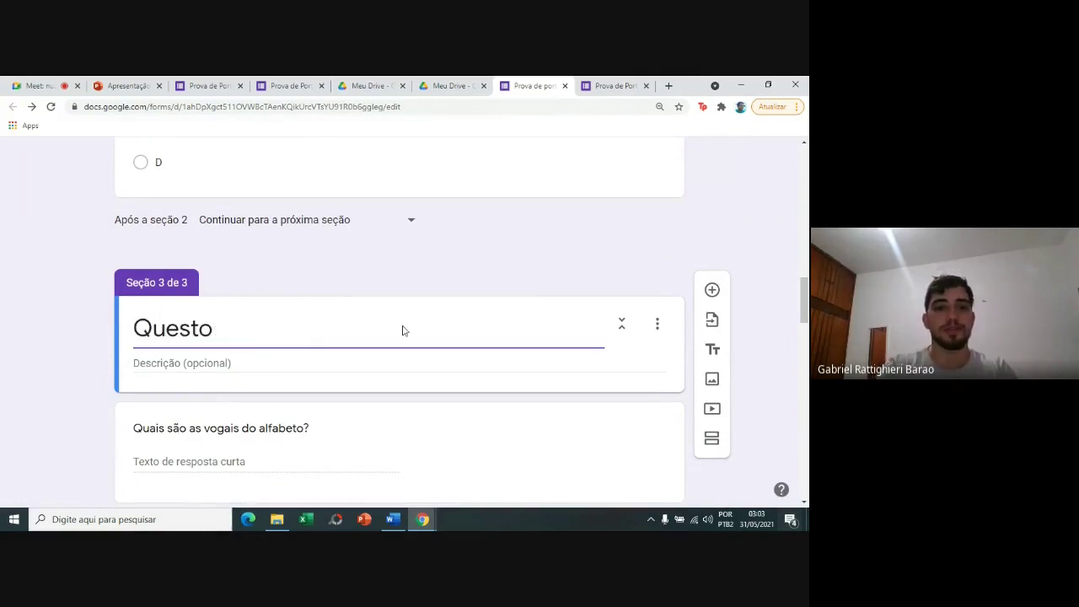
{"action": "type", "text": "ões"}
{"action": "left_click", "coordinate": [749, 197]}
{"action": "left_click_drag", "start_coordinate": [804, 284], "coordinate": [803, 147]}
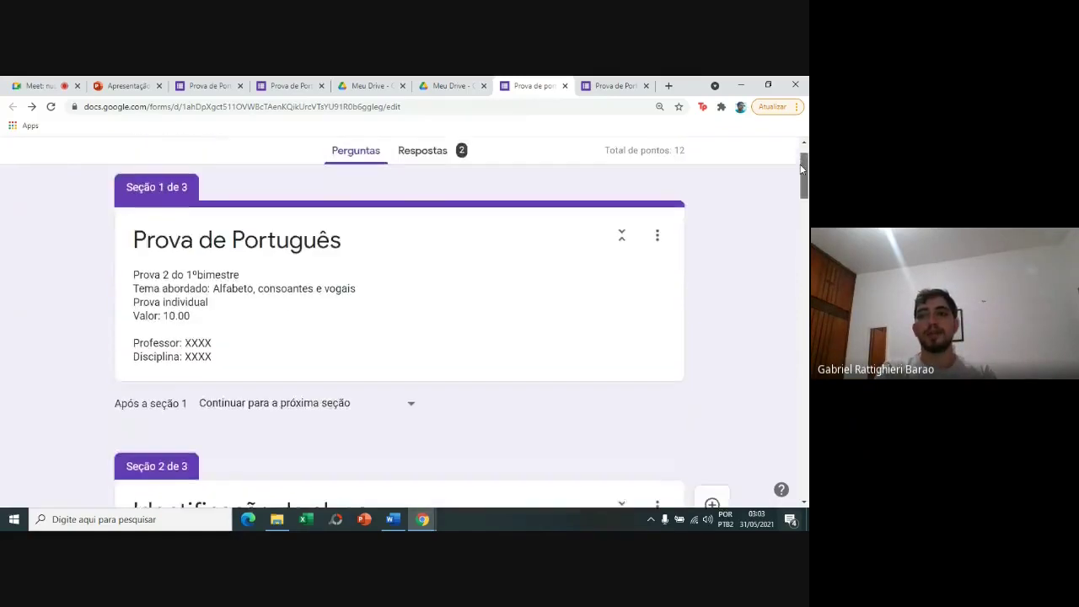
{"action": "left_click", "coordinate": [623, 160]}
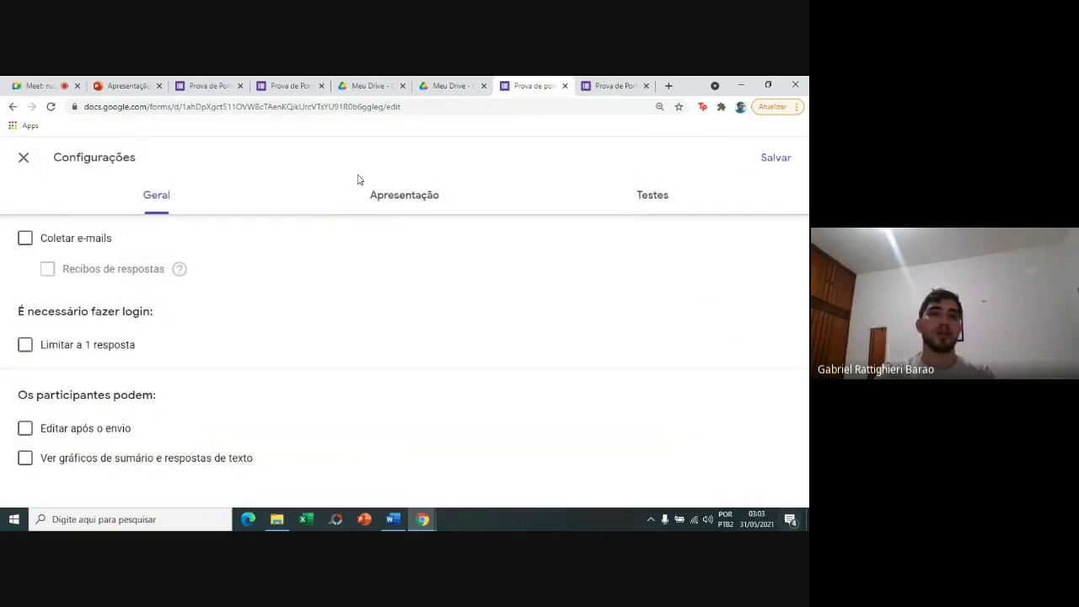
{"action": "left_click", "coordinate": [398, 204]}
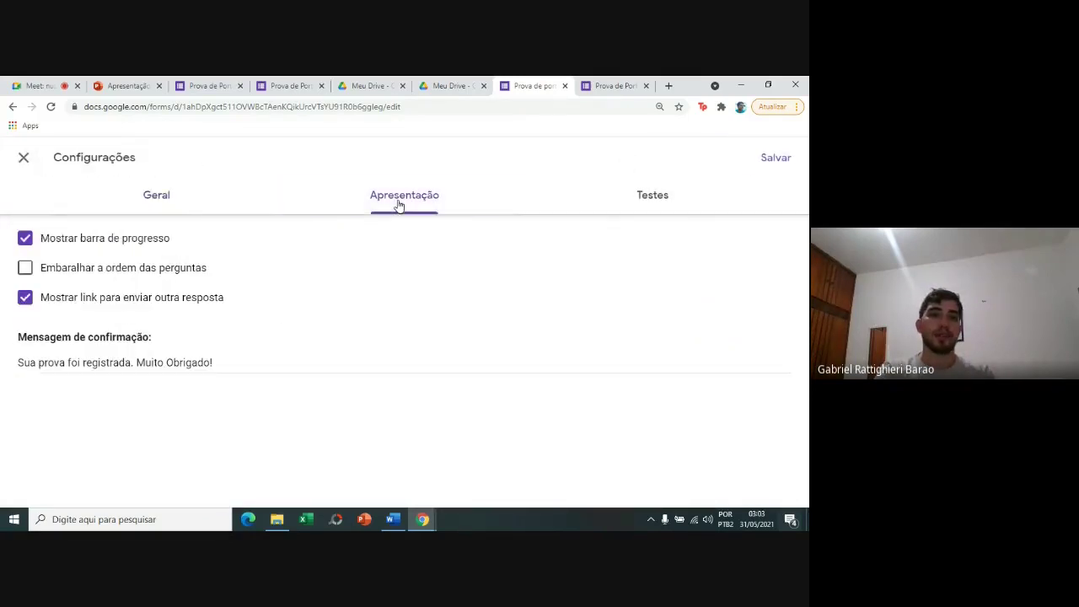
{"action": "left_click", "coordinate": [135, 297]}
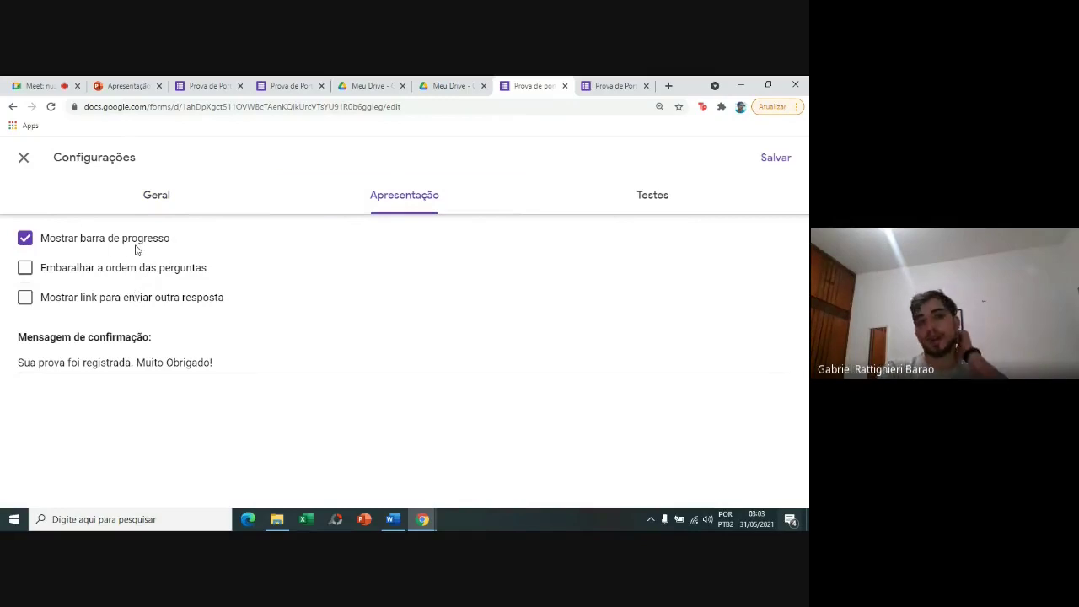
{"action": "left_click", "coordinate": [24, 159]}
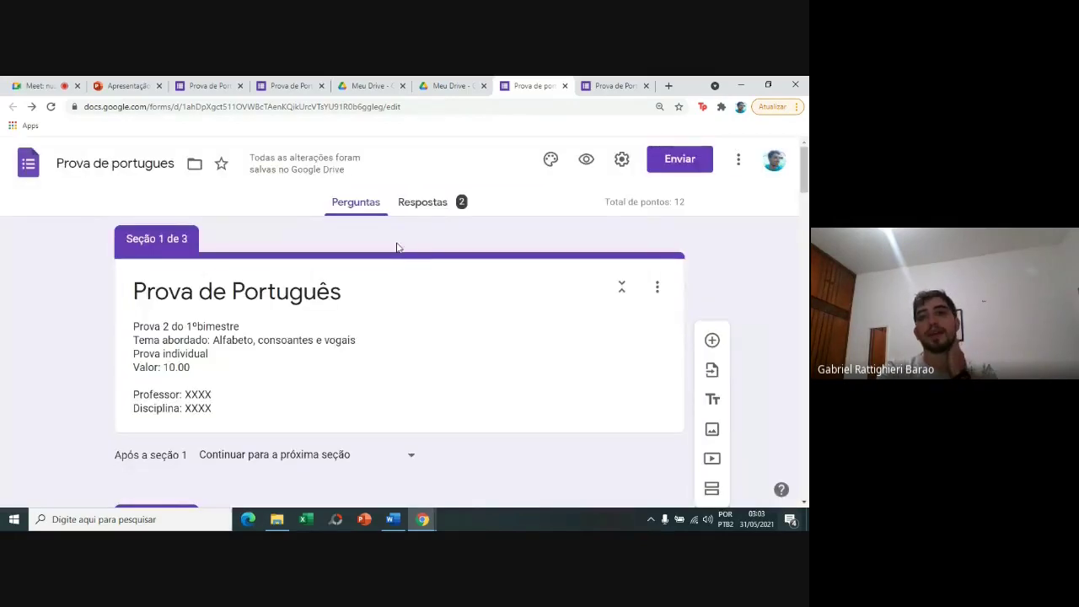
Close the extra form preview tab and return to the form editor.
{"action": "left_click", "coordinate": [290, 83]}
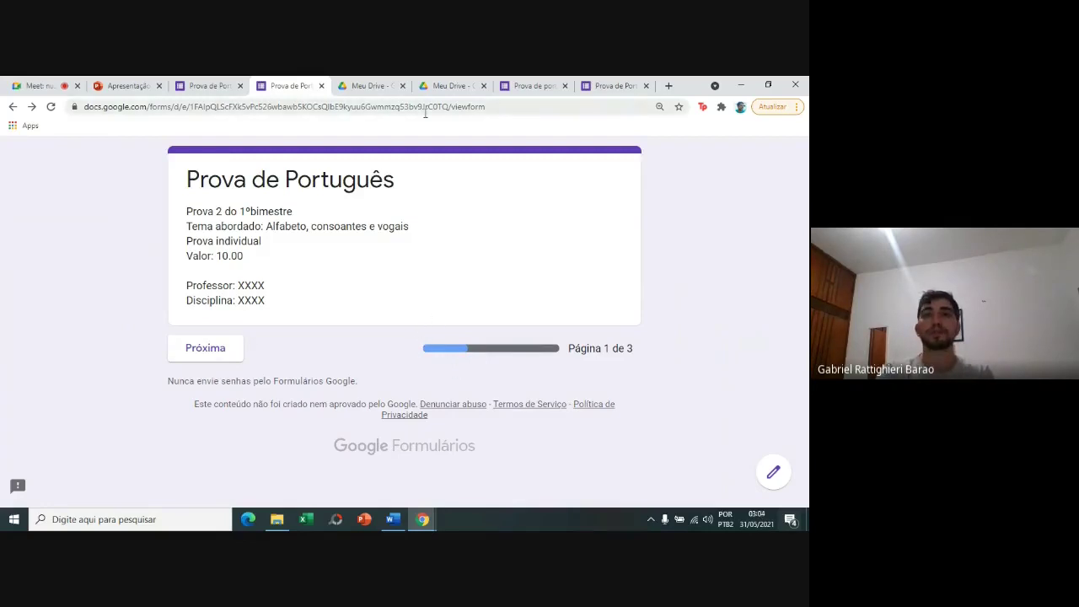
{"action": "left_click", "coordinate": [611, 85]}
{"action": "left_click", "coordinate": [544, 83]}
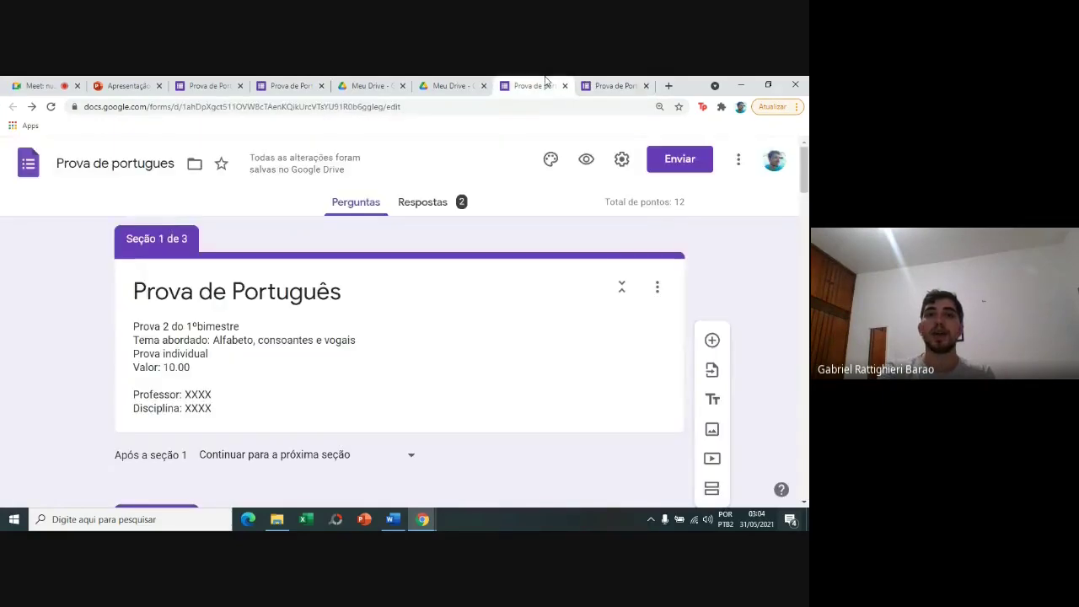
{"action": "left_click", "coordinate": [646, 85]}
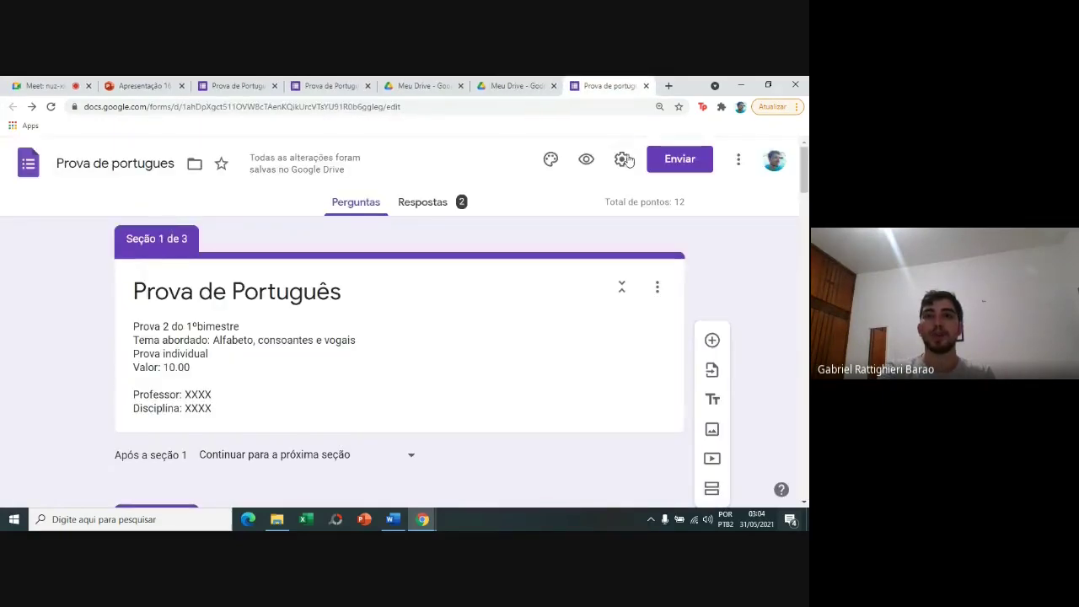
In Apresentação settings, uncheck 'Mostrar link para enviar outra resposta' and save.
{"action": "left_click", "coordinate": [624, 160]}
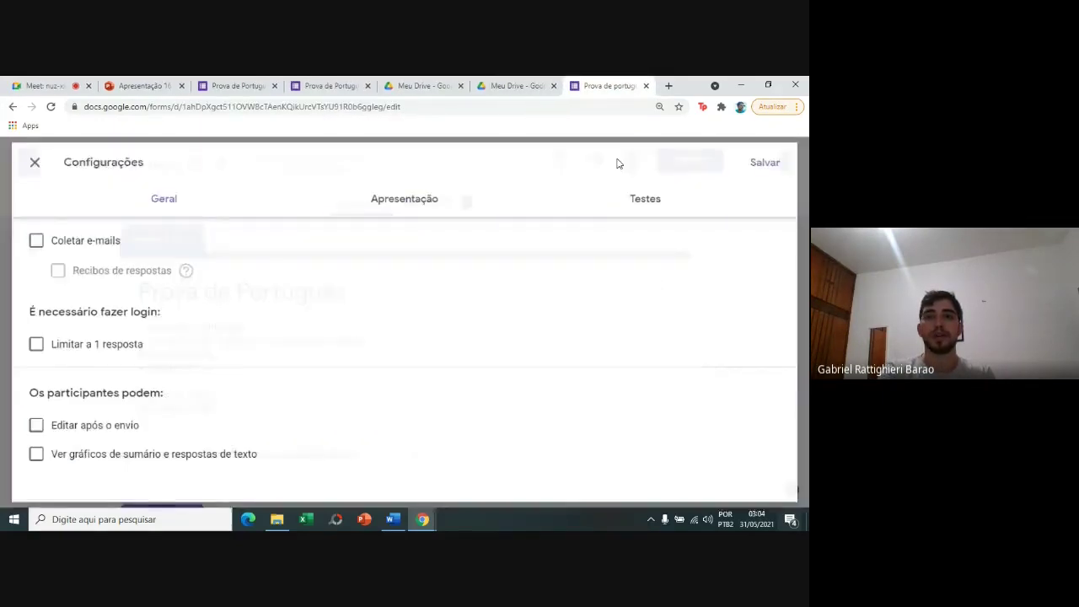
{"action": "left_click", "coordinate": [408, 195]}
{"action": "left_click", "coordinate": [27, 295]}
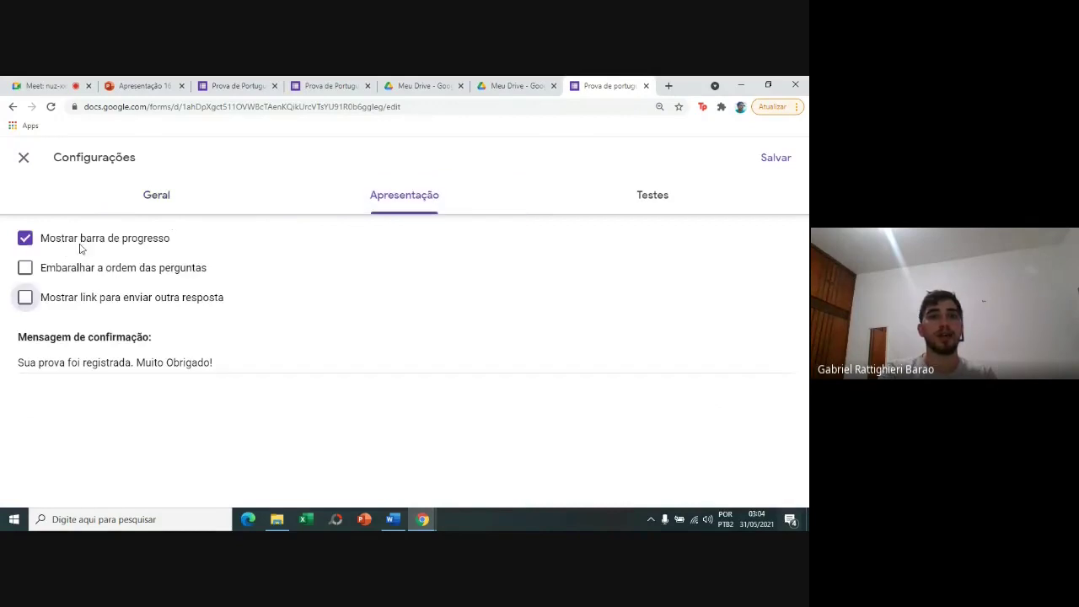
{"action": "left_click", "coordinate": [759, 159]}
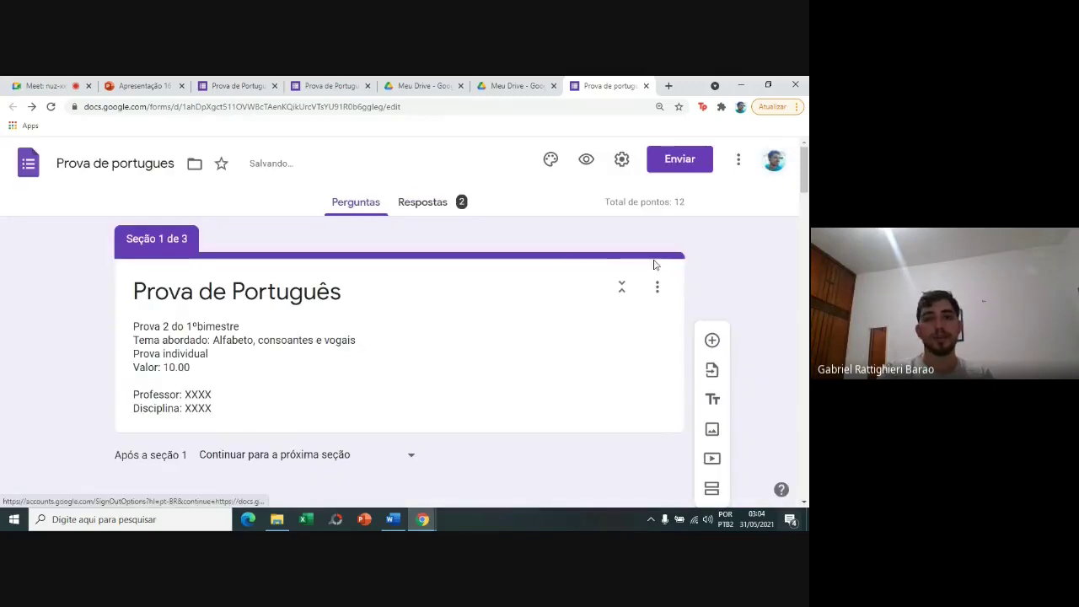
Preview the quiz and advance from the intro page to the student identification page.
{"action": "left_click", "coordinate": [583, 163]}
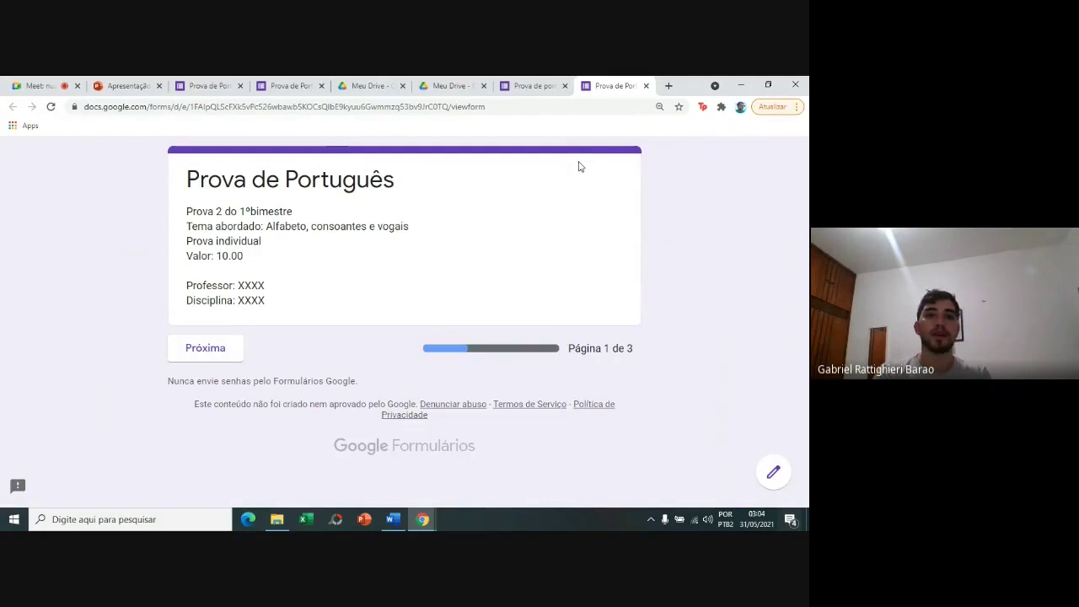
{"action": "left_click", "coordinate": [212, 350]}
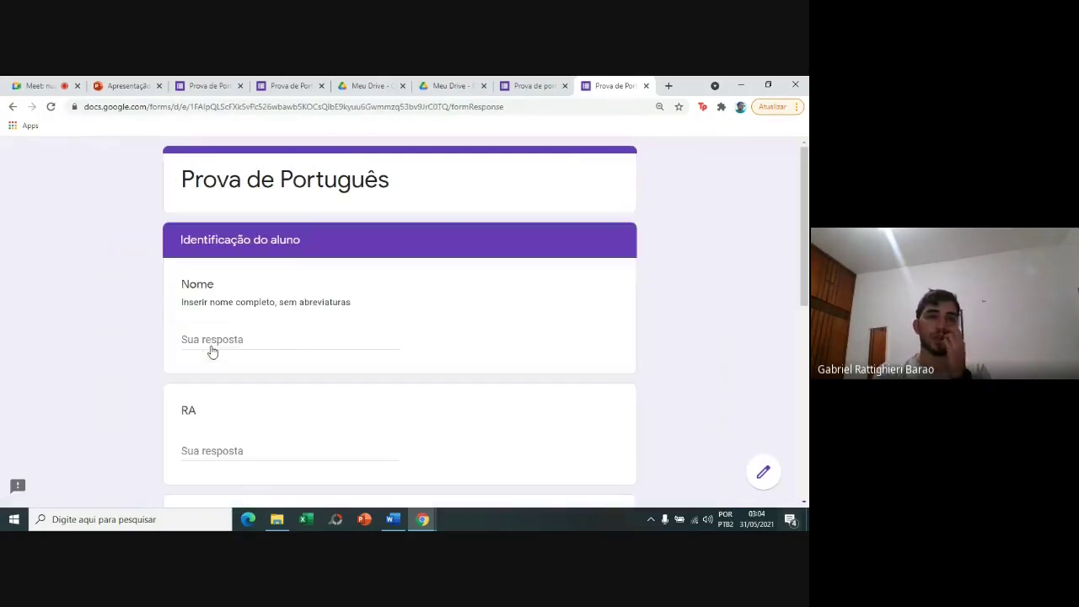
{"action": "scroll", "coordinate": [211, 351], "scroll_direction": "down", "scroll_amount": 5}
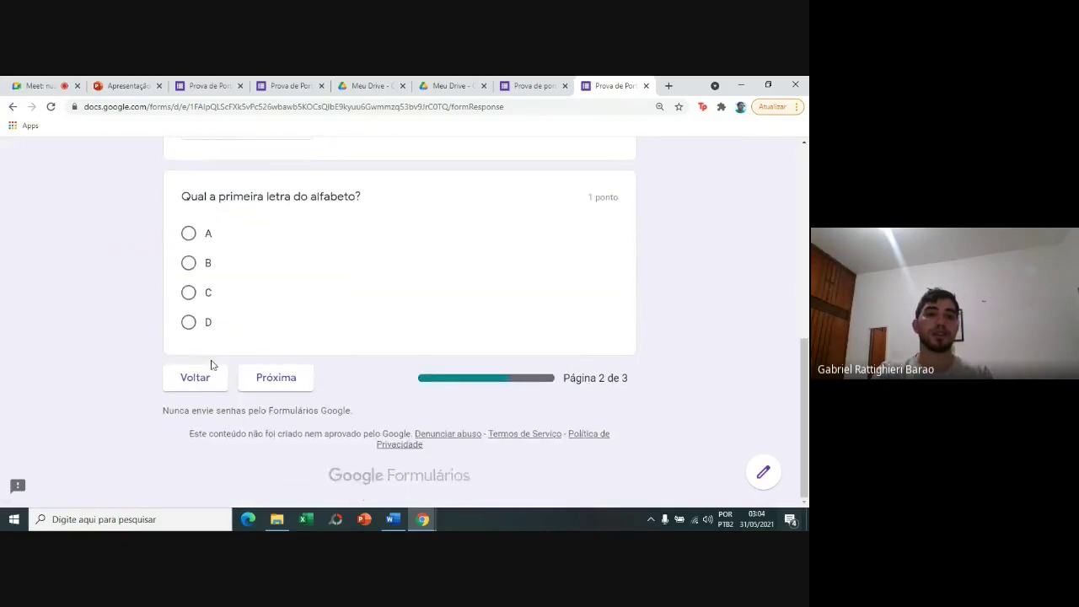
Continue to the Questões page, scroll through it, then return to the Google Meet call.
{"action": "left_click", "coordinate": [245, 383]}
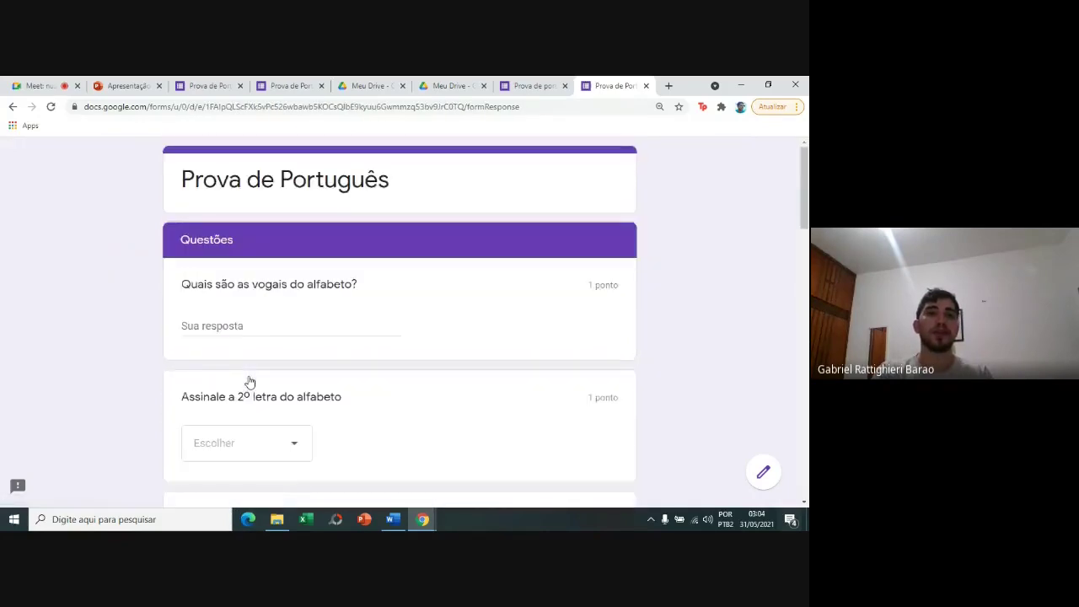
{"action": "scroll", "coordinate": [250, 382], "scroll_direction": "down", "scroll_amount": 1}
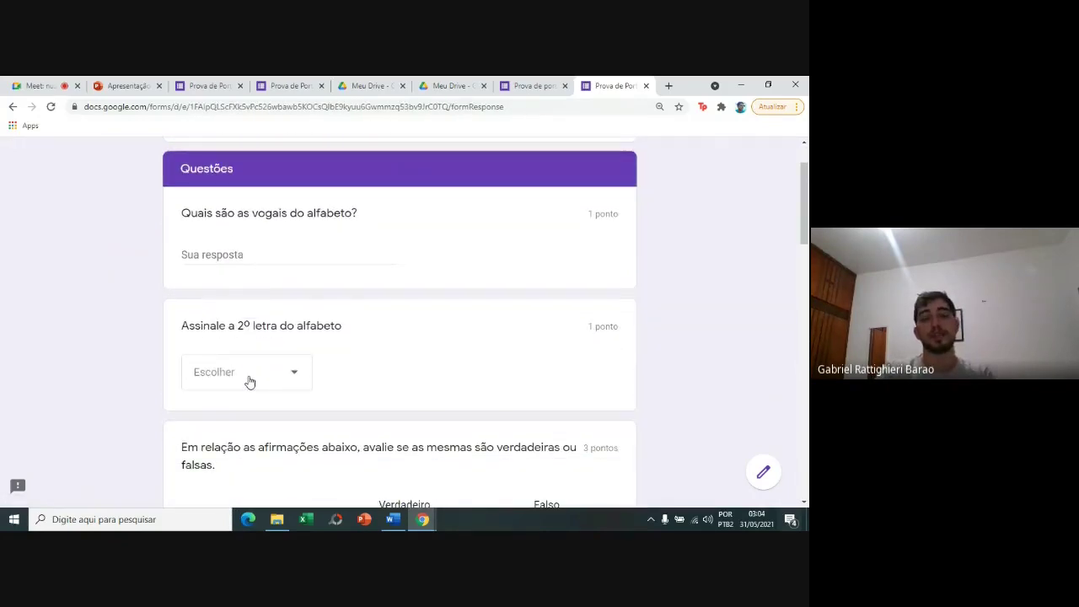
{"action": "scroll", "coordinate": [250, 382], "scroll_direction": "down", "scroll_amount": 4}
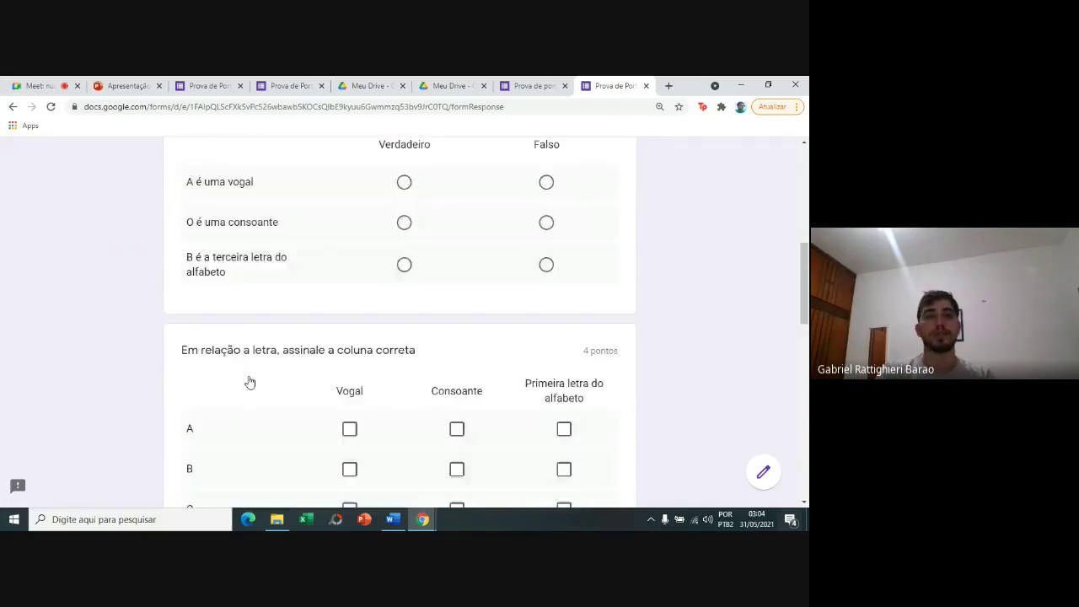
{"action": "scroll", "coordinate": [250, 382], "scroll_direction": "down", "scroll_amount": 10}
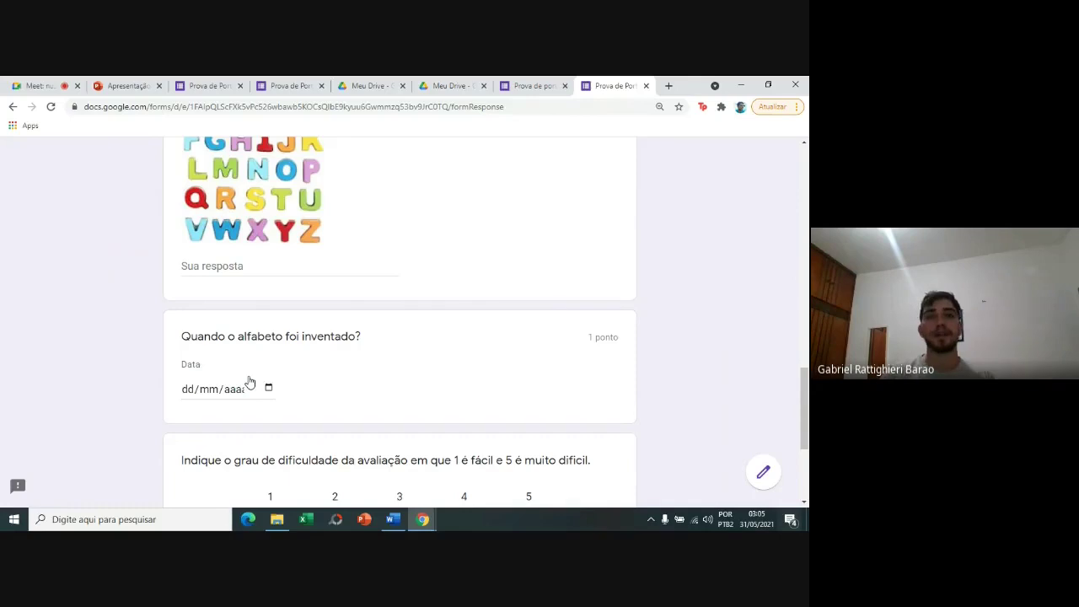
{"action": "left_click", "coordinate": [9, 90]}
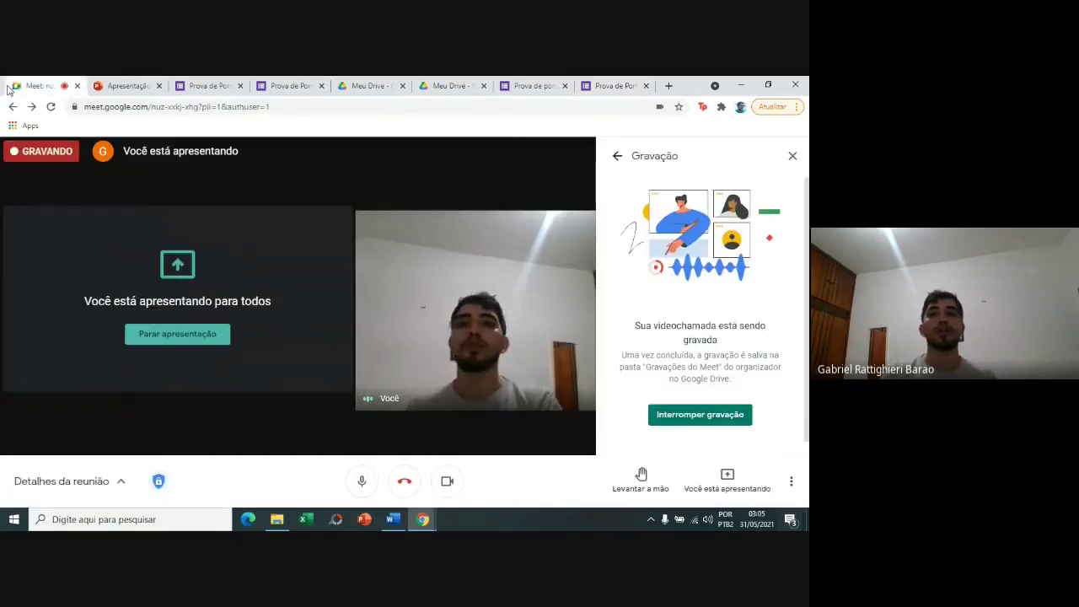